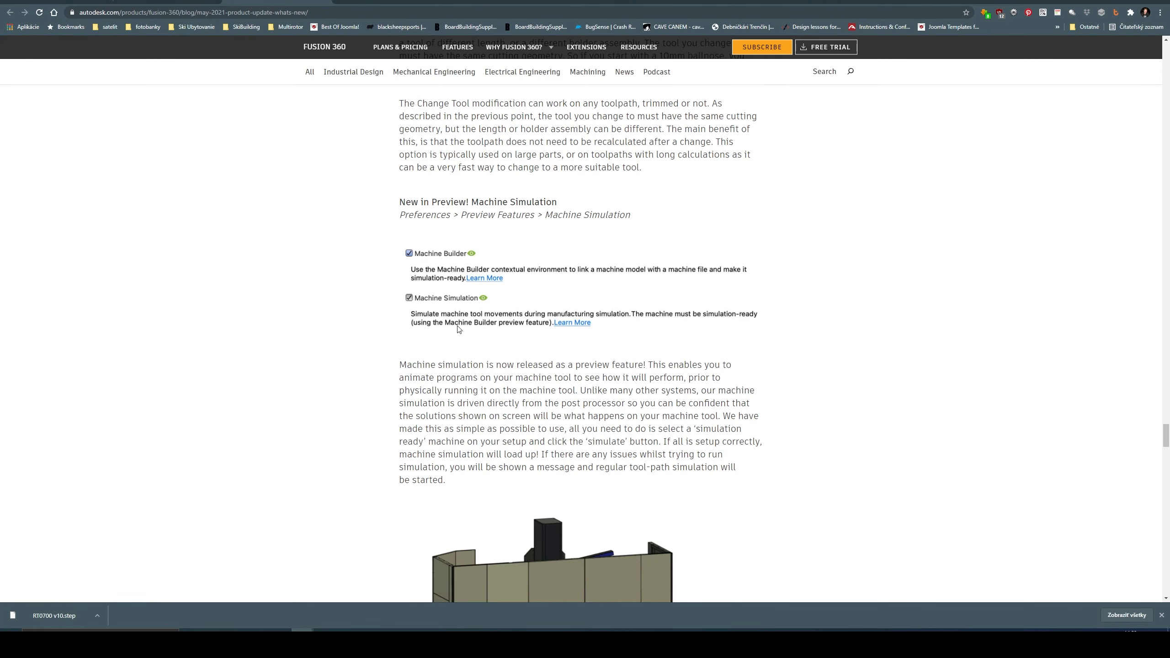
- Read the Machine Simulation preview feature section of the May 2021 product update article
scroll(458, 328, "up", 1)
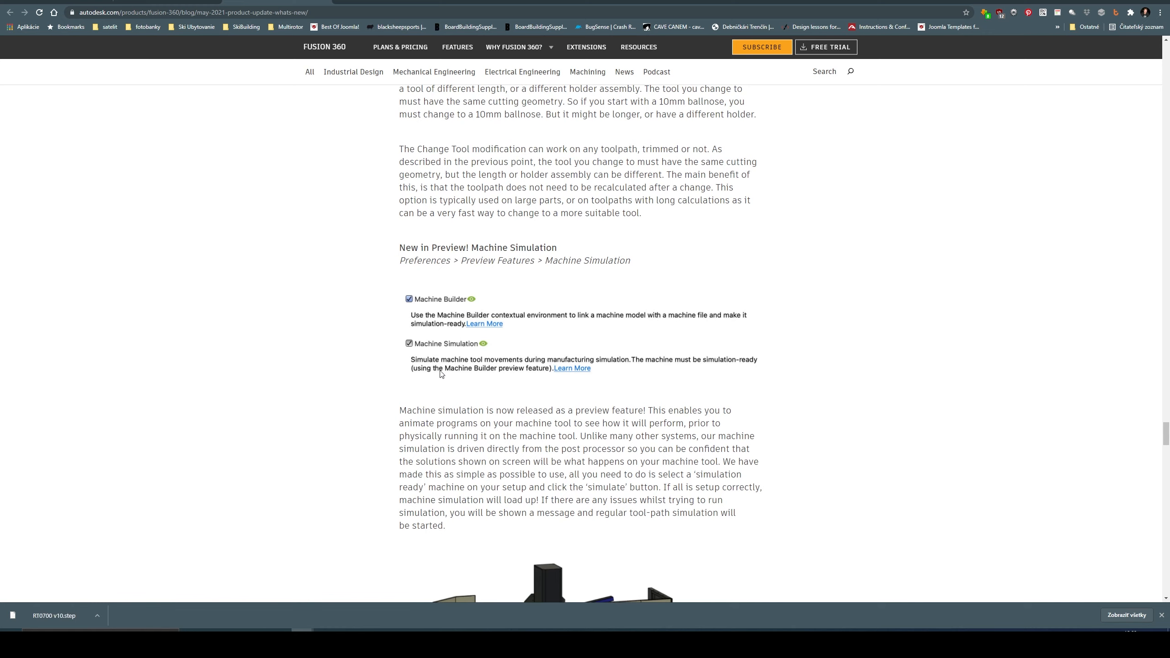
scroll(469, 374, "down", 2)
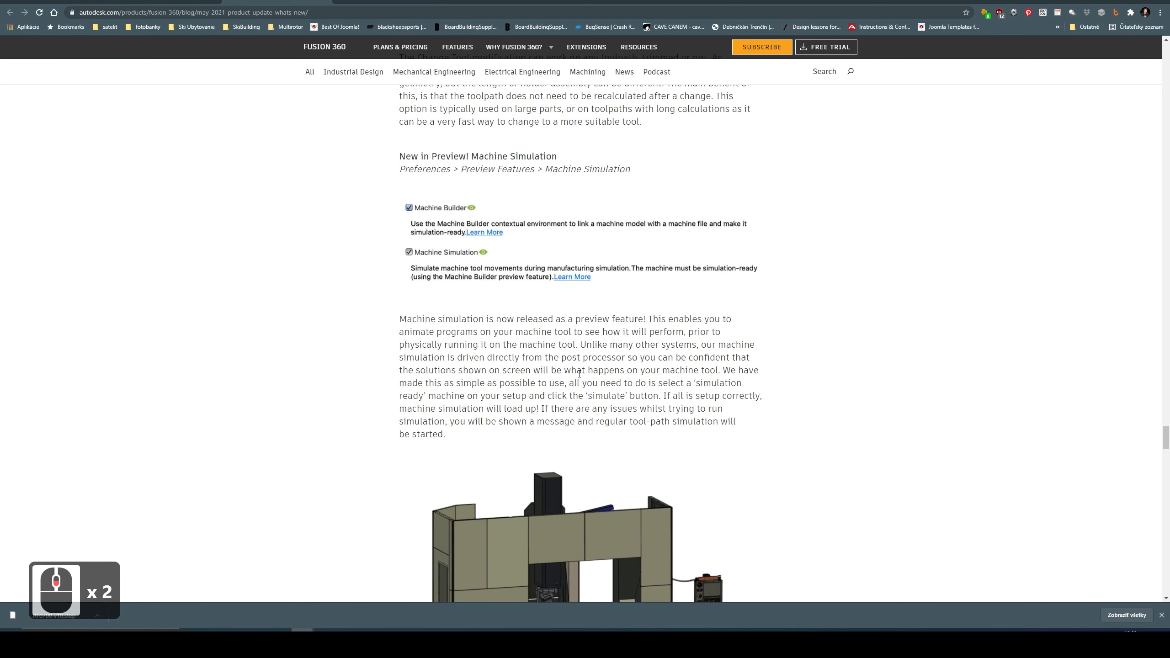
scroll(580, 373, "down", 4)
scroll(580, 376, "up", 6)
scroll(582, 382, "down", 4)
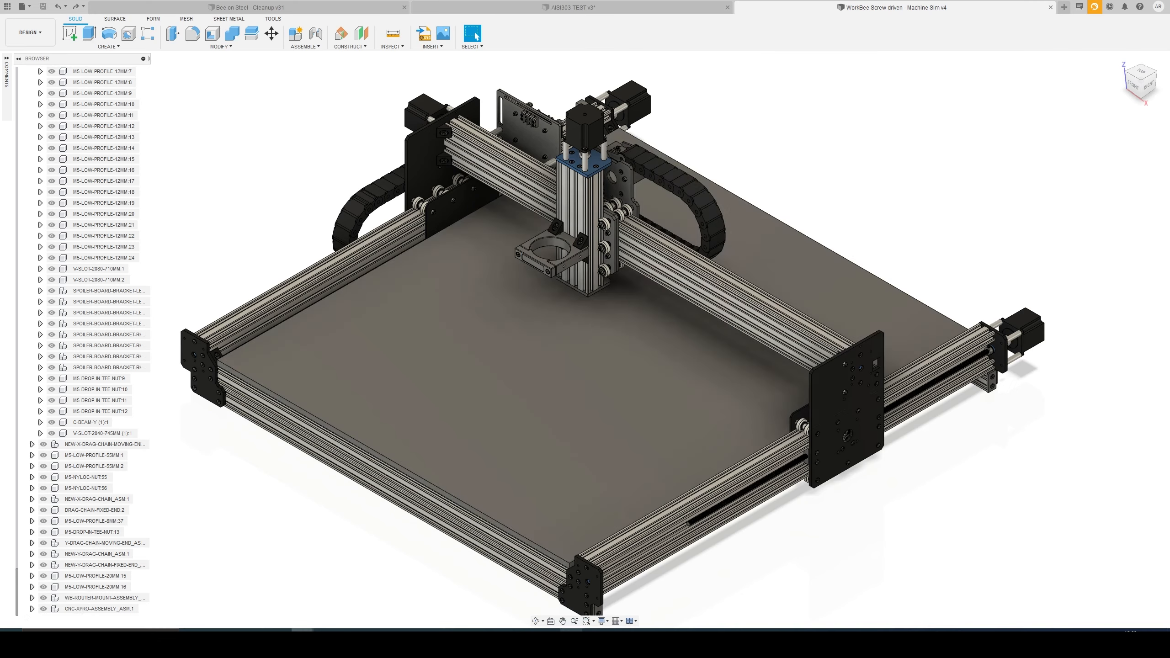
- Switch to Fusion 360 and inspect the WorkBee CNC assembly around the gantry, side rails and Z carriage
left_click(539, 370)
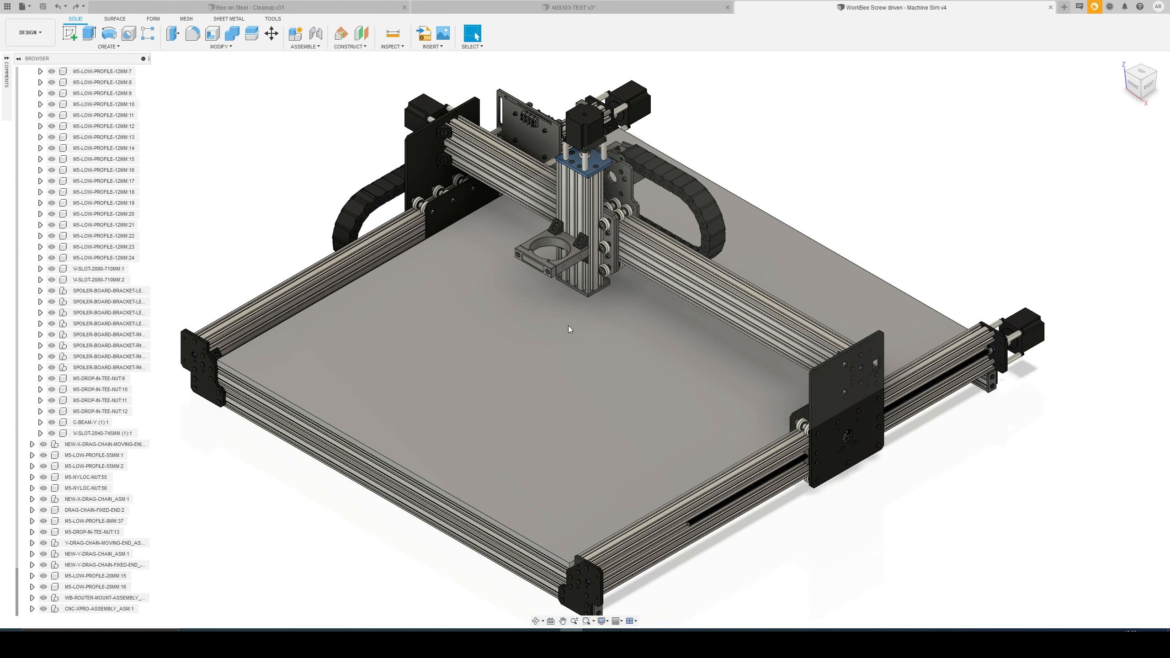
middle_click_drag(623, 375, 624, 377, "shift")
left_click(749, 444)
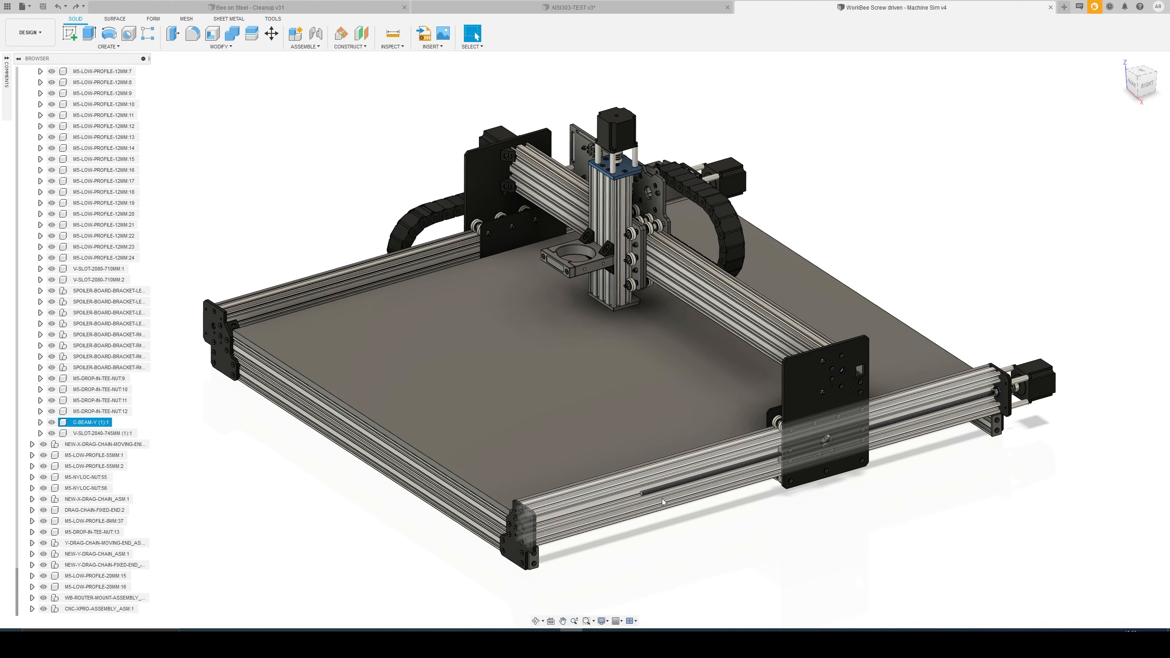
left_click(649, 391)
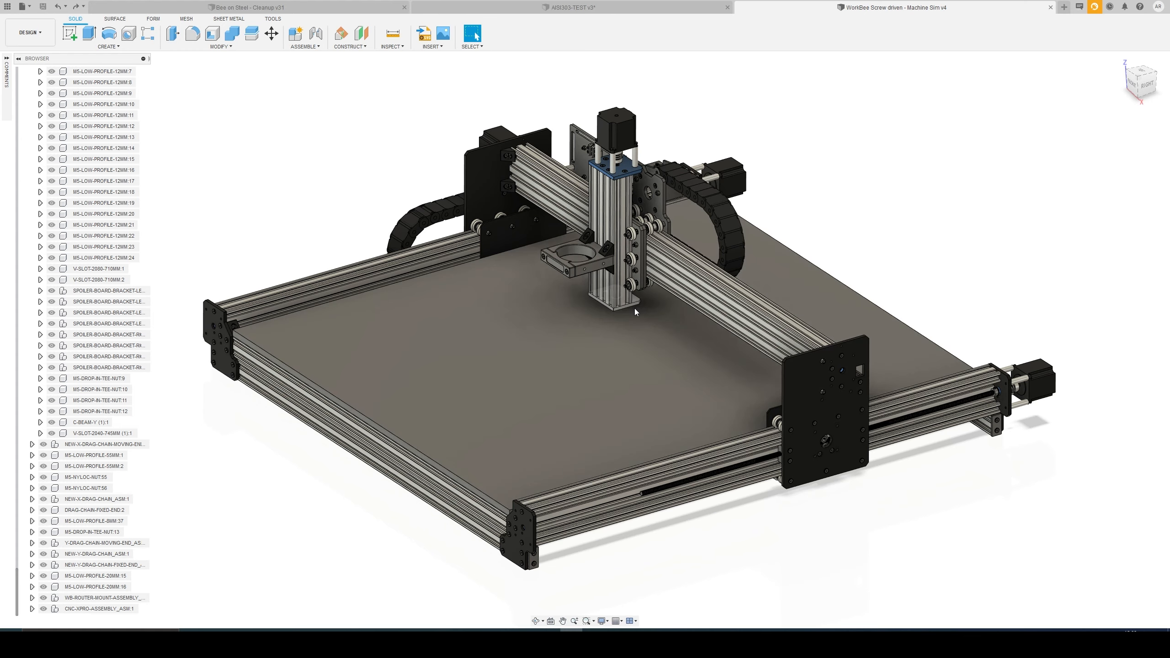
double_click(634, 310)
middle_click_drag(622, 328, 617, 327, "shift")
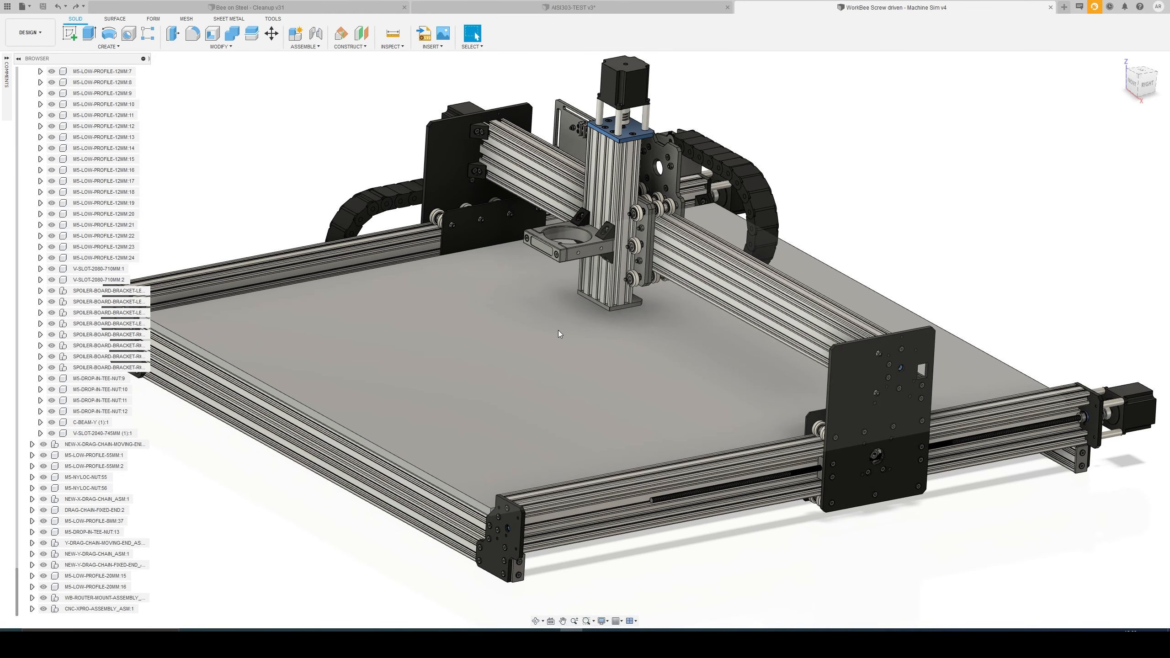
scroll(551, 339, "up", 2)
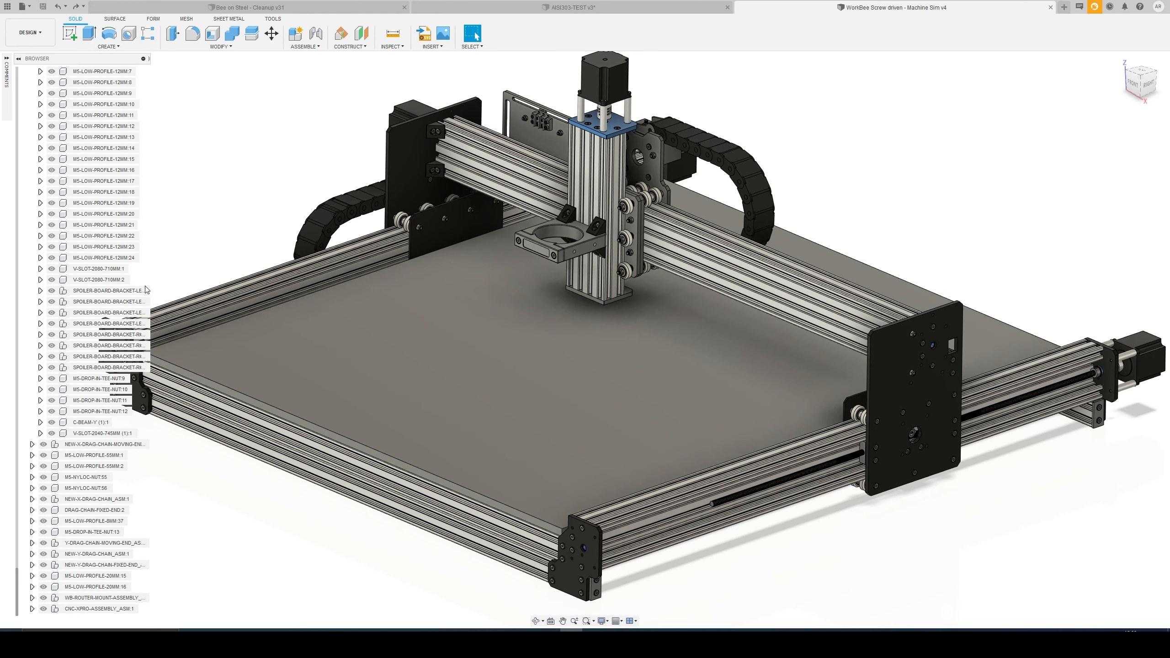
- Highlight the two right and two left Y-END-PLATE components to locate them on the machine frame, and clear the selection
scroll(99, 267, "up", 14)
scroll(99, 267, "up", 20)
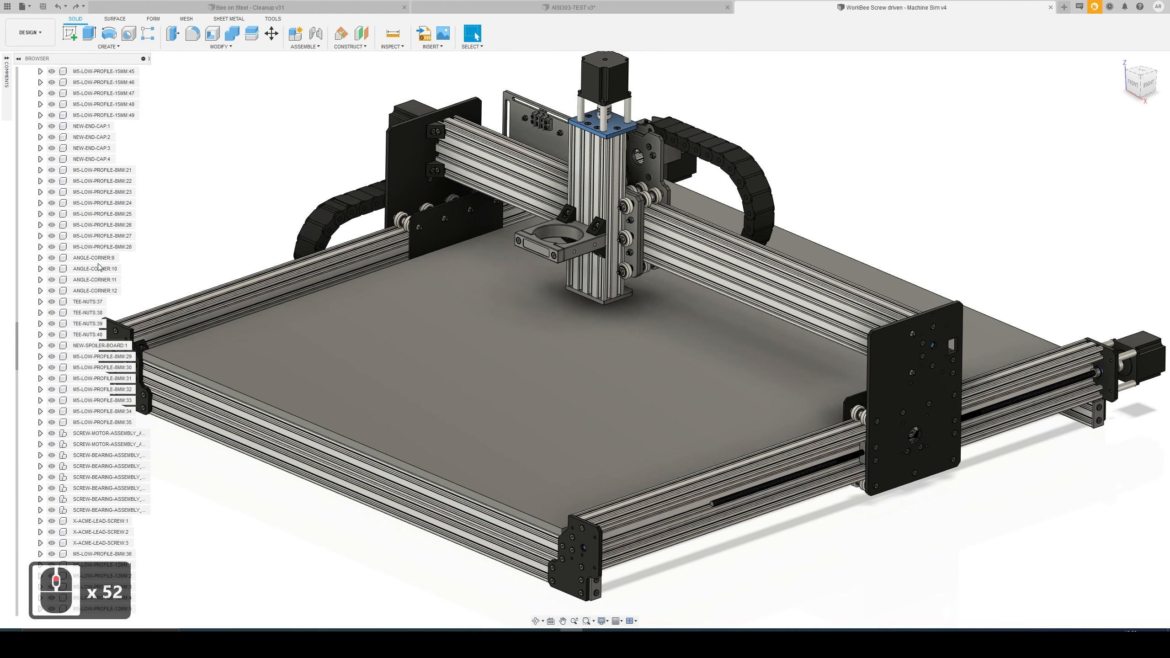
scroll(98, 266, "up", 20)
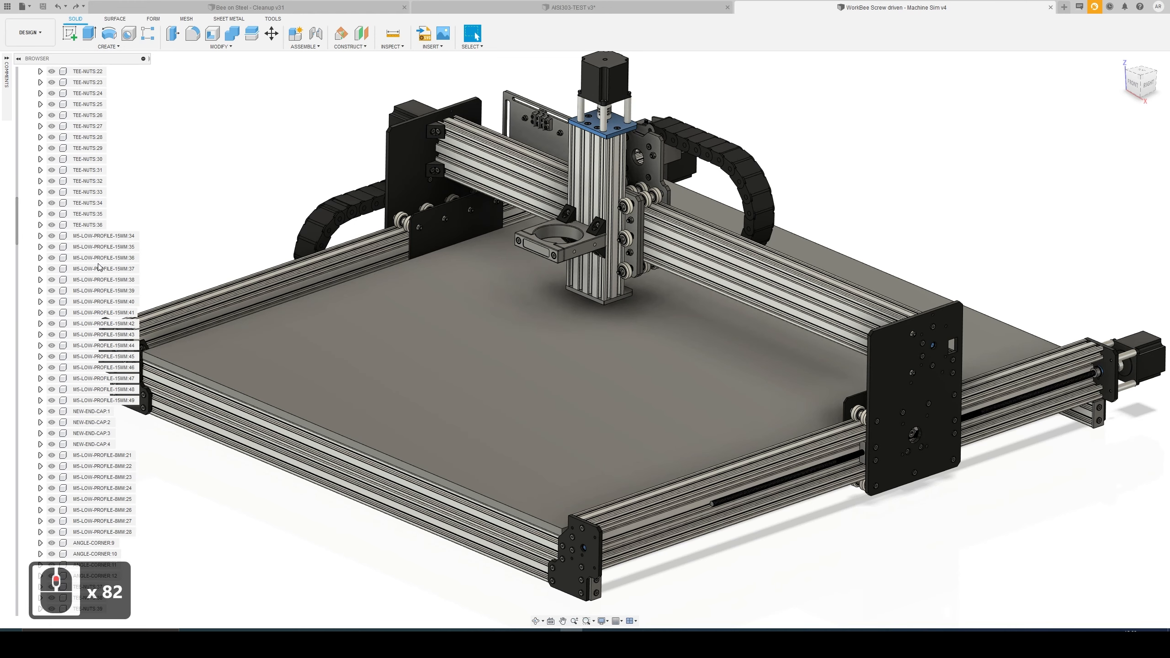
scroll(98, 267, "up", 16)
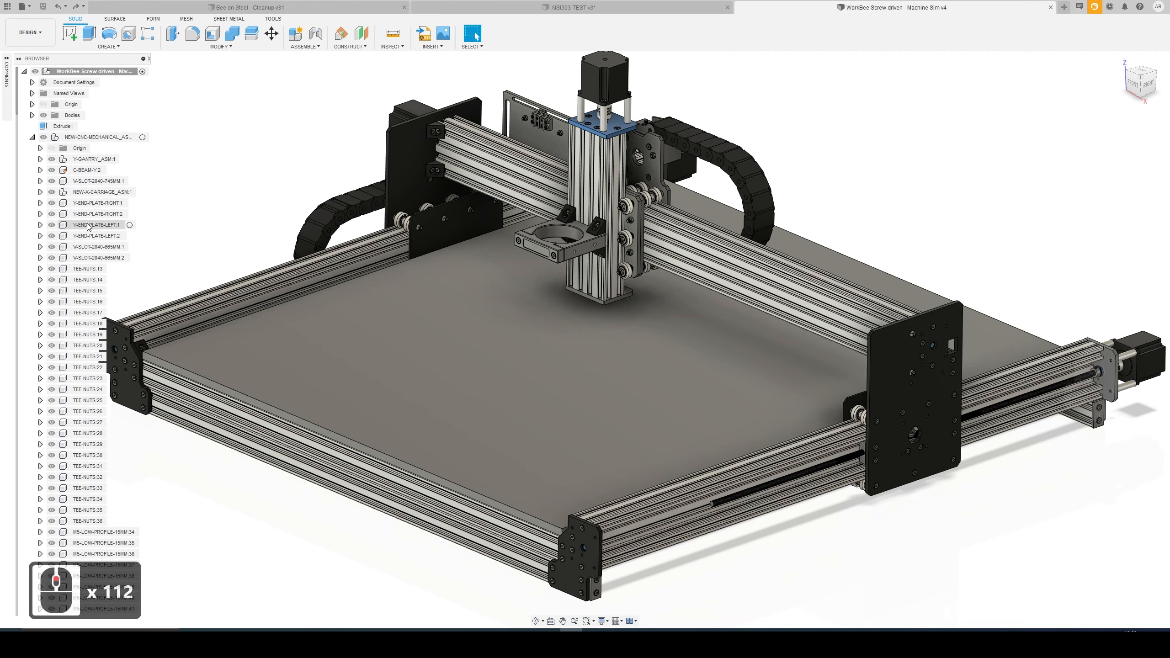
left_click(99, 204)
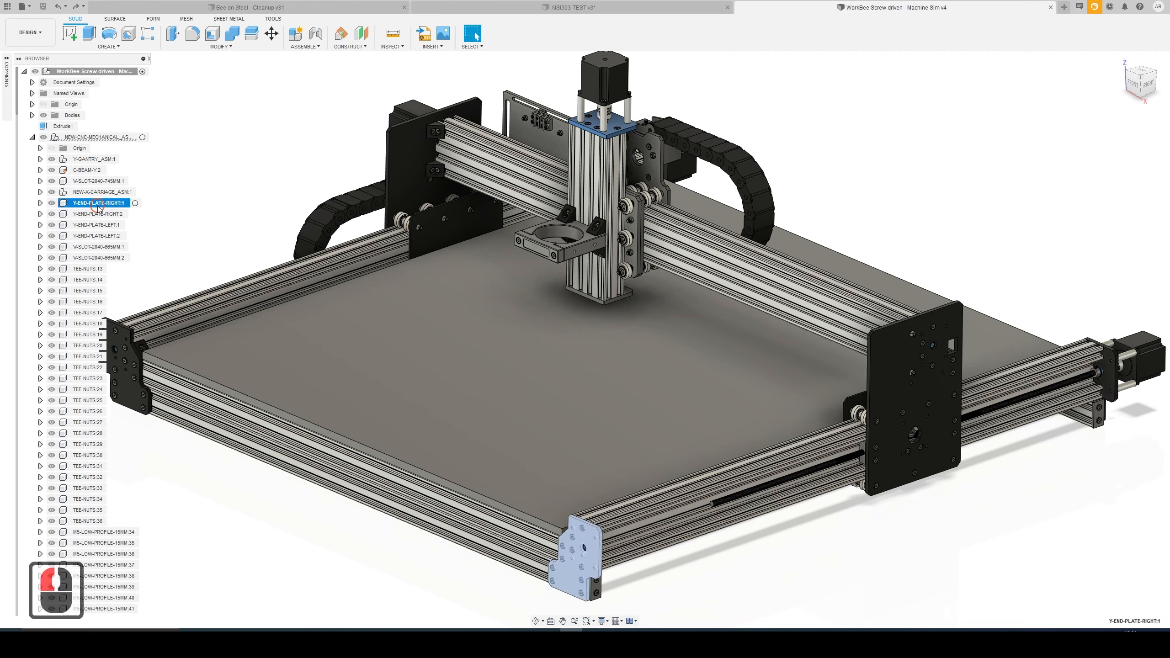
left_click(97, 214, "ctrl")
left_click(95, 225, "ctrl")
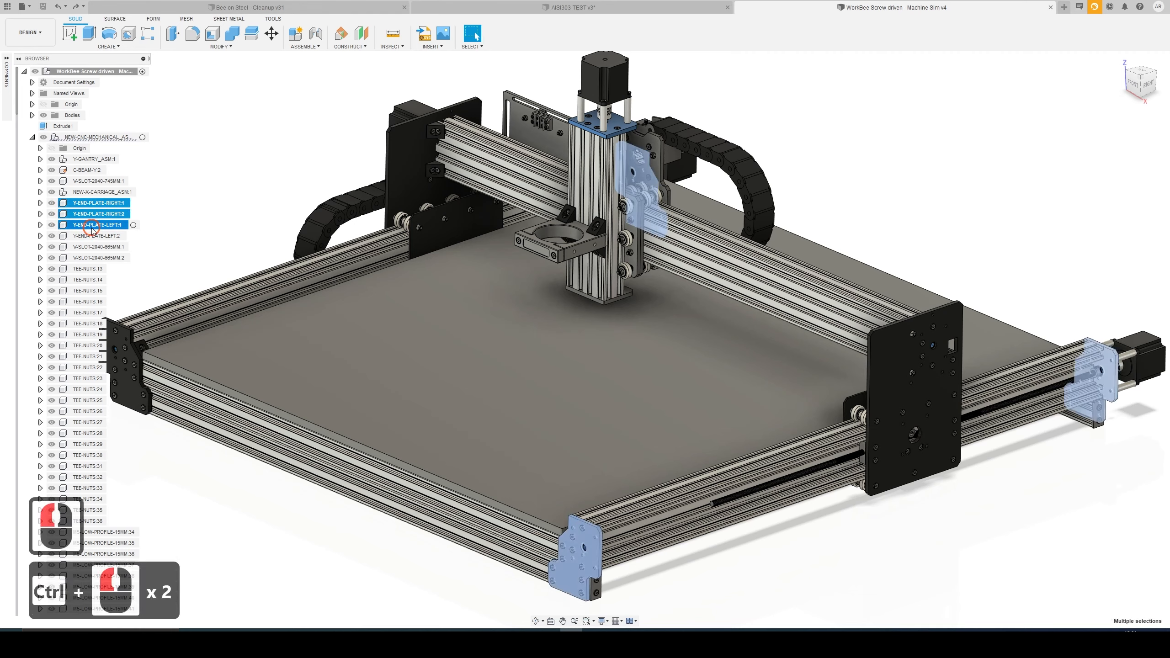
left_click(98, 235, "ctrl")
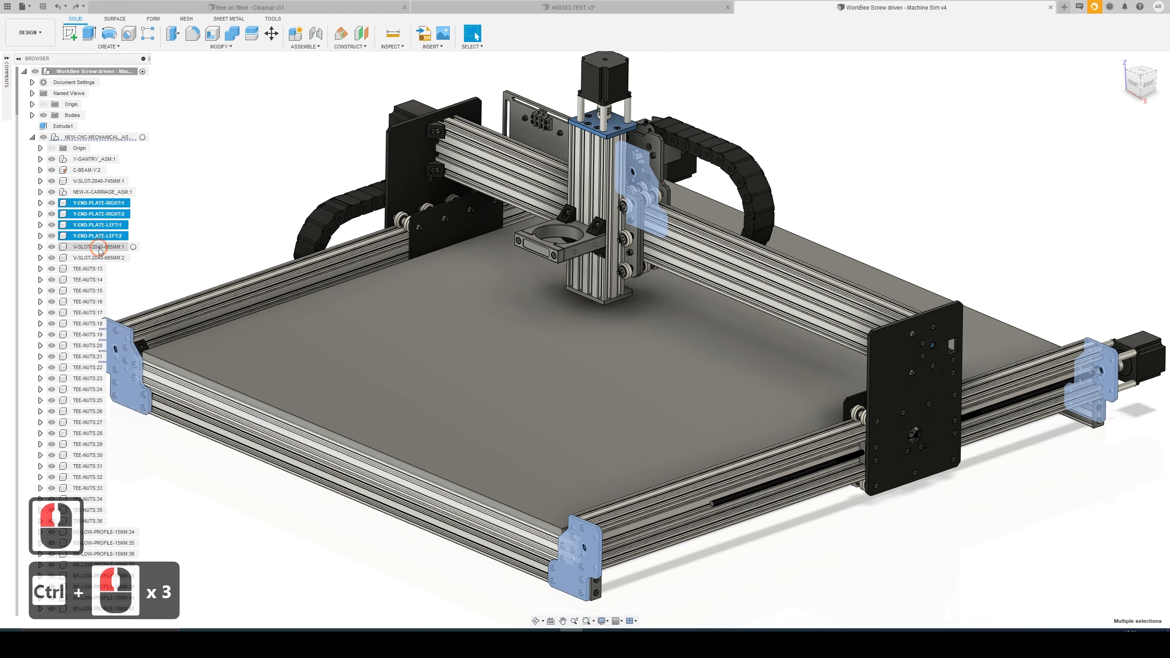
left_click(169, 198)
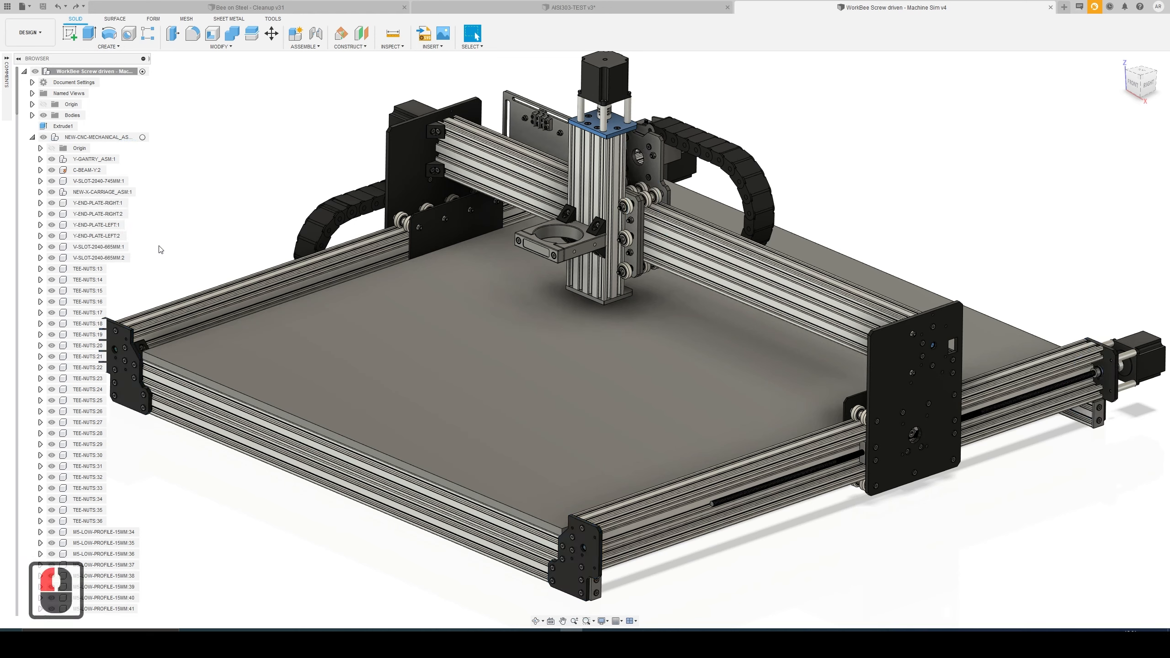
- Delete the TEE-NUTS components numbered 13 to 36 from the mechanical assembly
left_click(87, 268)
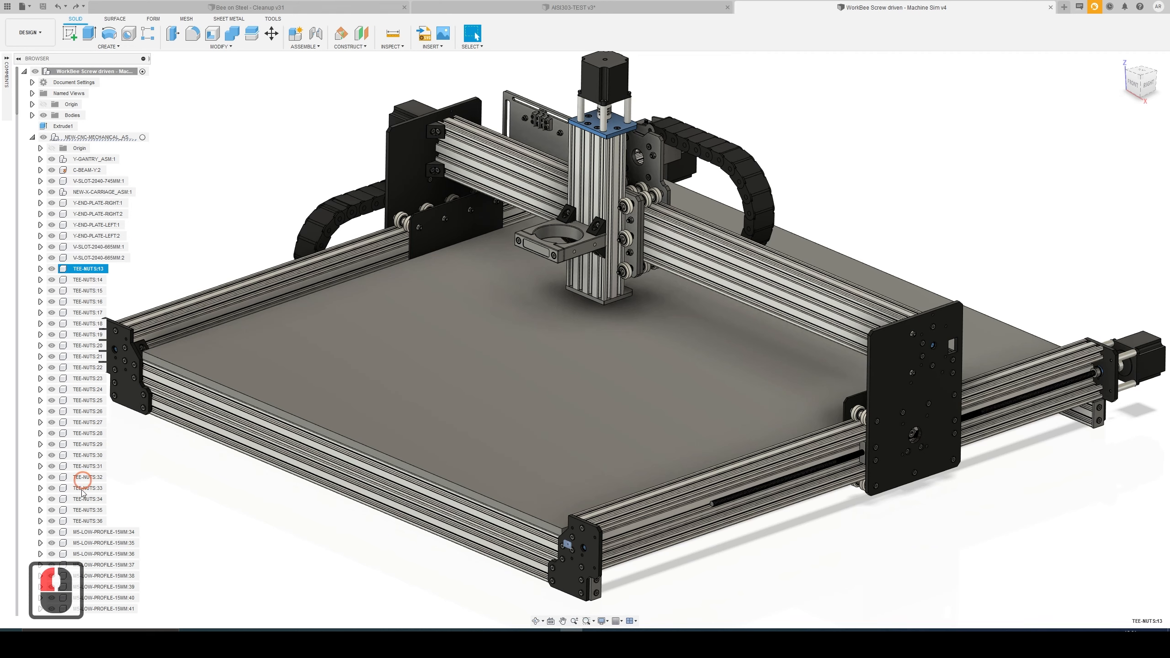
left_click(75, 520, "shift")
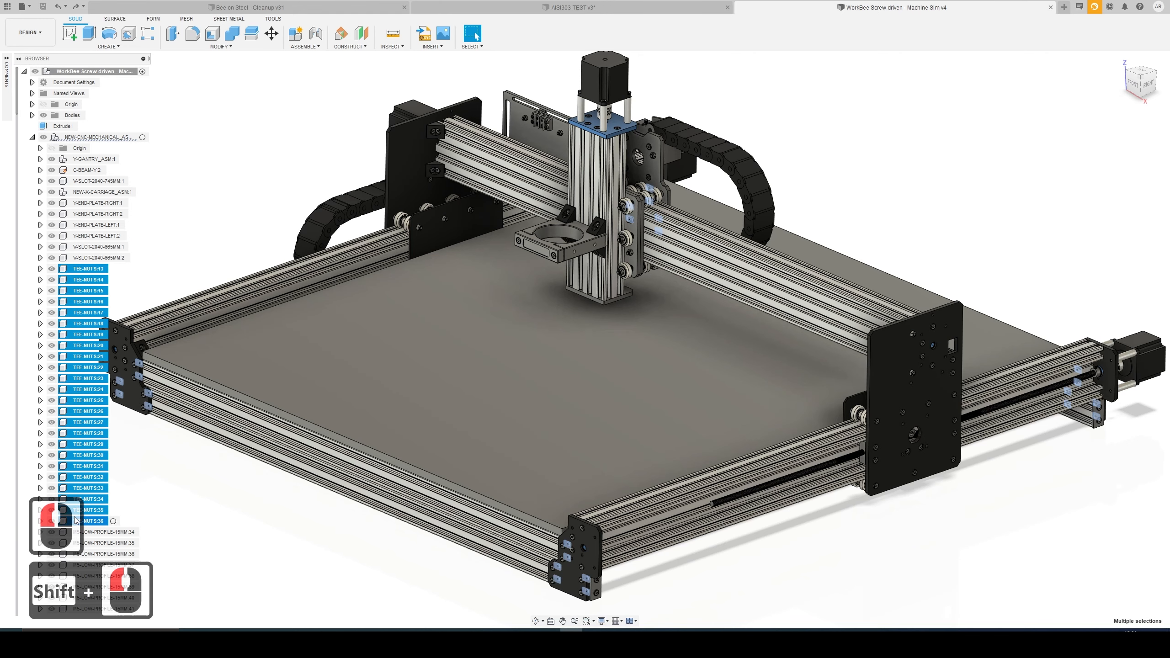
key("Delete")
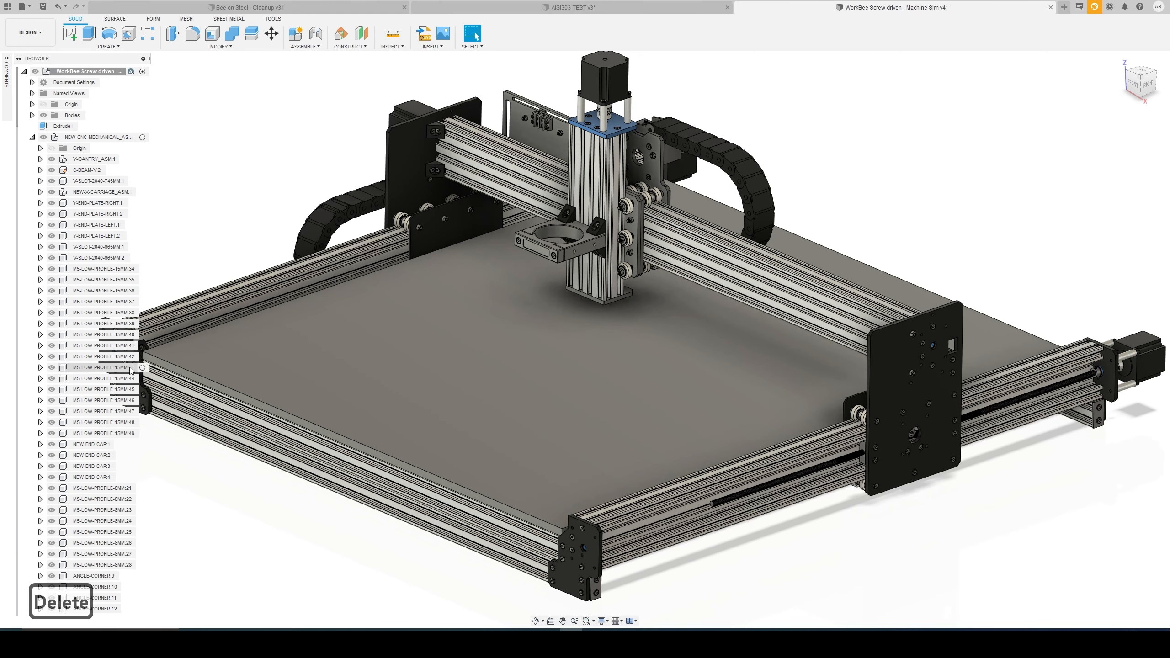
- Delete the M5-LOW-PROFILE-15MM screws numbered 34 to 49 from the mechanical assembly
left_click(95, 269)
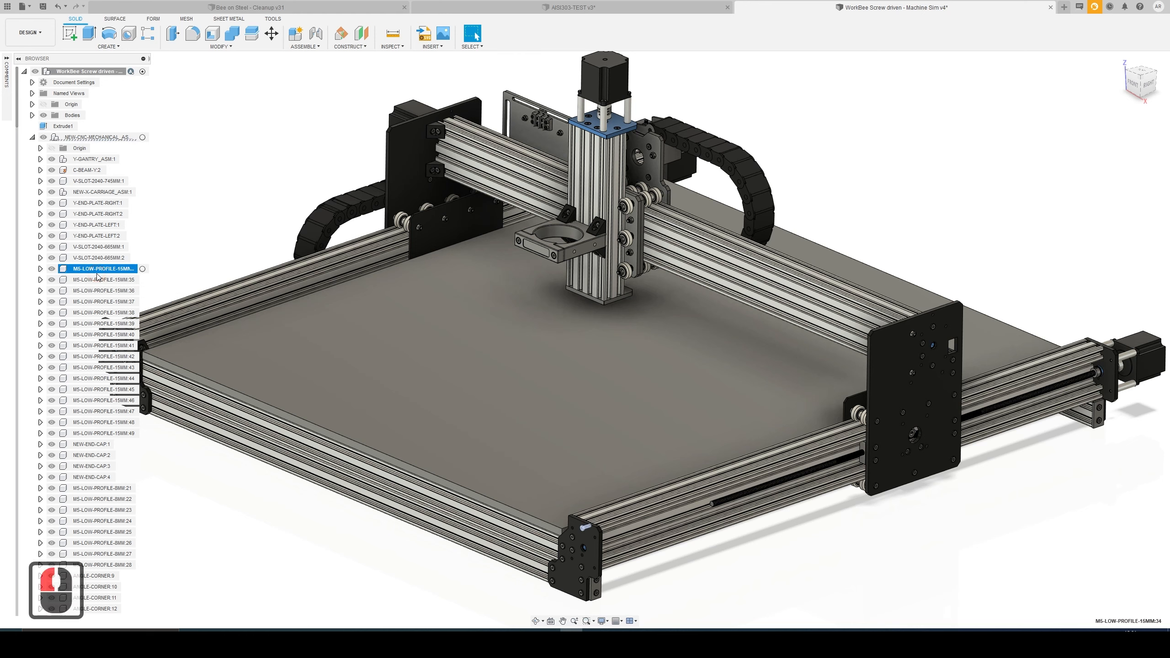
left_click(95, 433, "shift")
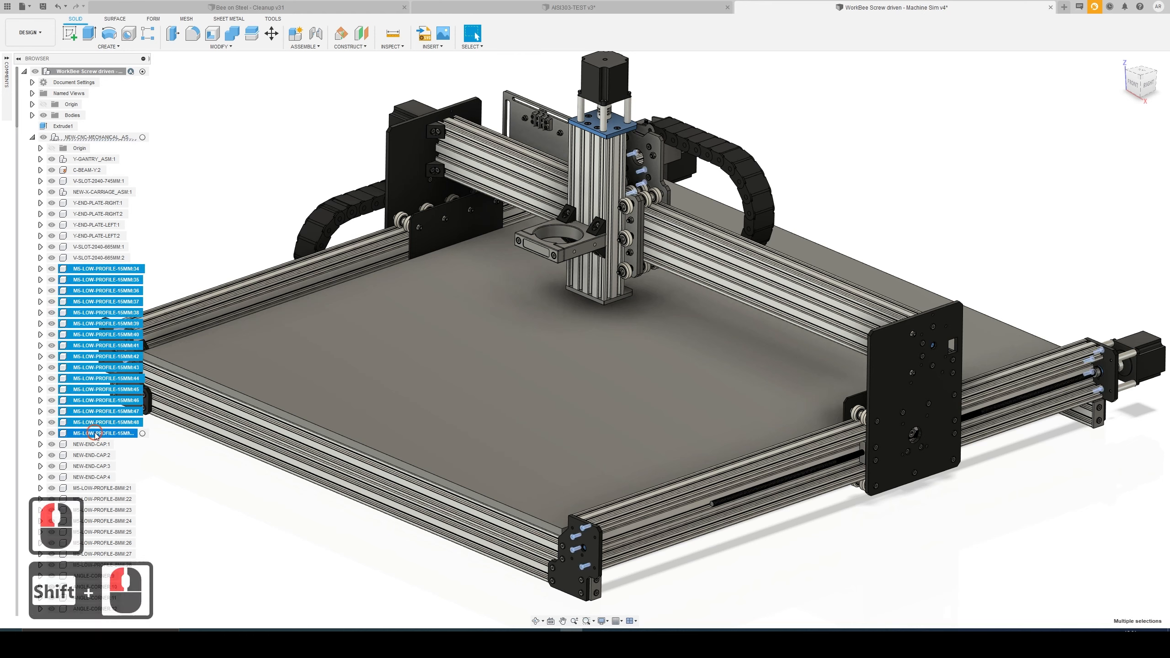
key("Delete")
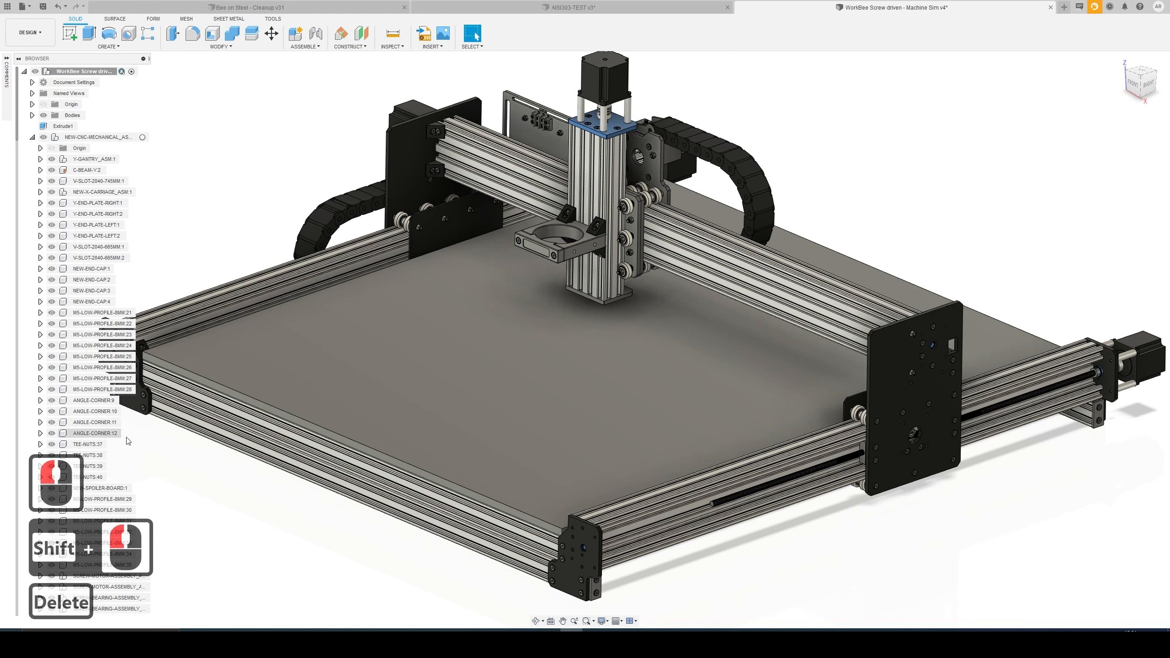
- Delete the ANGLE-CORNER components 9 to 12 and the TEE-NUTS components 37 to 40
left_click(83, 401)
left_click(84, 434, "shift")
key("Delete")
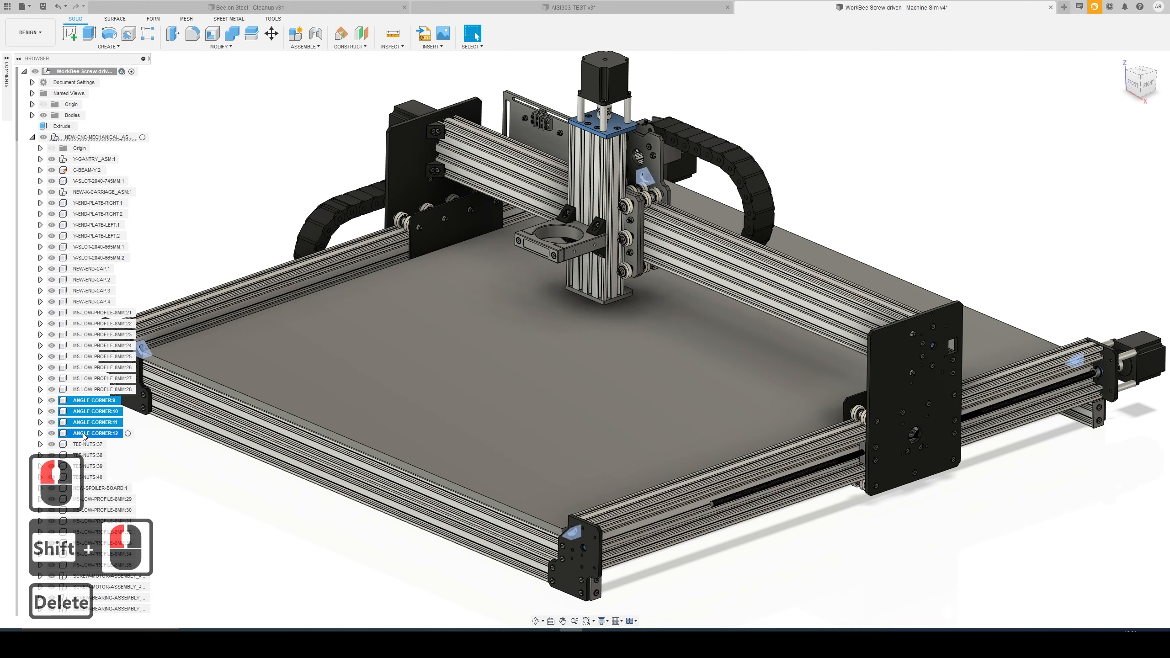
left_click(94, 400)
left_click(98, 436, "shift")
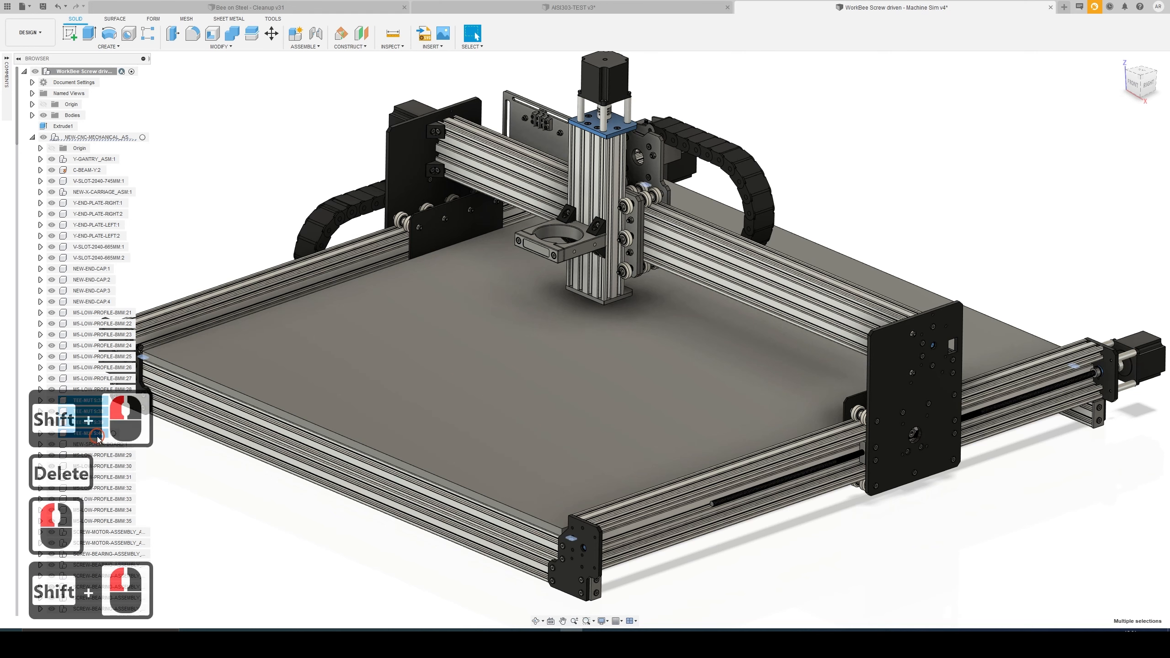
key("Delete")
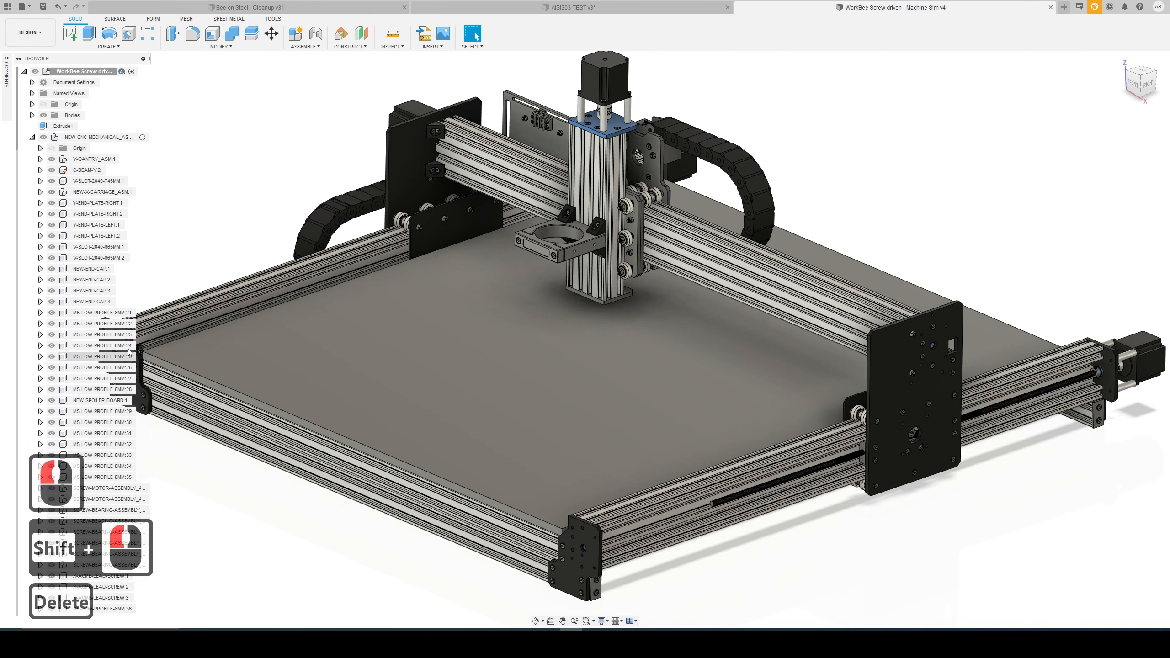
- Delete the M5-LOW-PROFILE-8MM screws numbered 21 to 28 and 29 to 35
left_click(98, 314)
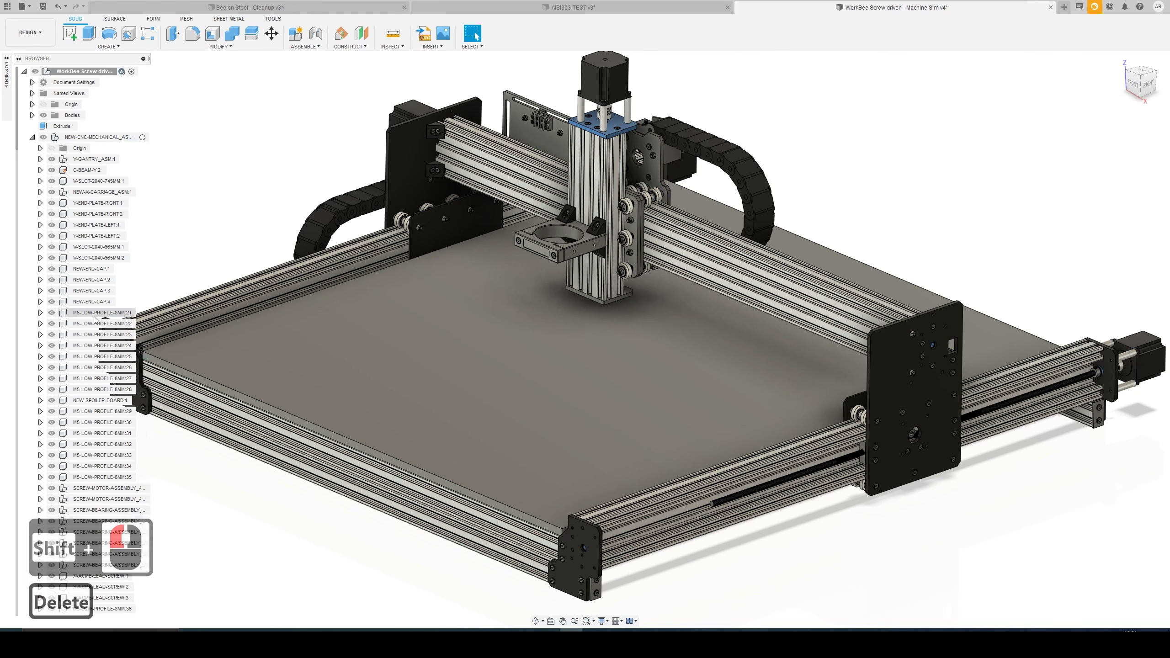
left_click(83, 390, "shift")
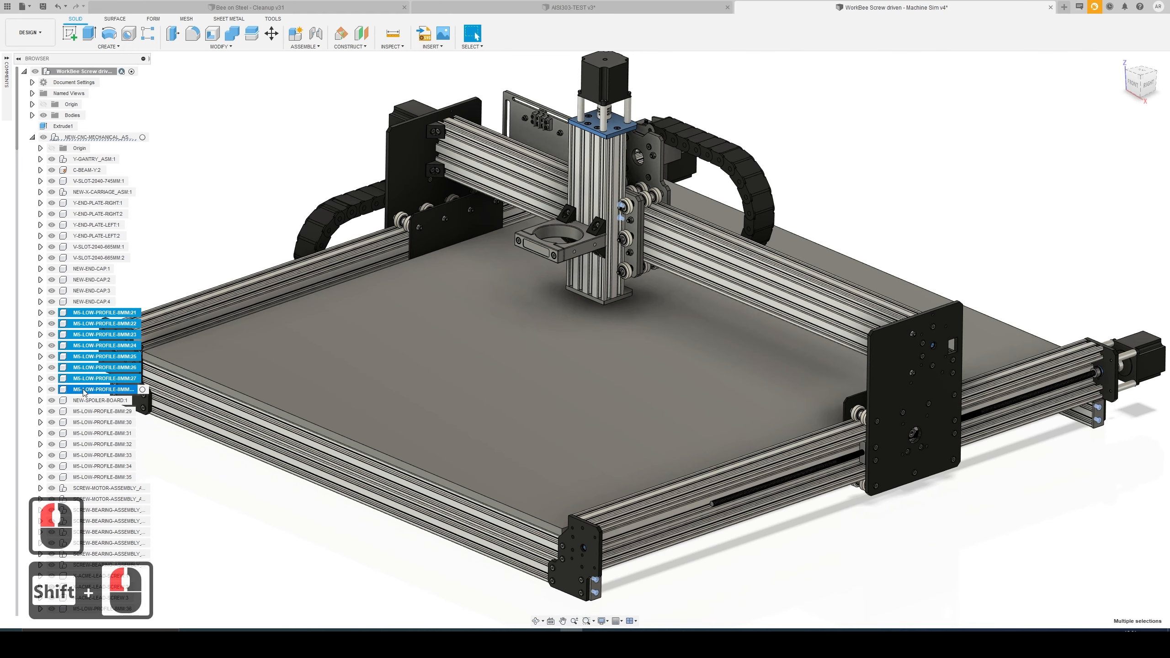
key("Delete")
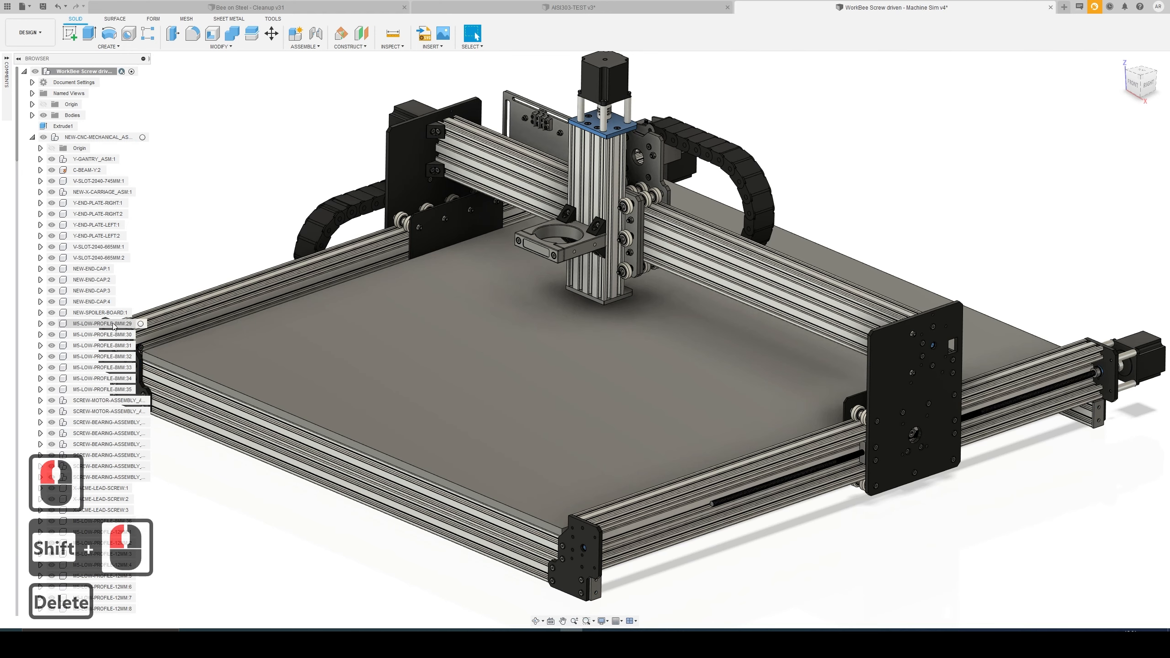
left_click(92, 325)
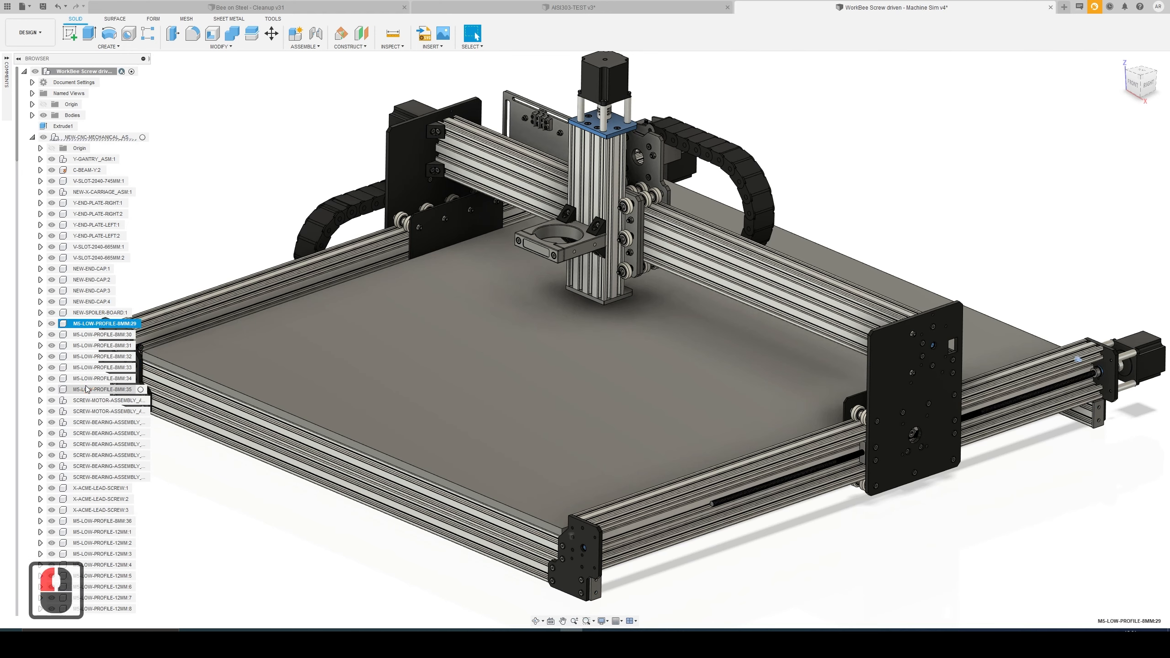
left_click(86, 389, "shift")
key("Delete")
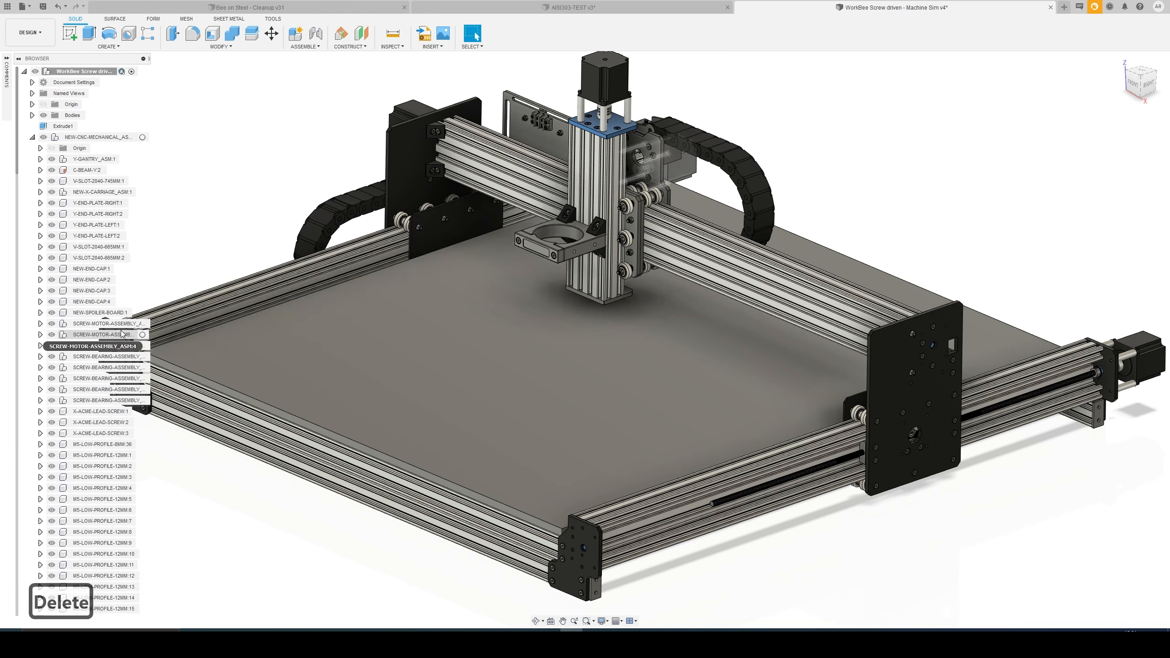
- Delete the two SCREW-MOTOR-ASSEMBLY and six SCREW-BEARING-ASSEMBLY components listed below the spoiler board in the mechanical assembly
left_click(79, 324)
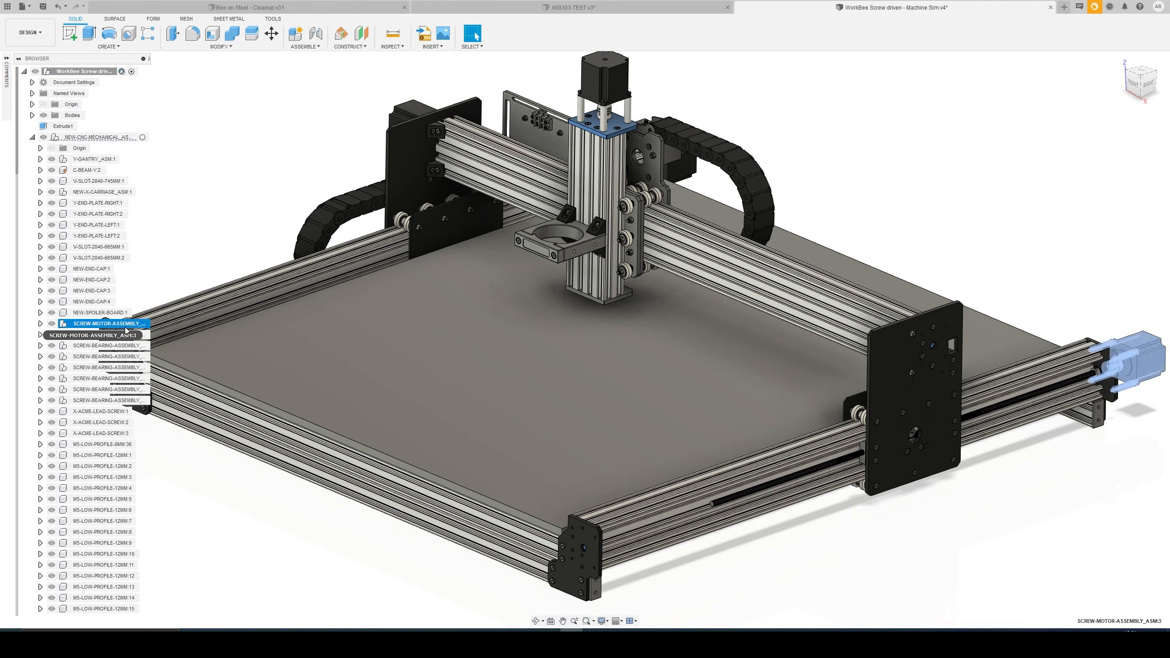
left_click(90, 399)
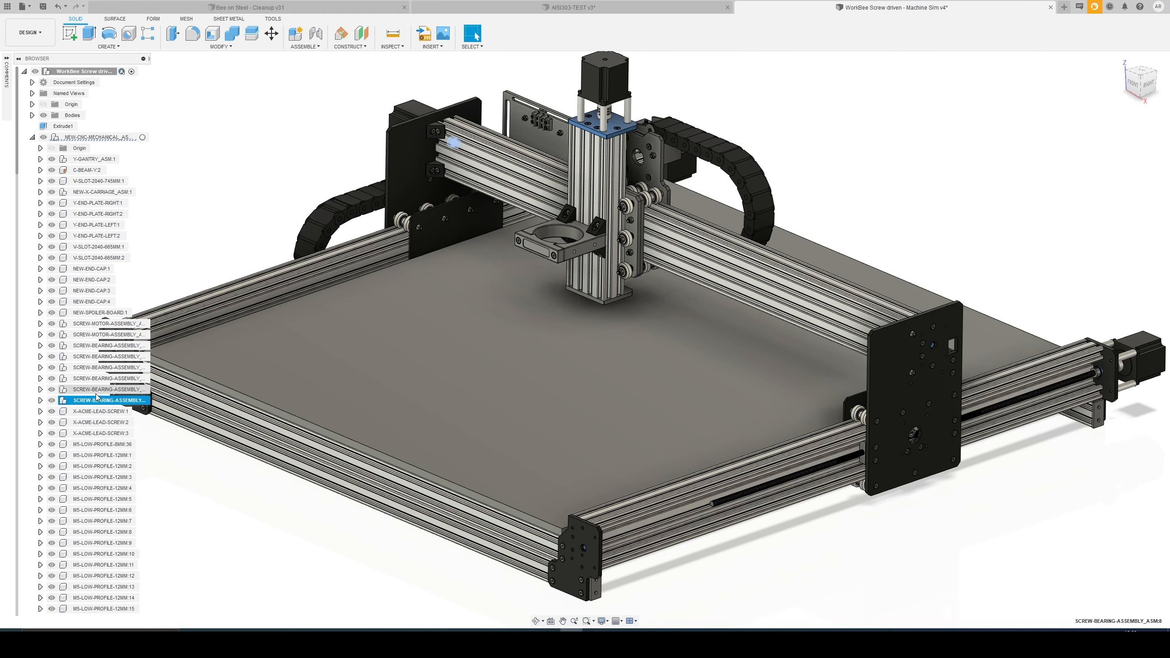
left_click(94, 327)
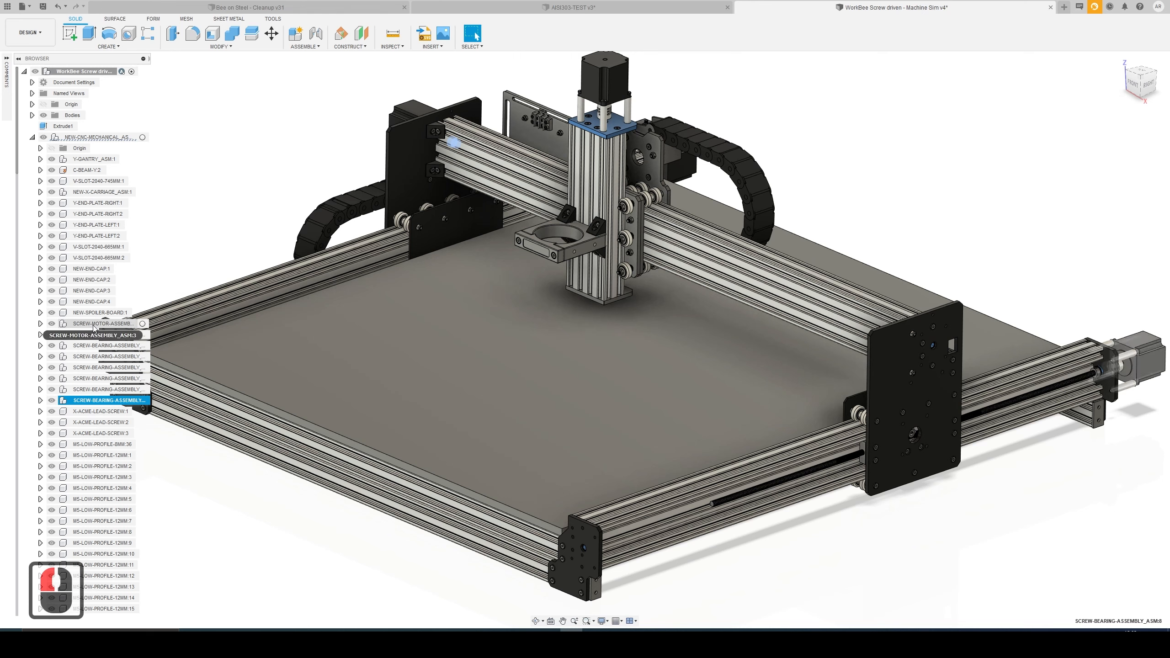
left_click(94, 324, "shift")
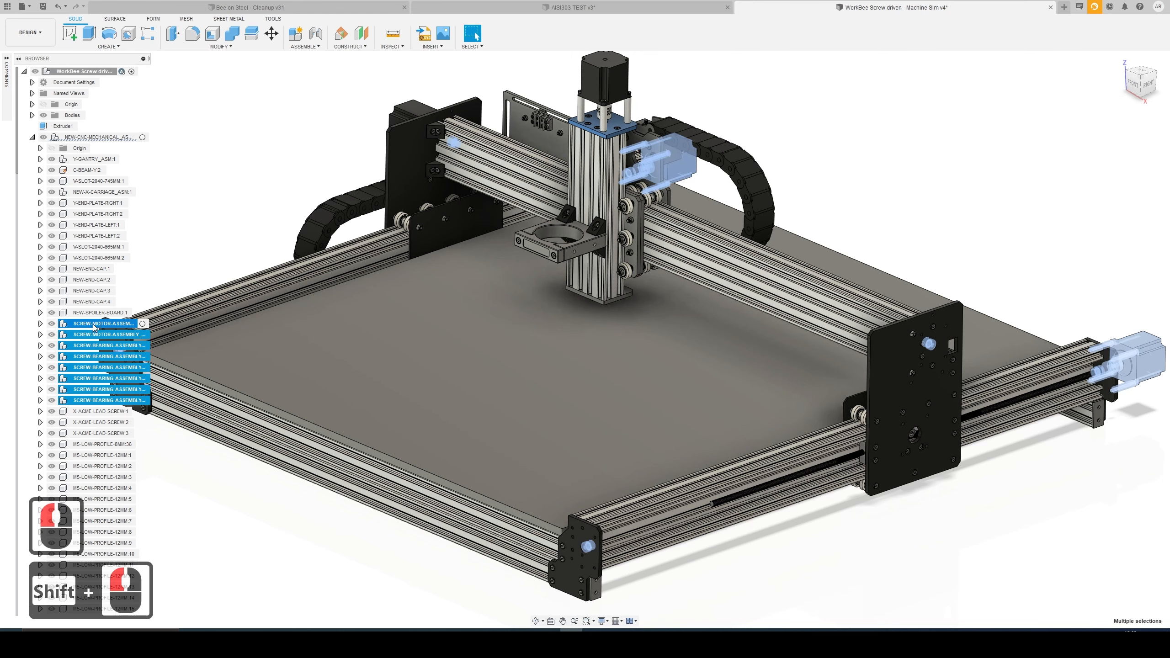
key("Delete")
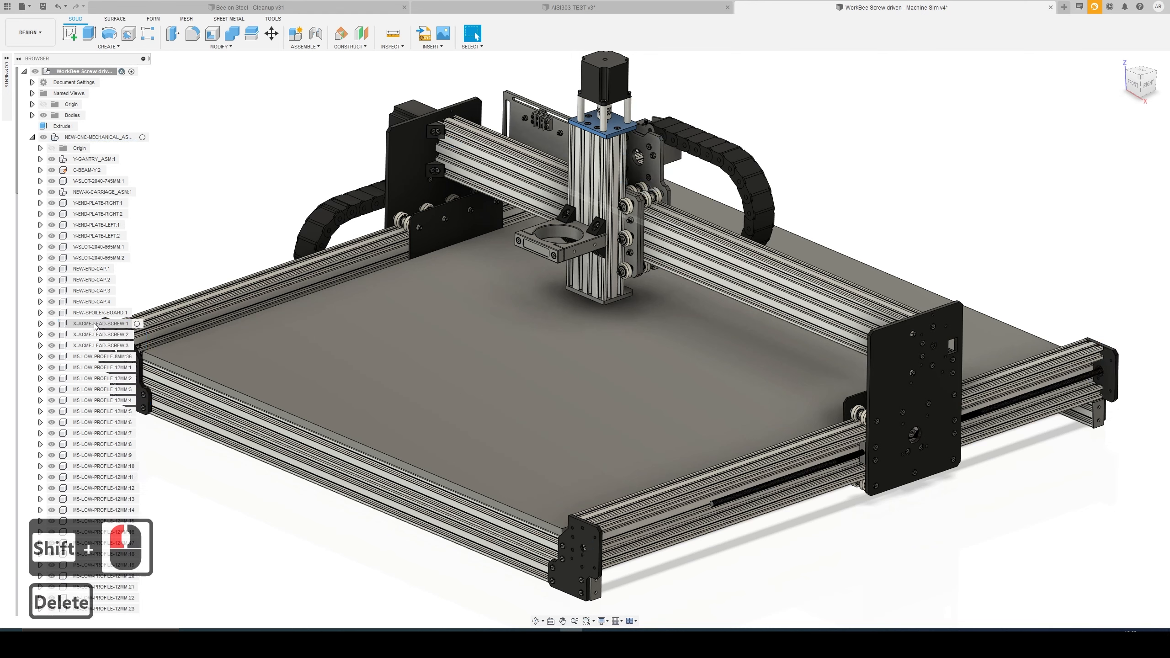
- Delete the X-ACME-LEAD-SCREW components 1 to 3 from the mechanical assembly
left_click(94, 324)
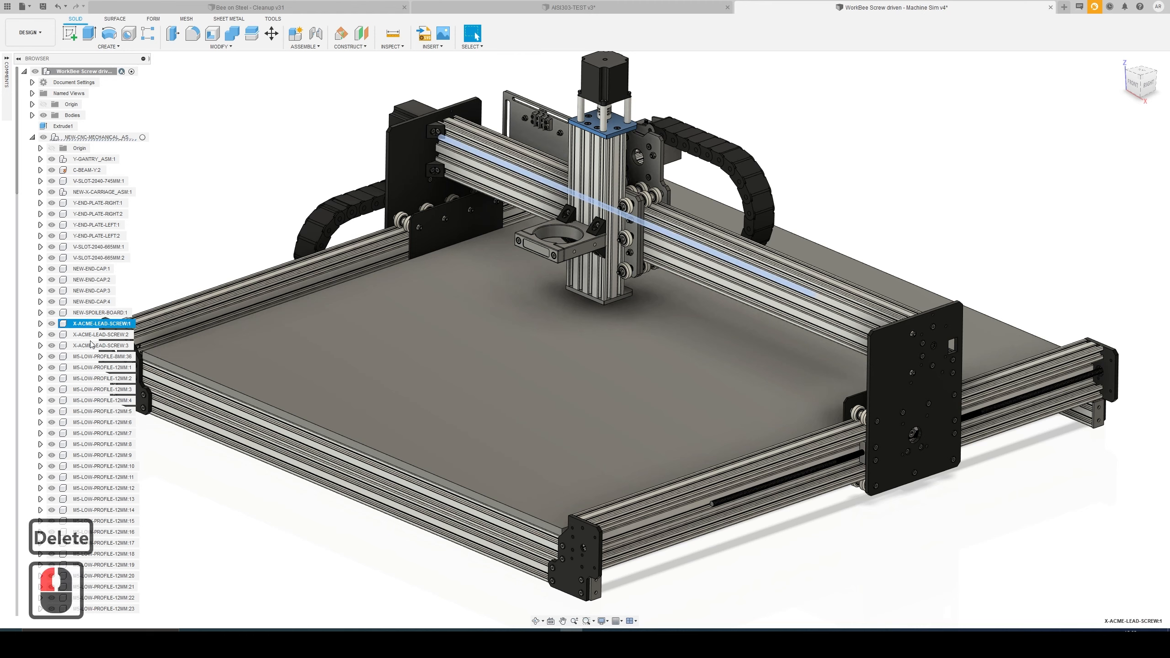
left_click(89, 345, "shift")
key("Delete")
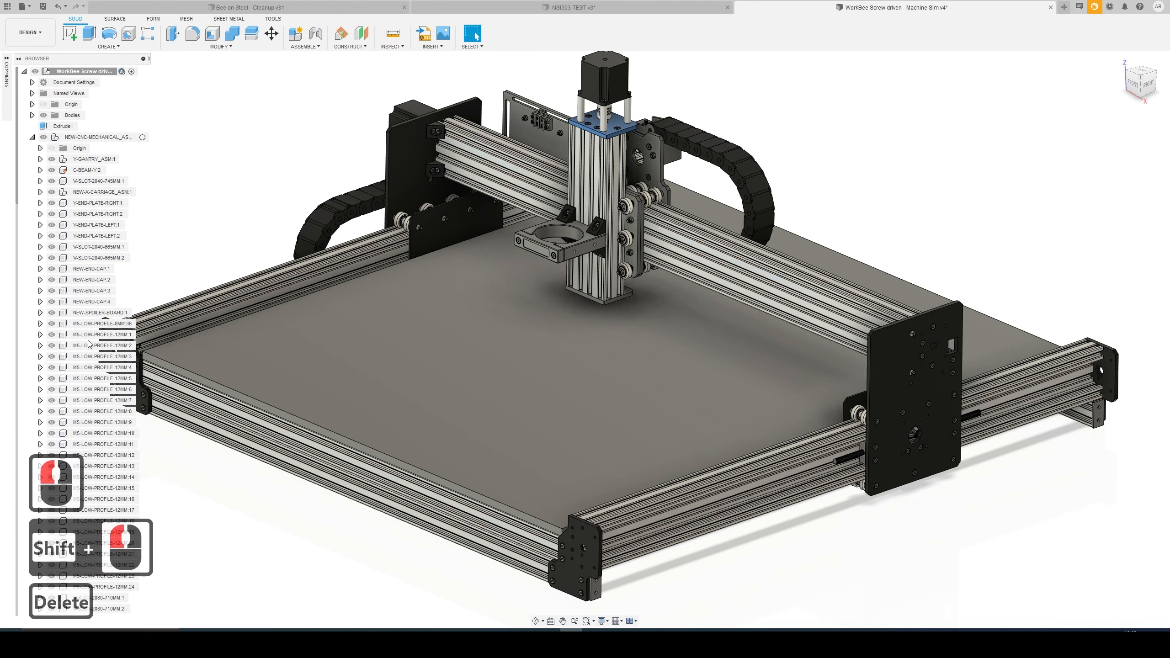
- Delete the M5-LOW-PROFILE-8MM screw 36 and the M5-LOW-PROFILE-12MM screws 1 to 24 from the mechanical assembly
left_click(92, 325)
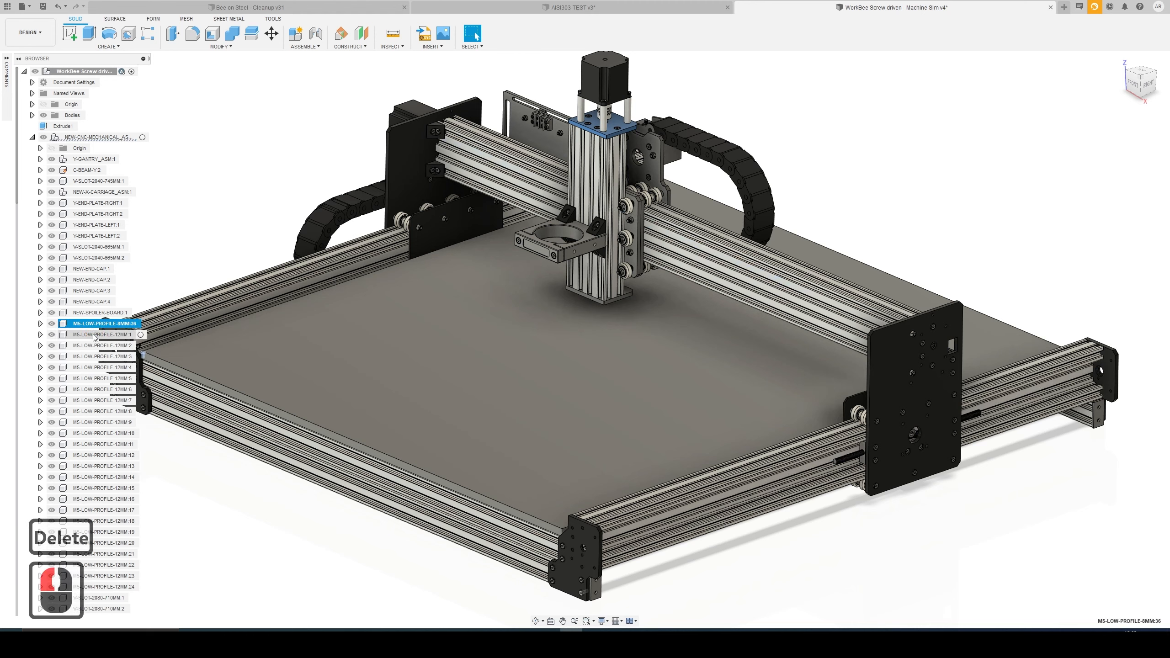
scroll(94, 338, "down", 9)
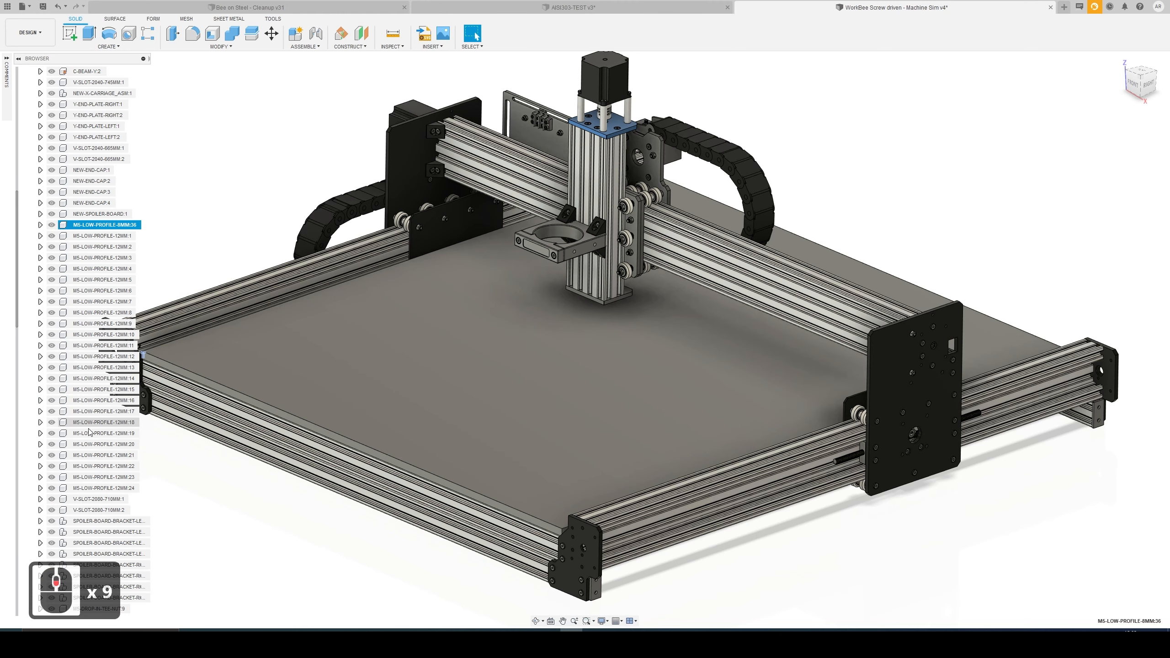
left_click(97, 488, "shift")
key("Delete")
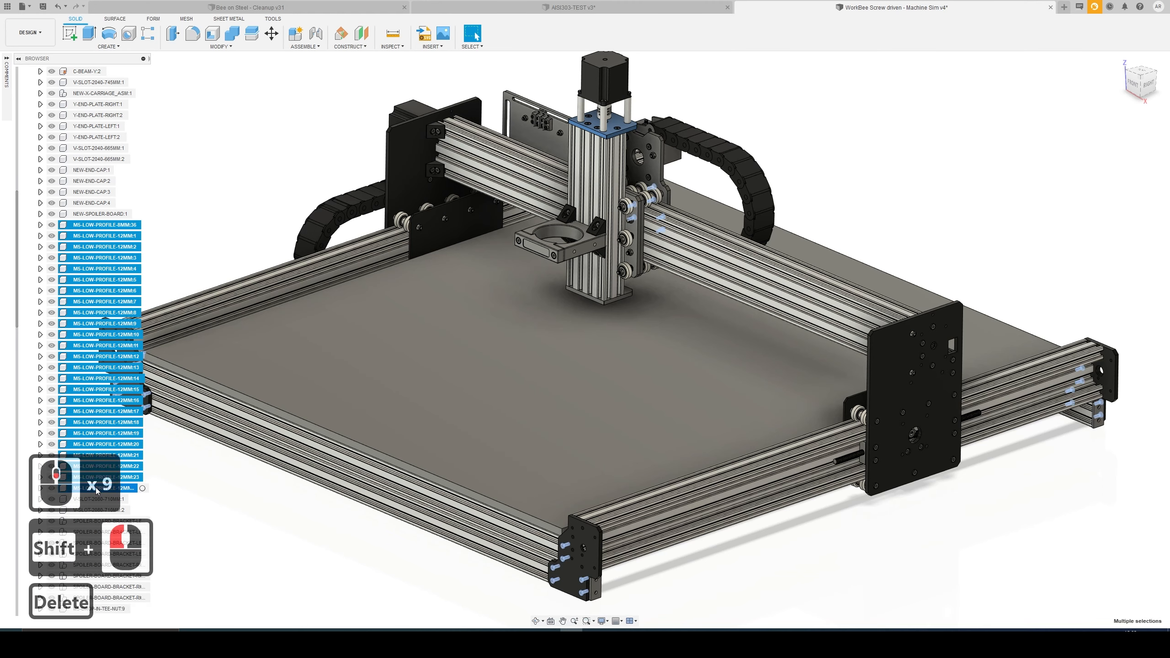
- Delete the eight left and right SPOILER-BOARD-BRACKET assemblies and the M5-DROP-IN-TEE-NUT components 9 to 12 from the mechanical assembly
left_click(106, 367)
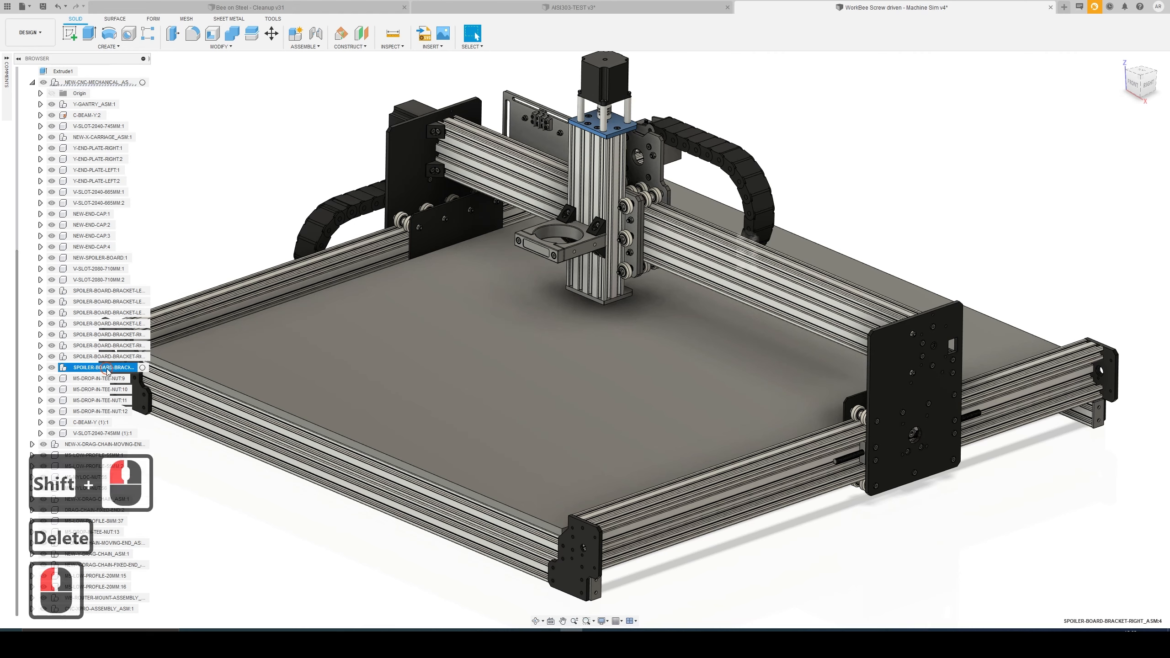
left_click(110, 293, "shift")
key("Delete")
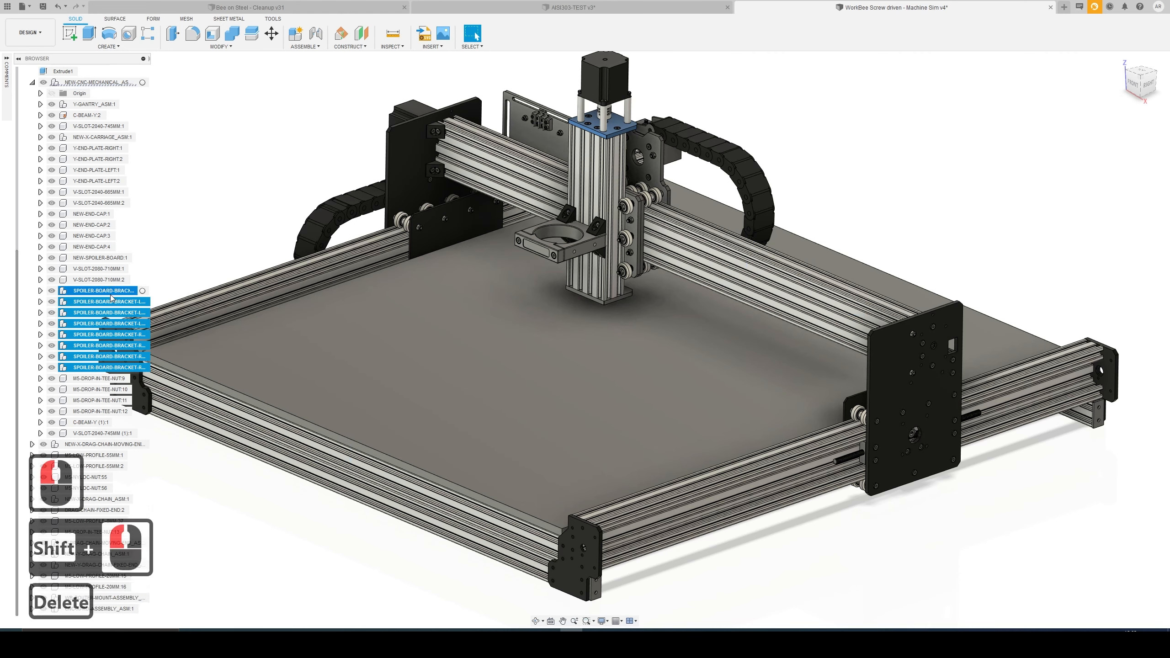
left_click(87, 390)
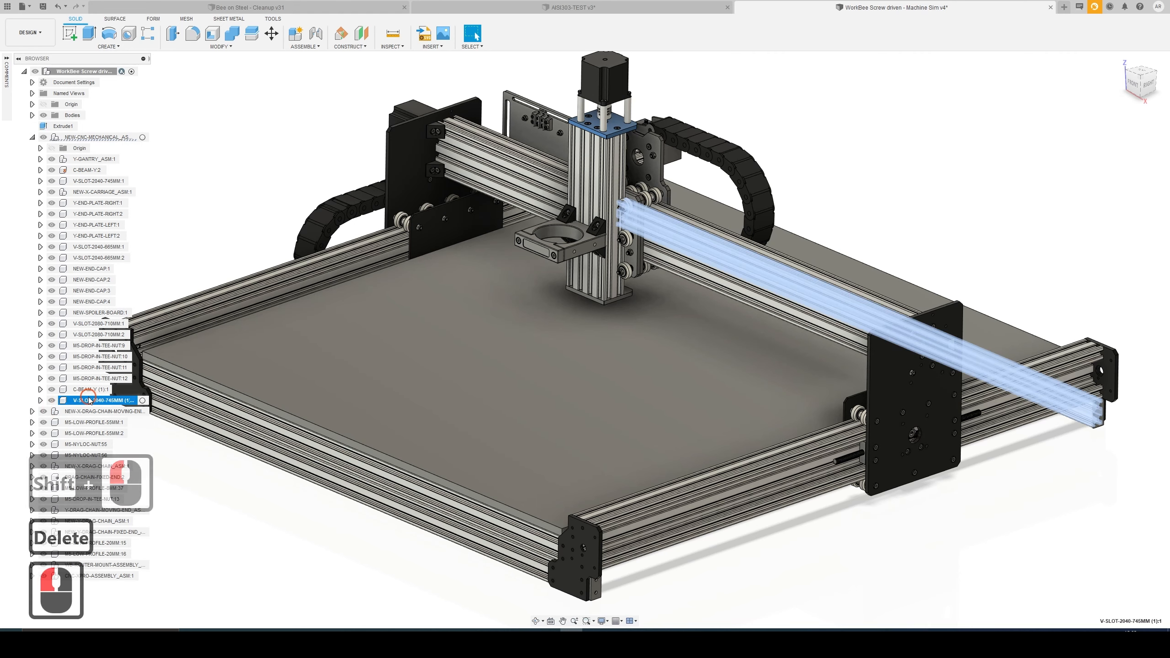
left_click(86, 389)
left_click(92, 378)
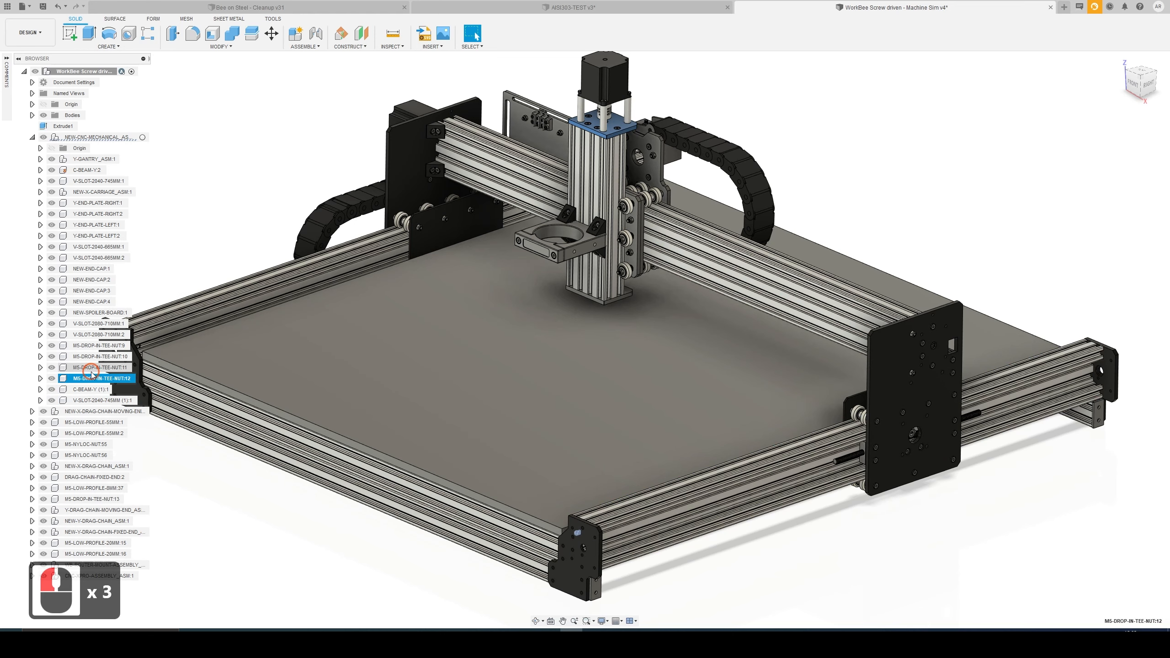
left_click(85, 346, "shift")
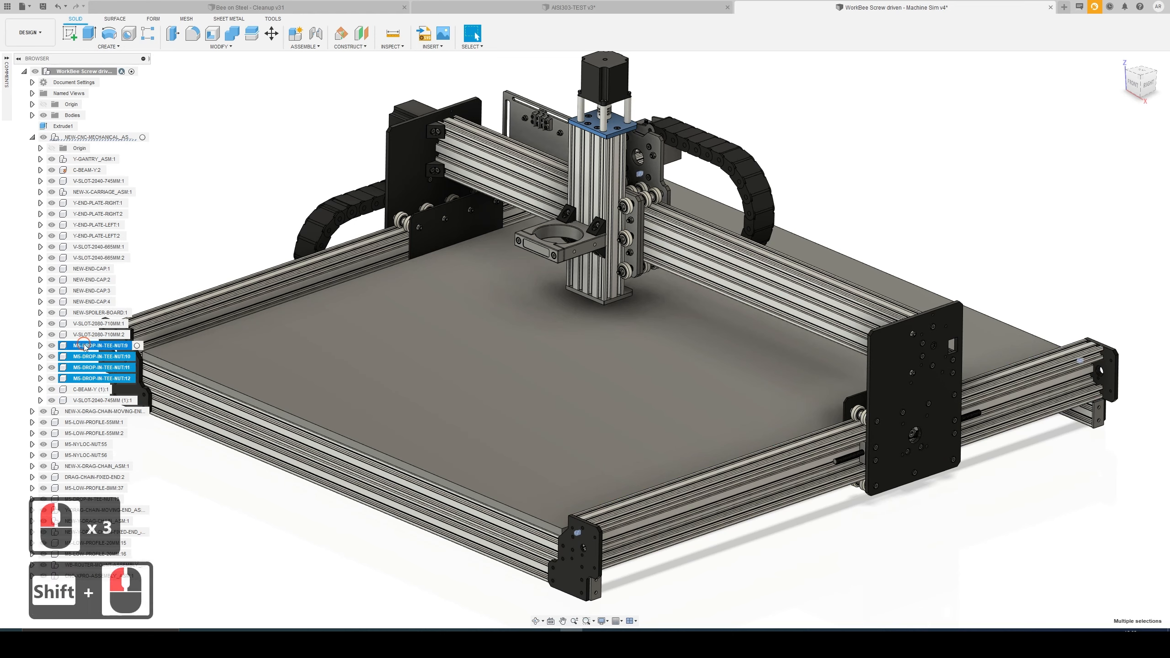
key("Delete")
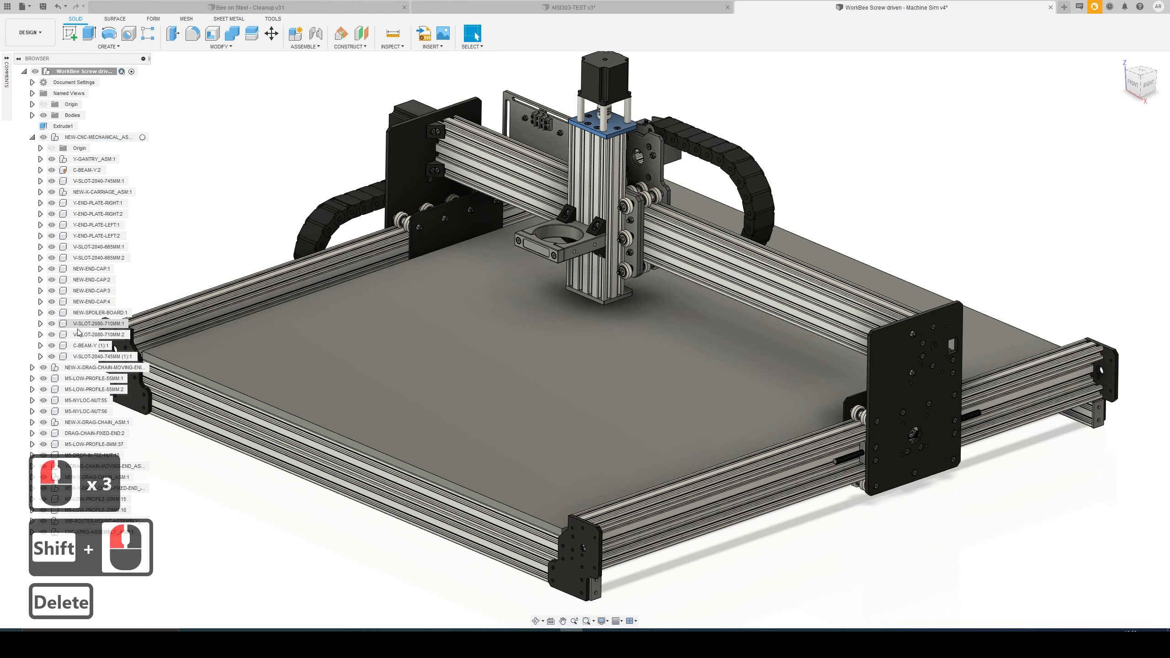
- Delete the NEW-END-CAP components 1 to 4 from the mechanical assembly
left_click(91, 269)
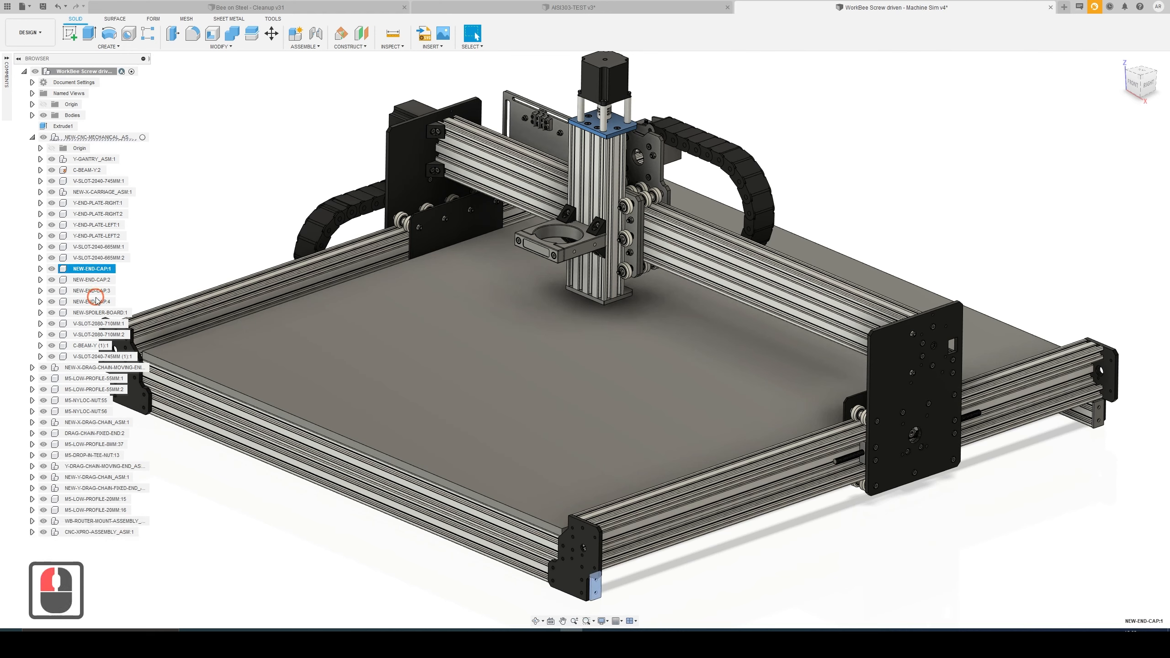
left_click(96, 303, "shift")
key("Delete")
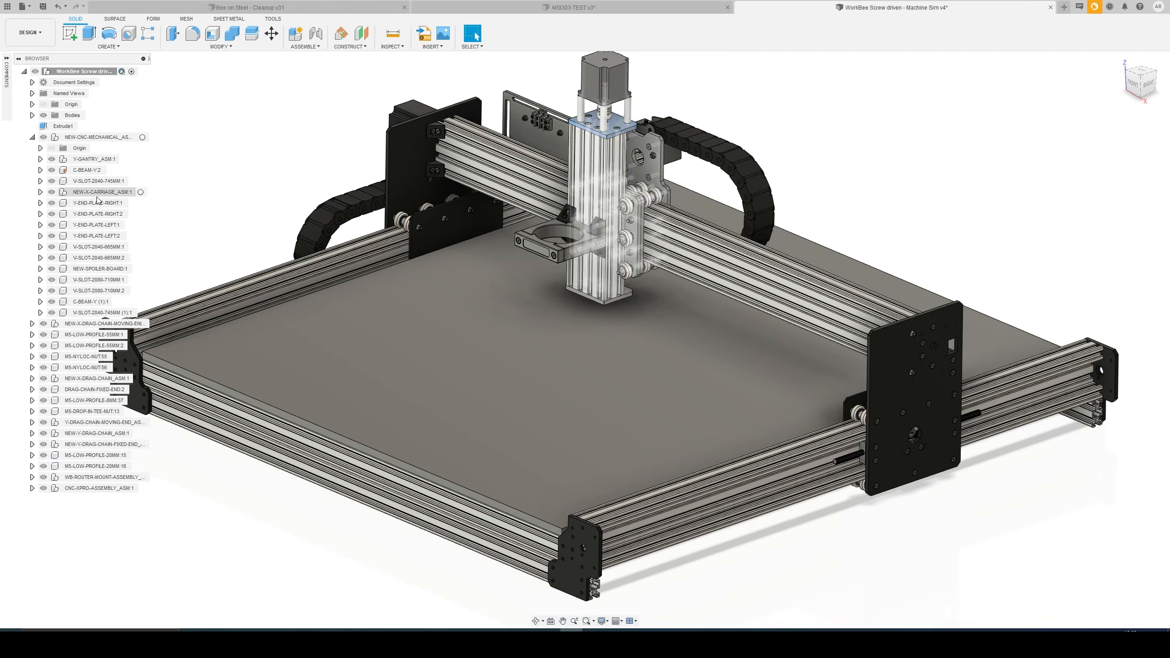
- Expand the Y-GANTRY_ASM and delete its ANGLE-CORNER components 5 to 8 and TEE-NUT components 1 to 4
left_click(85, 159)
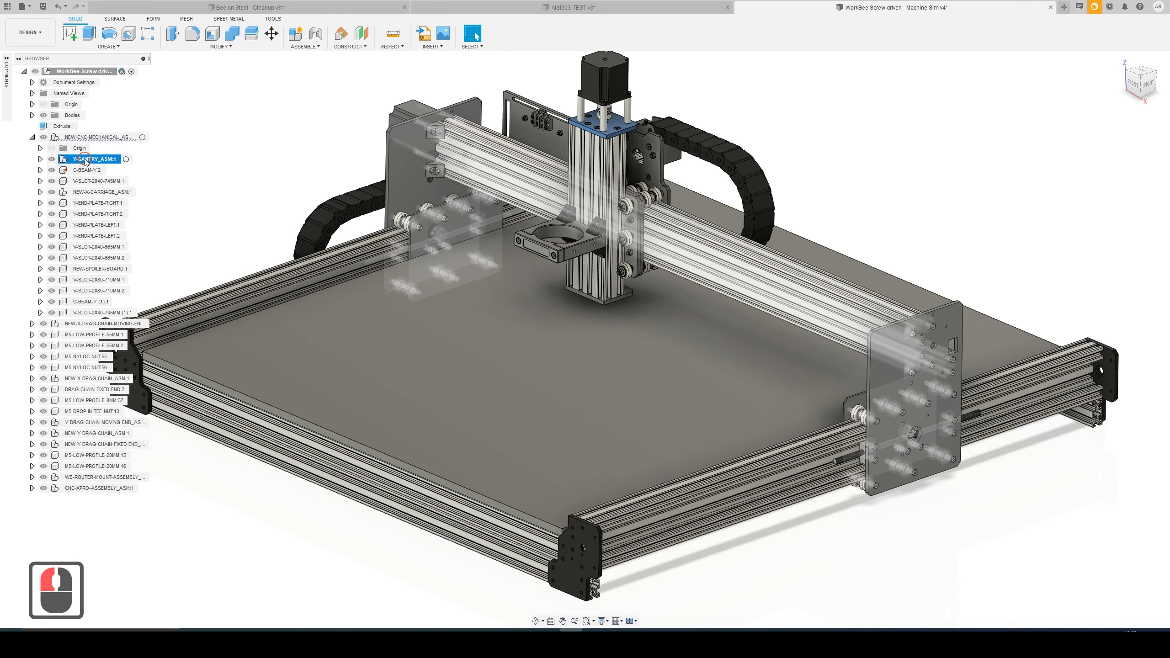
left_click(40, 159)
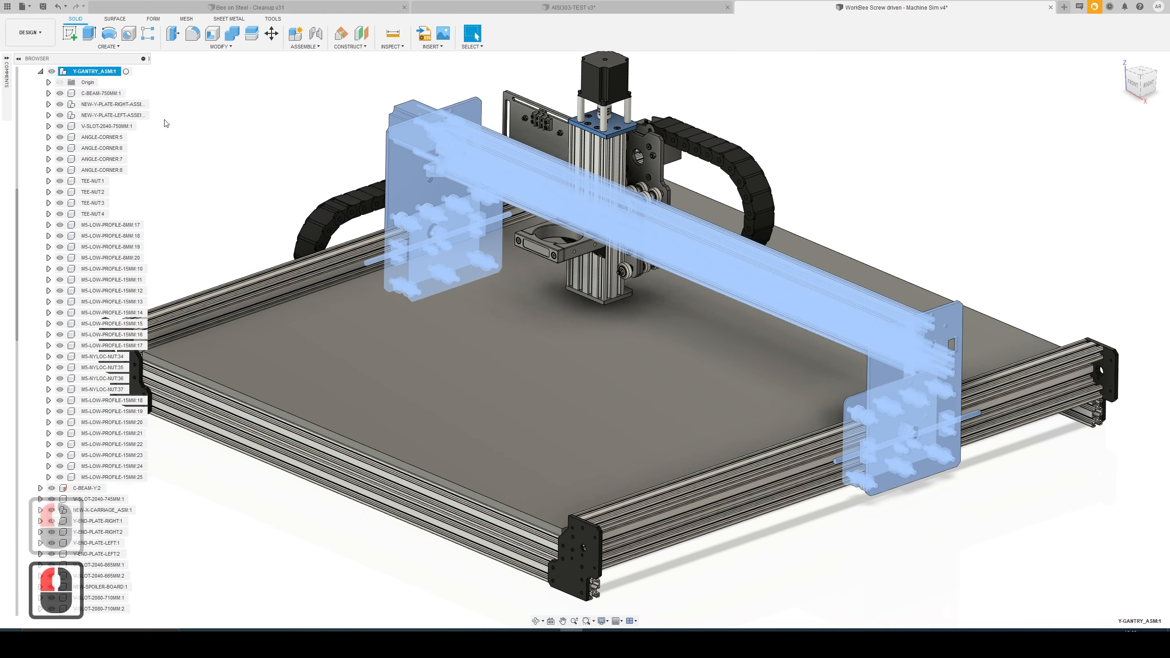
left_click(107, 137)
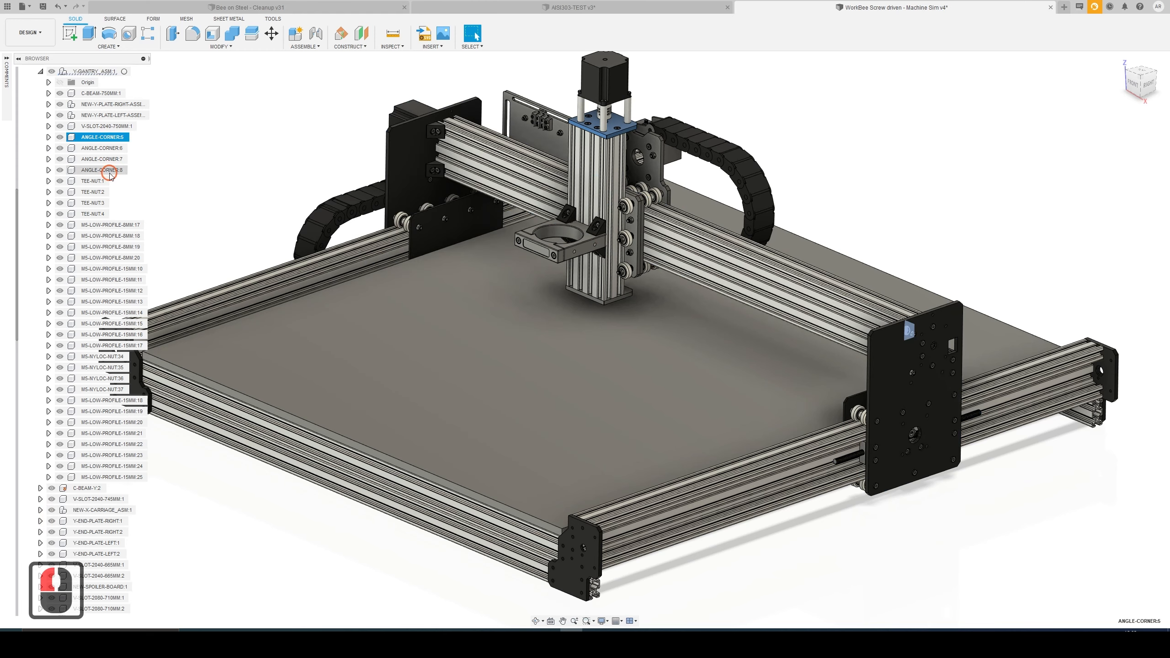
left_click(86, 214, "shift")
key("Delete")
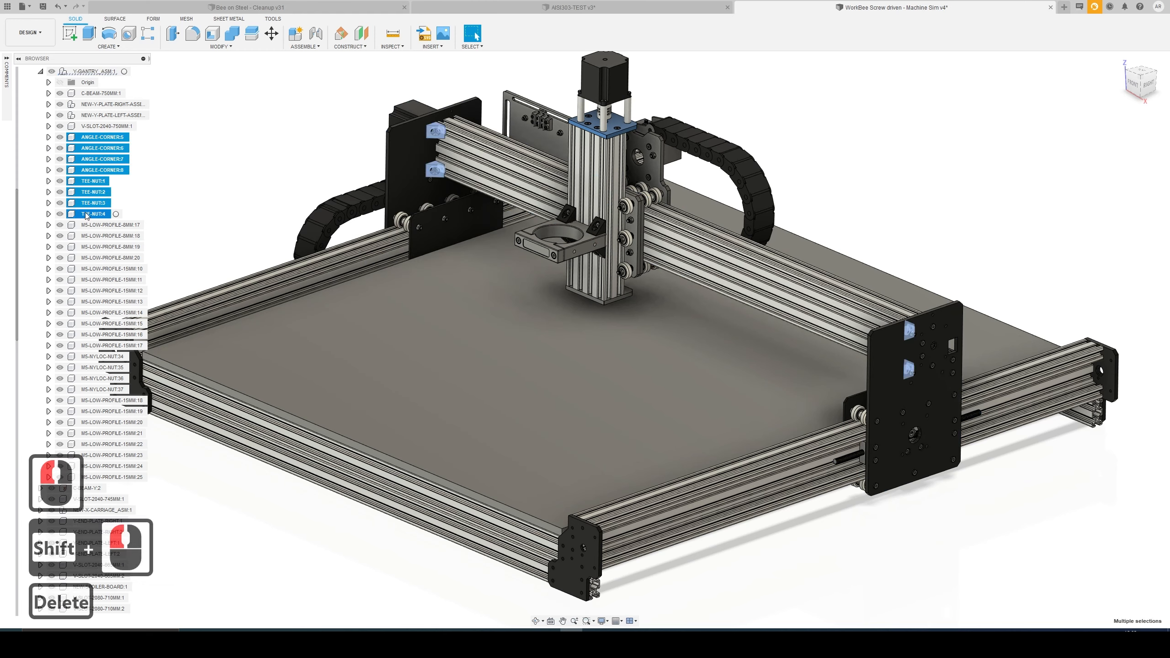
- Delete the M5-LOW-PROFILE-8MM screws 17 to 20, M5-LOW-PROFILE-15MM screws 10 to 25 and M5-NYLOC-NUT components 34 to 37 from the Y gantry
left_click(107, 137)
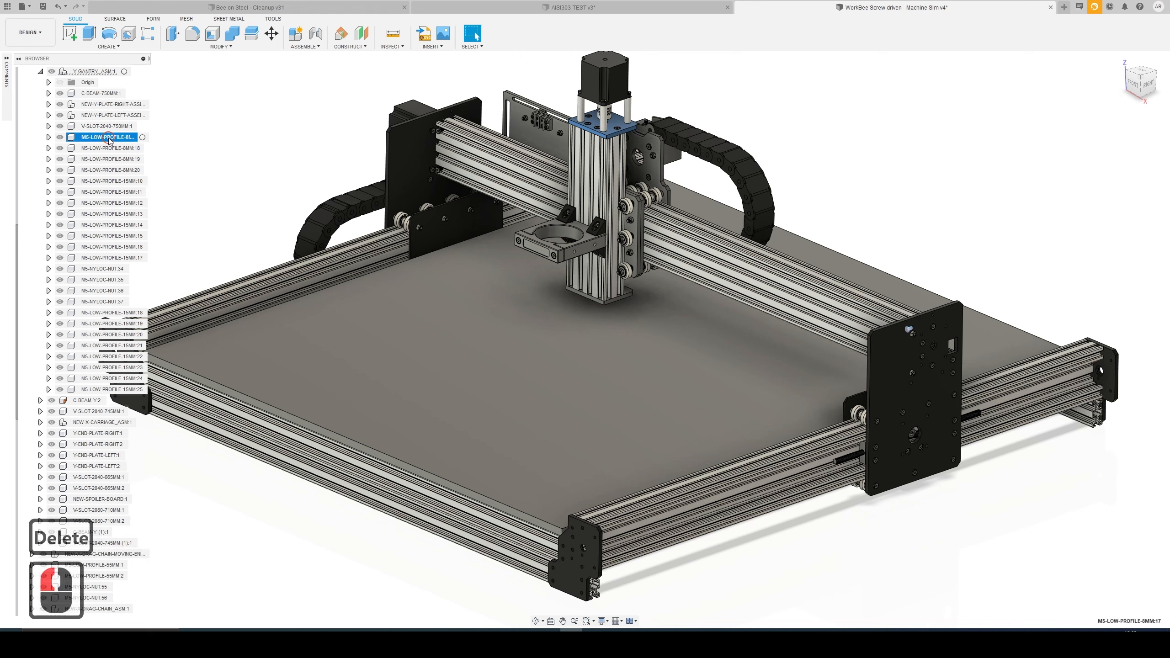
left_click(102, 259, "shift")
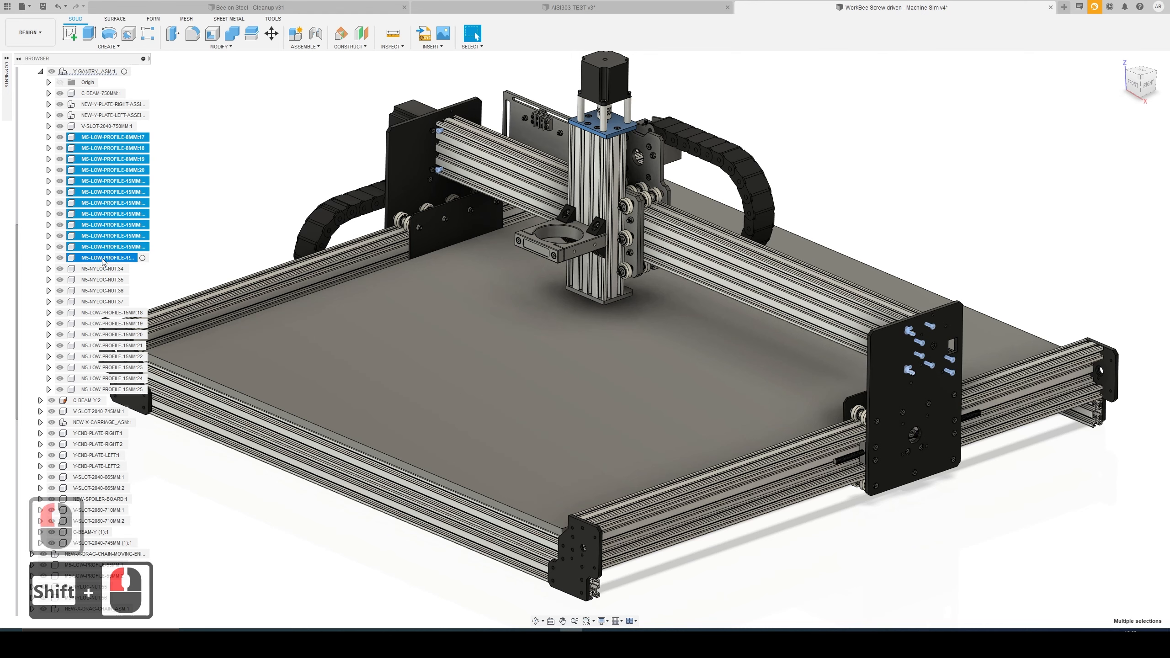
left_click(107, 302, "shift")
key("Delete")
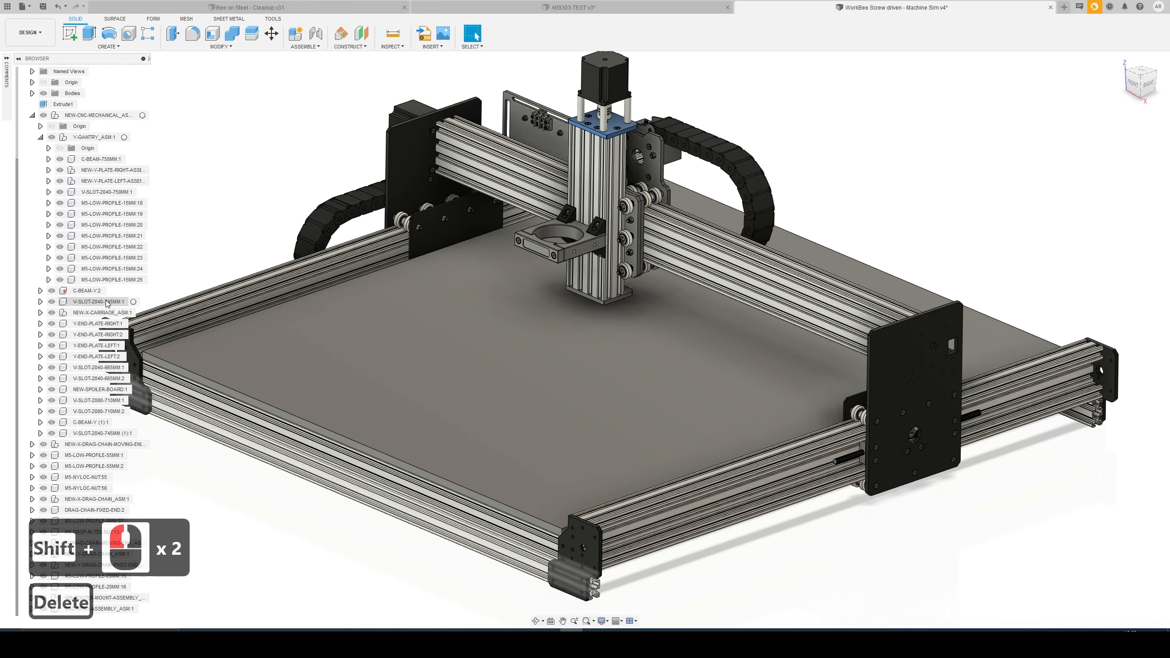
left_click(101, 205)
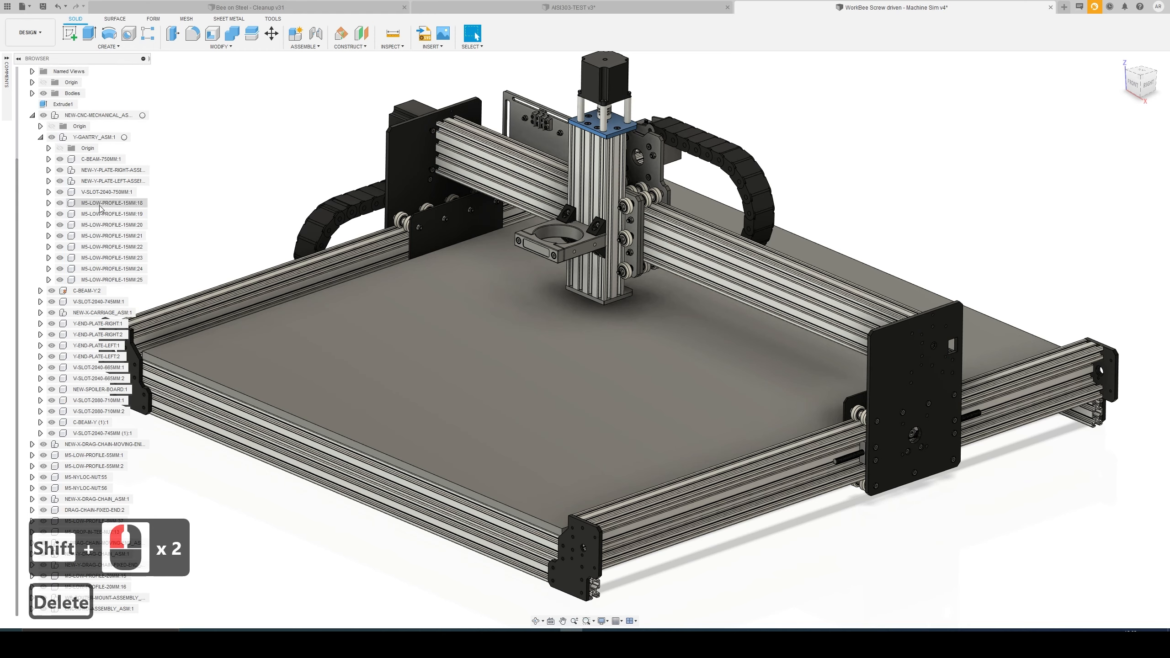
left_click(101, 279, "shift")
key("Delete")
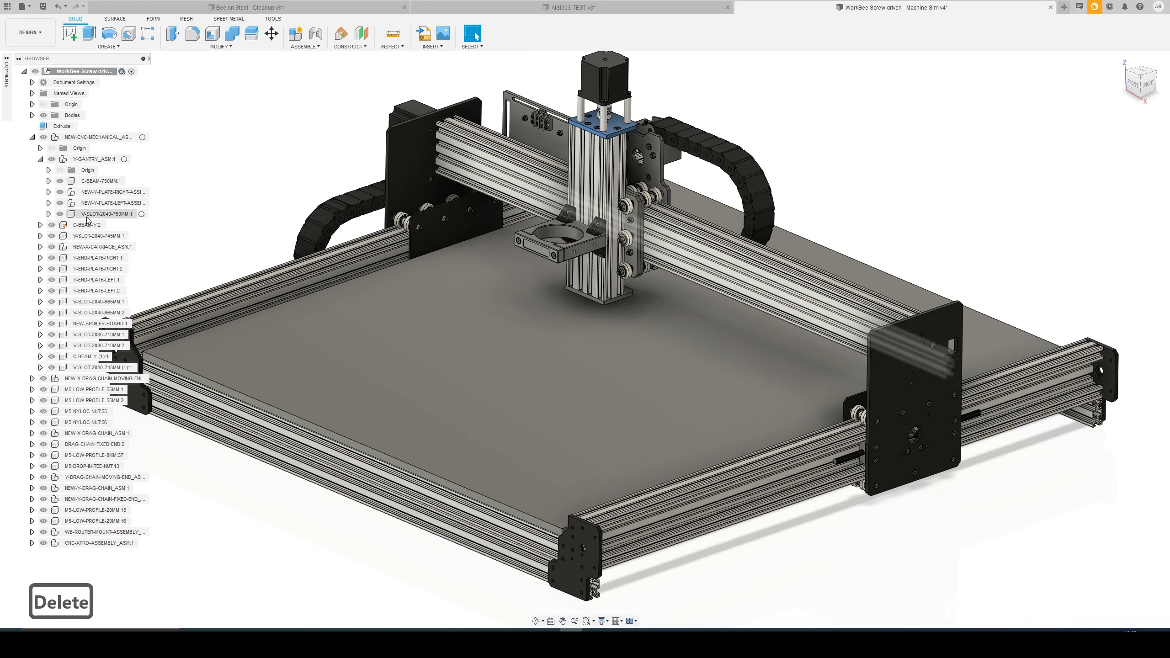
- In the right Y-plate assembly, delete the six double-wheel assemblies below Y-PLATE-INNER, the pulley, M5-NYLOC-NUT 16 to 22, the seven M5-LOW-PROFILE screws and both mini idlers
left_click(48, 192)
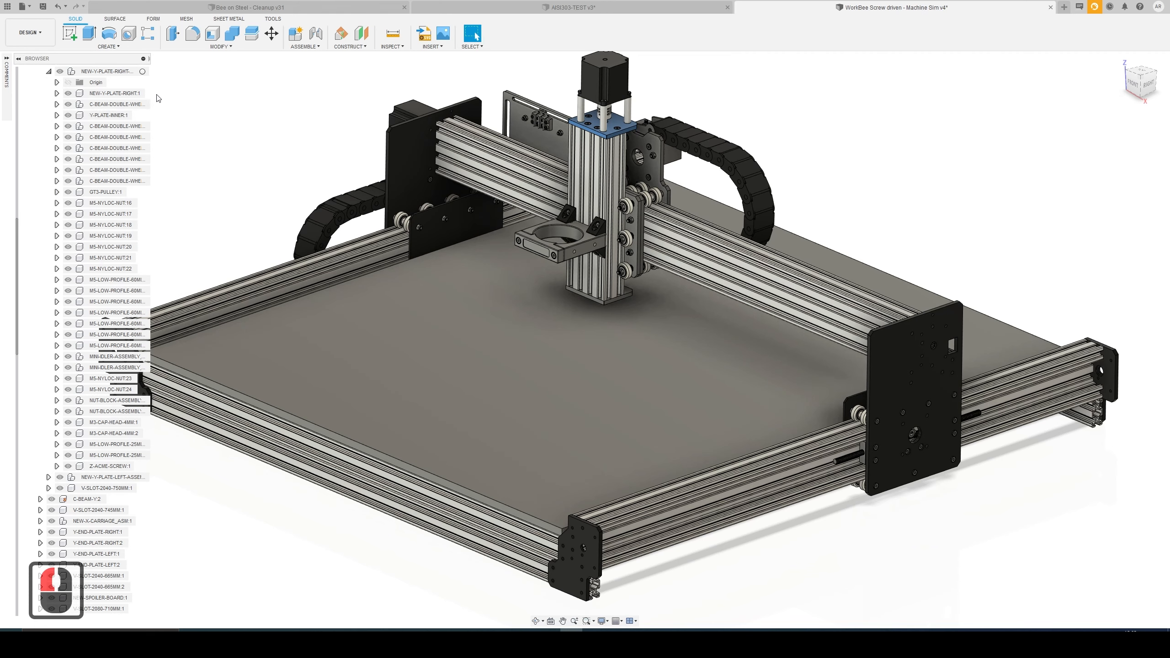
left_click(136, 94)
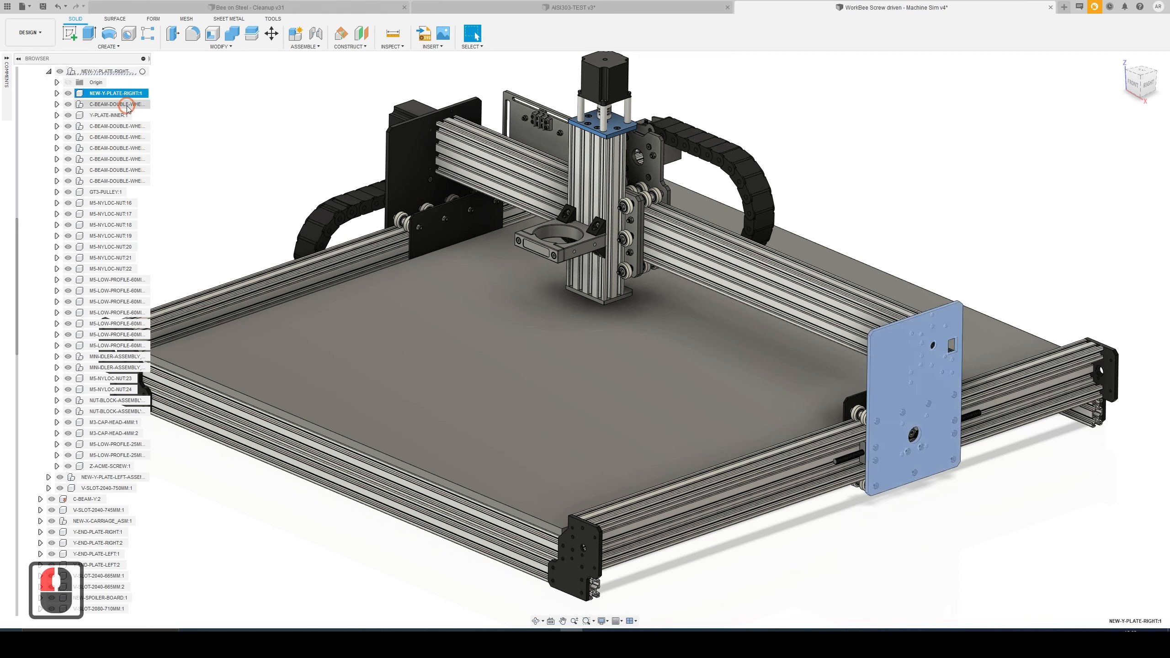
left_click(128, 105)
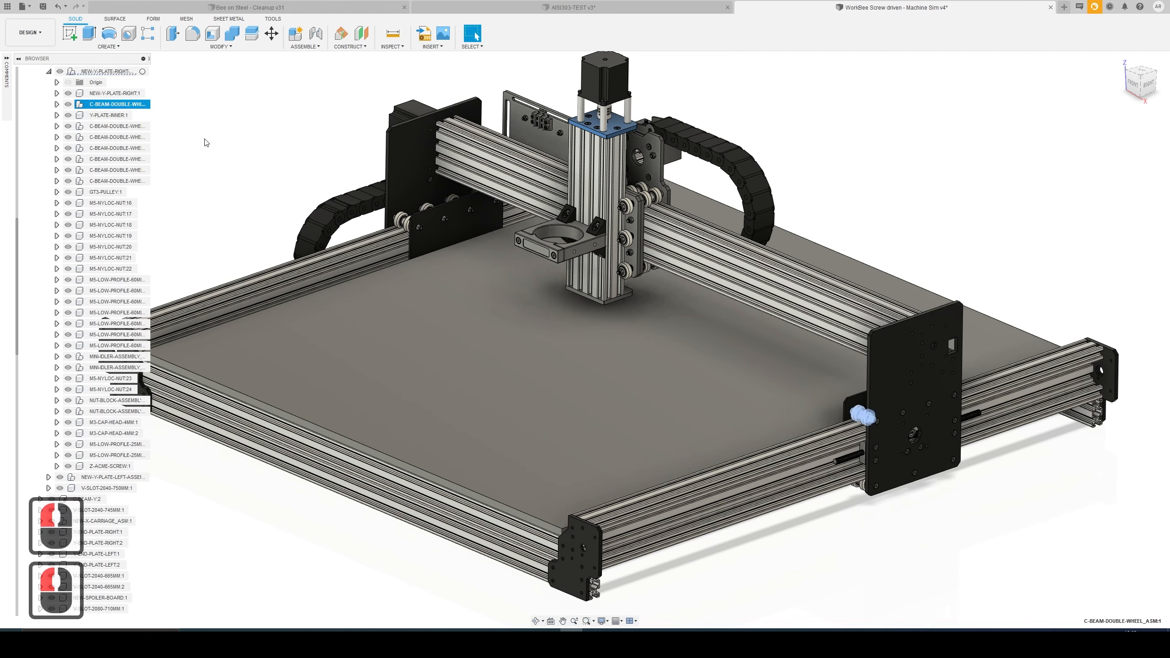
left_click(106, 127)
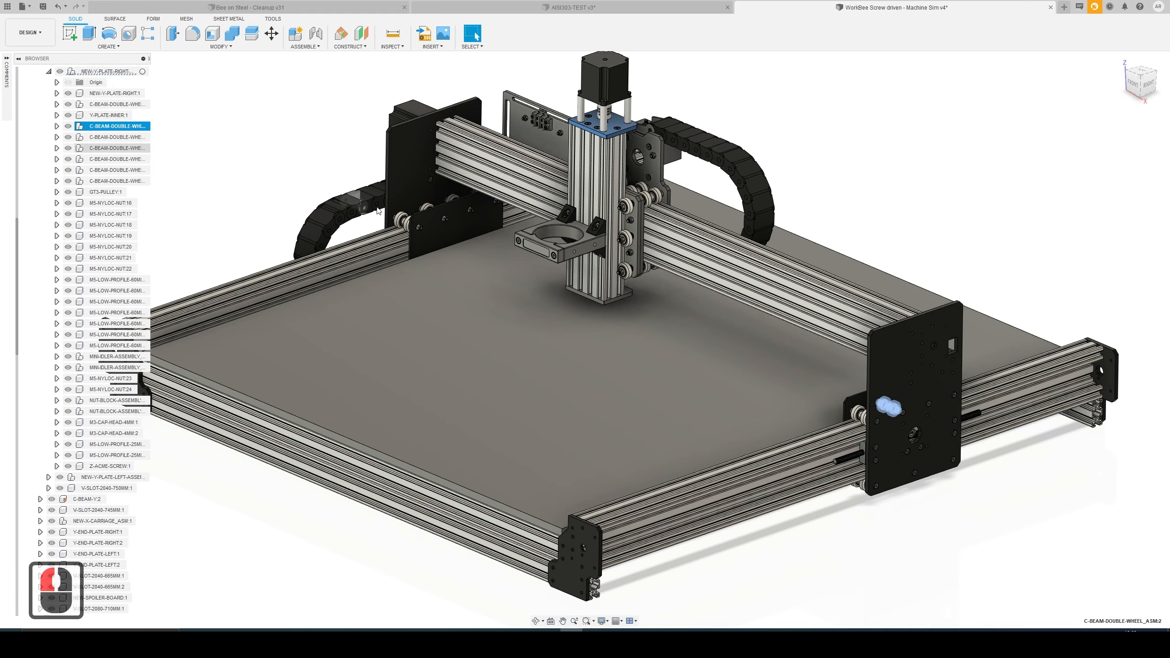
scroll(938, 394, "up", 14)
middle_click_drag(939, 394, 261, 199, "shift")
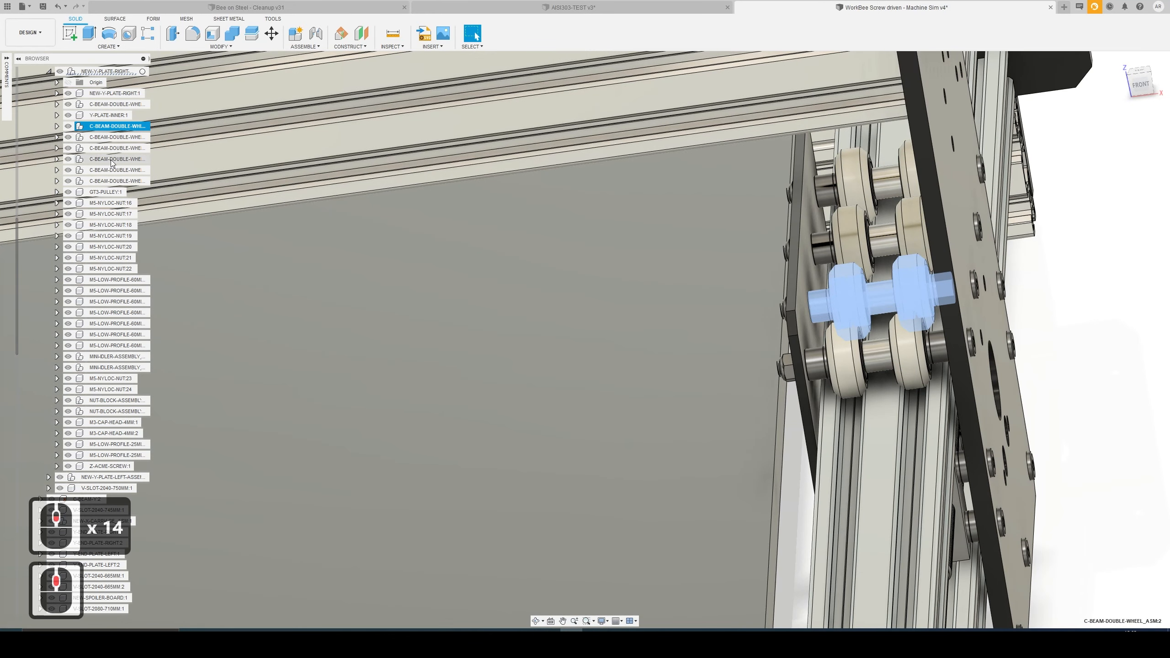
left_click(56, 126)
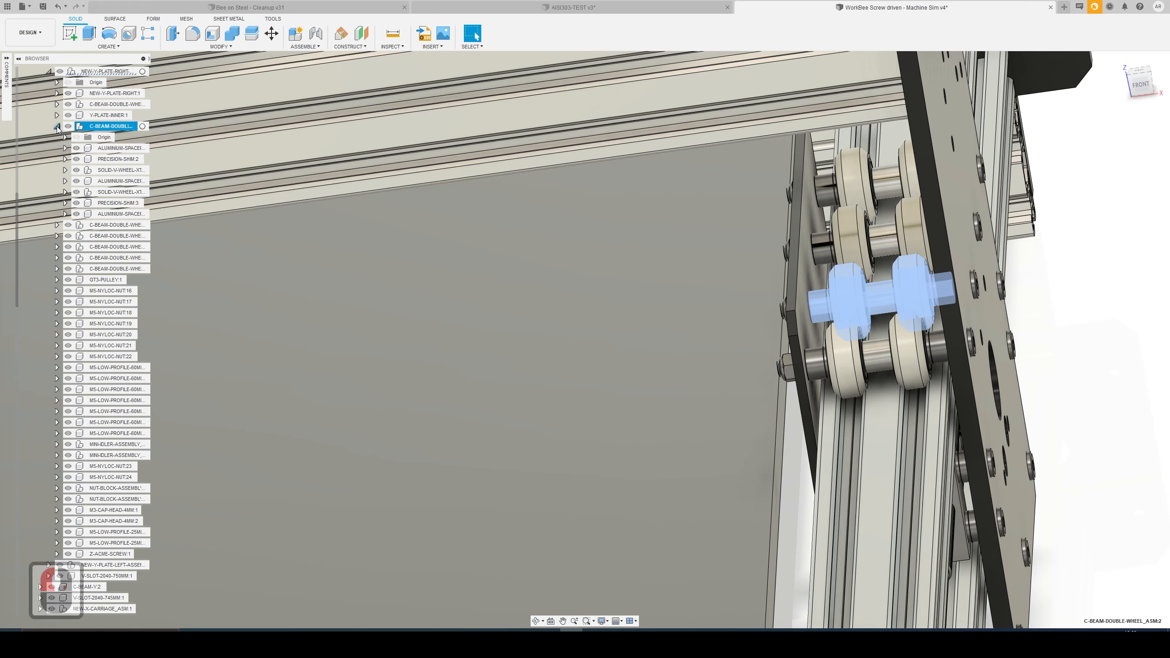
left_click(57, 126)
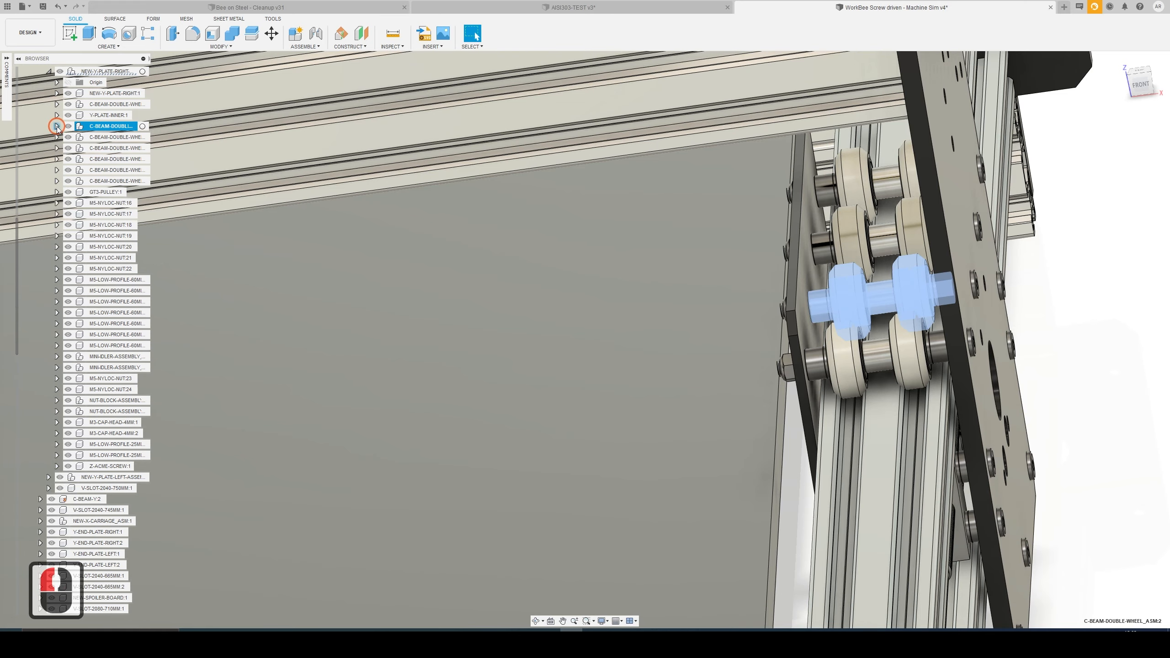
scroll(491, 267, "down", 13)
middle_click_drag(492, 267, 643, 357)
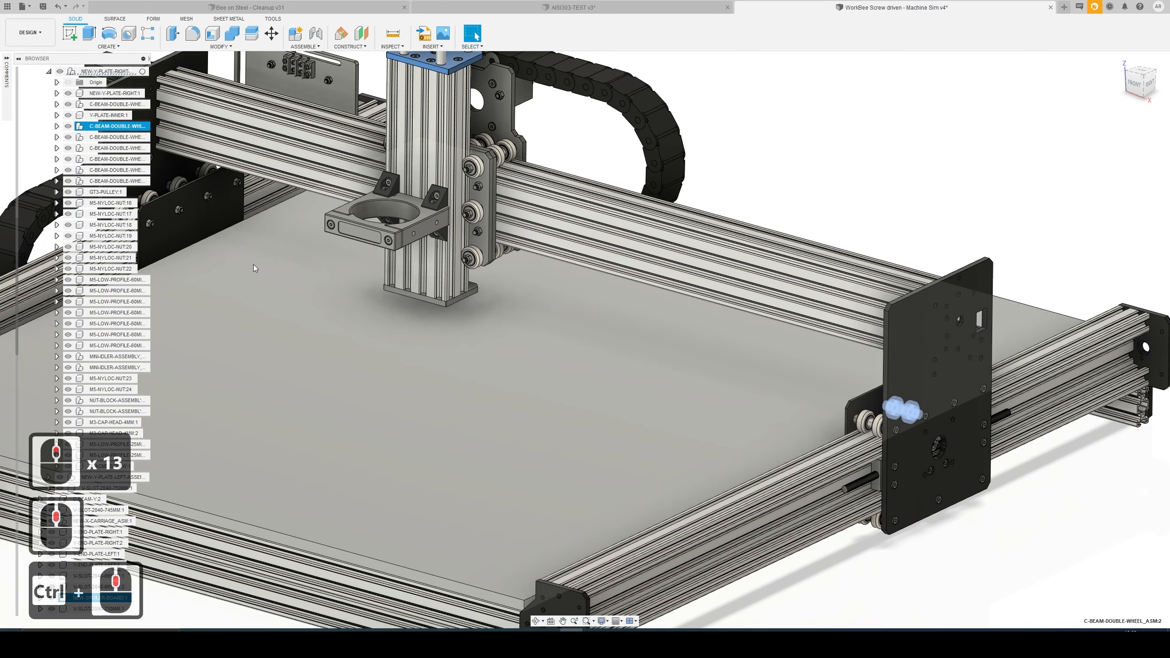
scroll(279, 260, "down", 3)
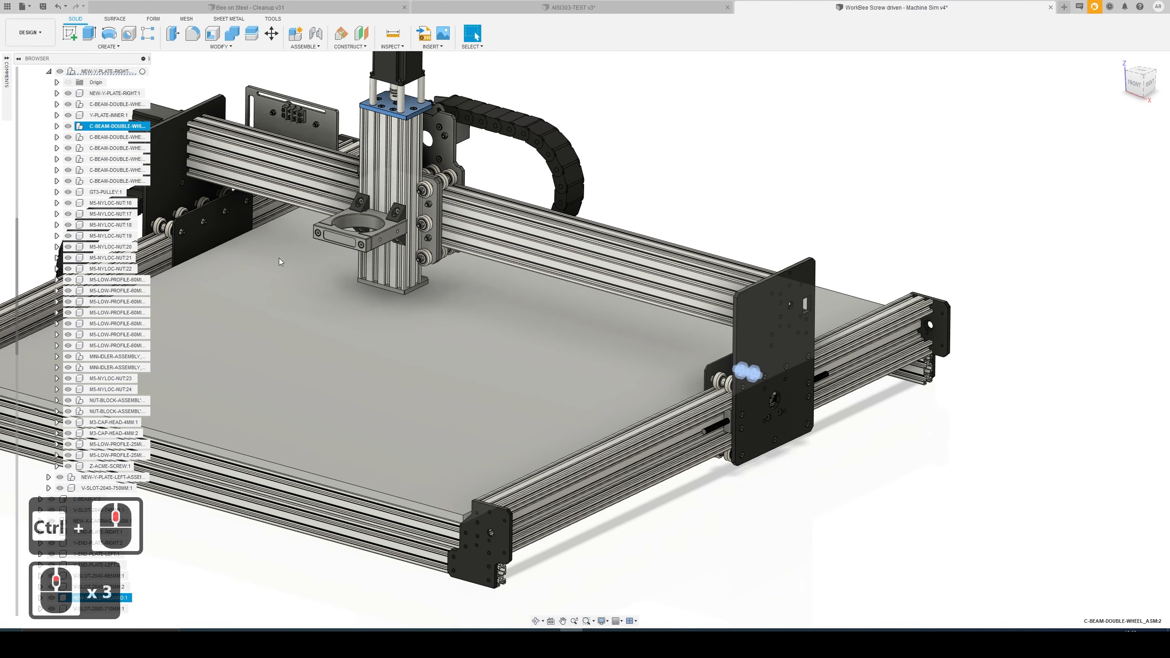
left_click(107, 180, "shift")
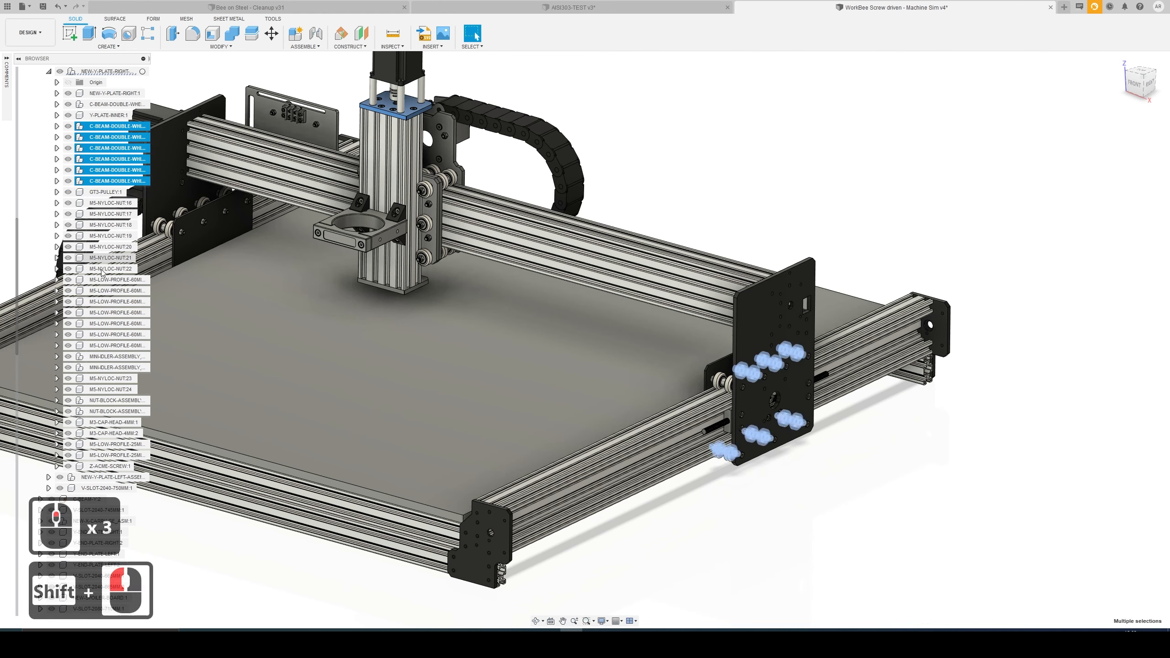
left_click(105, 368, "shift")
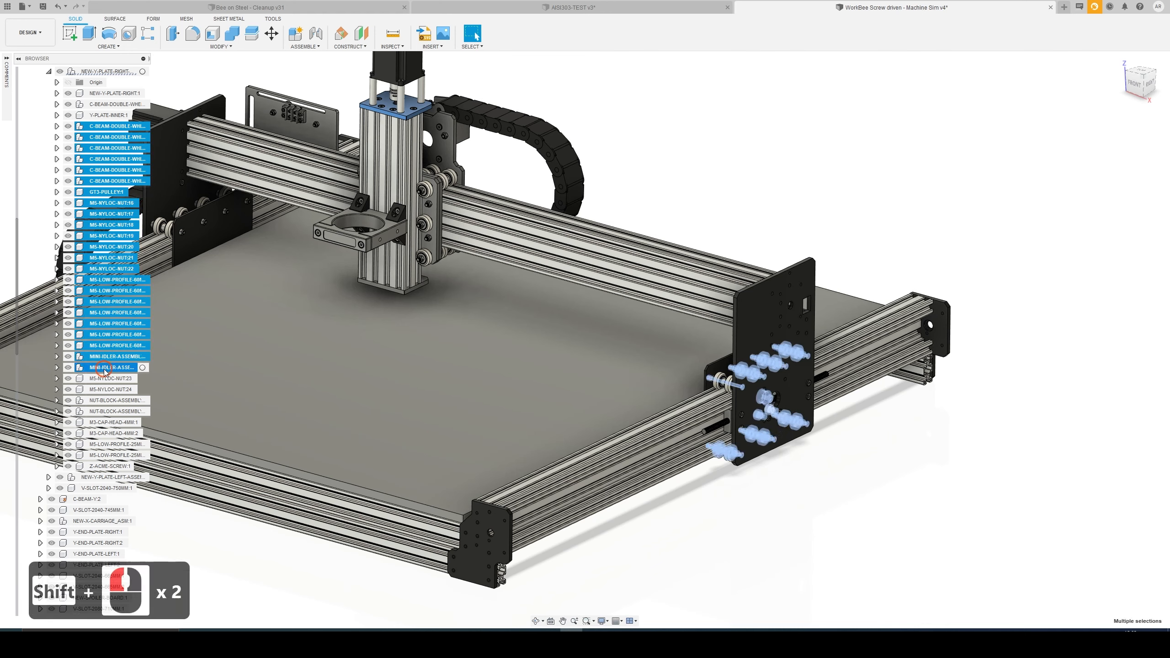
key("Delete")
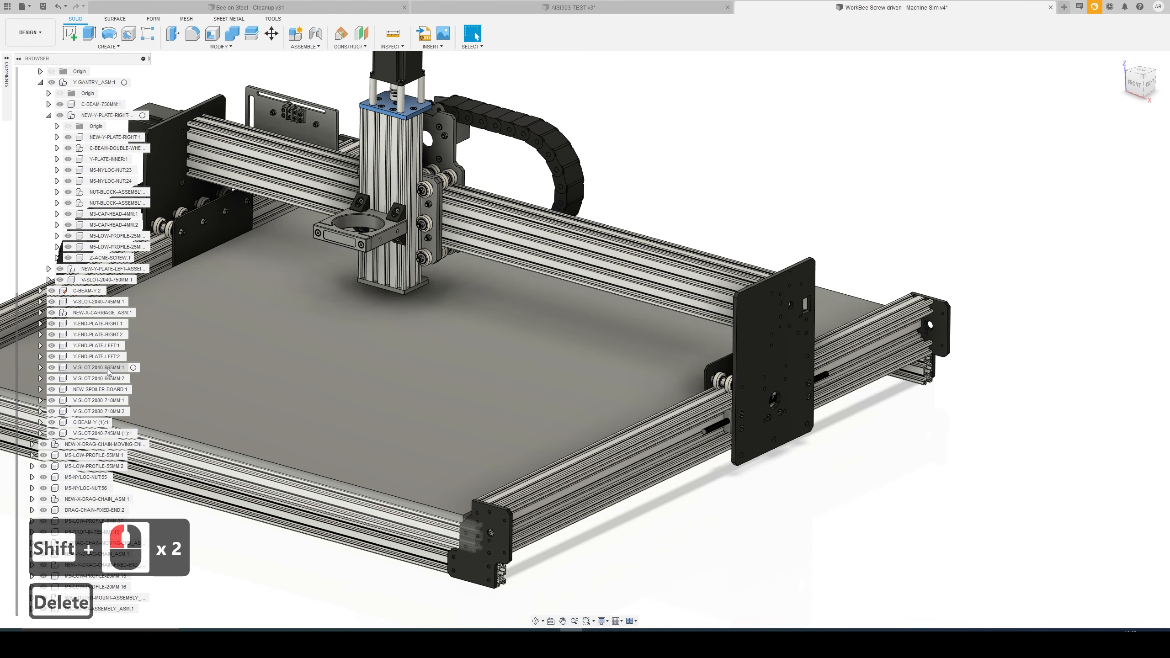
- Delete both nut-block assemblies from the right Y-plate assembly
left_click(106, 193)
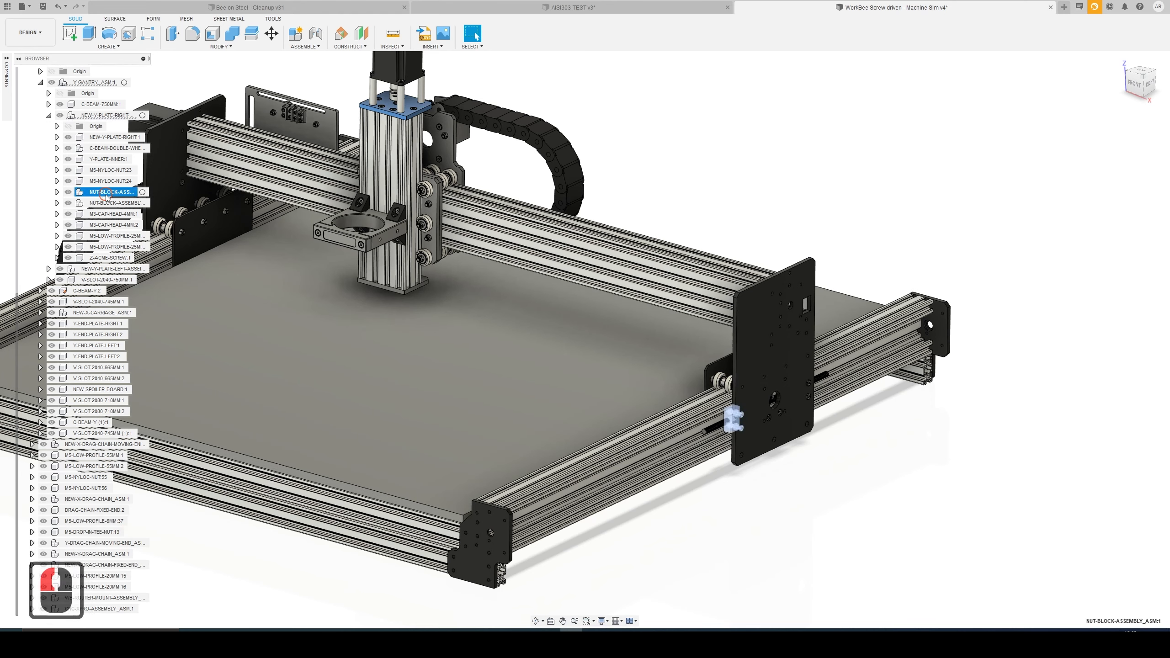
left_click(105, 203)
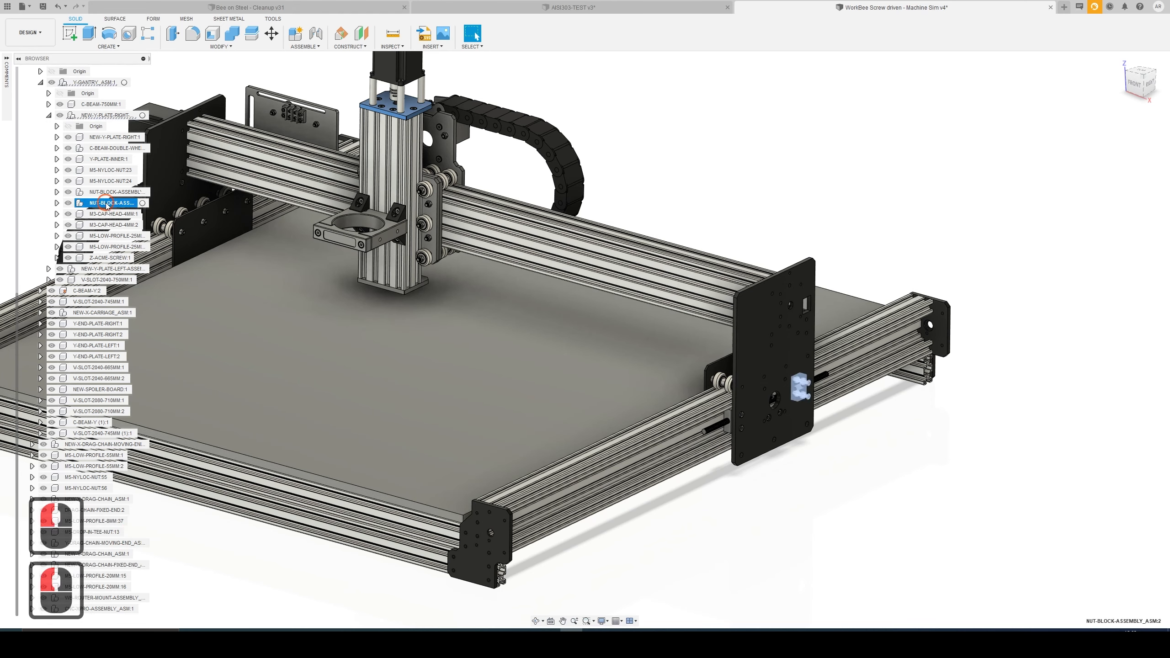
left_click(102, 193, "shift")
key("Delete")
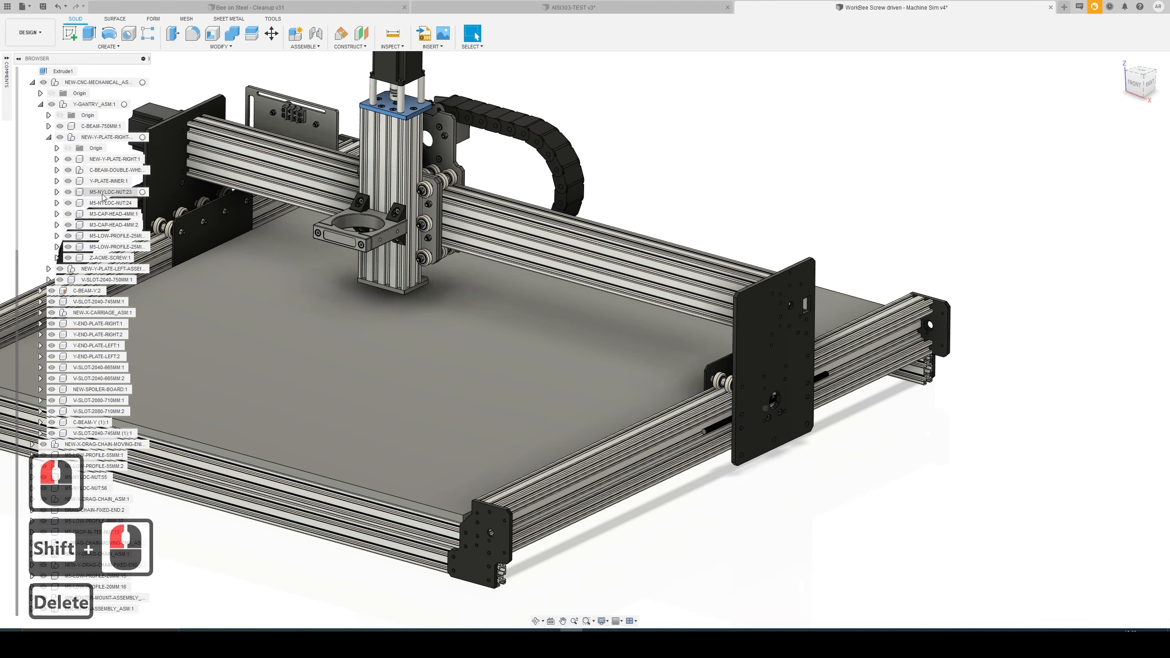
- In the right Y-plate assembly, delete M5-NYLOC-NUT 23 and 24, both M3-CAP-HEAD-4MM screws, both M5-LOW-PROFILE-25MM screws and the Z-ACME-SCREW
left_click(102, 182)
left_click(104, 191)
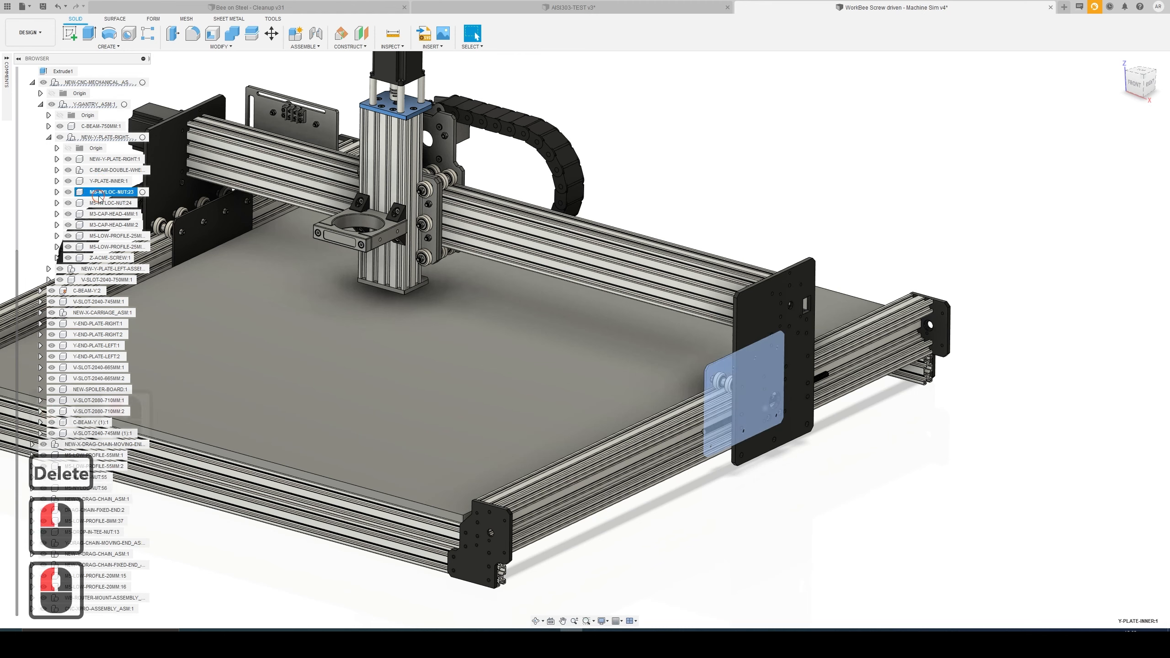
left_click(110, 258, "shift")
key("Delete")
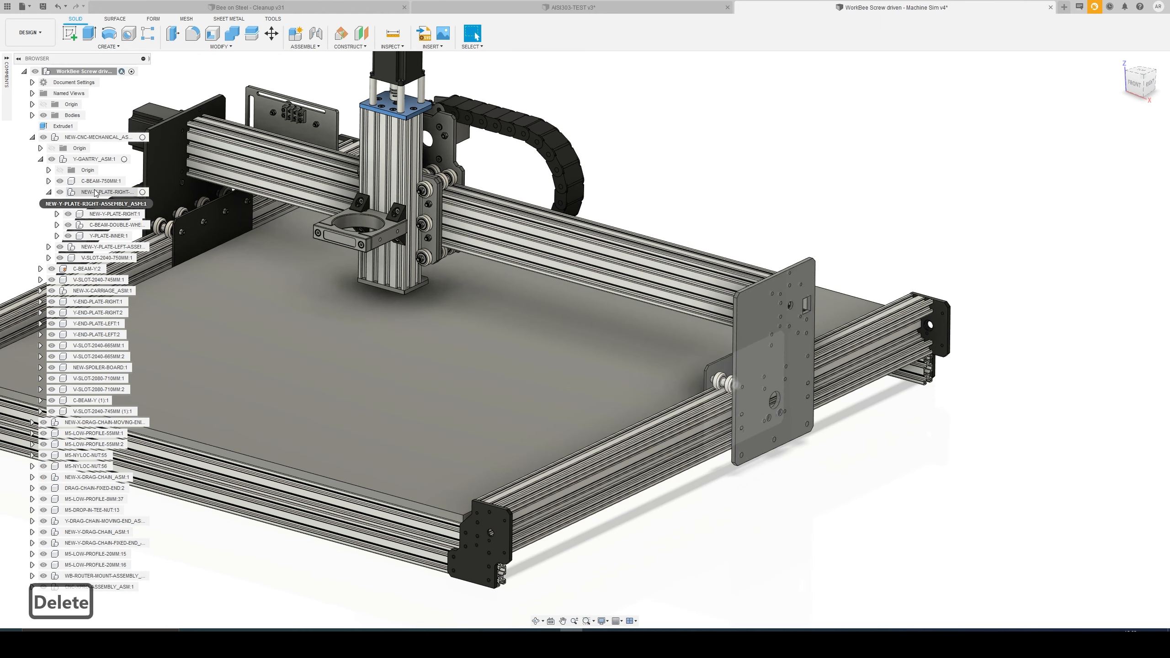
left_click(115, 224)
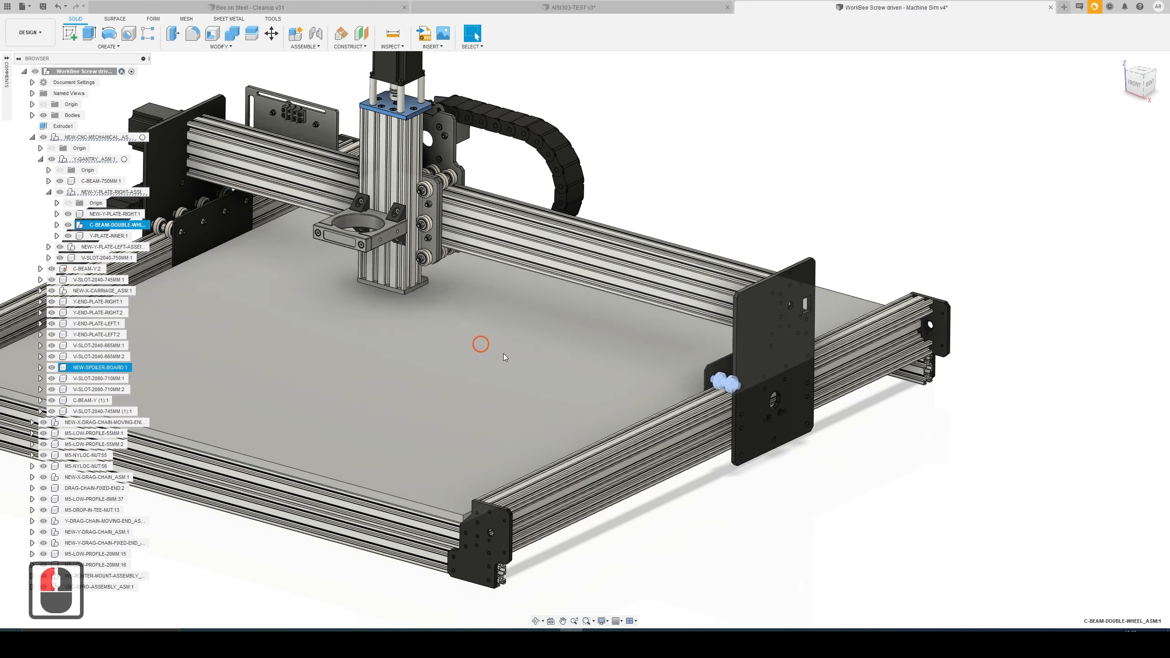
middle_click_drag(800, 483, 733, 352, "shift")
left_click(935, 499)
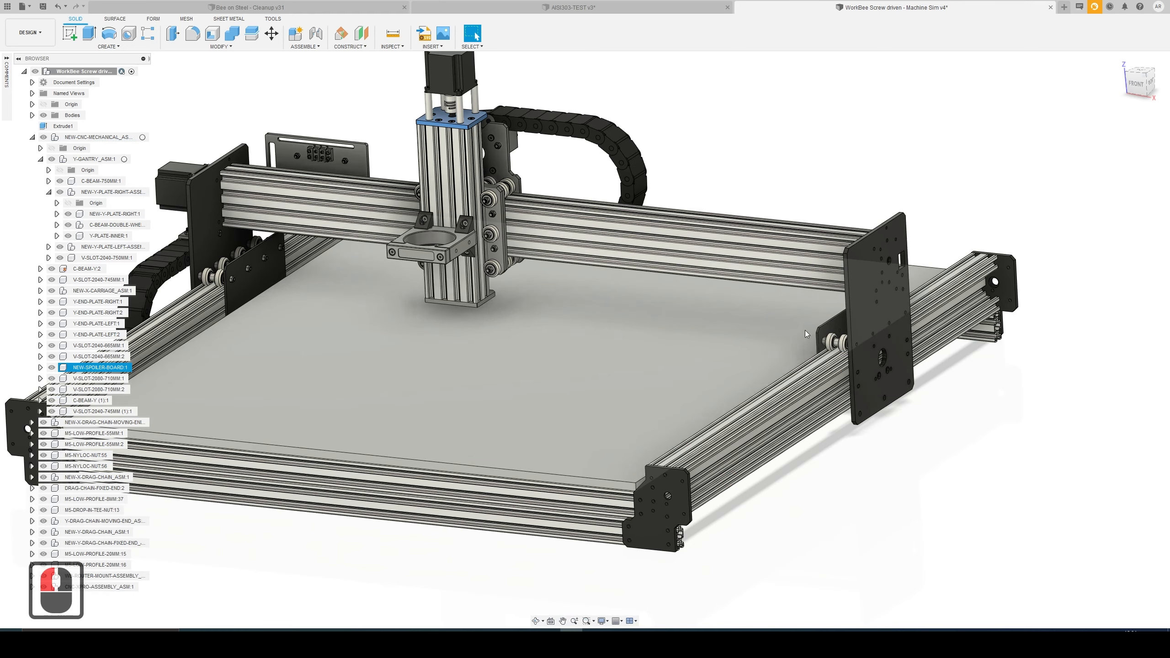
mouse_move(534, 344)
middle_mouse_down("shift")
mouse_move(609, 333)
mouse_move(554, 343)
middle_mouse_up("shift")
middle_click_drag(360, 268, 502, 342)
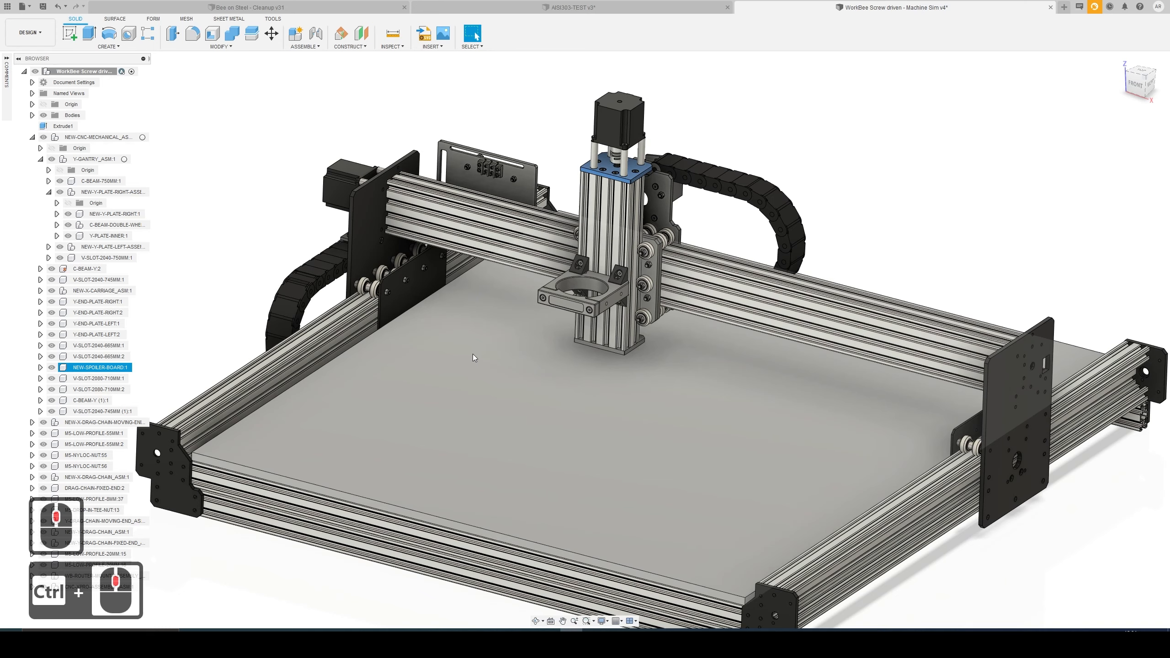
key("Escape")
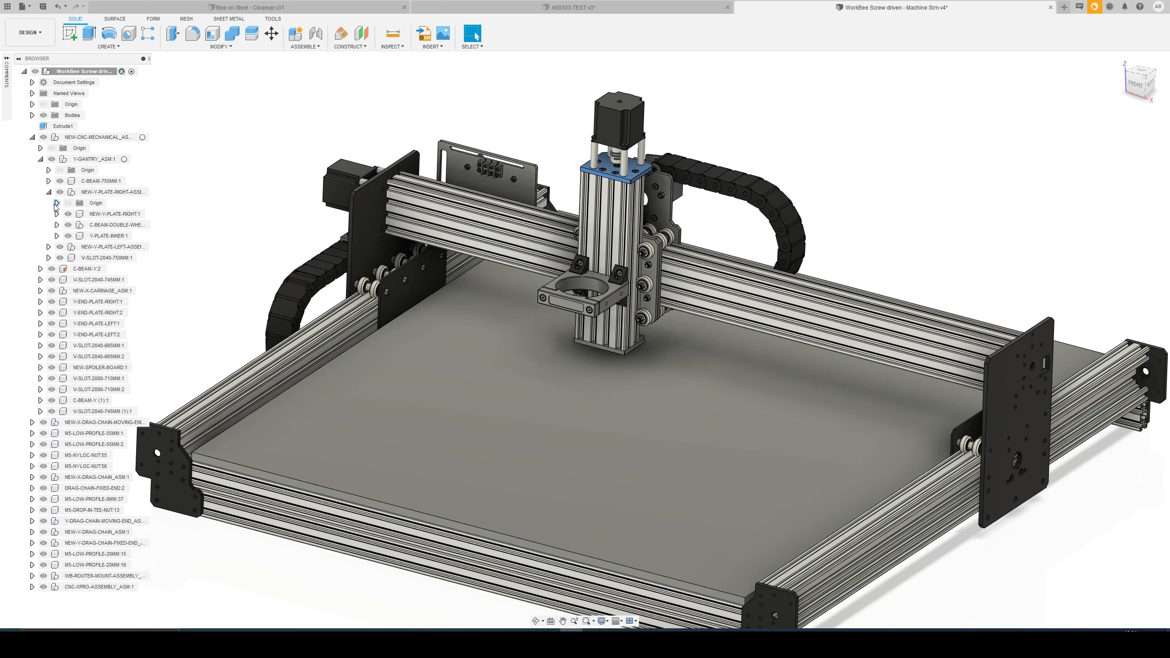
- Collapse the right Y-plate assembly and expand the left Y-plate assembly in the component tree
left_click(95, 193)
key("Left")
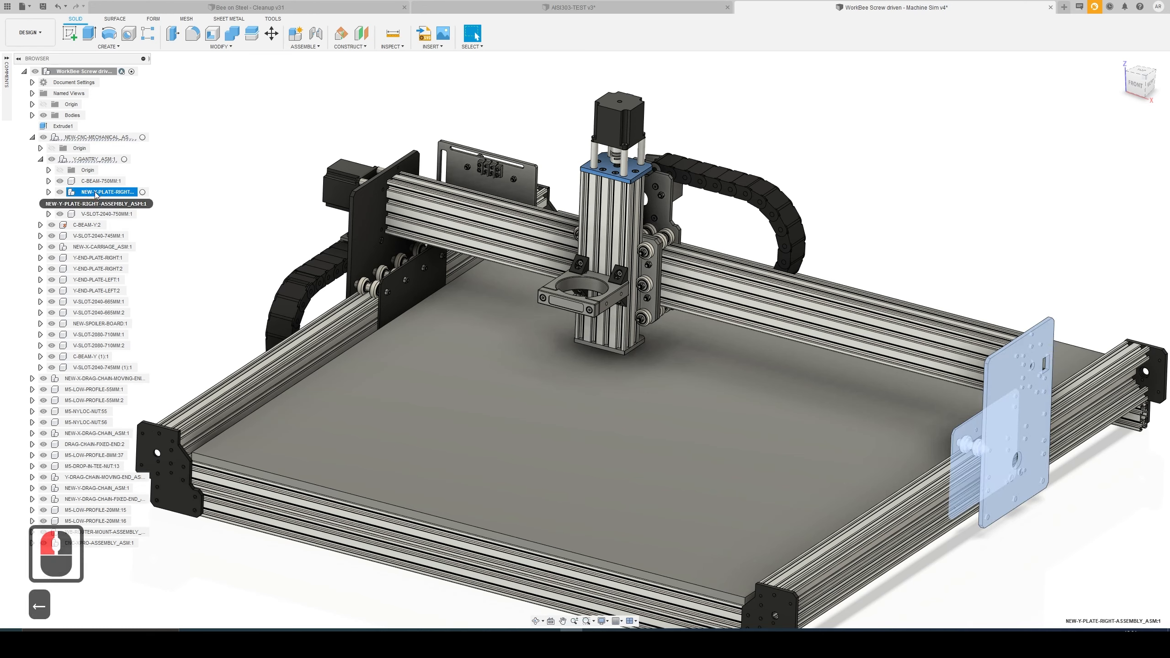
key("Down")
key("Down")
key("Up")
key("Right")
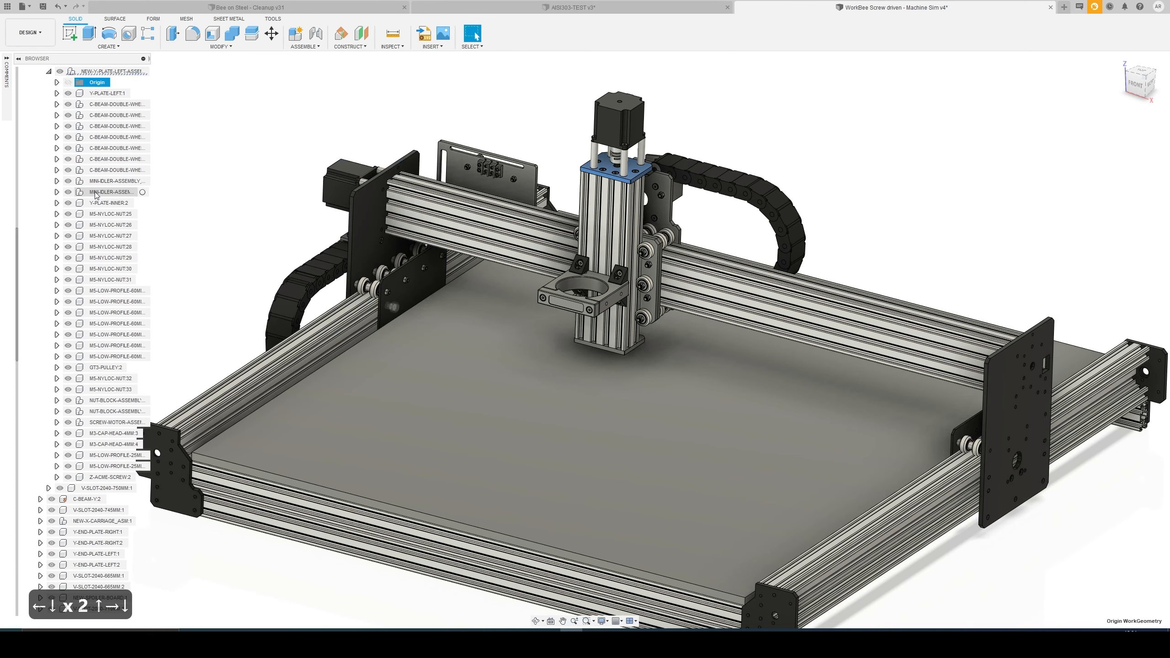
- Delete all seven C-BEAM double-wheel assemblies from the left Y-plate assembly
key("Down")
key("Down")
key("Down")
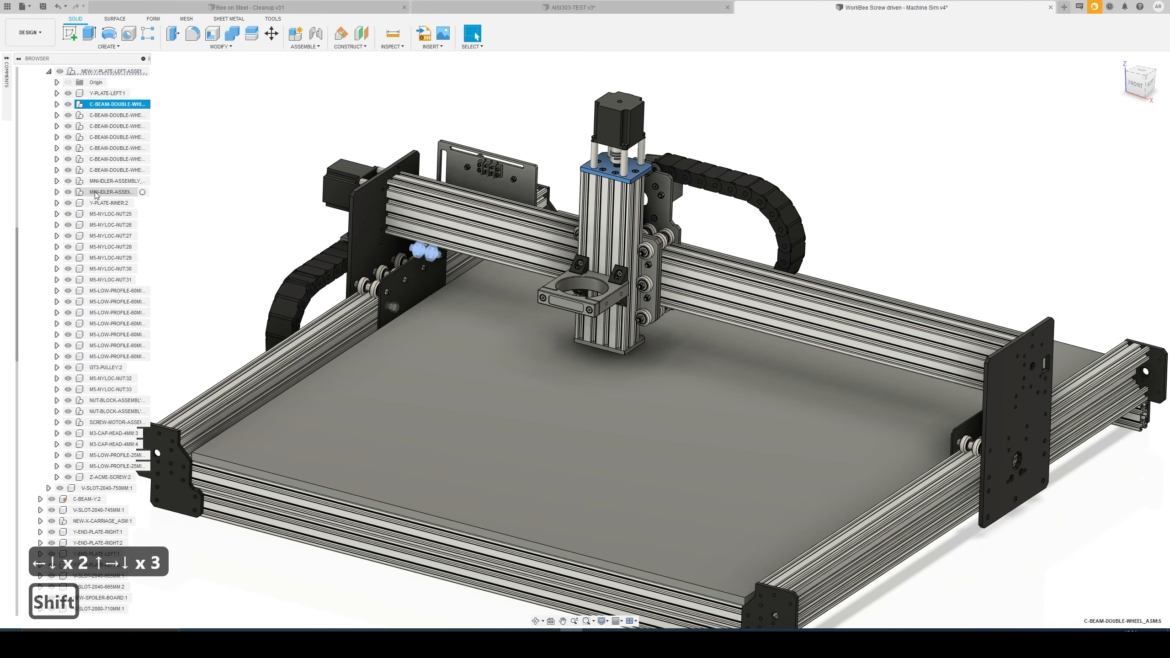
key("Down")
key("Down")
key("Down")
key("Down")
key("Down")
key("Down")
key("Up")
key("Up")
key("Up")
key("Up")
key("Up")
key("Up")
key("Up")
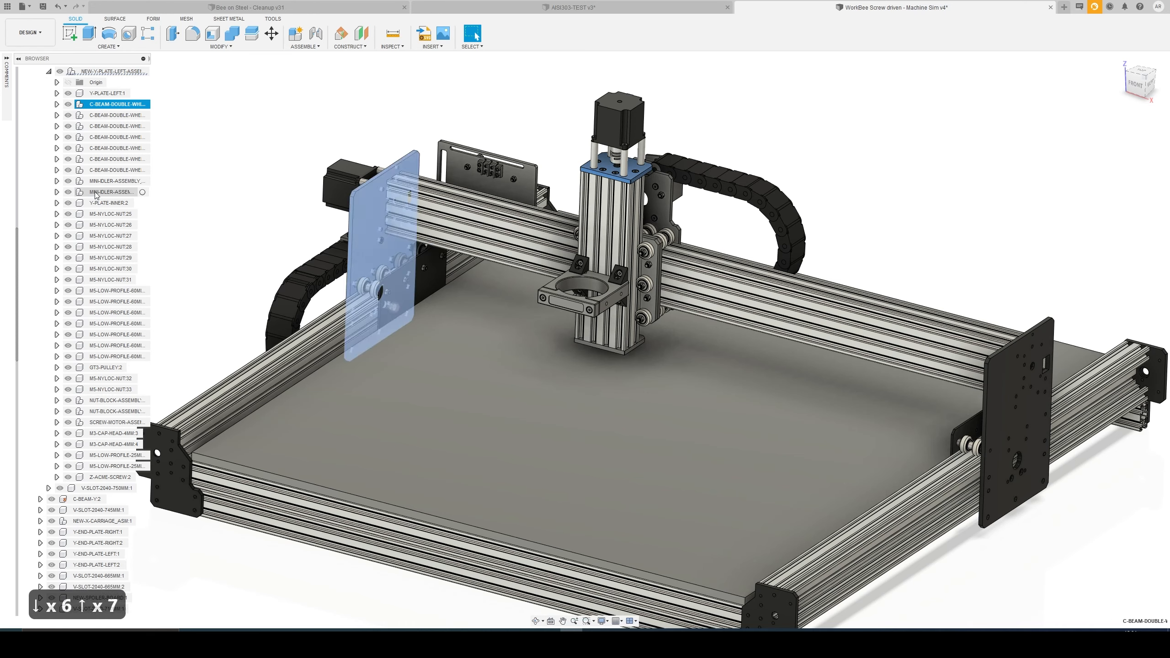
key("Down")
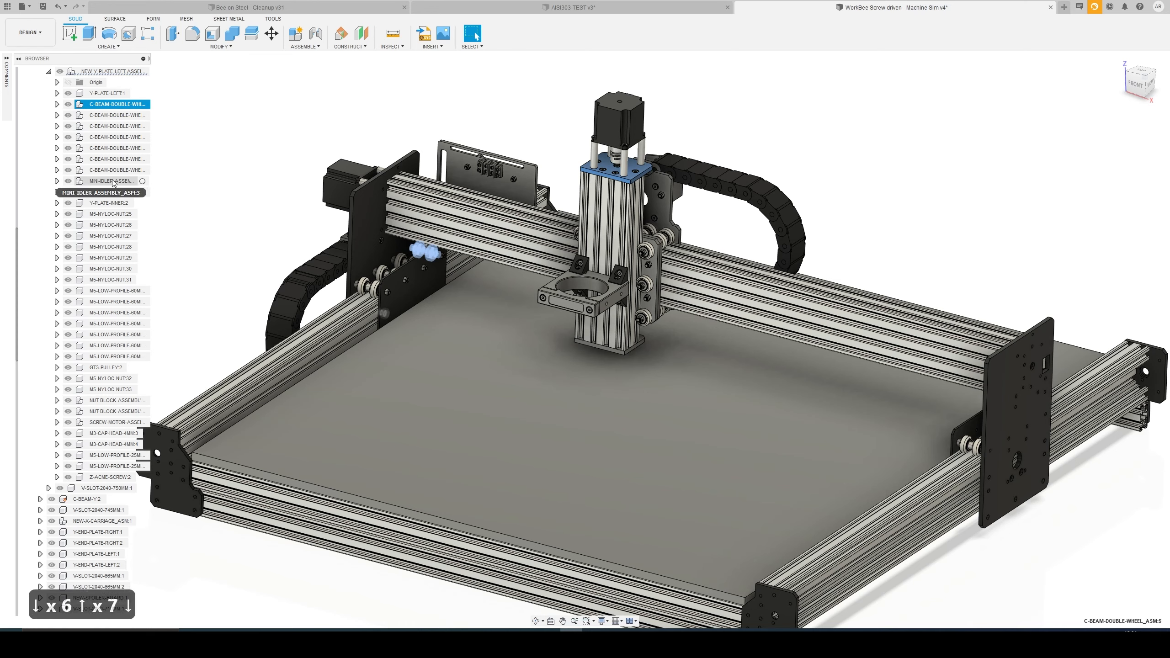
left_click(111, 172, "shift")
key("Delete")
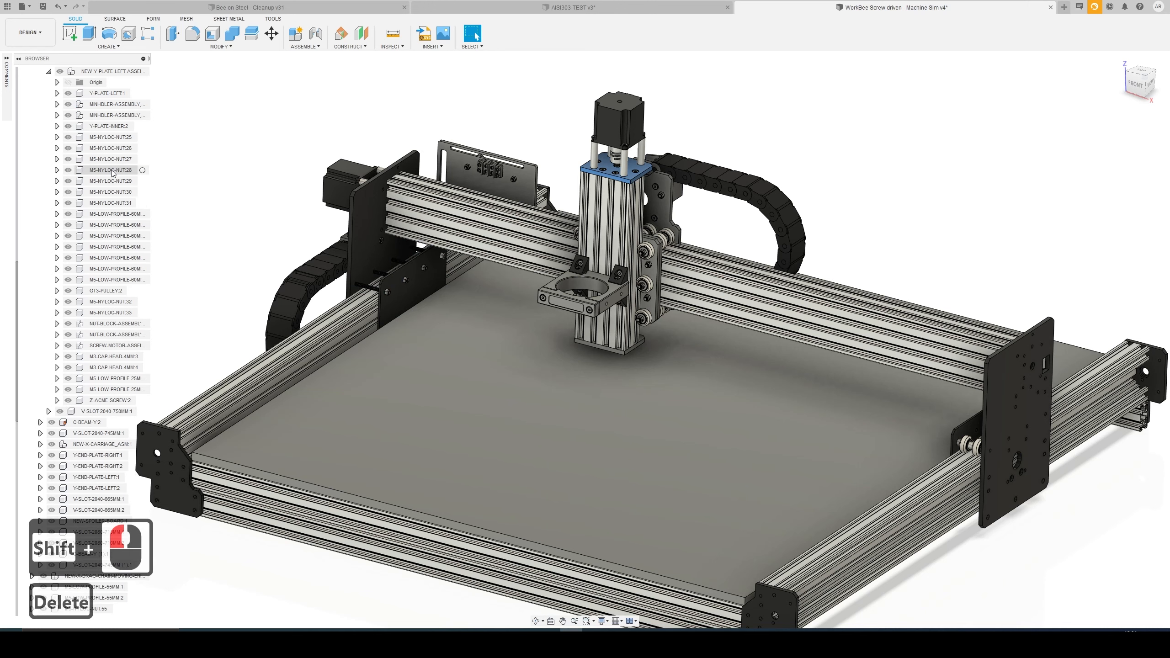
- Delete MINI-IDLER-ASSEMBLY 3 and 4 from the left Y-plate assembly, keeping Y-PLATE-LEFT
left_click(116, 105)
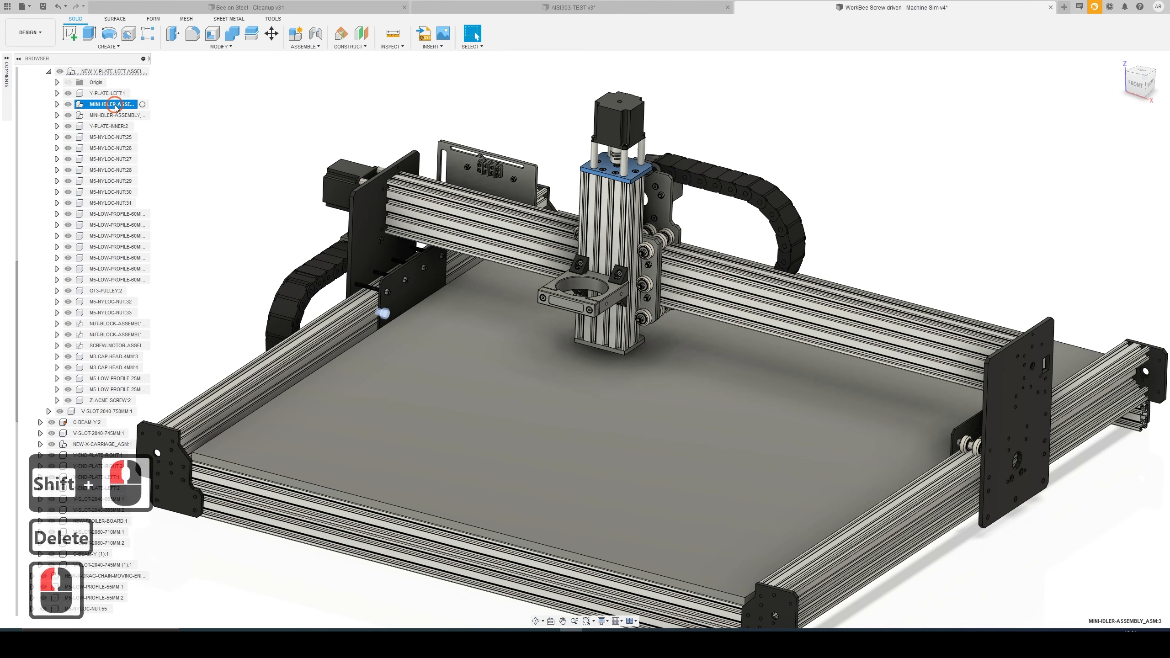
key("Delete")
scroll(116, 109, "down", 1)
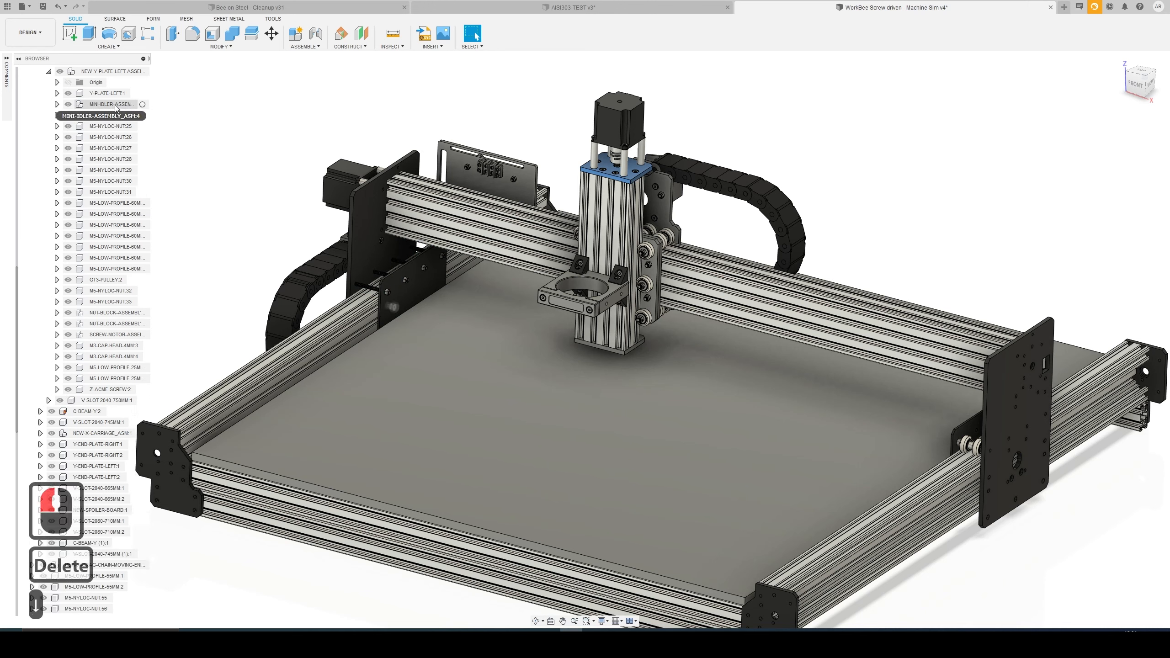
scroll(117, 109, "up", 1)
left_click(109, 115)
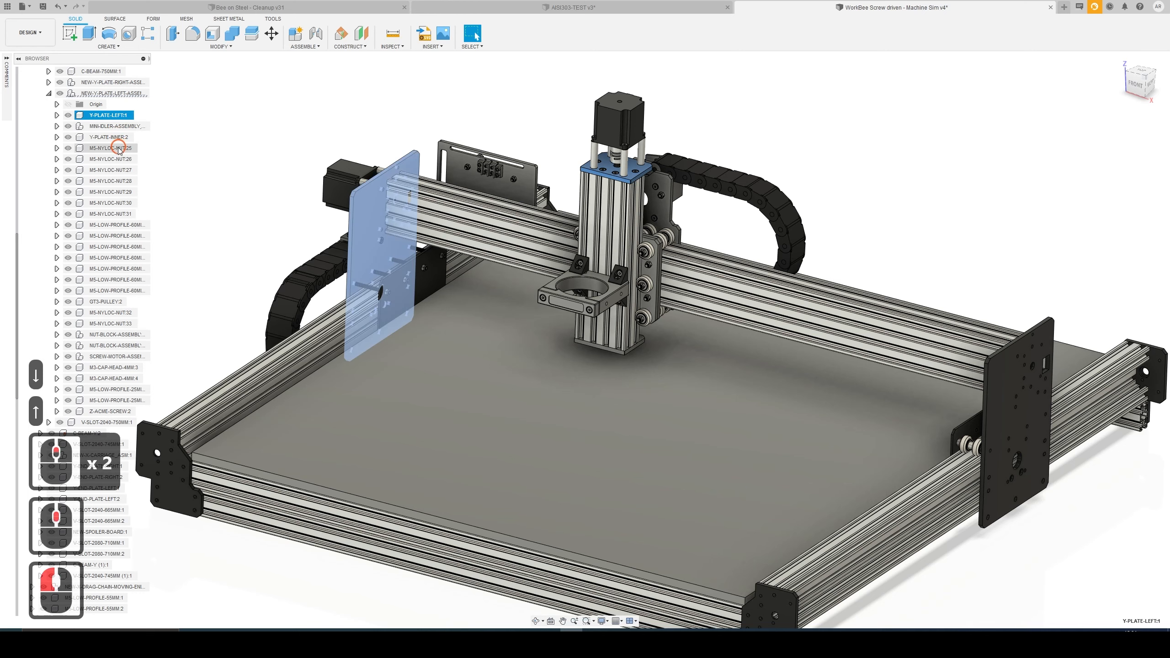
key("Down")
key("Delete")
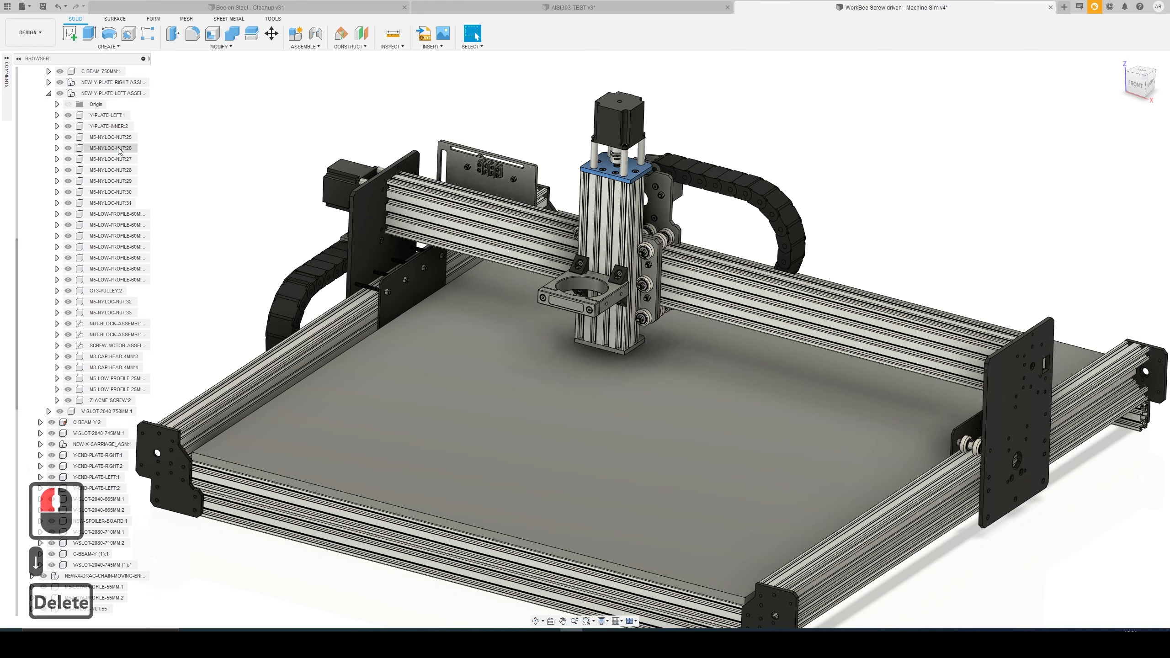
- Delete M5-NYLOC-NUT components 25 to 31 from the left Y-plate assembly
left_click(113, 128)
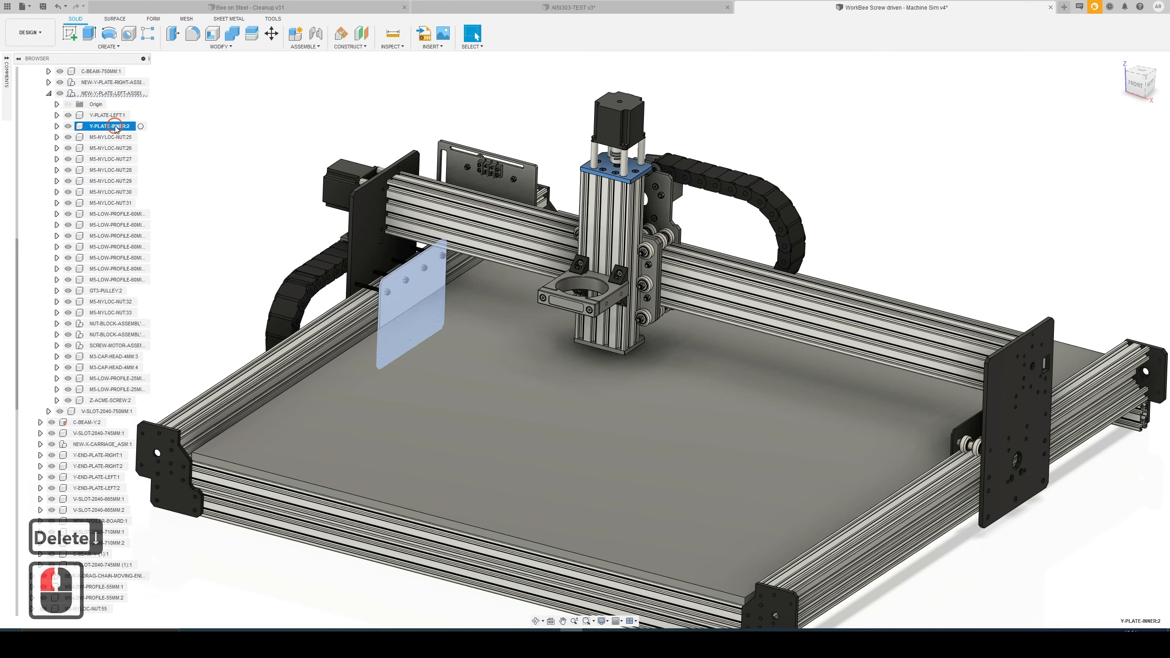
left_click(113, 136)
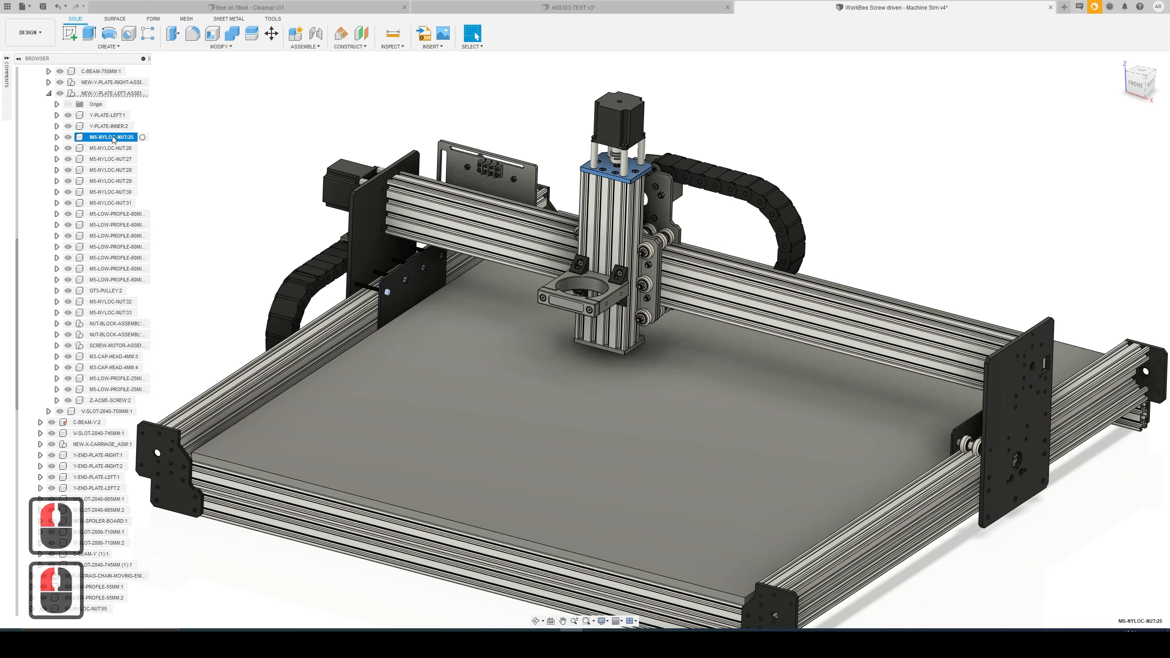
left_click(106, 203, "shift")
key("Delete")
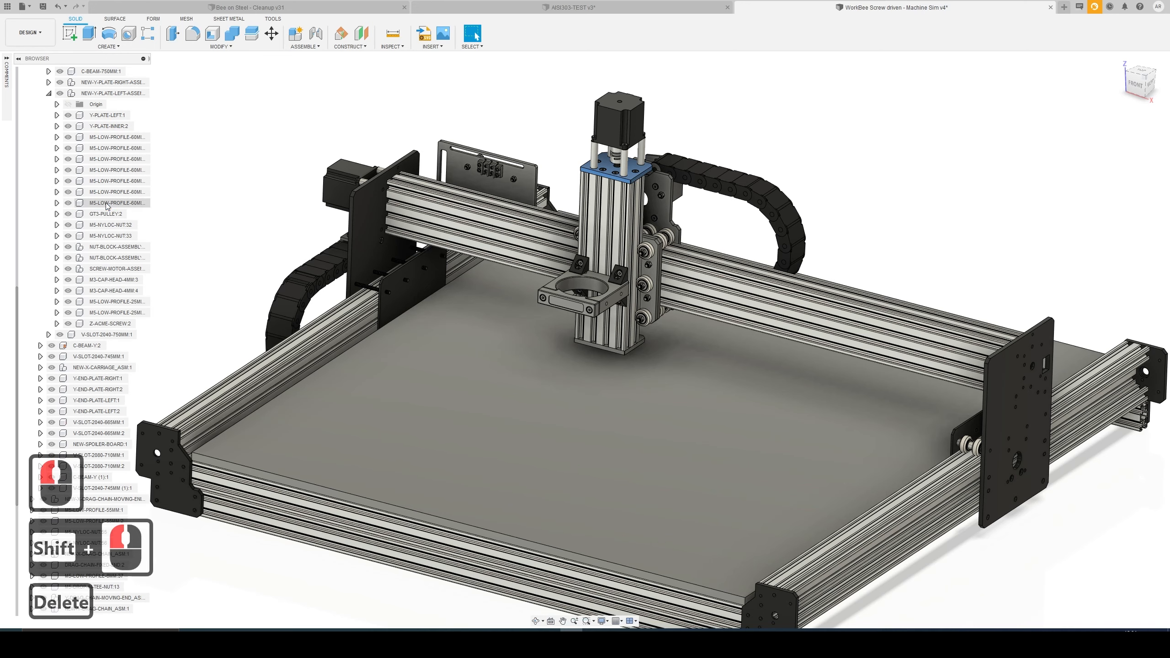
- In the left Y-plate assembly, delete the seven M5-LOW-PROFILE-60MM screws, the GT3-PULLEY and M5-NYLOC-NUT 32 and 33
left_click(117, 138)
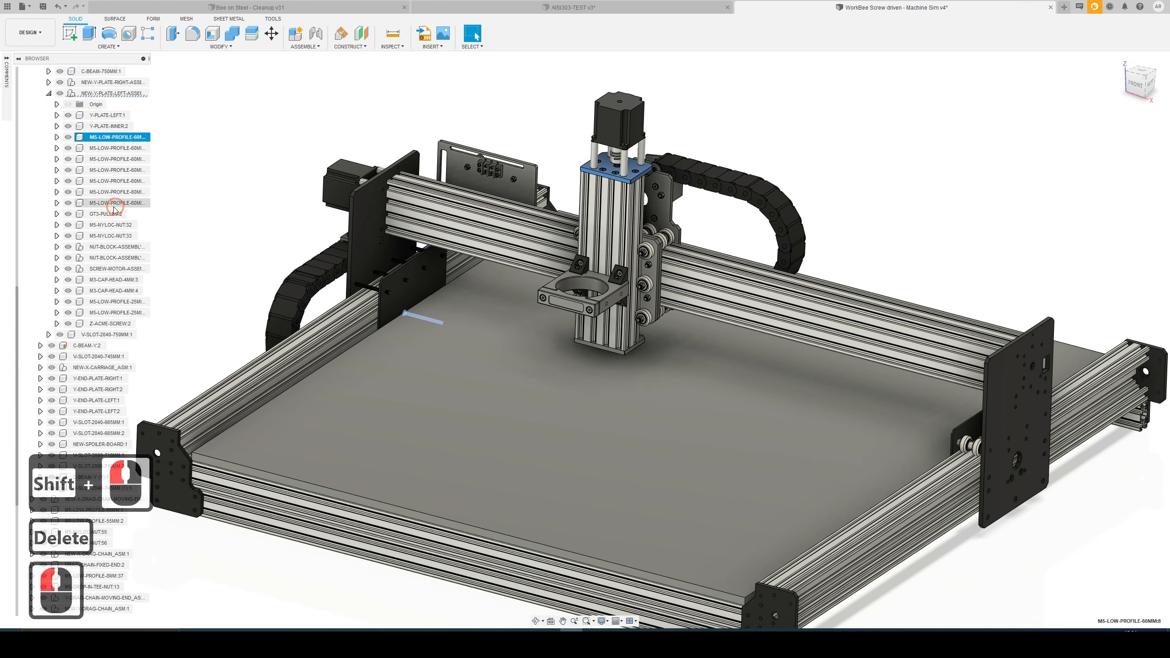
left_click(103, 236, "shift")
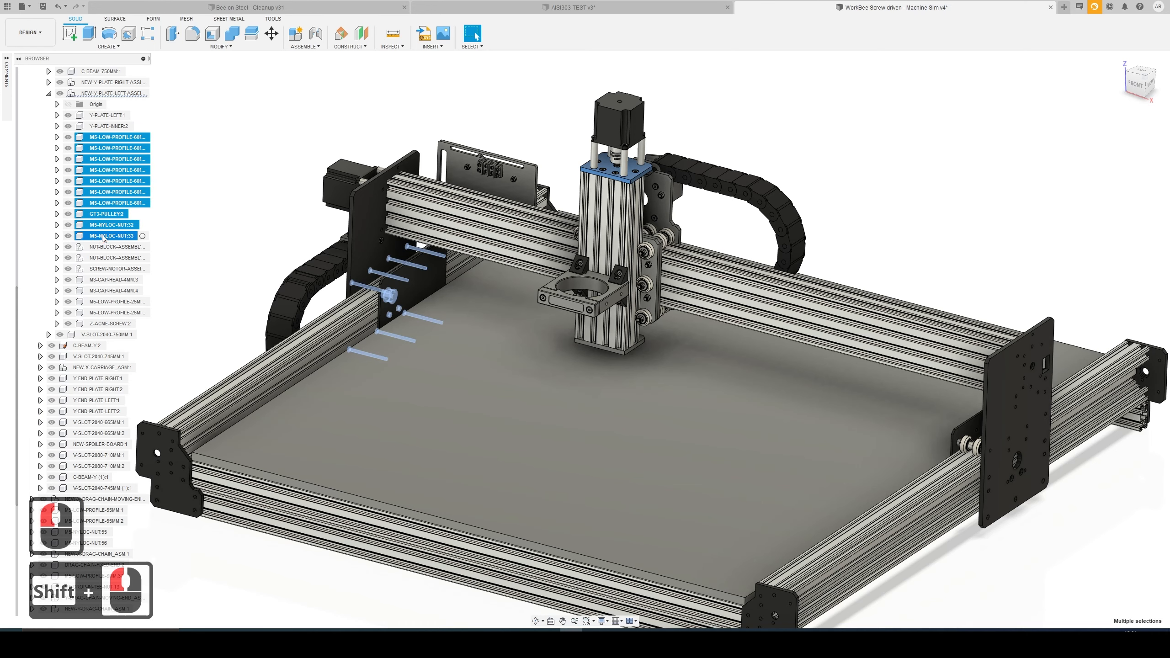
key("Delete")
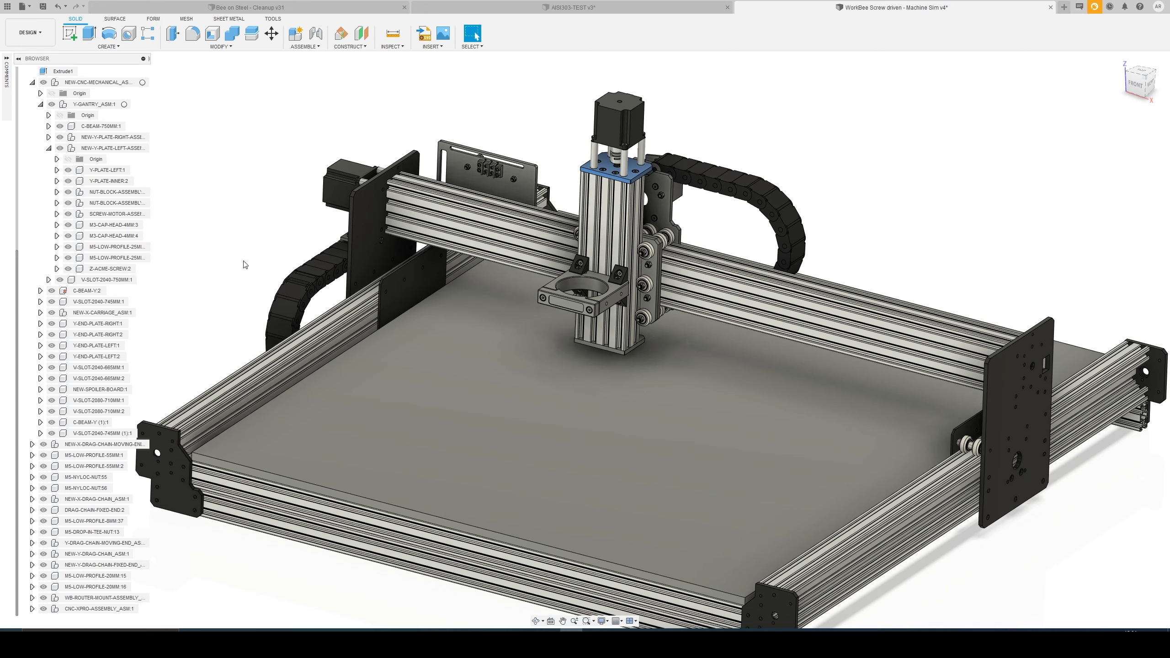
- In the left Y-plate assembly, delete both nut blocks, the screw-motor assembly, both M3-CAP-HEAD-4MM screws, both M5-LOW-PROFILE-25MM screws and the Z-ACME-SCREW
left_click(109, 270)
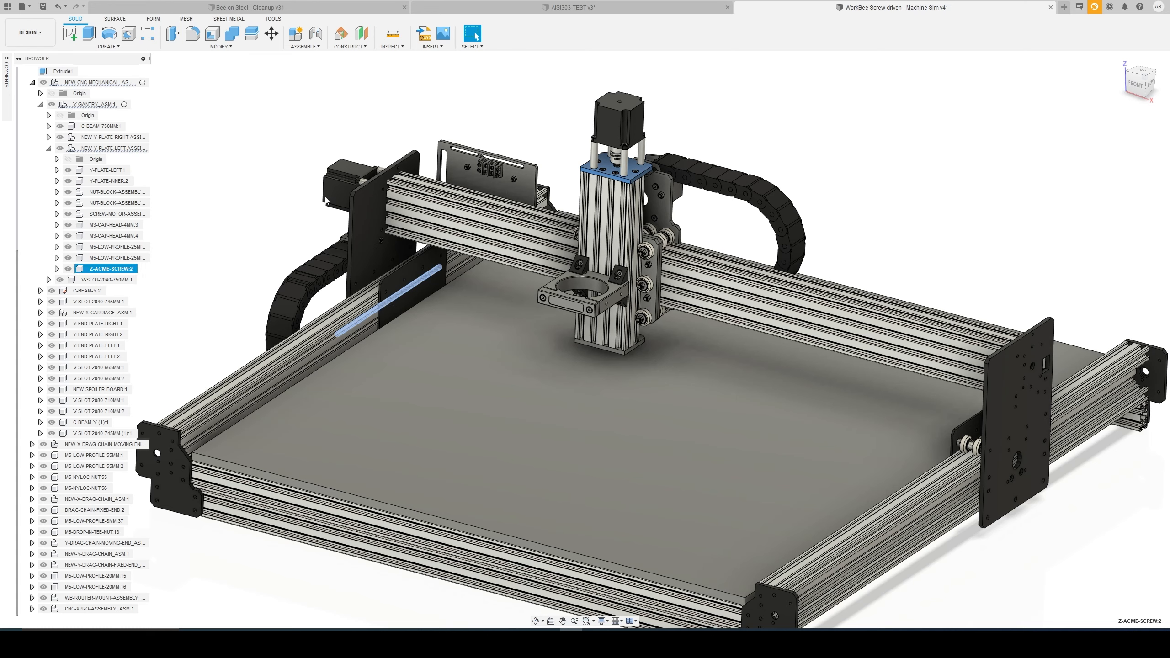
left_click(433, 47)
left_click(305, 106)
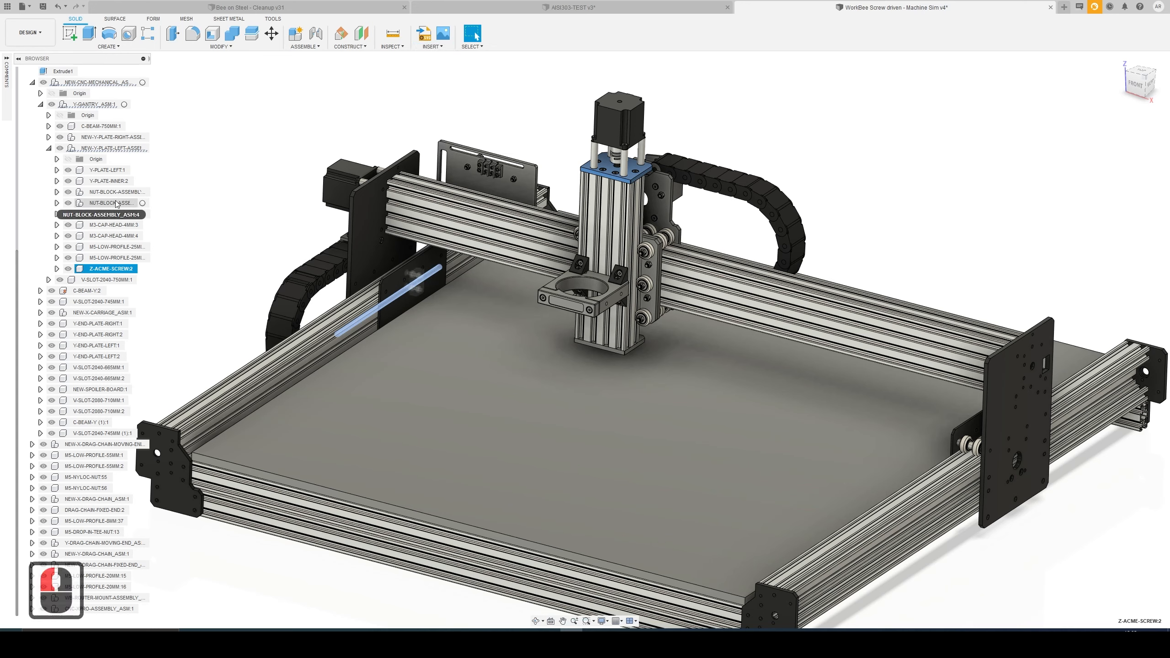
left_click(111, 193)
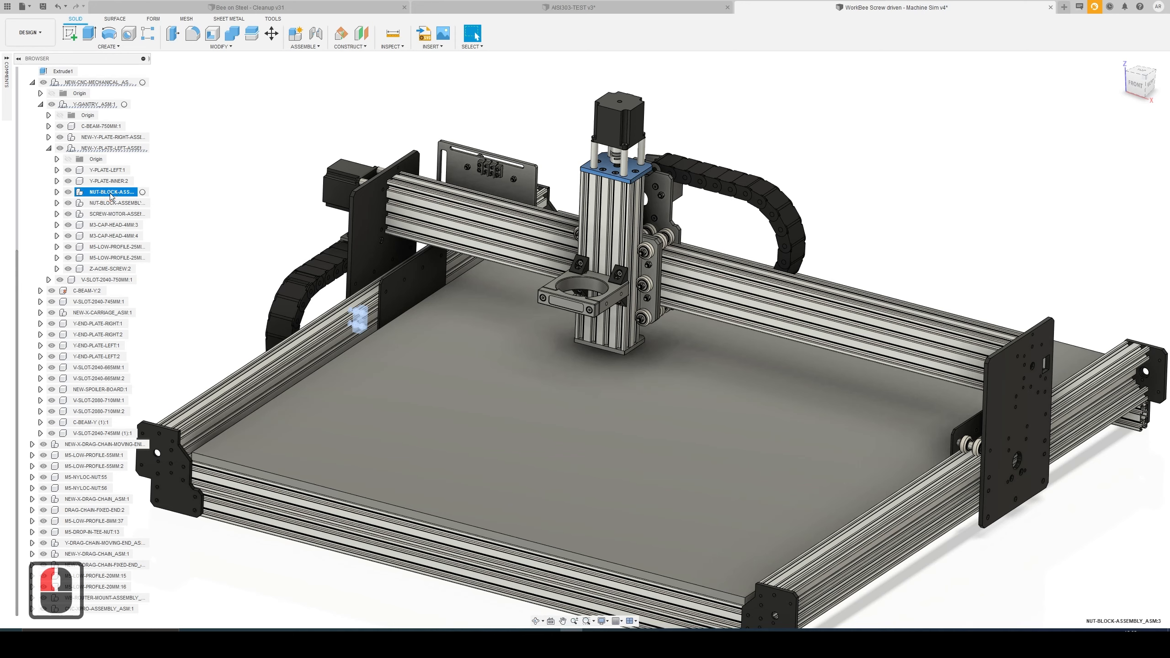
left_click(105, 204, "shift")
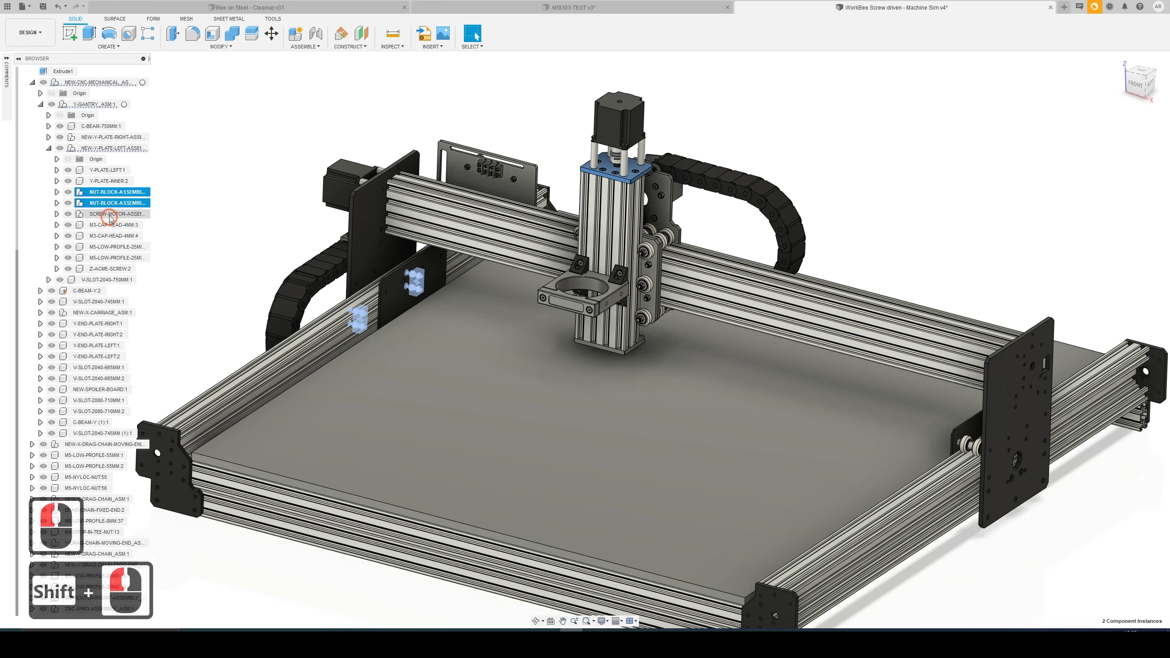
left_click(110, 215, "shift")
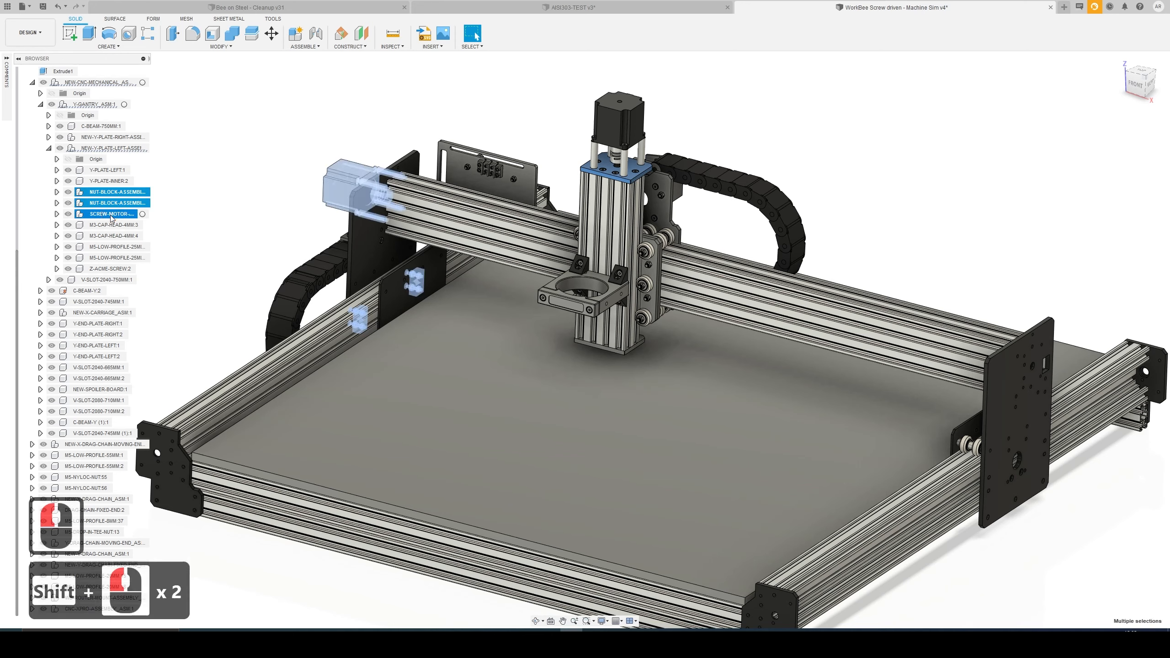
left_click(105, 236, "shift")
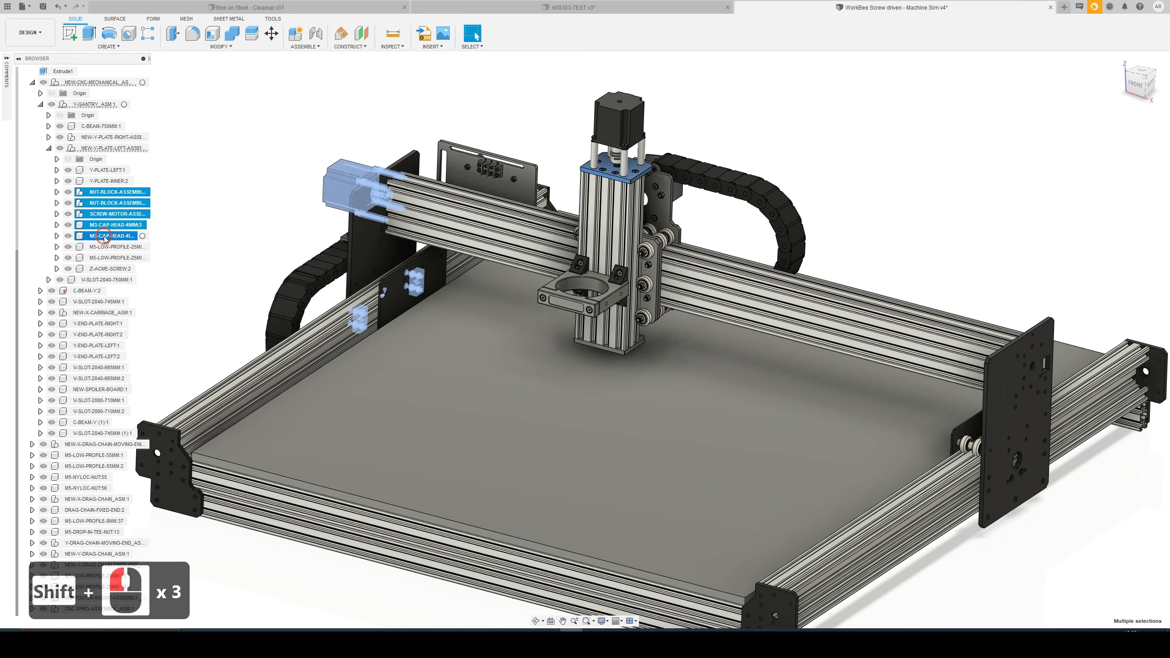
left_click(102, 270, "shift")
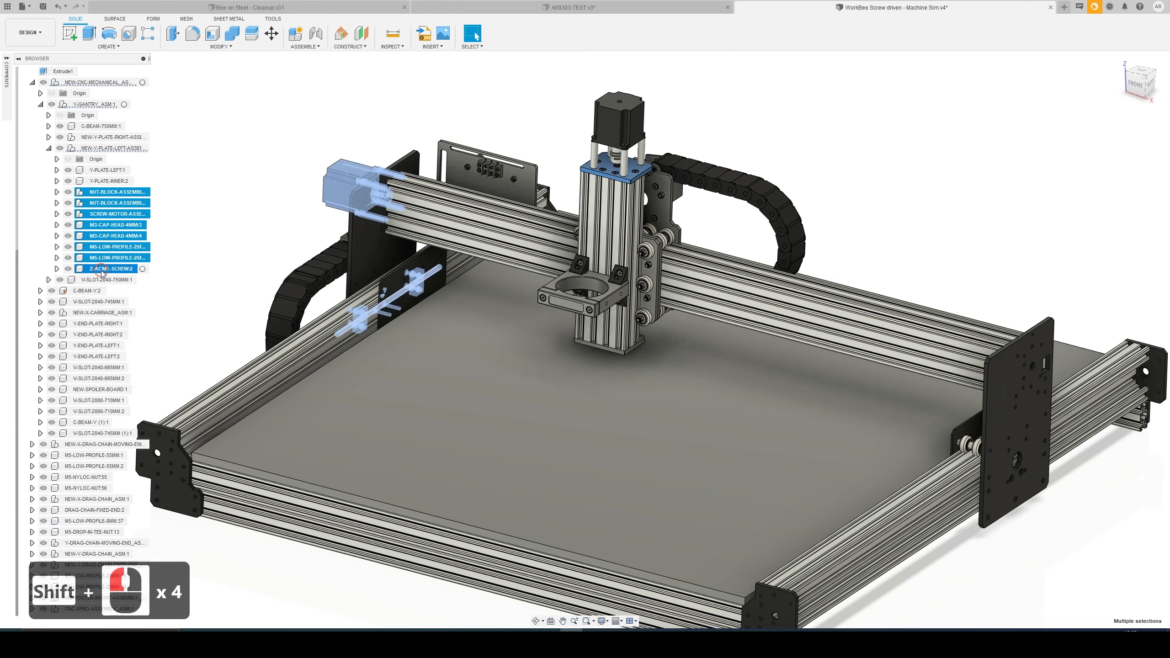
key("Delete")
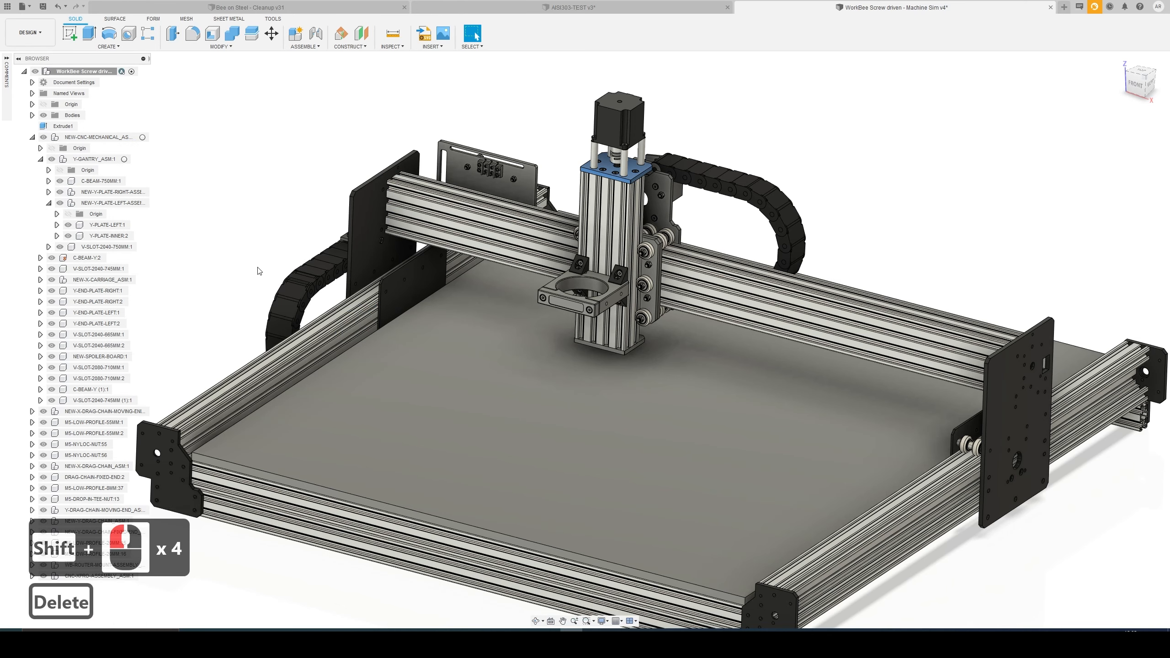
left_click(107, 225)
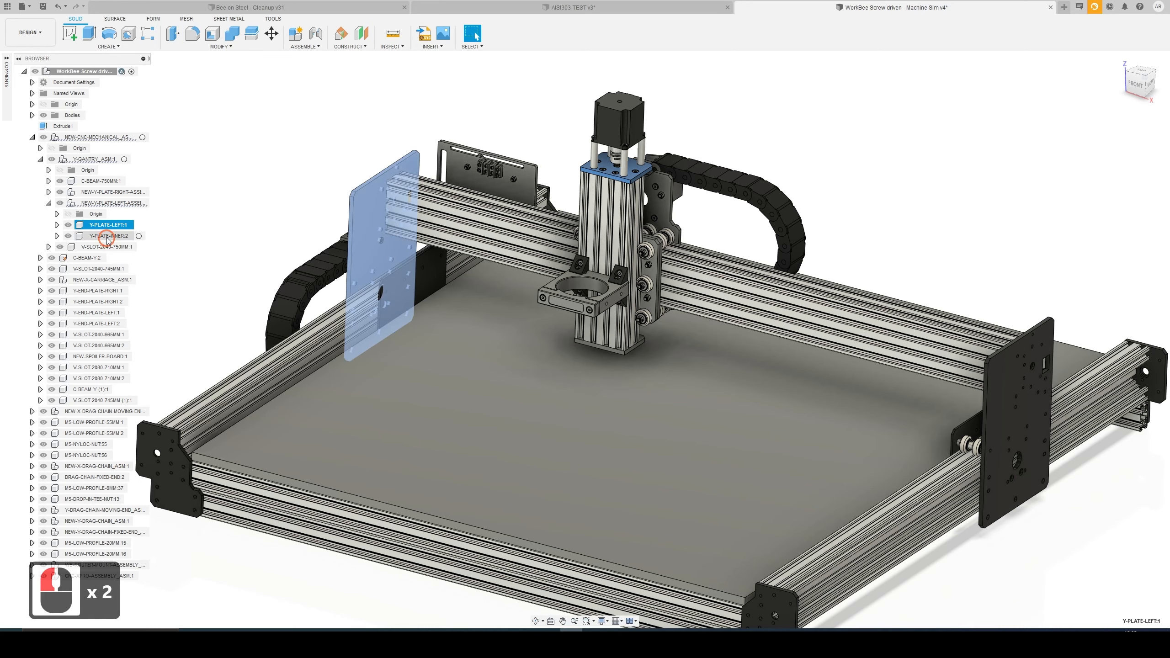
left_click(109, 236)
left_click(105, 247)
left_click(216, 249)
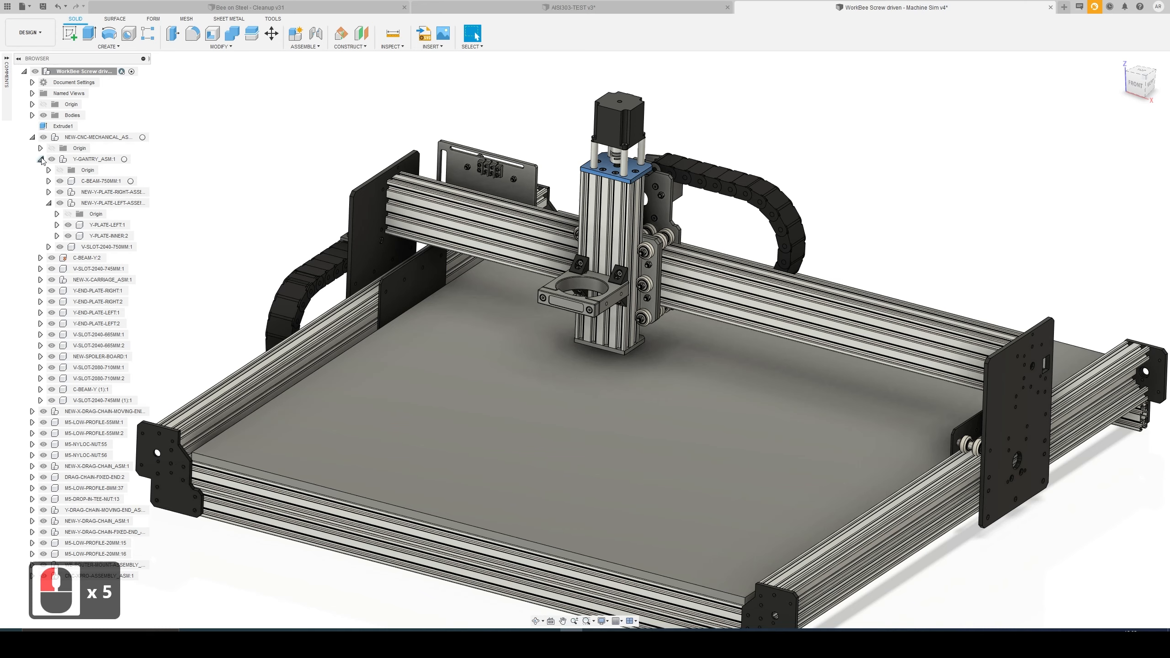
- Examine which frame parts the V-SLOT-2080-710MM, C-BEAM-Y and V-SLOT-2040-745MM components represent, with the Y-gantry assembly collapsed
left_click(41, 159)
left_click(74, 172)
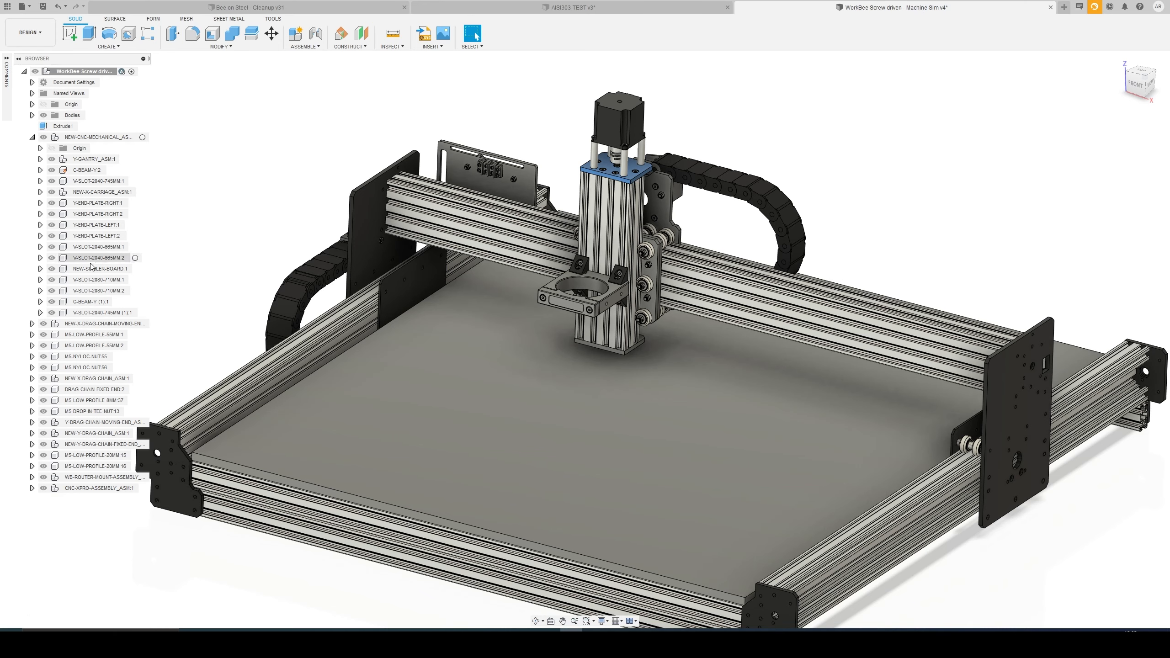
left_click(87, 281)
left_click(87, 290)
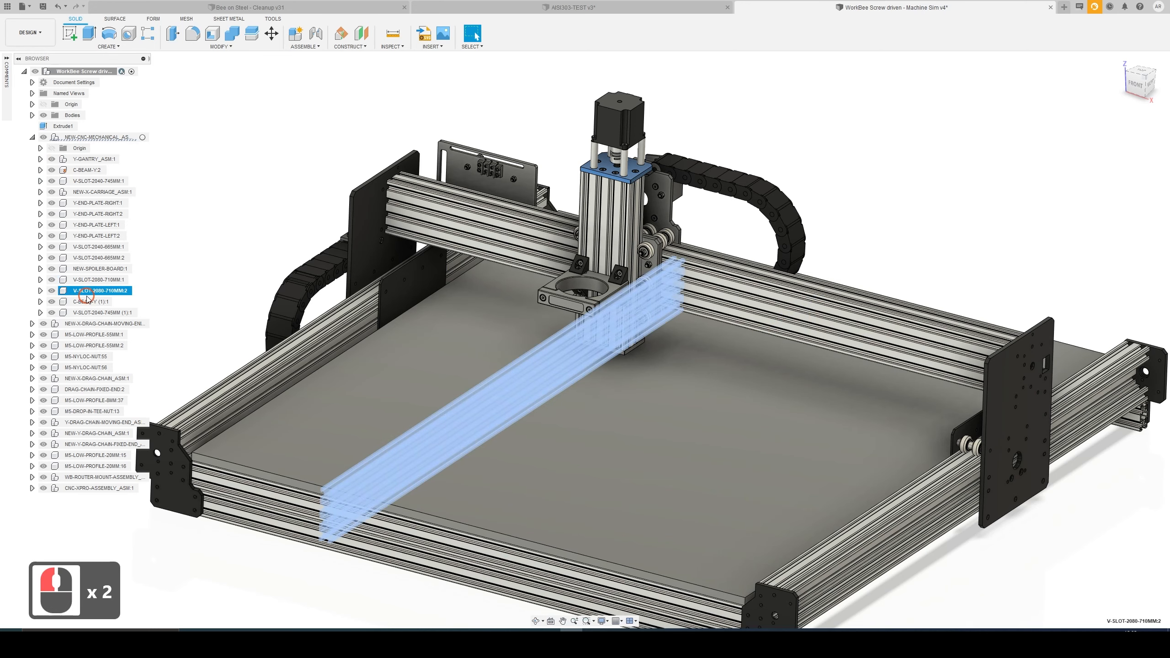
left_click(87, 301)
left_click(87, 313)
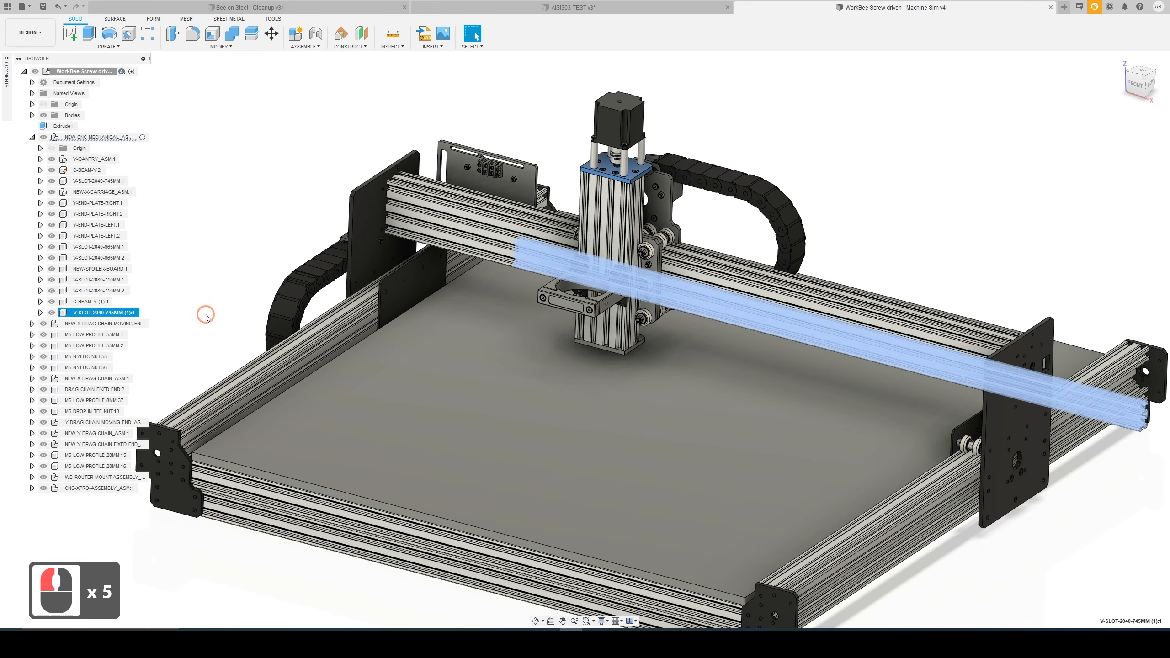
left_click(202, 315)
- Delete the NEW-X-DRAG-CHAIN-MOVING-END_ASM component from the machine
left_click(99, 323)
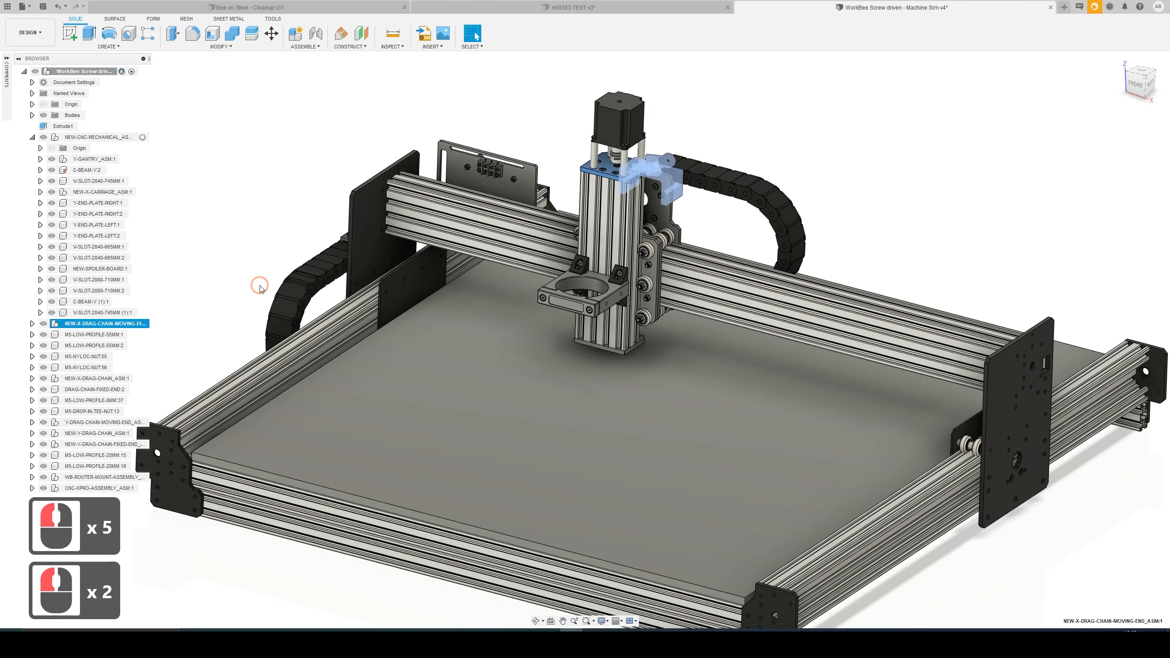
middle_click_drag(297, 274, 195, 264)
key("Delete")
- Delete both M5-LOW-PROFILE-55MM screws, the two M5-NYLOC-NUT components below them and NEW-X-DRAG-CHAIN_ASM
left_click(101, 325)
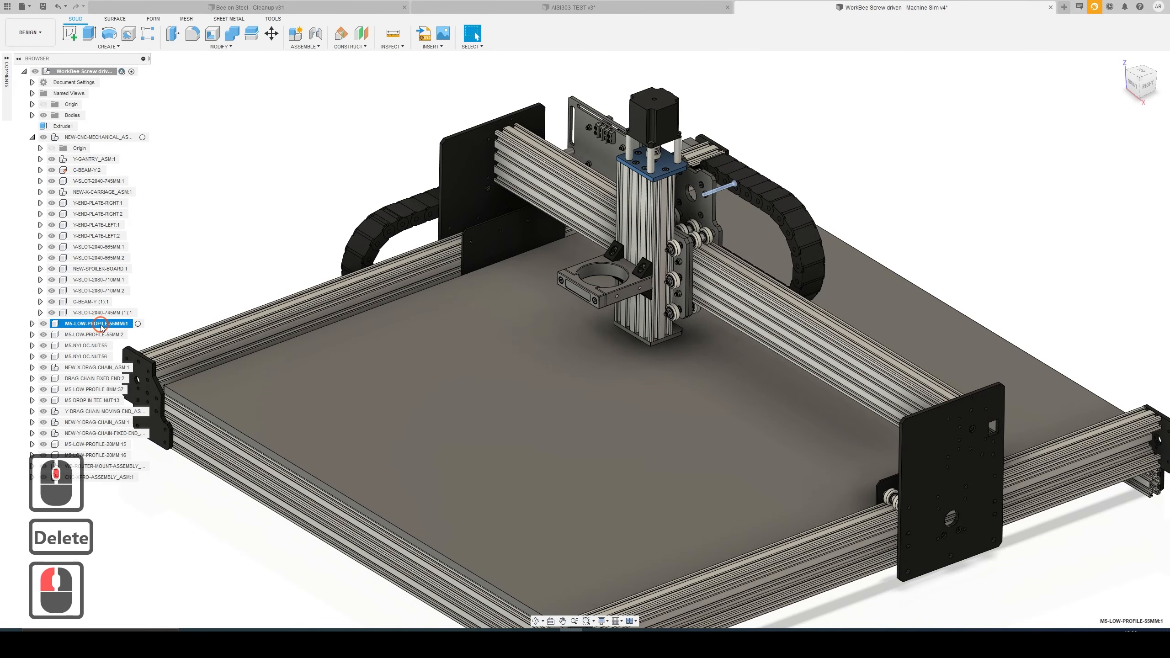
key("Down")
key("Down")
key("Down")
key("Up")
key("Up")
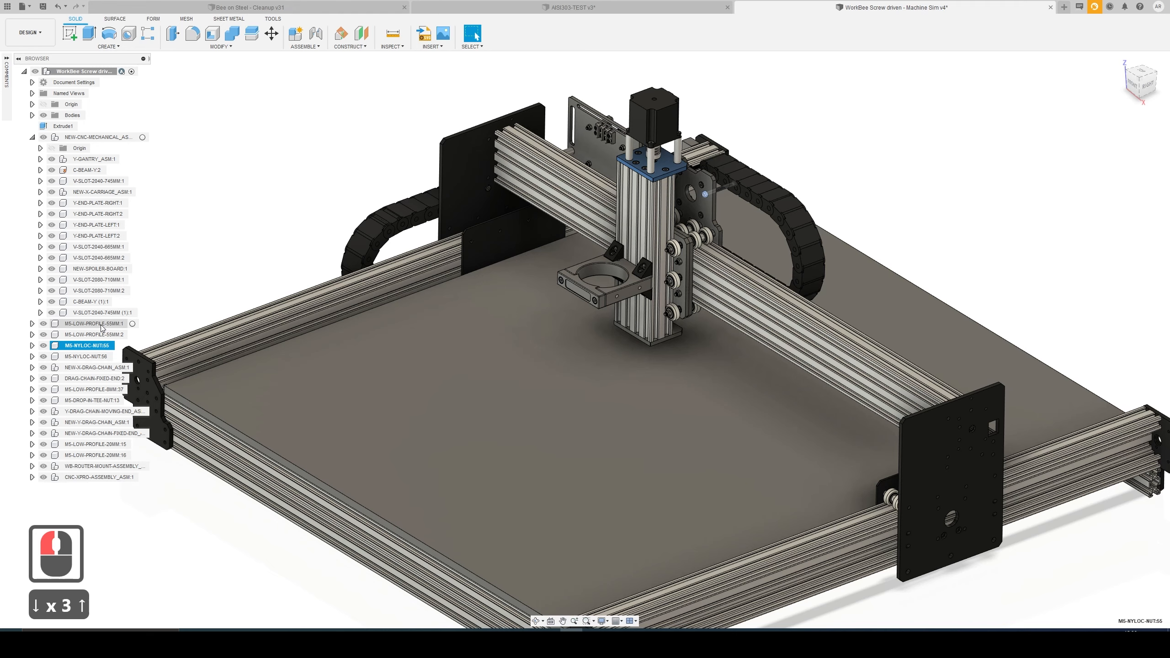
left_click(102, 324)
left_click(97, 368, "shift")
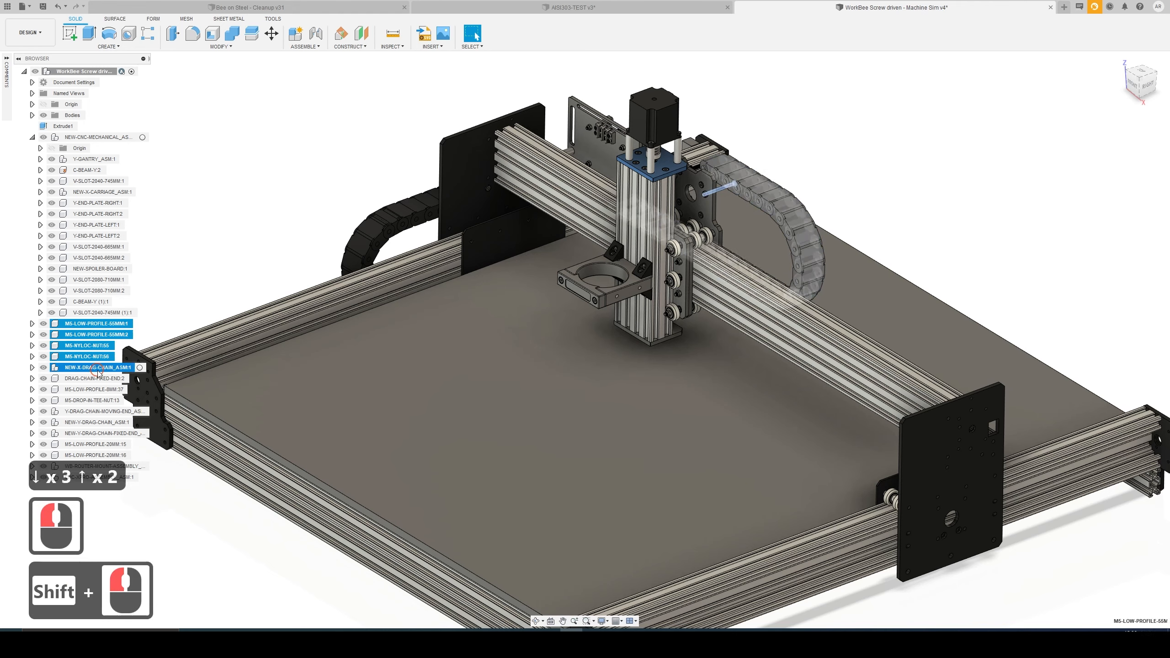
key("Delete")
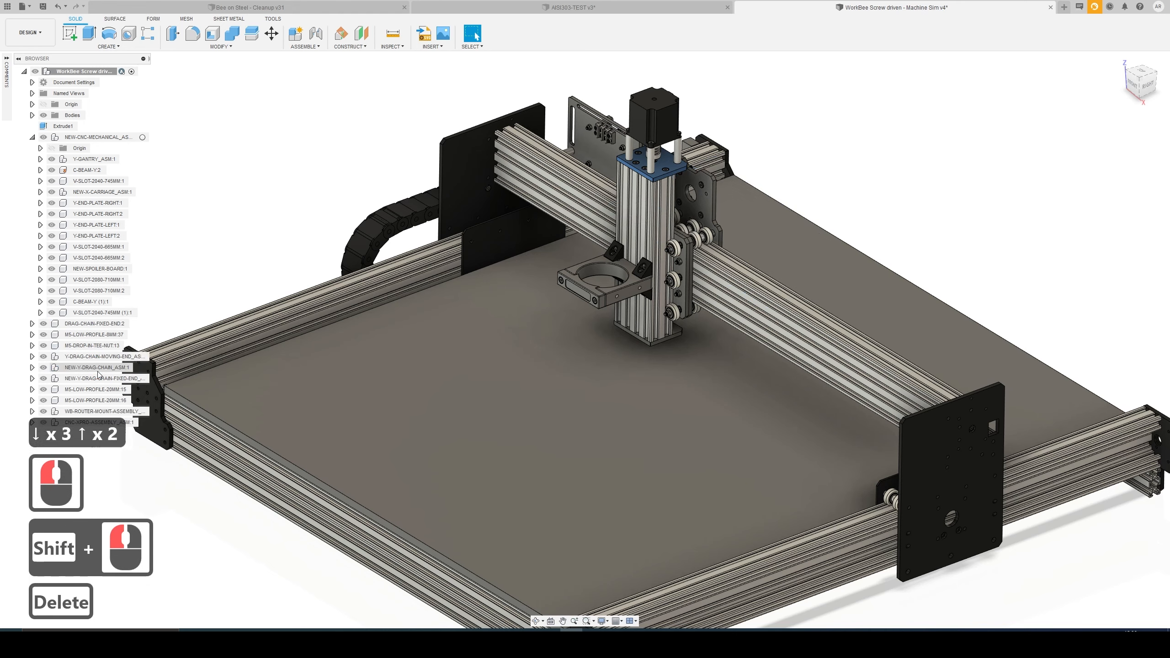
- Delete DRAG-CHAIN-FIXED-END 2 and the M5-LOW-PROFILE-8MM screw 37
left_click(100, 336)
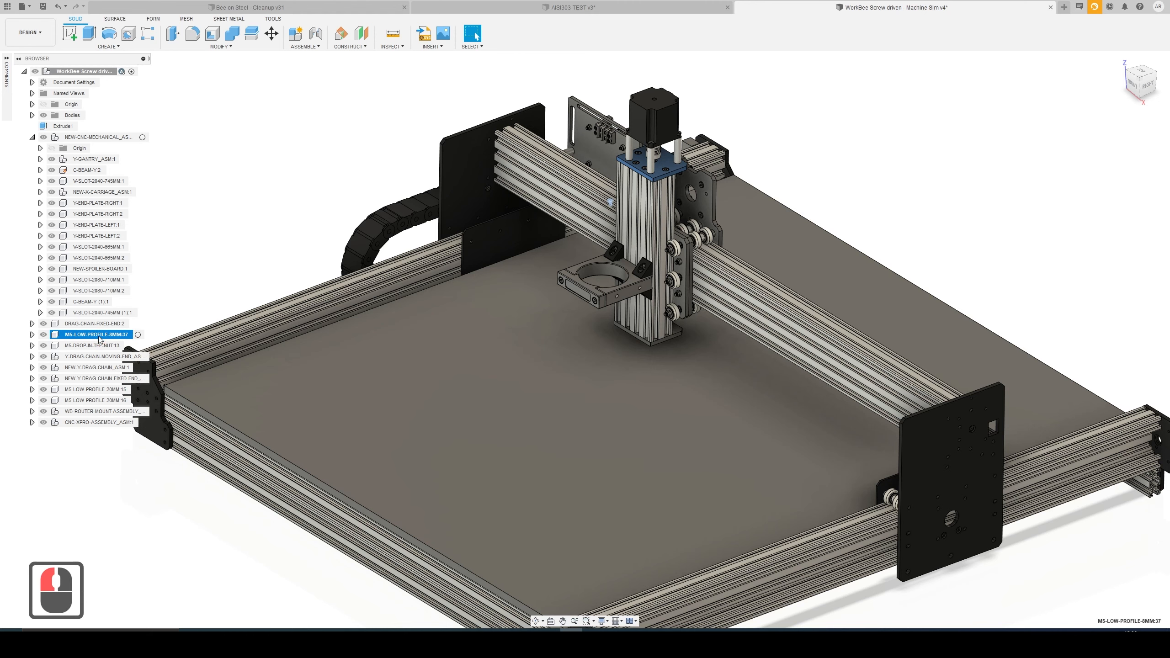
left_click(96, 324, "shift")
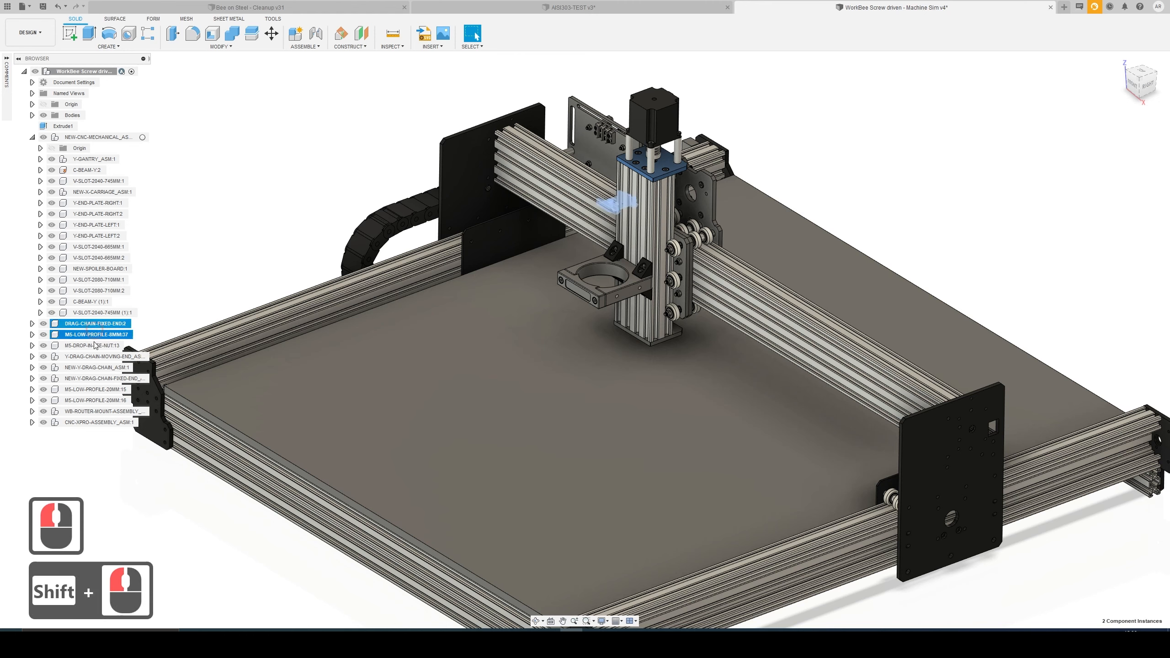
key("Delete")
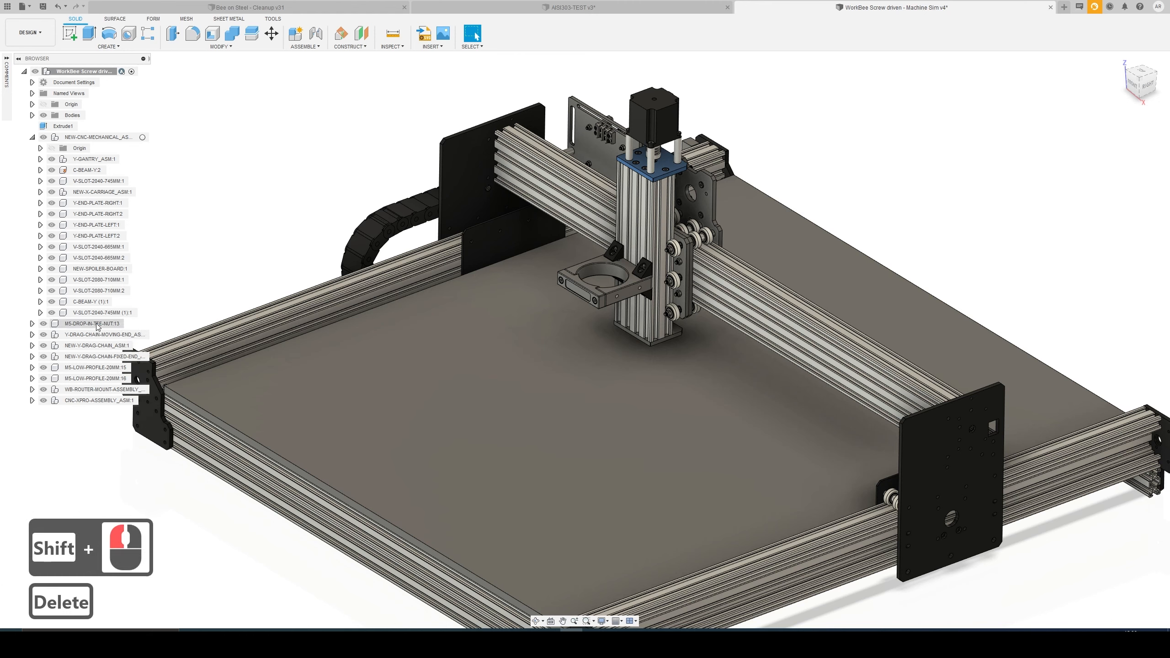
- Delete the M5-DROP-IN-TEE-NUT, the Y drag chain with its moving and fixed end assemblies, and both remaining M5-LOW-PROFILE-20MM screws below them
left_click(96, 324)
left_click(96, 334, "shift")
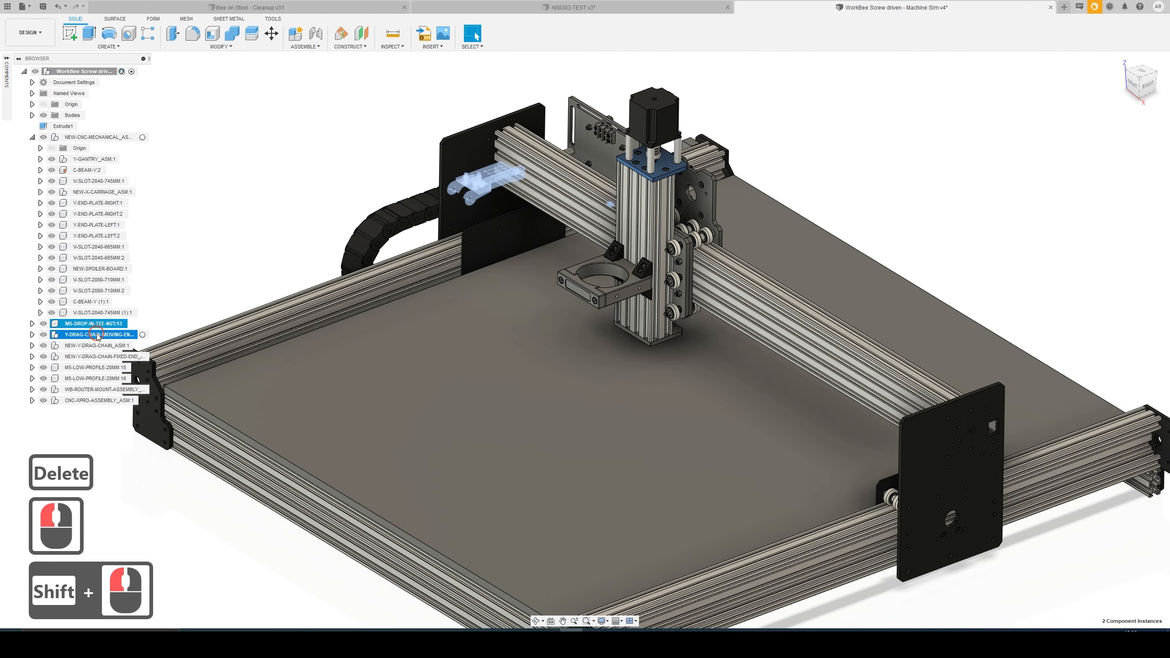
left_click(97, 345, "shift")
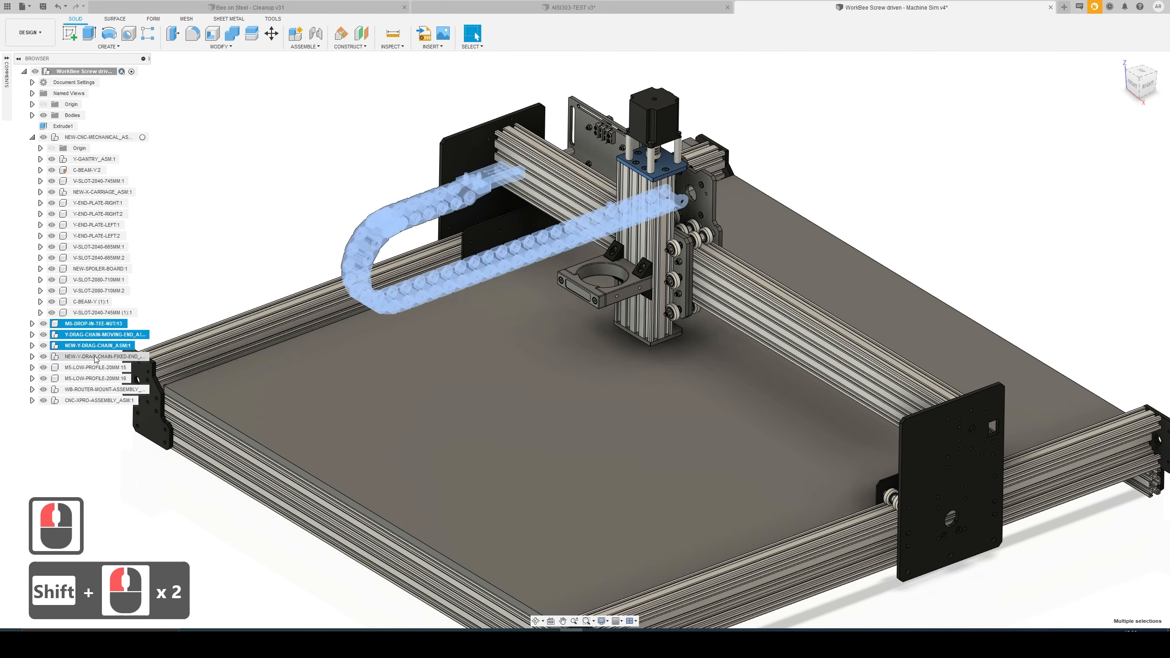
left_click(95, 357, "shift")
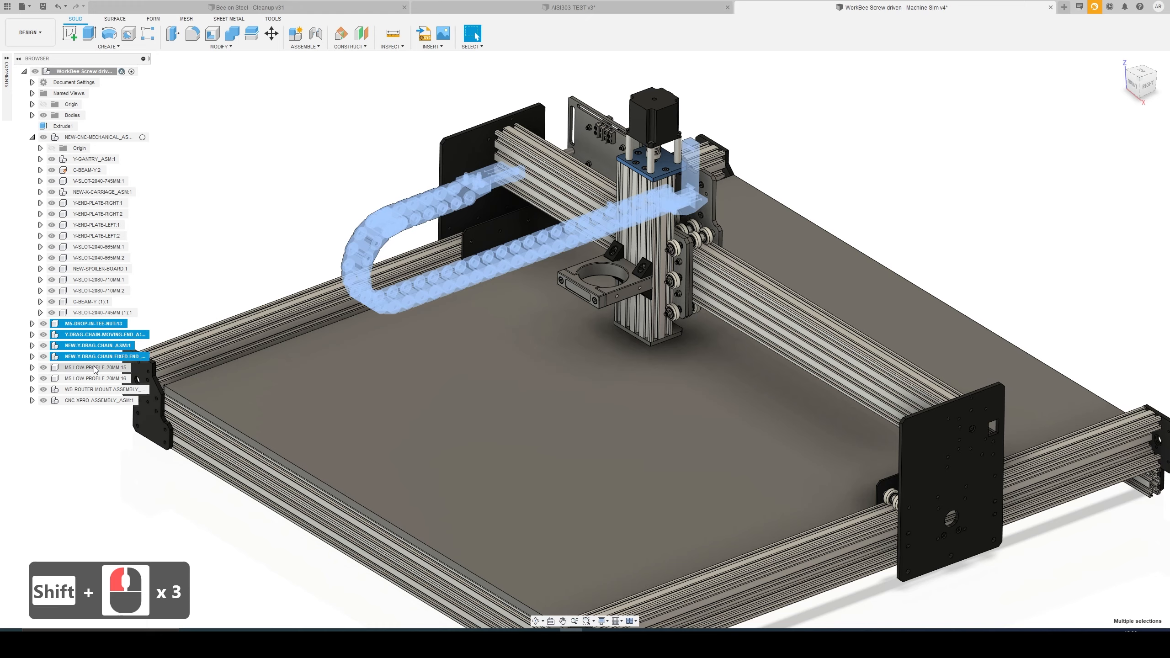
left_click(95, 368, "shift")
left_click(91, 379, "shift")
key("Delete")
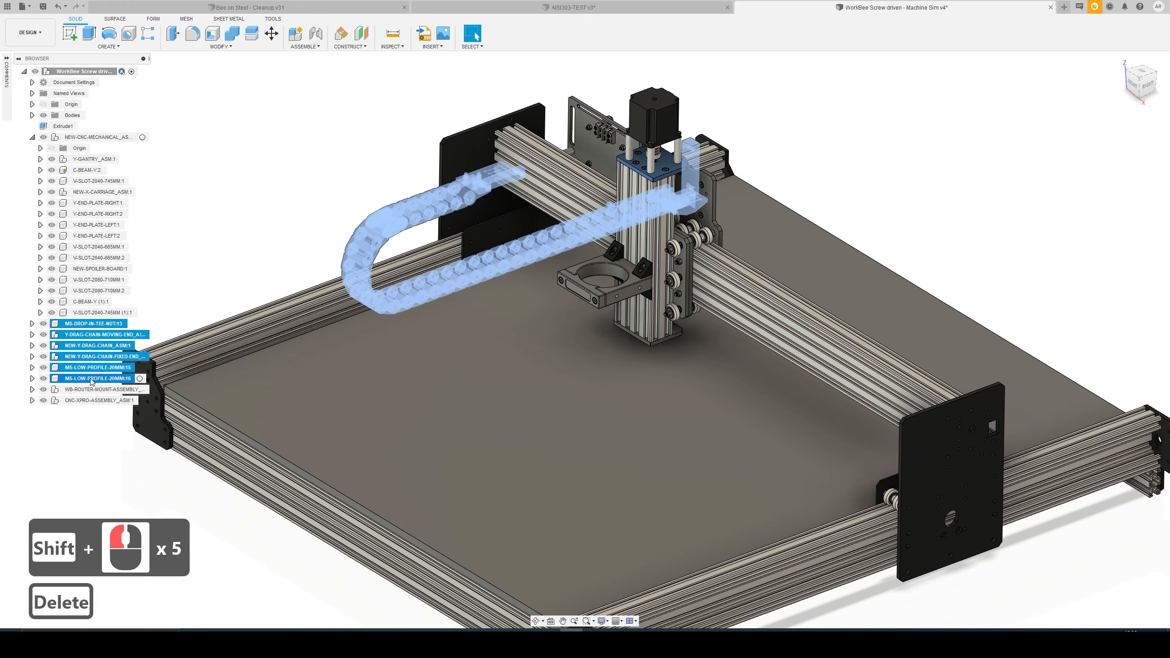
- Delete the CNC-XPRO-ASSEMBLY_ASM controller mount behind the gantry
middle_click_drag(571, 333, 525, 343, "shift")
left_click(121, 352)
middle_click_drag(314, 302, 258, 331, "shift")
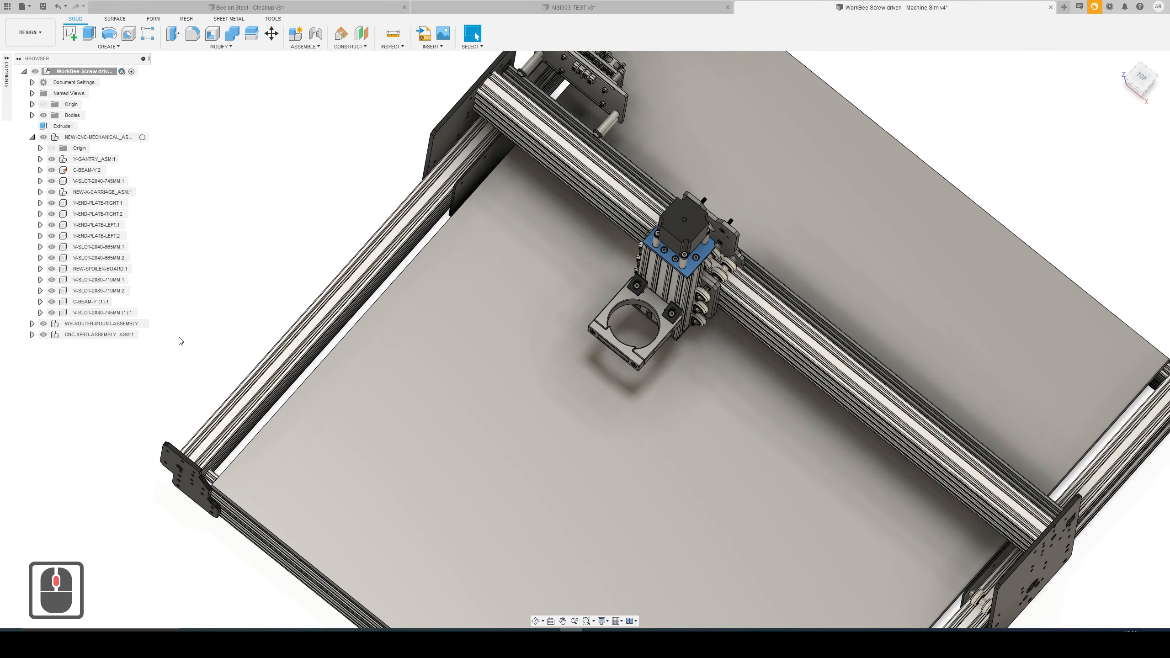
middle_click_drag(372, 216, 223, 433, "ctrl")
scroll(407, 314, "down", 2)
middle_click_drag(455, 330, 164, 326)
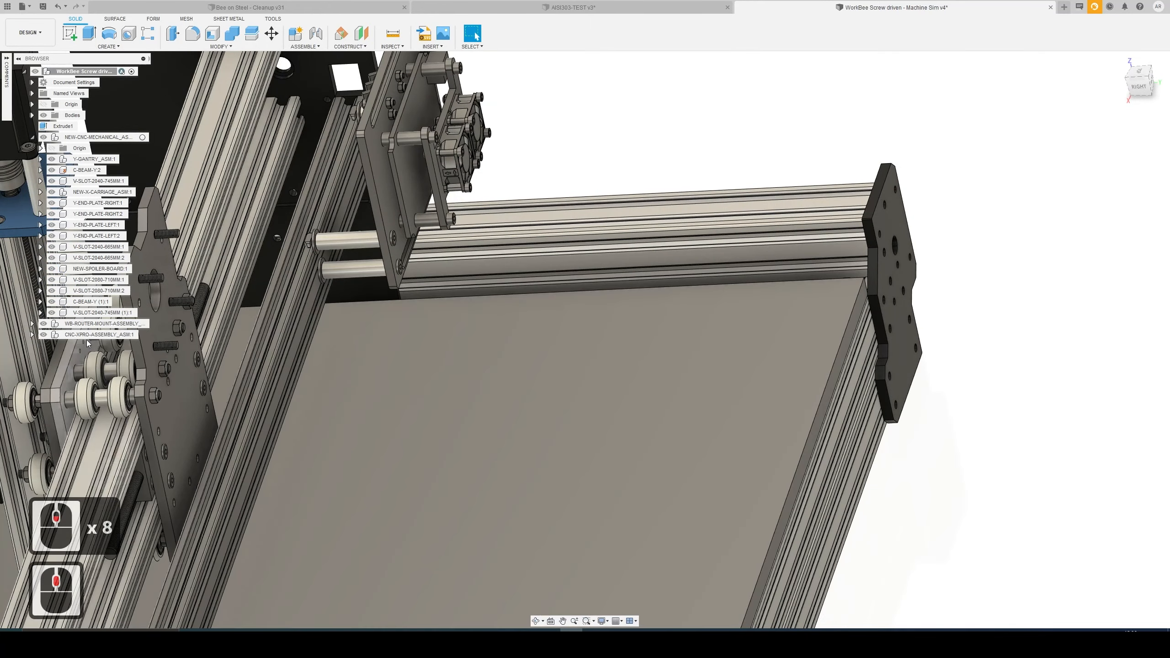
left_click(89, 337)
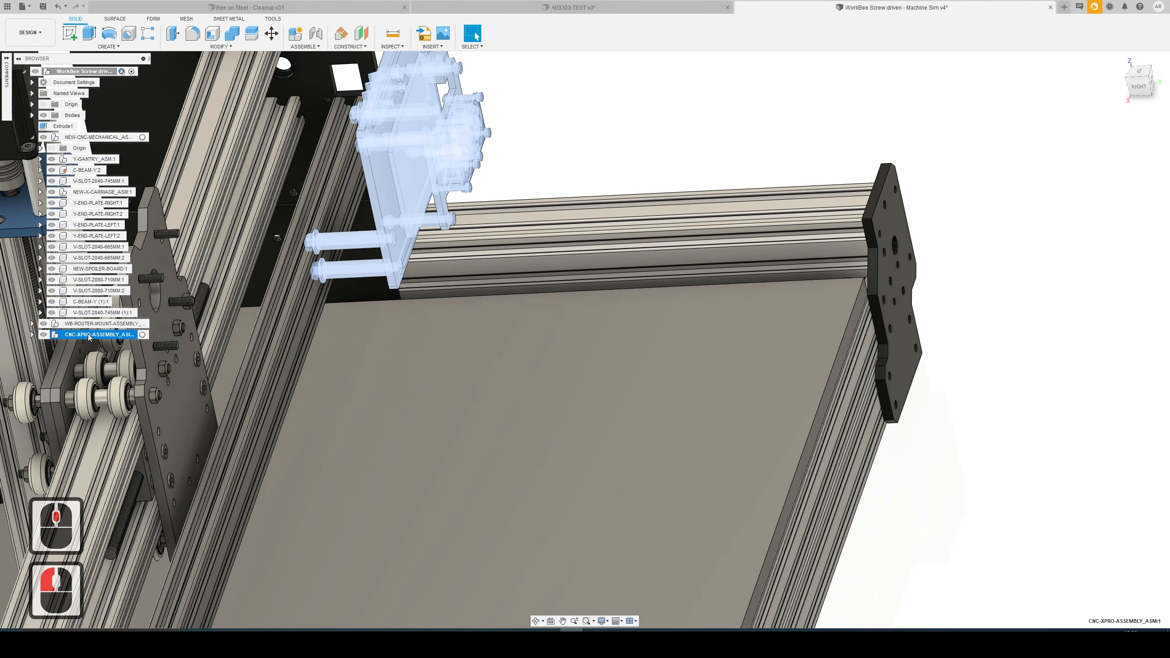
key("Delete")
left_click(444, 308)
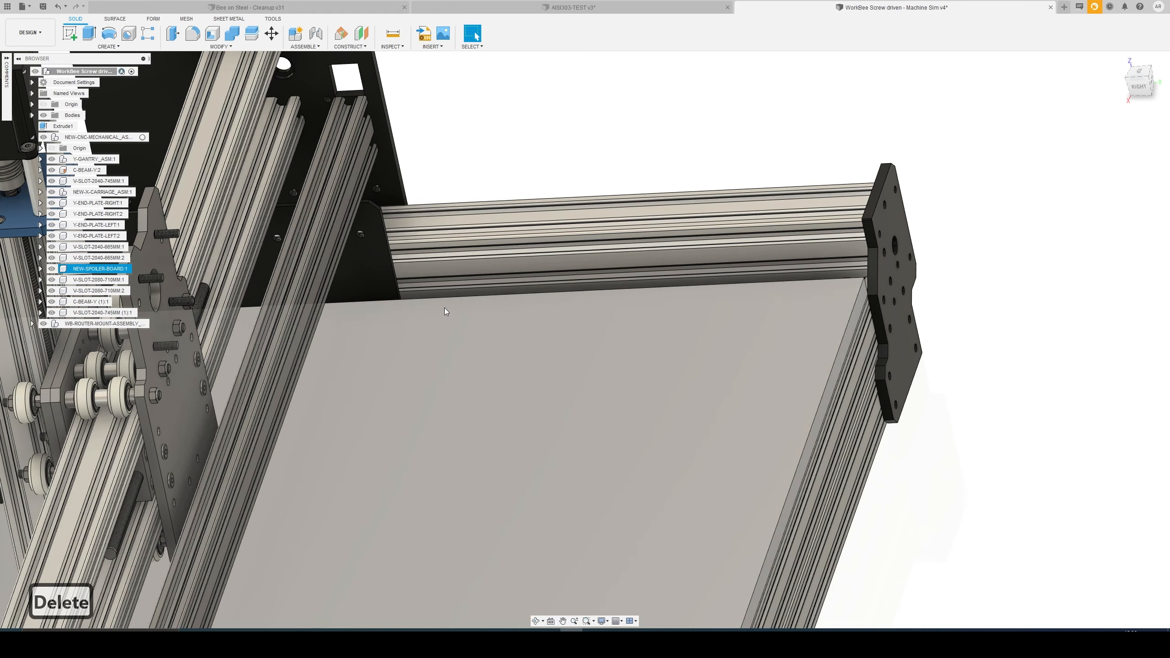
- In NEW-X-CARRIAGE_ASM, delete the four C-BEAM-DOUBLE-WHEEL assemblies listed between the back and front X plates
scroll(425, 312, "down", 12)
middle_click_drag(227, 378, 540, 229)
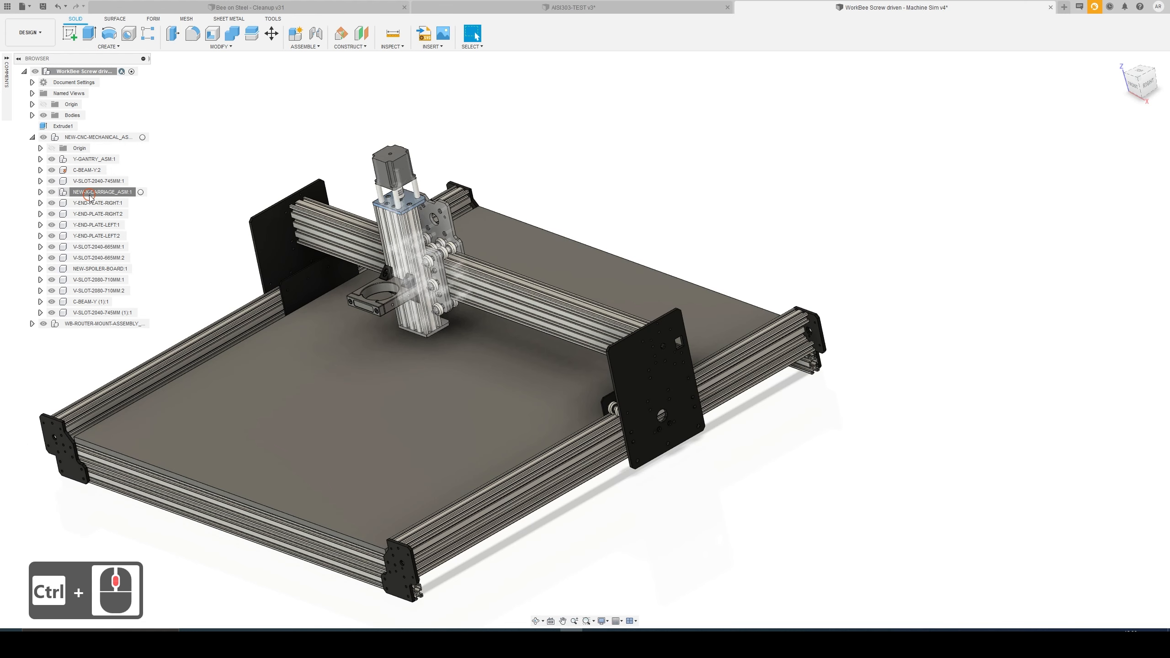
double_click(42, 191)
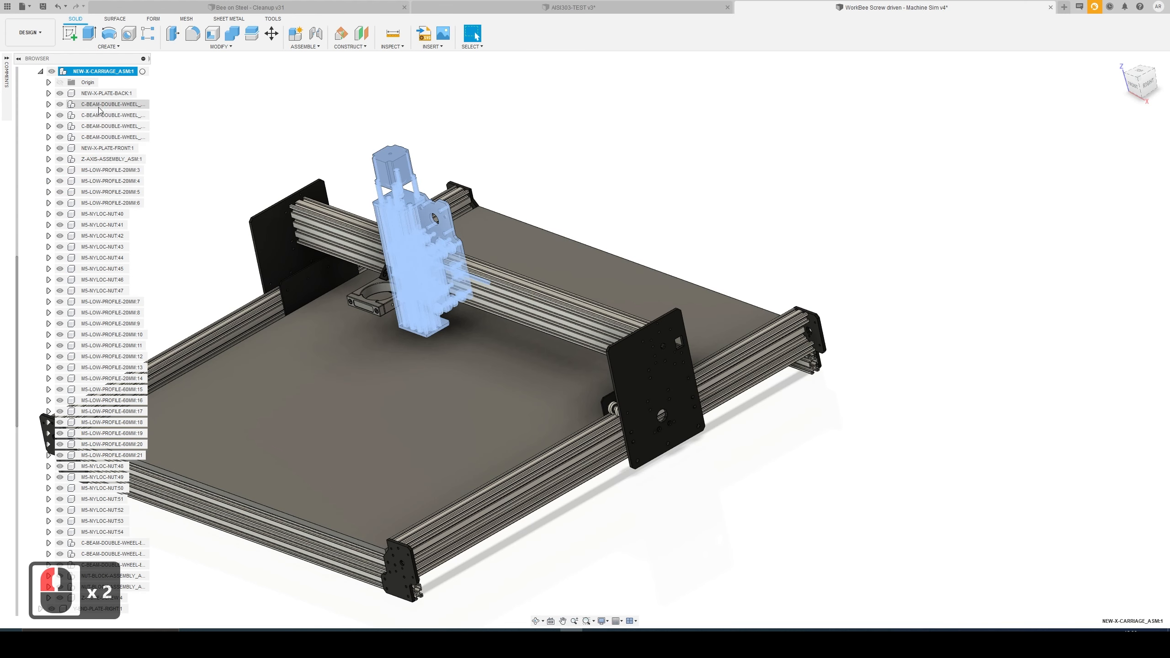
double_click(113, 104)
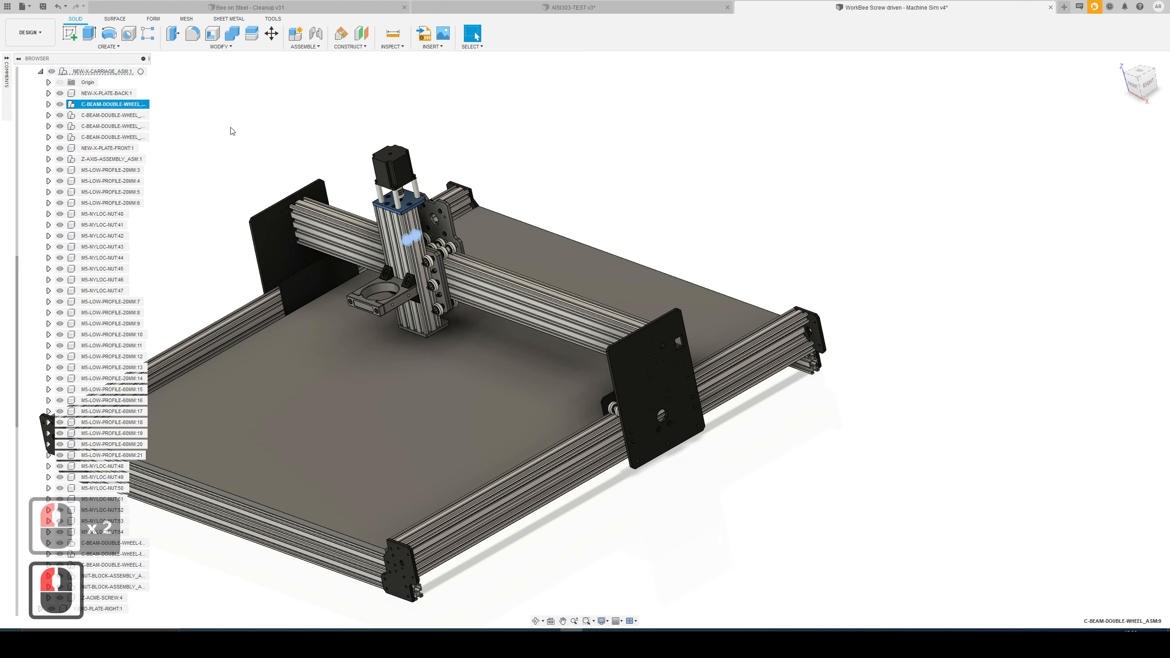
key("Down")
key("Up")
key("shift")
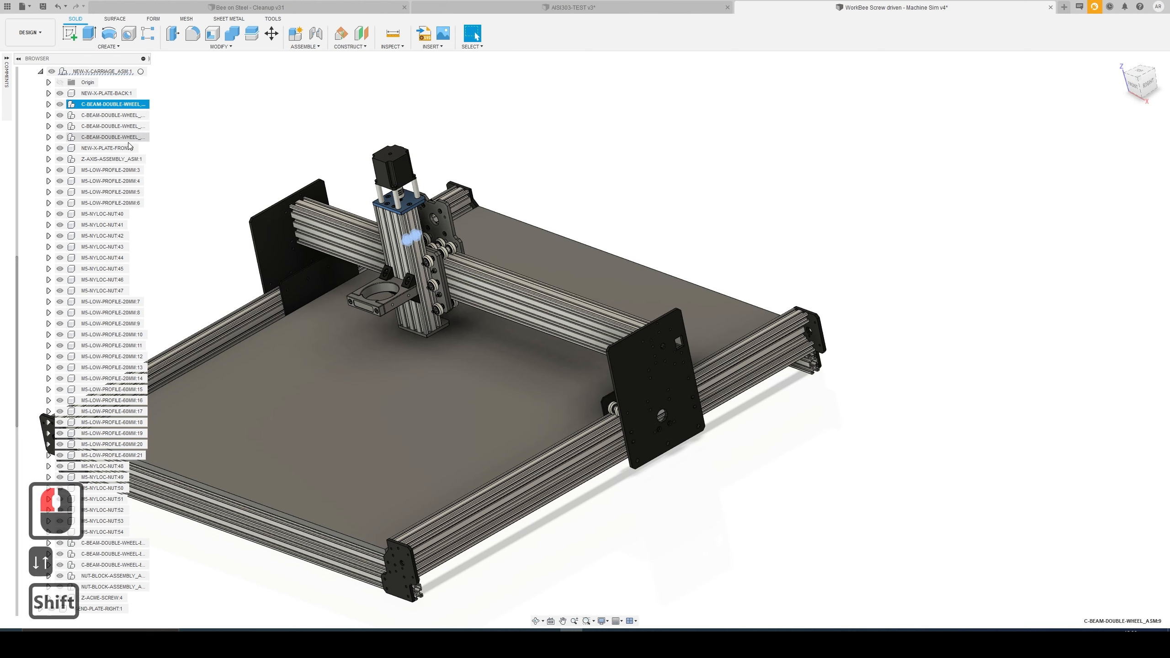
left_click(103, 138, "shift")
key("Delete")
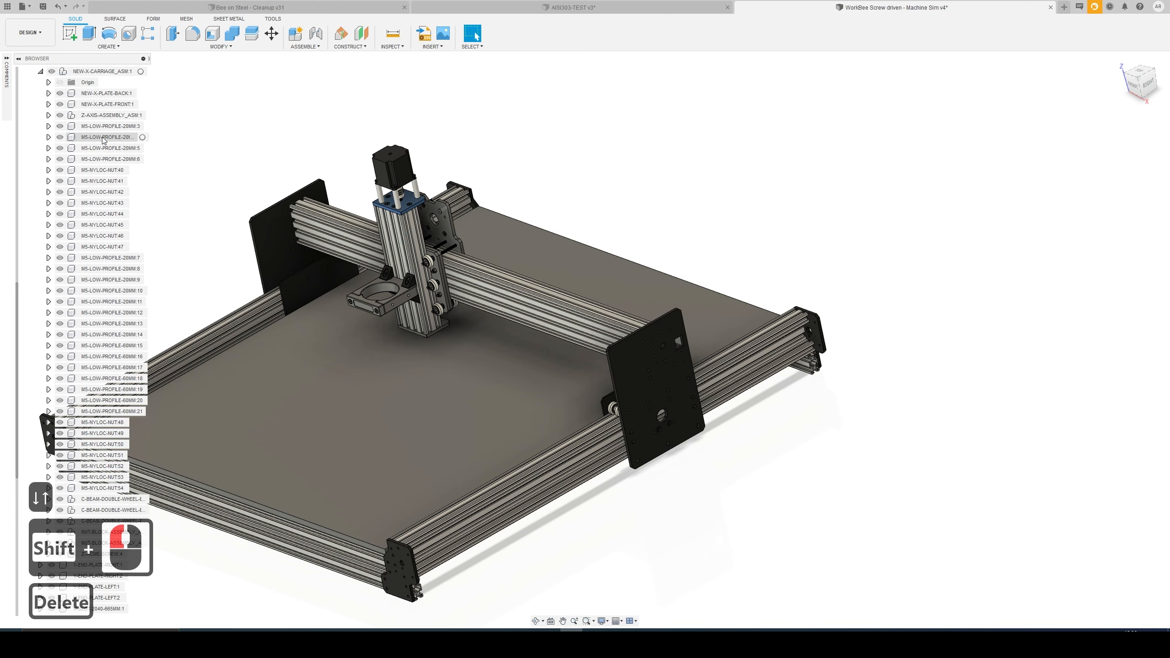
- Delete all M5-LOW-PROFILE 20MM and 60MM screws and M5-NYLOC-NUT 40 to 54 directly under the X-carriage assembly
left_click(104, 130)
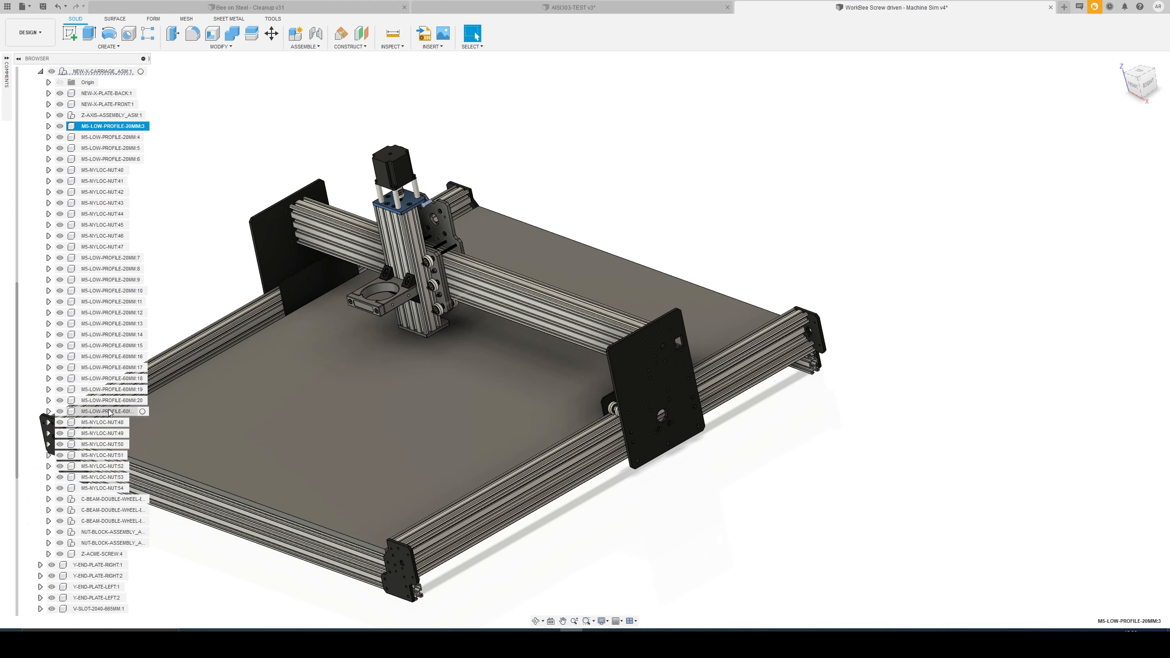
left_click(100, 489, "shift")
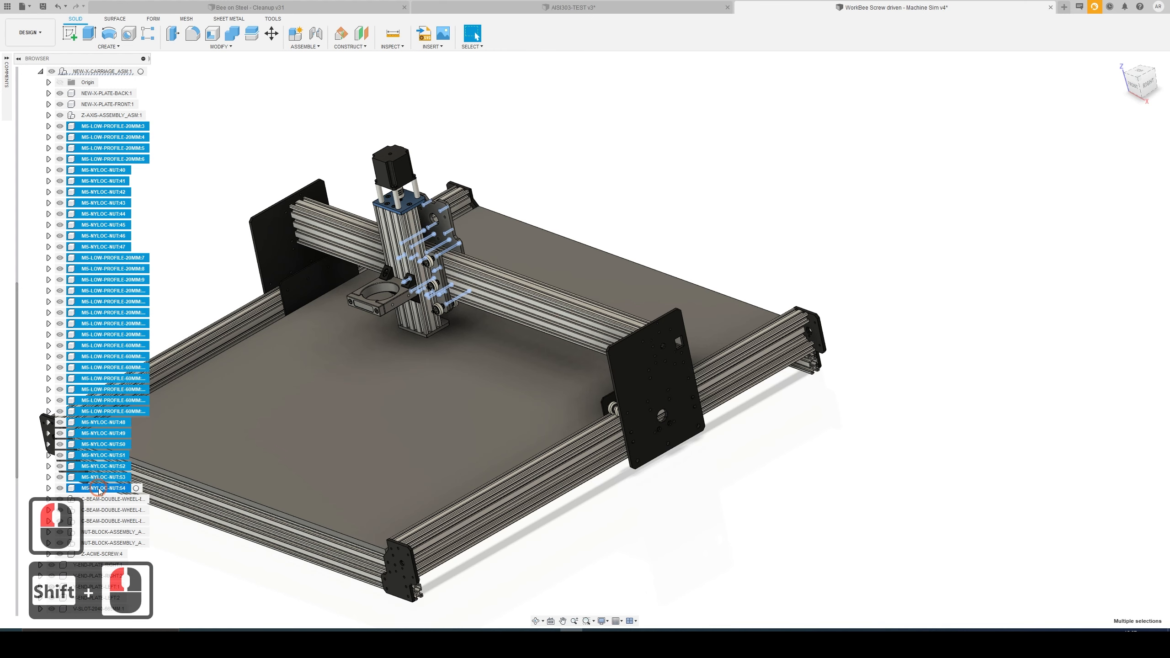
key("Delete")
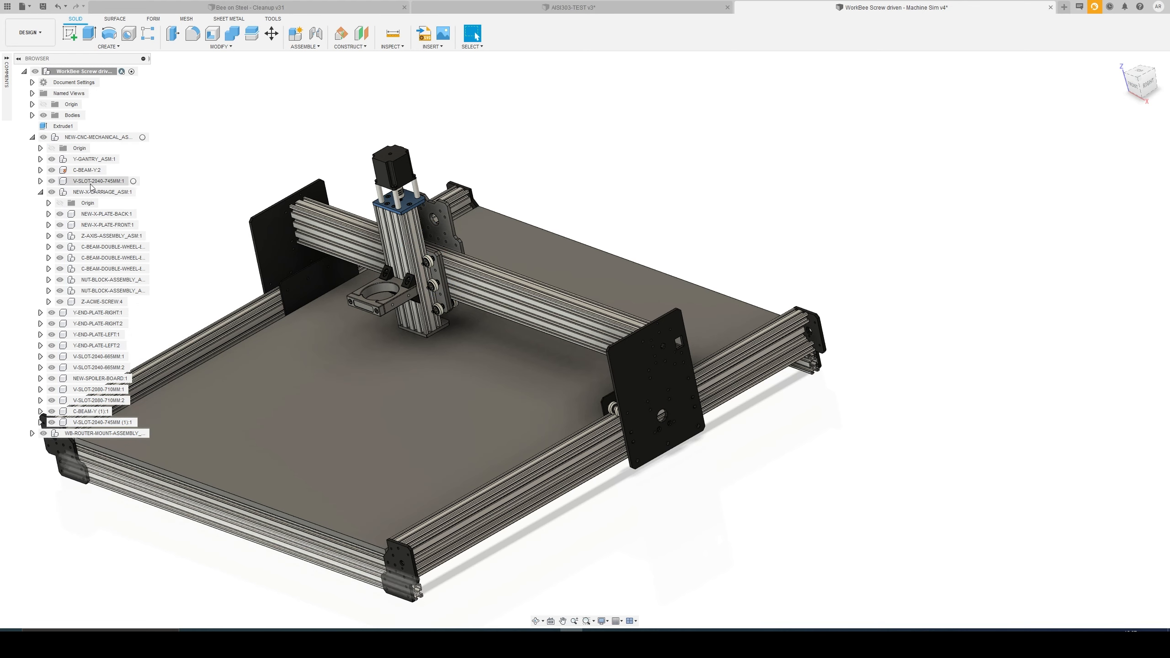
- Locate the vertical Z-axis beam's component in the X-carriage assembly and expand Z-AXIS-ASSEMBLY_ASM to show its components
scroll(215, 225, "up", 8)
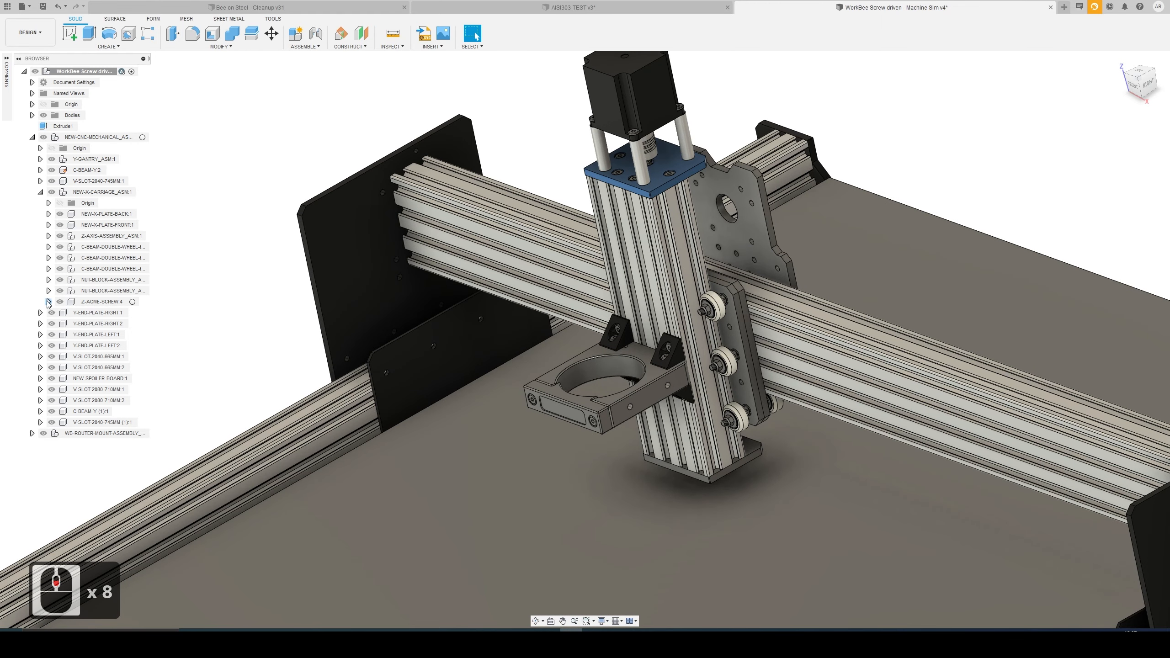
left_click(48, 302)
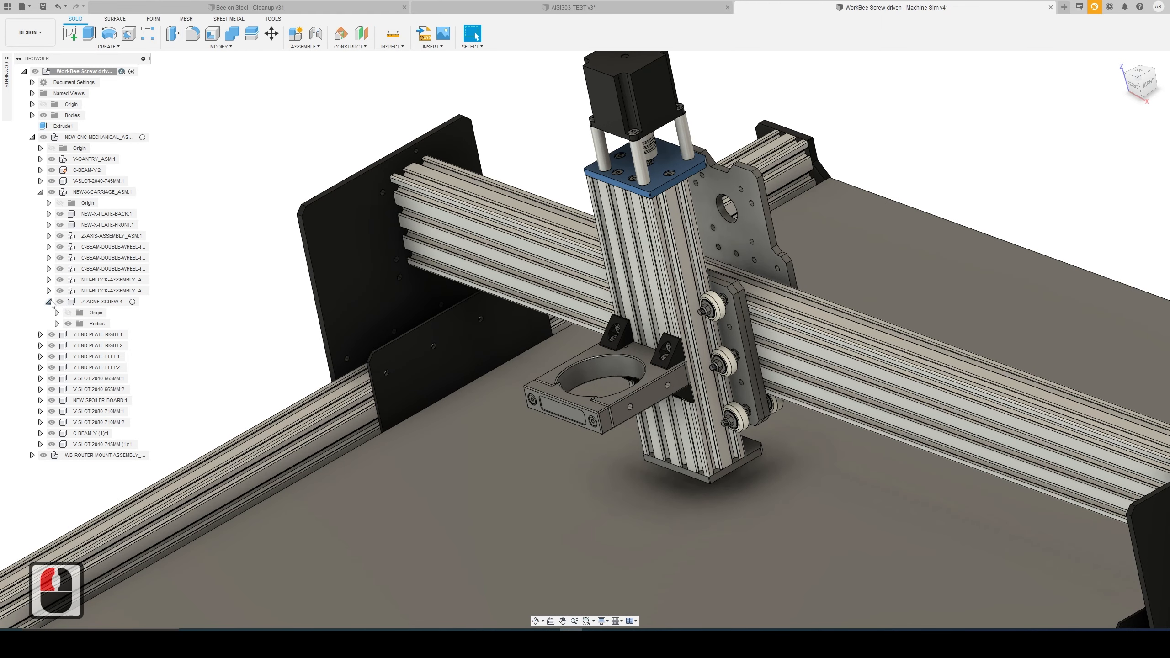
left_click(48, 302)
double_click(656, 275)
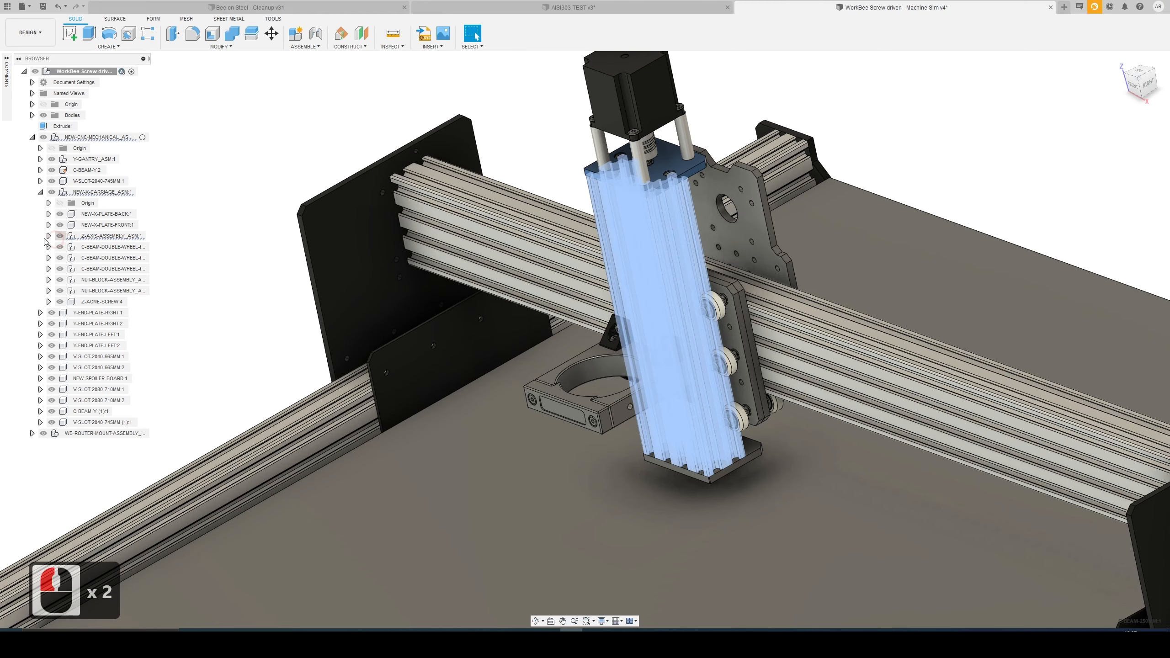
left_click(48, 236)
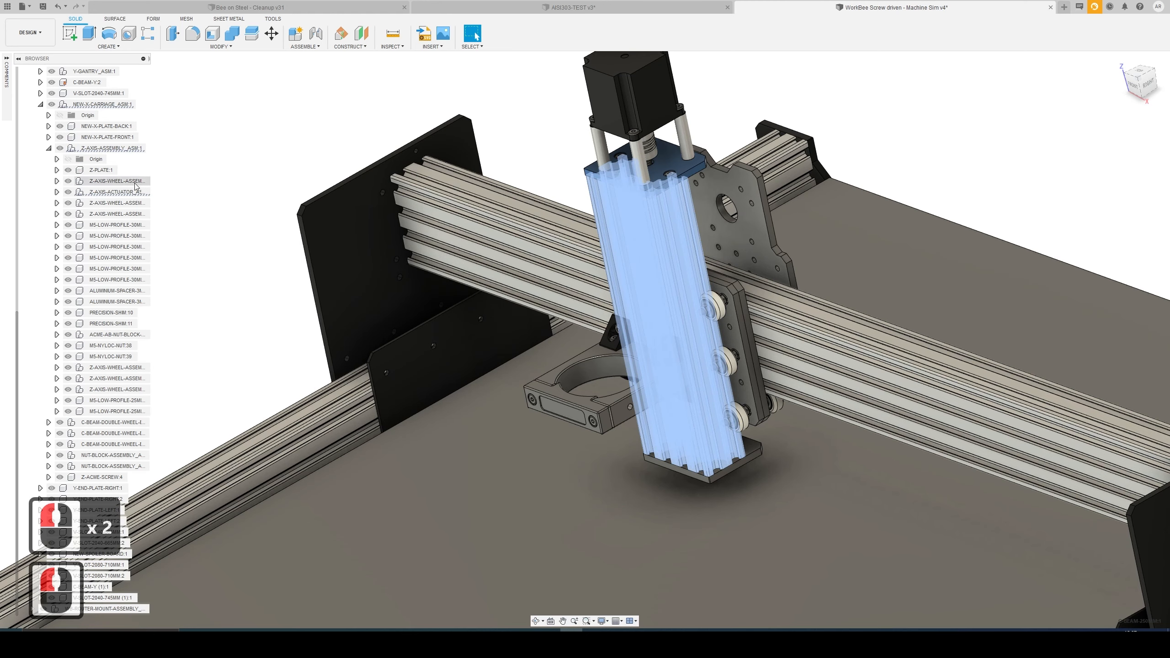
left_click(133, 181)
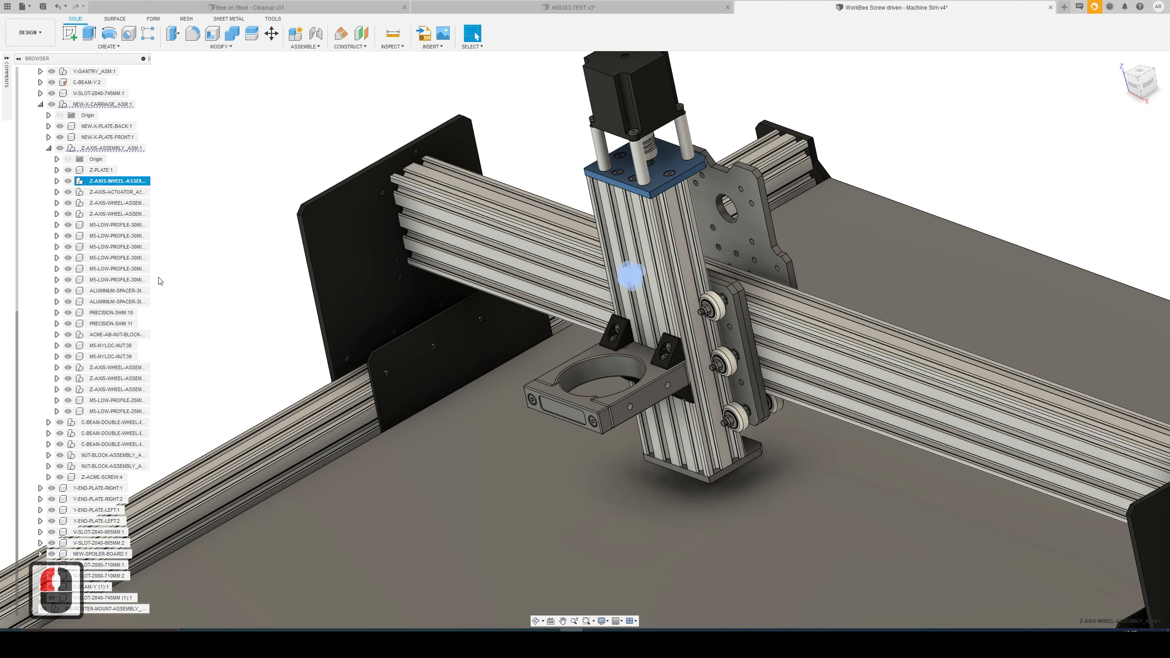
left_click(111, 279, "shift")
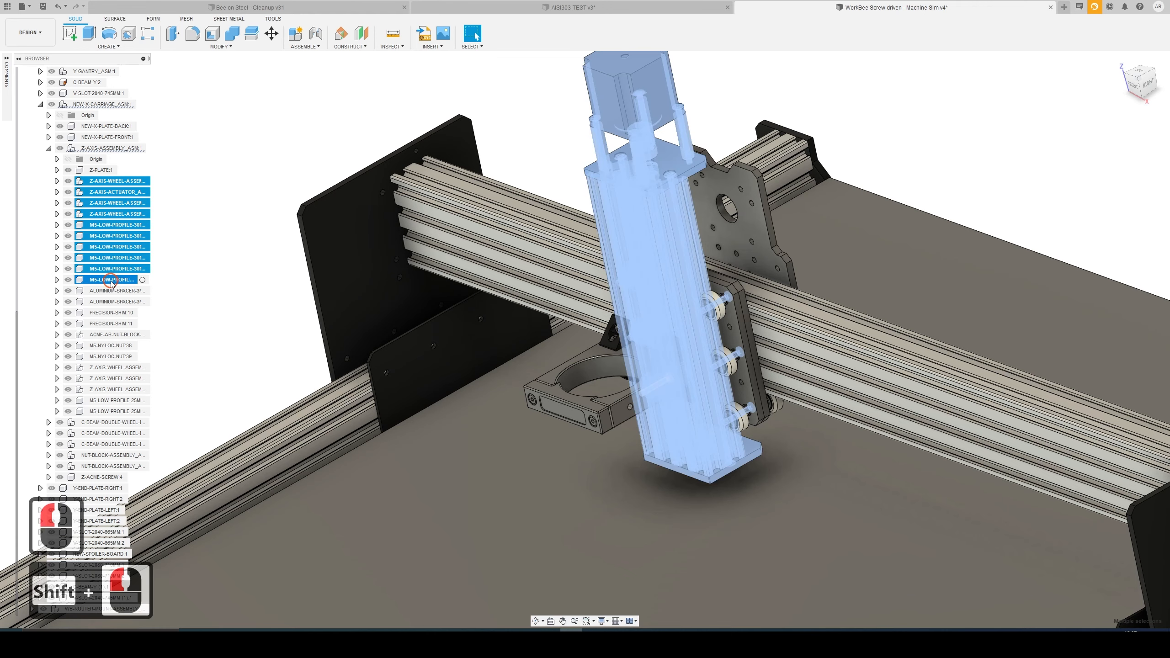
left_click(222, 275)
- In Z-AXIS-ASSEMBLY_ASM, delete the three Z-AXIS-WHEEL-ASSEMBLY components listed around the Z-axis actuator, keeping the actuator
left_click(111, 181)
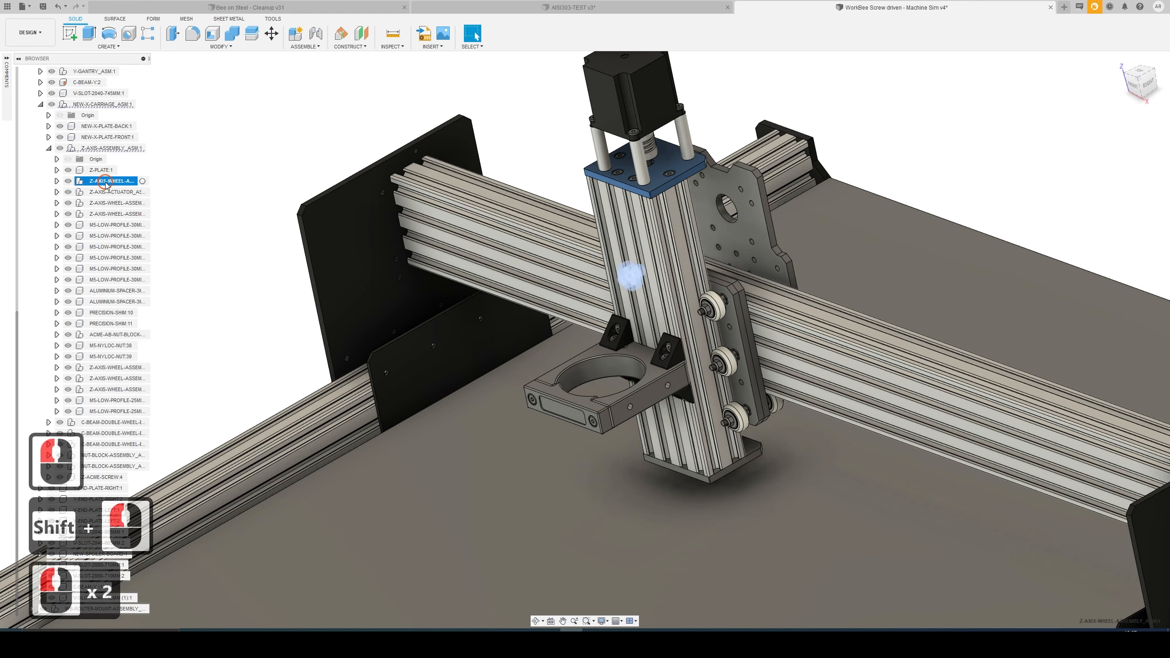
left_click(106, 214, "shift")
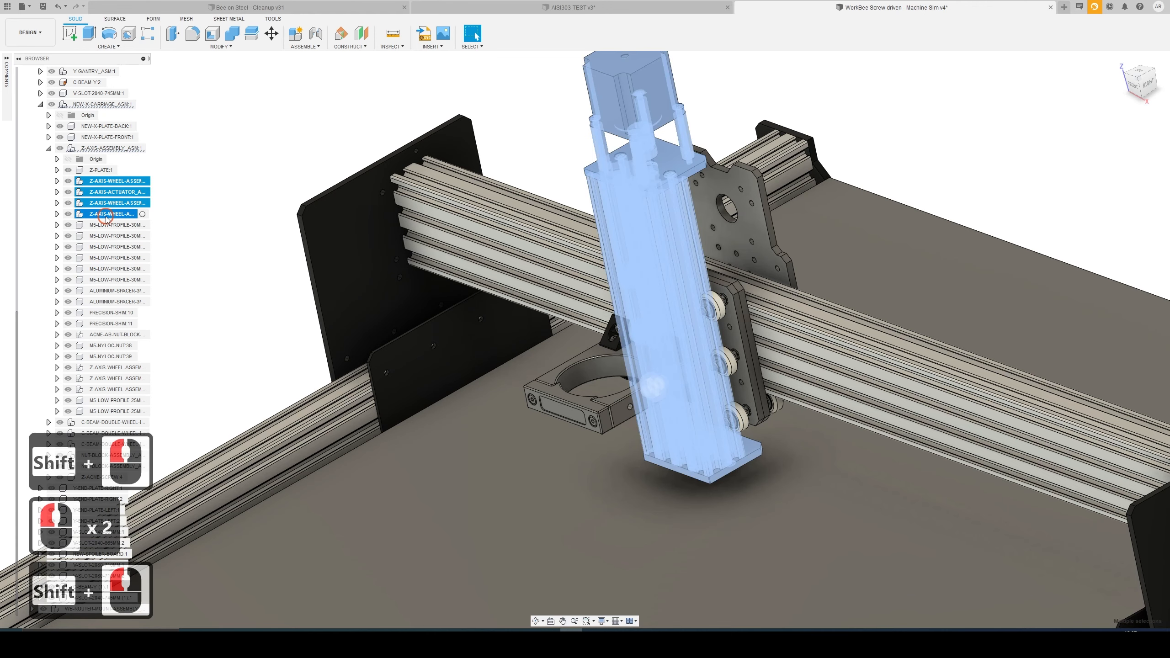
left_click(185, 199)
left_click(111, 181)
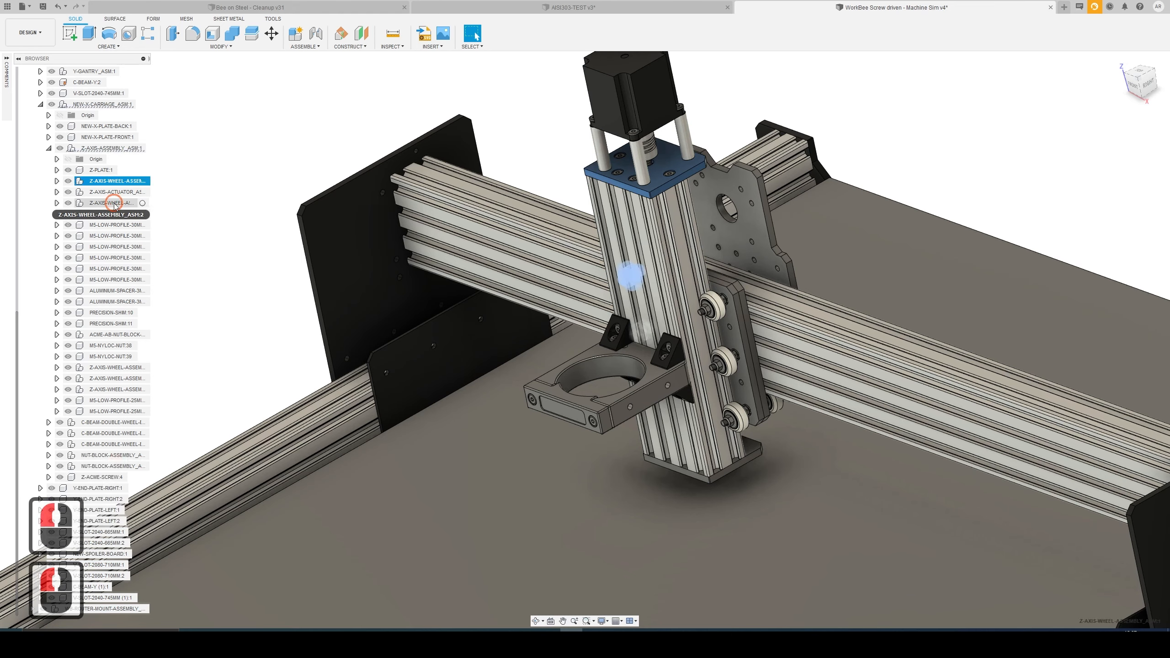
left_click(115, 204, "ctrl")
left_click(116, 214, "ctrl")
key("End")
key("Delete")
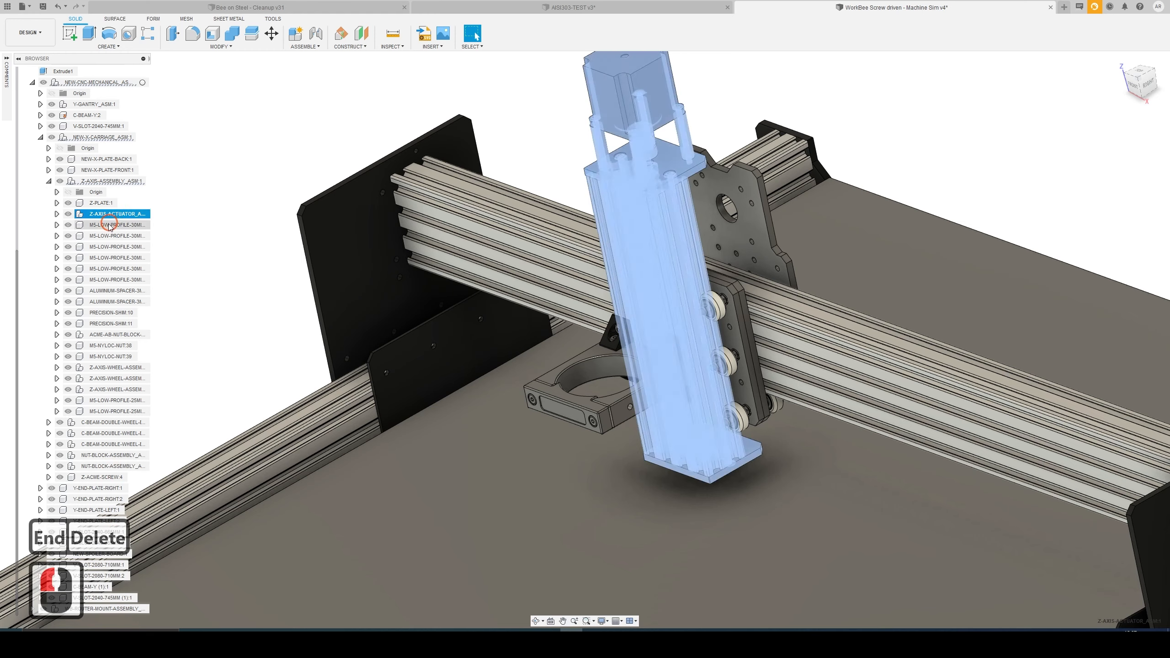
- Delete all screws, aluminium spacers, precision shims, nyloc nuts, the ACME nut block and remaining wheel assemblies listed after the actuator in Z-AXIS-ASSEMBLY_ASM
double_click(109, 225)
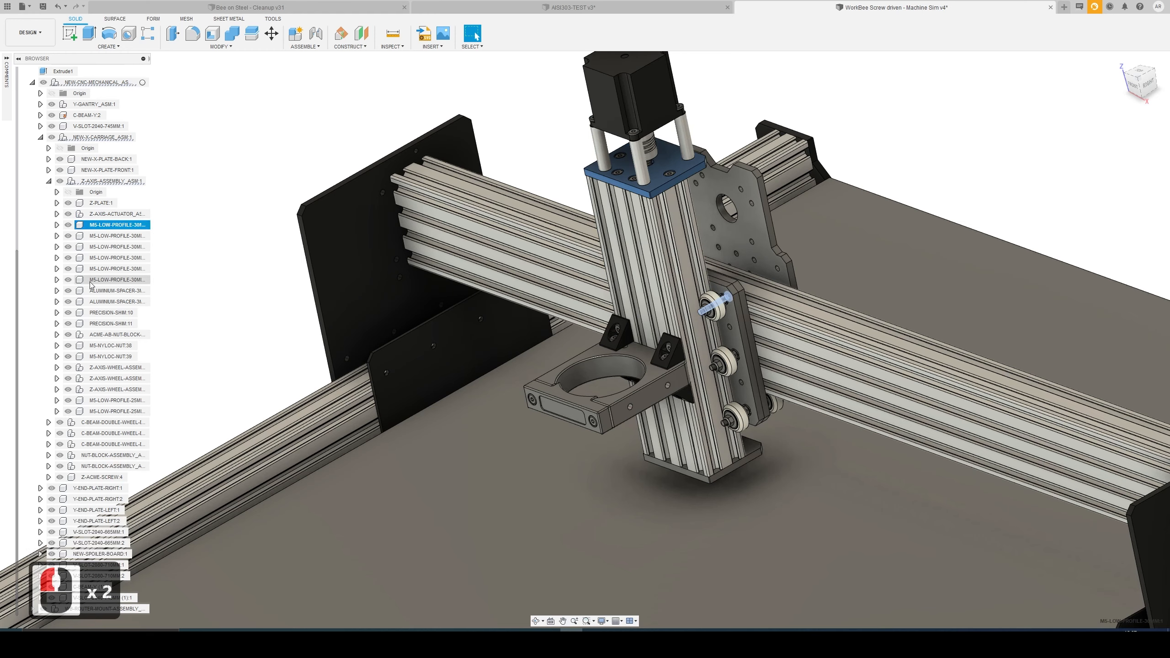
left_click(111, 410, "shift")
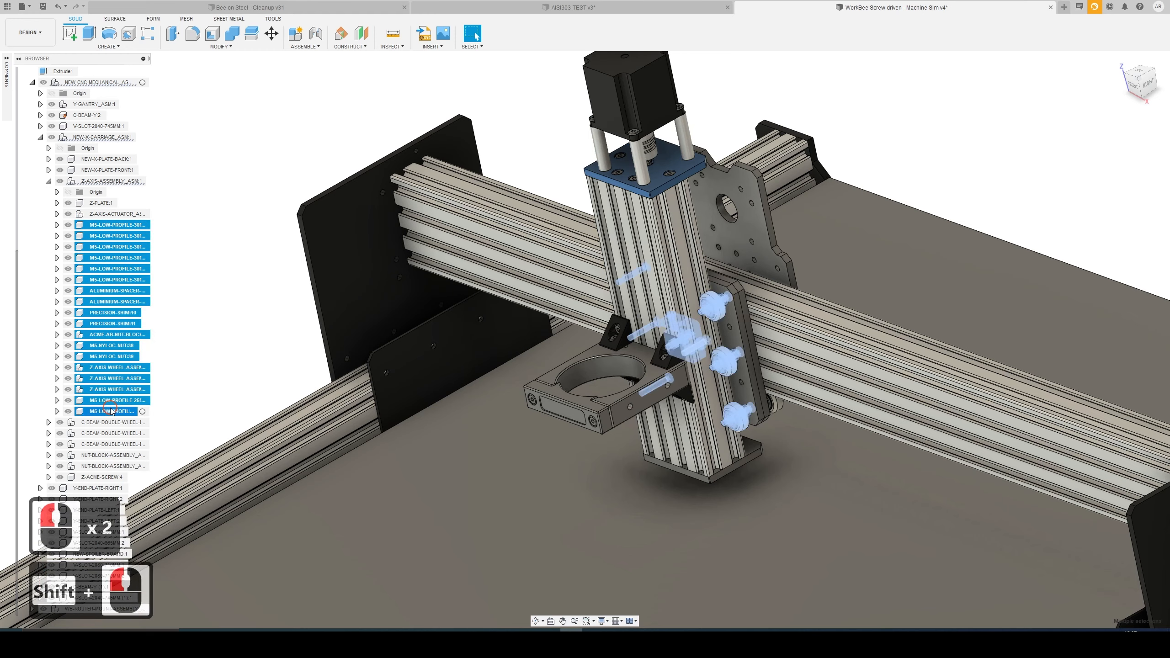
key("Delete")
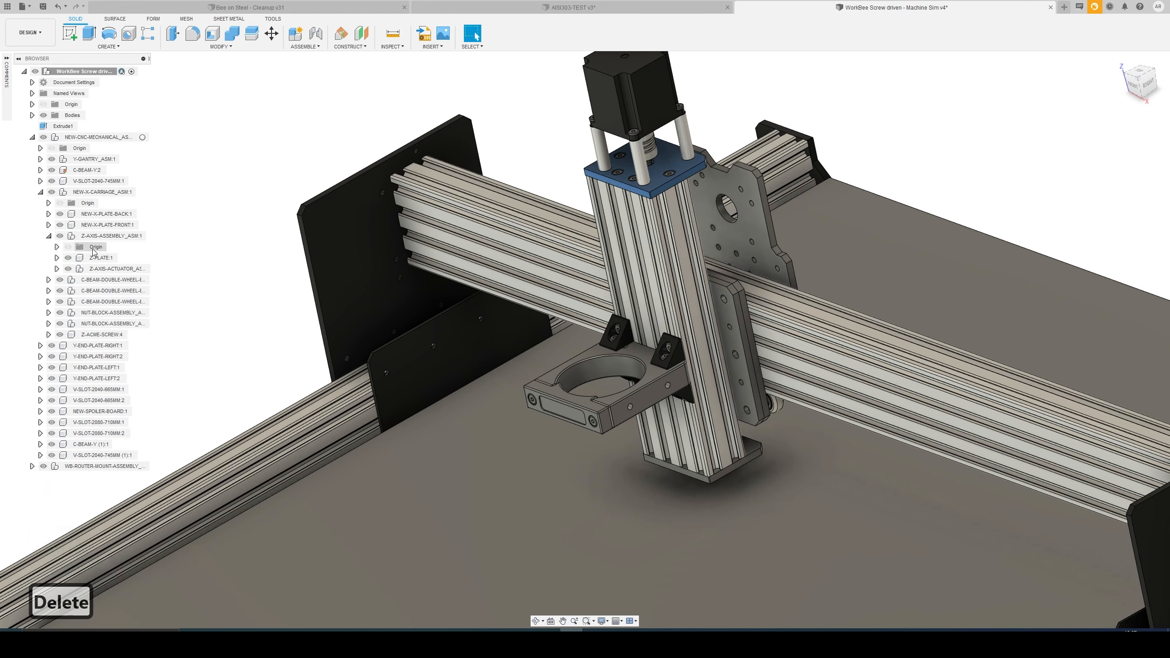
- Delete the three remaining C-BEAM-DOUBLE-WHEEL assemblies and both NUT-BLOCK assemblies from NEW-X-CARRIAGE_ASM
left_click(96, 226)
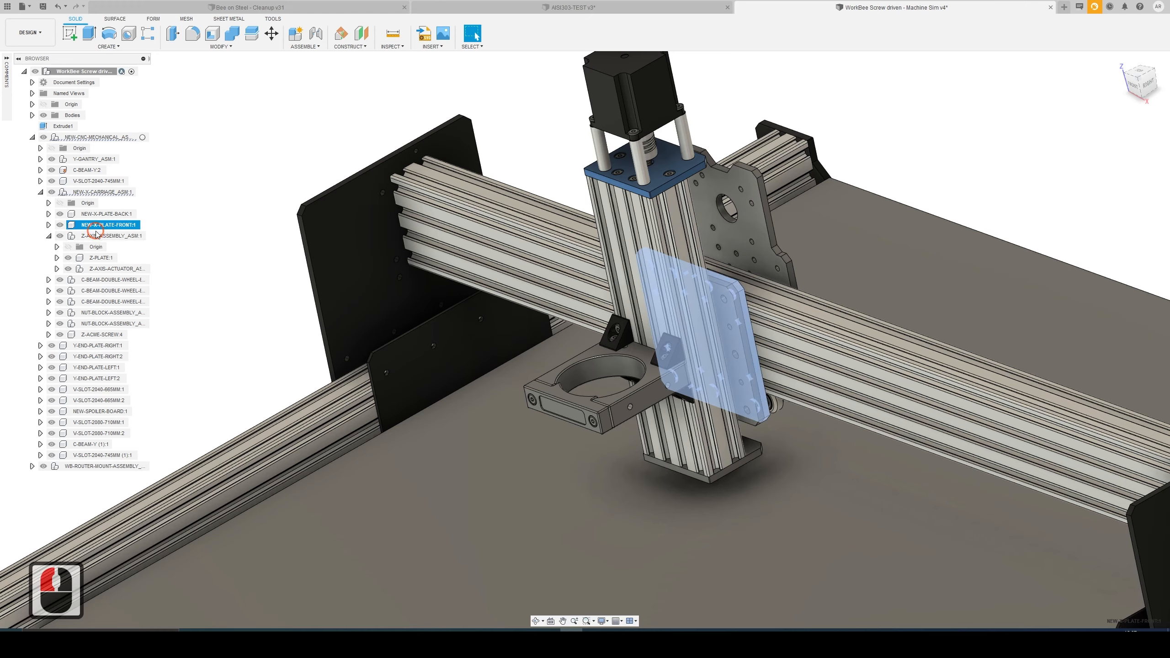
middle_click_drag(329, 217, 249, 134)
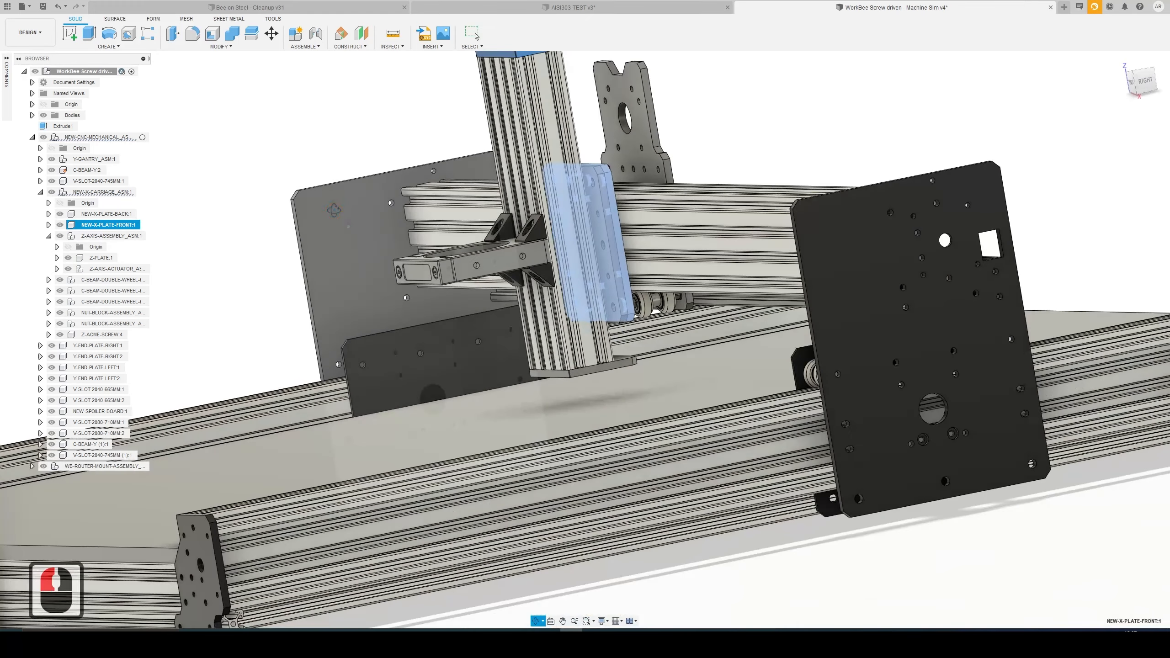
left_click(666, 301)
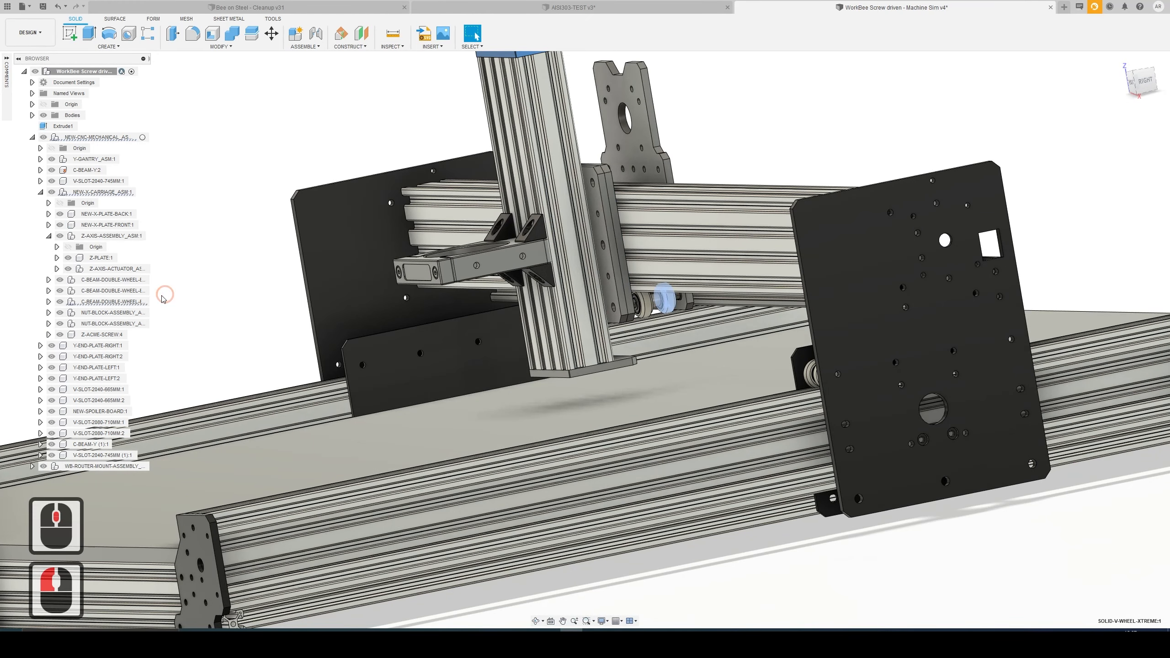
left_click(113, 279)
left_click(106, 324, "shift")
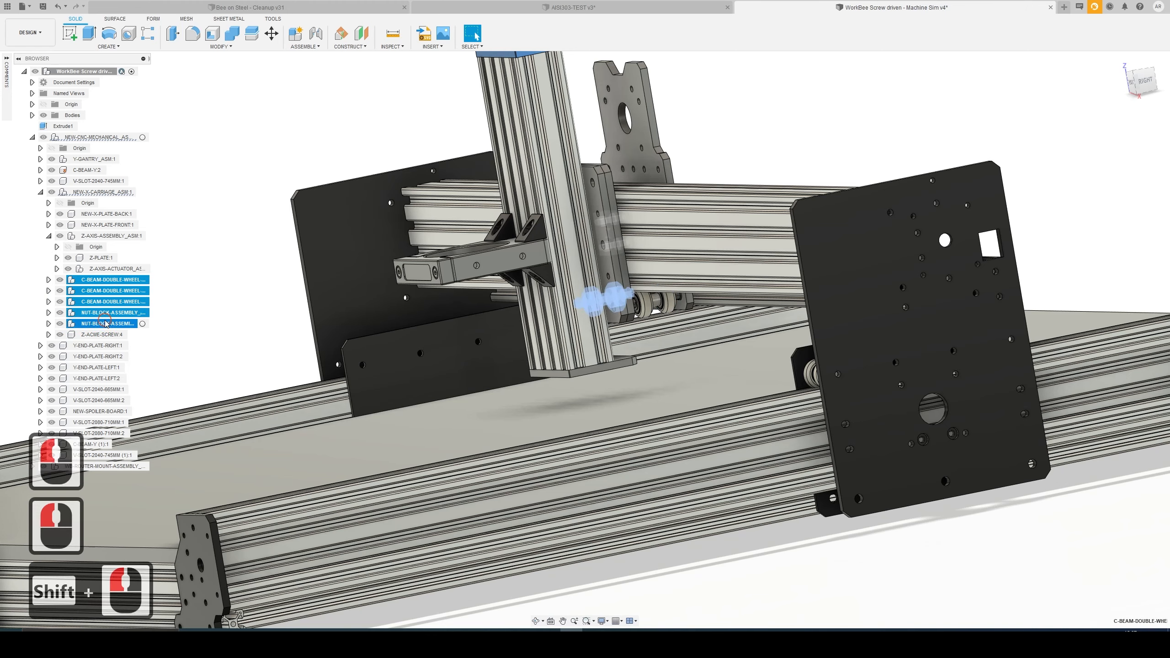
key("Delete")
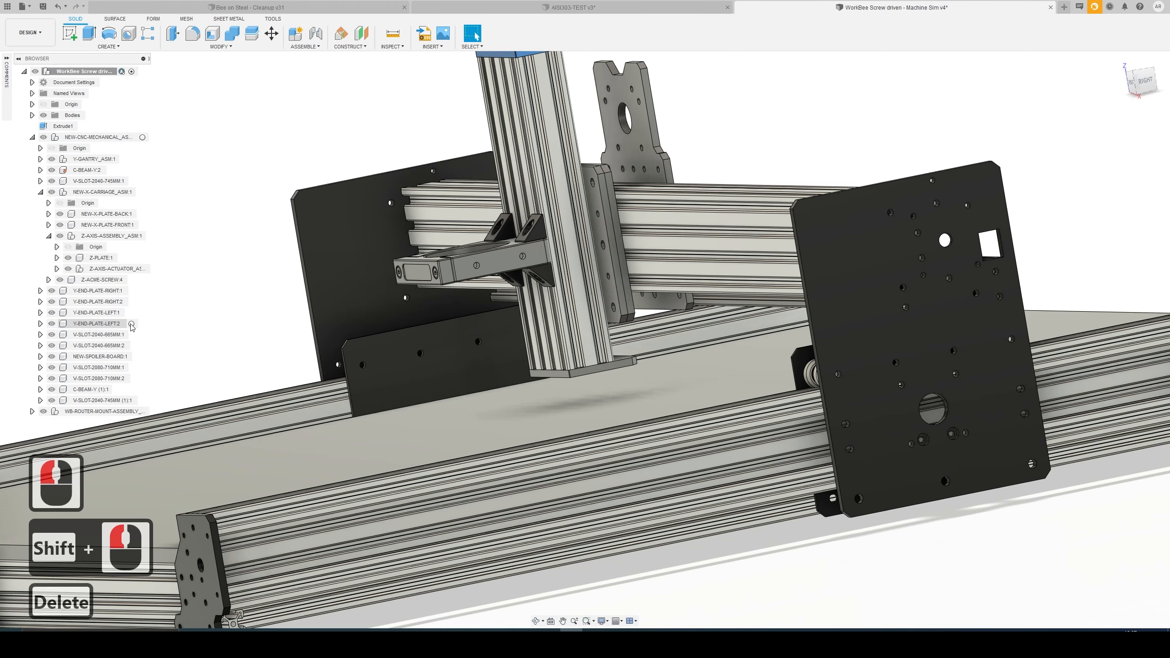
- In the WB-ROUTER-MOUNT assembly, delete the M5-LOW-PROFILE 20MM and 10MM screws, 8MM screws 13 to 15 and the four ANGLE-CORNER brackets
middle_click_drag(651, 344, 267, 351)
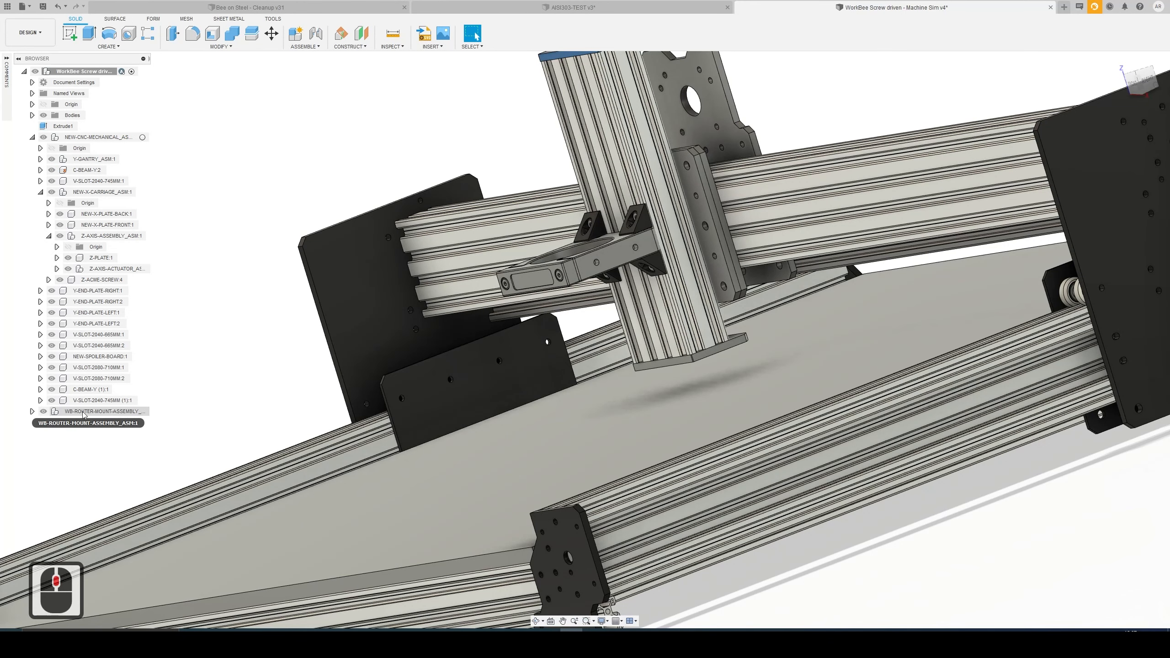
left_click(32, 412)
left_click(32, 411)
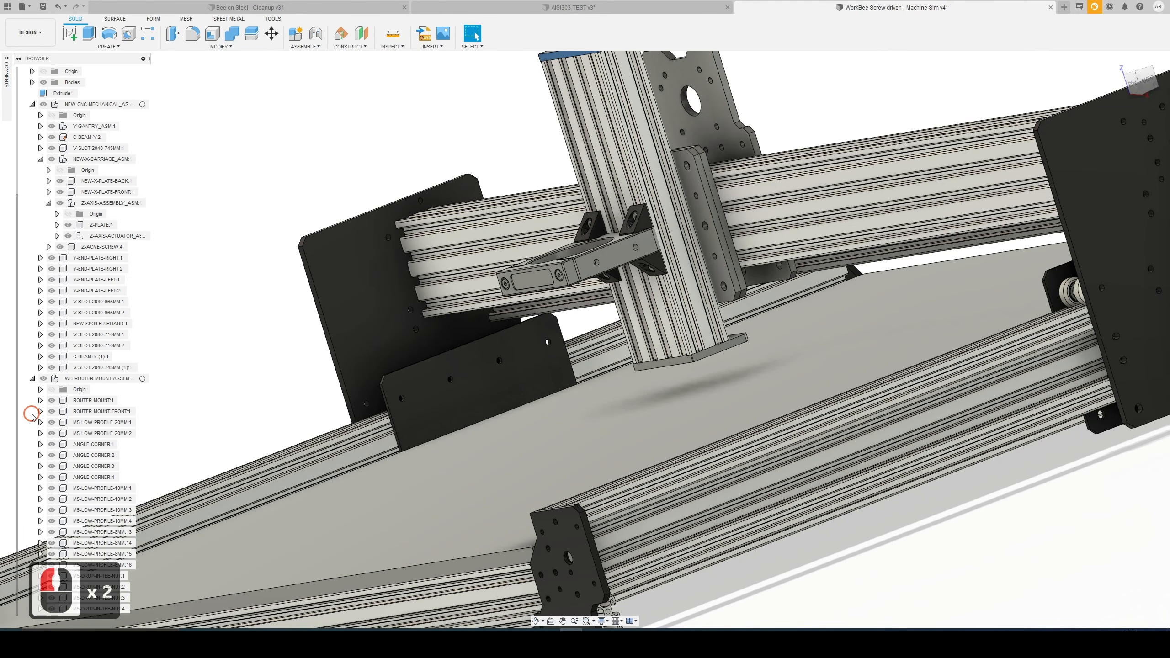
left_click(89, 424)
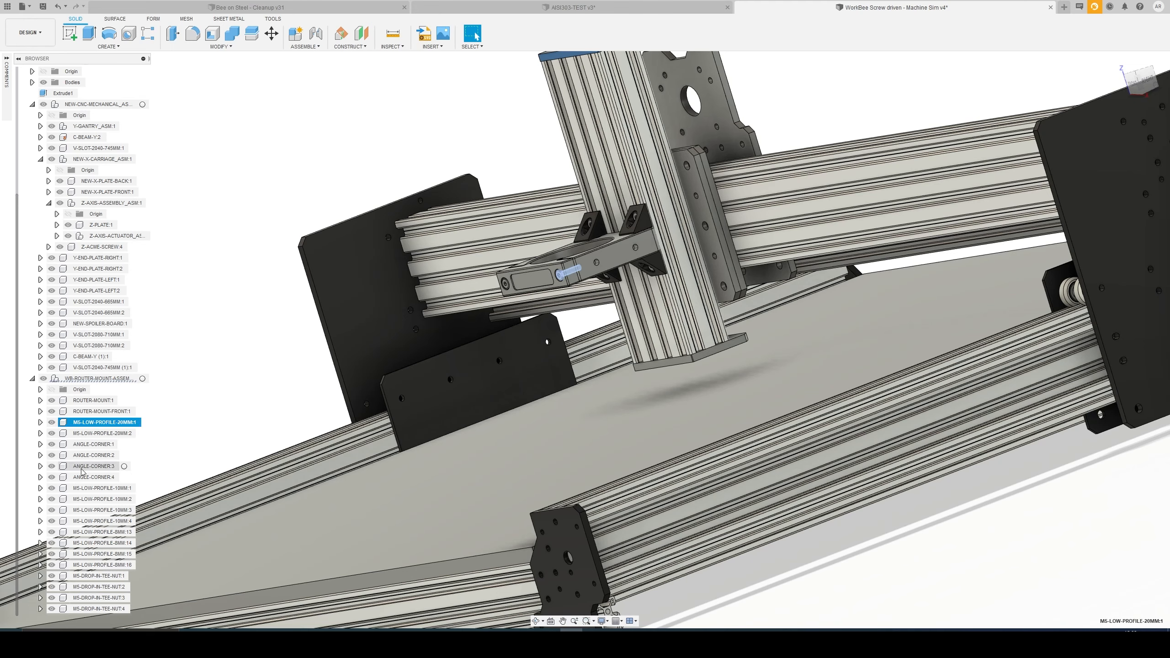
left_click(98, 555, "shift")
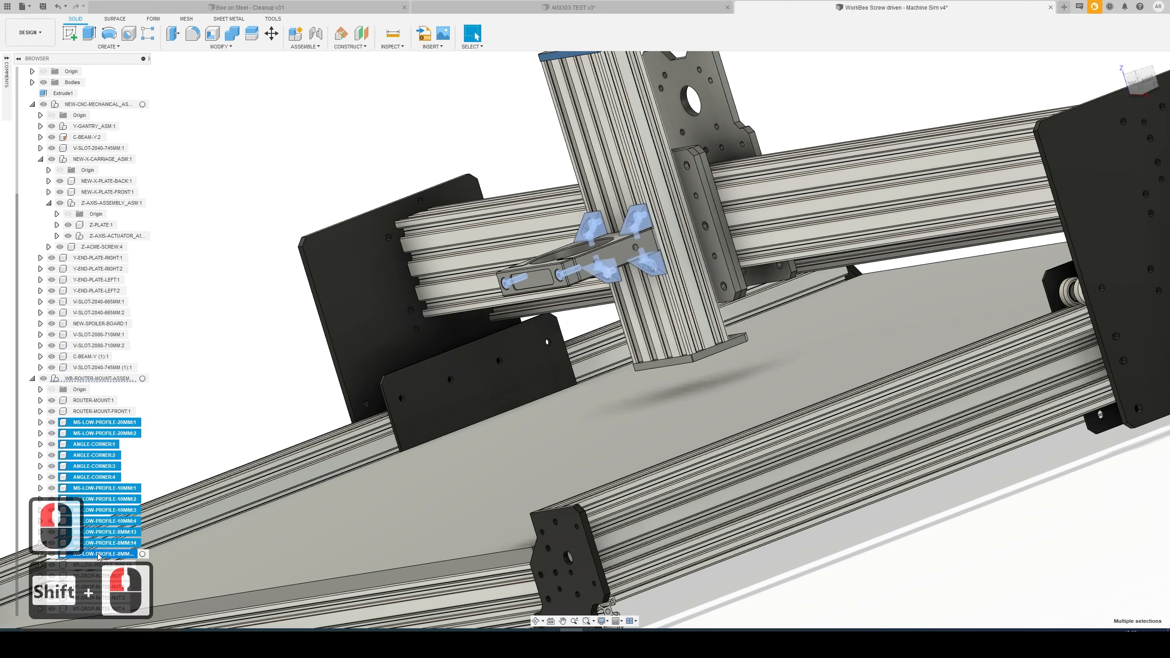
key("Delete")
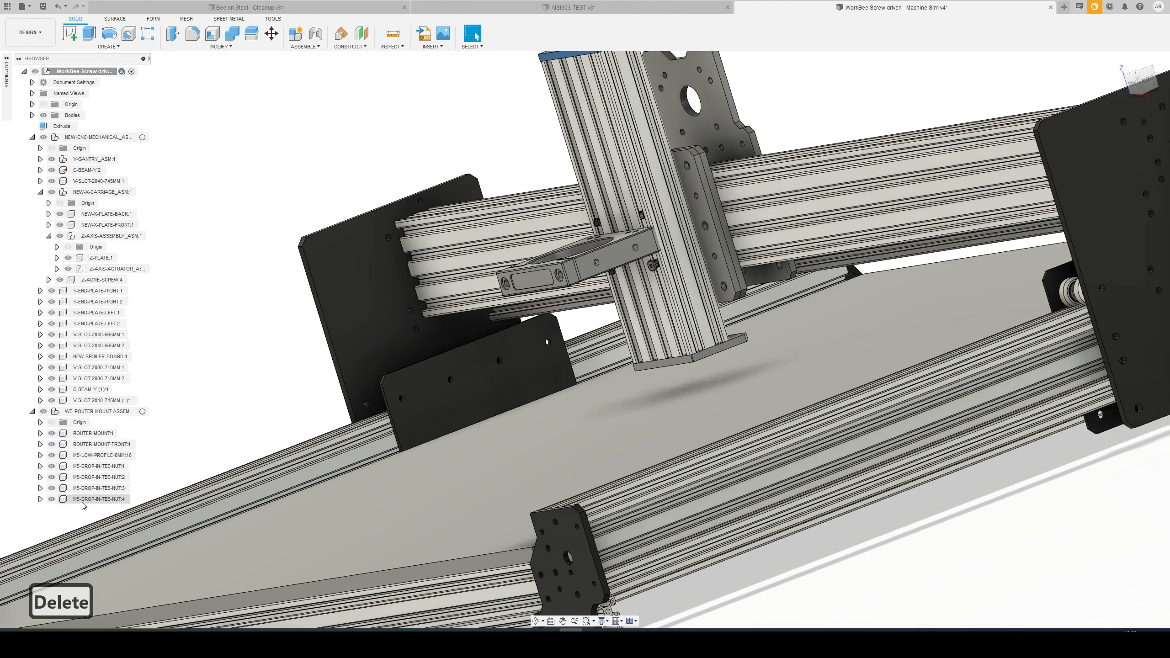
- Delete the last M5-LOW-PROFILE-8MM screw and the four M5-DROP-IN-TEE-NUT components from the router mount assembly
left_click(83, 499)
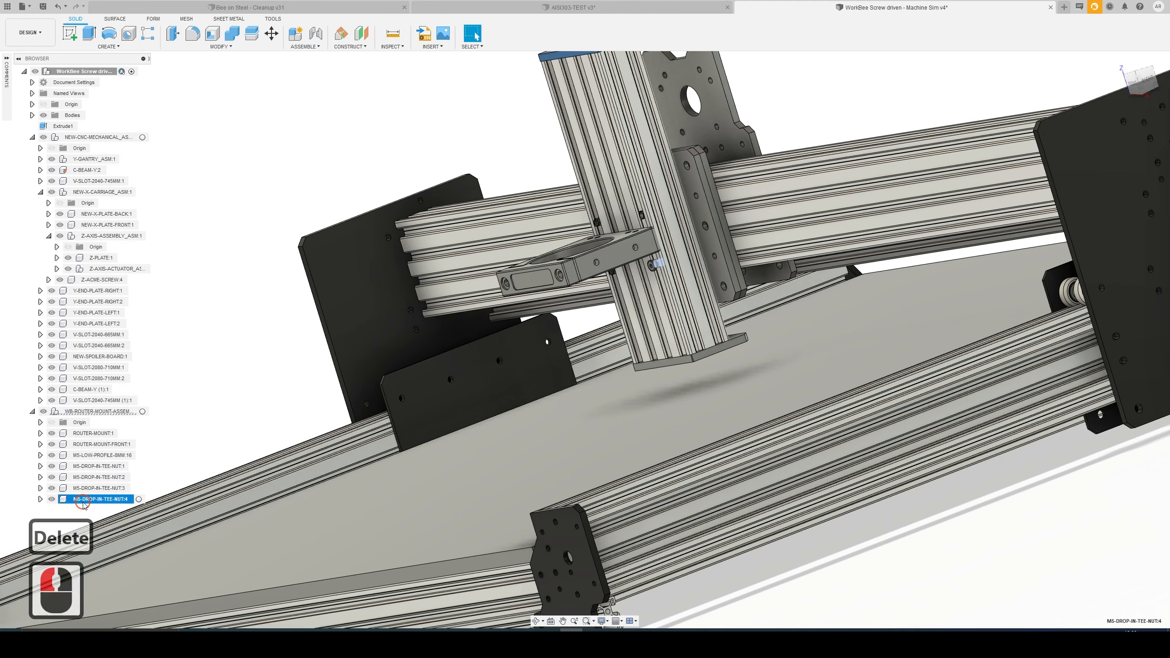
left_click(102, 456, "shift")
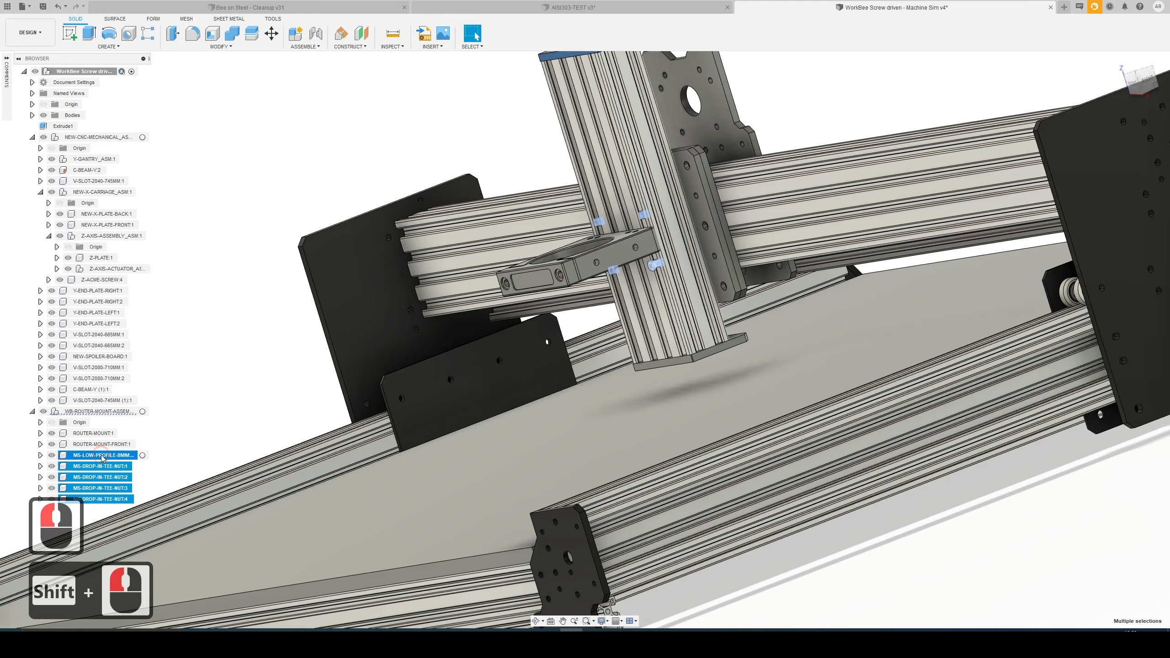
key("Delete")
- Expand the Z-axis actuator assembly and delete its eight M5-LOW-PROFILE screws holding the end mounts
mouse_move(260, 254)
middle_mouse_down("shift")
mouse_move(272, 238)
mouse_move(265, 264)
middle_mouse_up("shift")
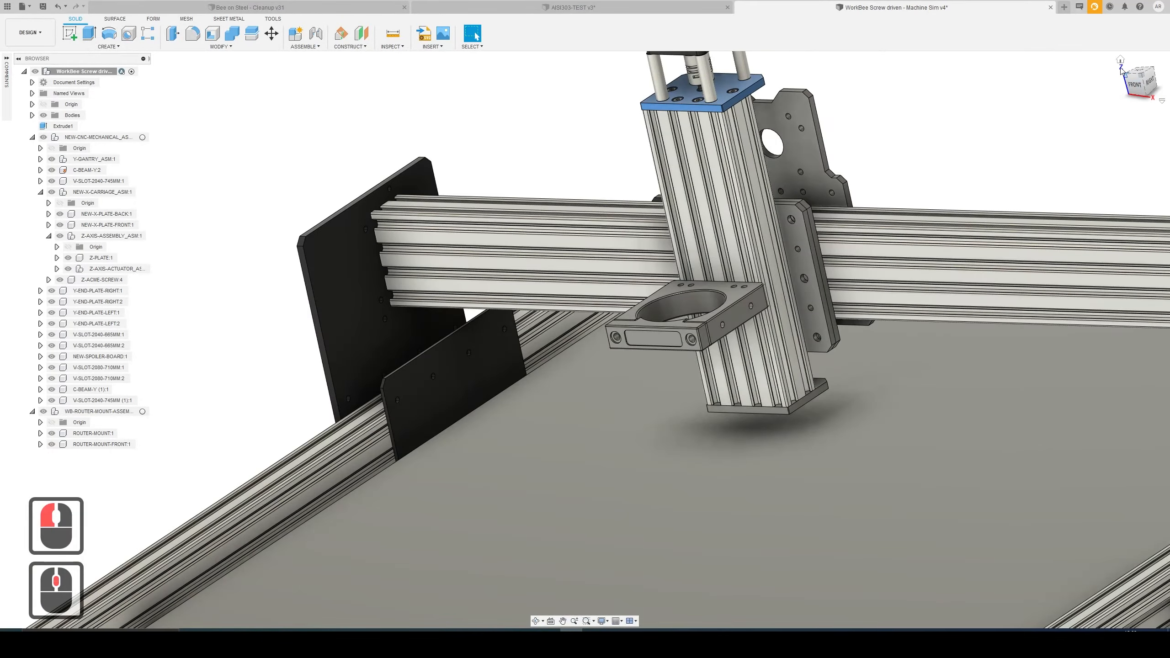
scroll(740, 83, "up", 4)
scroll(739, 83, "up", 4)
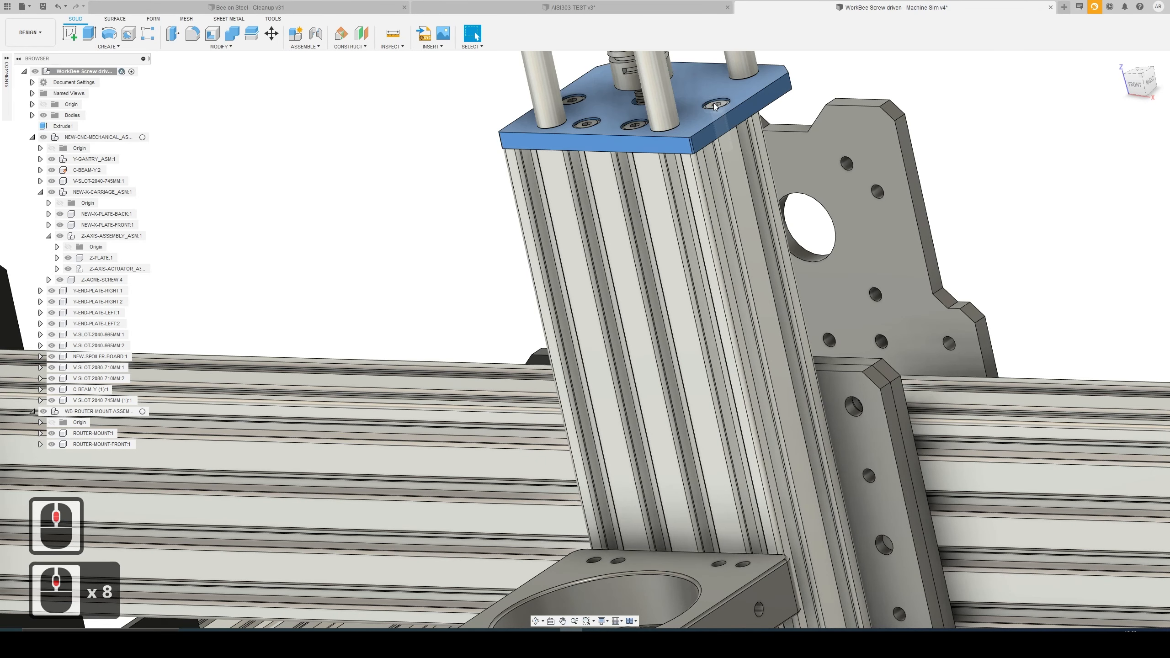
left_click(343, 174)
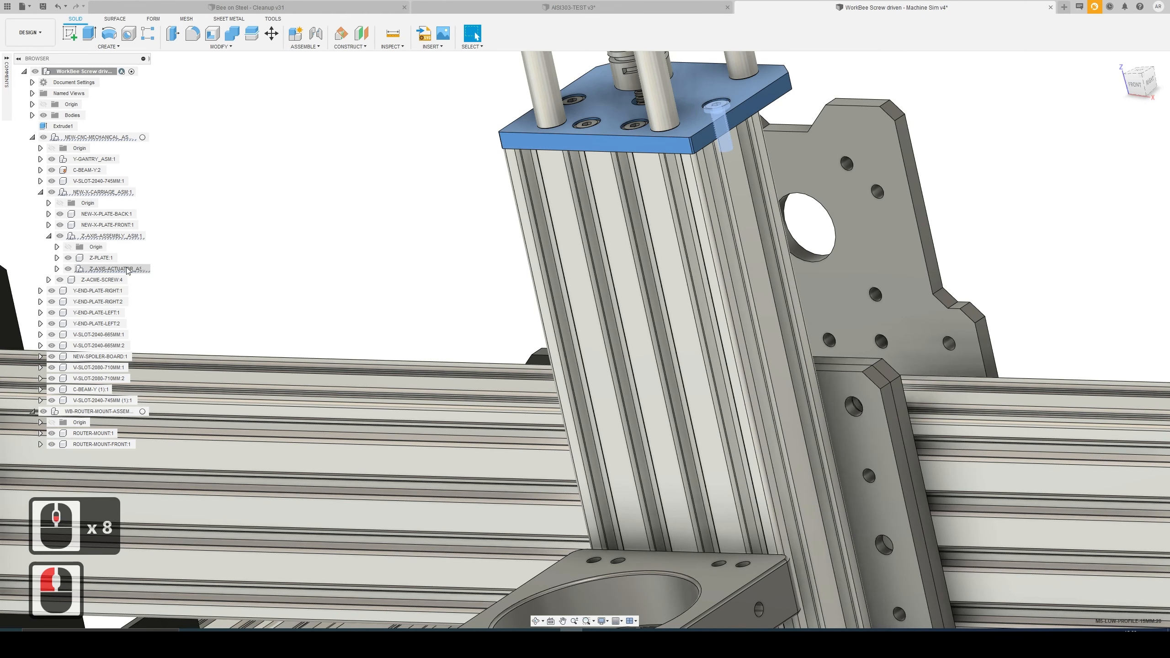
right_click(719, 103)
left_click(727, 345)
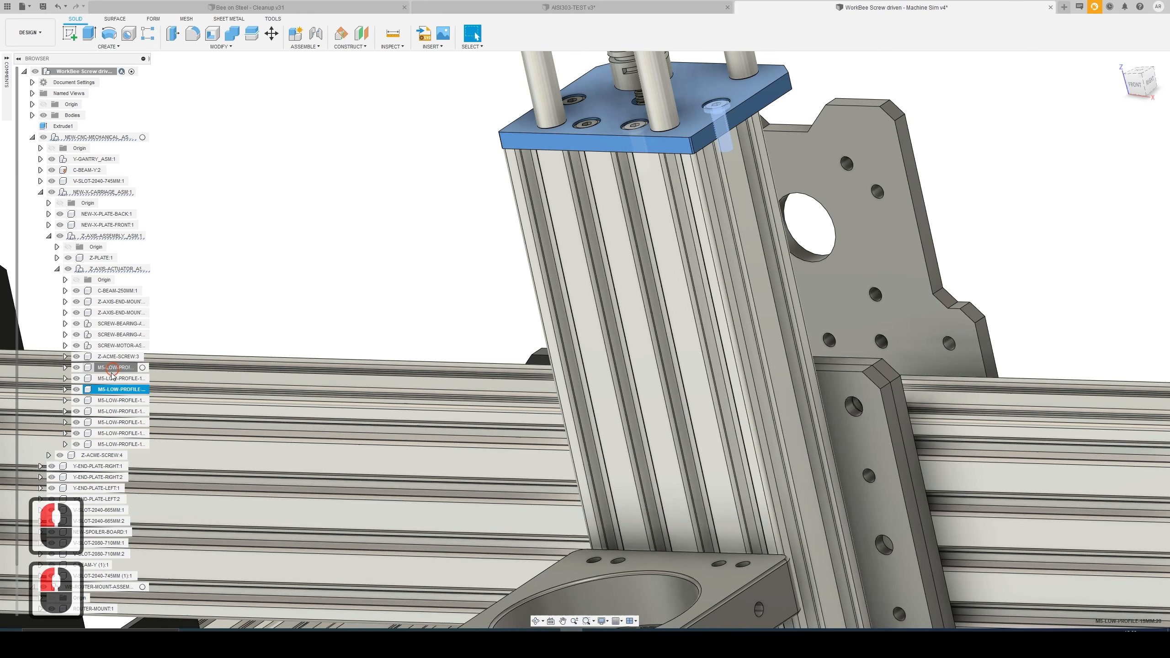
left_click(112, 369)
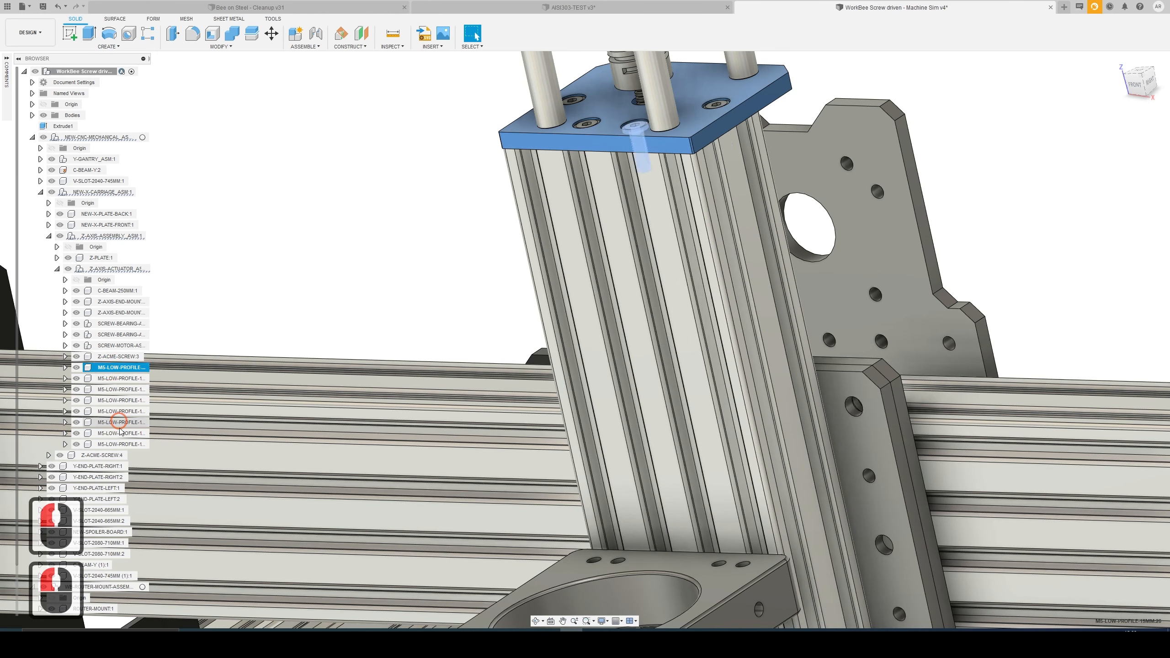
left_click(111, 440, "shift")
left_click(109, 444, "shift")
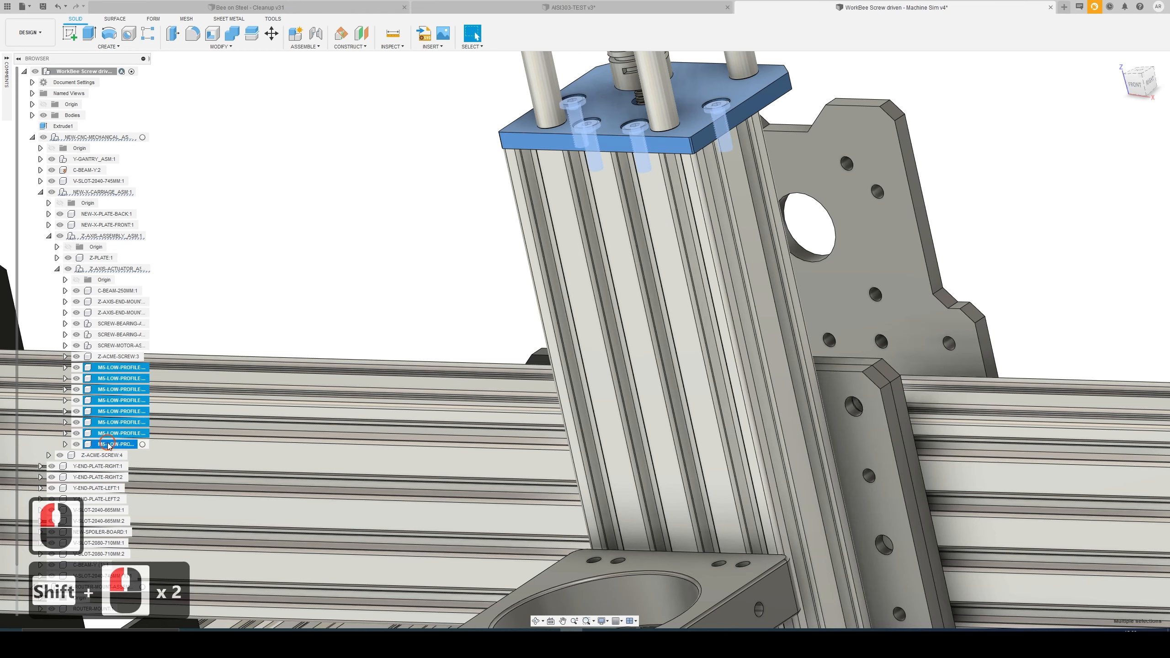
key("Delete")
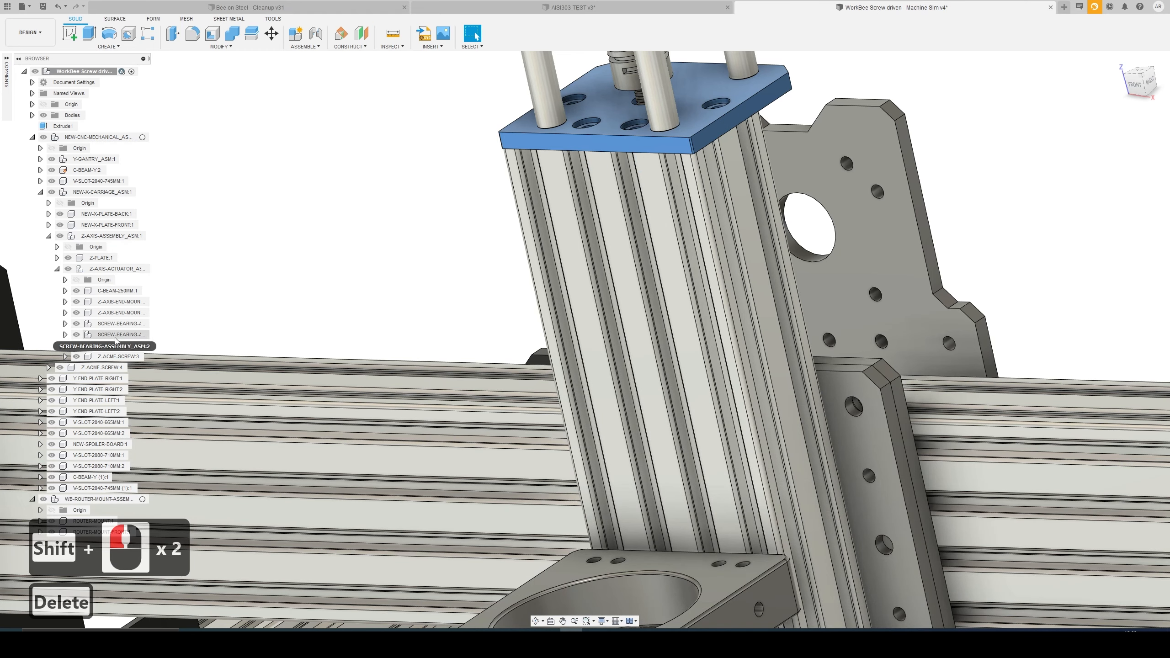
- Delete both SCREW-BEARING assemblies and the Z-ACME-SCREW:3 lead screw from the Z-axis actuator assembly
left_click(115, 335)
left_click(118, 324)
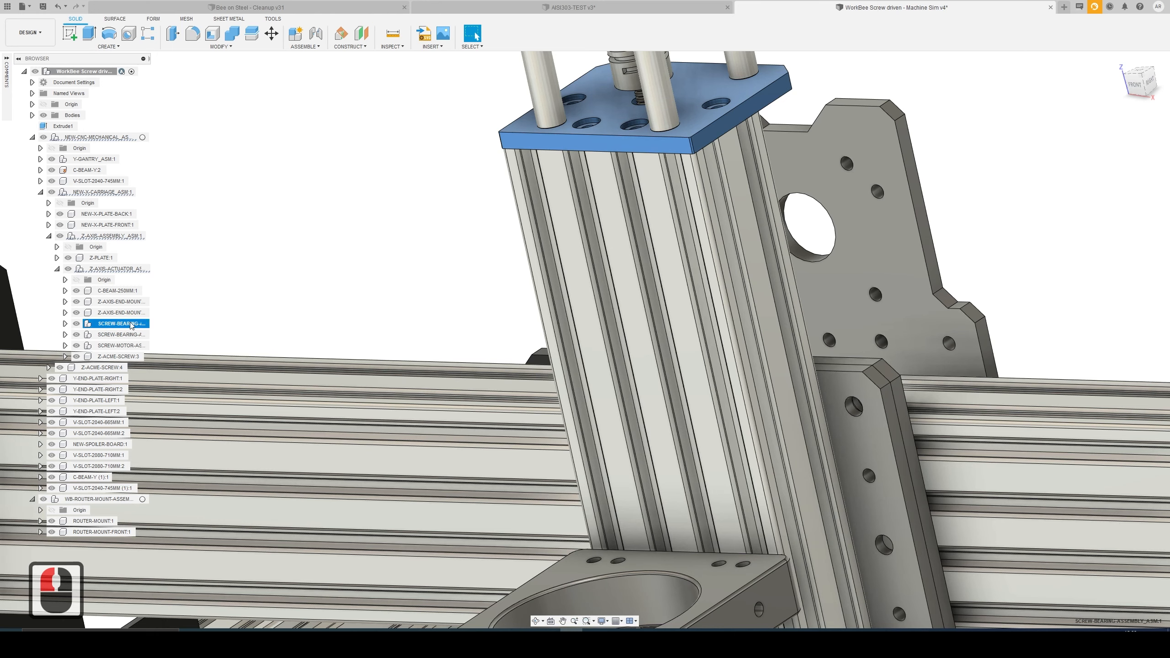
left_click(116, 334, "shift")
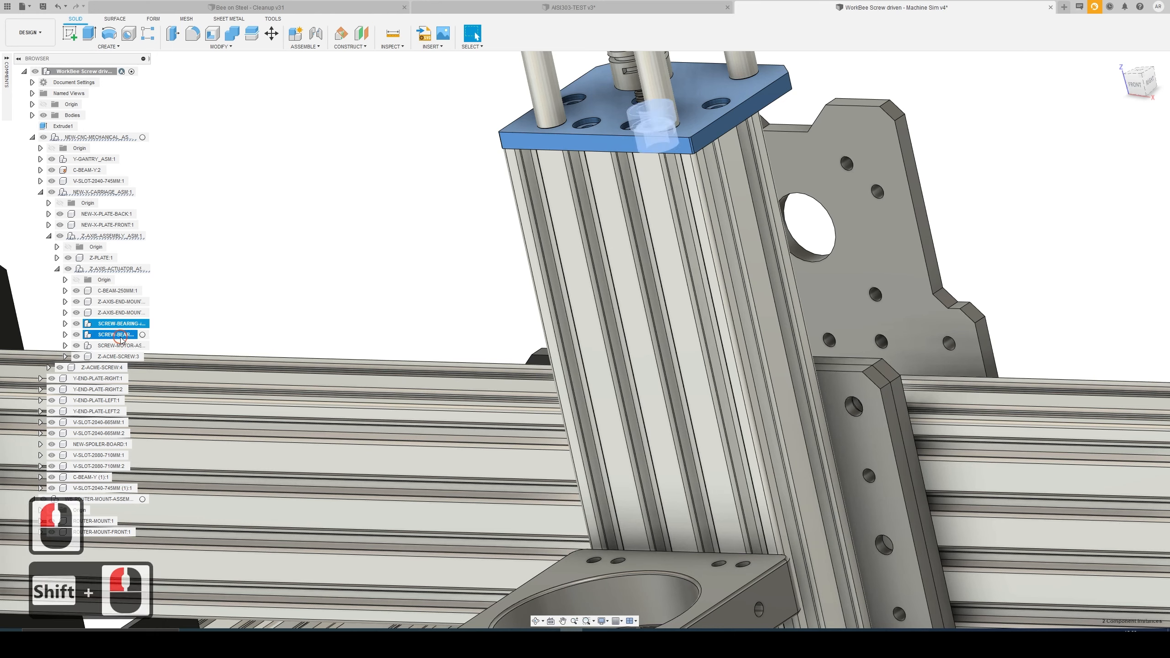
key("Delete")
left_click(121, 336)
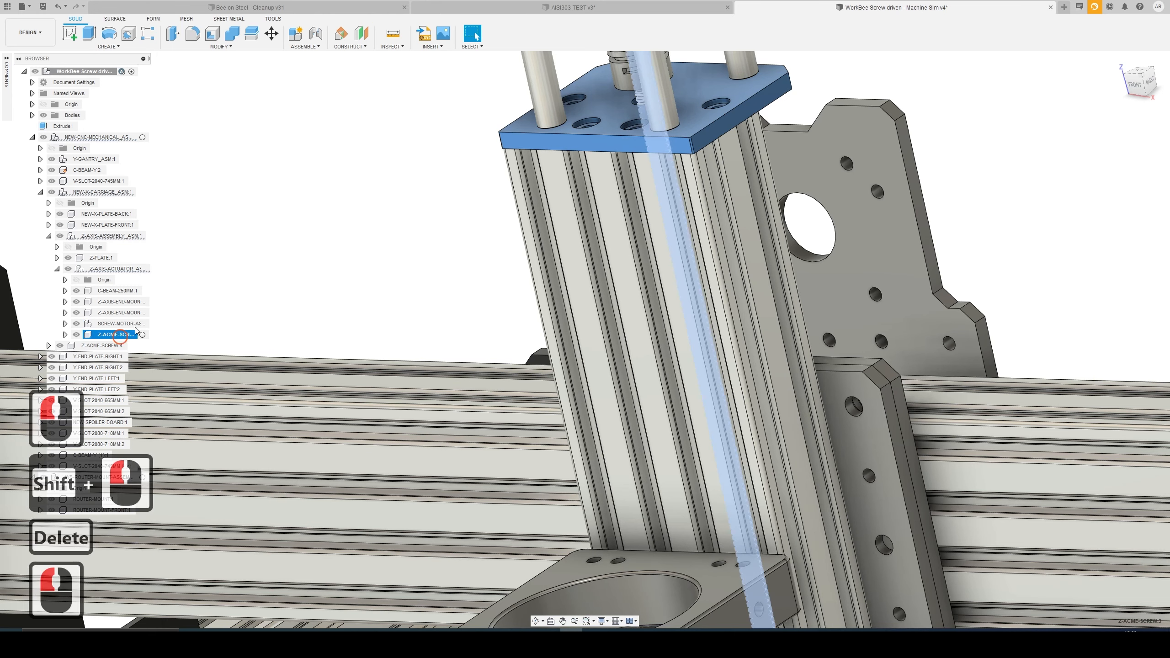
scroll(421, 341, "down", 1)
scroll(421, 341, "down", 5)
key("Delete")
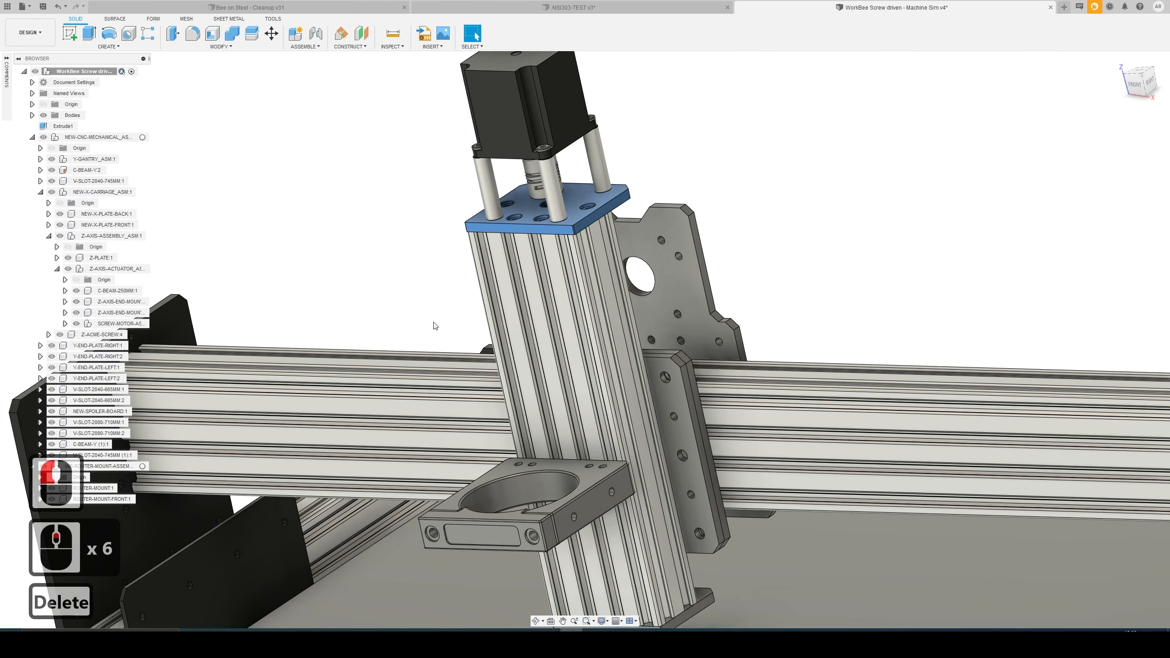
- Delete the flexible coupler between the Z-axis motor and the upper end mount
left_click(503, 266)
middle_click_drag(449, 285, 409, 266)
left_click(586, 191)
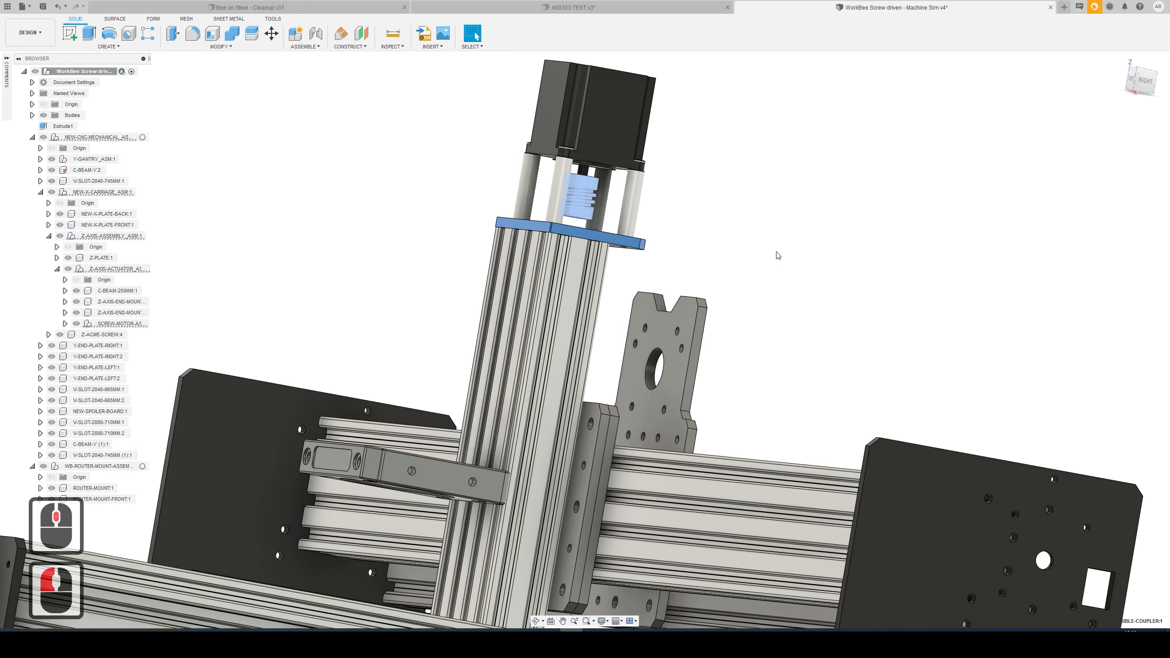
key("Delete")
- From the right side view, select the Z-axis motor with its standoffs and screws above the upper end mount and delete them
left_click(1148, 81)
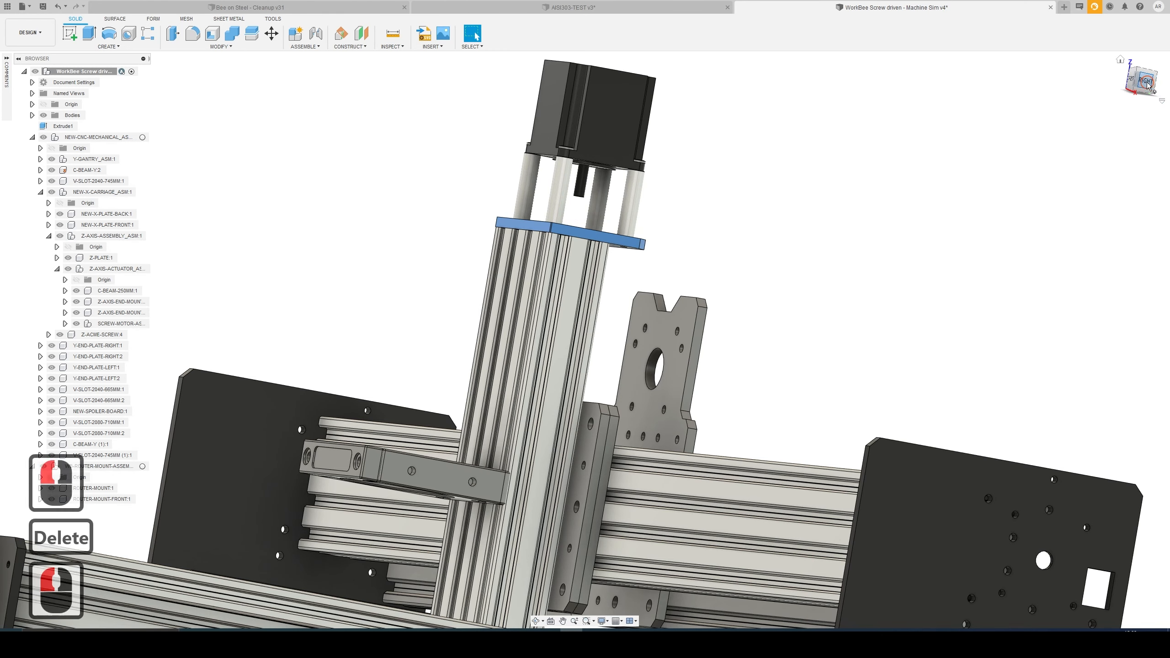
left_click_drag(647, 227, 392, 78)
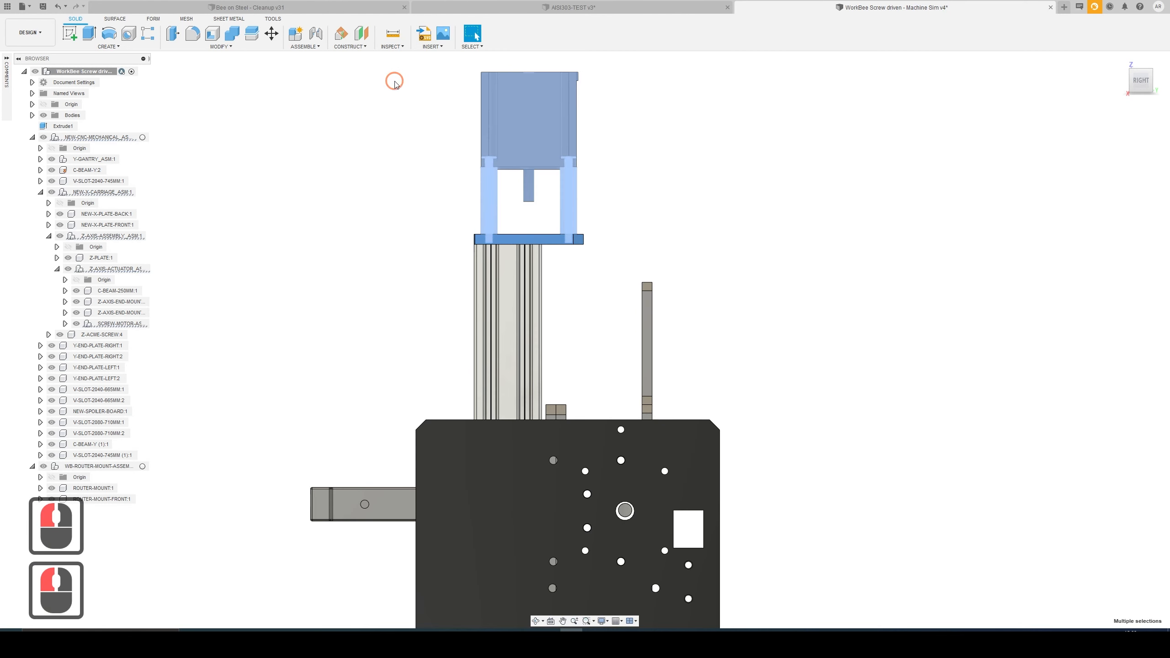
key("Delete")
middle_click_drag(299, 225, 344, 246, "shift")
scroll(326, 325, "down", 5)
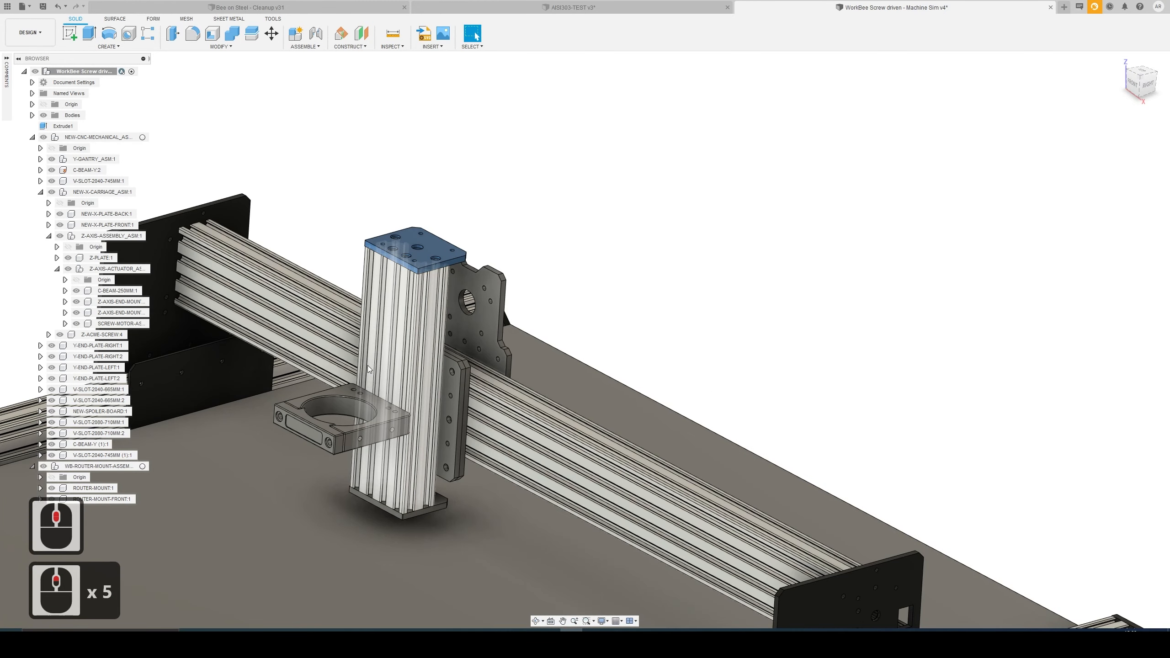
middle_click_drag(374, 429, 535, 304)
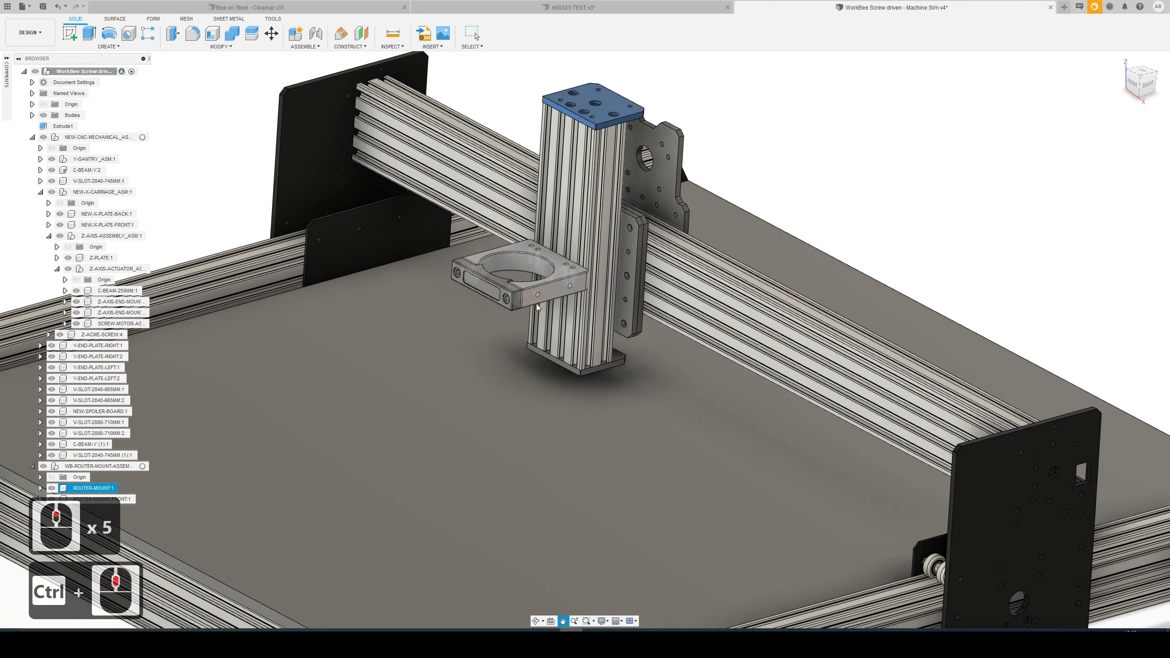
- Examine the simplified machine from above and below, temporarily hiding the spoiler board to check the underside of the Z-axis
scroll(351, 439, "down", 4)
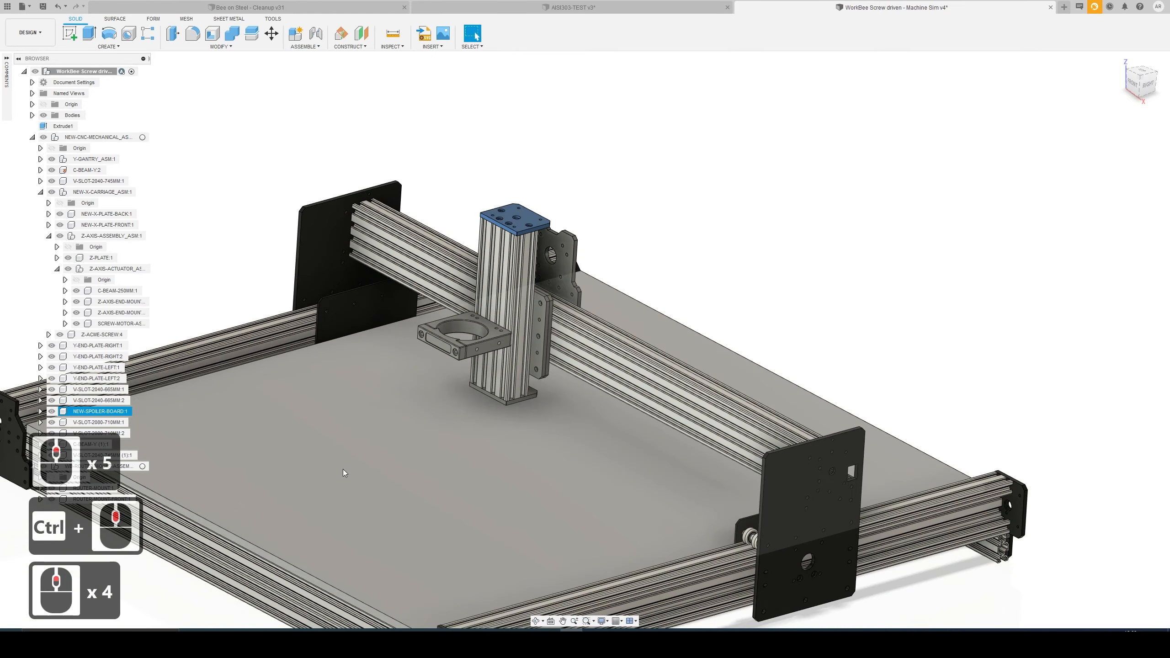
mouse_move(343, 469)
middle_mouse_down("shift")
mouse_move(340, 449)
mouse_move(374, 446)
mouse_move(387, 457)
mouse_move(361, 453)
mouse_move(342, 470)
mouse_move(358, 481)
middle_mouse_up("shift")
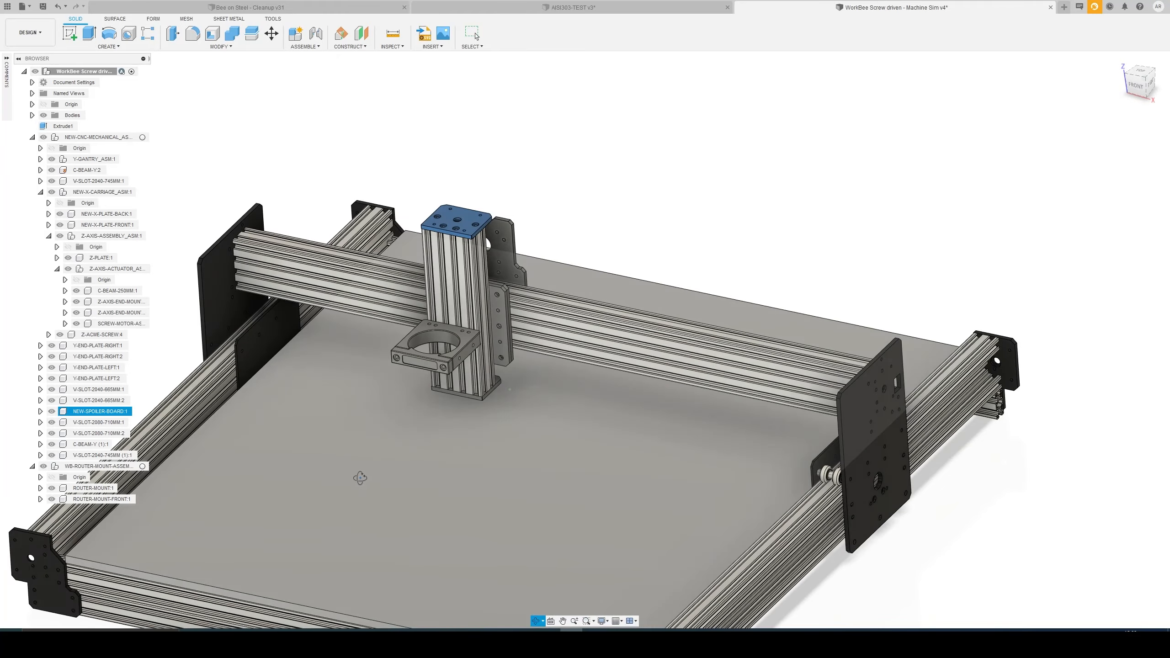
left_click(606, 227)
middle_click_drag(607, 226, 356, 441, "shift")
left_click(360, 443)
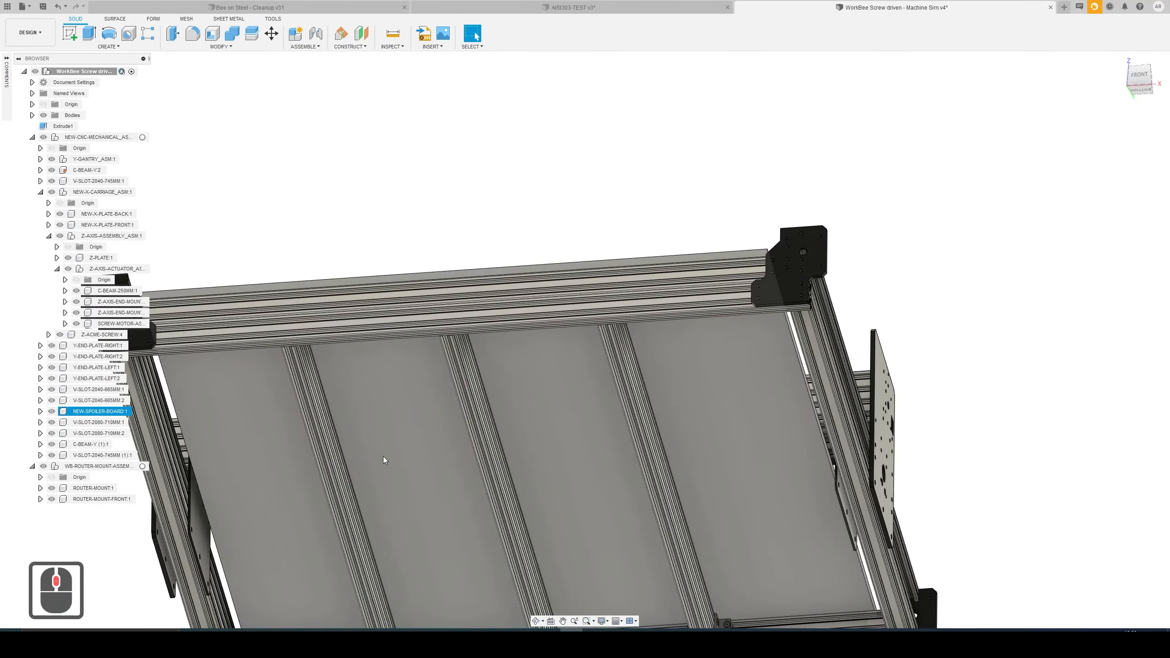
key("v")
middle_click_drag(405, 496, 462, 405, "ctrl")
scroll(474, 375, "up", 4)
scroll(477, 359, "up", 7)
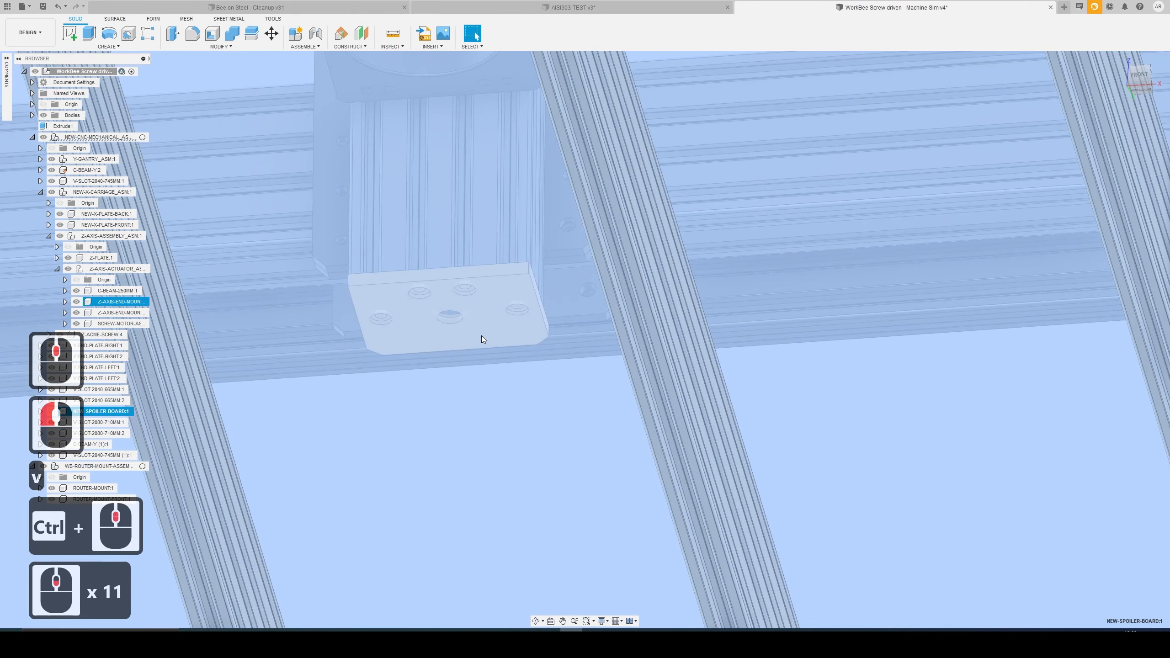
key("v")
scroll(524, 475, "down", 9)
middle_click_drag(558, 335, 516, 465)
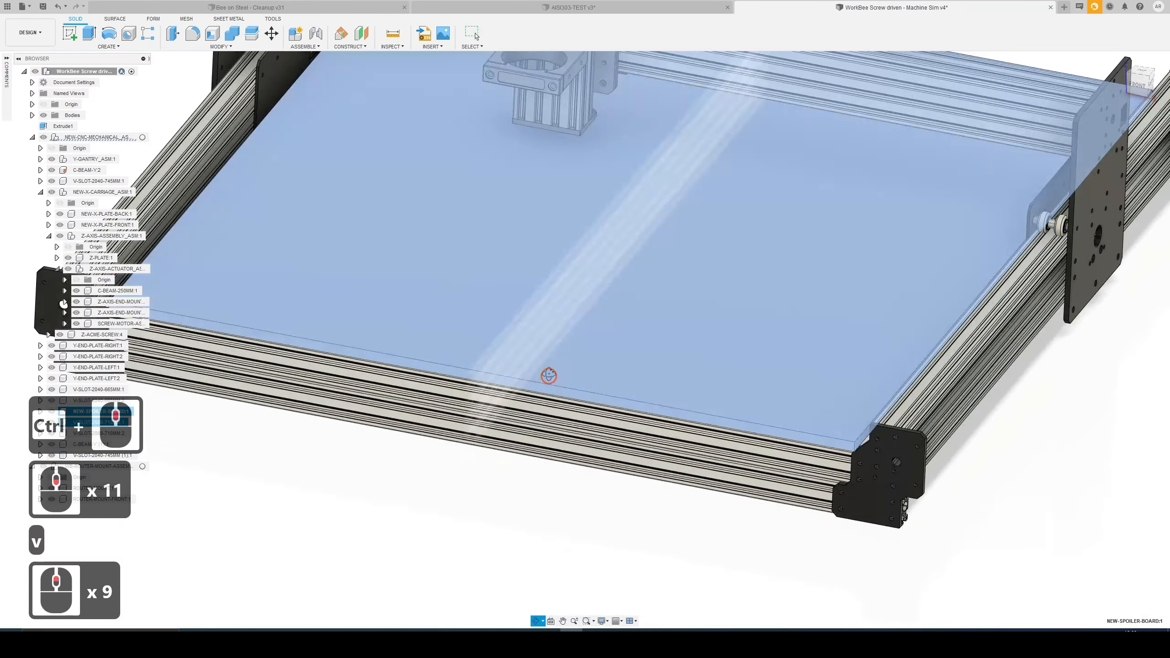
- Return to the home view and save the design with a version description stating that unnecessary parts are deleted
left_click(1120, 60)
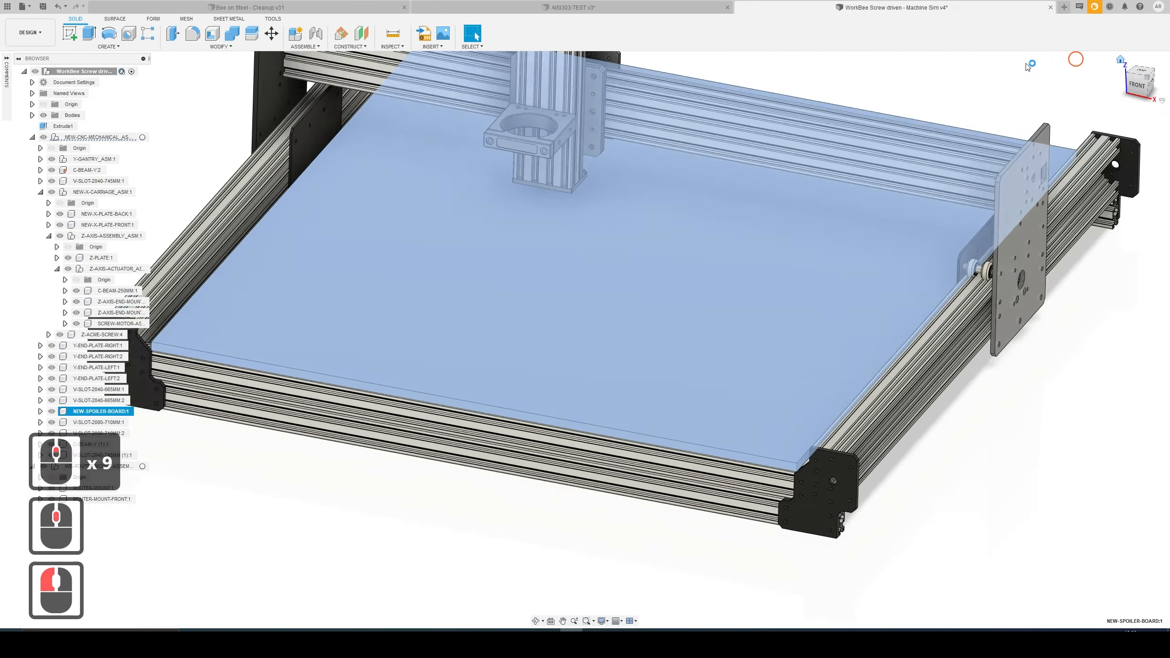
left_click(747, 164)
key("ctrl+s")
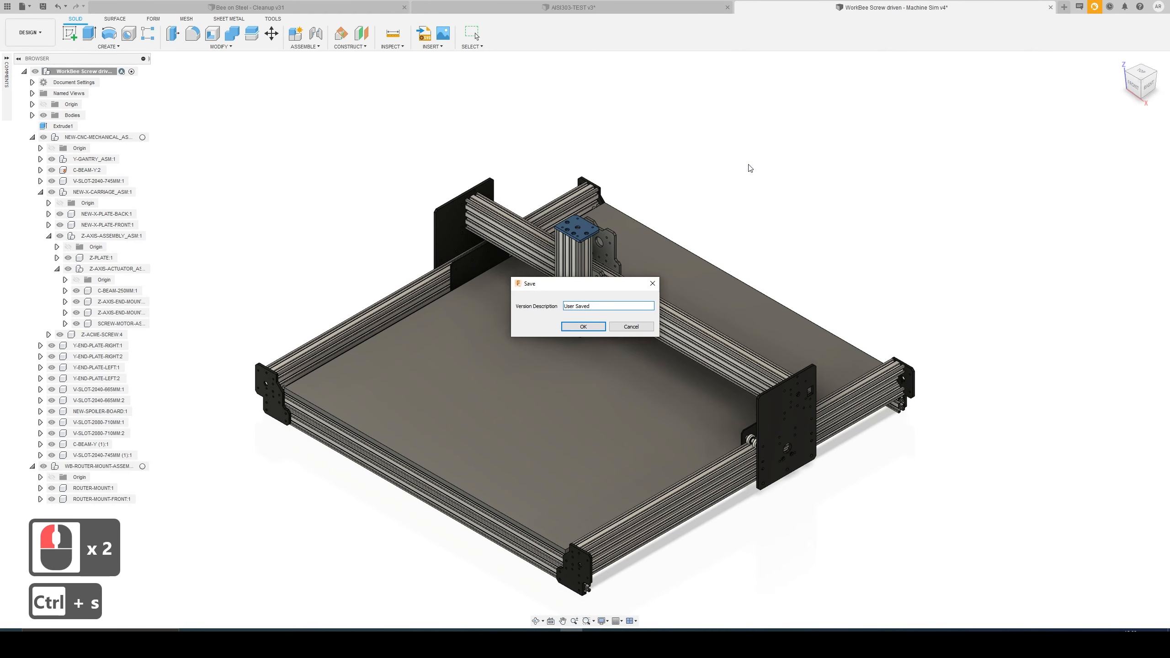
key("shift")
key("shift")
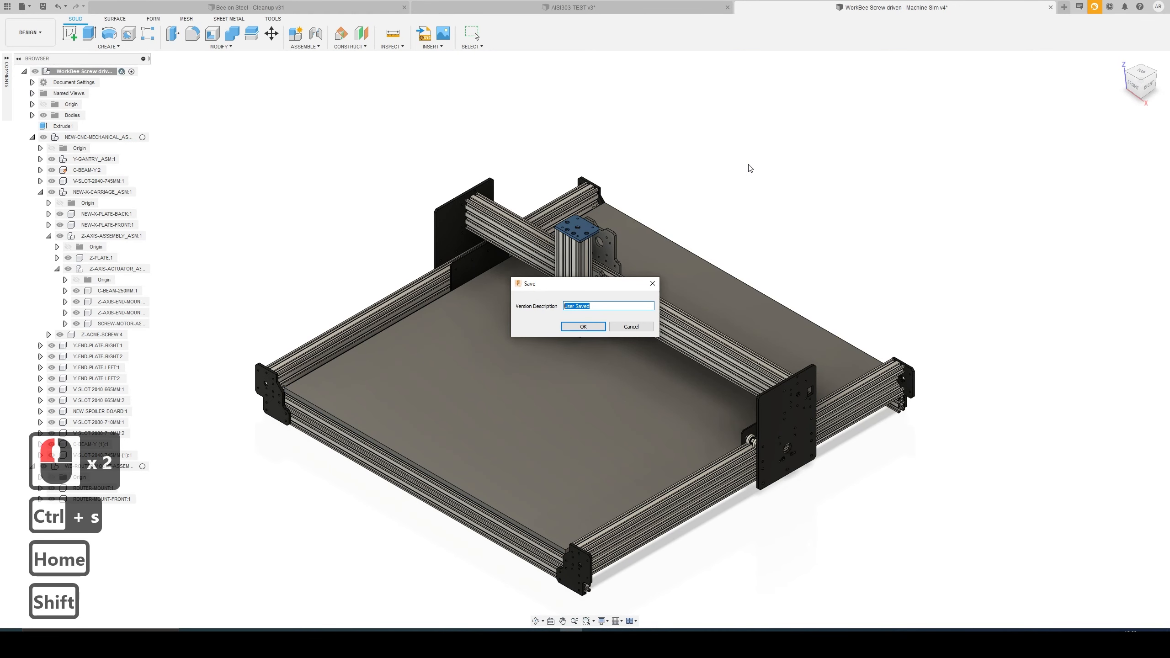
type("Delete unec")
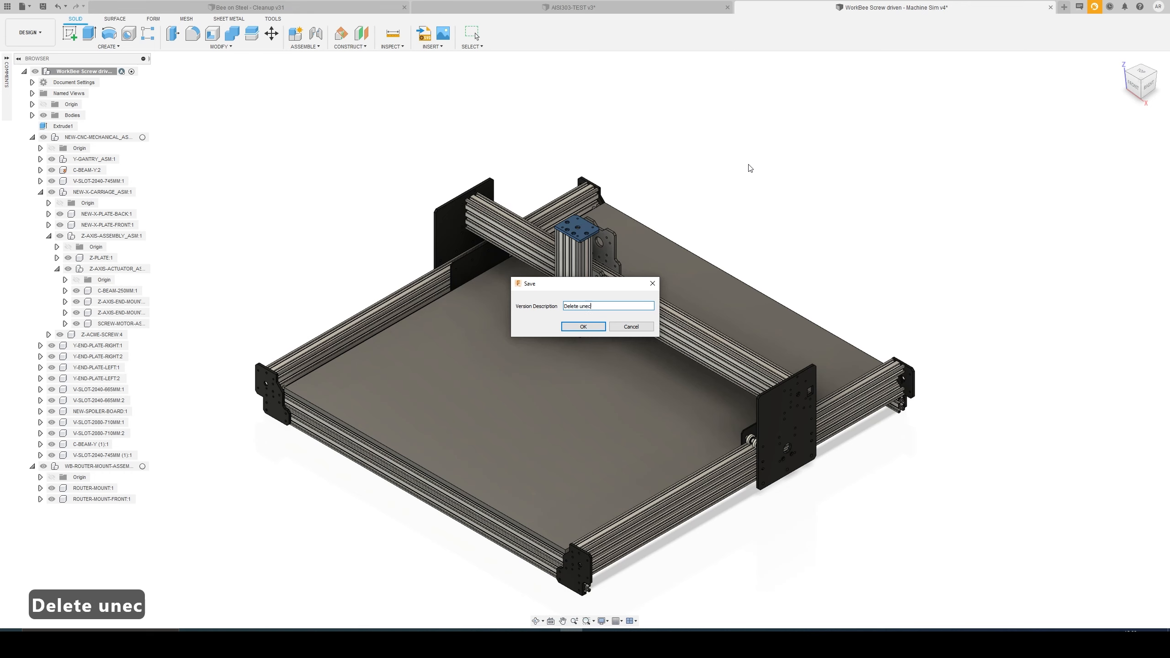
type("ry parts")
key("Return")
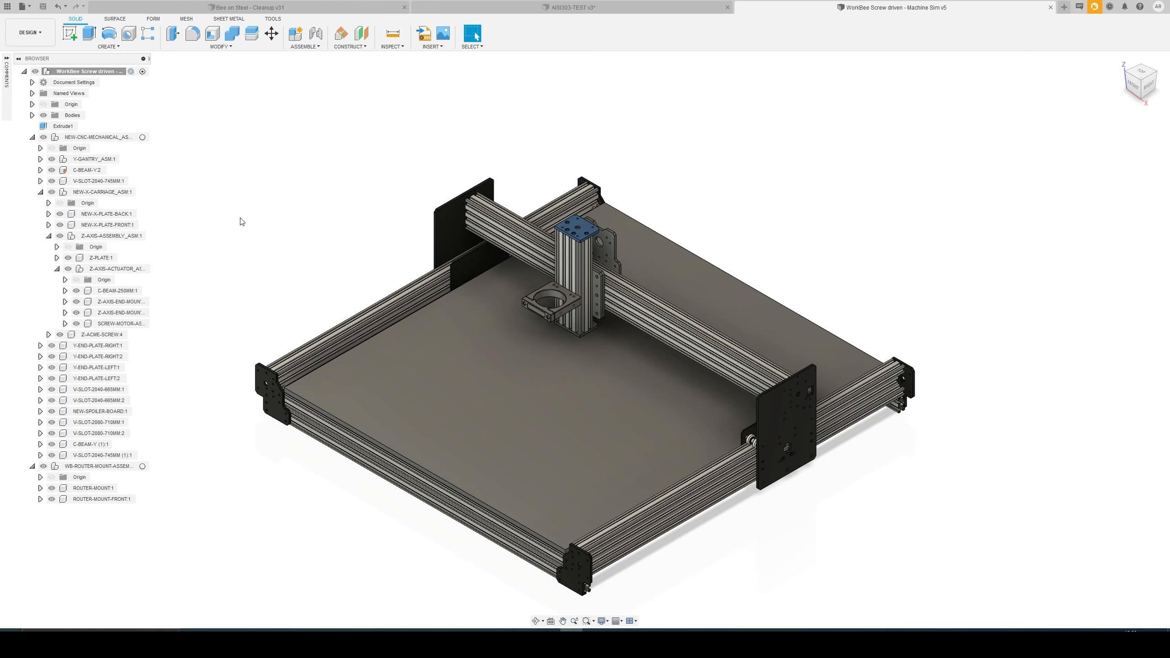
- Check which parts of the machine belong to Y-GANTRY_ASM and C-BEAM-Y:2
middle_click_drag(511, 240, 553, 237, "shift")
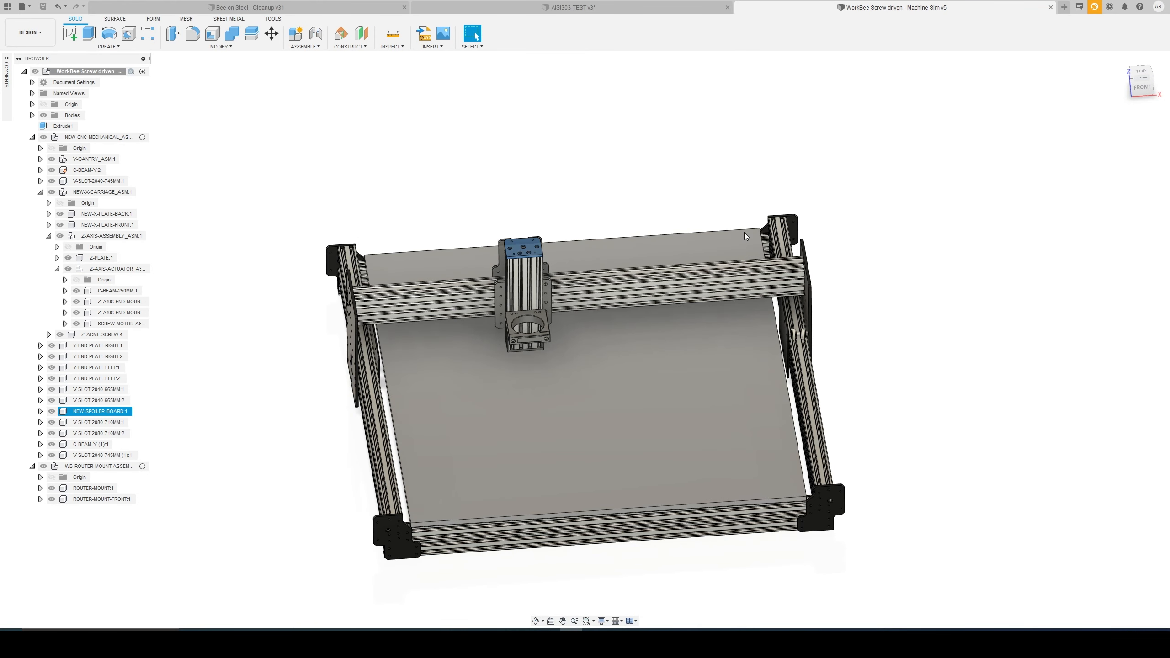
left_click(316, 239)
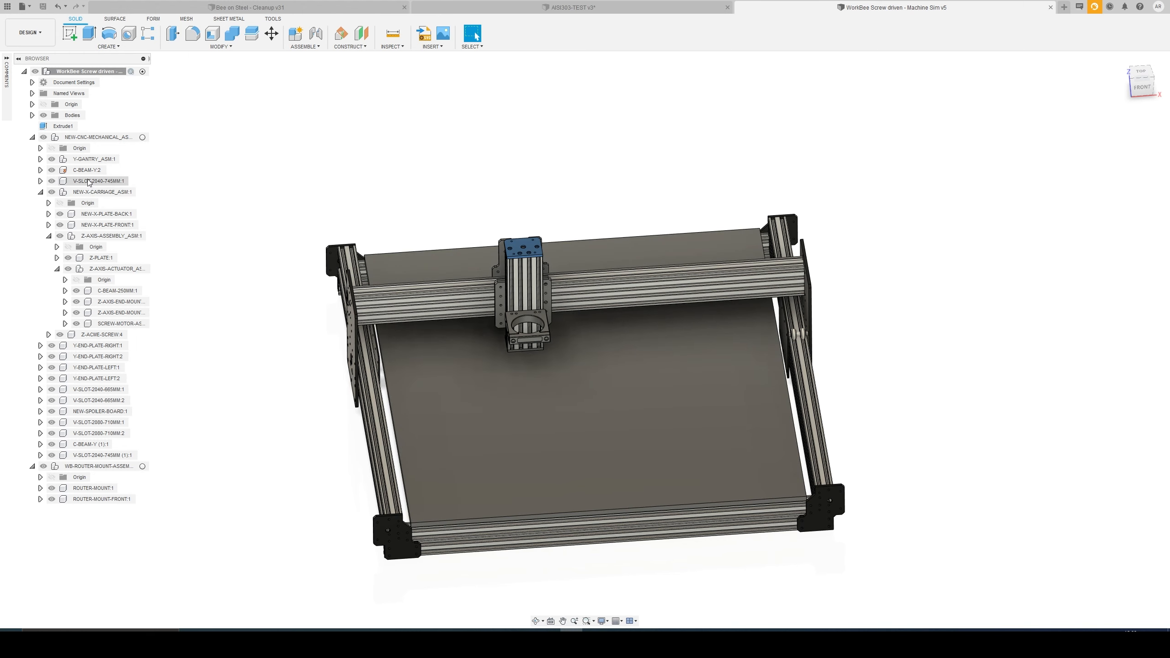
left_click(102, 138)
left_click(91, 160)
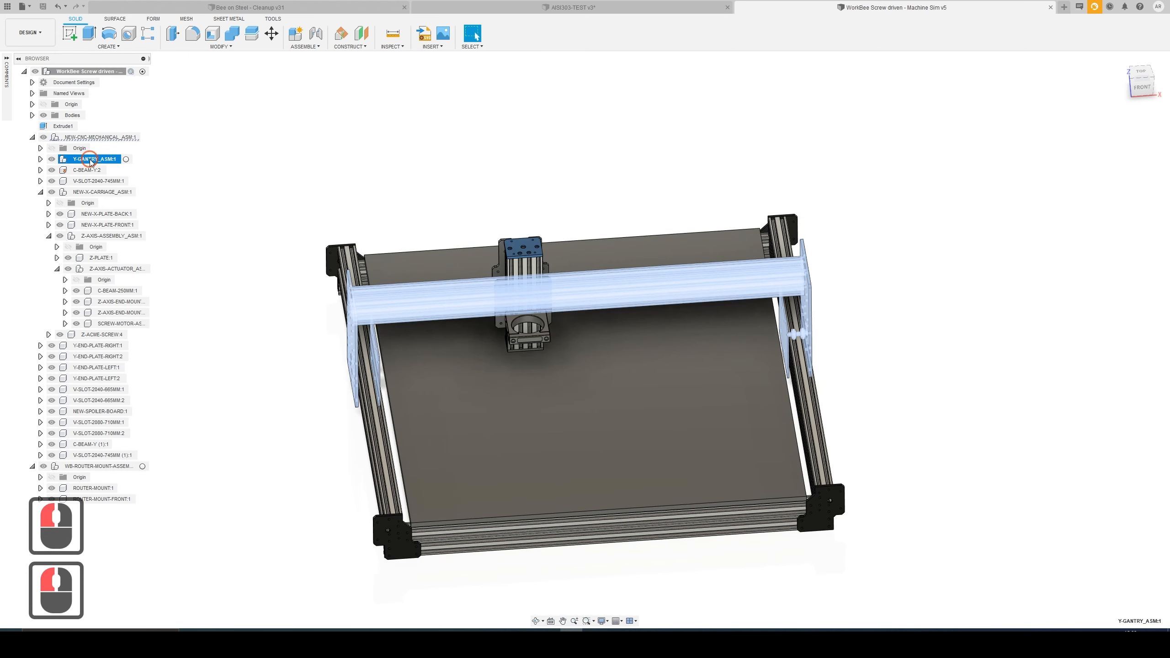
left_click(80, 172)
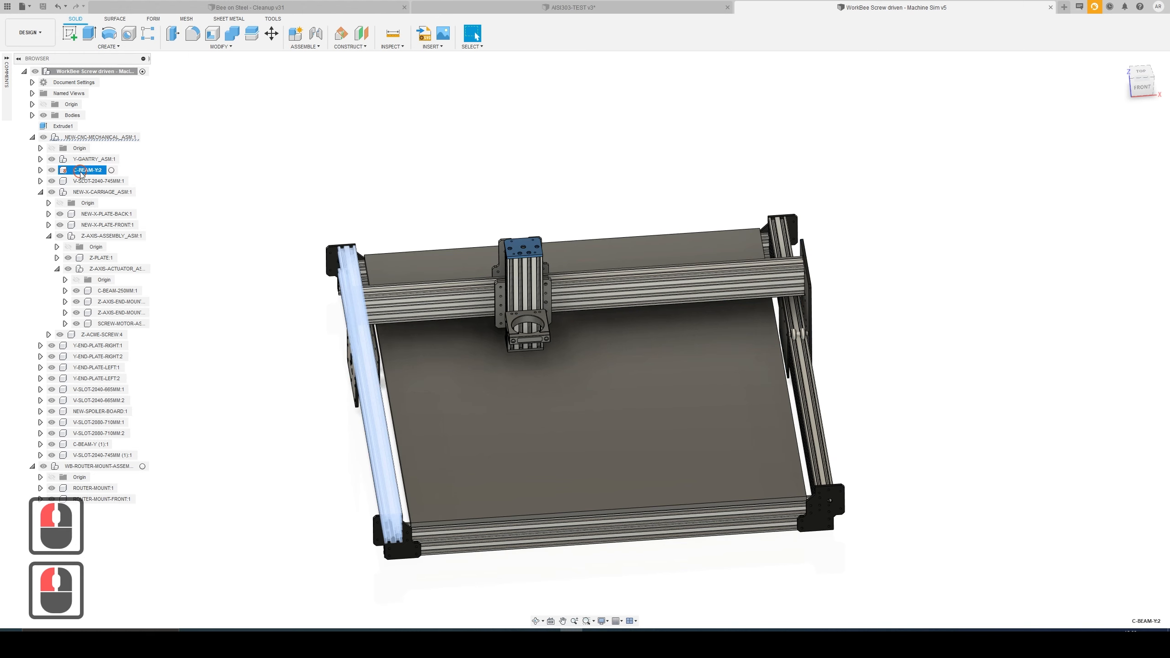
- Move the Y gantry, X carriage and router mount assemblies together by -275 mm in Y, with the pivot on the rear gantry beam
left_click(93, 160)
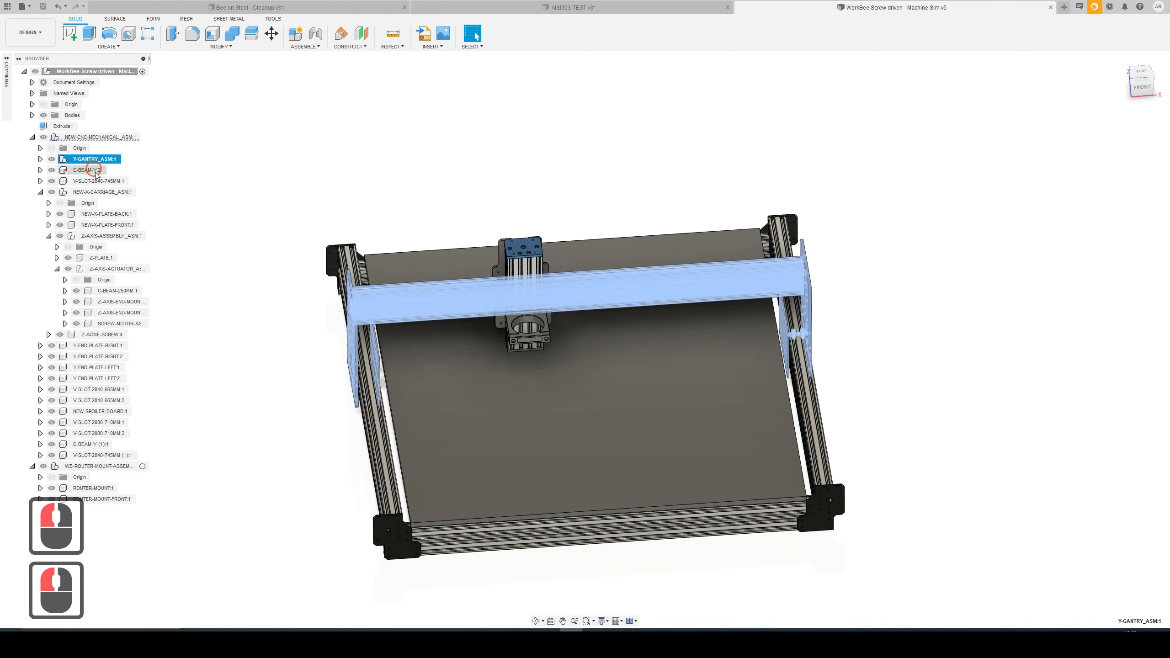
left_click(96, 192, "ctrl")
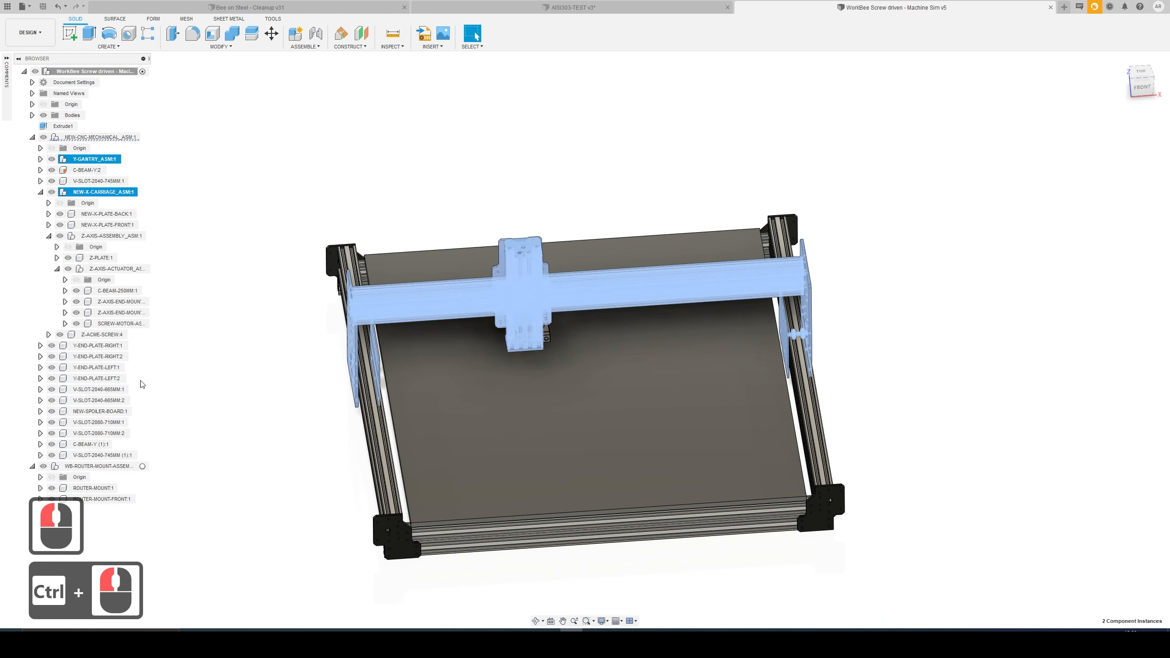
left_click(105, 487, "ctrl")
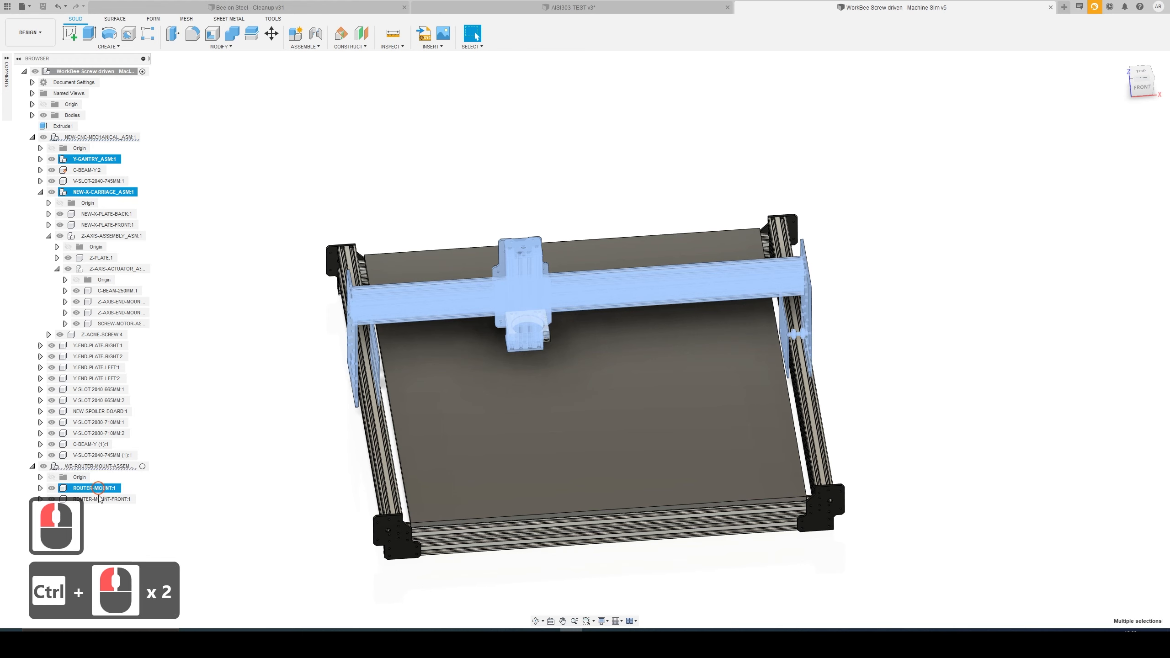
left_click(96, 467, "ctrl")
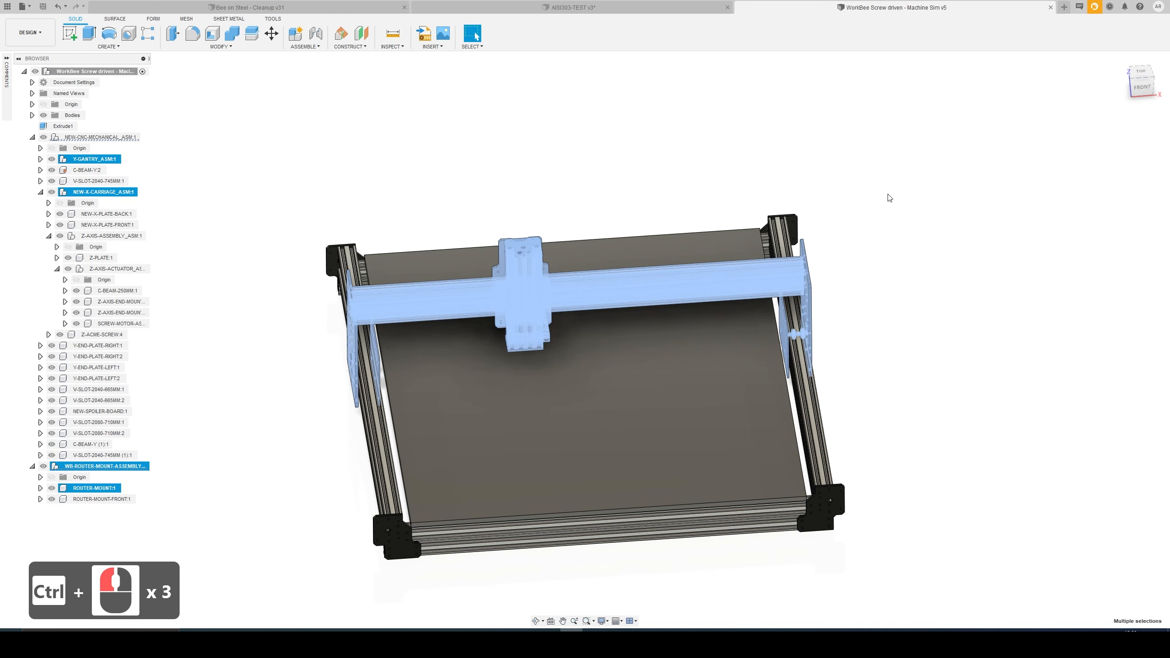
left_click(1139, 74)
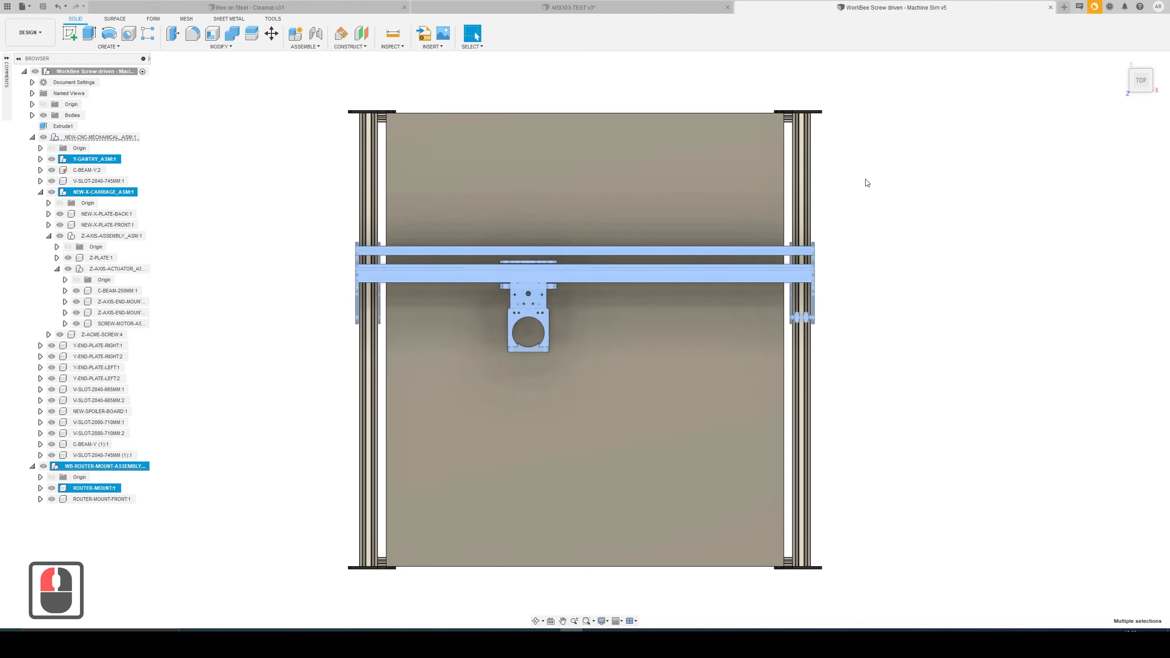
key("m")
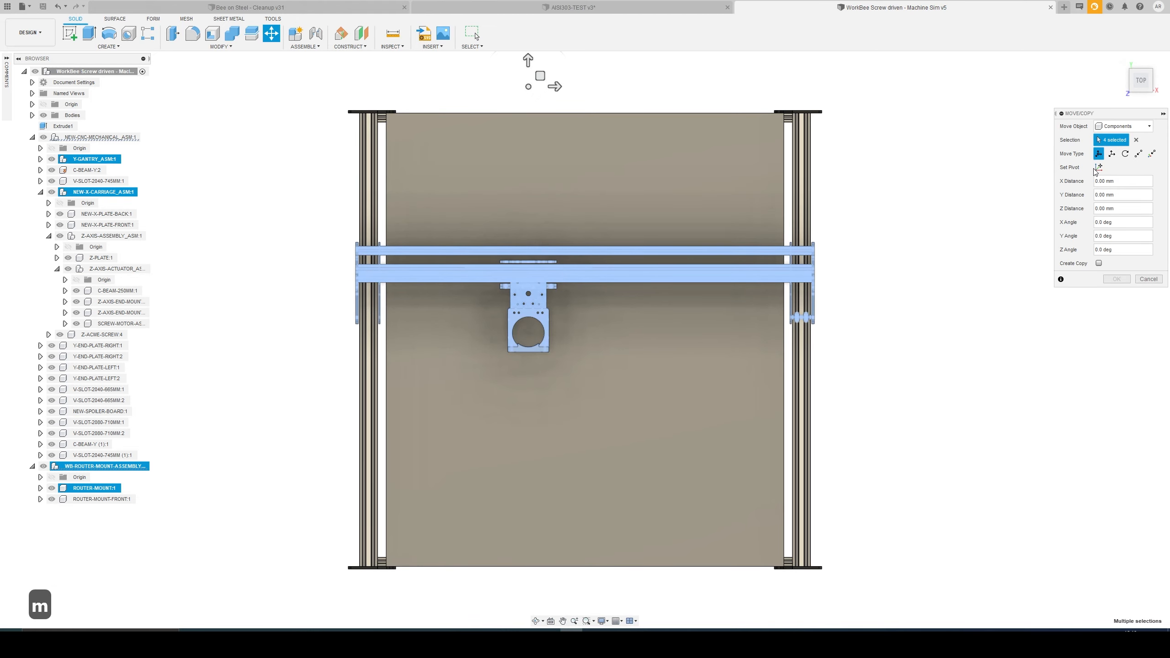
left_click(1099, 167)
left_click(609, 249)
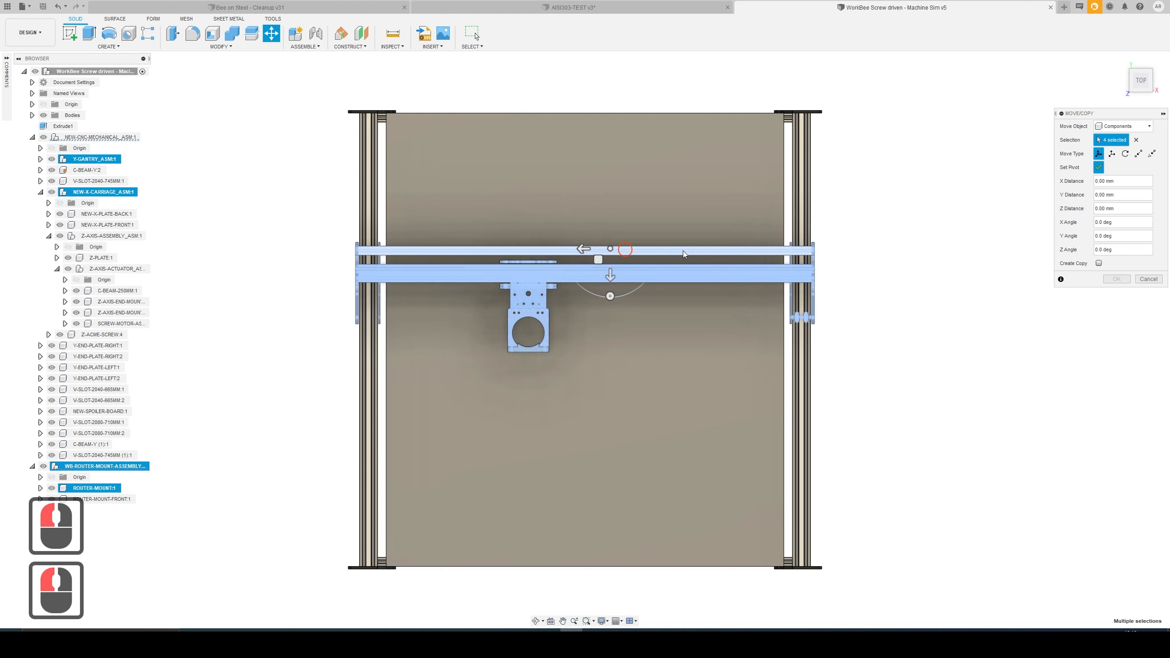
left_click(1098, 168)
left_click_drag(609, 275, 631, 159)
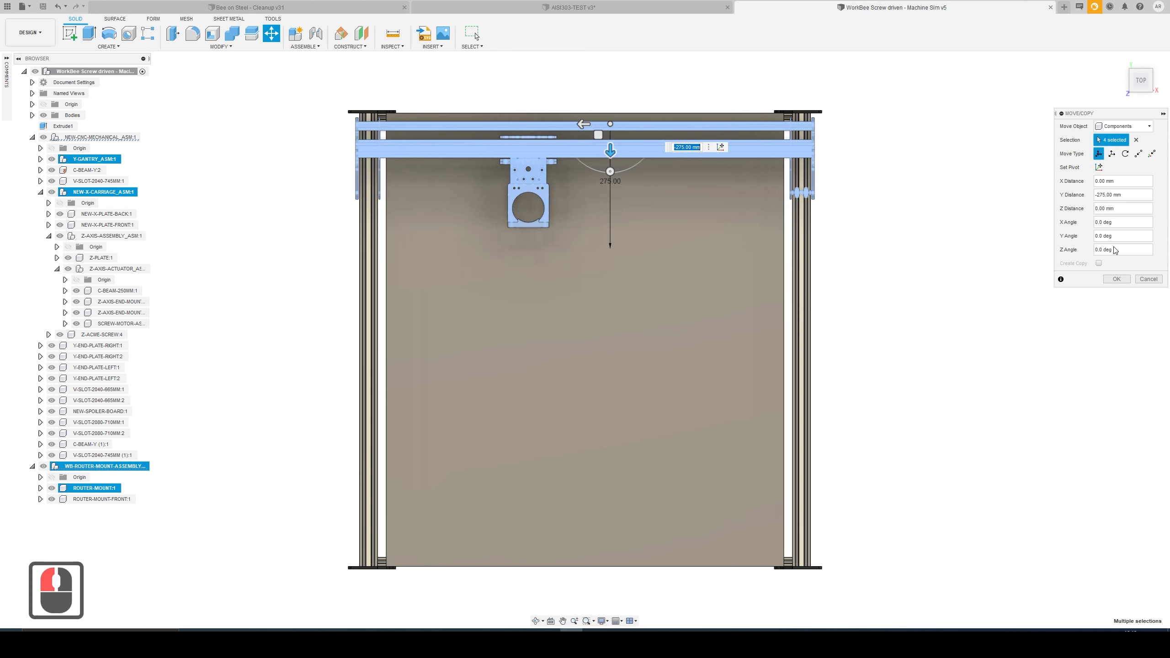
left_click(1118, 279)
- Identify the carriage's Z-plate and the assembly it belongs to in the component tree
middle_click_drag(859, 238, 862, 220, "shift")
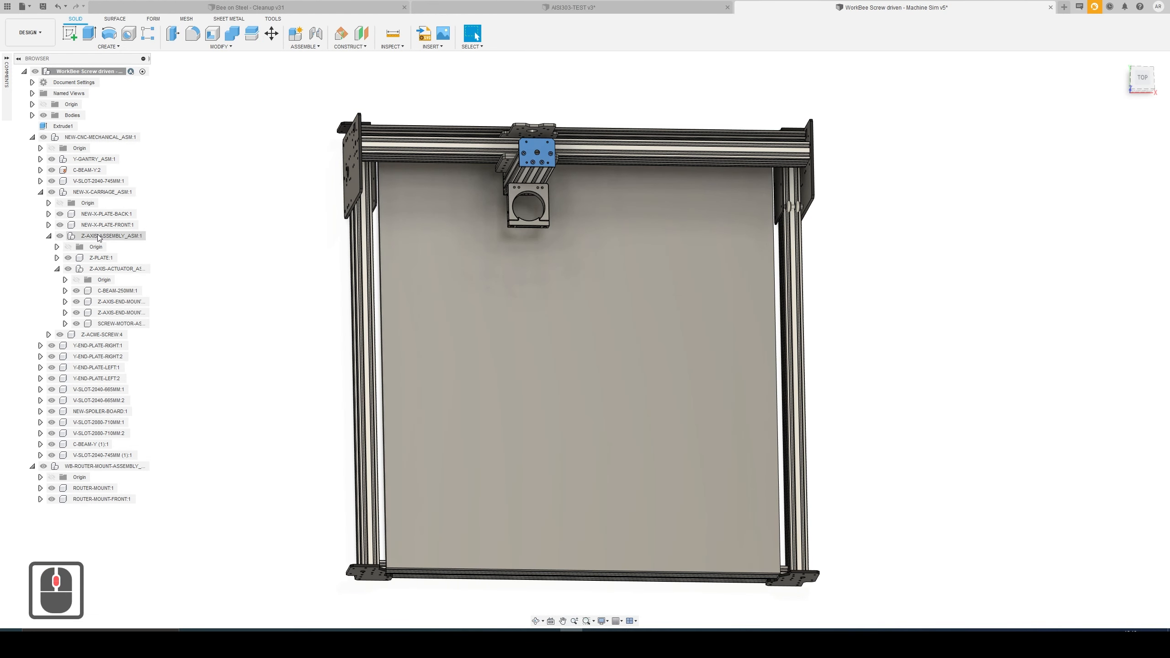
left_click(528, 177)
left_click(508, 164)
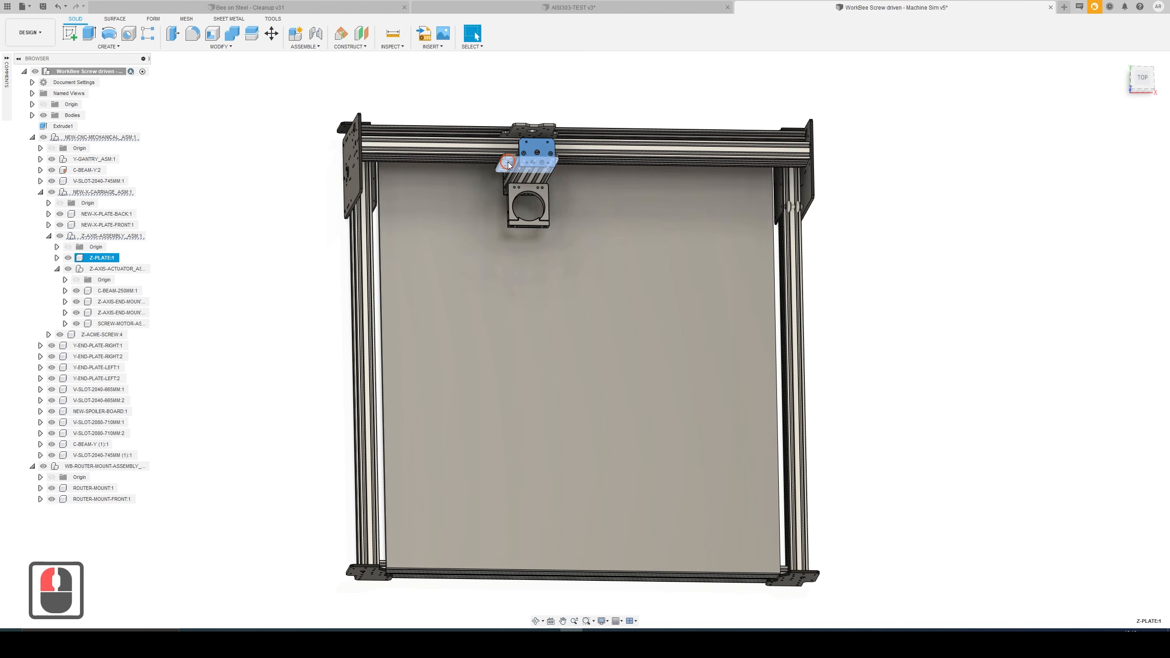
- In the top view, move the X carriage and router mount assemblies together 500 mm in X, with the pivot on the Z-axis end mount's edge
left_click(115, 195)
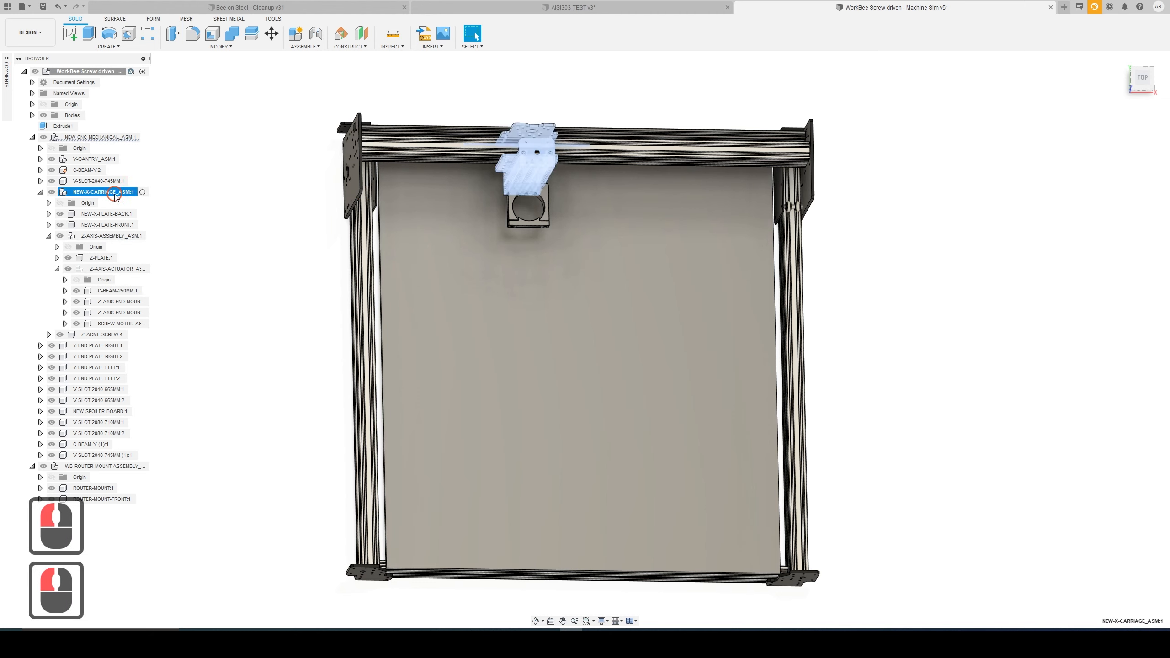
left_click(99, 466, "ctrl")
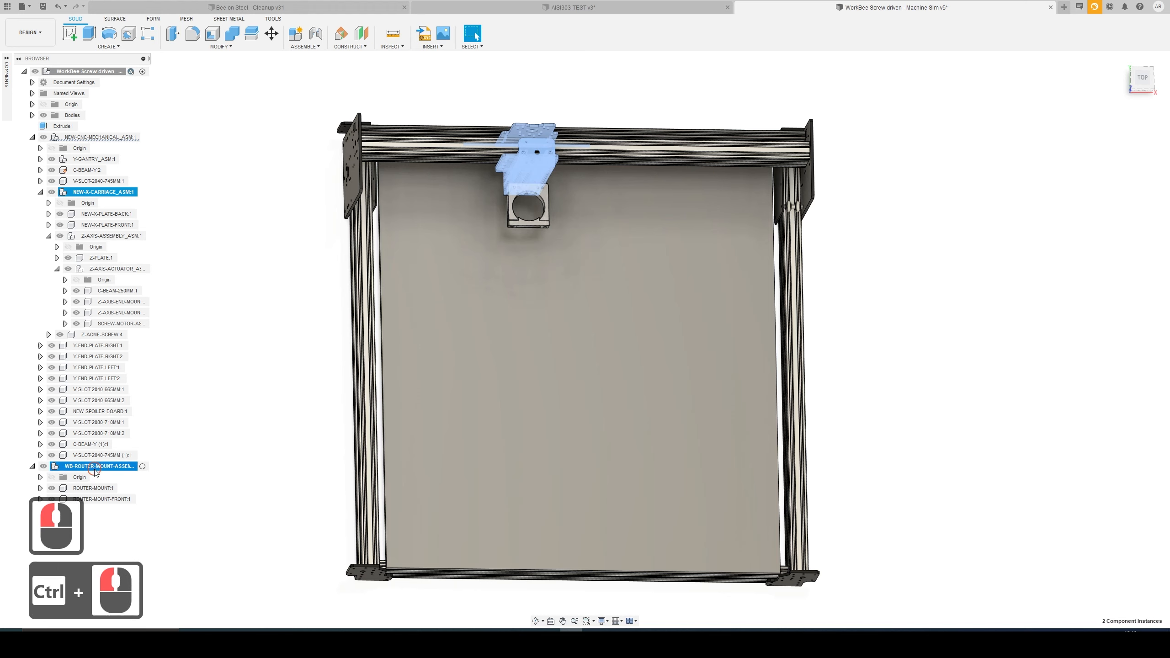
left_click(1142, 77)
scroll(563, 145, "up", 6)
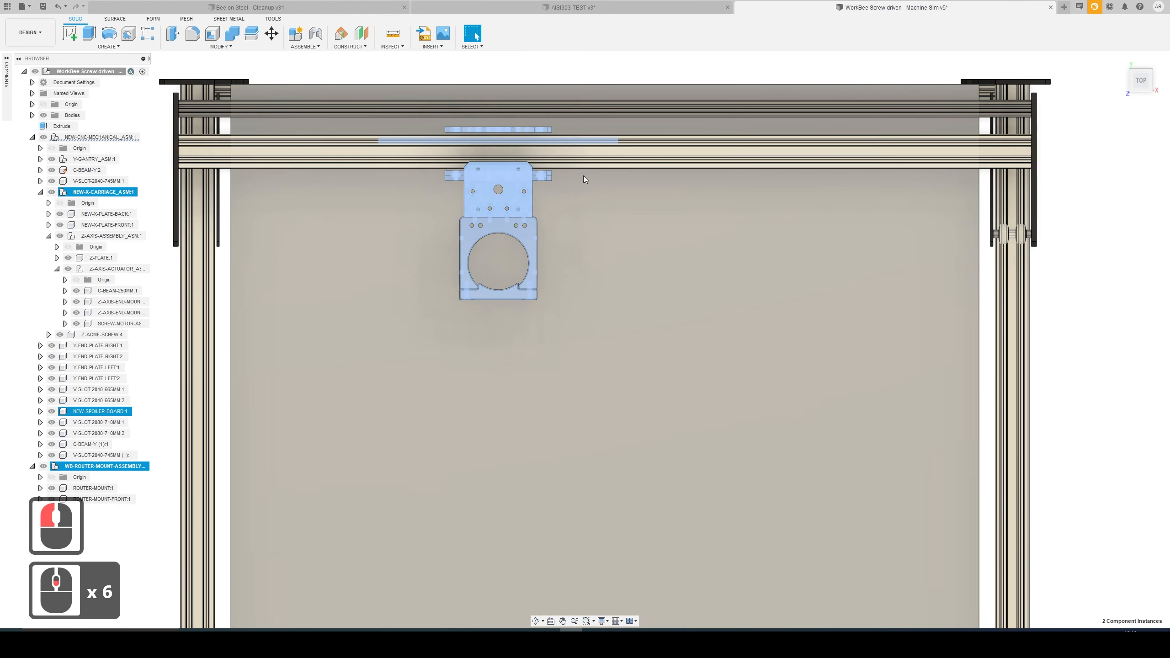
key("m")
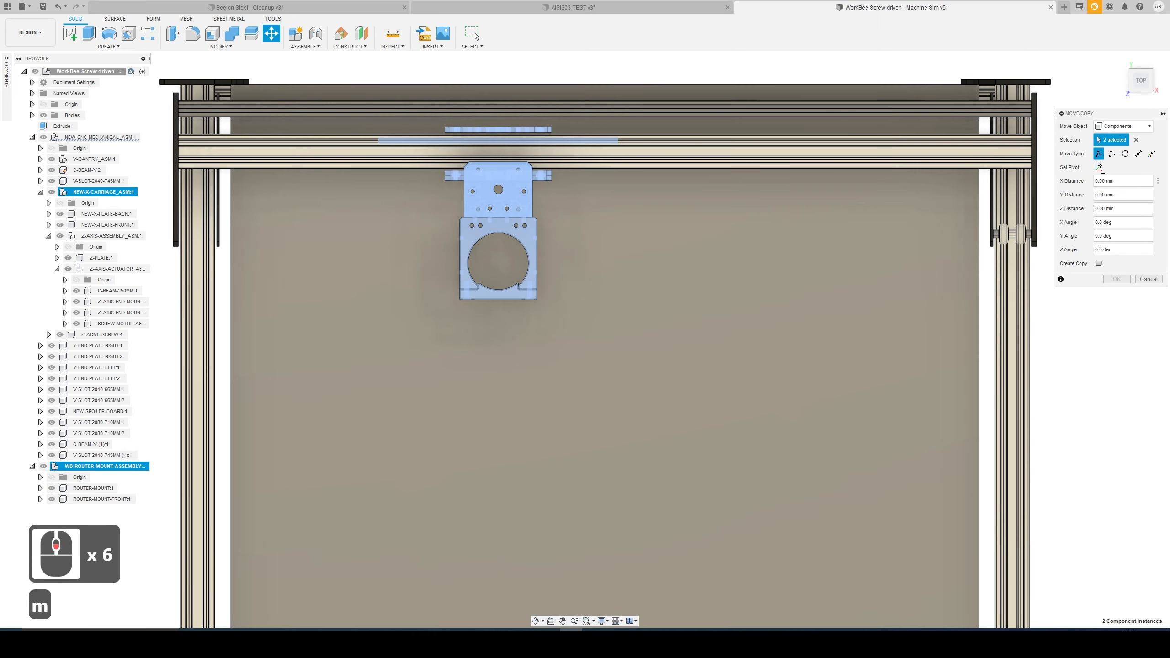
left_click(1099, 168)
left_click(533, 209)
left_click(1113, 172)
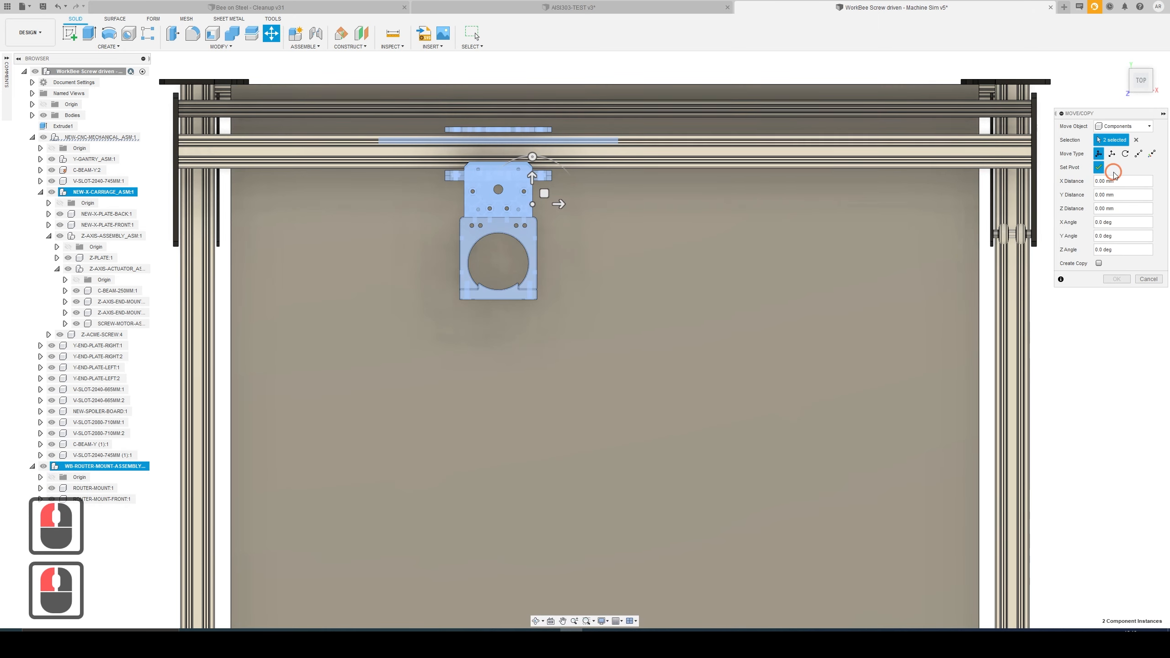
left_click(1100, 168)
middle_click_drag(705, 256, 628, 297, "ctrl")
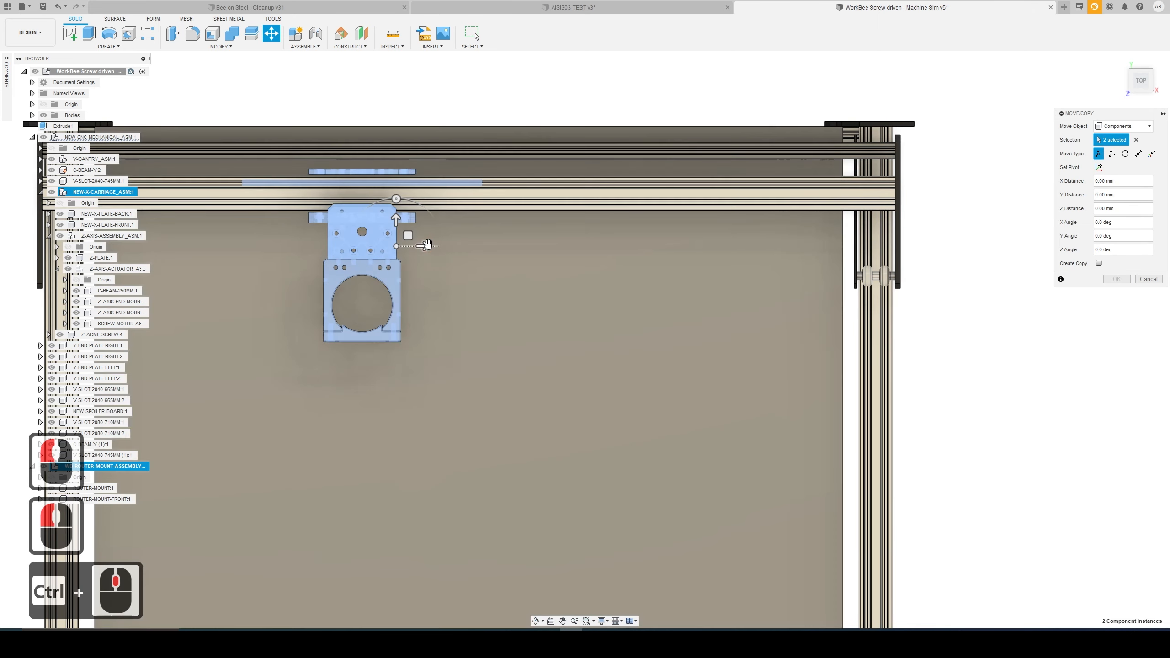
left_click_drag(566, 235, 851, 269)
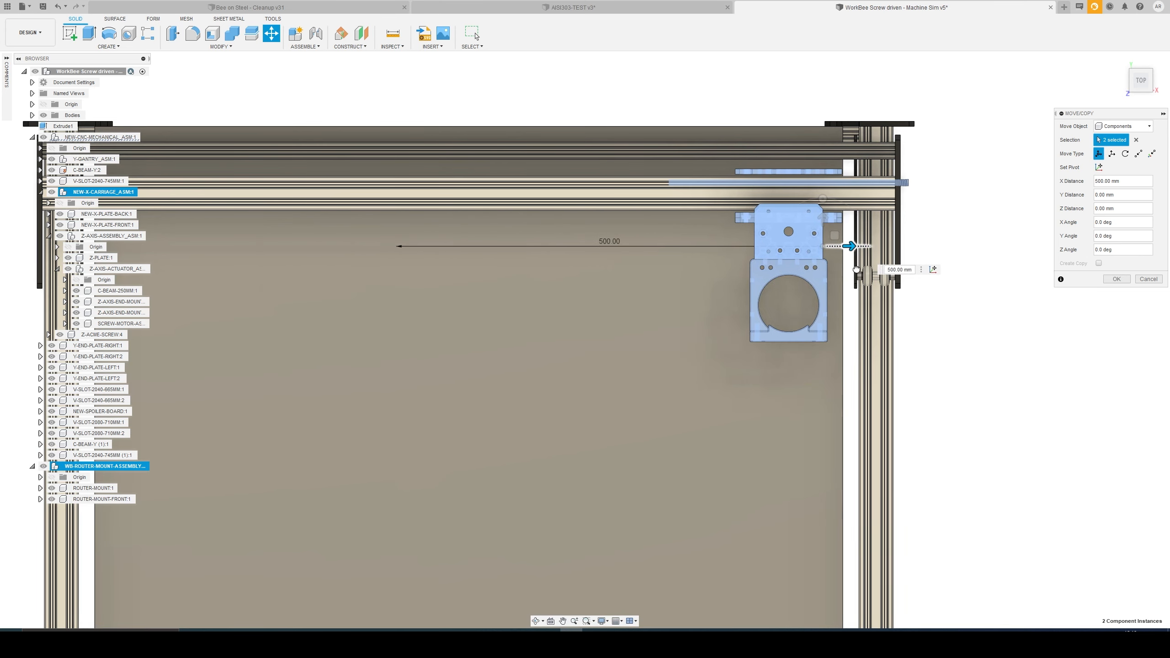
left_click(900, 270)
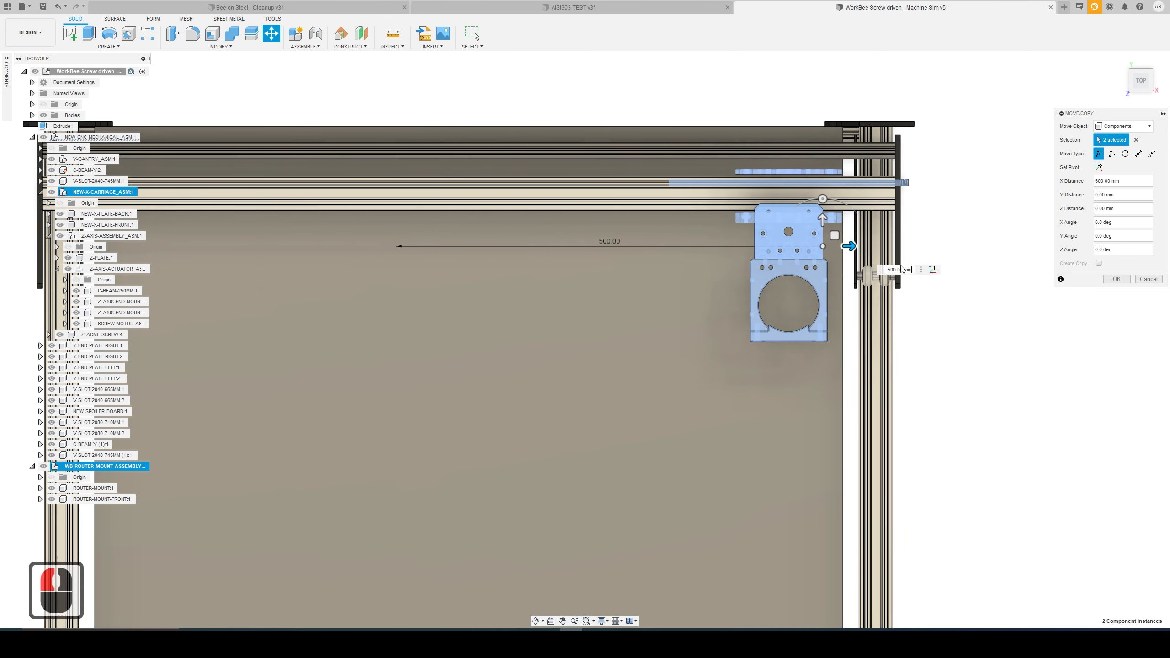
left_click(1111, 280)
- Delete the Z-ACME-SCREW:4 lead screw protruding past the gantry's right end plate
left_click(906, 183)
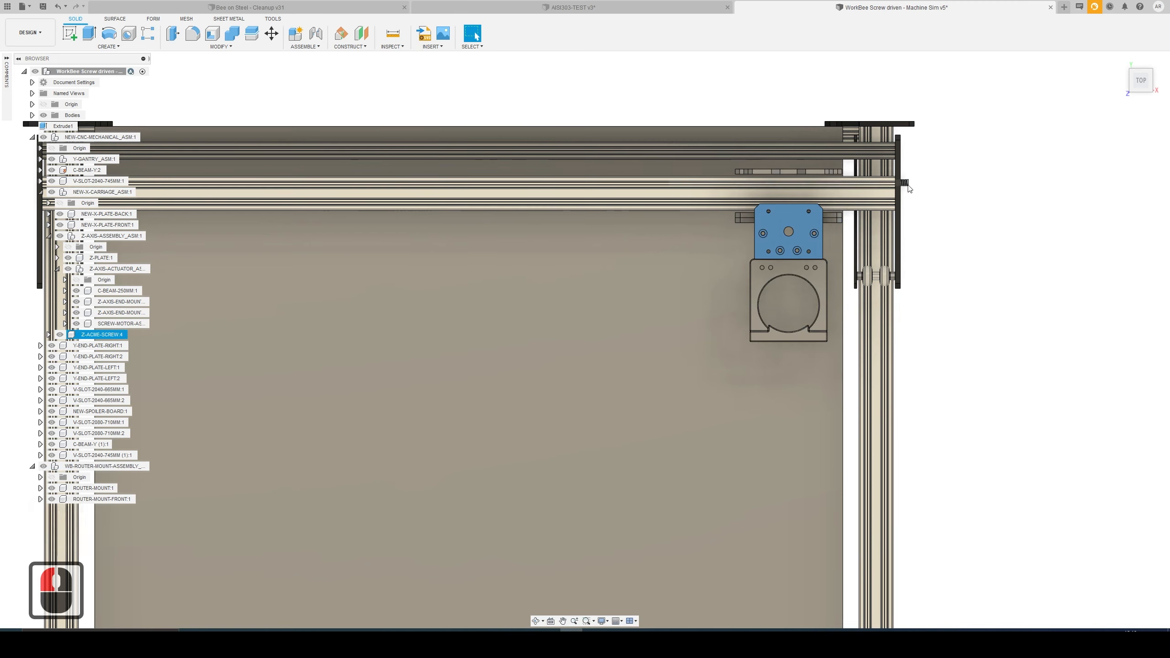
key("Delete")
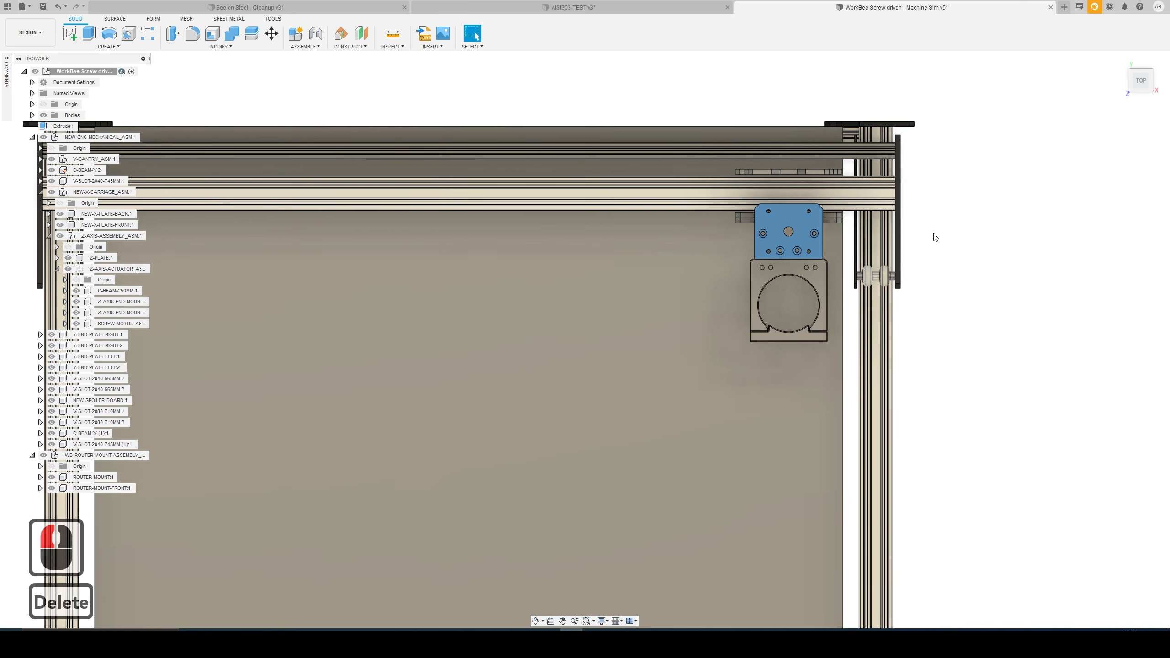
middle_click_drag(901, 258, 951, 203, "shift")
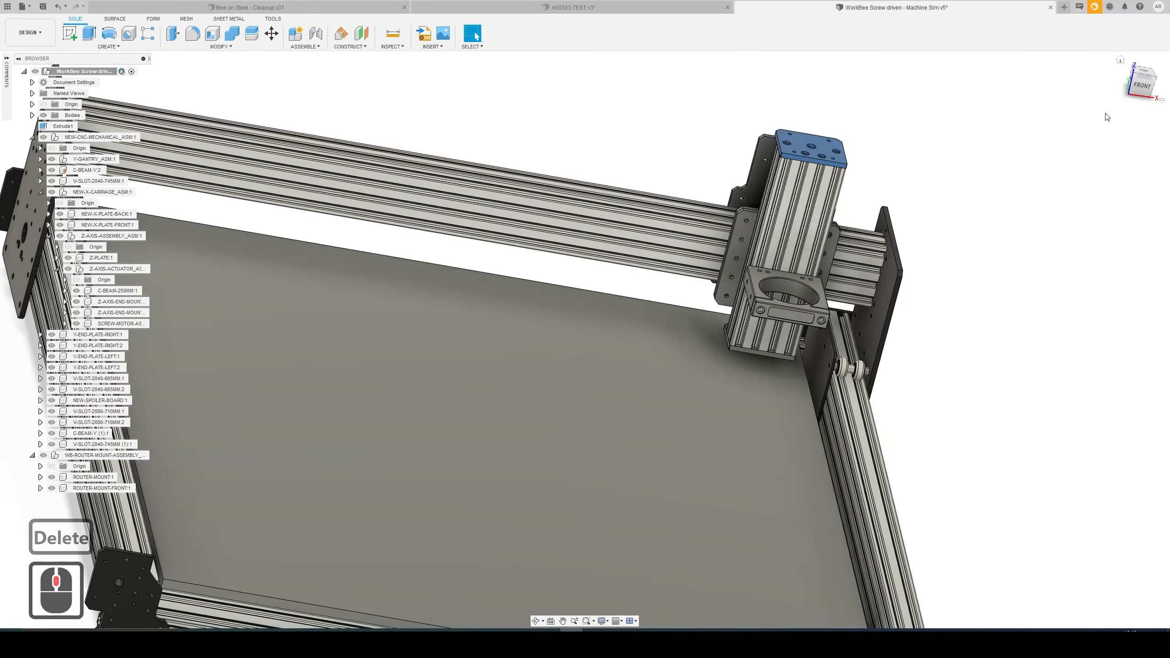
- In the front view, examine the Z-axis C-beam and the extent of the Z-axis assembly that contains it
left_click(1141, 86)
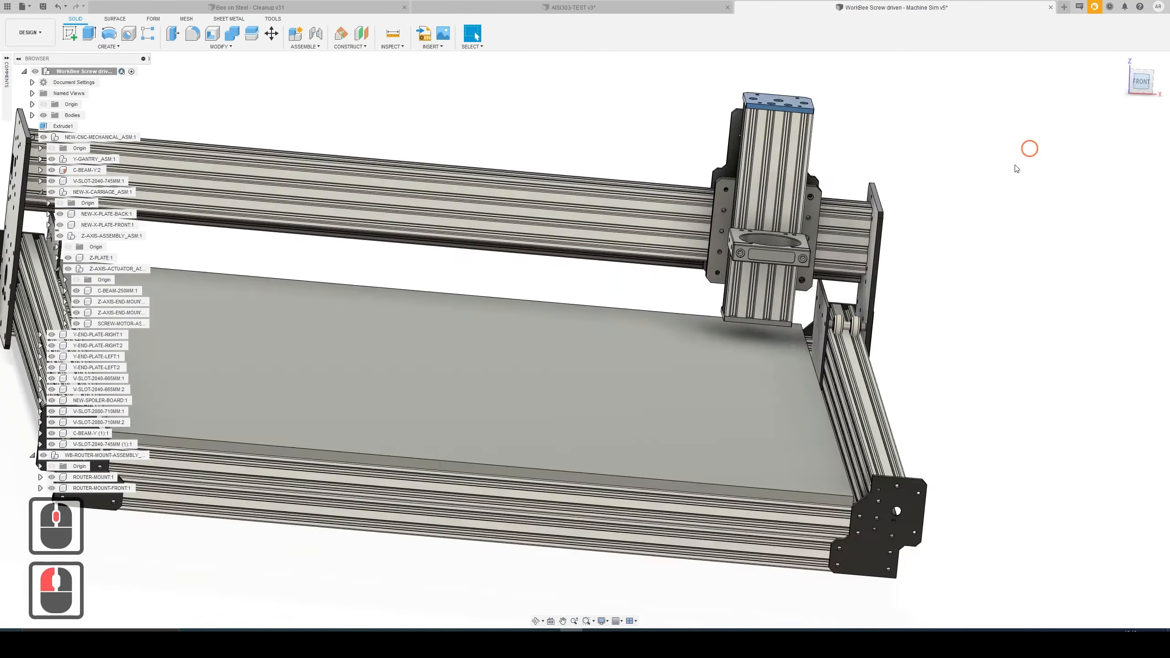
middle_click_drag(969, 194, 909, 281)
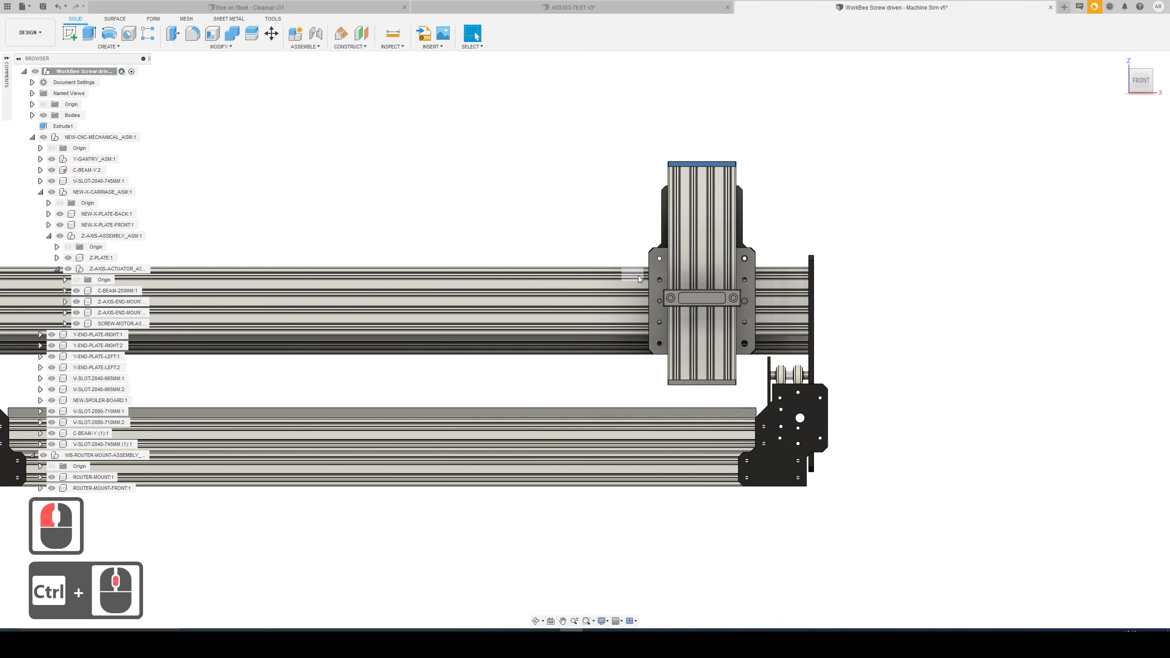
left_click(700, 253)
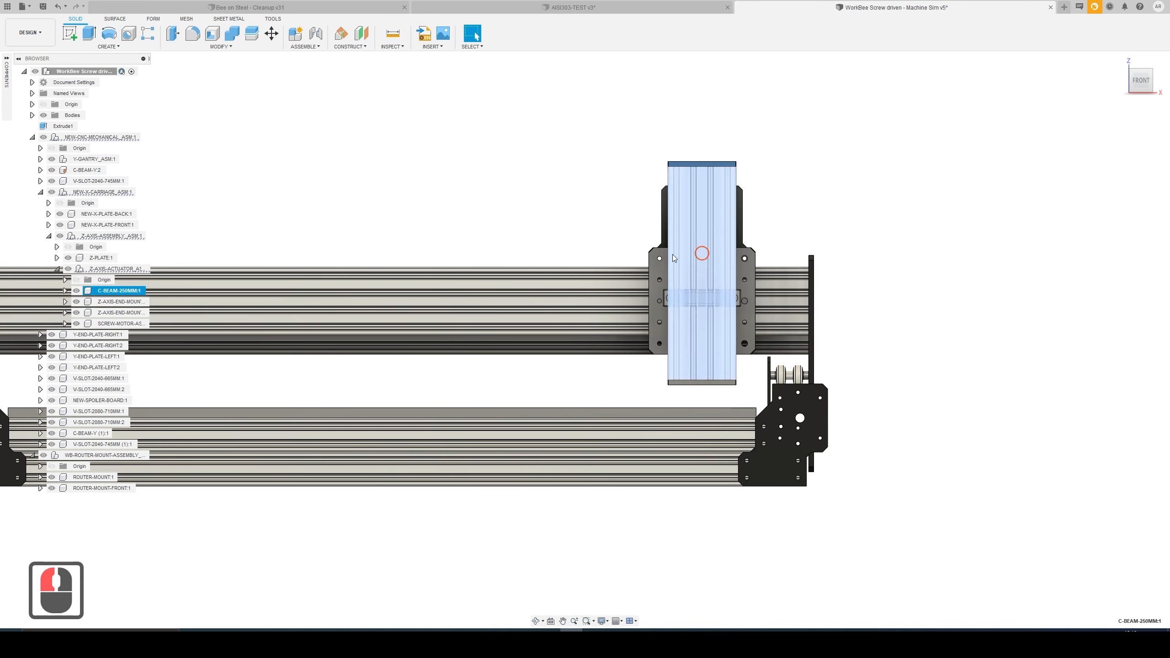
left_click(113, 235)
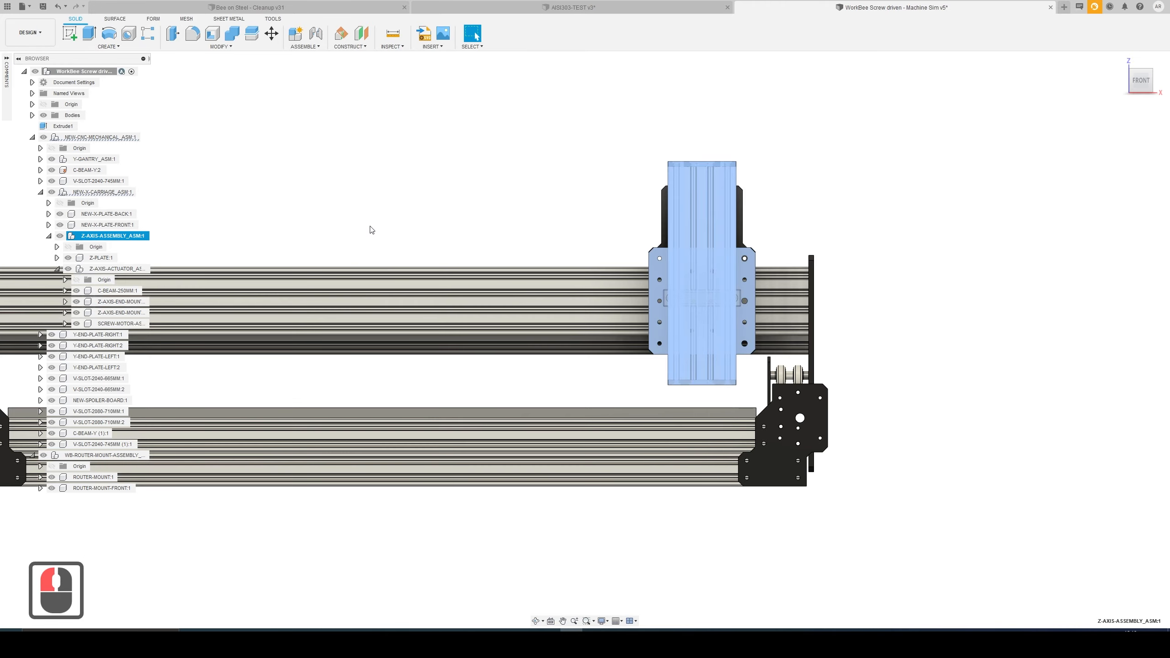
left_click(338, 225)
middle_click_drag(437, 230, 378, 204)
- Move the Z-axis C-beam, both Z-axis end mounts and the router mount assembly together 30 mm up in the front view
left_click(379, 203)
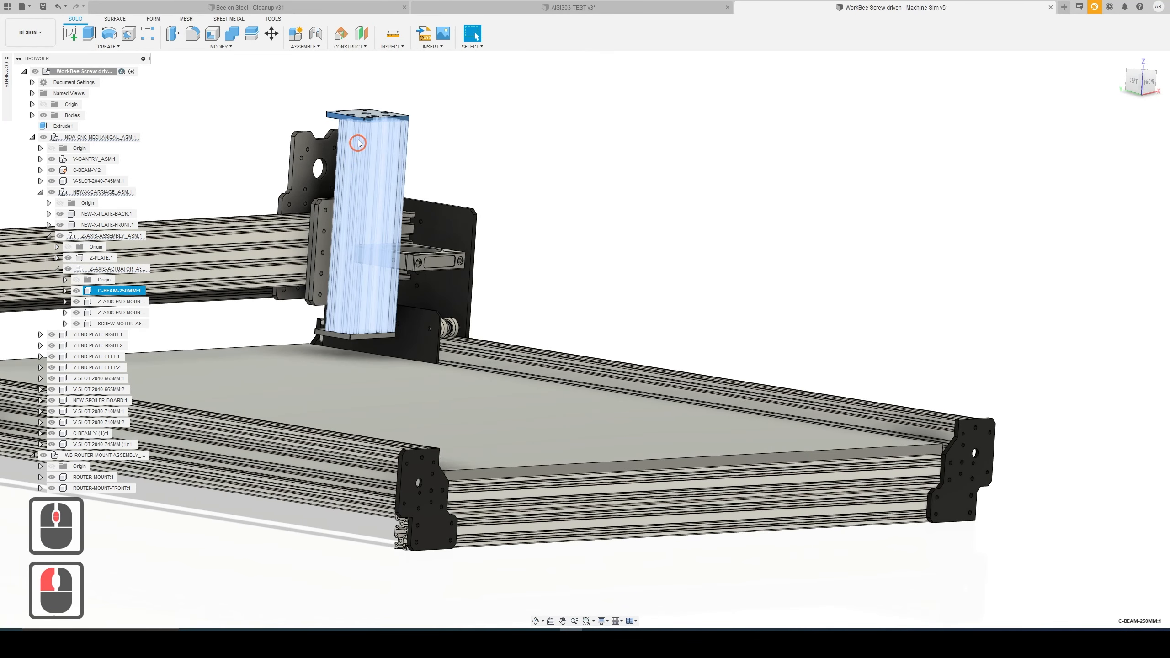
left_click(367, 118, "ctrl")
scroll(354, 311, "down", 5)
scroll(354, 312, "down", 2)
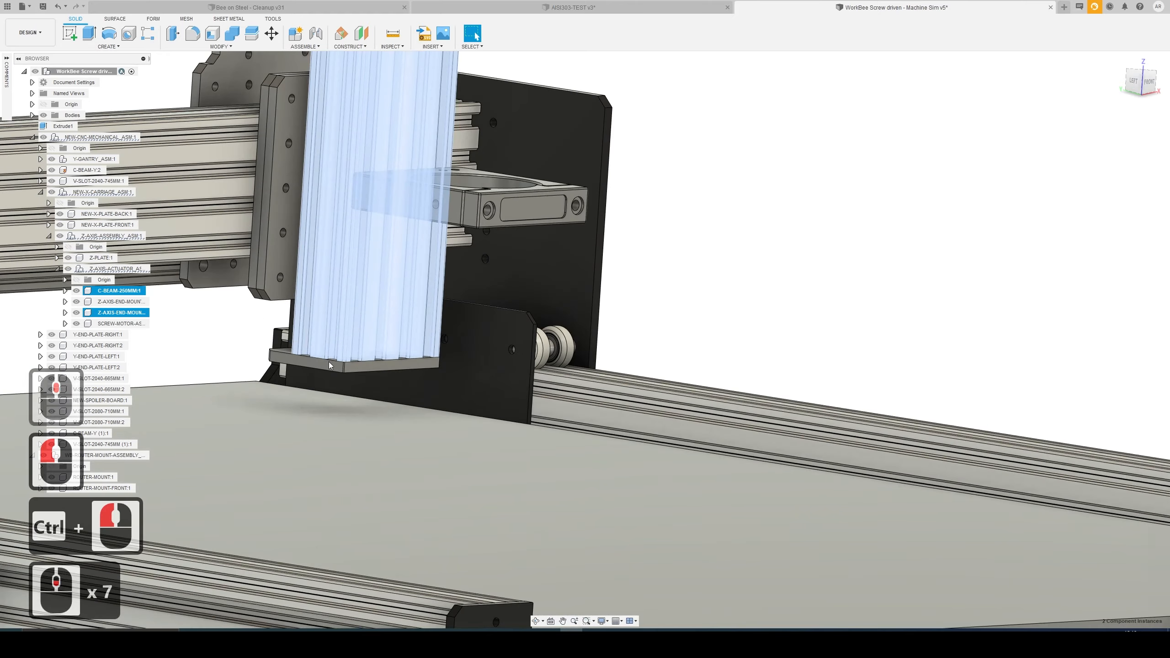
left_click(328, 363, "ctrl")
left_click(248, 290, "ctrl")
mouse_move(248, 290)
middle_mouse_down("shift")
mouse_move(295, 280)
mouse_move(244, 291)
middle_mouse_up("shift")
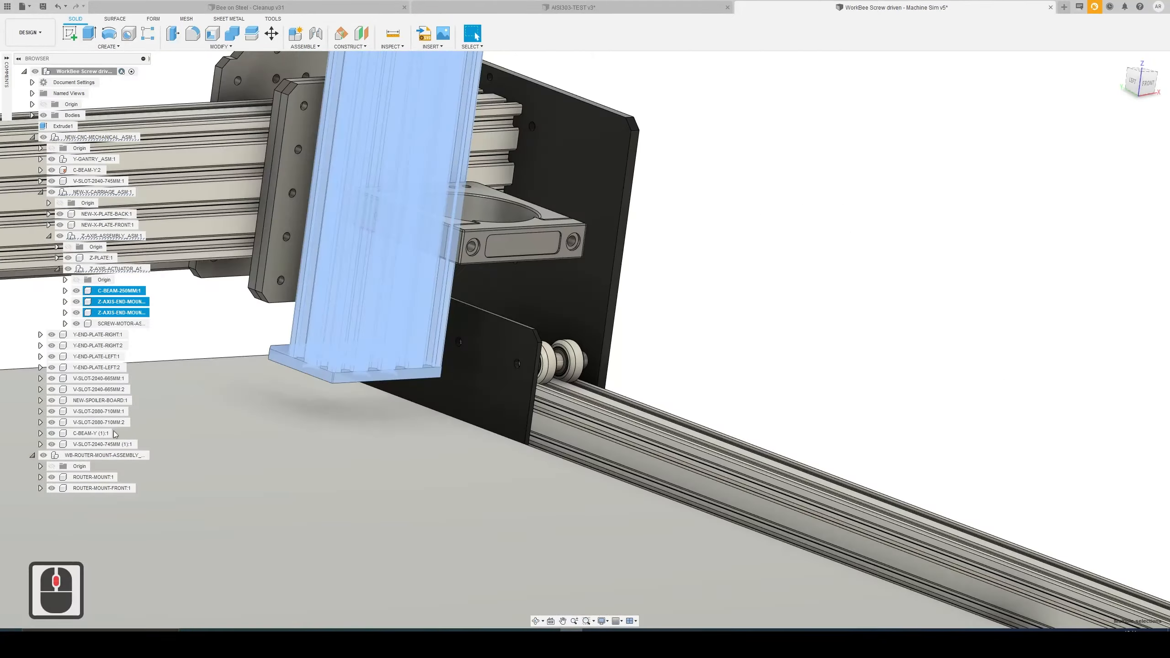
left_click(105, 455, "ctrl")
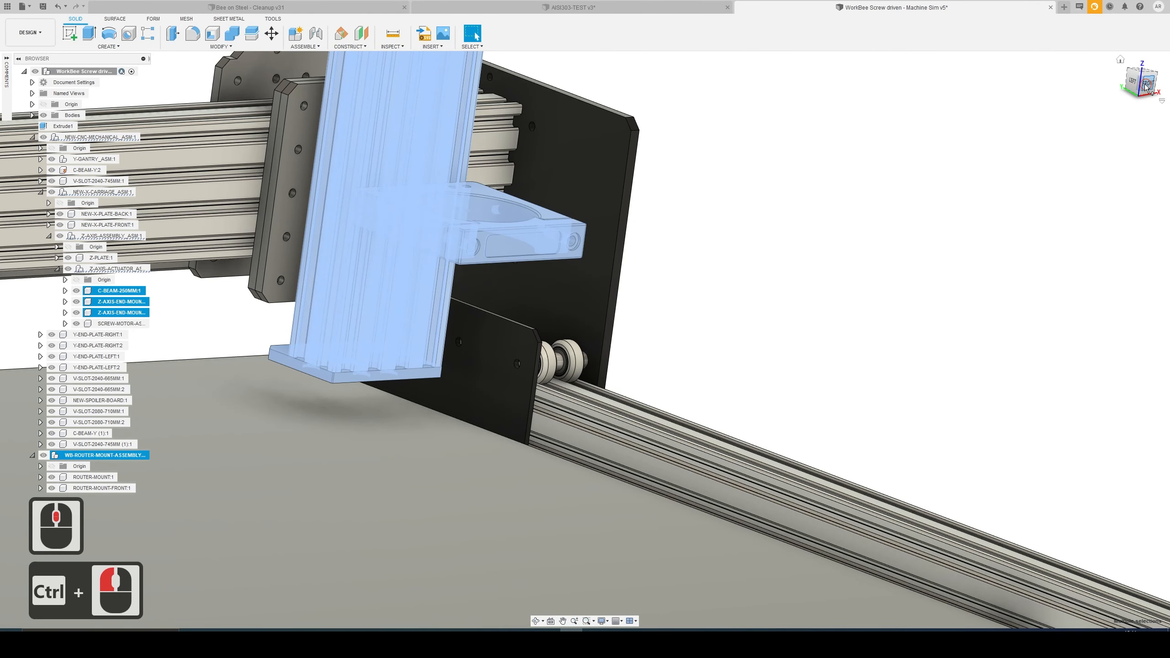
left_click(1145, 84)
scroll(572, 247, "down", 4)
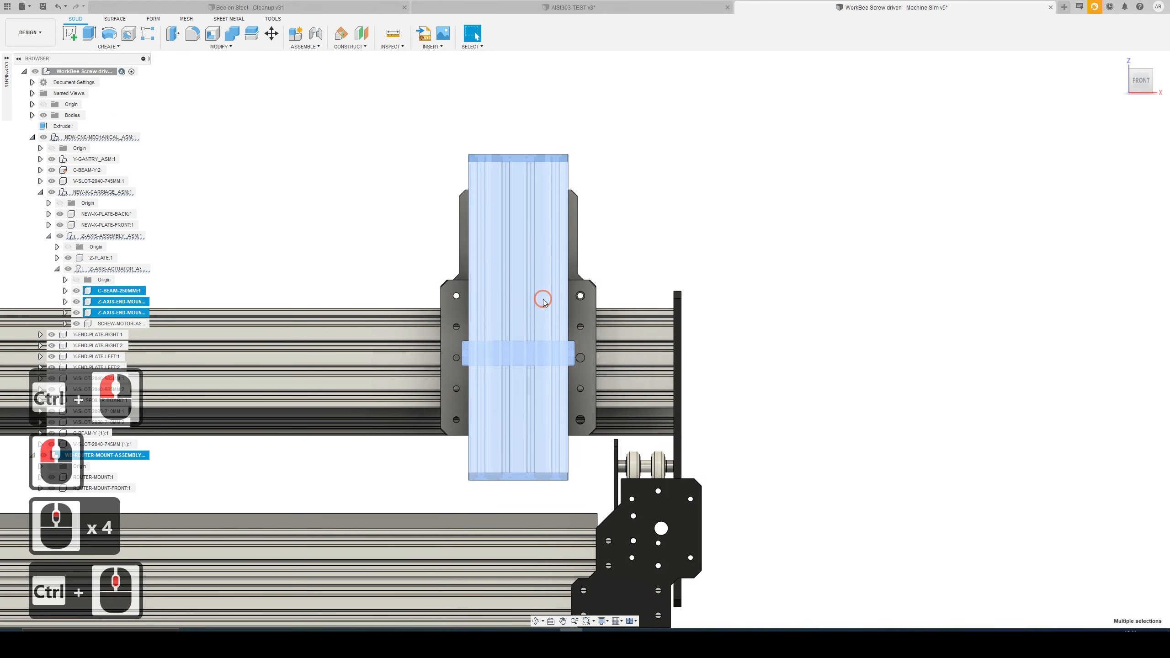
key("m")
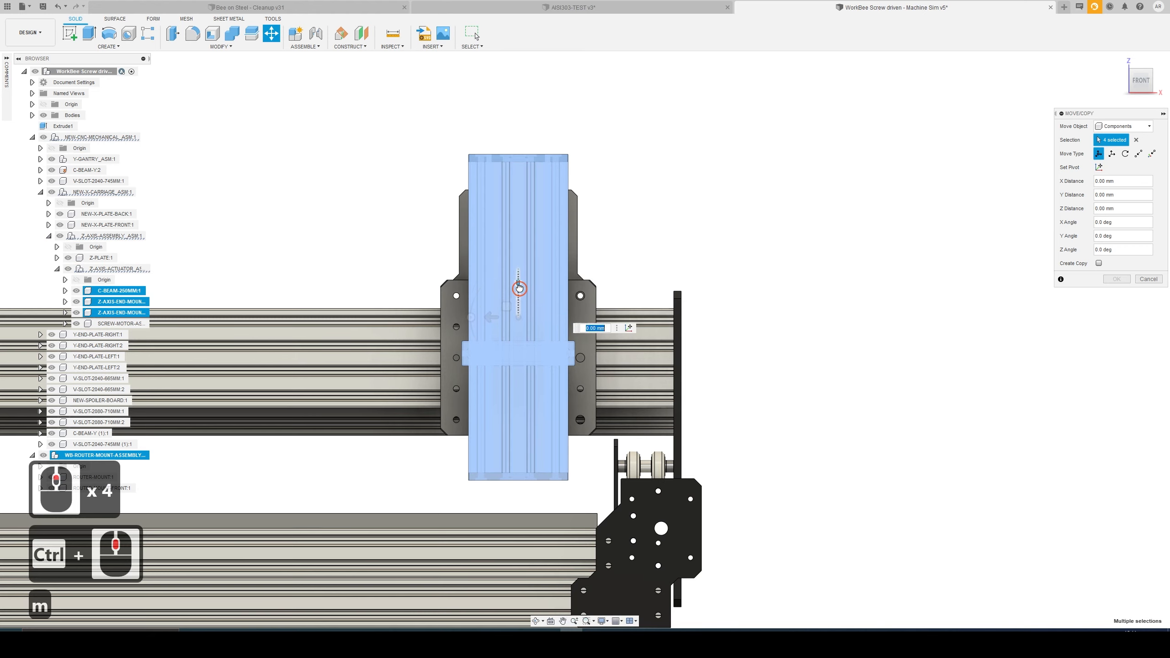
left_click_drag(519, 288, 525, 253)
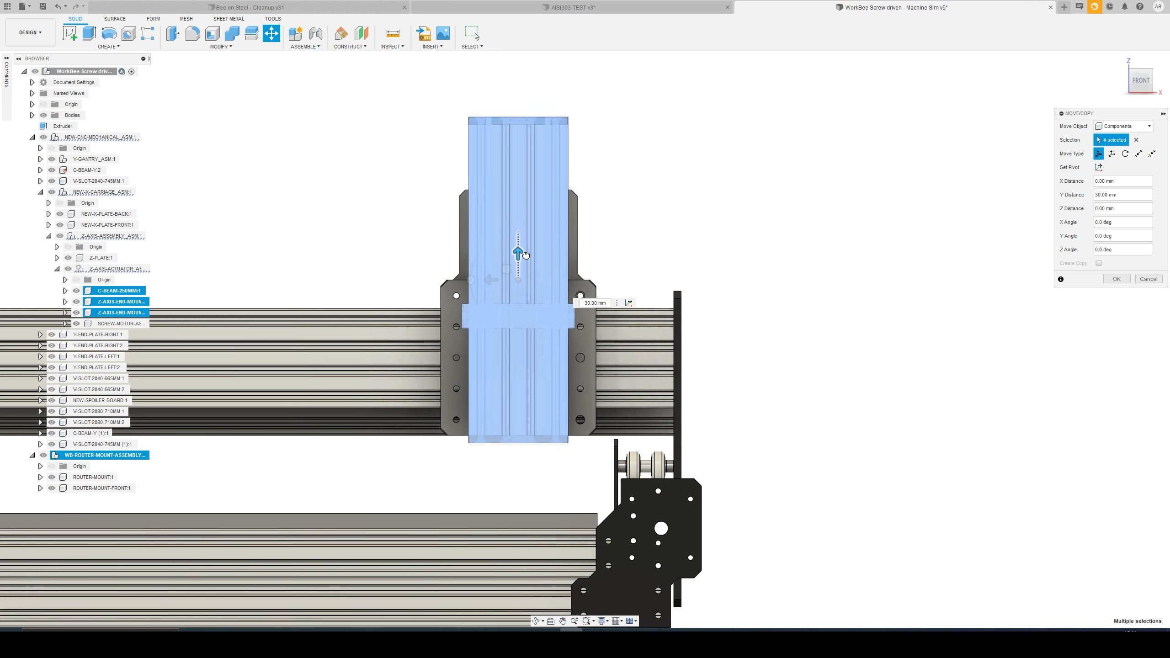
left_click(525, 255)
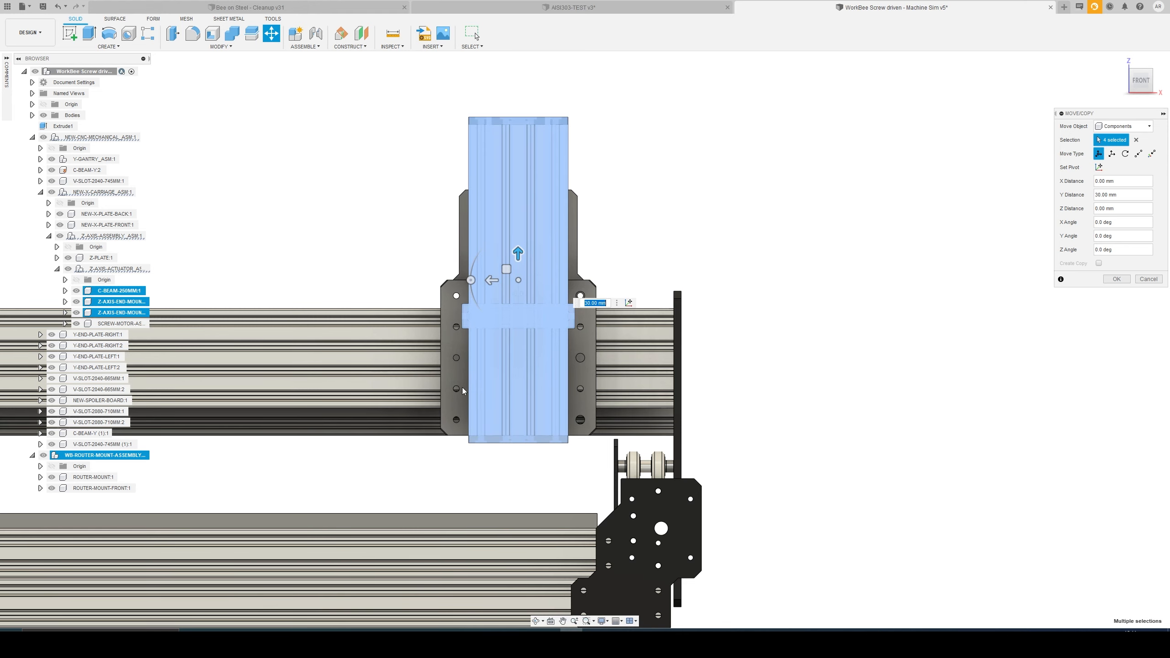
middle_click_drag(463, 387, 500, 408, "shift")
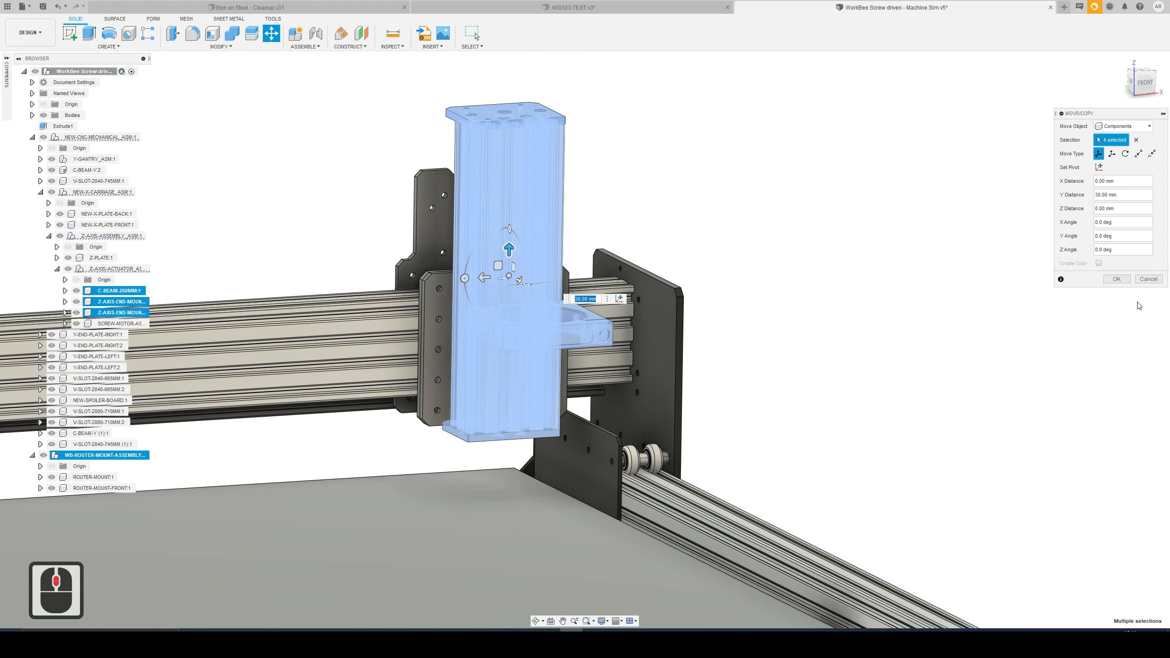
left_click(1116, 279)
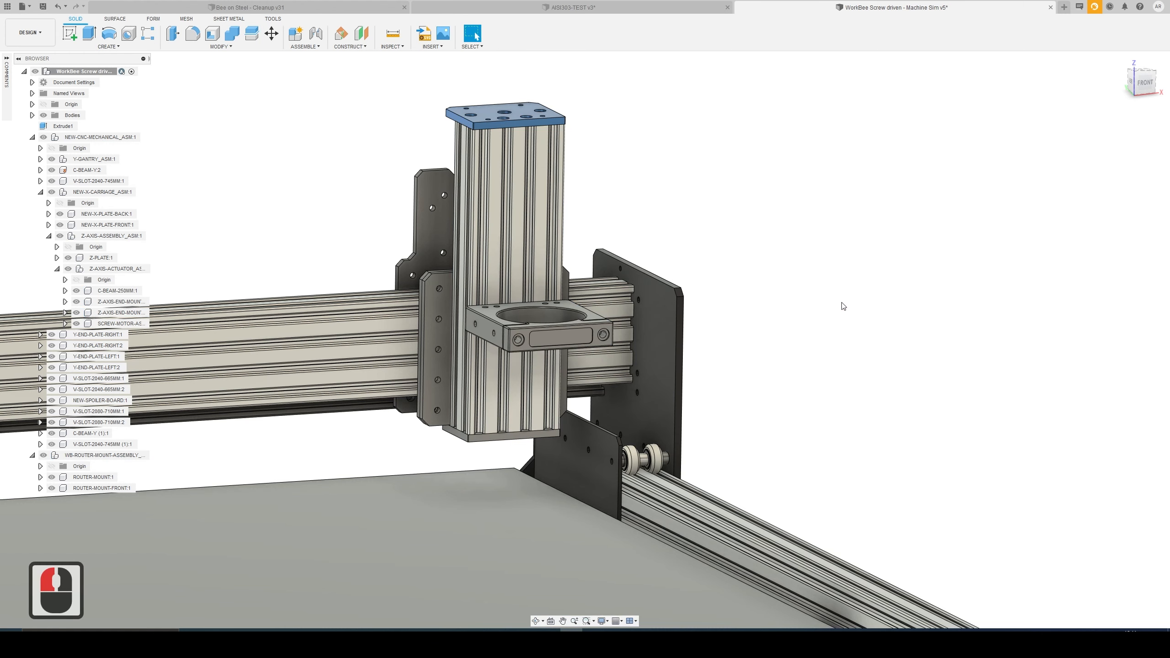
- Save the design with the version description "Move to XYZ Zero"
scroll(781, 241, "down", 10)
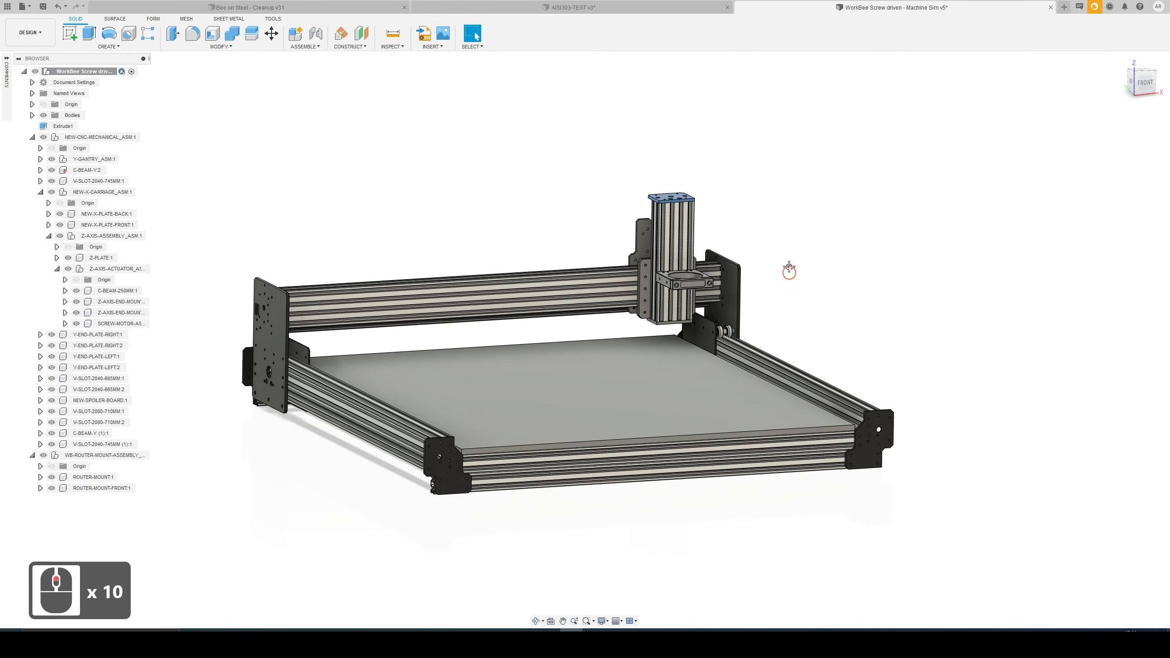
middle_click_drag(640, 305, 620, 320, "ctrl")
middle_click(620, 320)
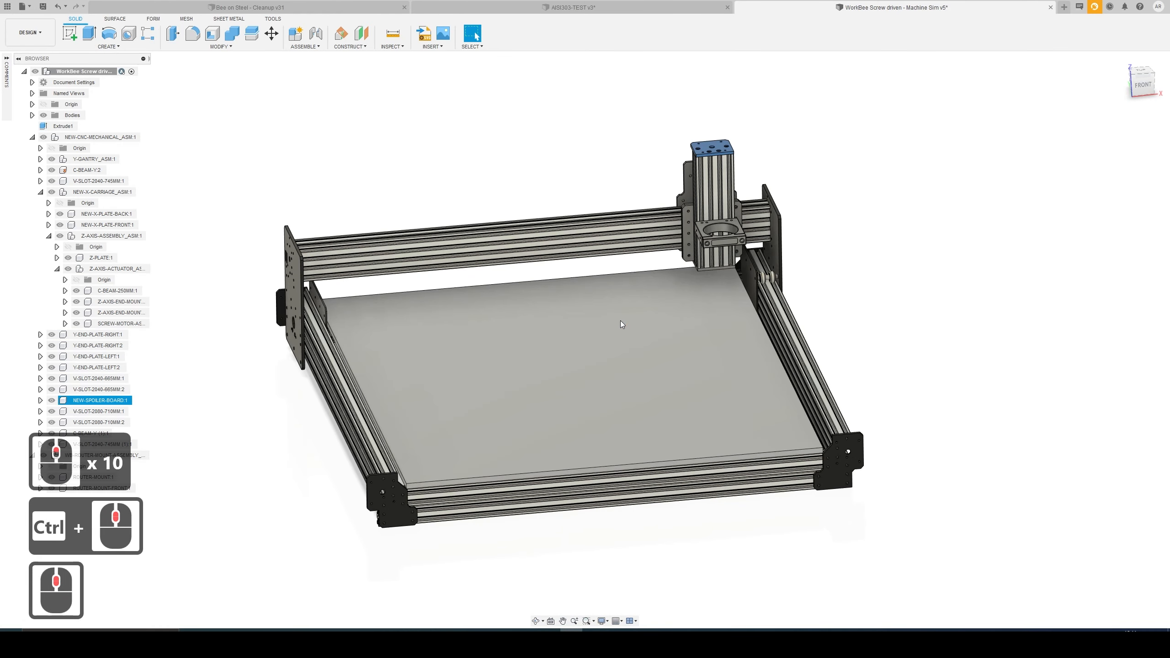
key("ctrl+s")
key("shift+Home")
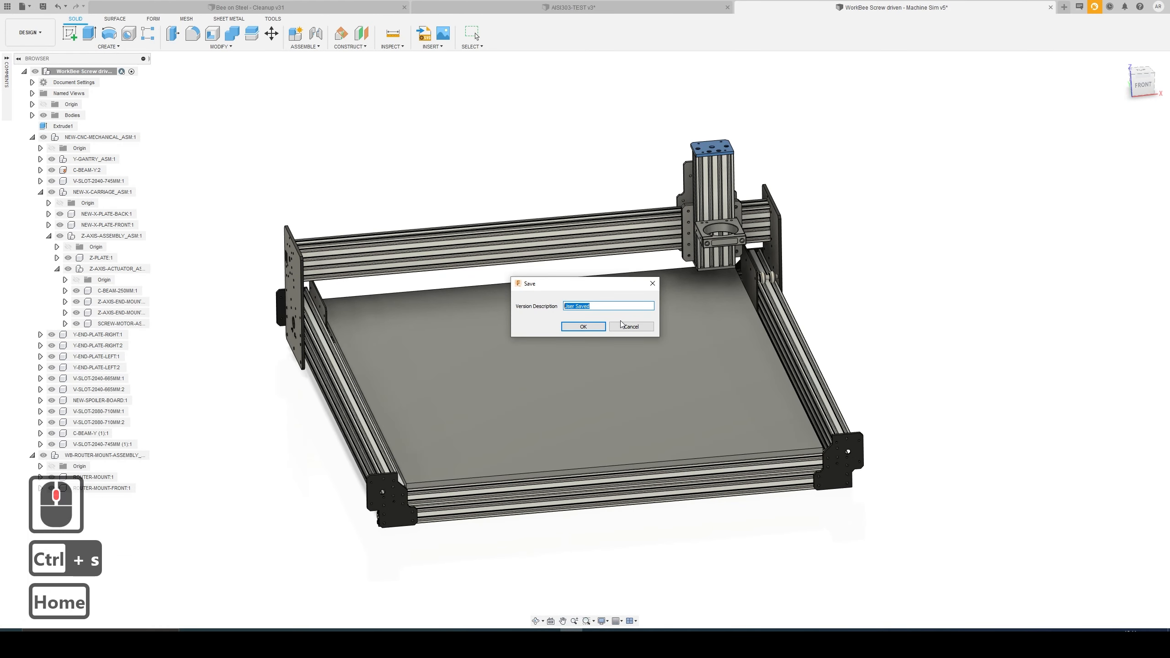
type("Move to ")
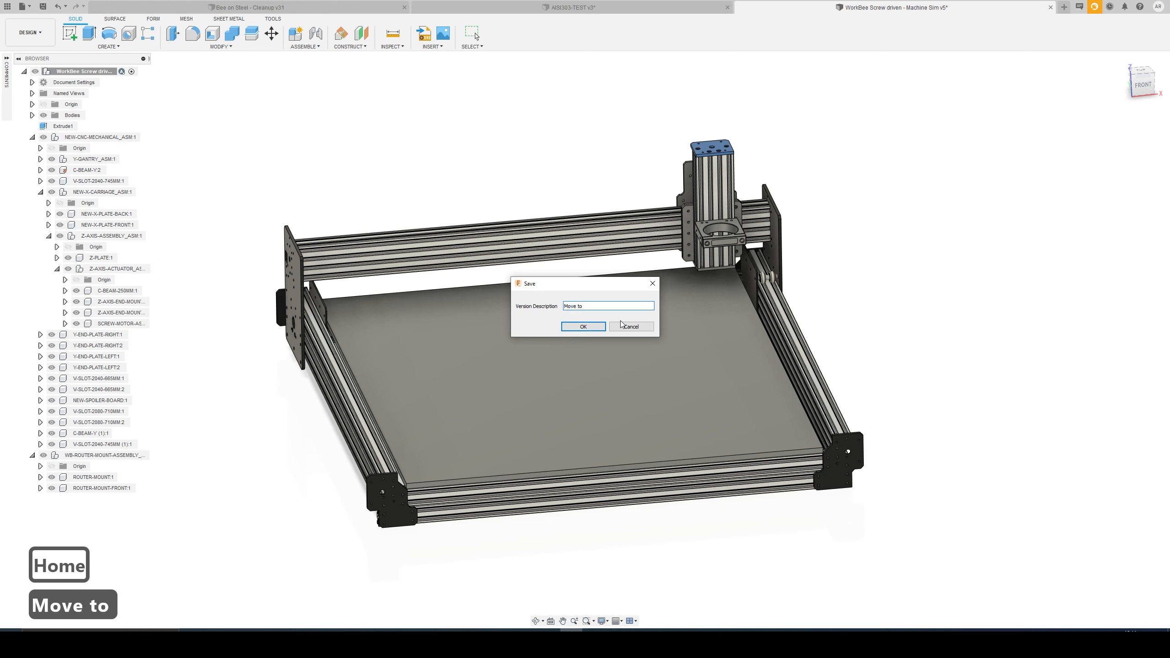
type("XYZ Zero")
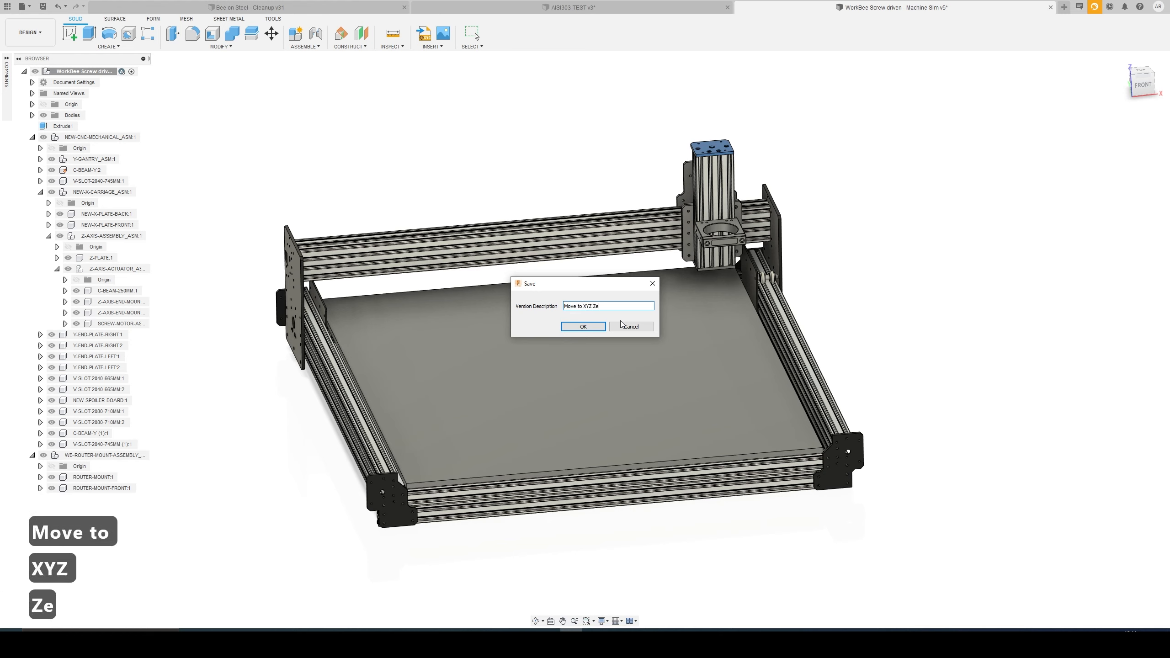
key("Return")
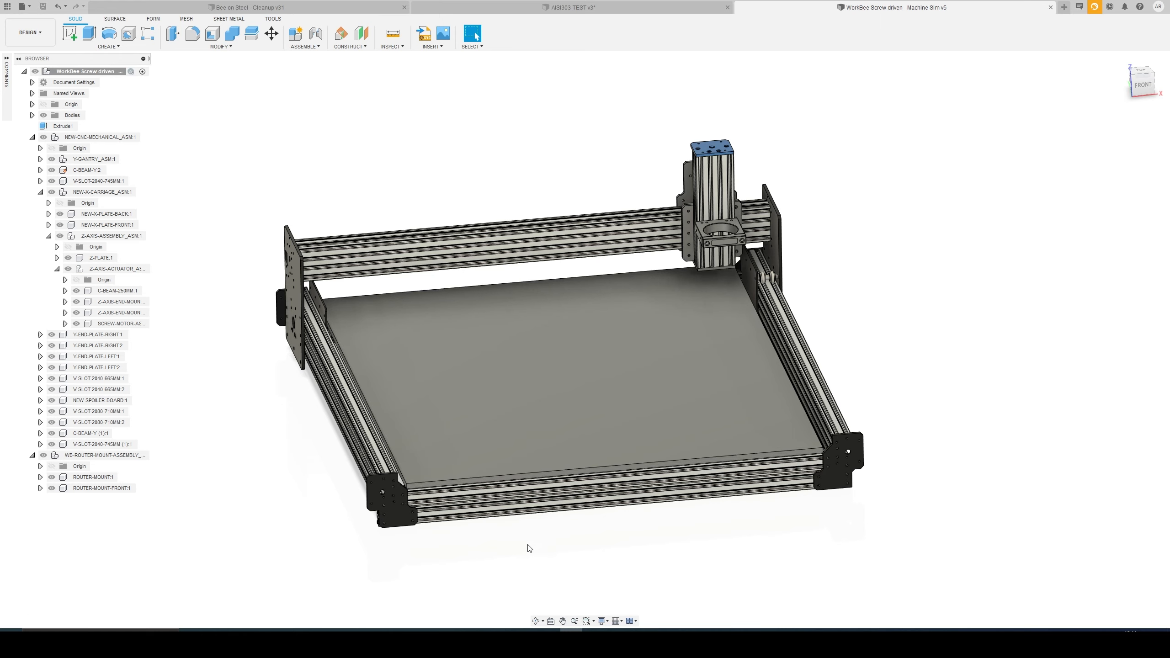
- Switch to Chrome and view the May 2021 Fusion 360 product update page on machine simulation
left_click(302, 629)
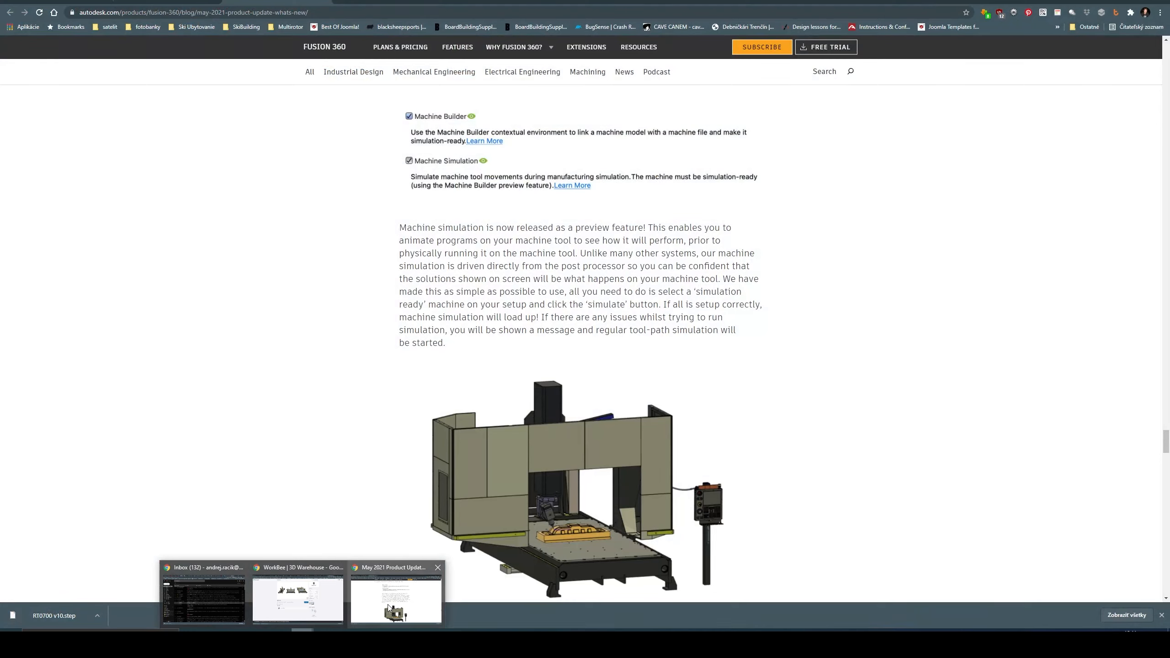
left_click(387, 604)
key("alt+Left")
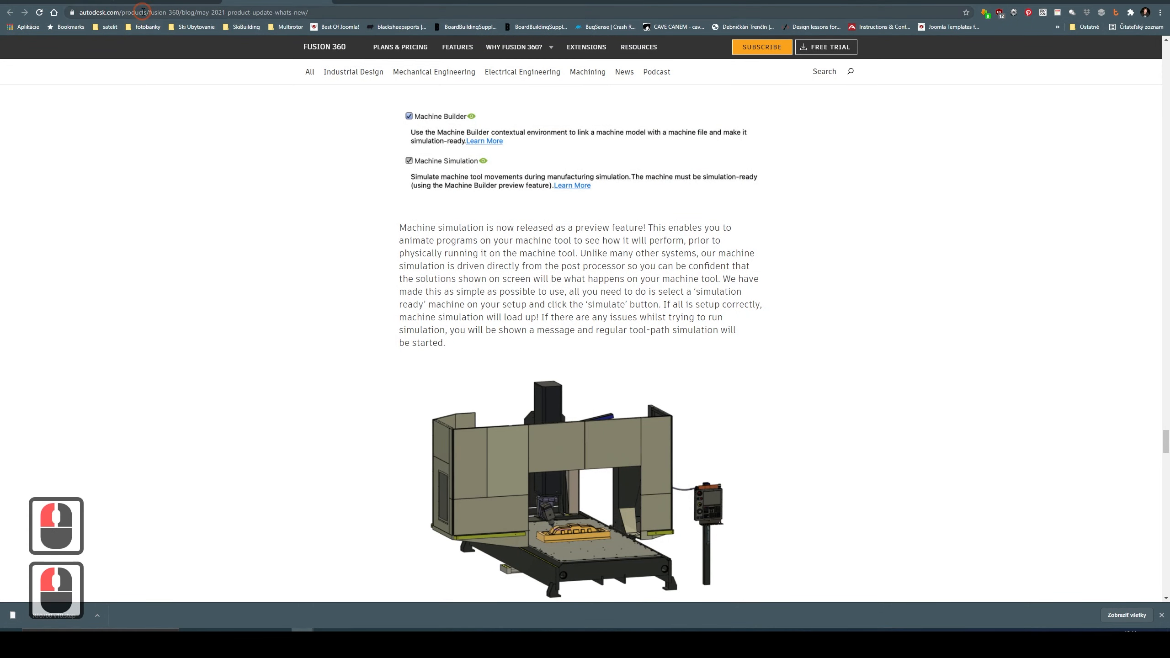
scroll(502, 247, "up", 3)
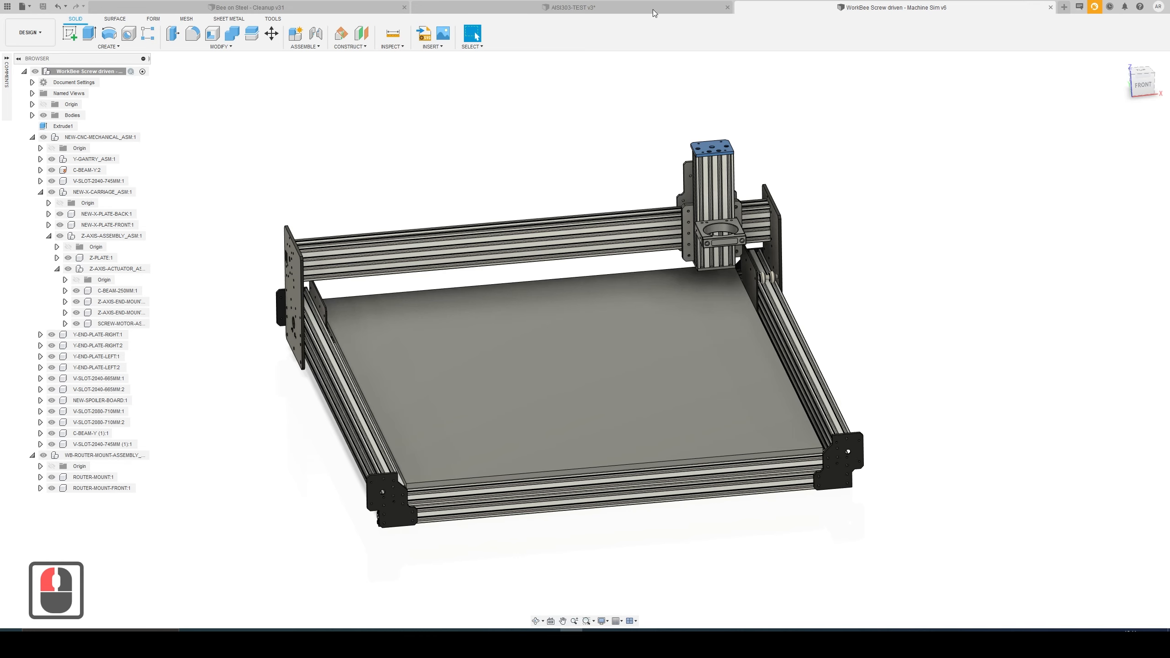
- Open the RT0700 v10 router STEP file from the computer's Downloads folder as a new design
left_click(22, 5)
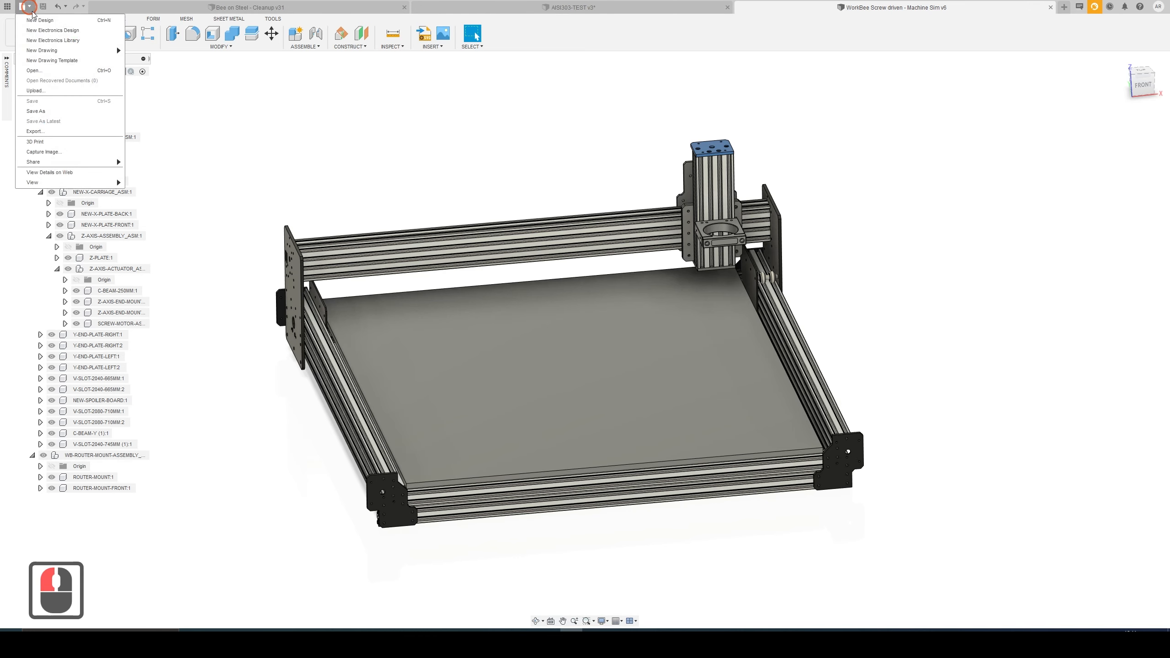
left_click(64, 71)
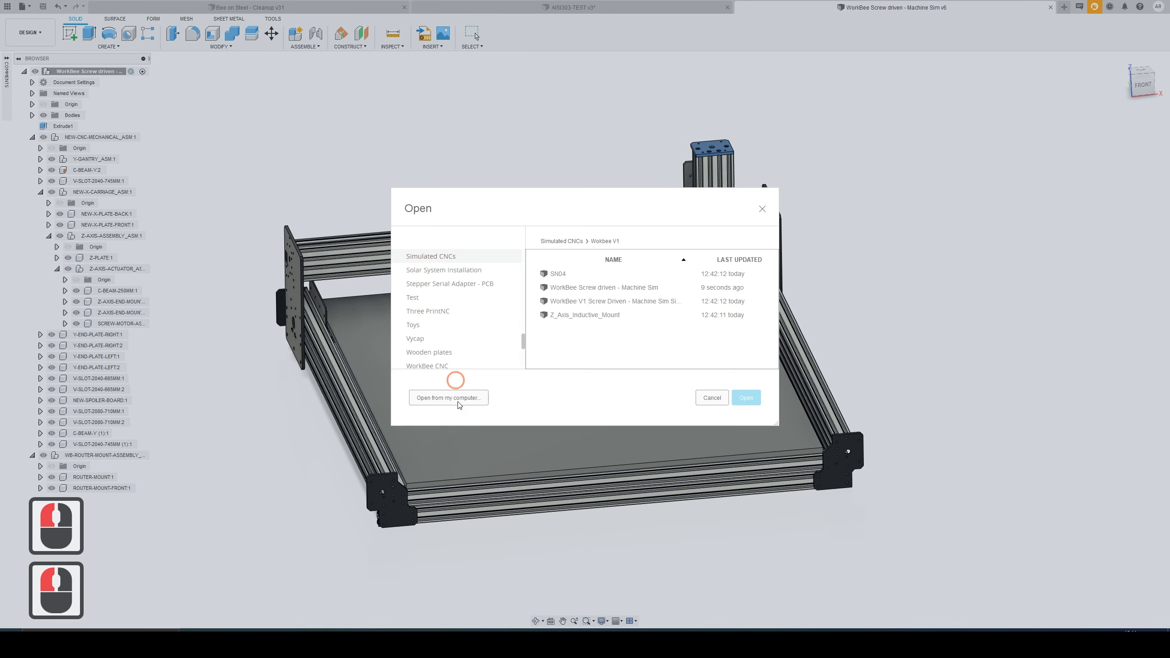
left_click(455, 399)
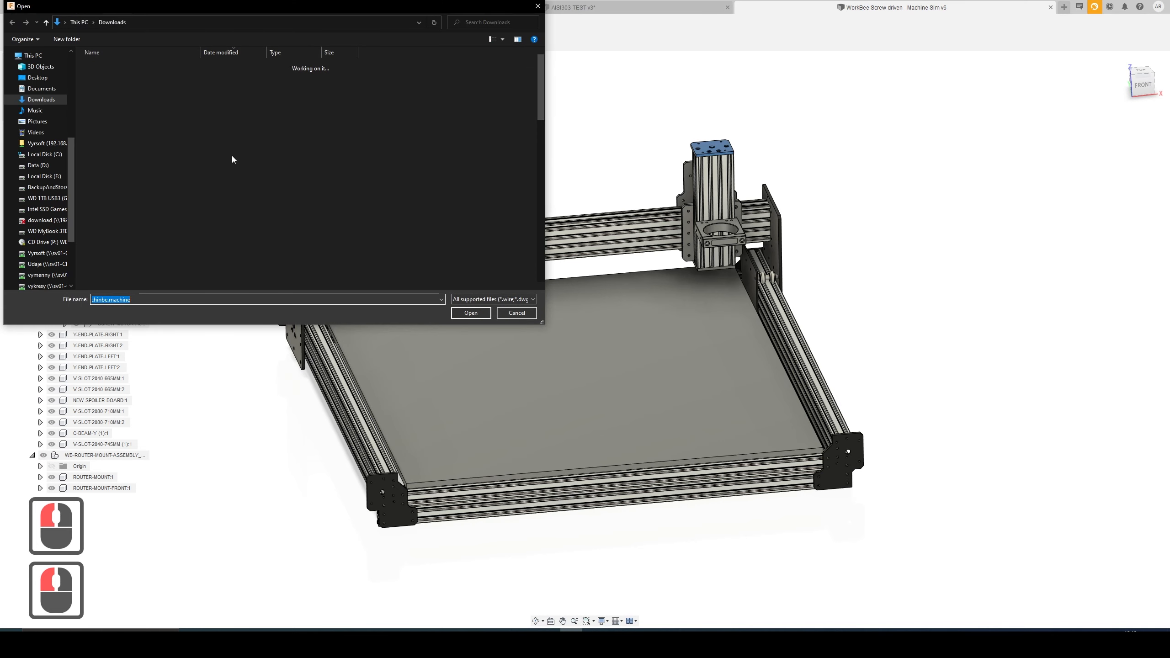
double_click(152, 82)
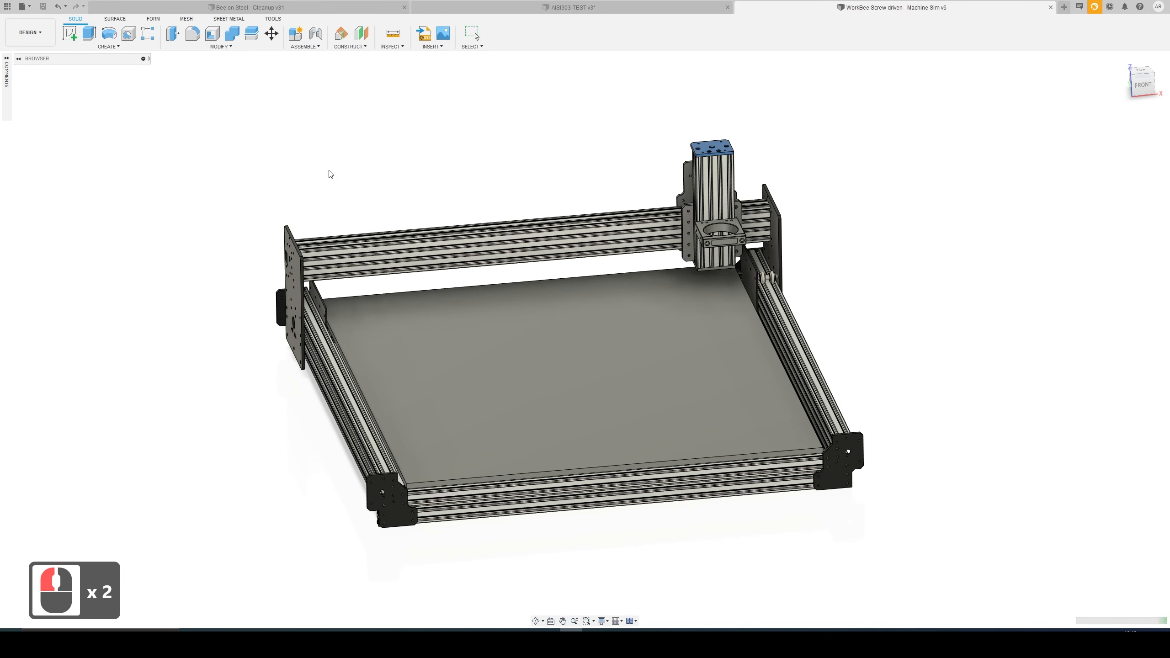
- Delete Component8:1 from the router model and select the collet shaft, Component7:1
middle_click_drag(678, 406, 235, 253, "shift")
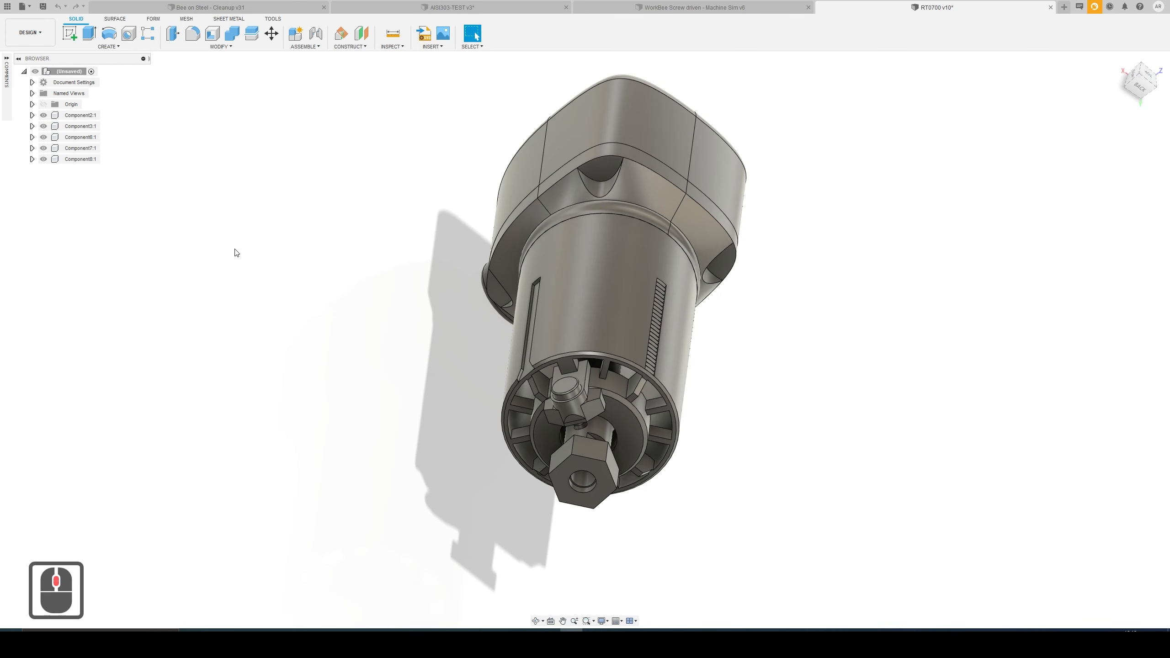
left_click(87, 160)
left_click(76, 160)
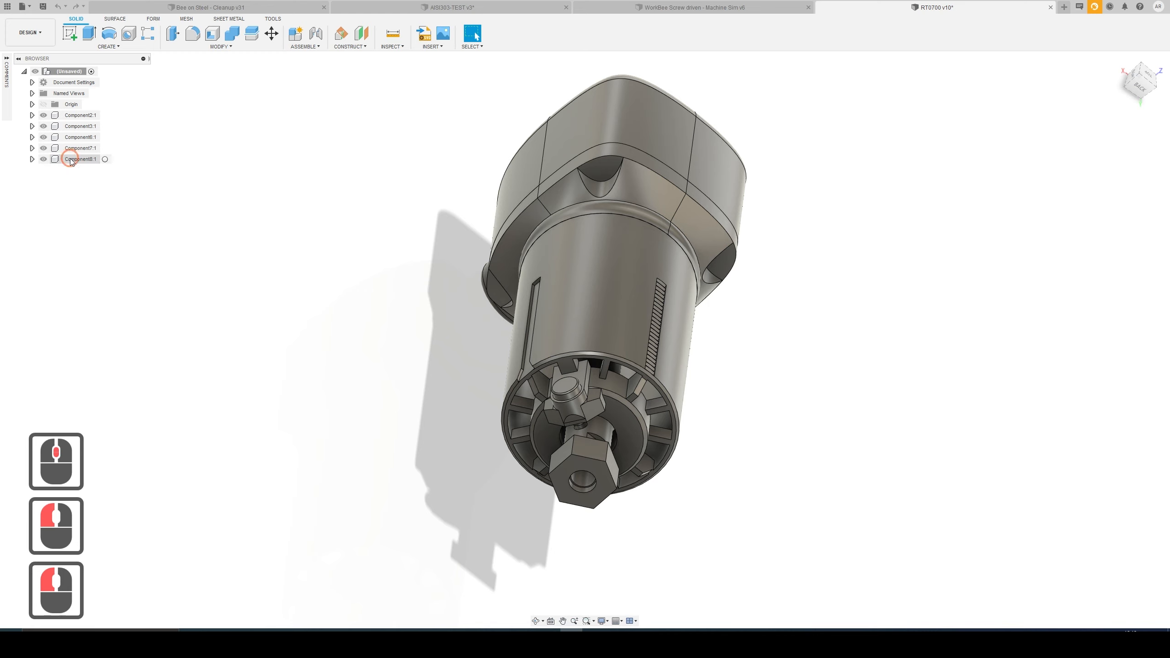
double_click(70, 160)
key("Delete")
left_click(81, 149)
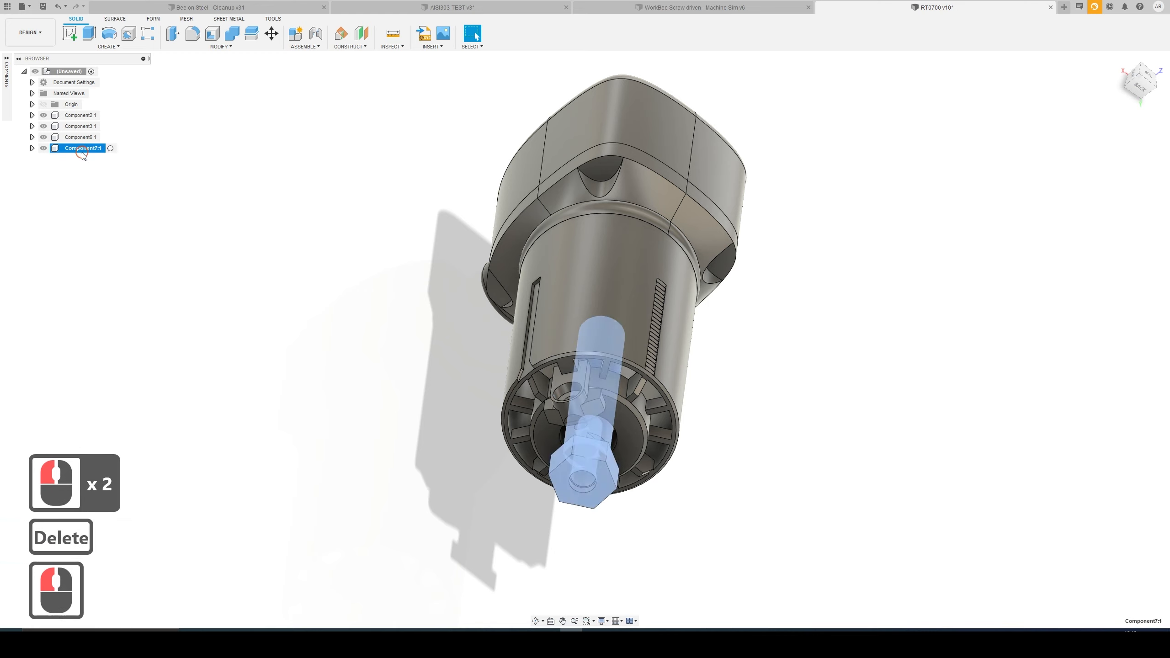
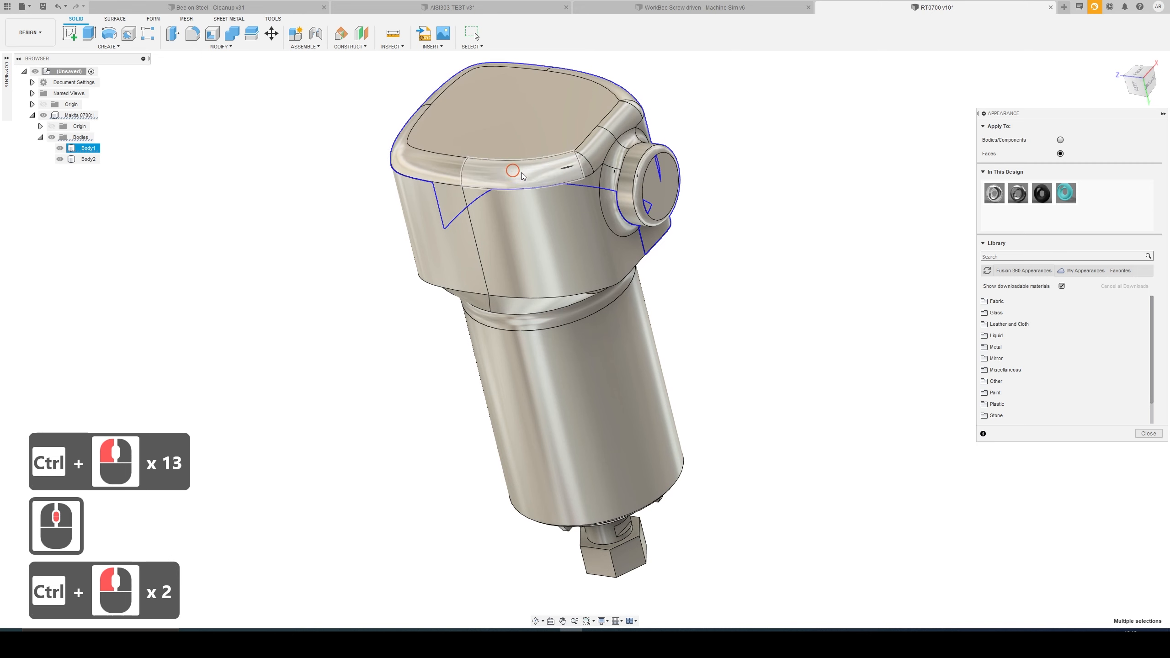
- Discard the current face selection and apply the Aluminum - Polished appearance to the router's main body
left_click(754, 199)
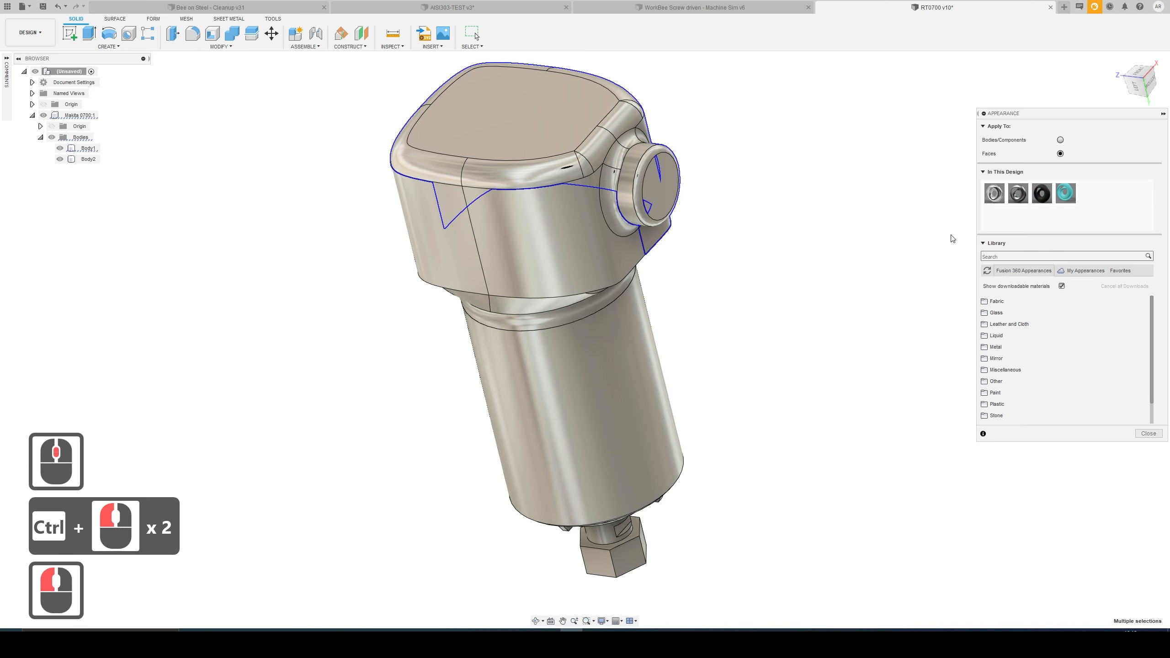
left_click(822, 227)
key("Escape")
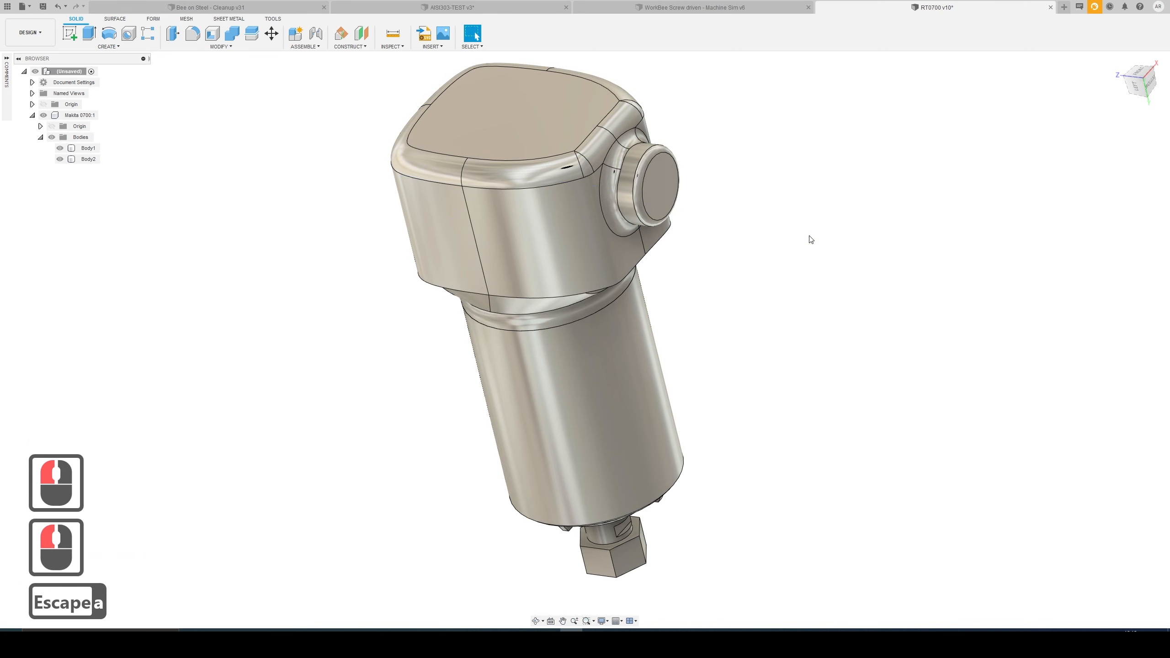
key("a")
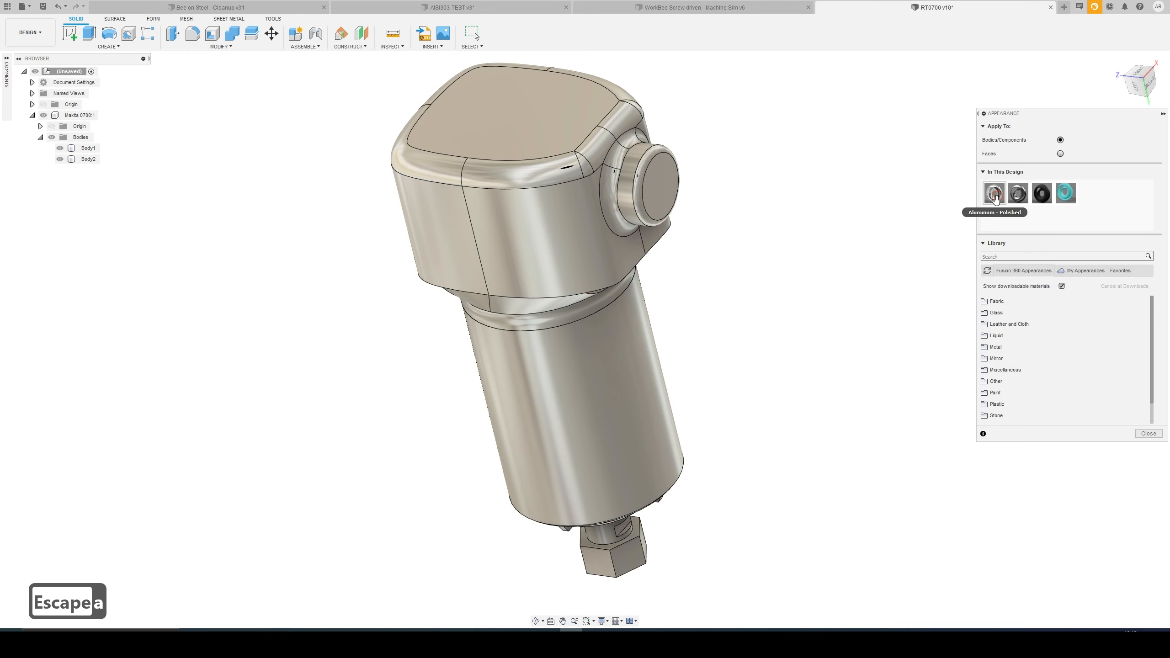
left_click_drag(995, 199, 637, 389)
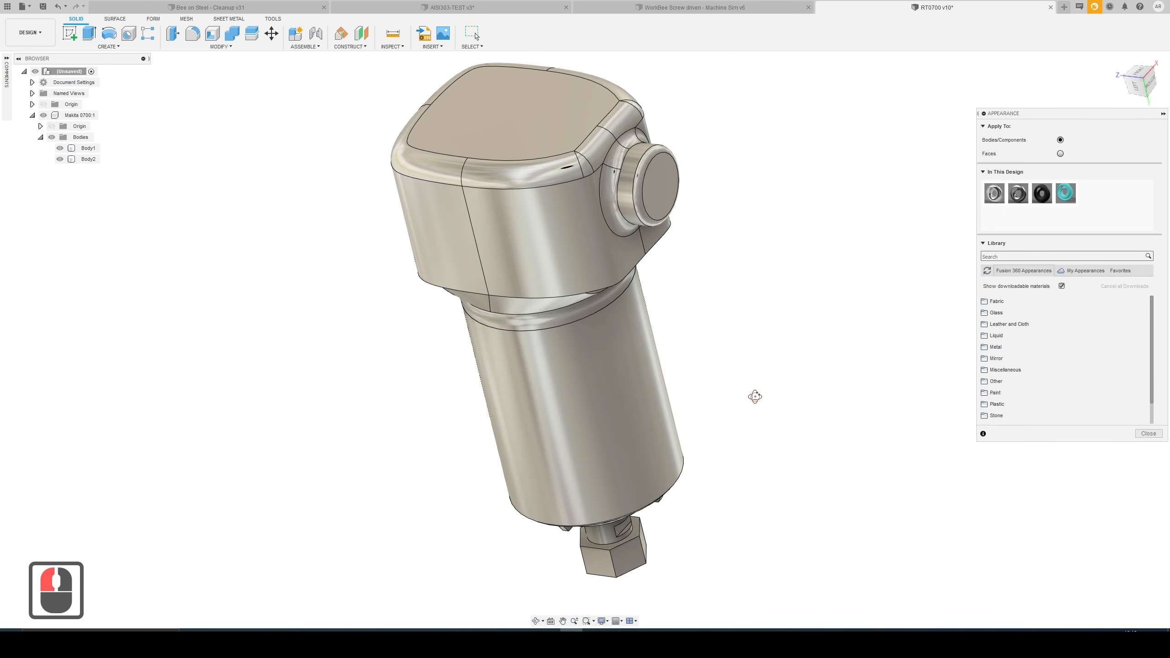
mouse_move(755, 396)
middle_mouse_down("shift")
mouse_move(752, 341)
mouse_move(763, 413)
middle_mouse_up("shift")
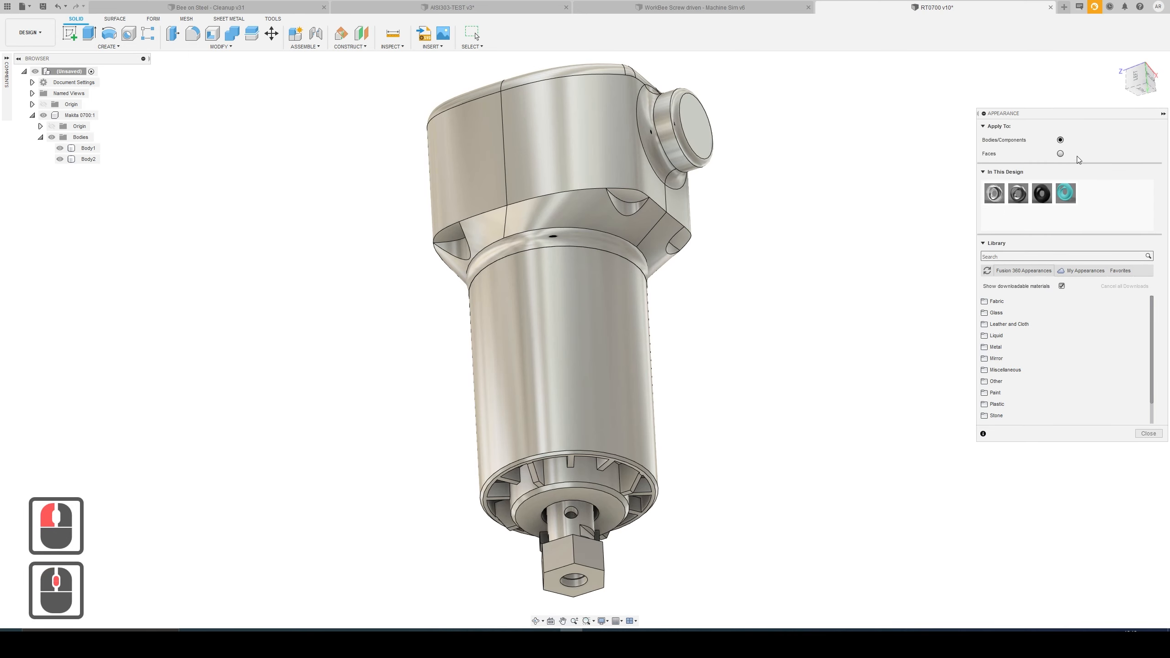
- Set the appearance to apply to faces and select the faces around the router's upper housing and its round side cap
left_click(1059, 153)
left_click(539, 228)
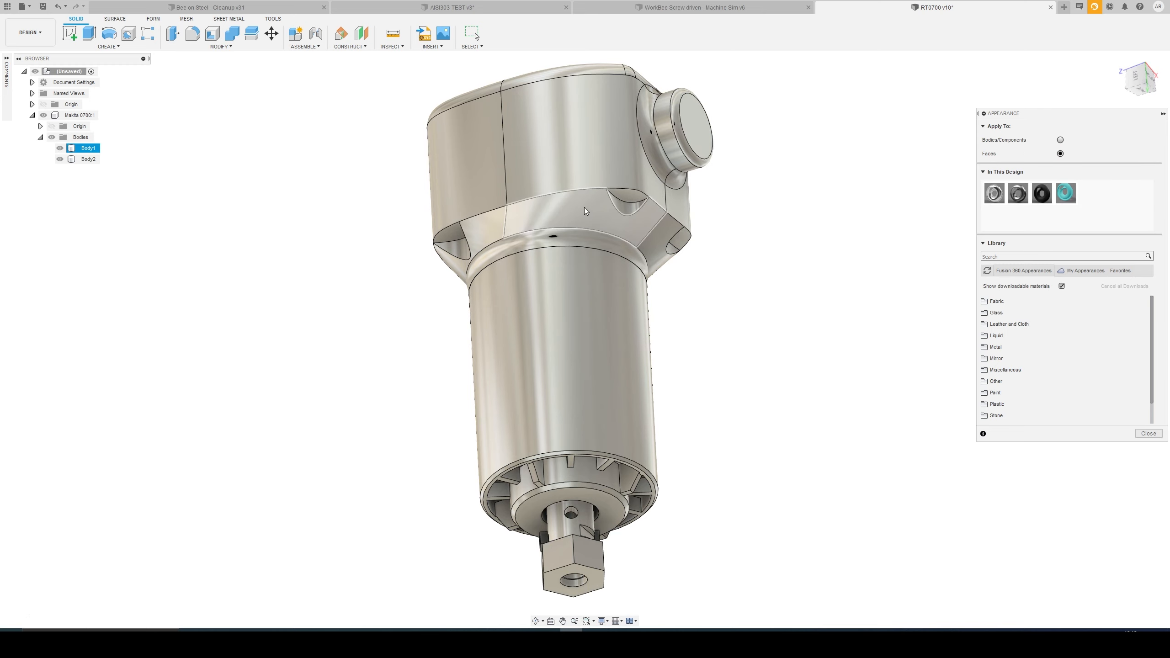
middle_click_drag(584, 207, 571, 221)
left_click(579, 185)
left_click(453, 189, "ctrl")
middle_click_drag(456, 190, 620, 149)
left_click(522, 274, "ctrl")
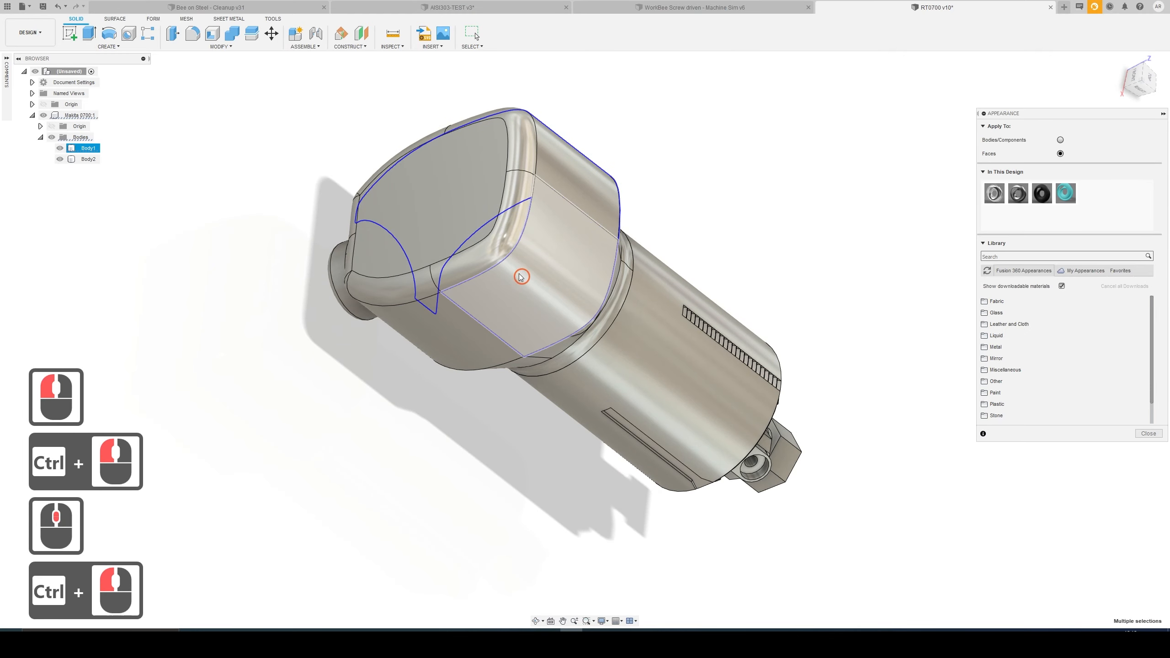
left_click(470, 340, "ctrl")
middle_click_drag(470, 339, 552, 308)
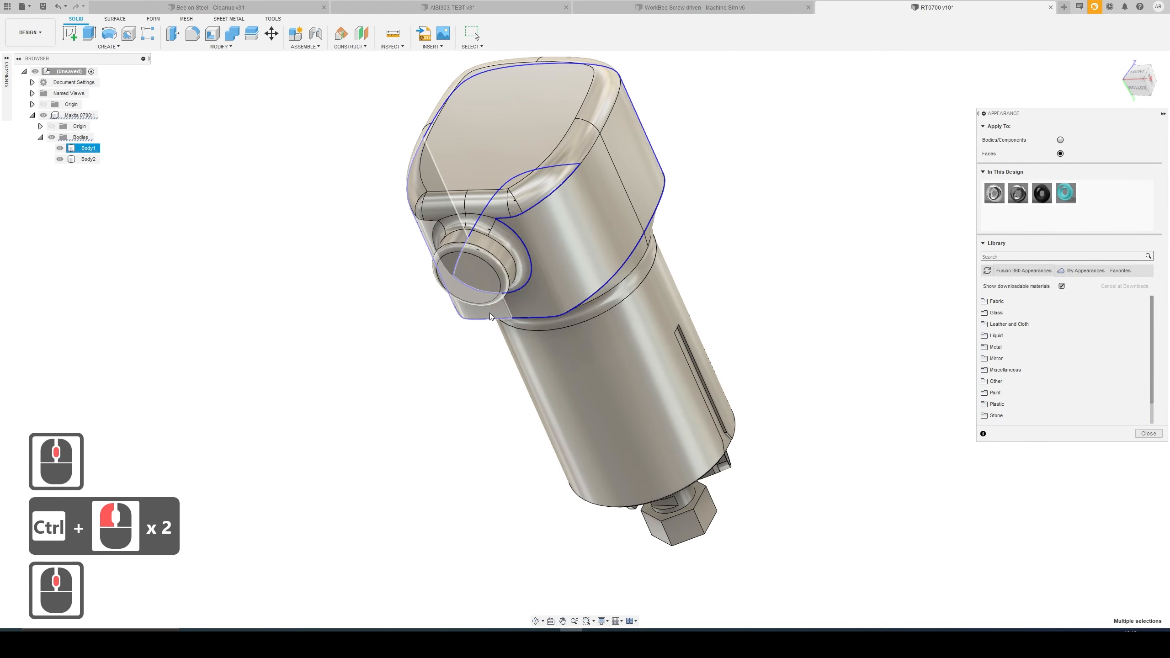
left_click(490, 266, "ctrl")
left_click(490, 262, "ctrl")
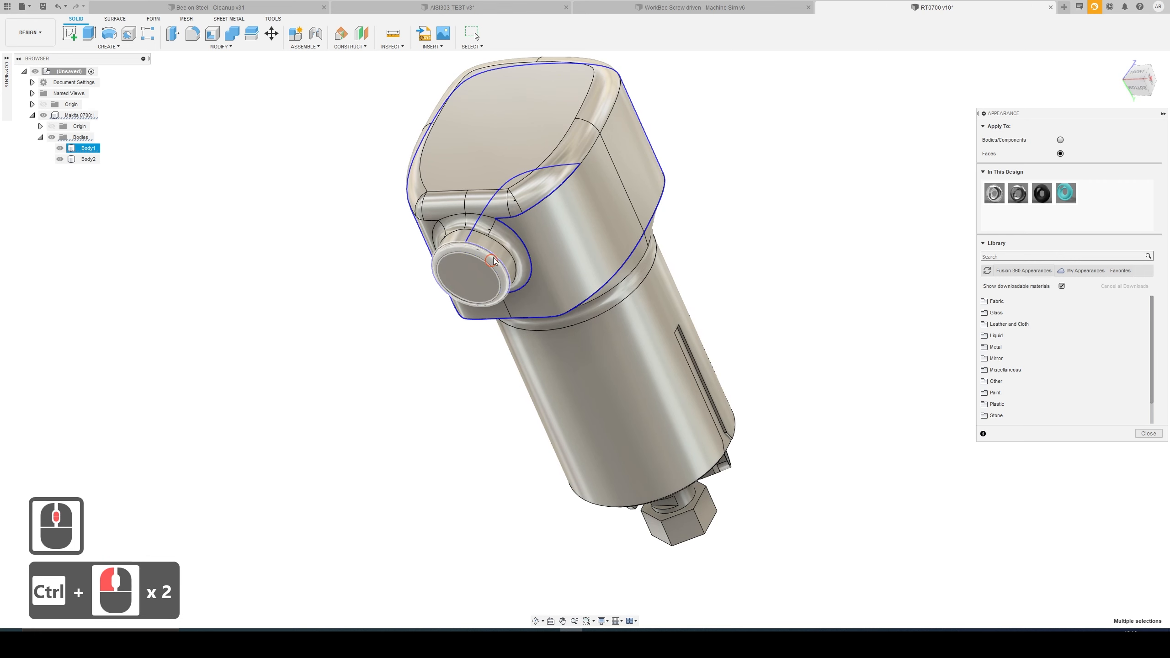
- Apply Plastic - Matte (Green) to the selected side faces of the head and the round side boss
left_click(496, 253, "ctrl")
left_click_drag(1061, 190, 626, 207)
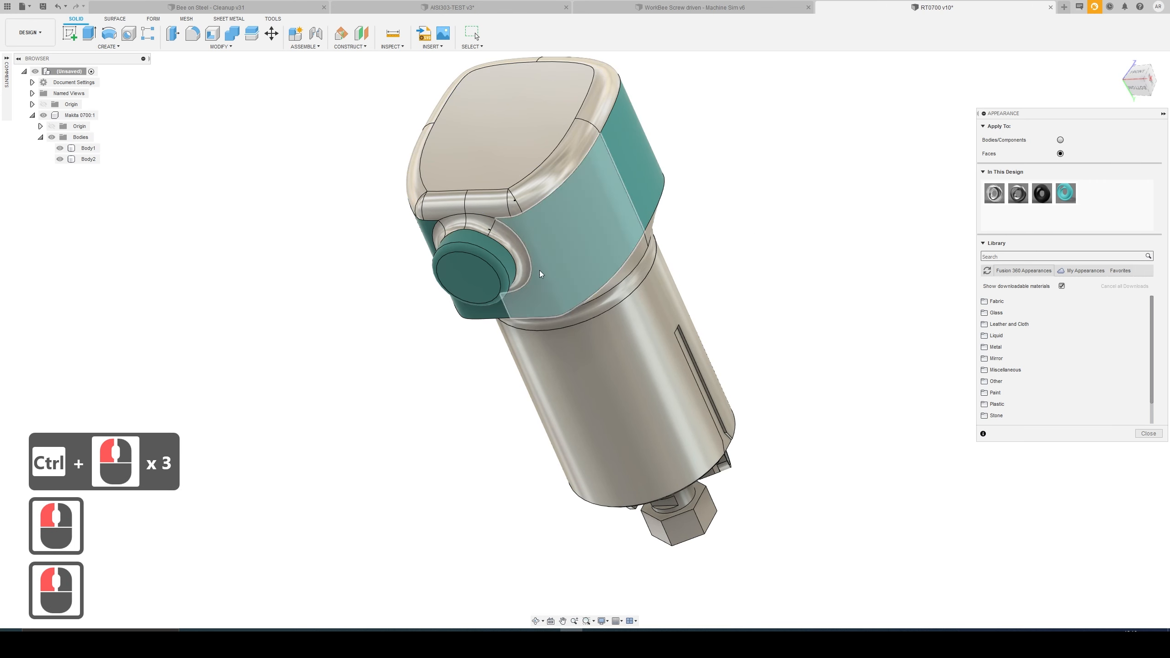
- Try to apply Plastic - Matte (Green) to the head's top face, edge fillets and boss fillet, removing the existing face appearances
left_click(524, 262)
left_click(477, 225, "ctrl")
left_click(437, 236, "ctrl")
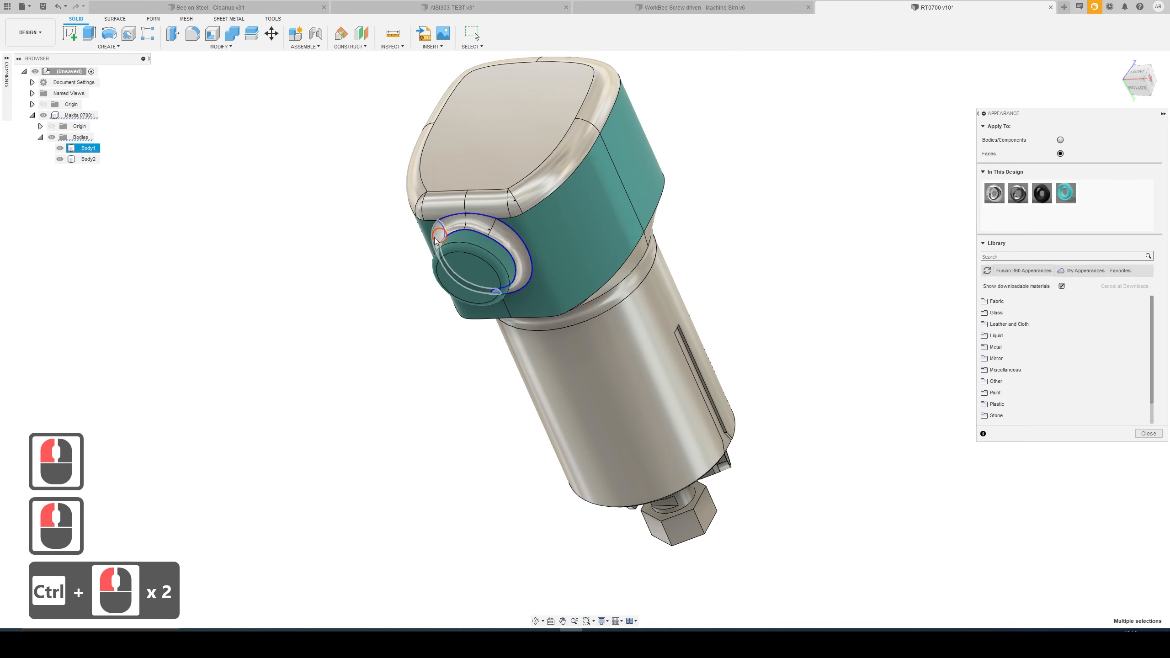
left_click(446, 205, "ctrl")
left_click(482, 206, "ctrl")
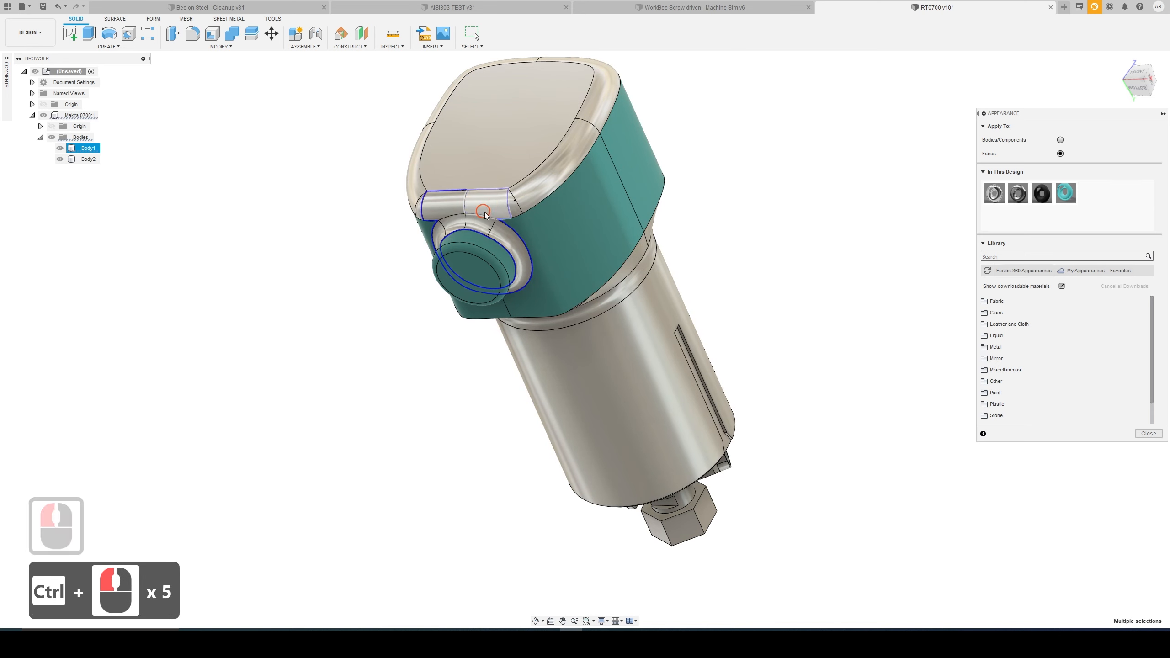
left_click(514, 204, "ctrl")
left_click(530, 199, "ctrl")
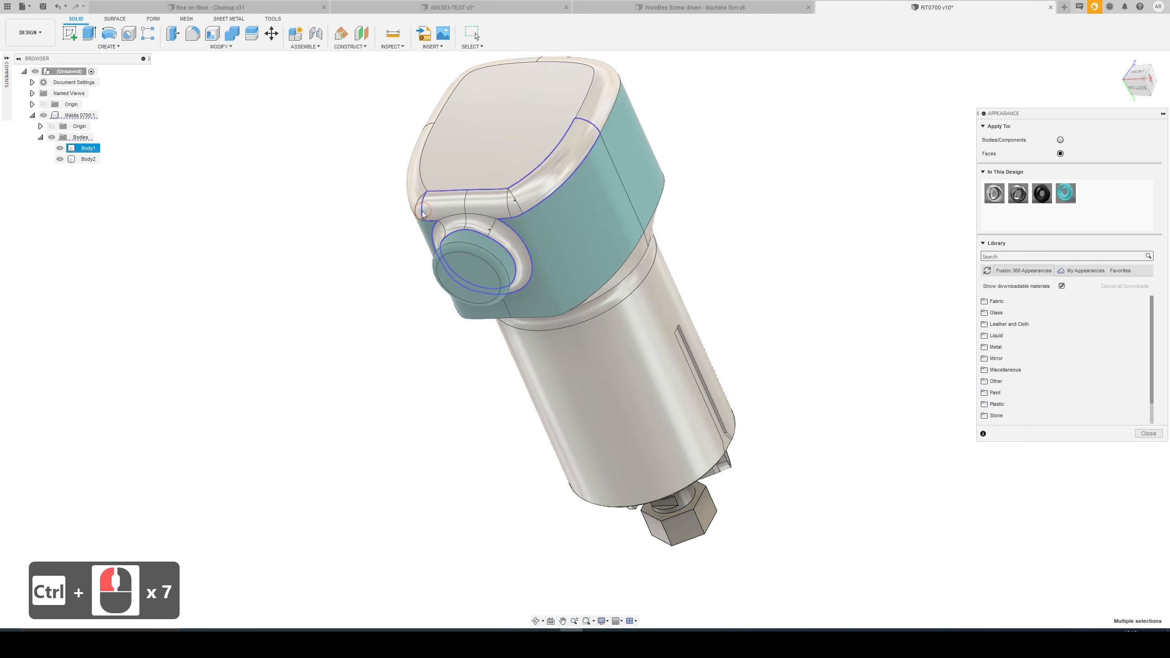
left_click(435, 208, "ctrl")
left_click(451, 175, "ctrl")
left_click(452, 174, "ctrl")
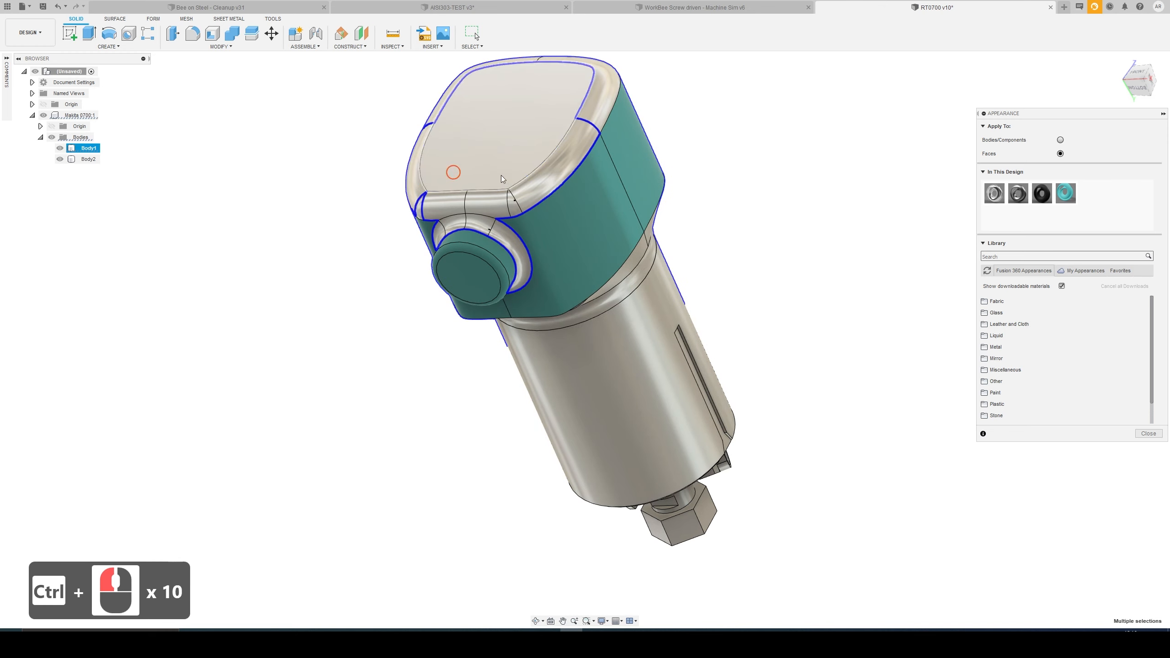
left_click_drag(1065, 193, 564, 187)
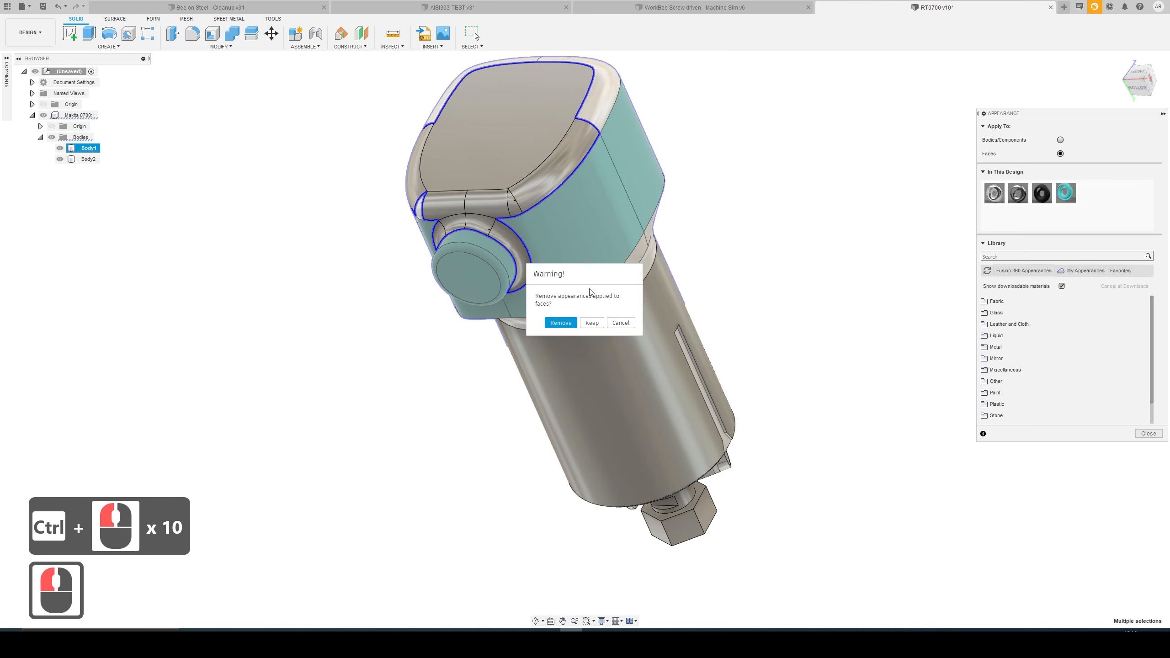
left_click(560, 323)
- Undo the last appearance changes on the spindle body
middle_click_drag(405, 289, 489, 243, "shift")
key("ctrl+z")
key("ctrl+z")
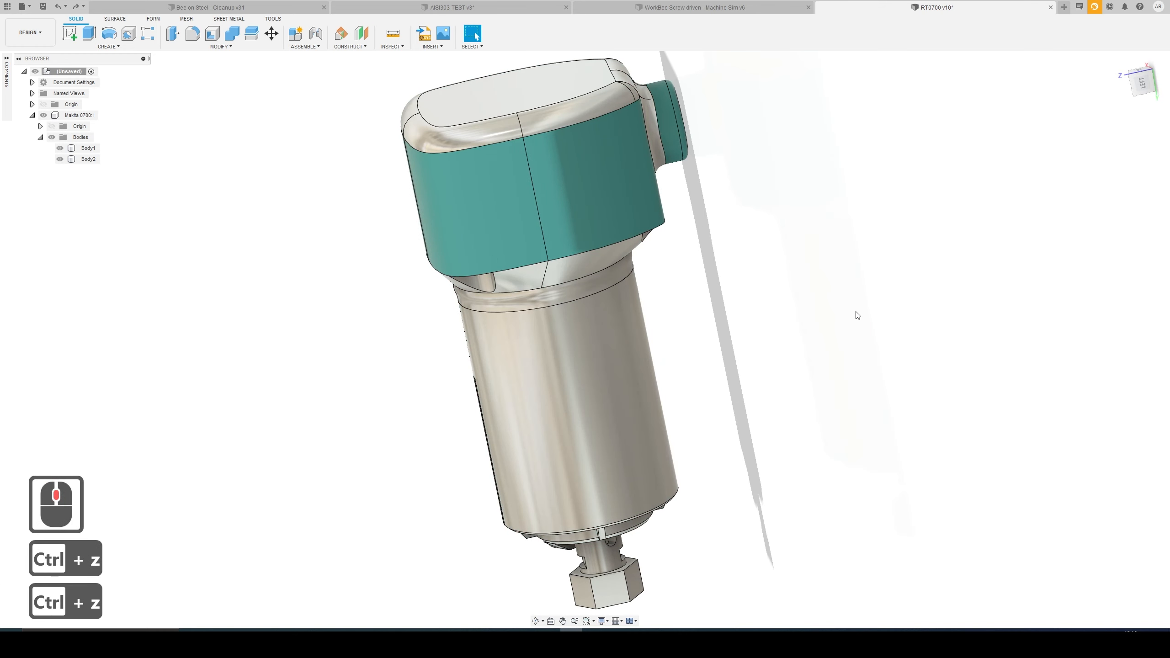
- Reopen the Appearance tool, apply to faces, and assign Plastic - Matte (Green) to the head's flat top face
key("a")
middle_click_drag(804, 253, 598, 193, "shift")
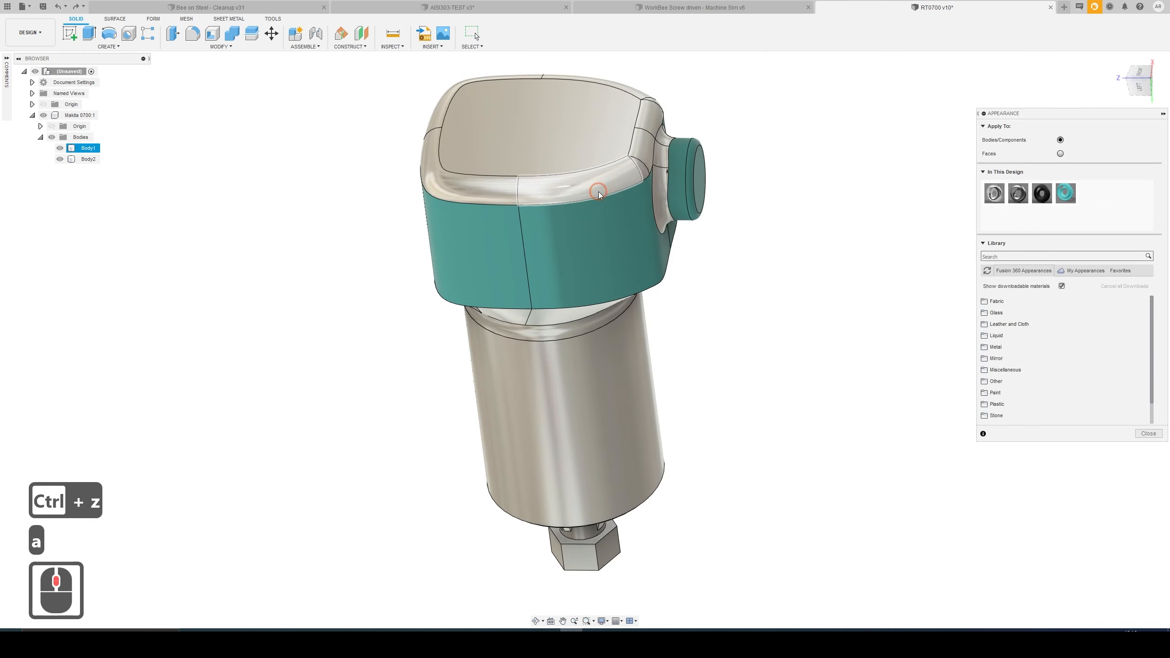
left_click(1060, 153)
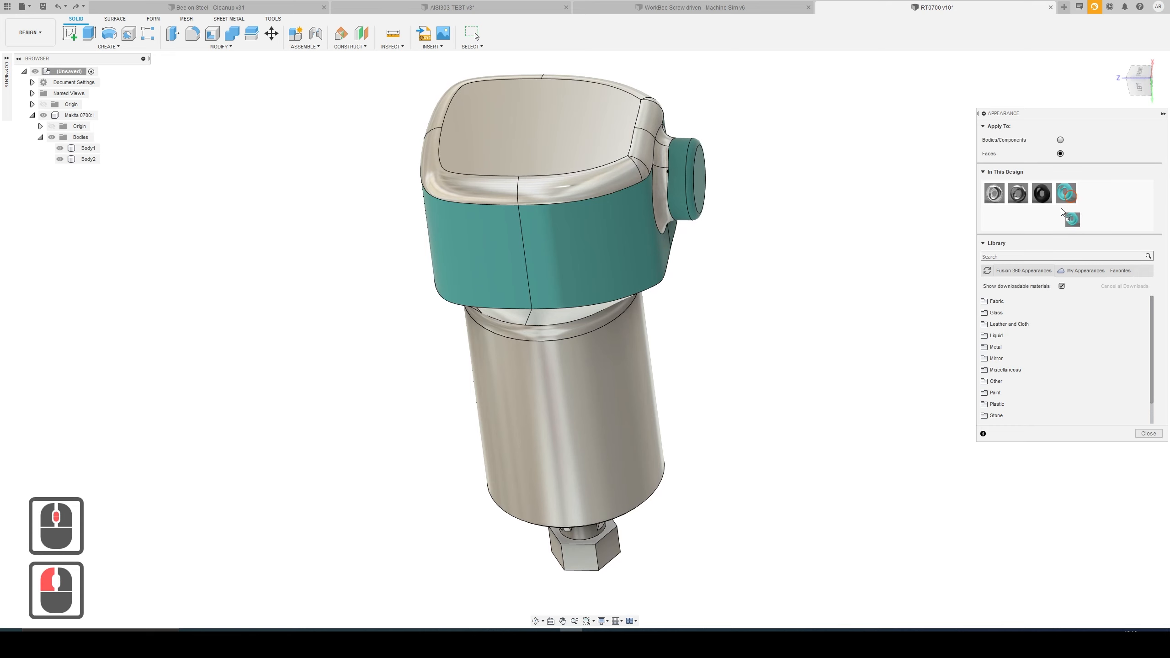
left_click_drag(1060, 211, 609, 149)
- Apply Plastic - Matte (Green) to the fillet faces along the near side of the head's top edge
left_click(492, 190)
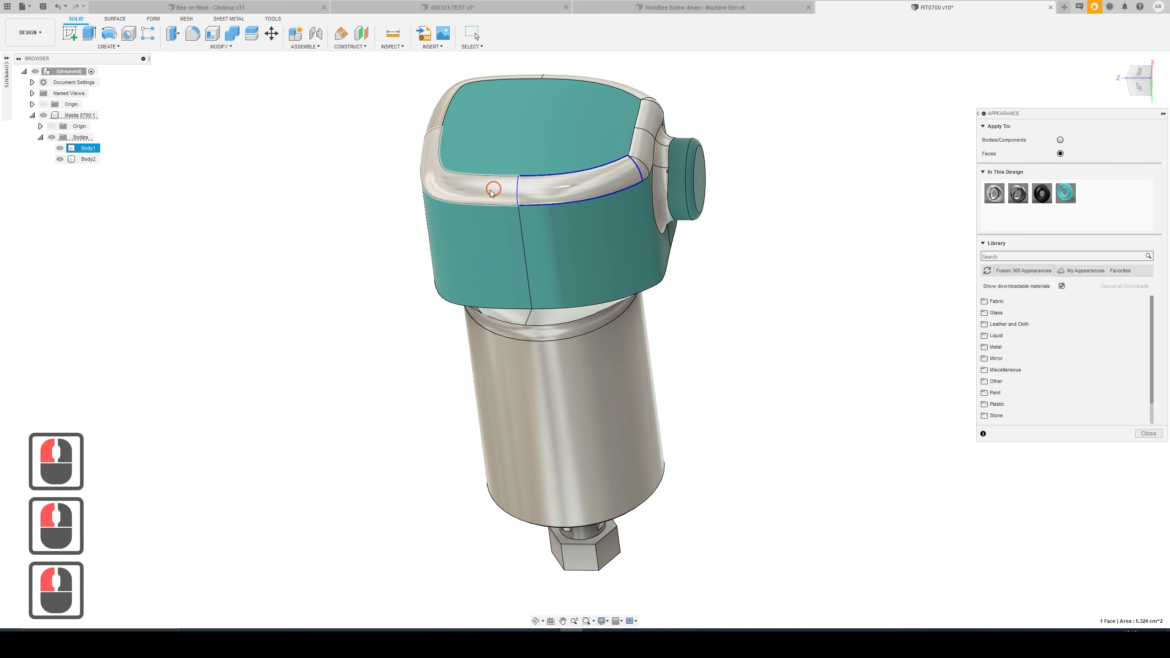
left_click(492, 189, "ctrl")
left_click(642, 170, "ctrl")
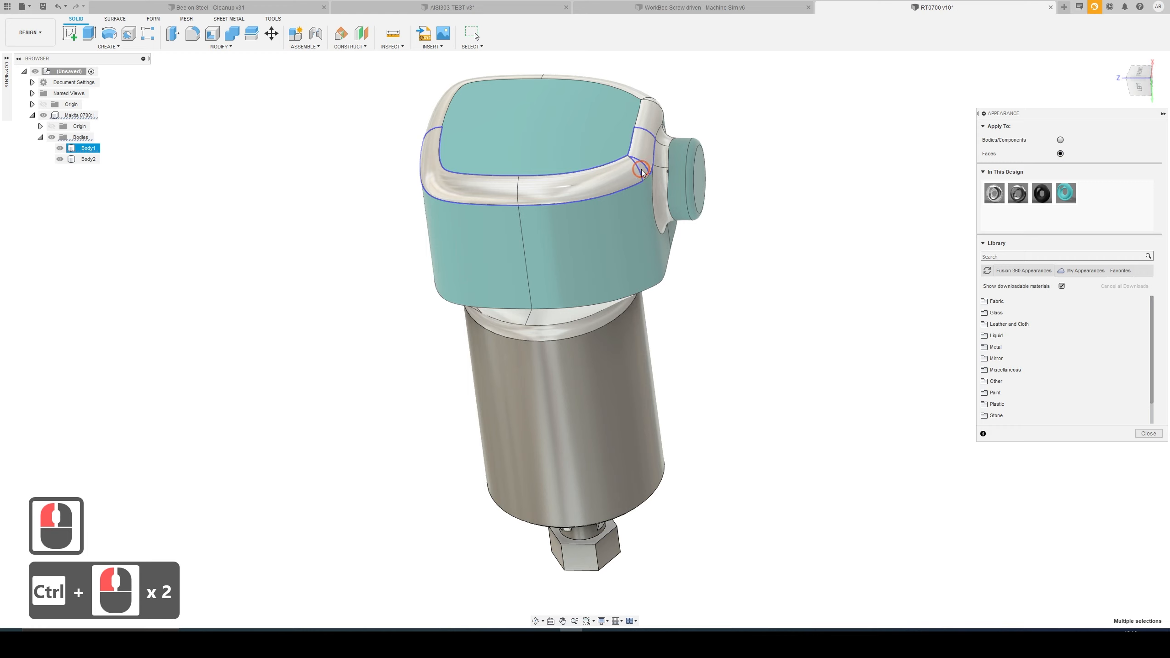
left_click(640, 173, "ctrl")
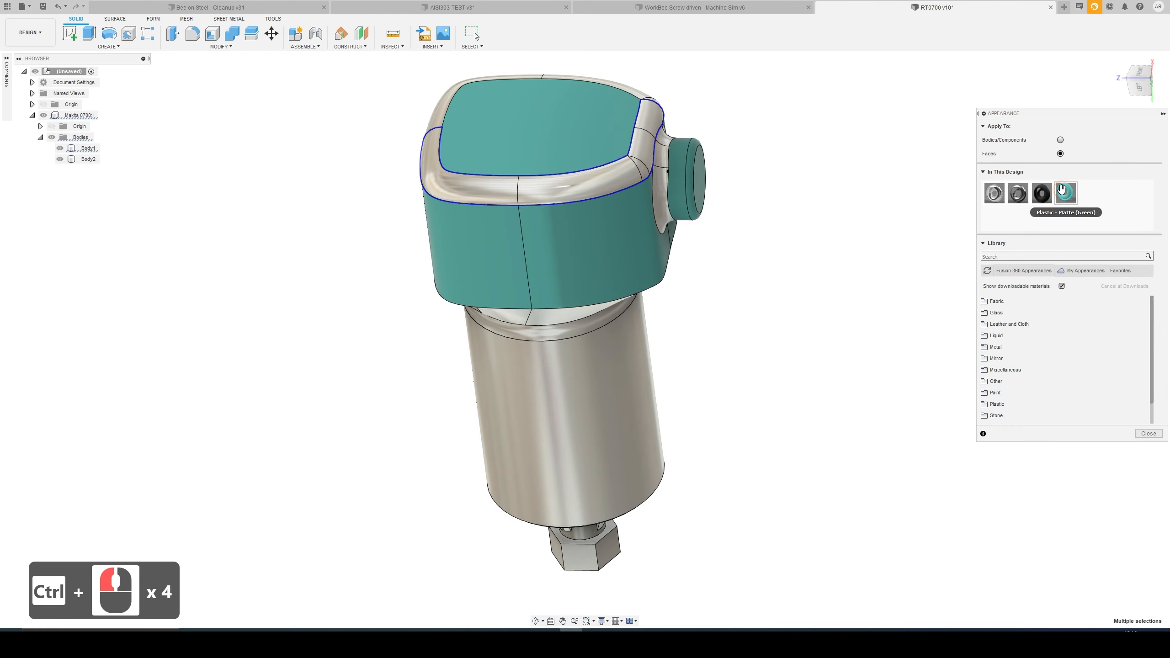
left_click_drag(650, 189, 651, 191)
- Apply Plastic - Matte (Green) to all fillet faces around the base of the round side boss
scroll(714, 169, "up", 4)
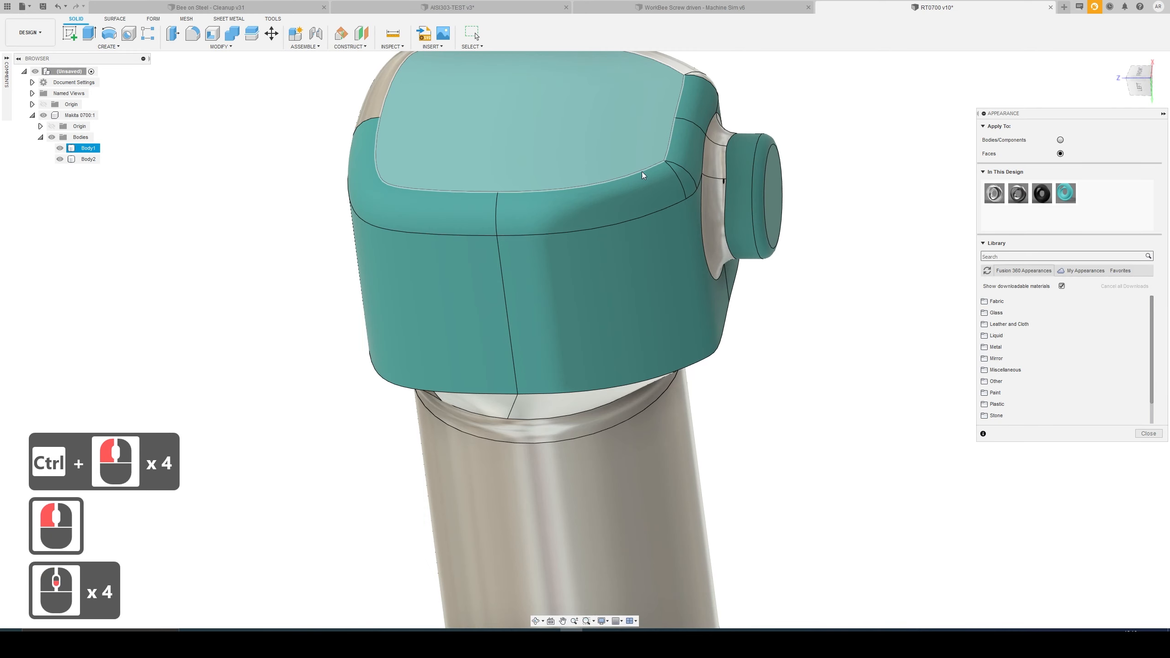
left_click(714, 167)
left_click(719, 130, "ctrl")
left_click(705, 196, "ctrl")
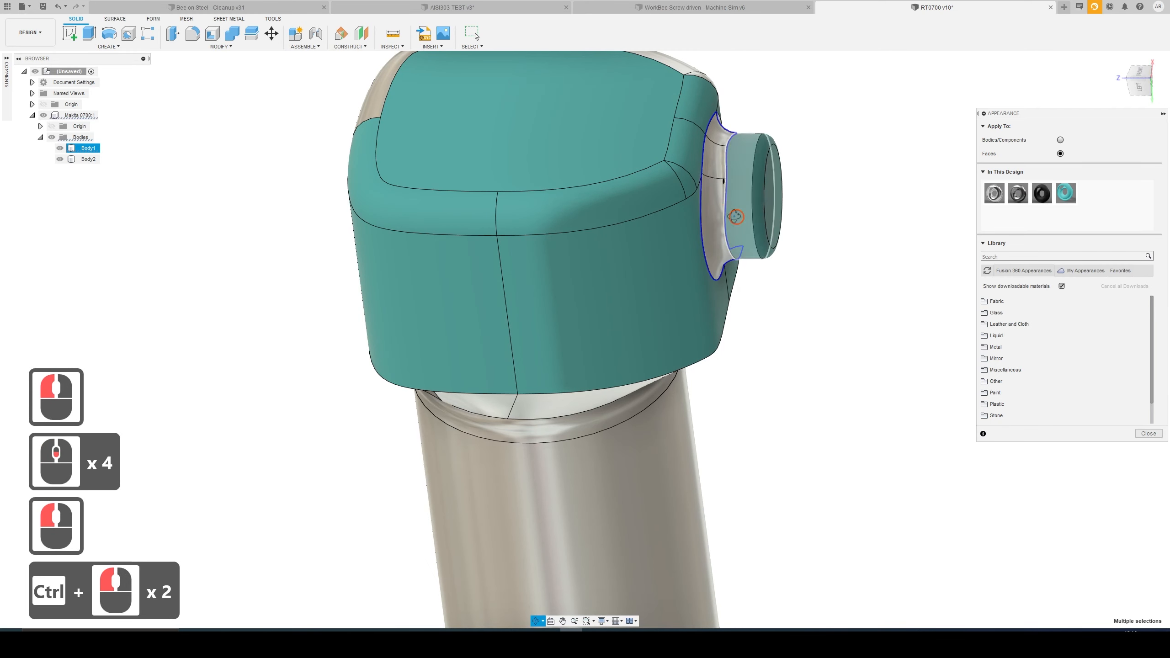
middle_click_drag(736, 219, 756, 260, "shift")
left_click(842, 249, "ctrl")
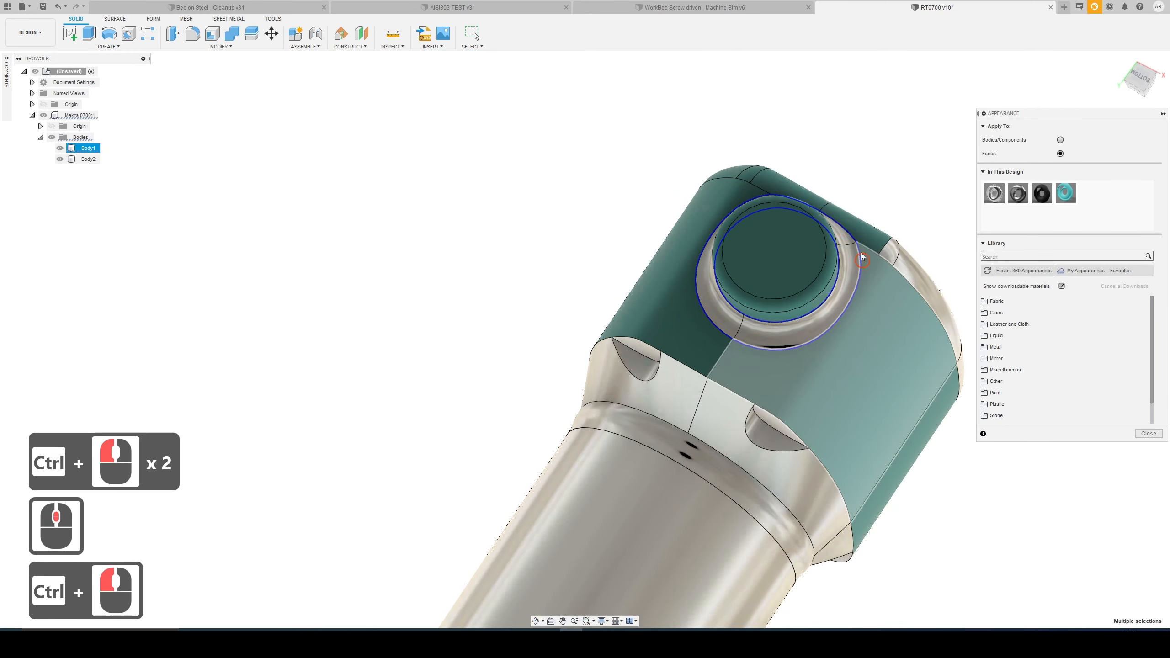
left_click(845, 238, "ctrl")
middle_click_drag(843, 240, 839, 237, "shift")
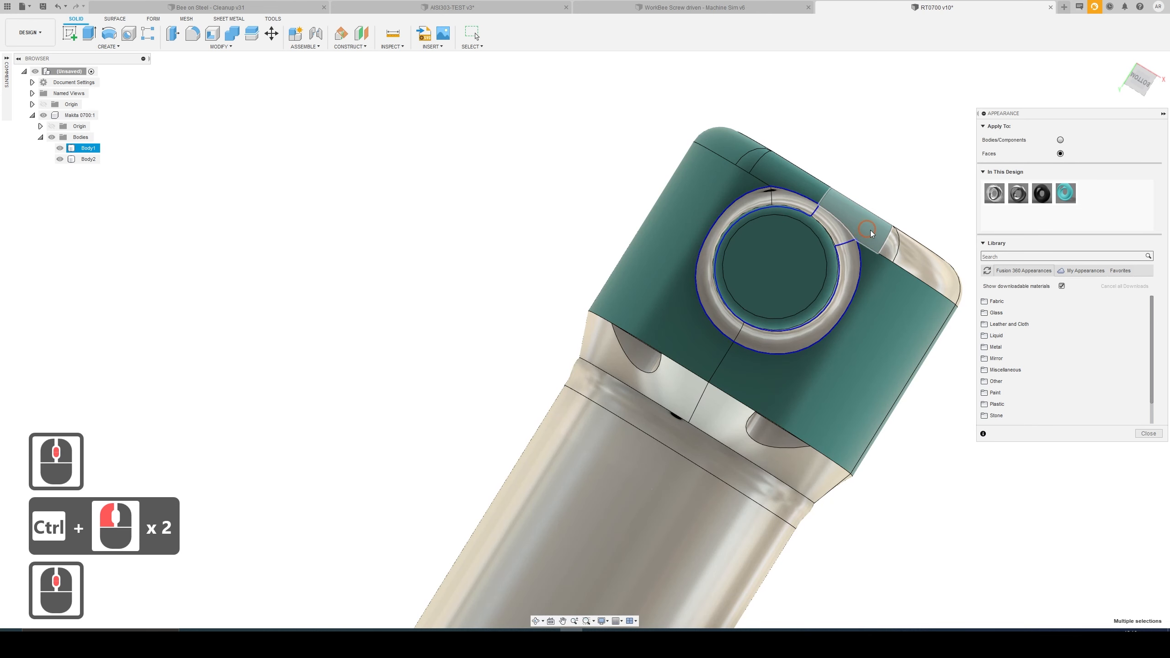
left_click(1092, 224, "ctrl")
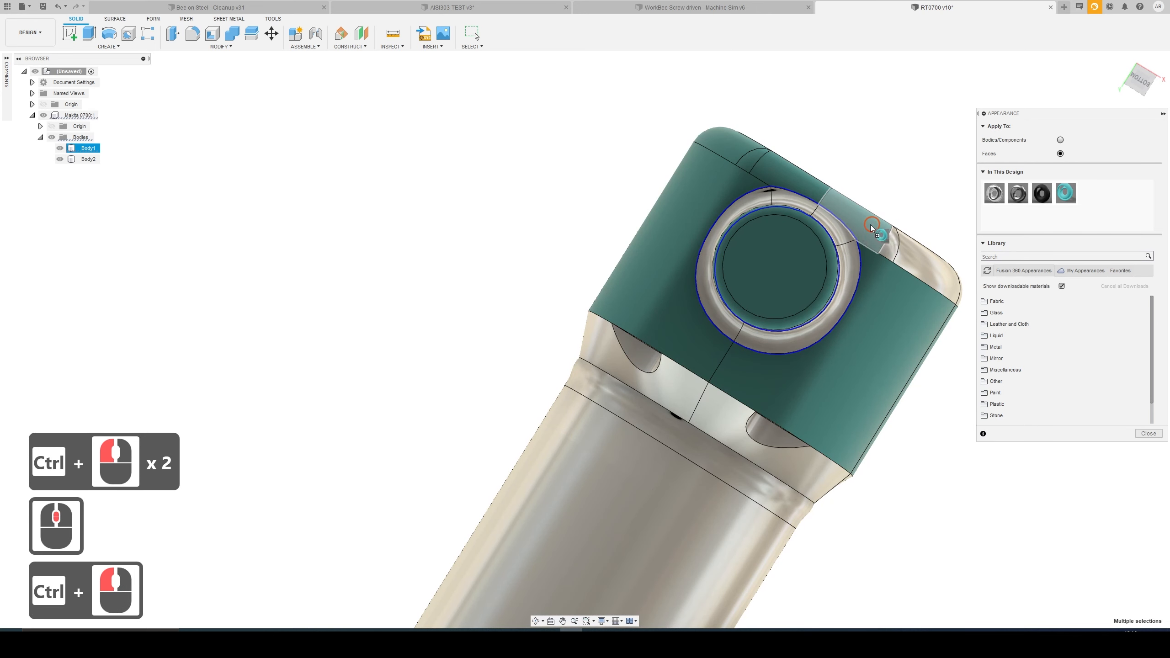
left_click_drag(870, 225, 841, 226)
- Apply Plastic - Matte (Green) to the remaining unpainted fillet faces along the head's top edge
middle_click_drag(838, 229, 357, 161, "shift")
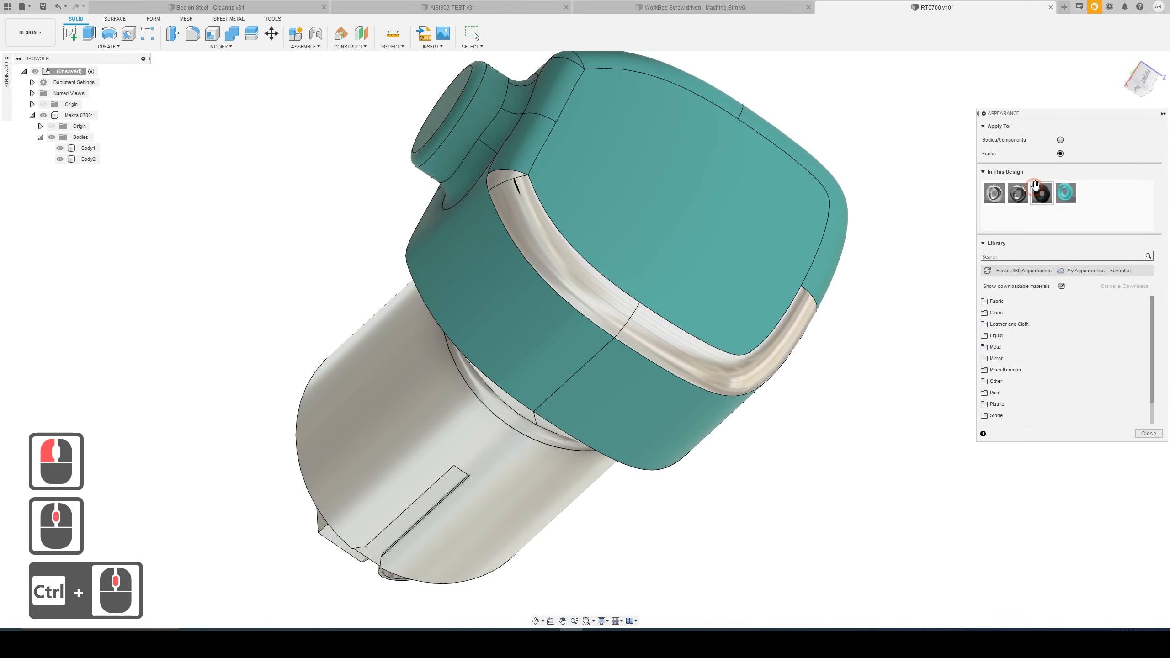
left_click(502, 181)
left_click(653, 334, "ctrl")
left_click(679, 335, "ctrl")
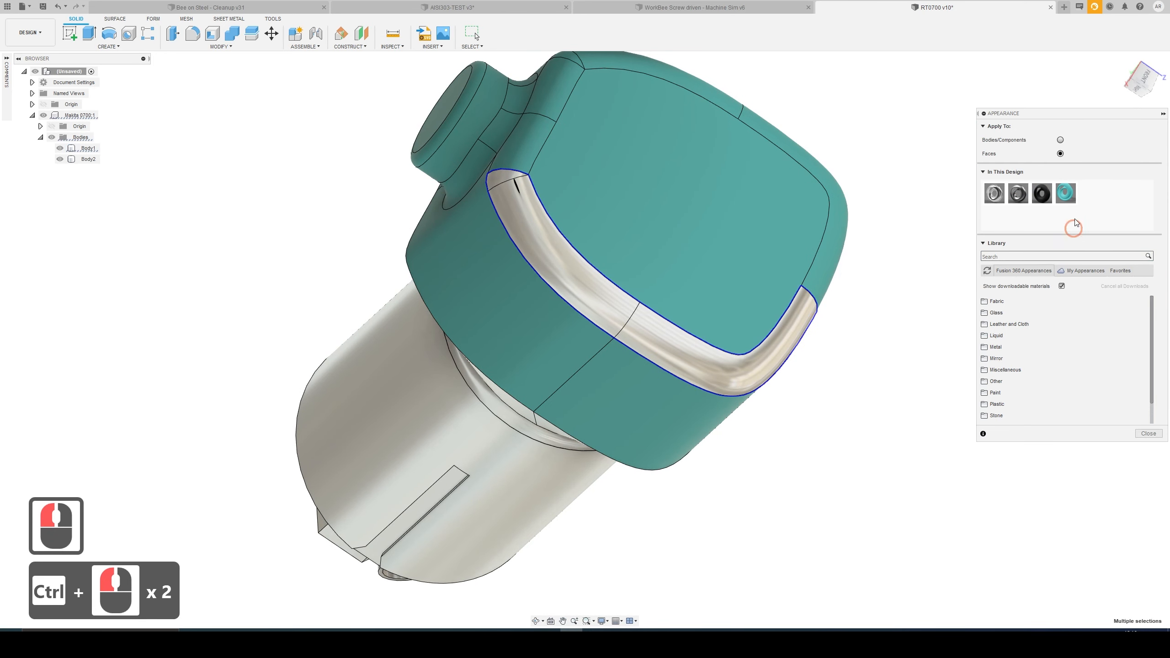
left_click_drag(1073, 194, 694, 352)
- Apply Plastic - Matte (Black) to the cylindrical shaft face above the hex nut
middle_click_drag(694, 352, 772, 321, "shift")
scroll(689, 358, "down", 6)
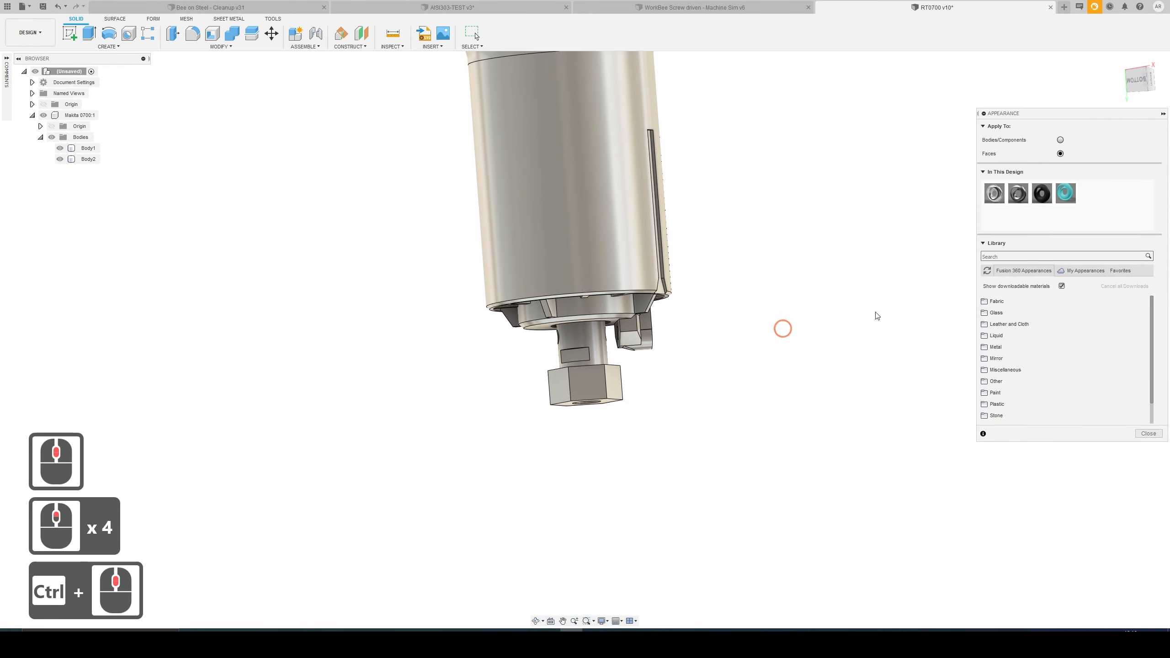
left_click(586, 348)
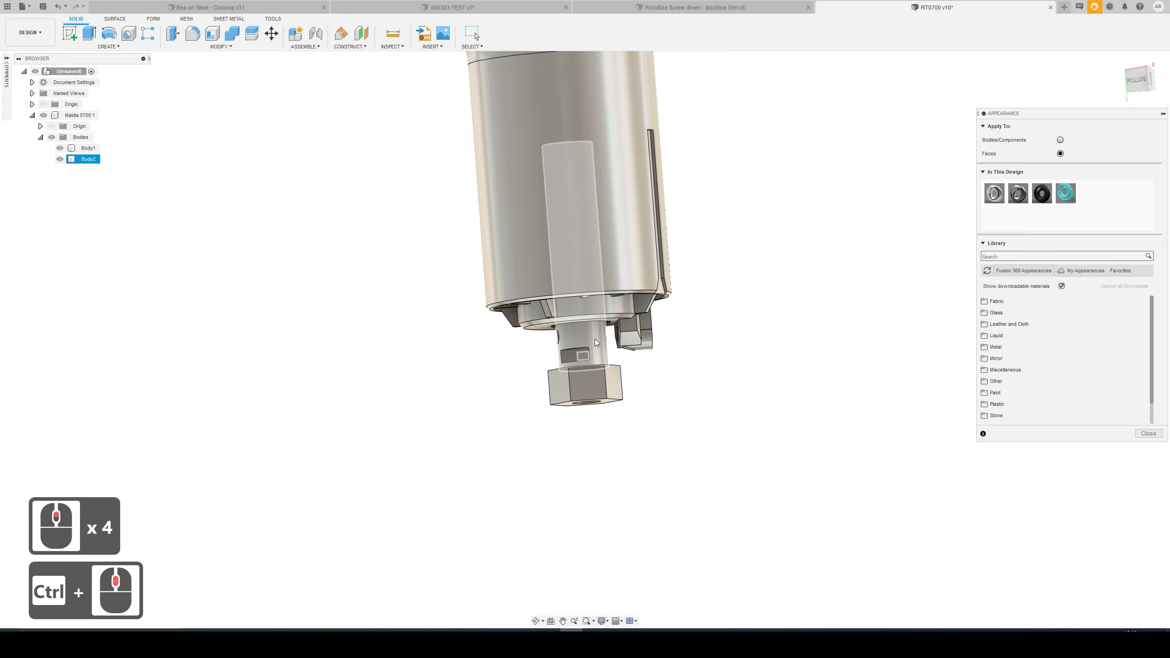
left_click(587, 346)
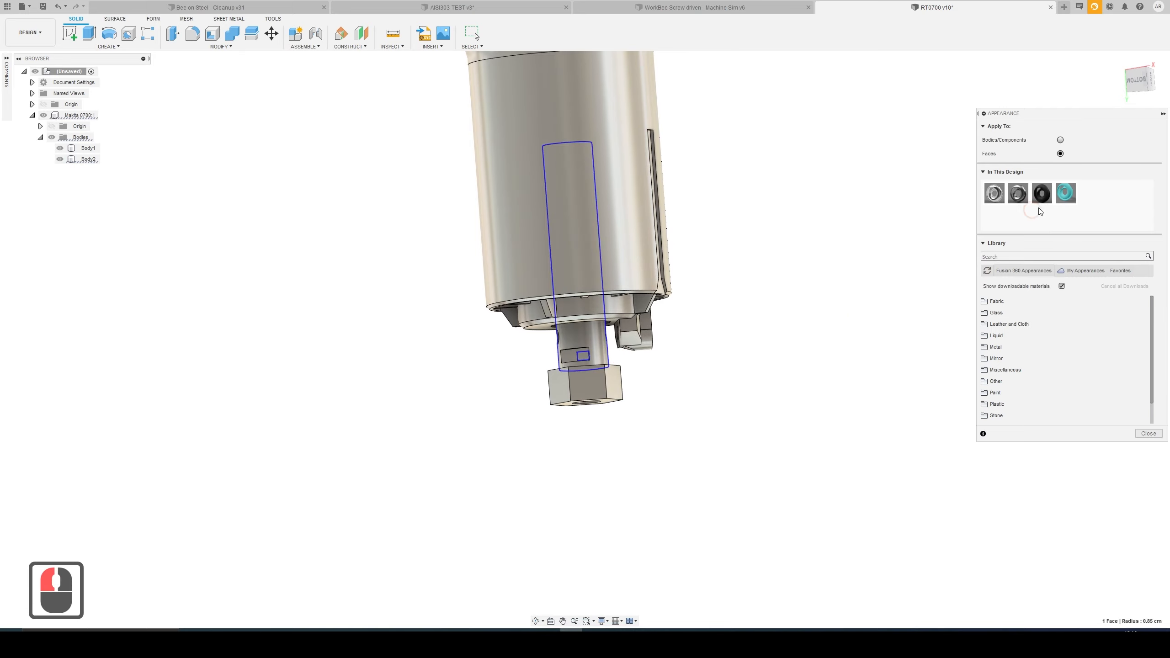
left_click_drag(588, 333, 589, 335)
scroll(598, 405, "up", 9)
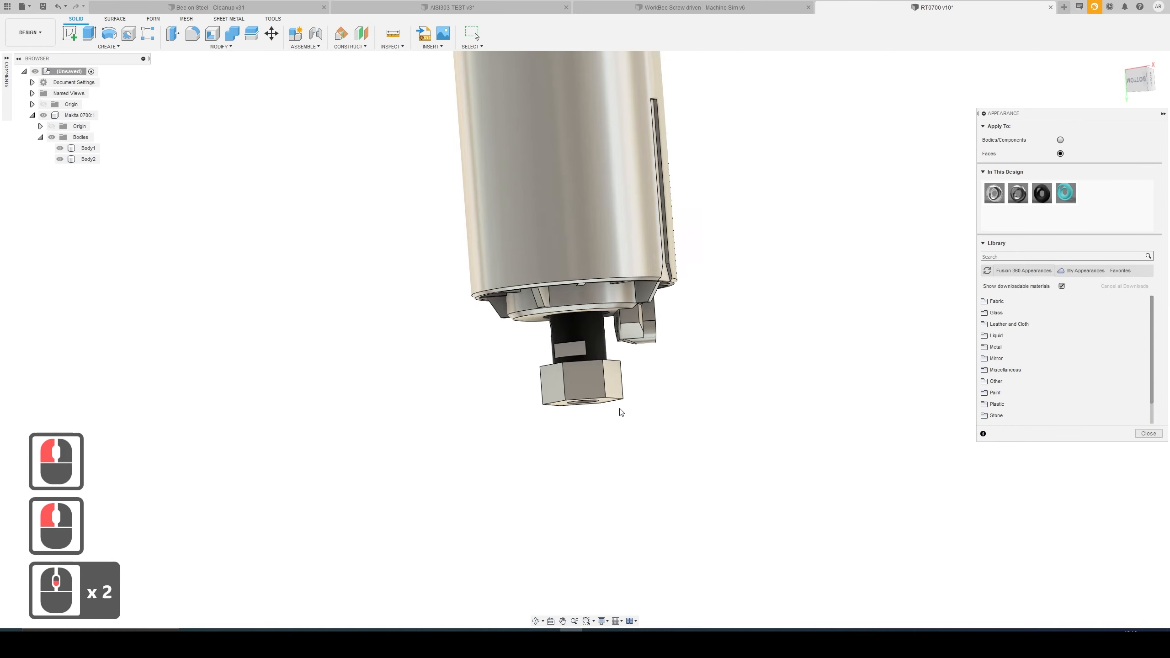
middle_click_drag(585, 399, 617, 340)
left_click(548, 360)
left_click(488, 366, "ctrl")
left_click(499, 416, "ctrl")
left_click(625, 369, "ctrl")
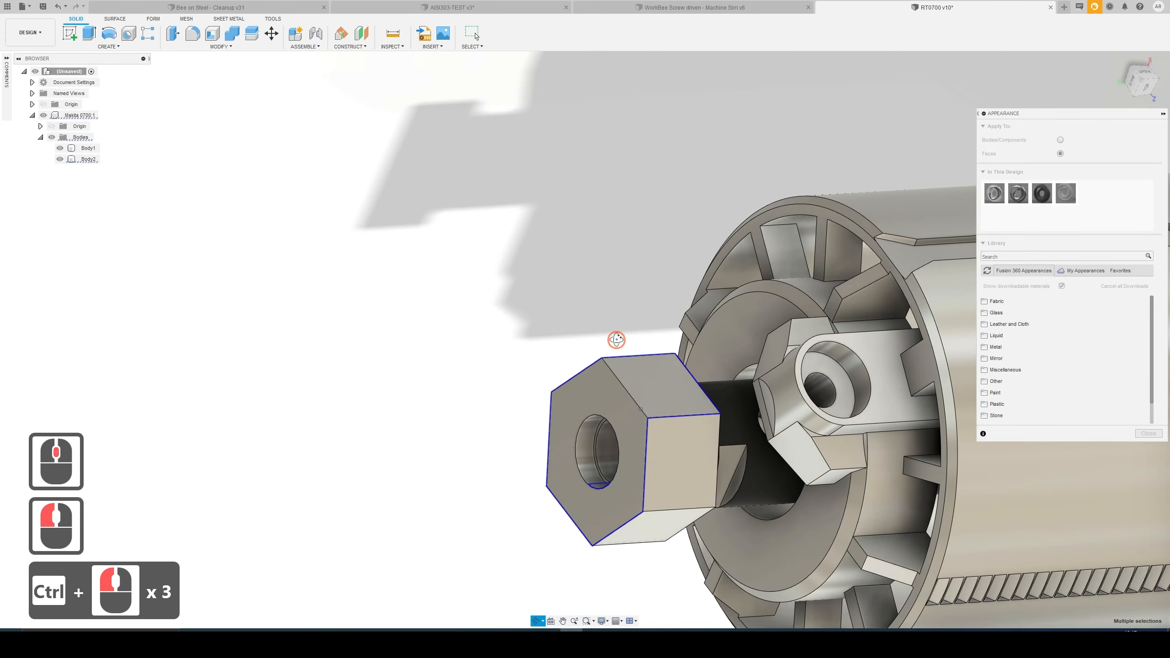
left_click(658, 445, "ctrl")
middle_click_drag(658, 445, 671, 254)
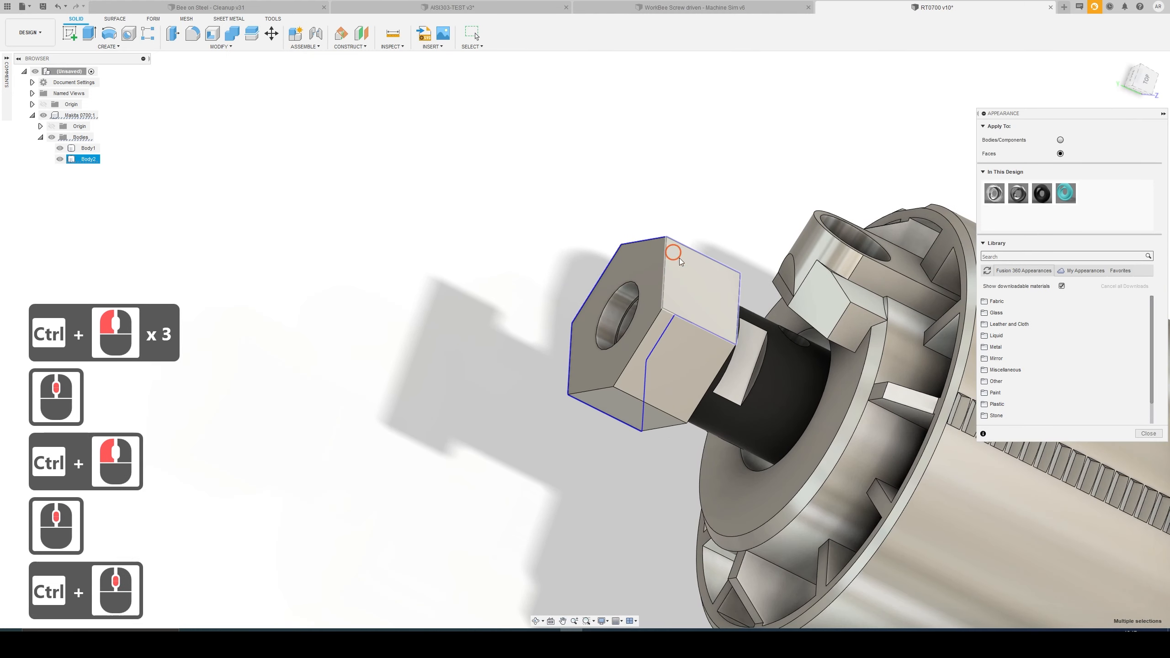
- Restrict the selection filters to body faces only
left_click(1121, 60)
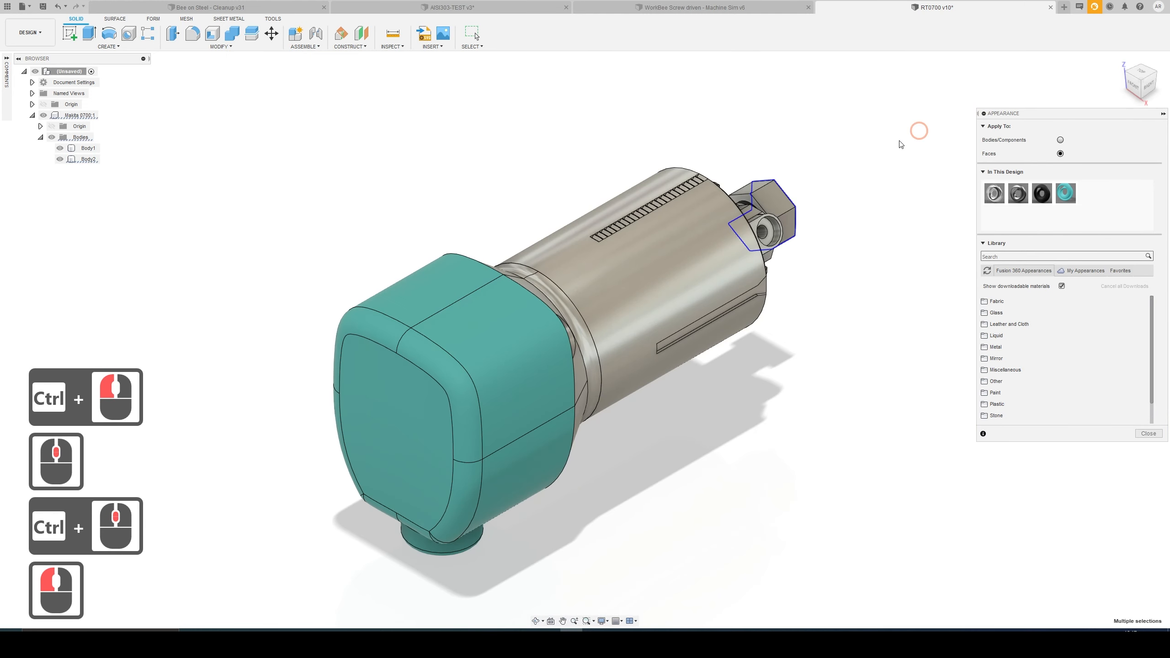
left_click(1149, 84)
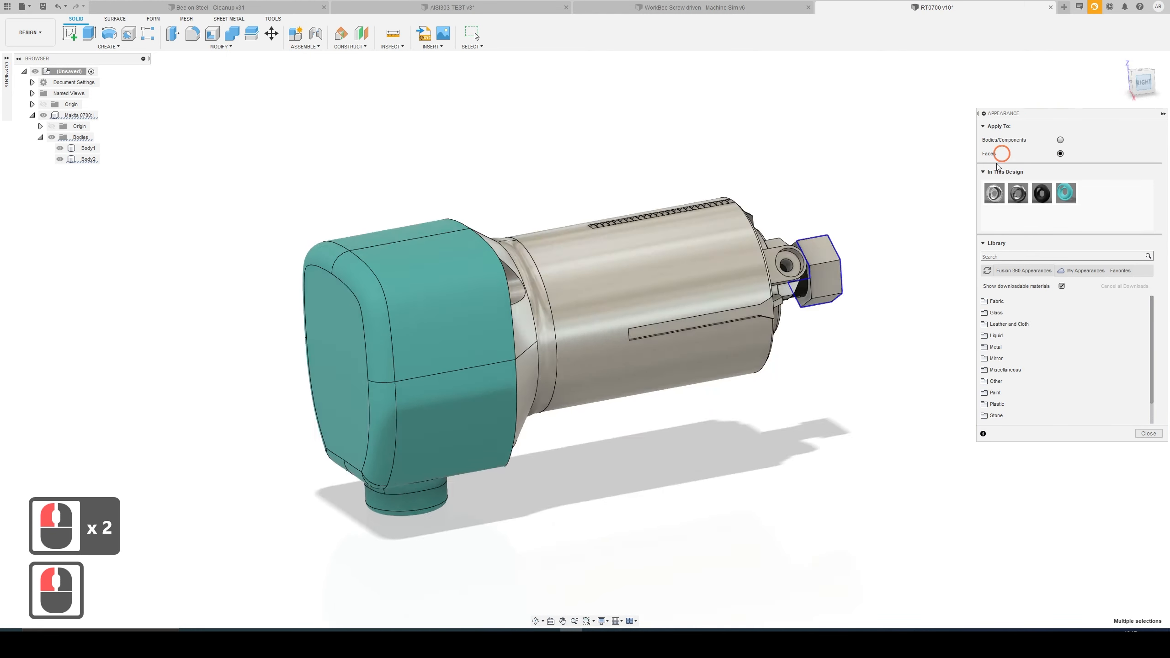
middle_click_drag(840, 366, 712, 283, "ctrl")
scroll(711, 283, "up", 3)
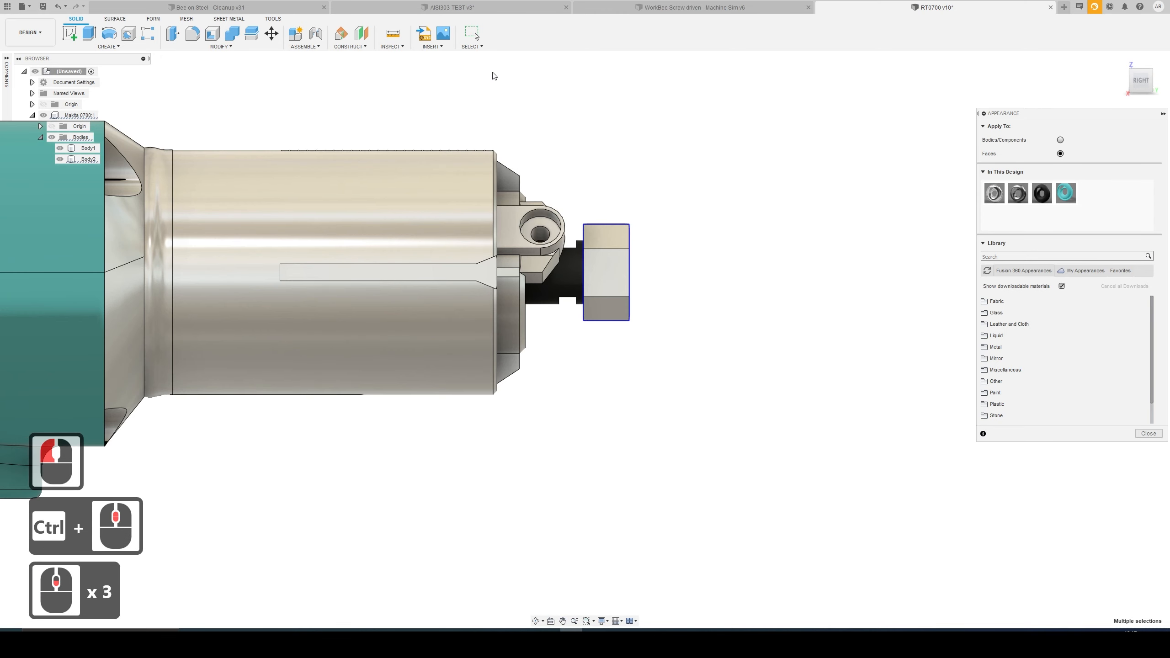
left_click(478, 48)
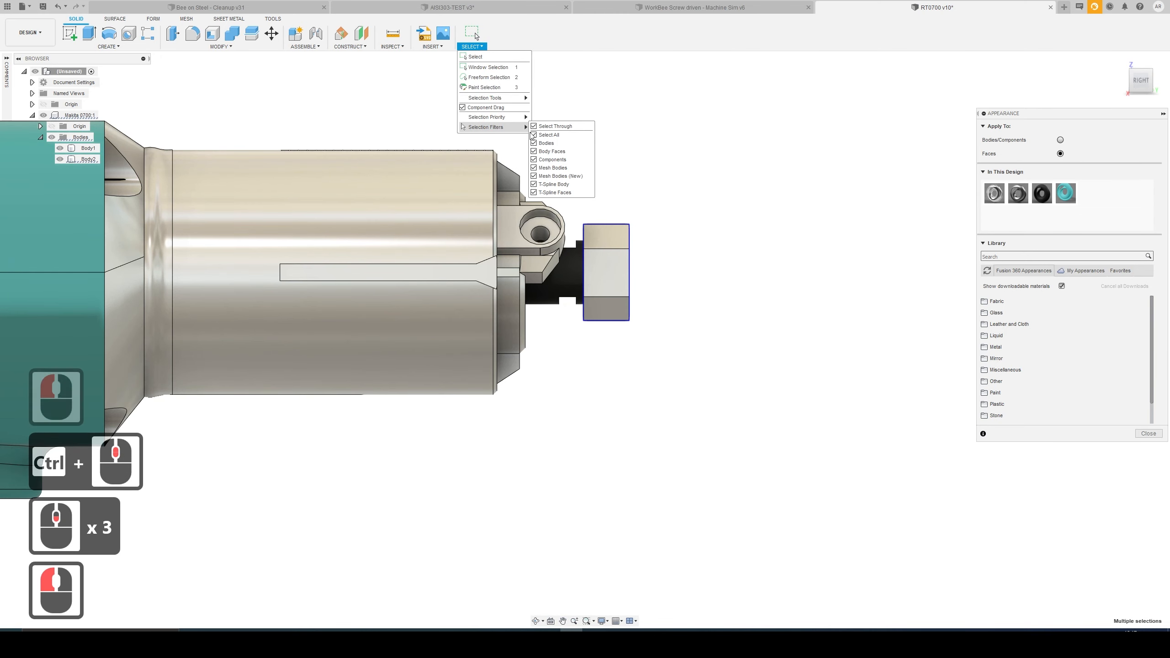
left_click(534, 134)
left_click(535, 151)
left_click(596, 201)
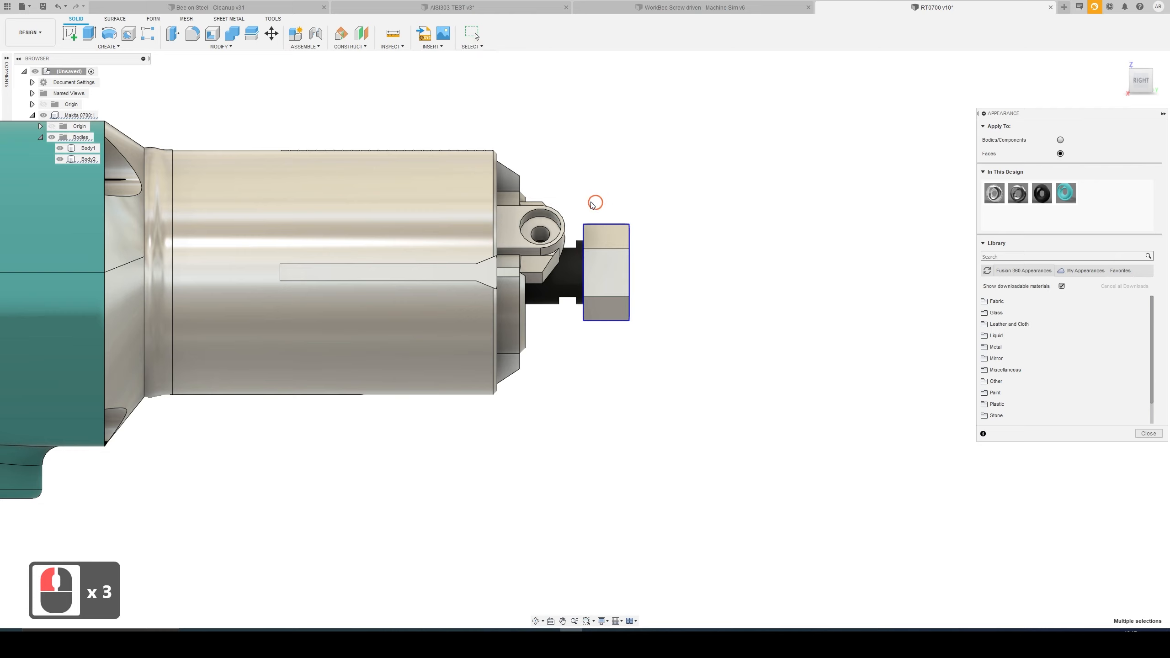
- Window-select all faces of the hex nut and the adjoining shaft and apply Plastic - Matte (Black) to them
left_click_drag(579, 193, 683, 370)
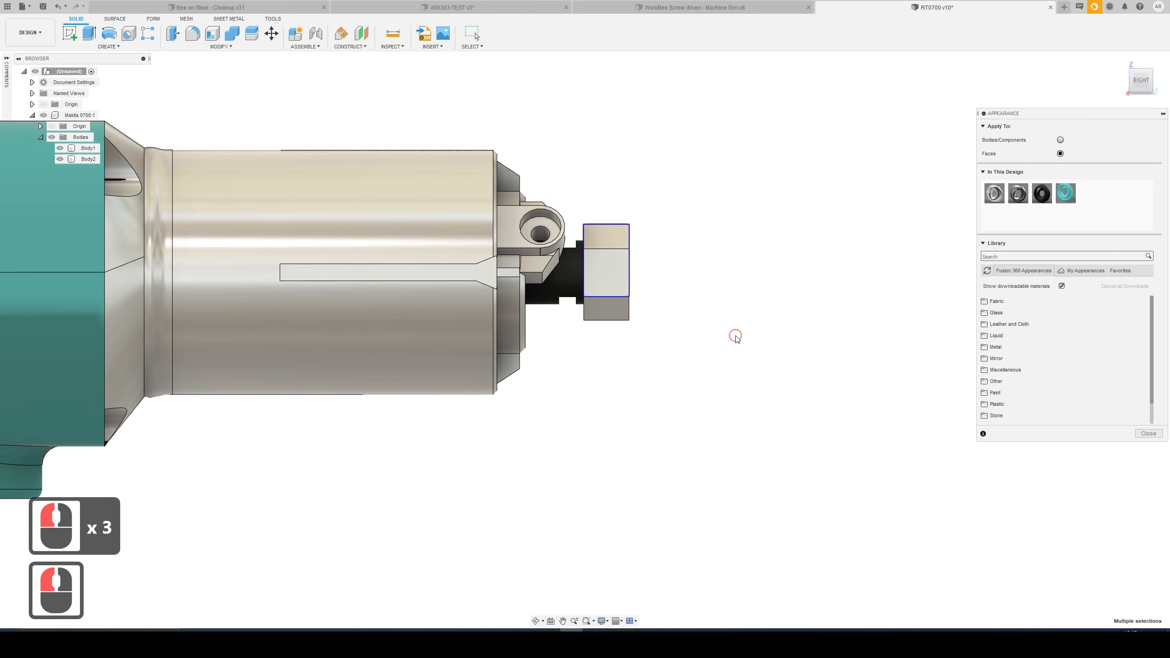
left_click(675, 352)
left_click(697, 305)
left_click_drag(657, 341, 582, 187)
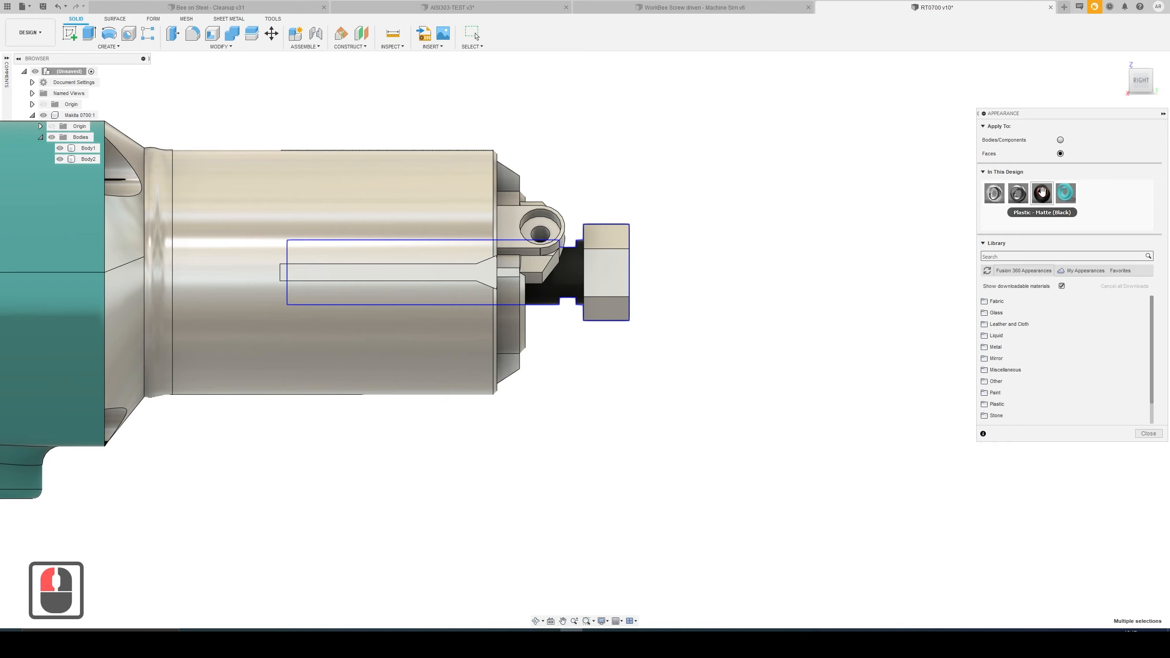
left_click_drag(627, 277, 627, 278)
- Re-enable all selection filters
middle_click_drag(681, 359, 716, 332, "shift")
scroll(648, 361, "up", 7)
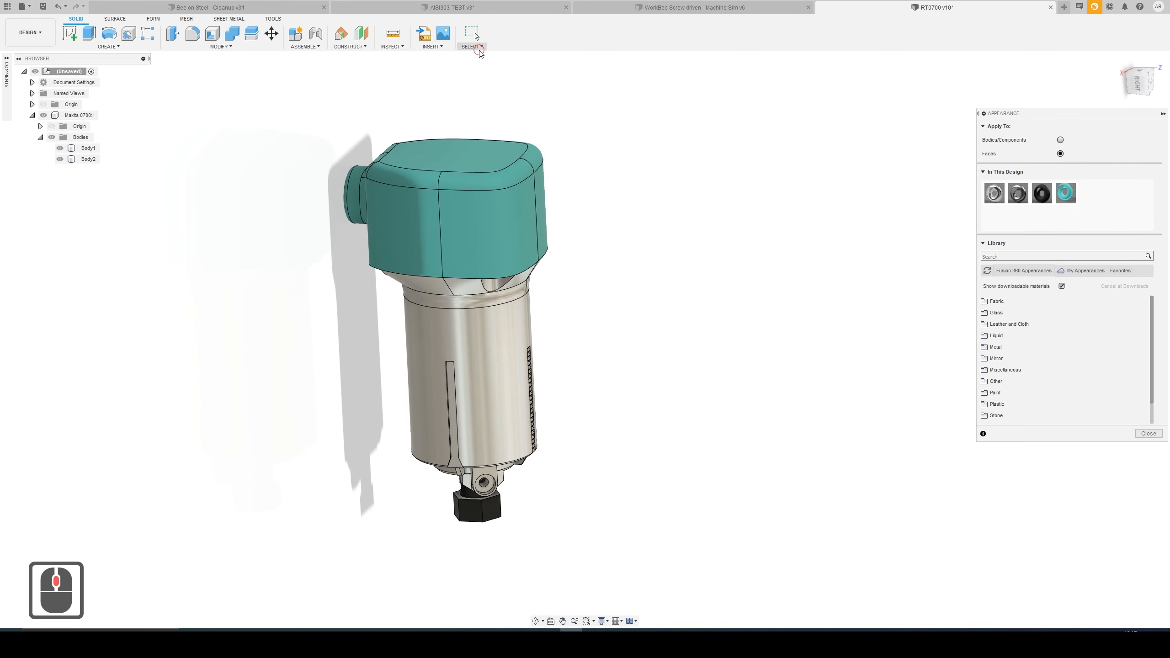
left_click(480, 51)
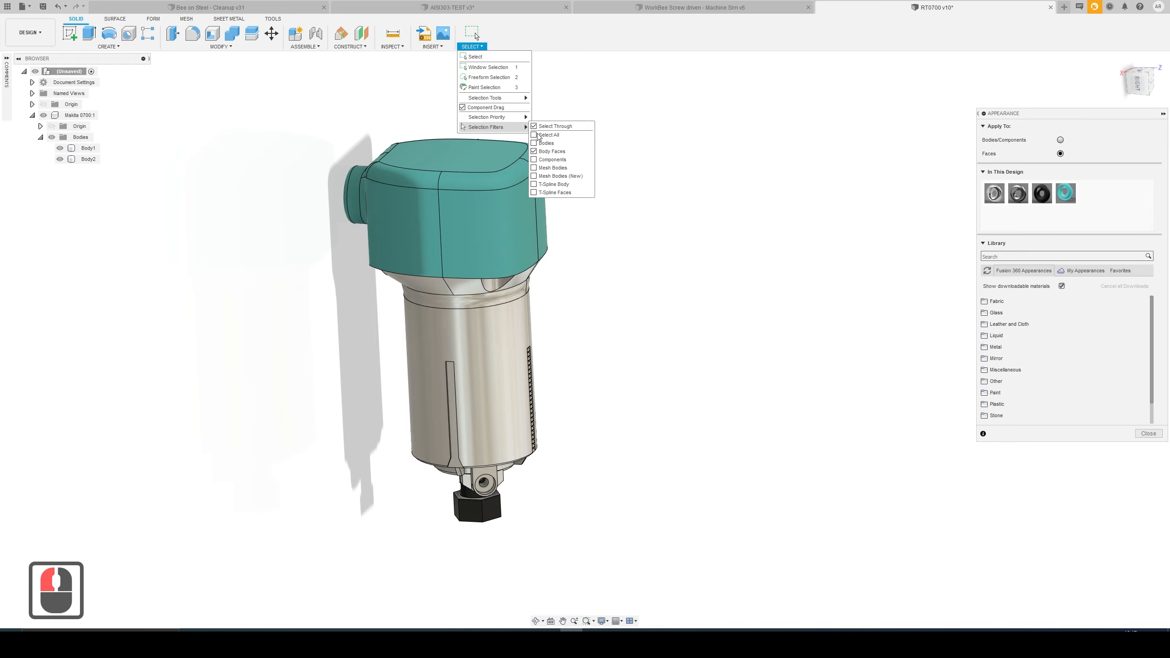
left_click(785, 225)
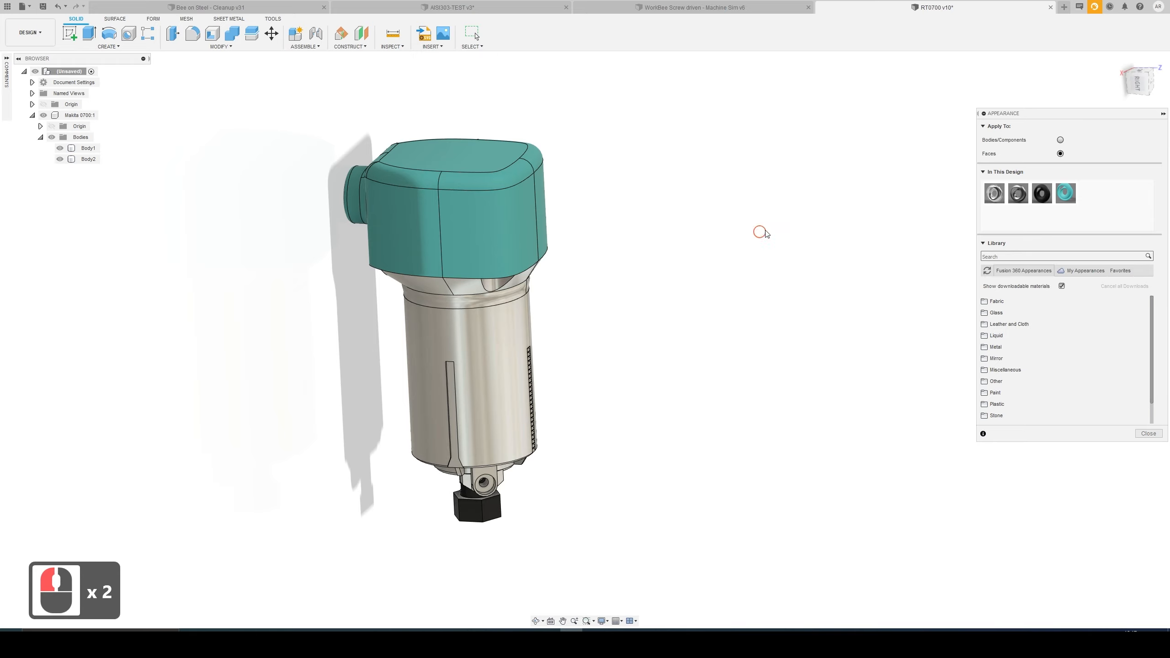
- Finish the appearance editing and save the spindle model as RT0700 v10 in Simulated CNCs > Wokbee V1
left_click(1140, 130)
left_click(713, 218)
key("Escape")
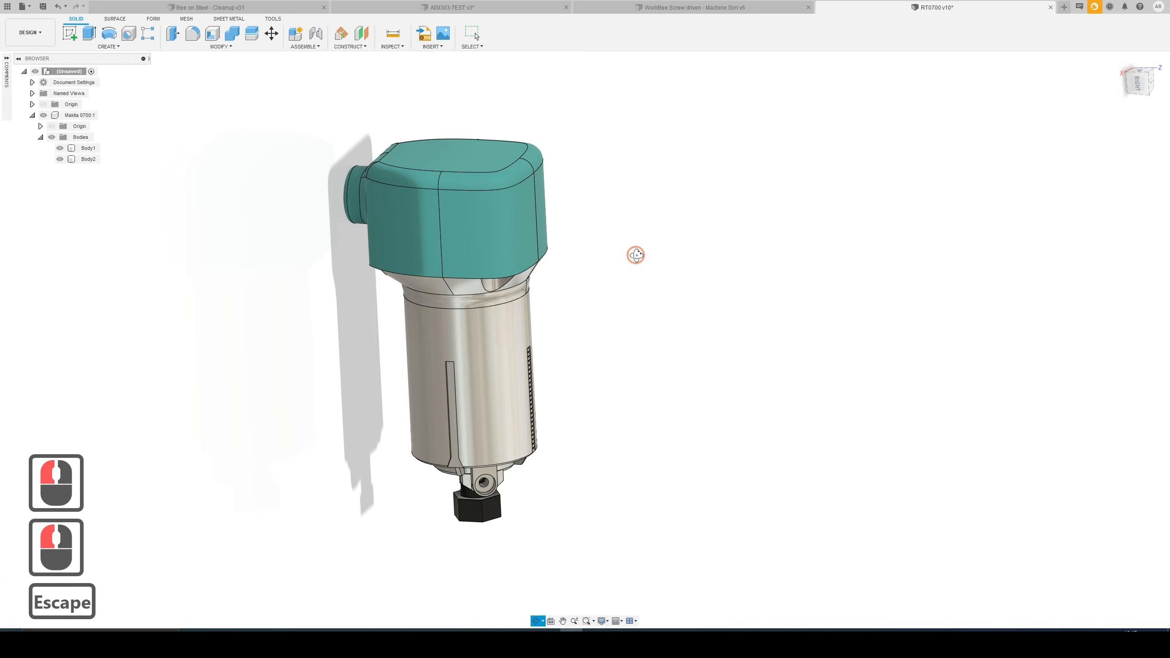
middle_click_drag(635, 254, 651, 259, "shift")
key("ctrl+s")
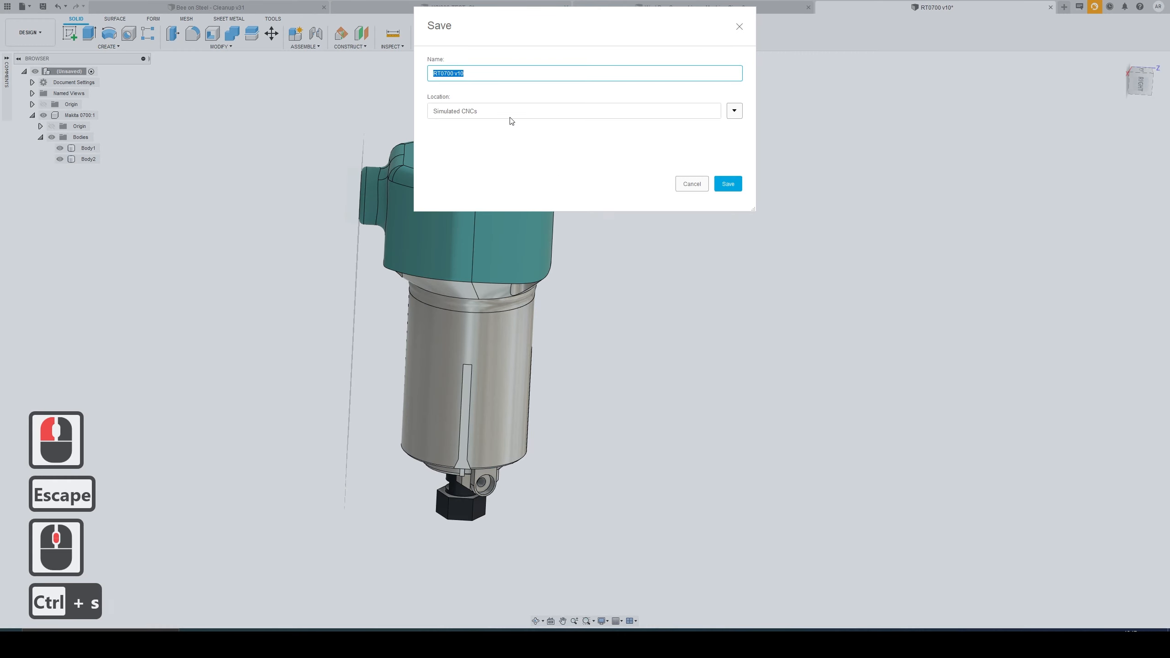
left_click(629, 116)
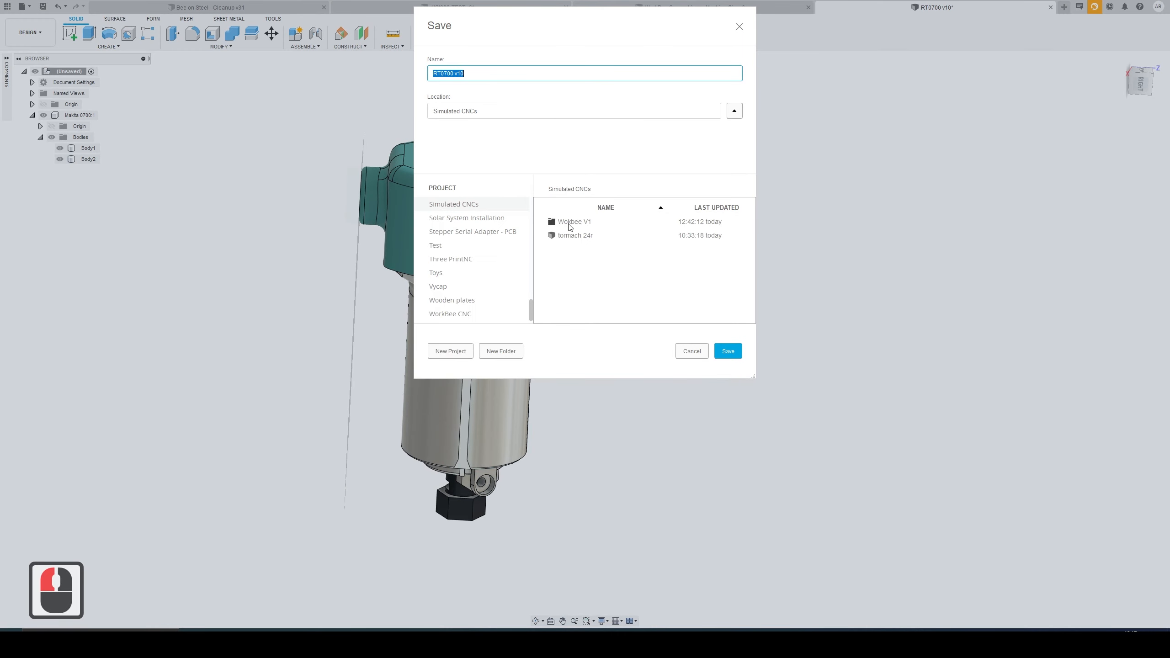
double_click(570, 225)
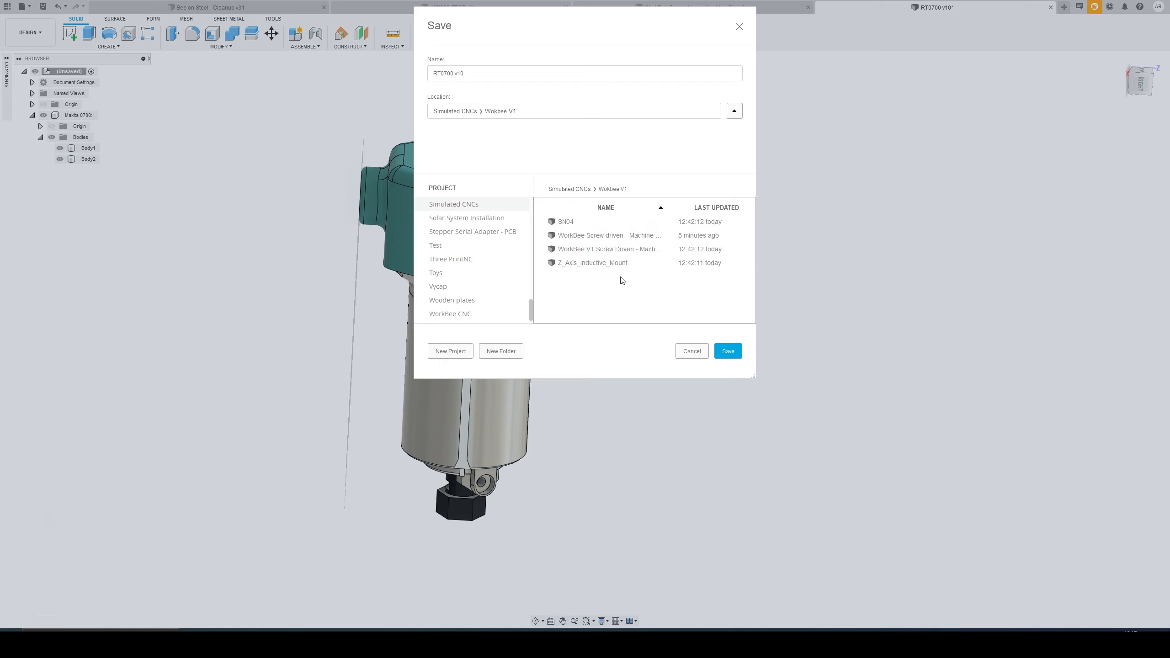
left_click(731, 350)
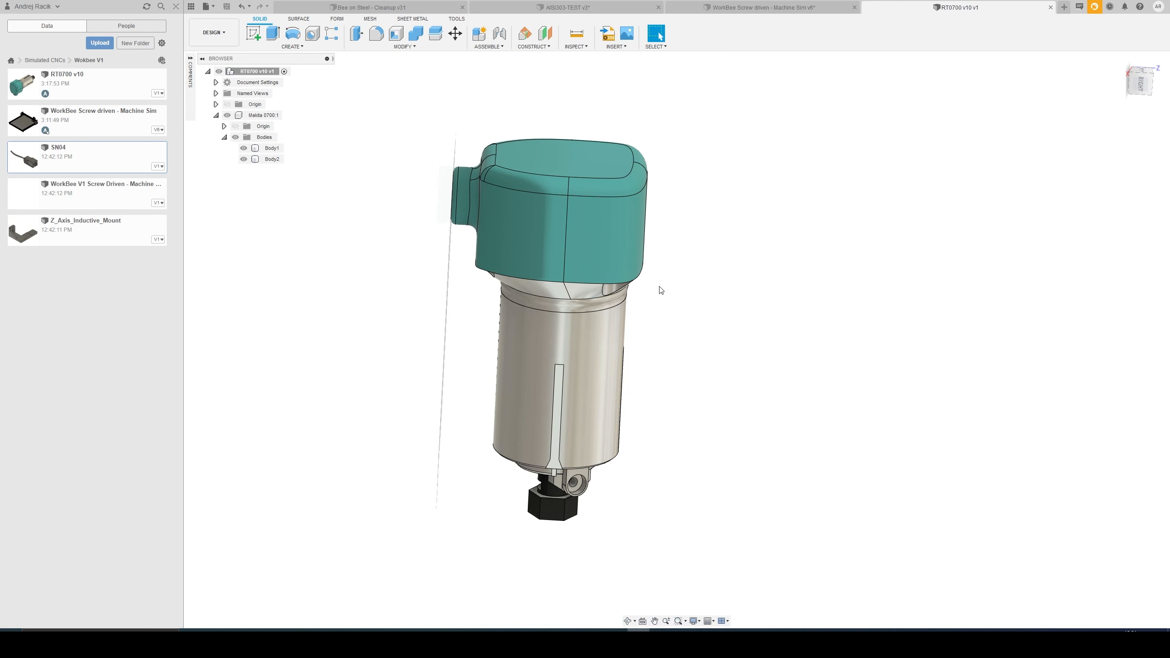
- Insert RT0700 v10 into the WorkBee Screw driven - Machine Sim assembly, rotated -90° about X so the spindle points downward
middle_click_drag(661, 290, 741, 63, "shift")
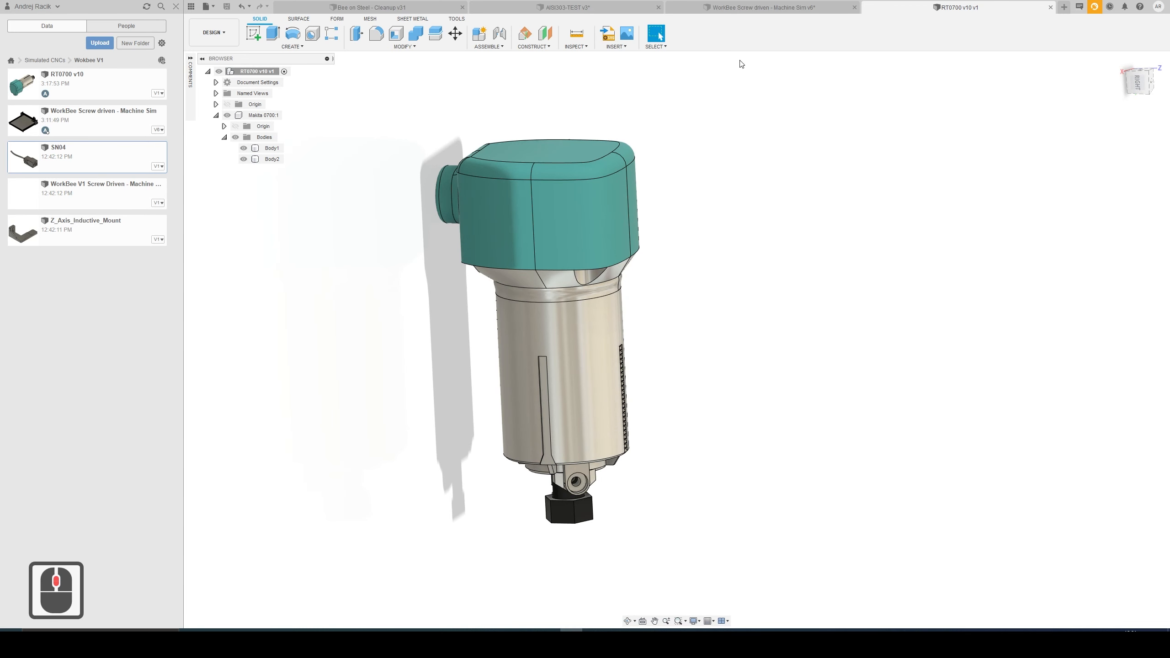
left_click(761, 13)
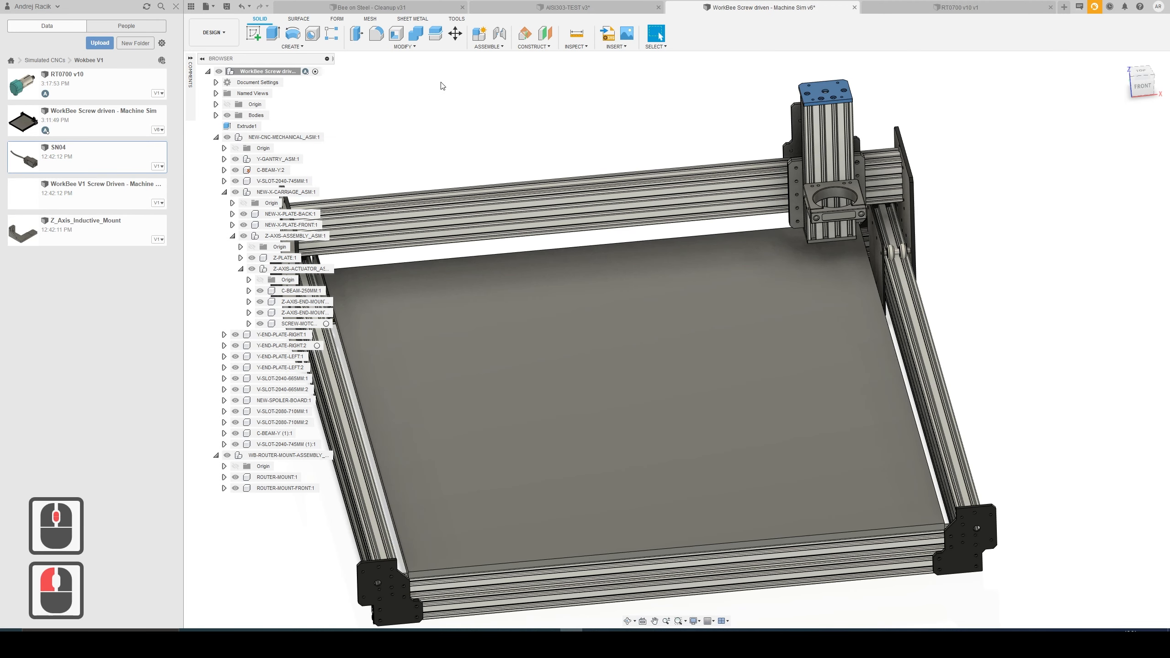
left_click_drag(81, 88, 441, 98)
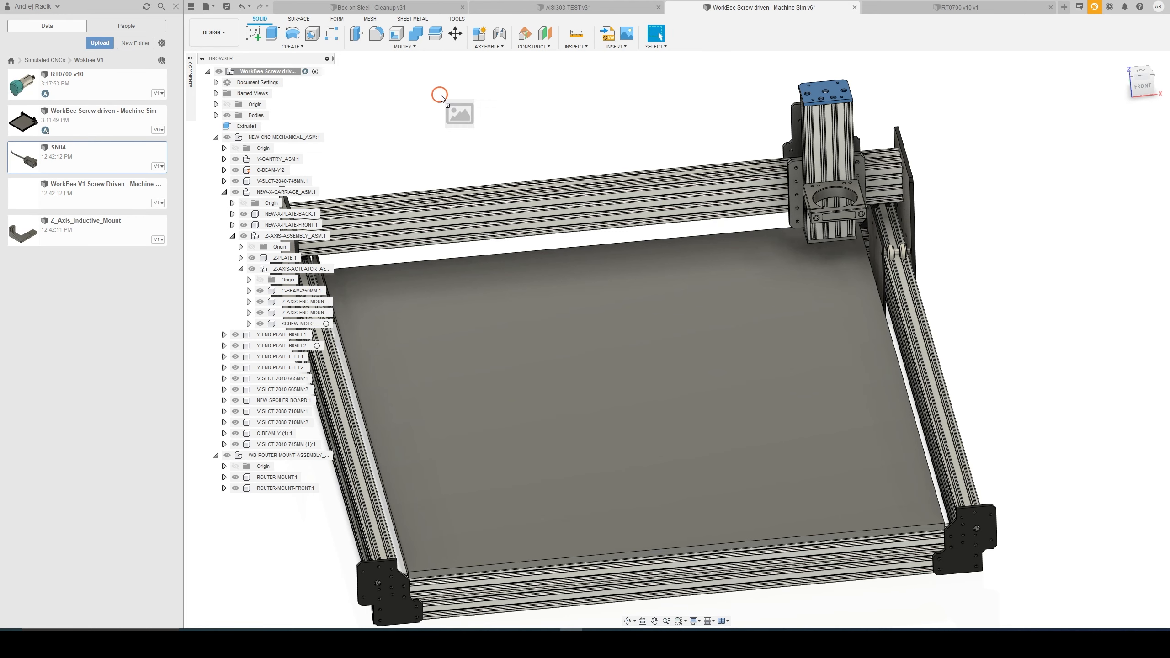
left_click_drag(526, 111, 527, 113)
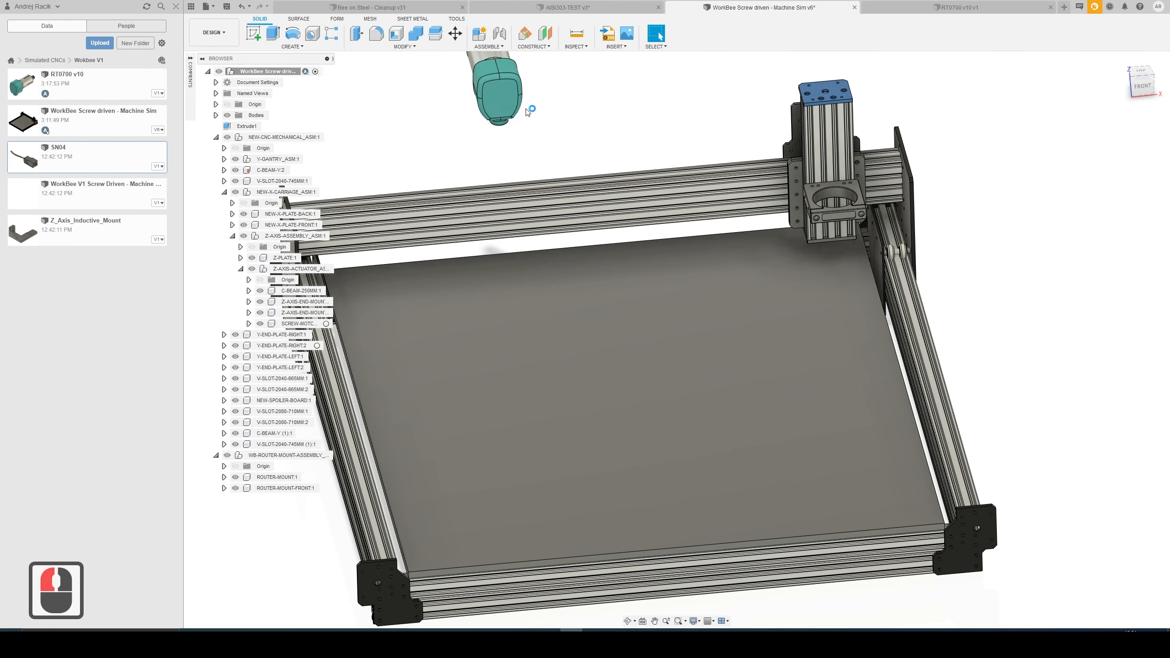
middle_click_drag(552, 203, 577, 201, "shift")
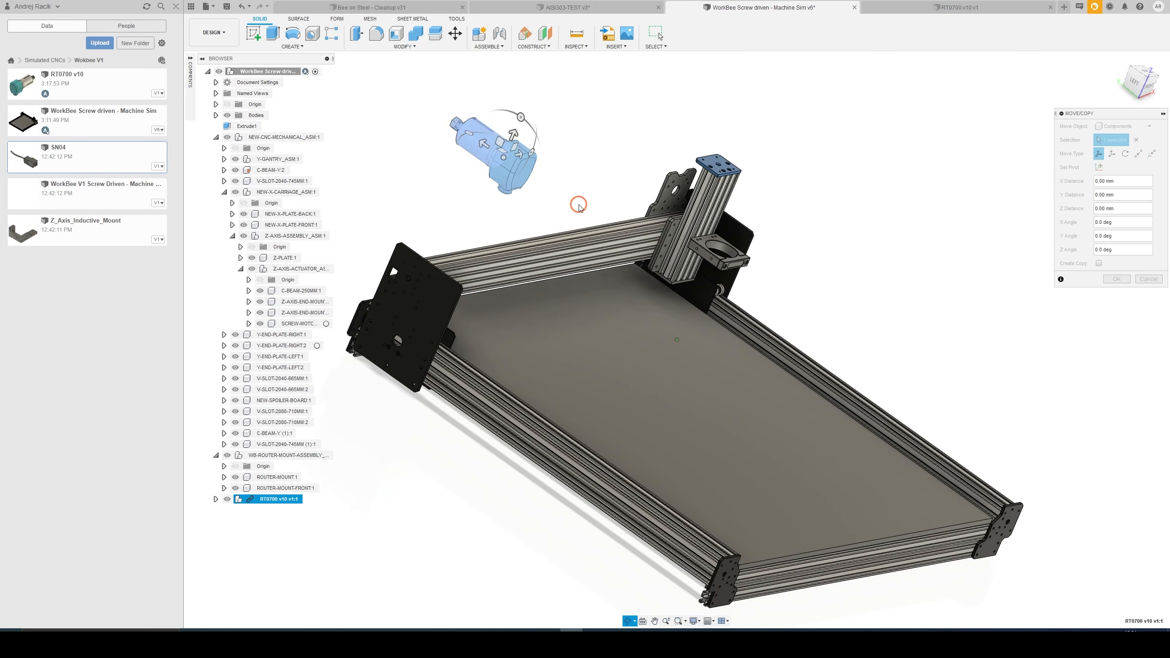
left_click_drag(522, 117, 469, 133)
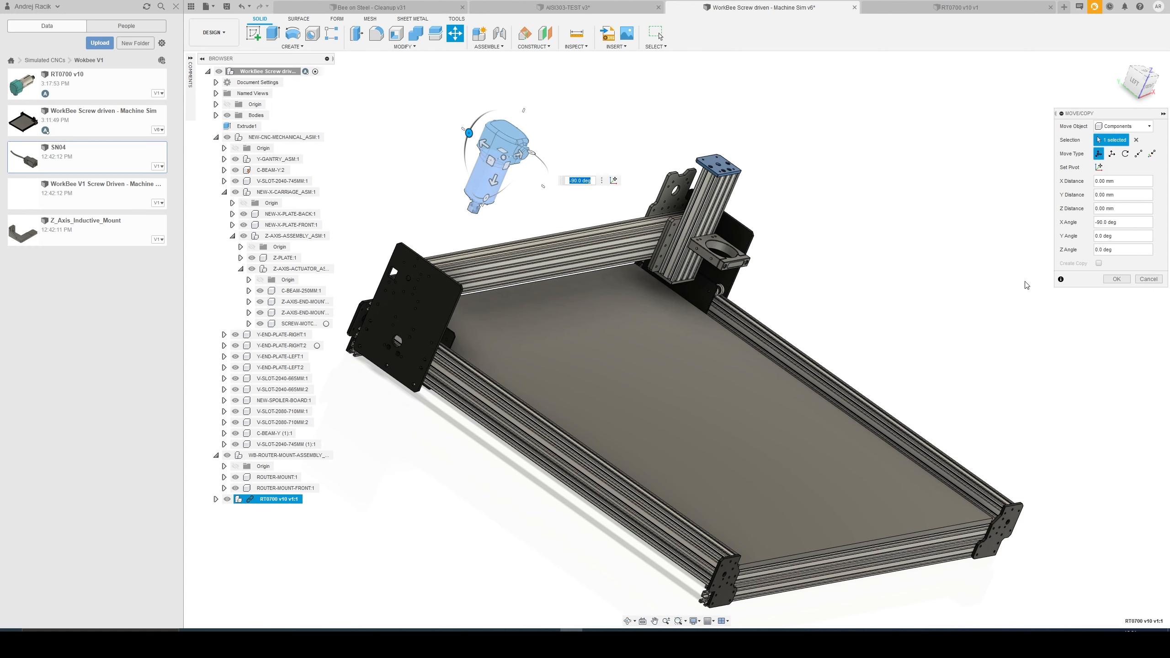
left_click(1105, 280)
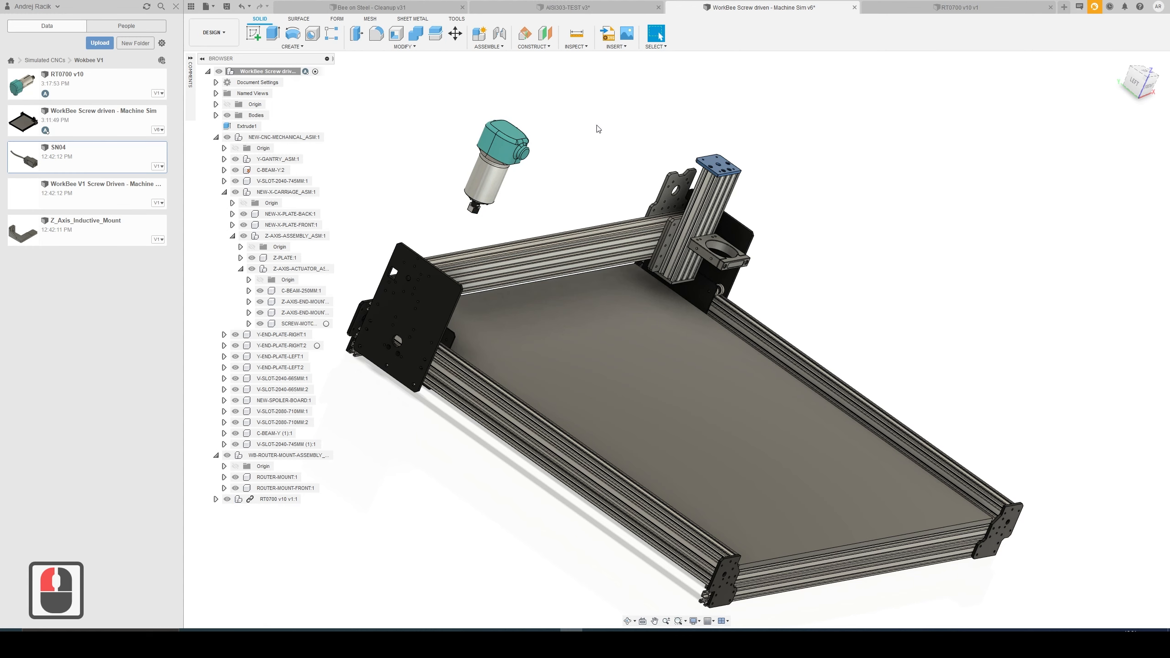
- Create a joint seating the Makita spindle in the router mount's clamp opening, with a 0° angle and zero offsets
key("j")
scroll(552, 177, "up", 3)
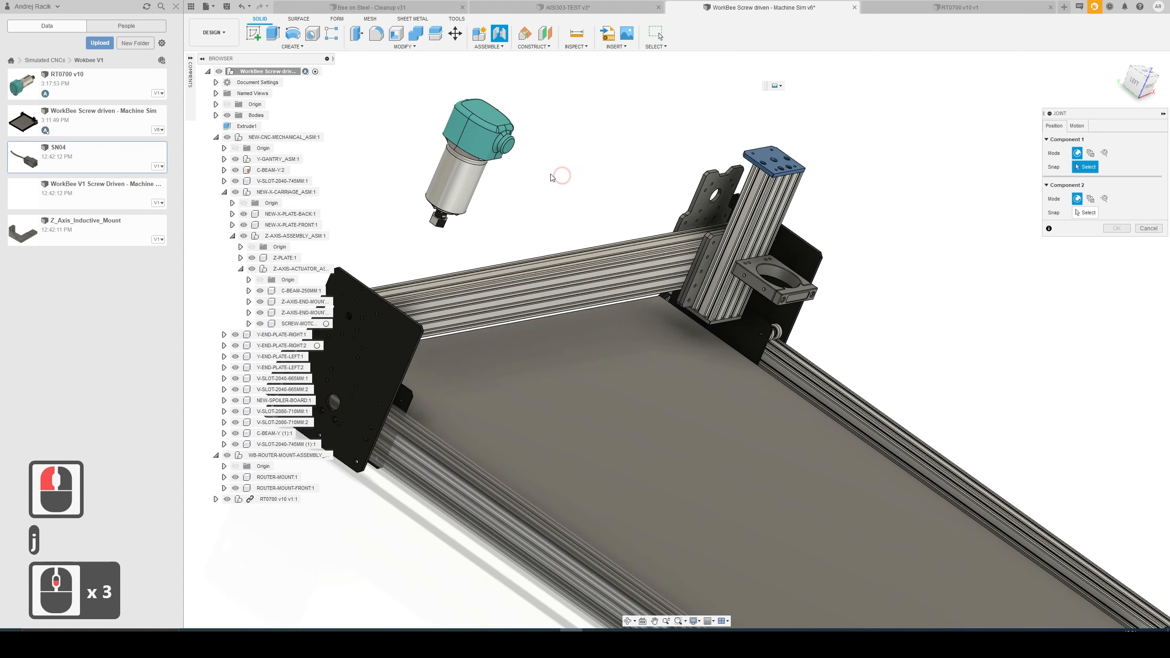
left_click(479, 168)
left_click(786, 273)
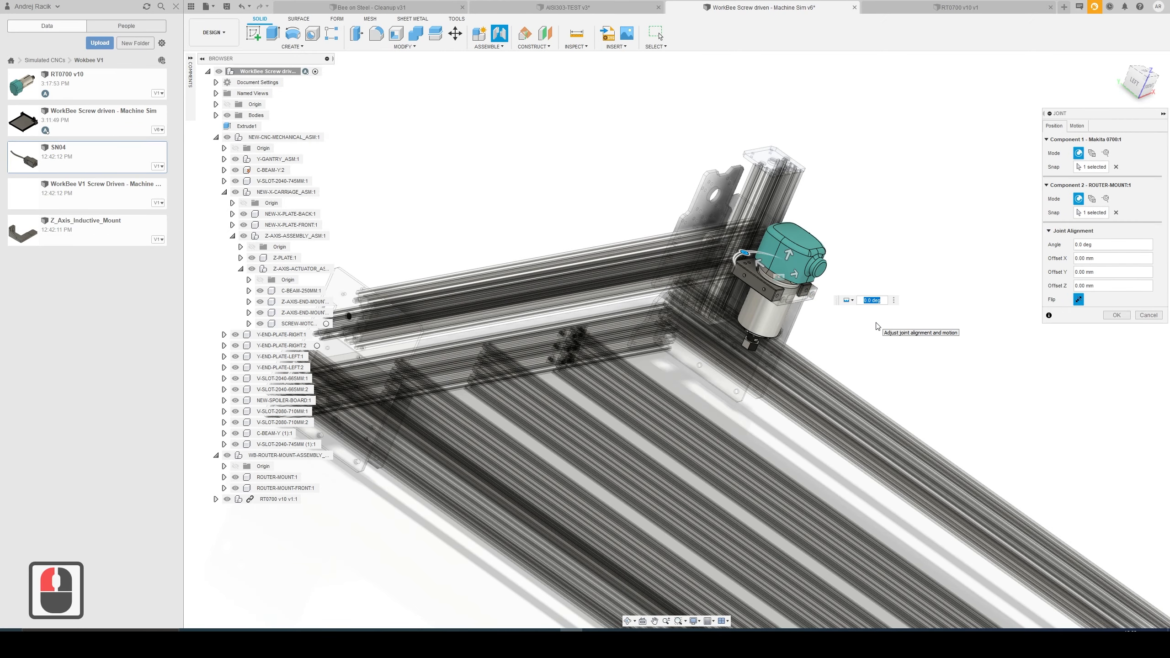
scroll(856, 309, "up", 12)
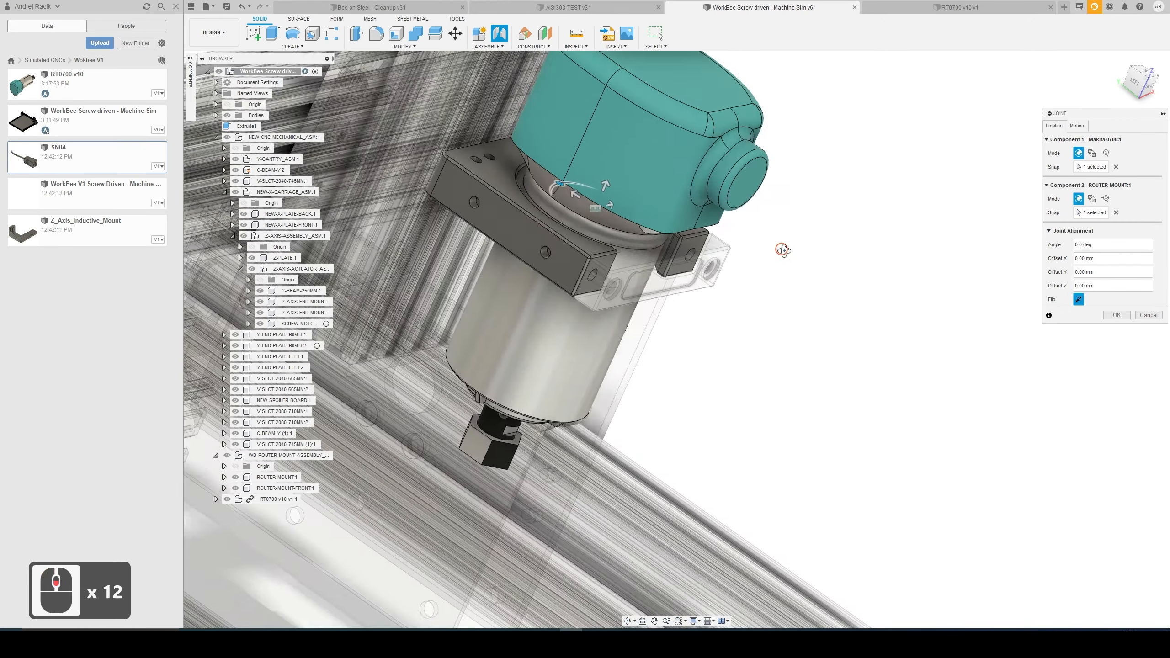
middle_click_drag(783, 250, 757, 288, "shift")
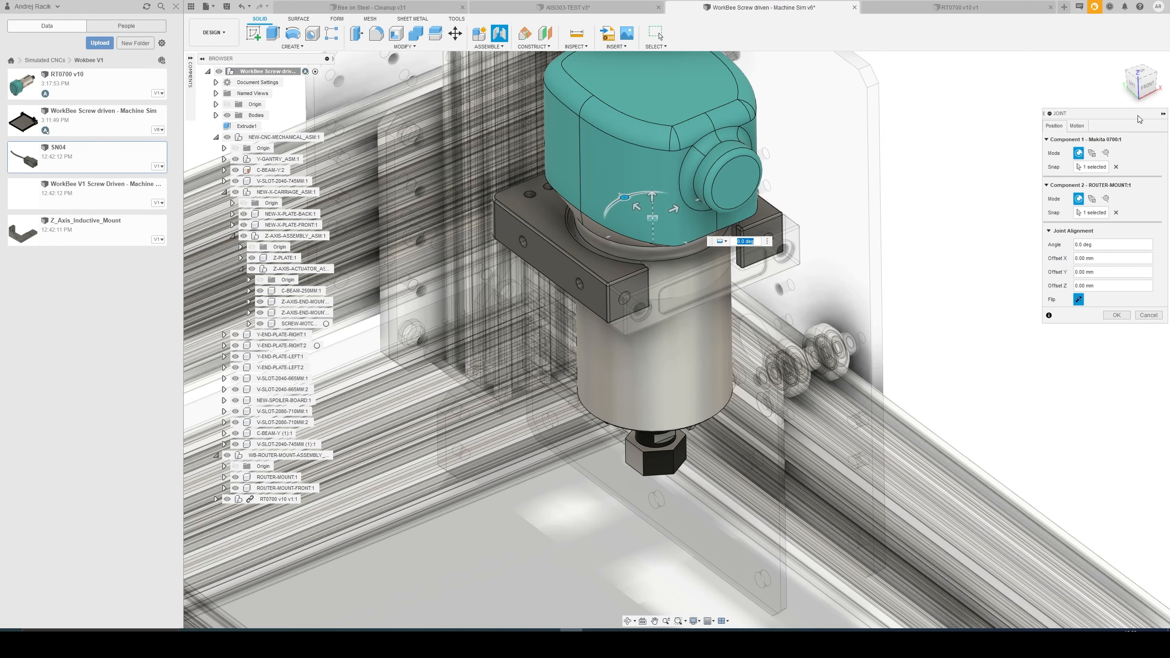
left_click(1146, 86)
scroll(828, 308, "down", 9)
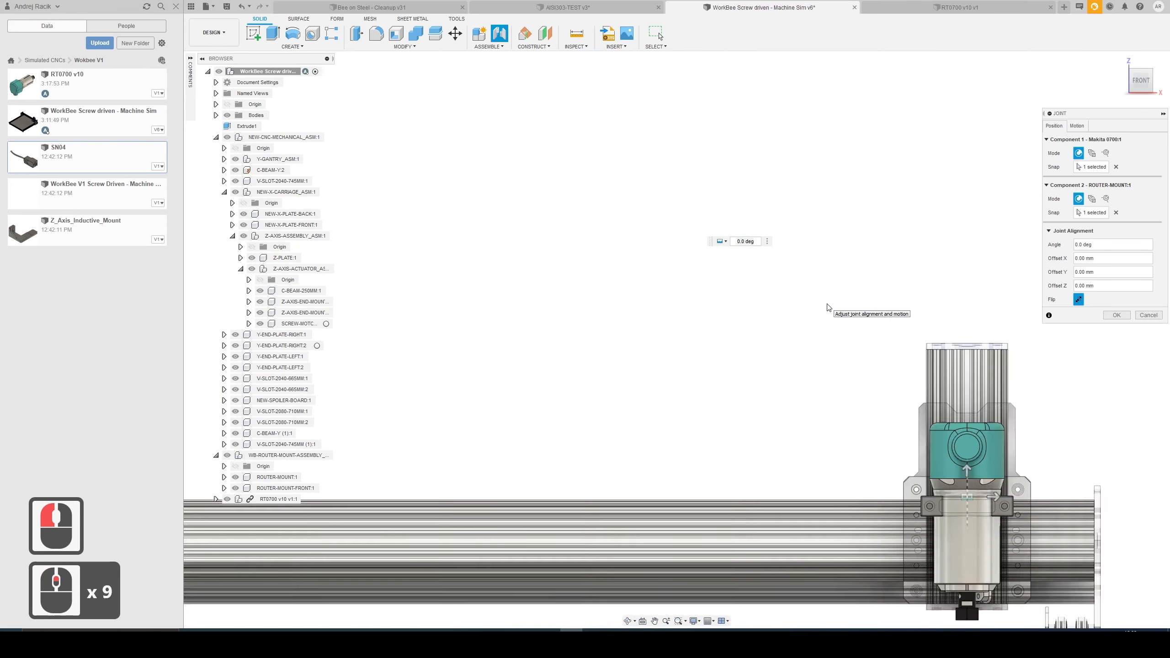
scroll(828, 308, "down", 7)
middle_click_drag(792, 374, 570, 258, "ctrl")
scroll(658, 337, "up", 8)
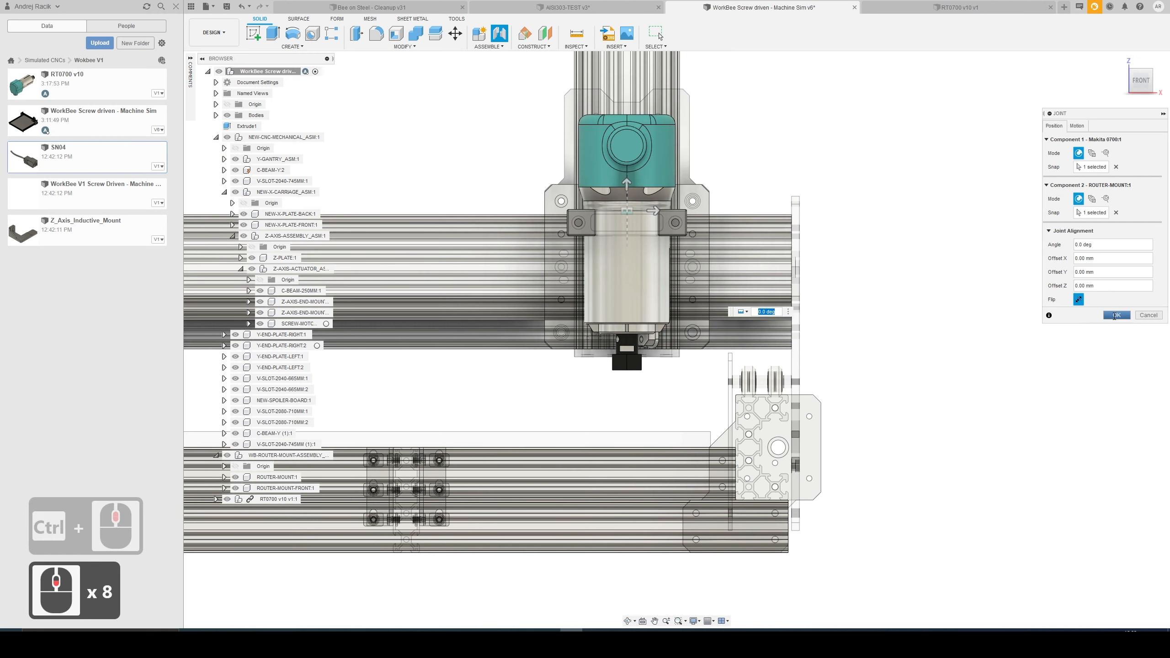
left_click(1116, 314)
- Save the WorkBee assembly with the version description "Ready for Sim"
scroll(763, 274, "down", 3)
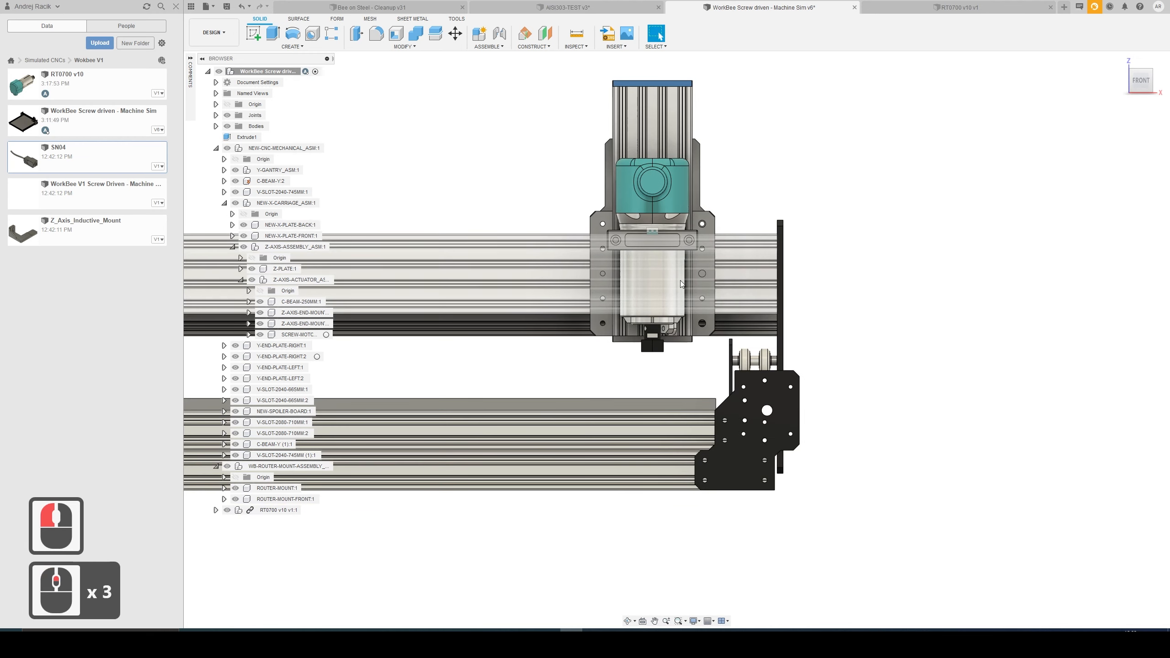
middle_click_drag(888, 306, 893, 315, "shift")
scroll(823, 311, "down", 6)
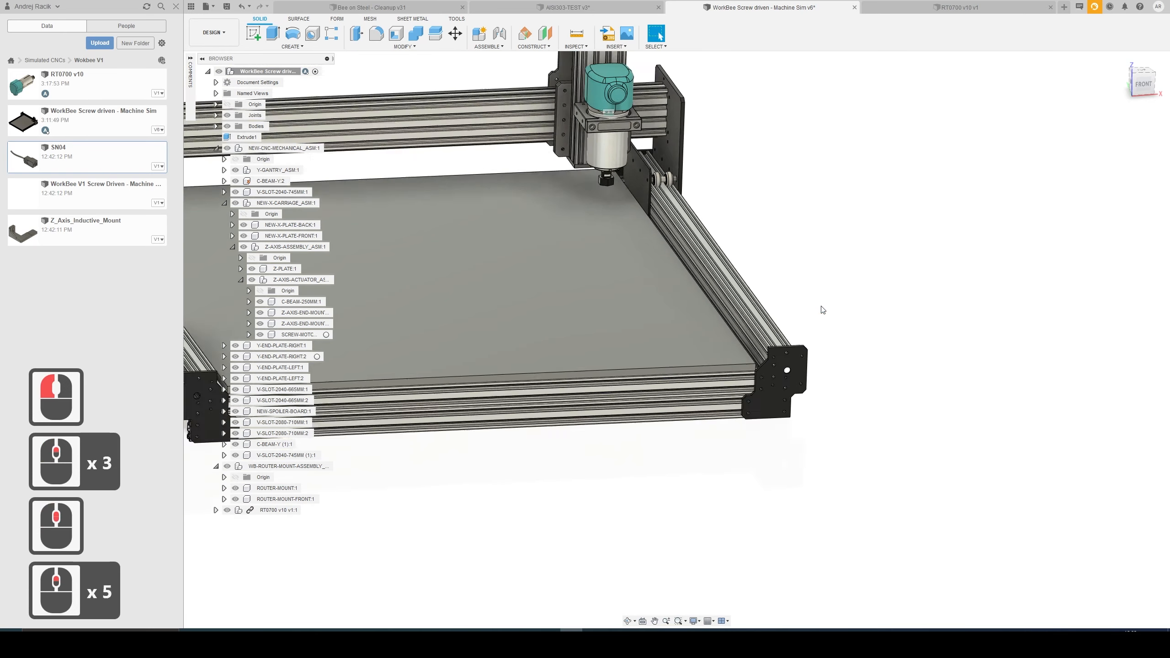
middle_click_drag(635, 243, 783, 301, "ctrl")
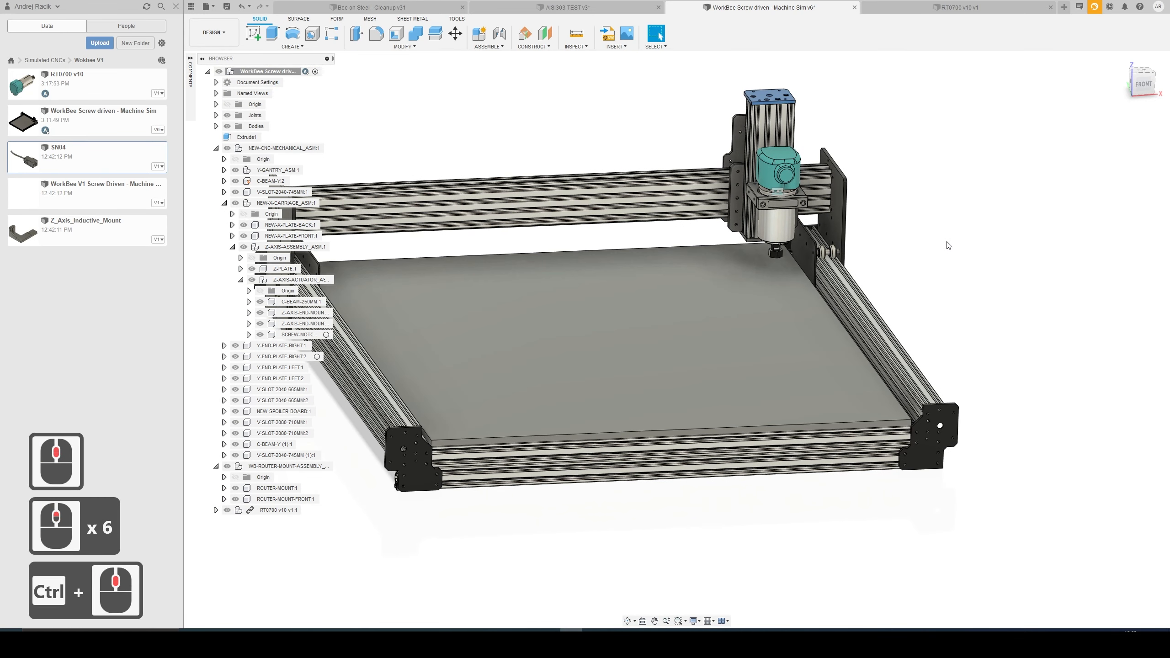
key("ctrl+s")
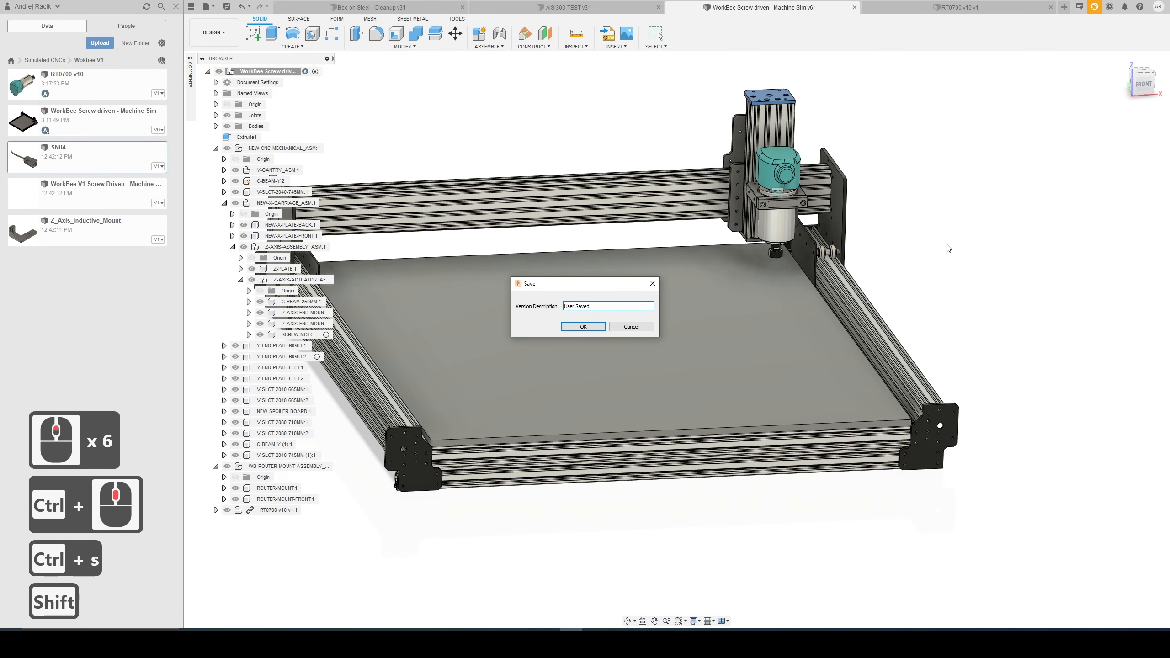
key("shift+Home")
type("REad")
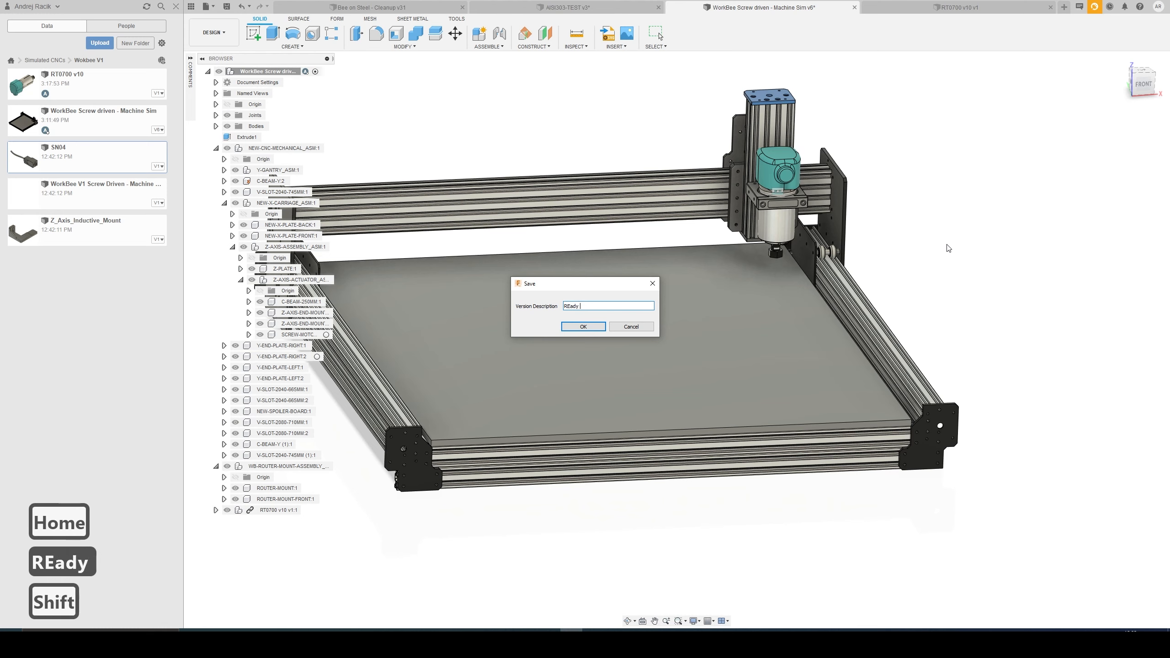
type("ady for ")
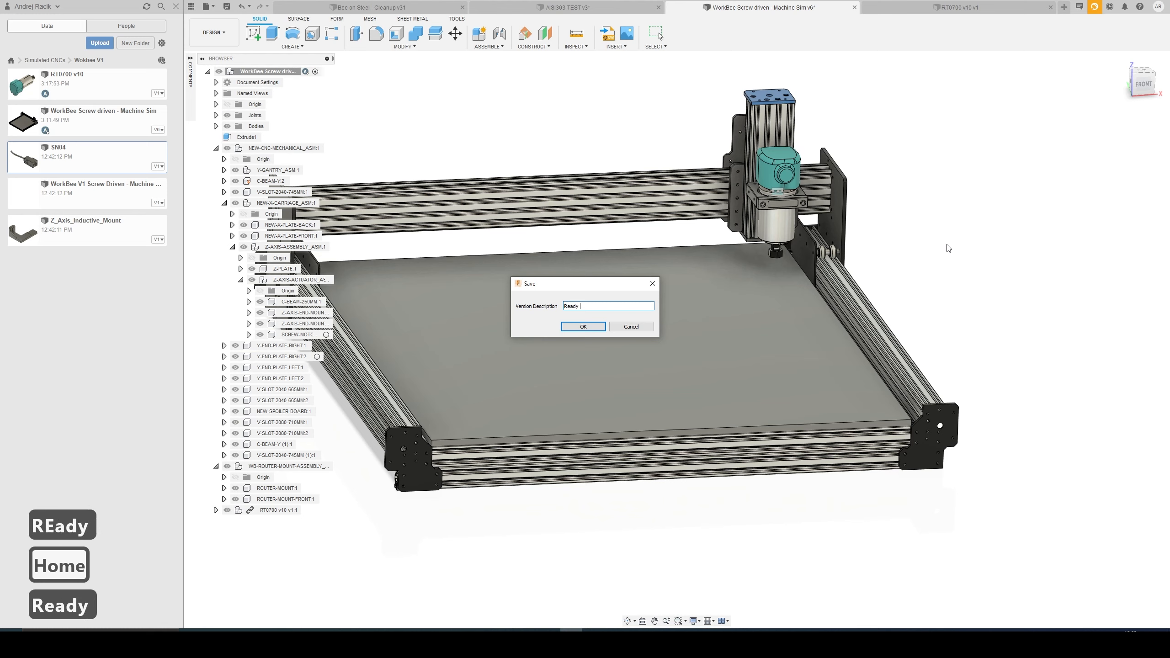
type("Sim")
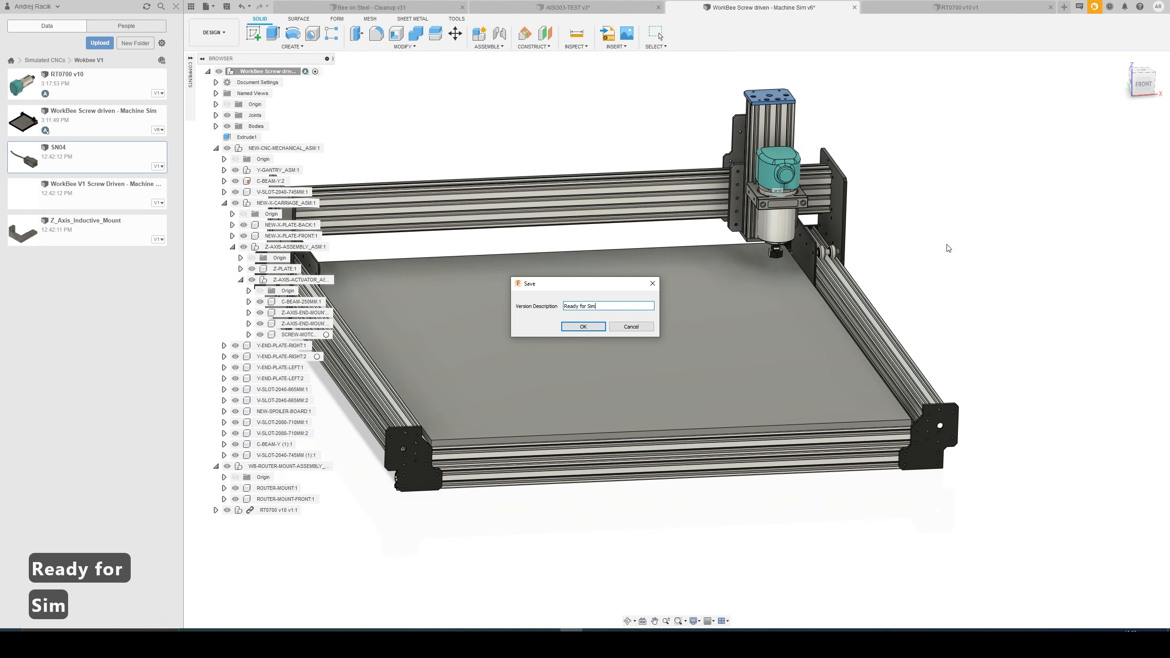
key("Return")
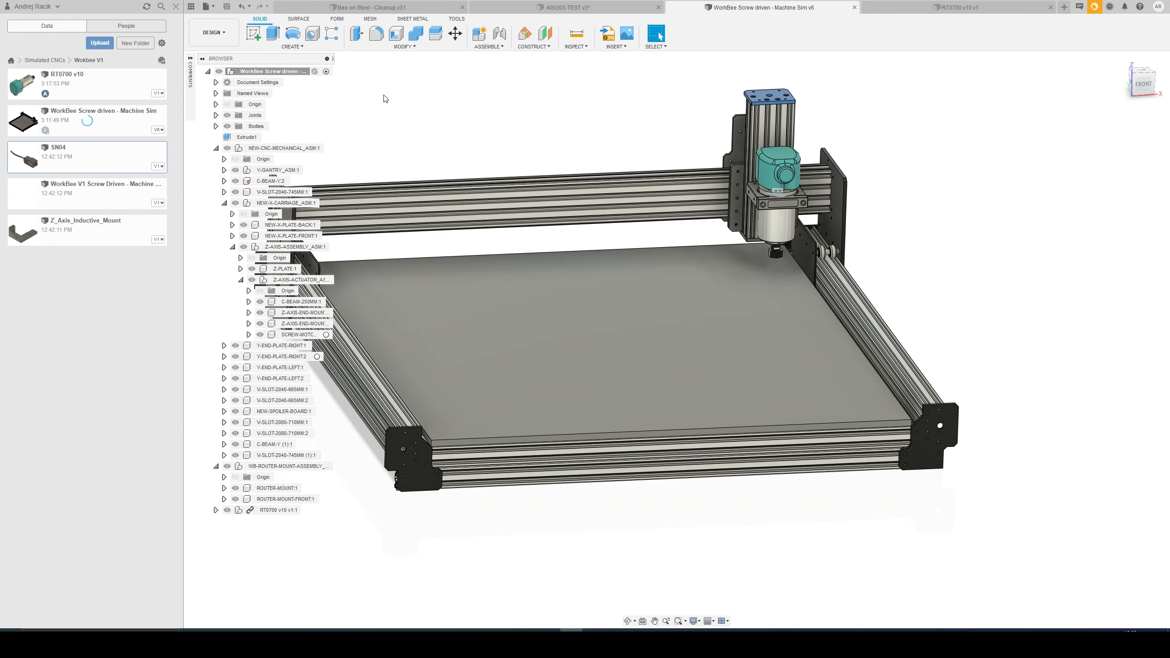
- Hide the project file list and switch to the Manufacture workspace's utilities tools
left_click(191, 7)
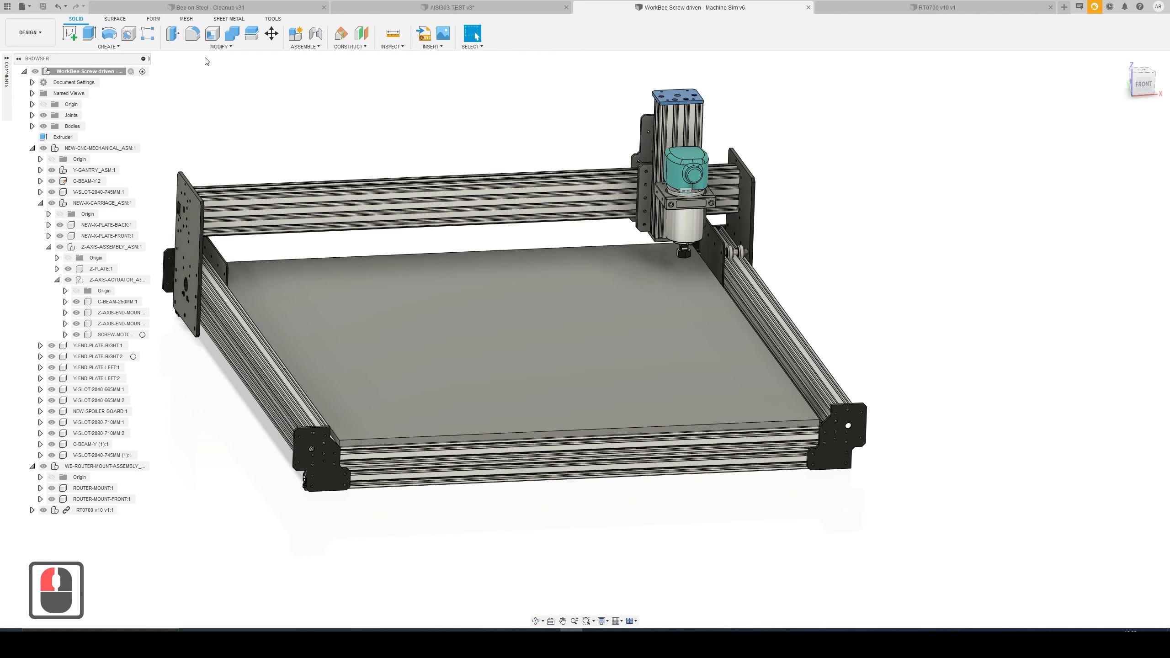
left_click(31, 33)
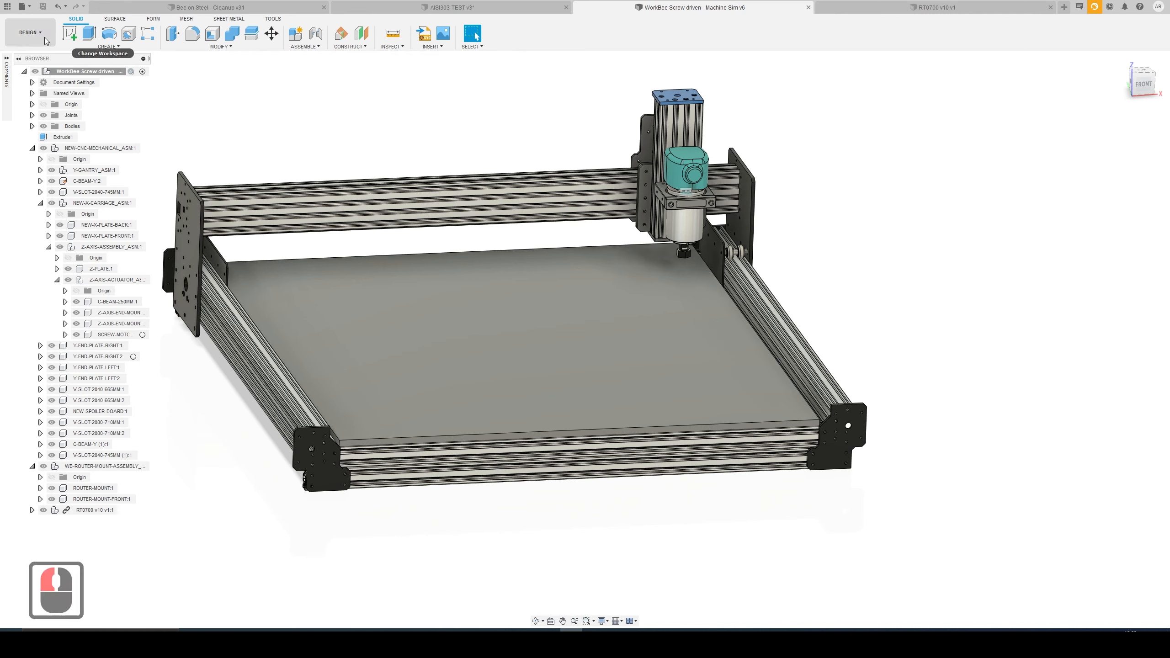
left_click(29, 135)
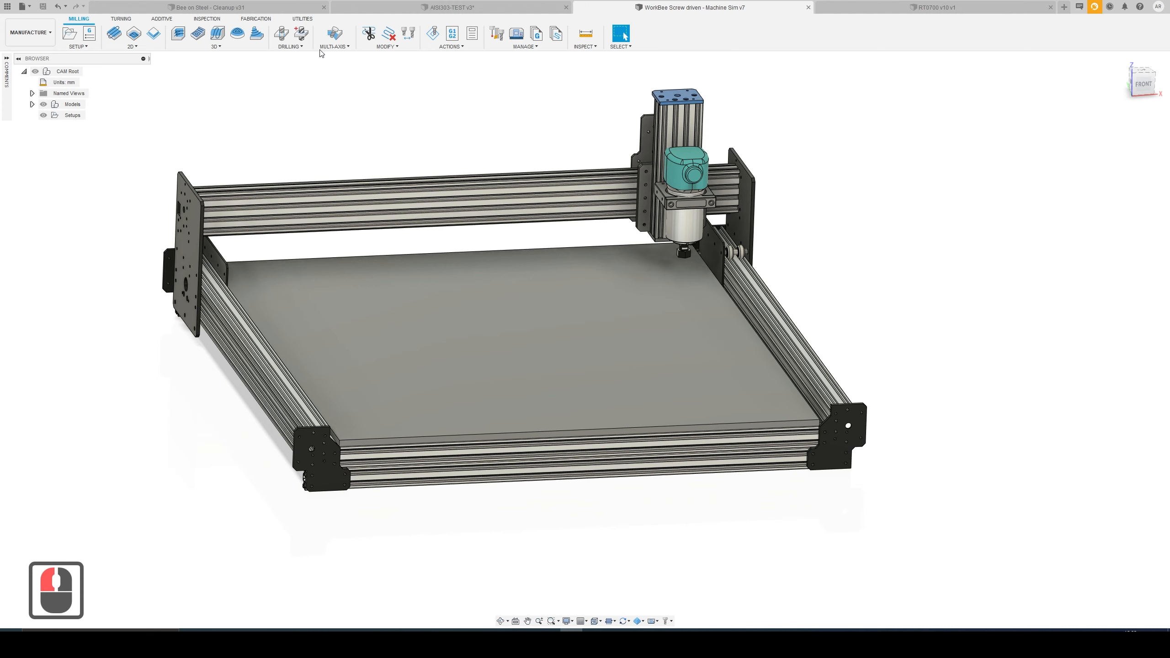
left_click(302, 19)
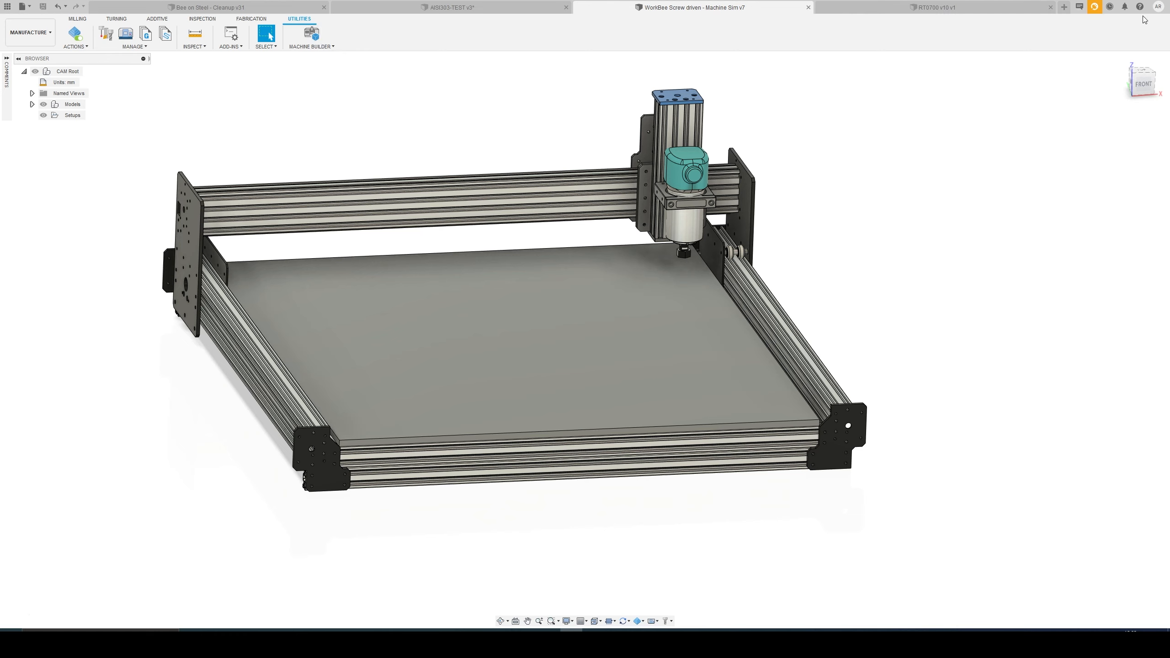
- Check the Machine Builder and Machine Simulation settings among the preview features in the preferences
left_click(1157, 6)
left_click(1137, 30)
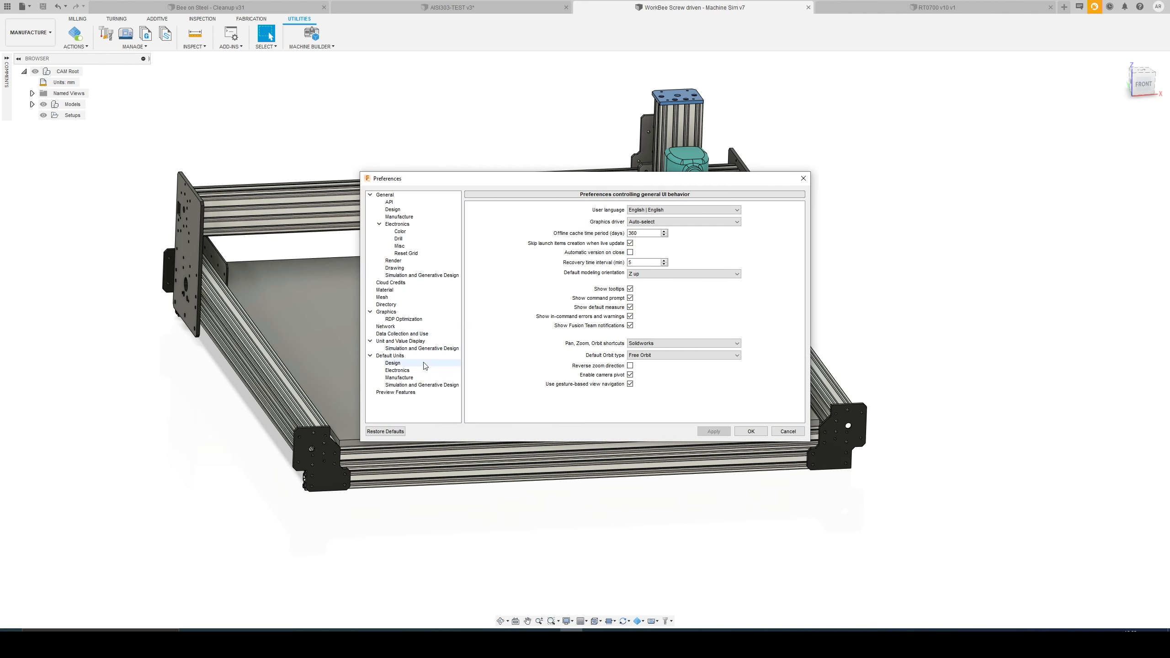
left_click(406, 392)
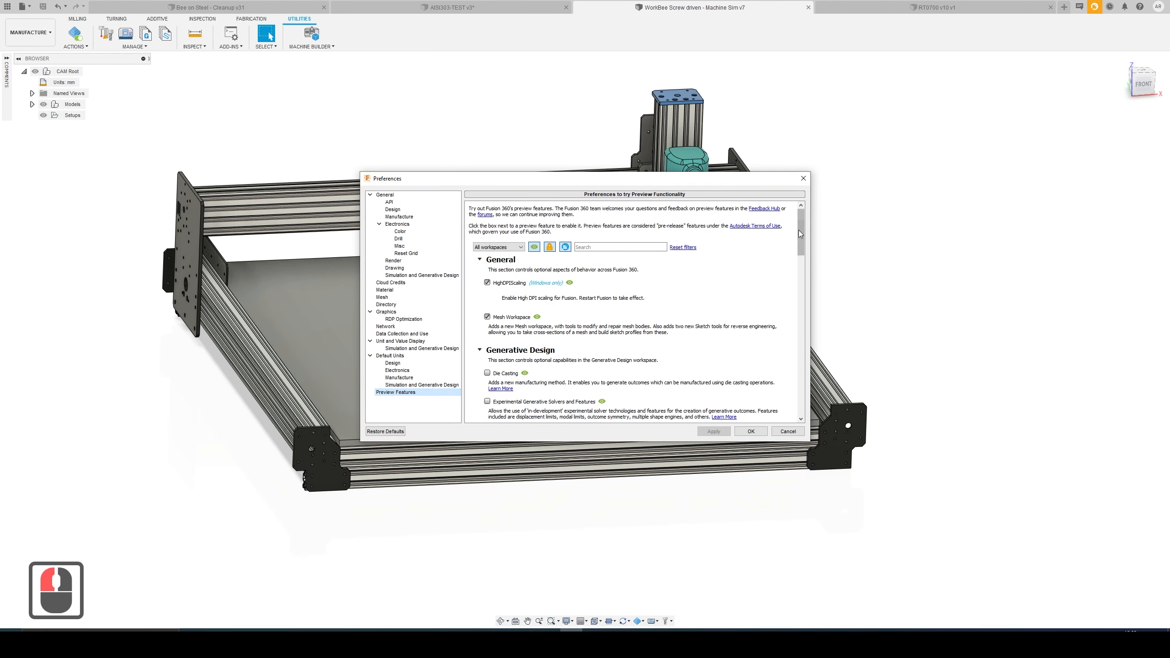
left_click_drag(799, 233, 781, 366)
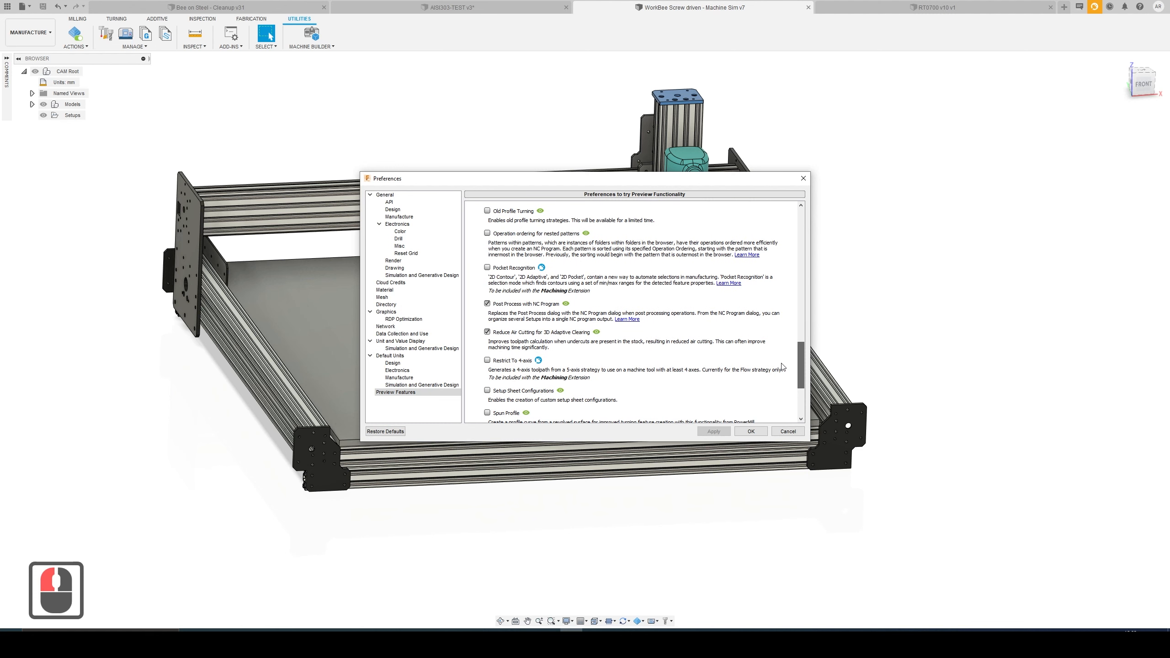
scroll(659, 328, "up", 4)
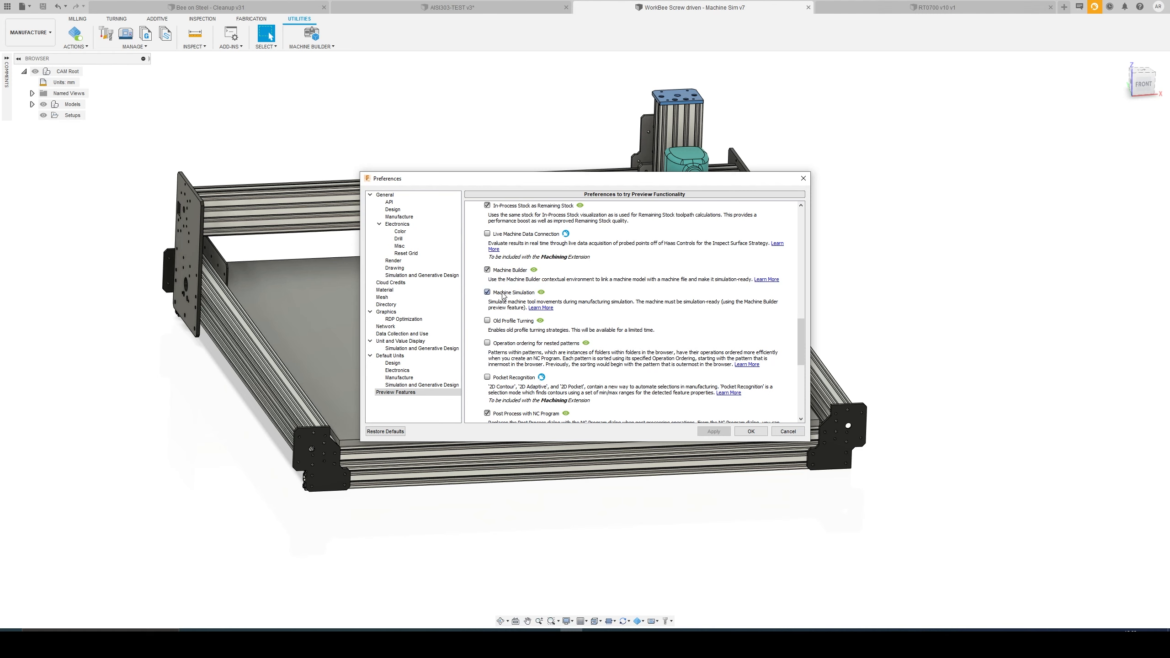
left_click(739, 429)
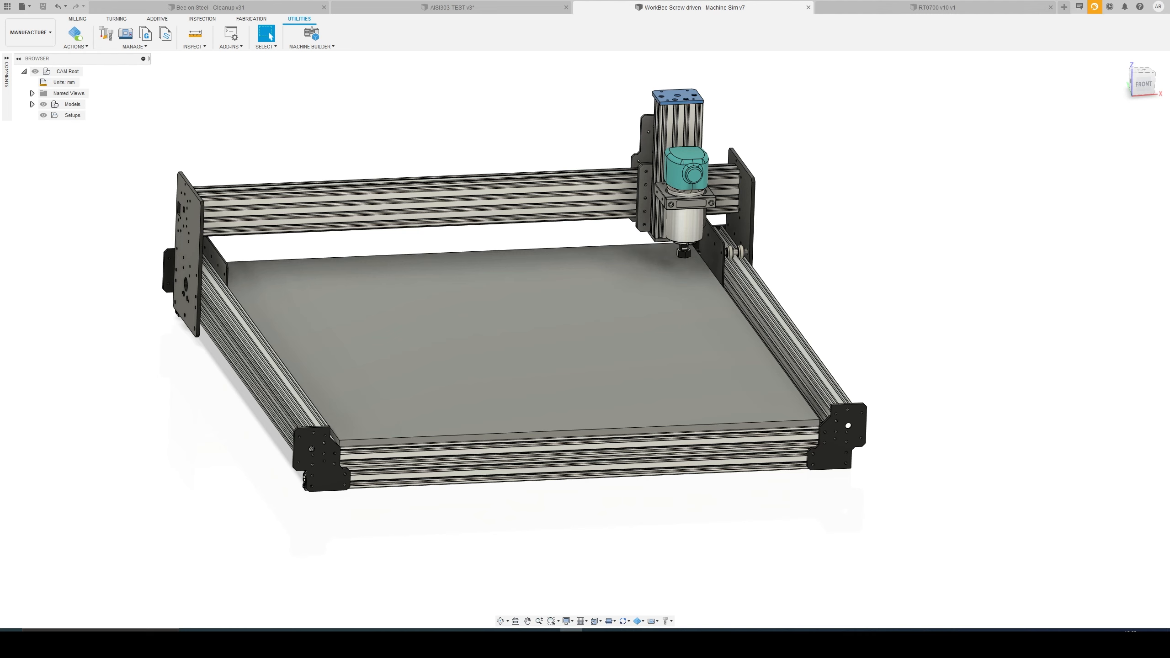
- Enter Machine Builder and open the Machine Library
left_click(61, 304)
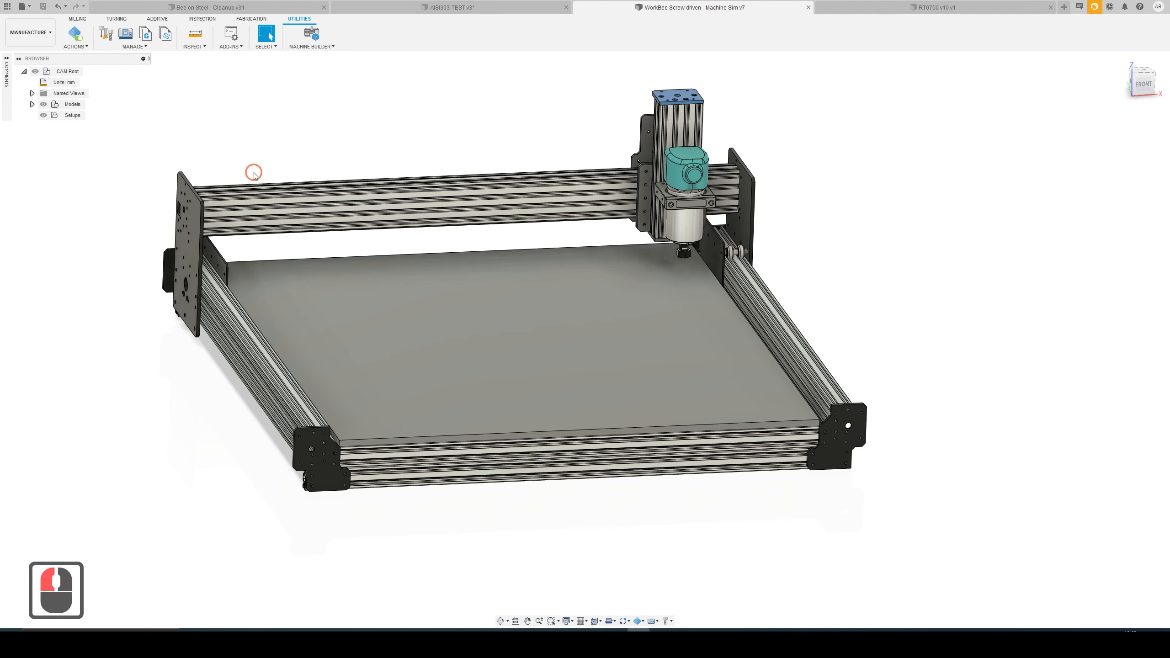
left_click(302, 44)
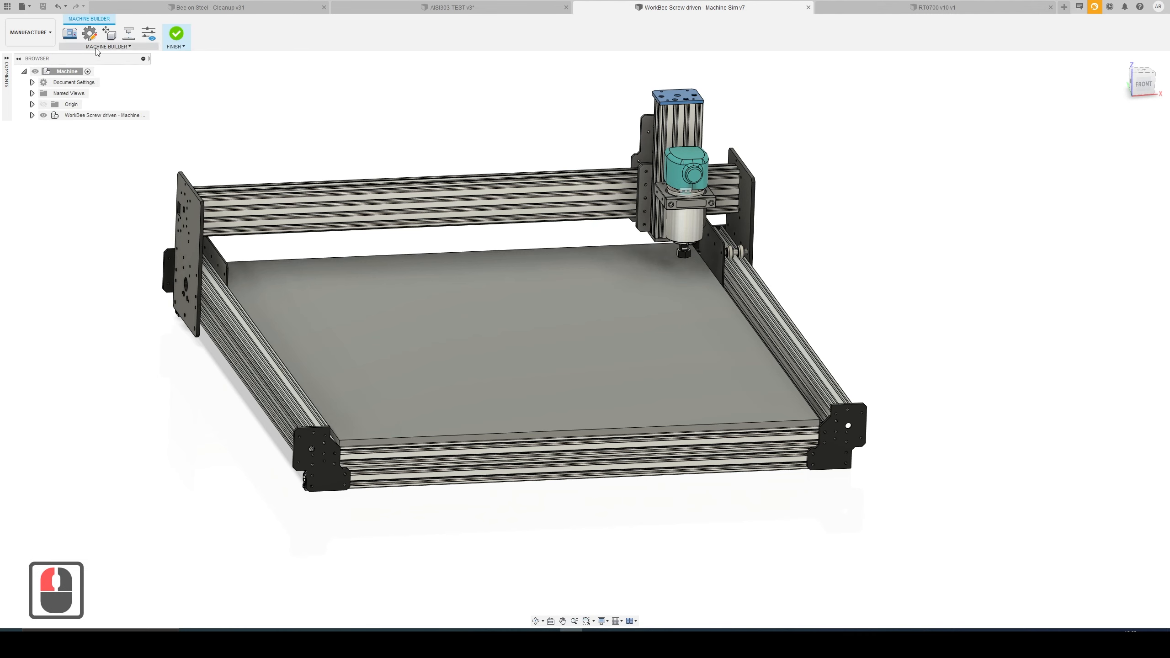
left_click(144, 56)
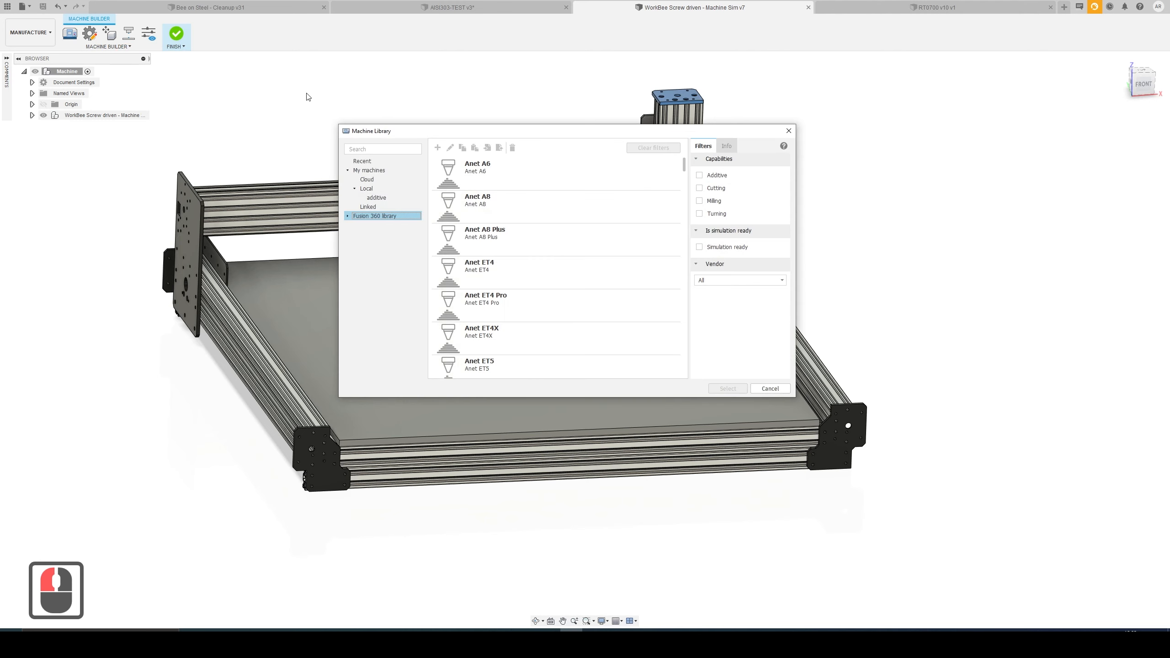
- Duplicate the crabsbeemachinbe machine within the local machines of the Machine Library
left_click(391, 197)
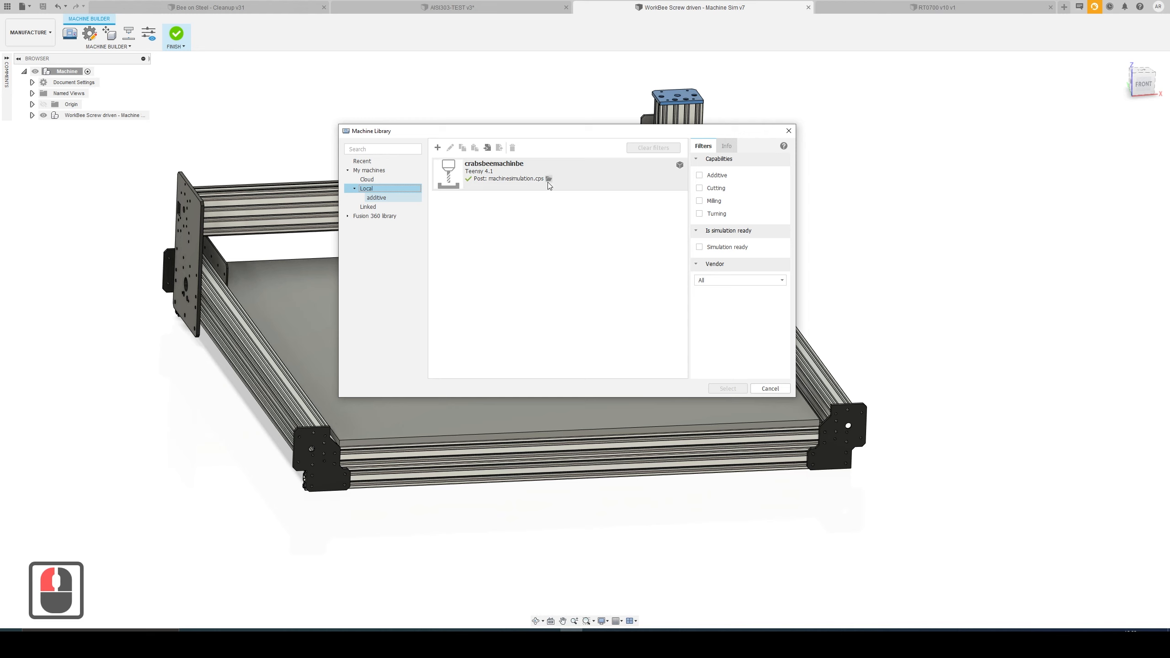
left_click(581, 173)
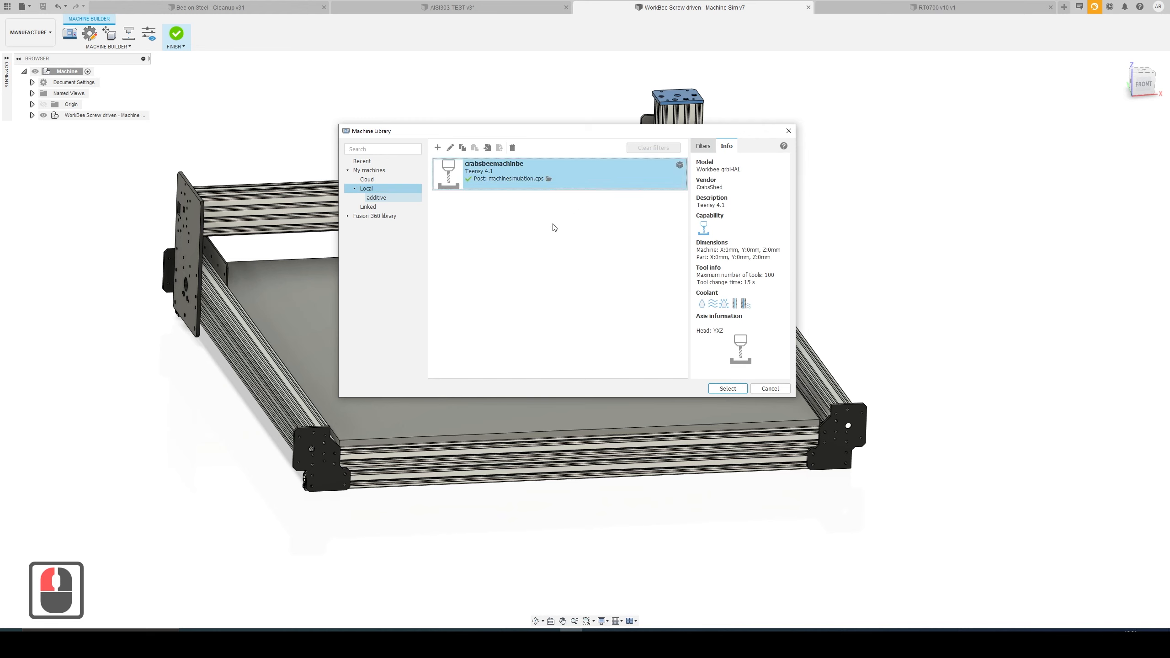
left_click(463, 148)
left_click(503, 208)
key("ctrl+v")
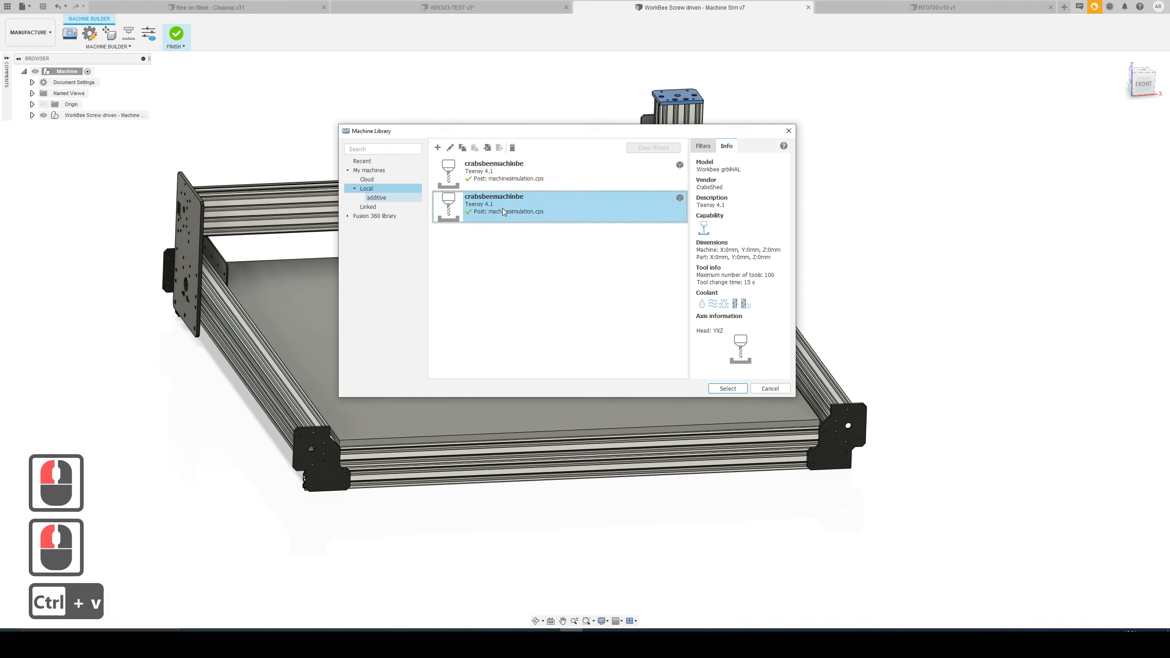
right_click(496, 211)
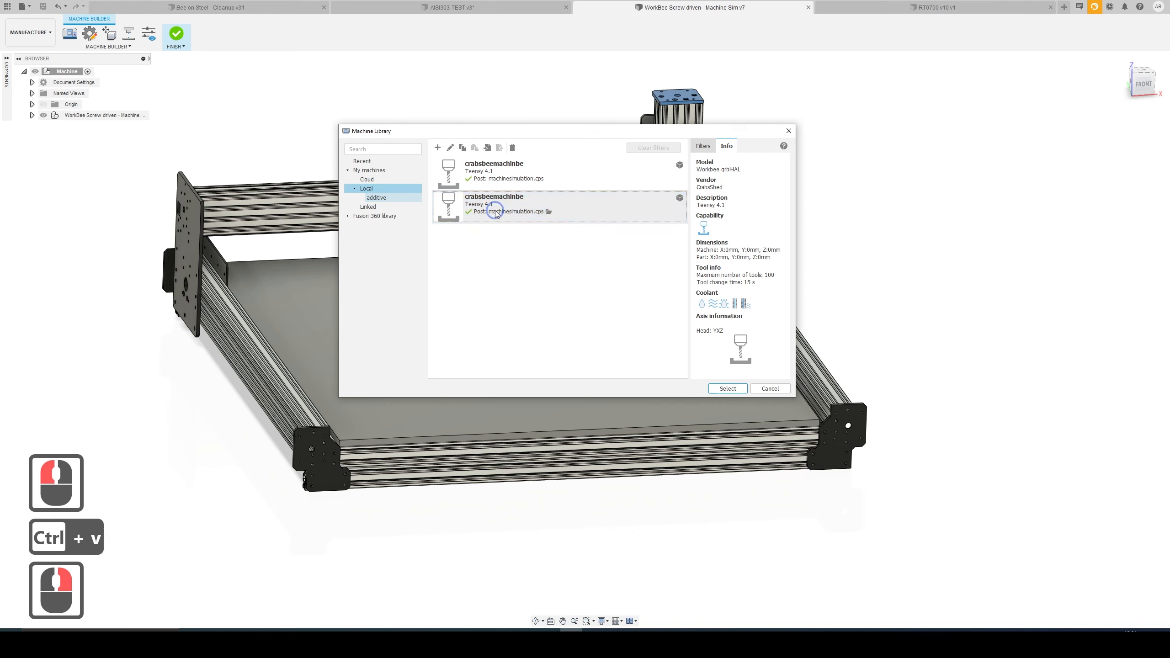
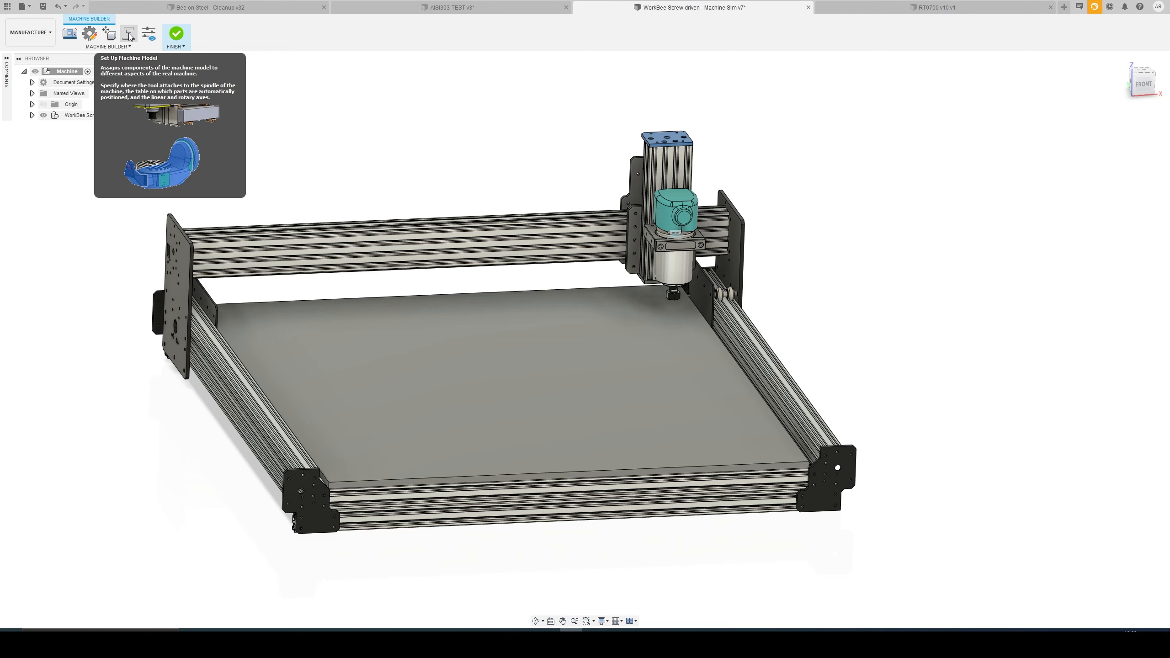
left_click(129, 37)
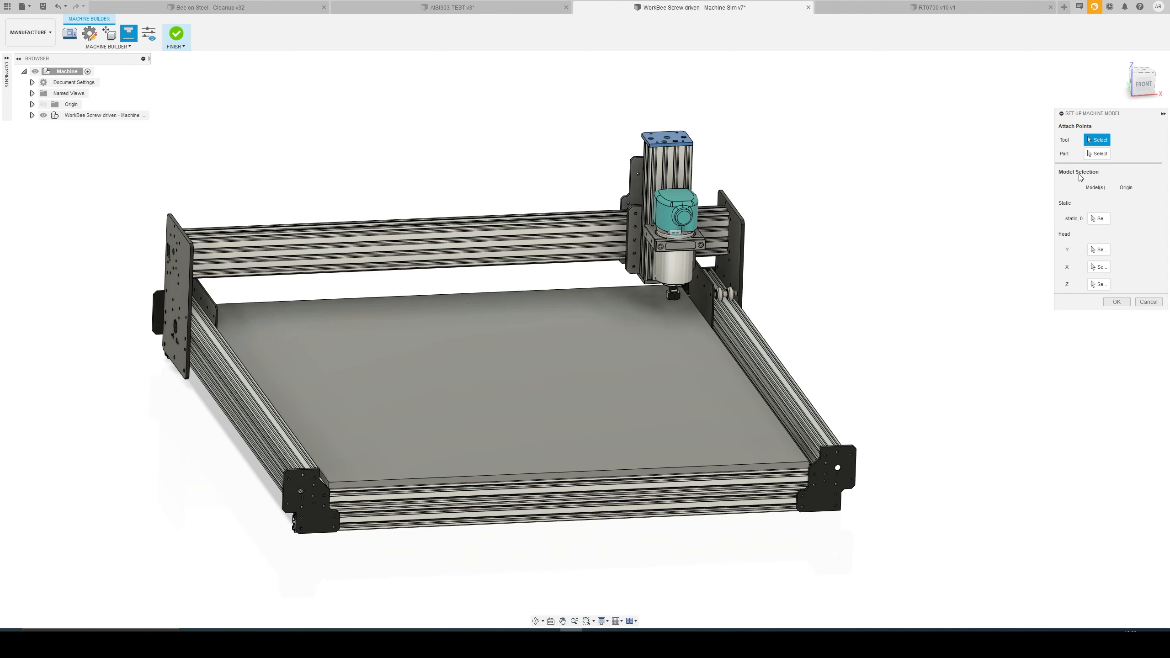
scroll(700, 317, "down", 20)
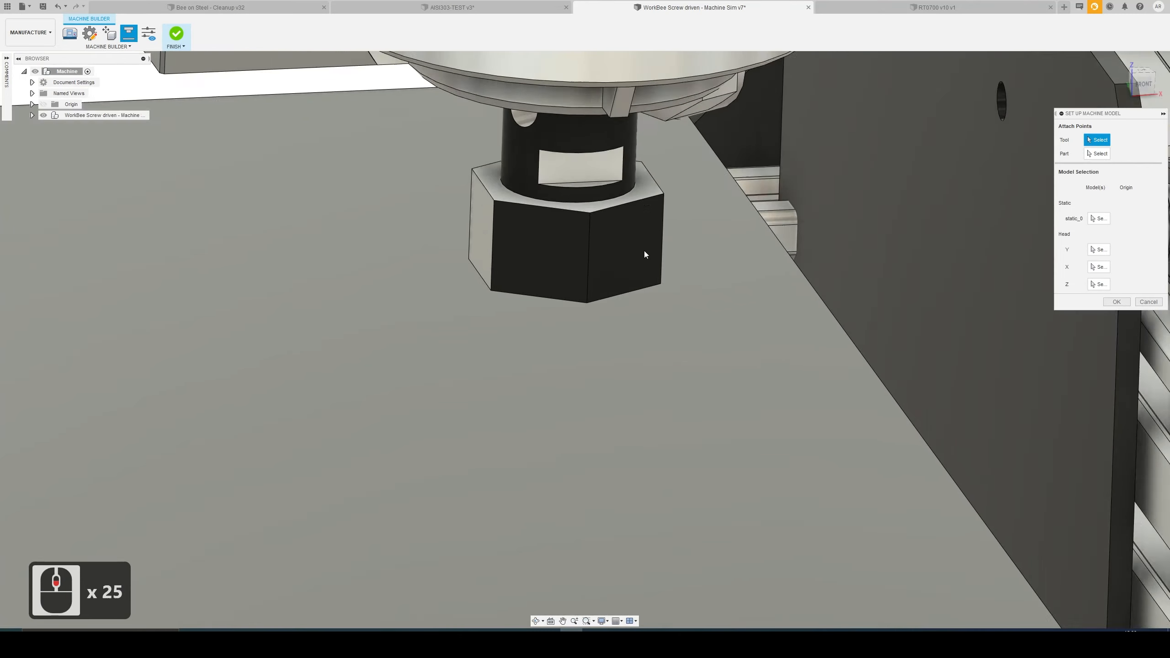
middle_click_drag(638, 268, 690, 251, "shift")
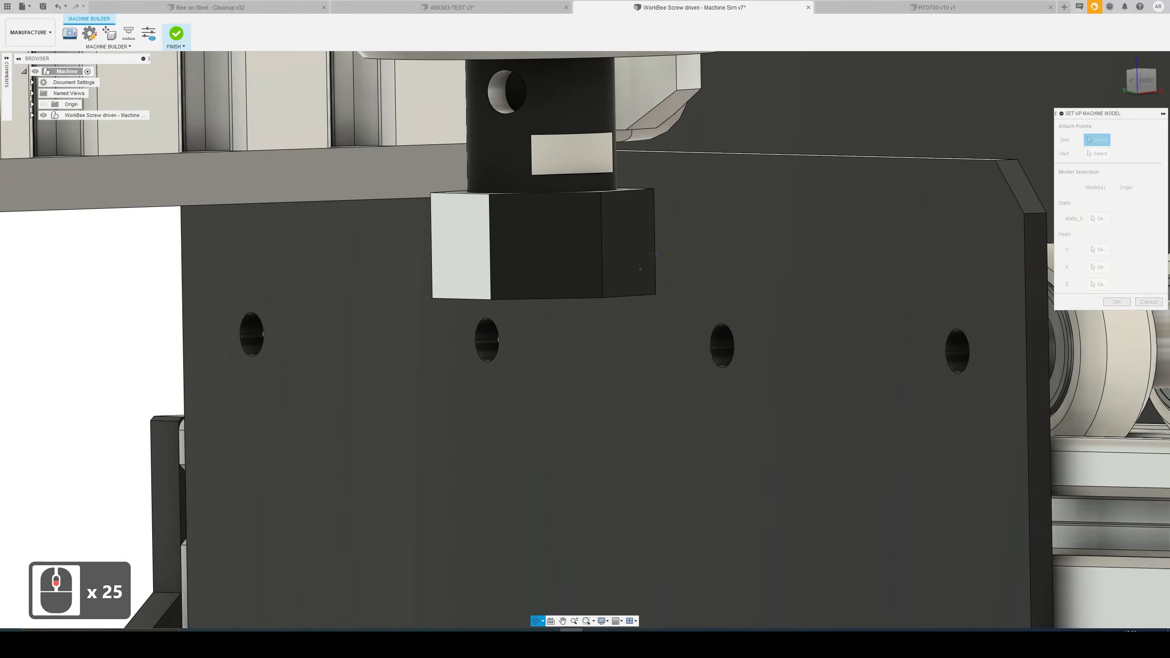
left_click(1155, 303)
- Try to hide the spoiler board beneath the spindle
scroll(800, 329, "up", 10)
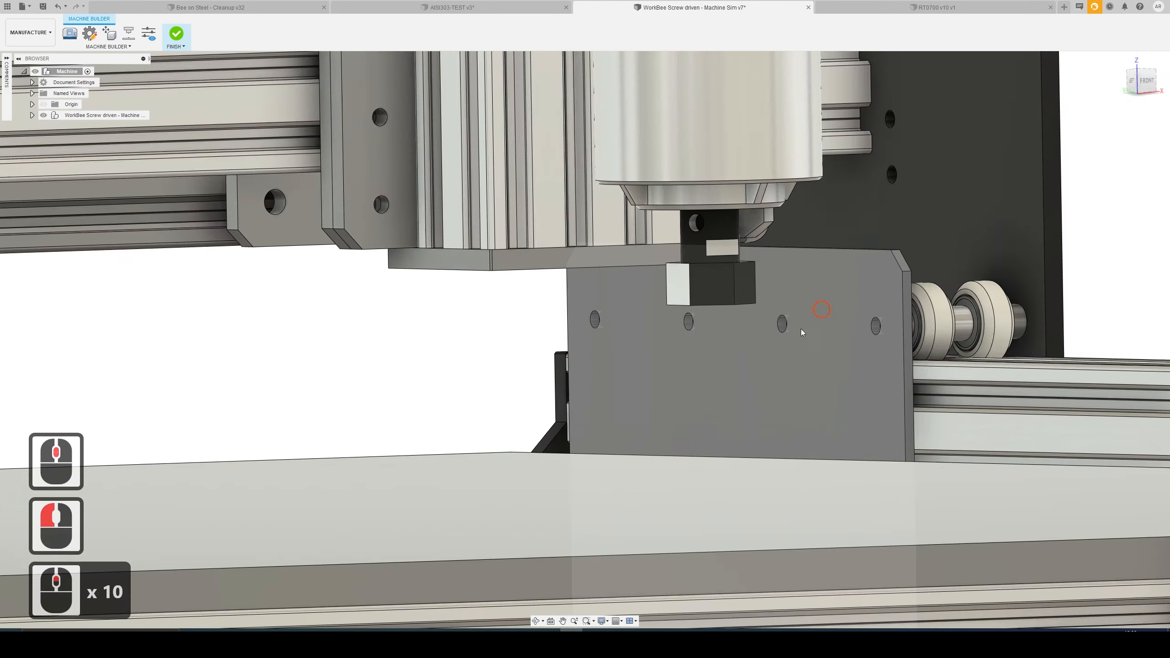
left_click(627, 489)
key("v")
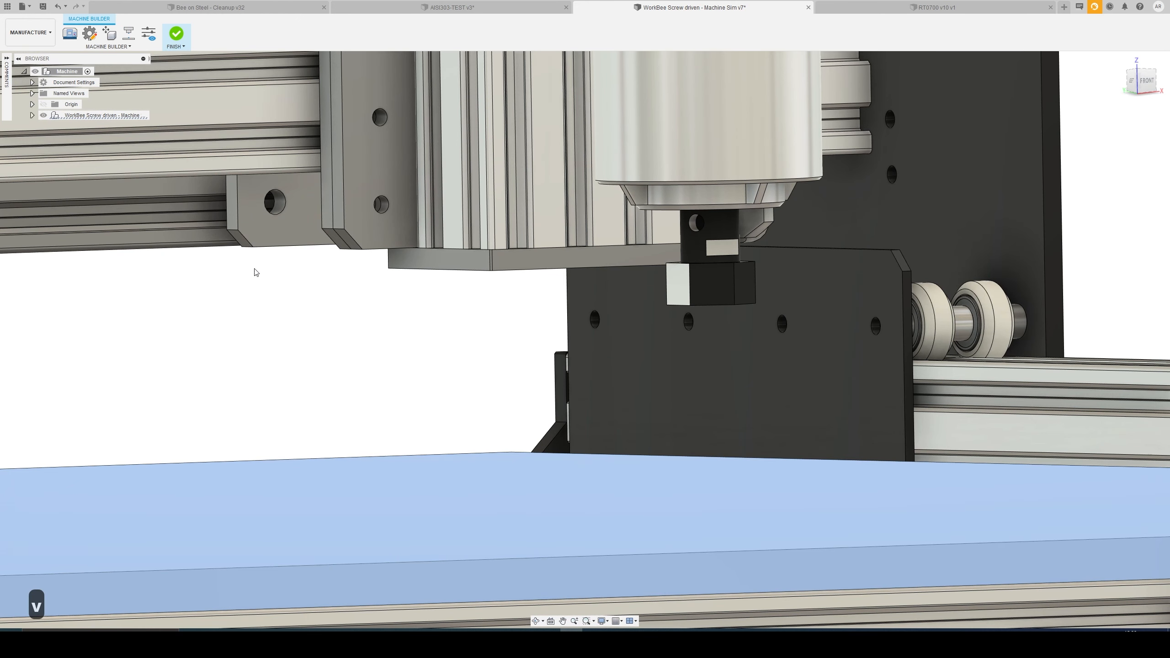
left_click(522, 410)
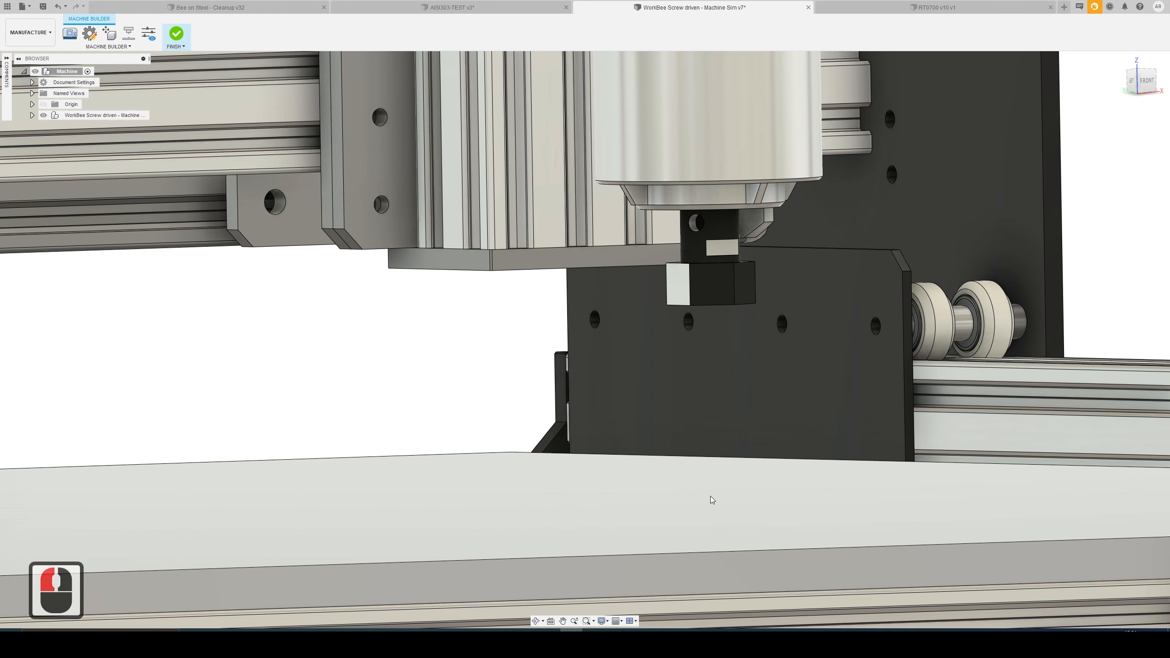
- Set up the machine model with the circular opening on the underside of the spindle's collet nut as the tool attach point
middle_click_drag(710, 496, 574, 418, "ctrl")
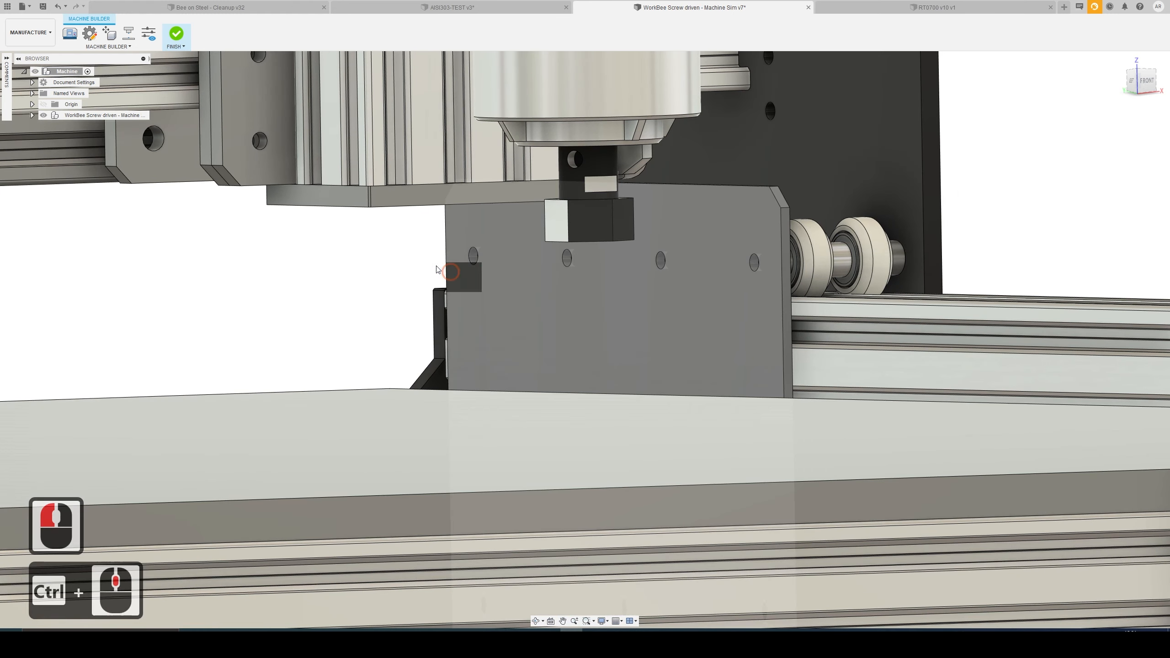
scroll(599, 249, "up", 14)
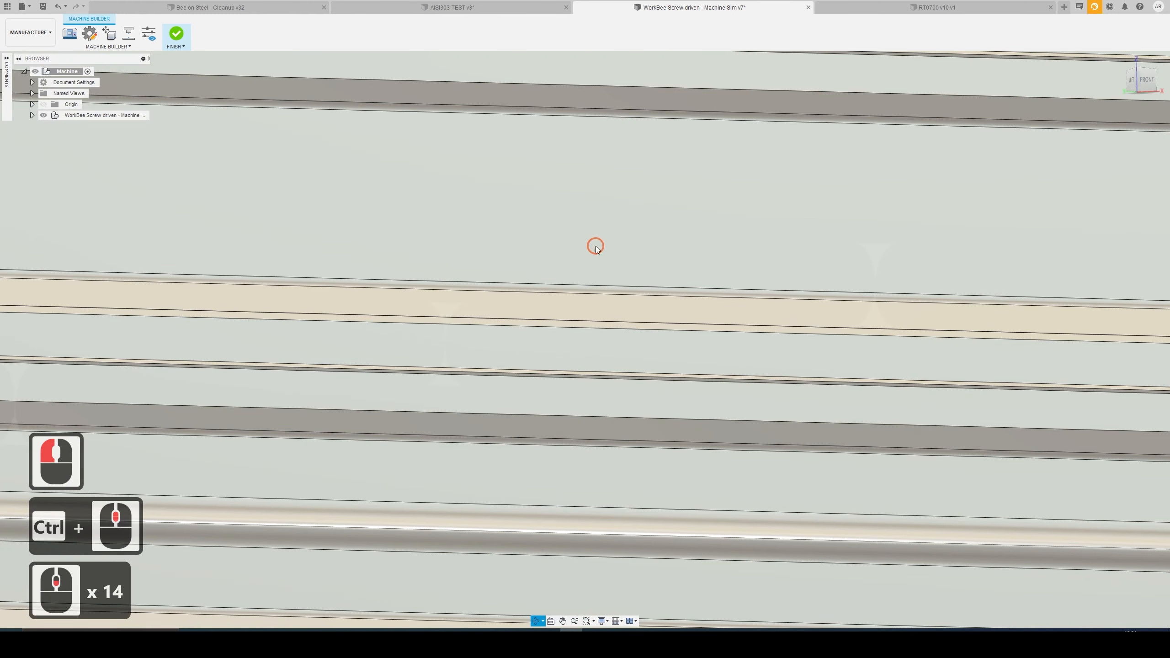
middle_click_drag(596, 246, 569, 371, "ctrl")
middle_click_drag(560, 237, 550, 322, "ctrl")
middle_click_drag(543, 216, 512, 342, "ctrl")
scroll(507, 337, "up", 3)
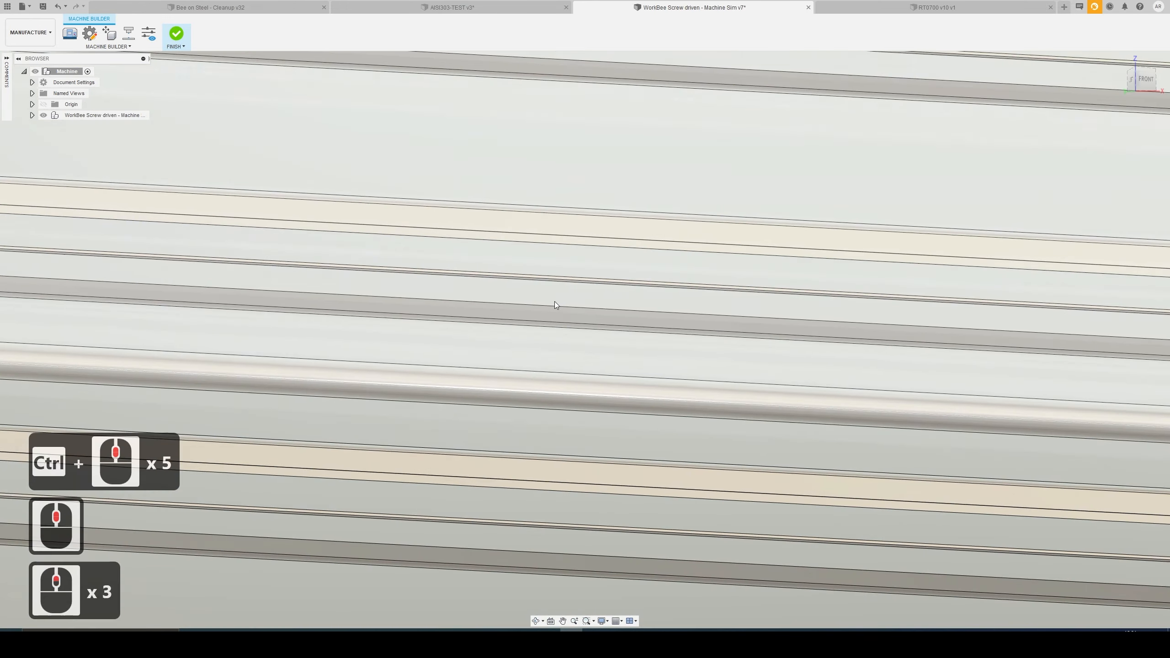
scroll(554, 304, "down", 20)
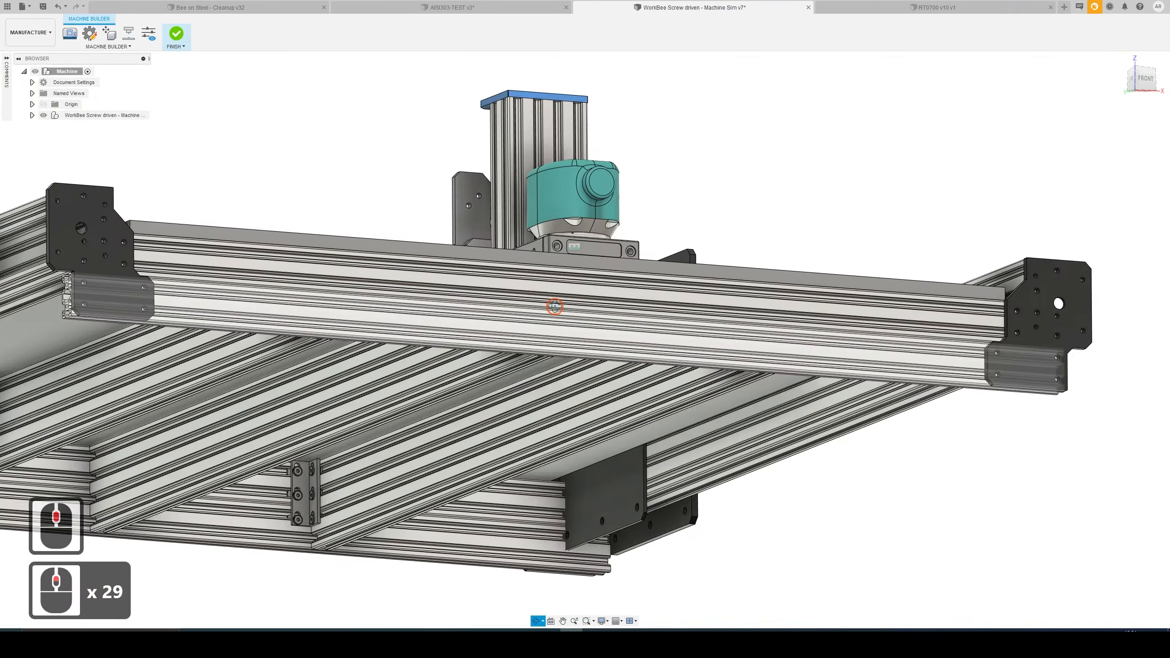
middle_click(554, 278)
scroll(554, 240, "up", 15)
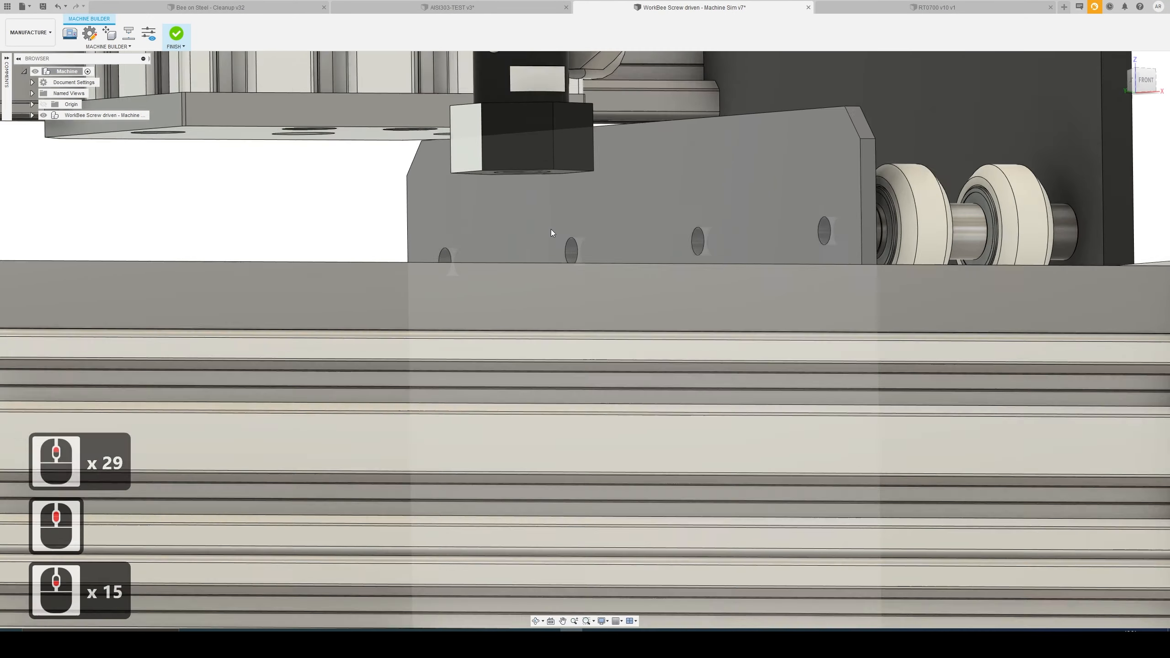
scroll(552, 232, "up", 1)
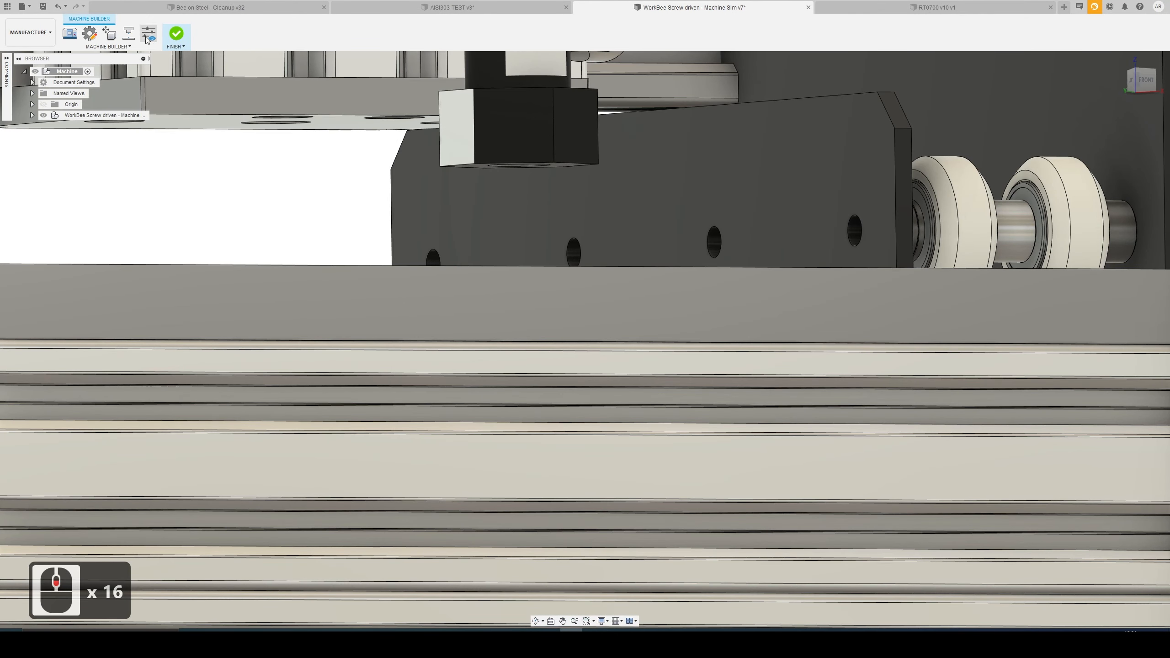
left_click(128, 33)
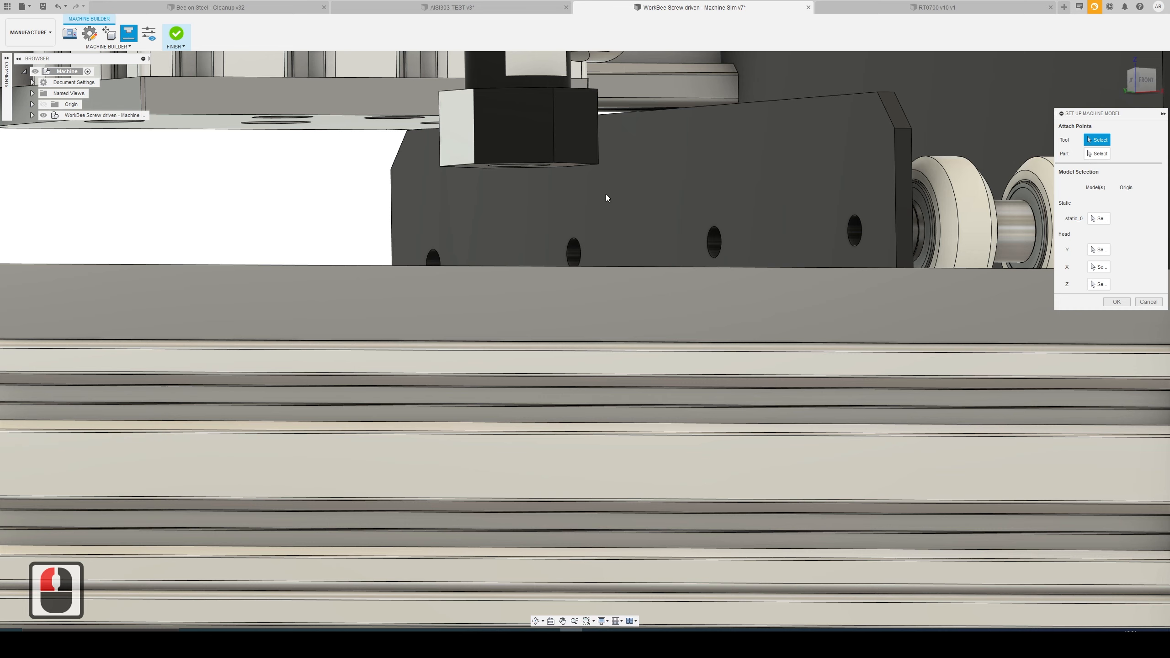
left_click(537, 166)
scroll(574, 221, "down", 8)
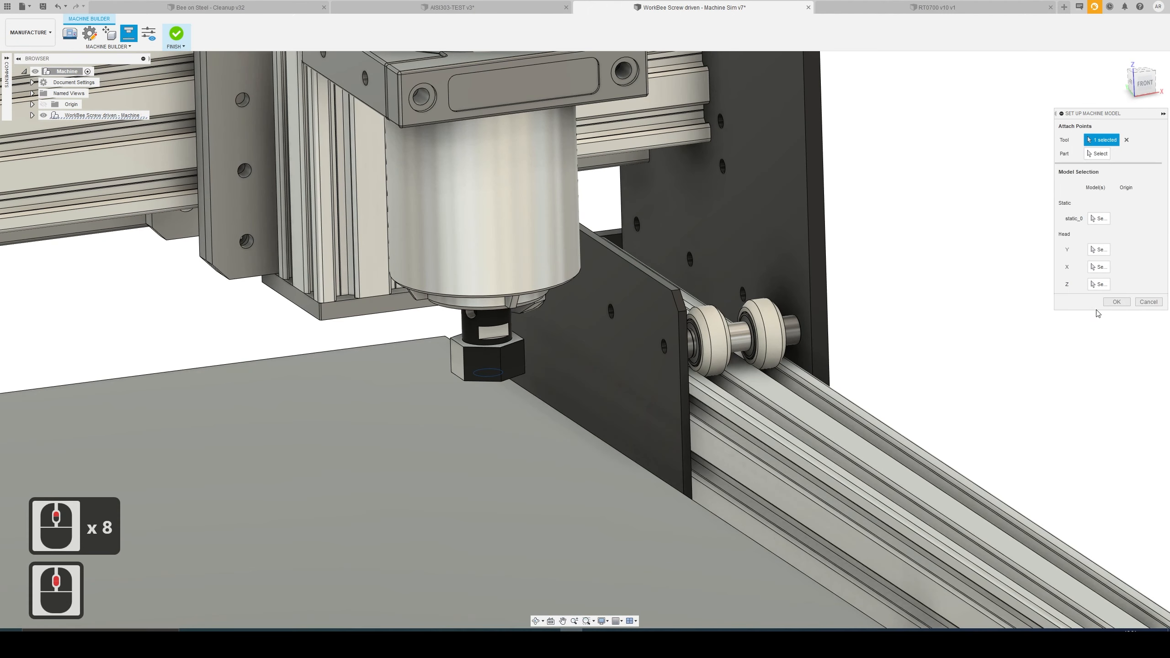
left_click(1116, 302)
- Switch to the Design workspace and activate the NEW-SPOILER-BOARD component
left_click(30, 33)
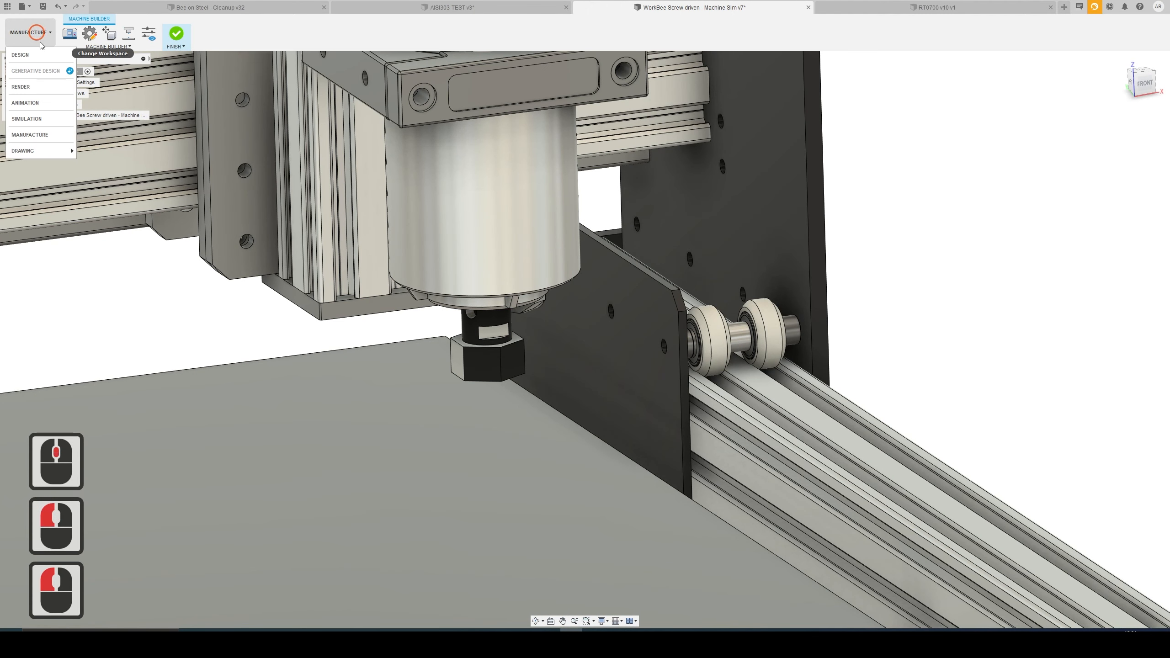
left_click(41, 59)
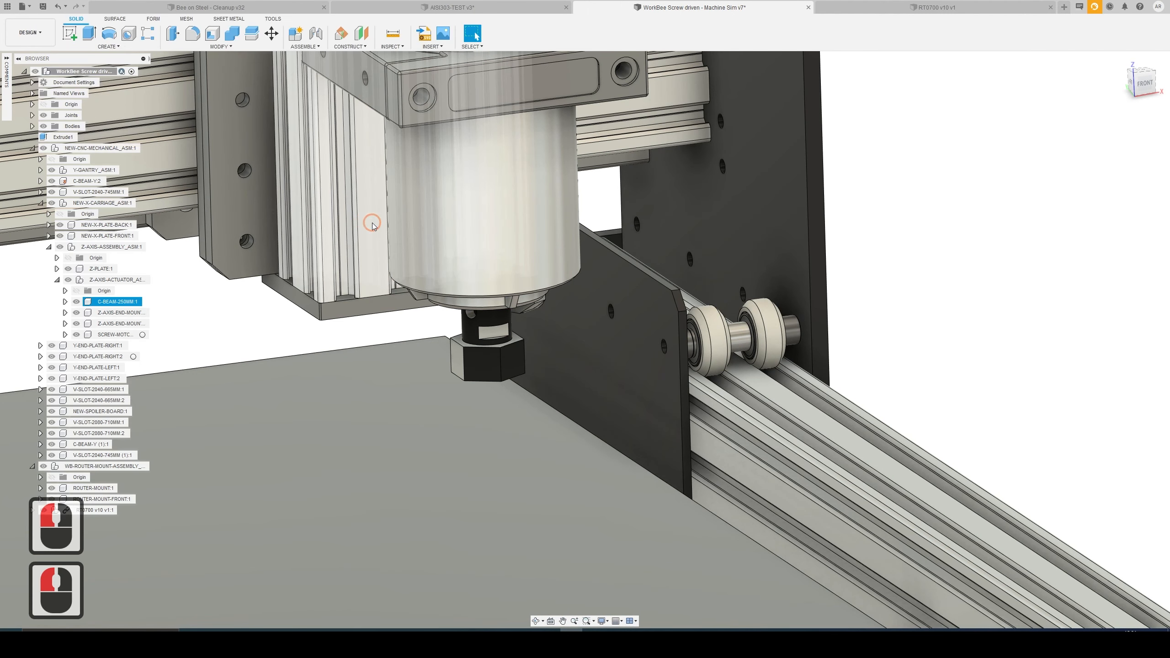
scroll(357, 279, "down", 2)
scroll(358, 282, "down", 16)
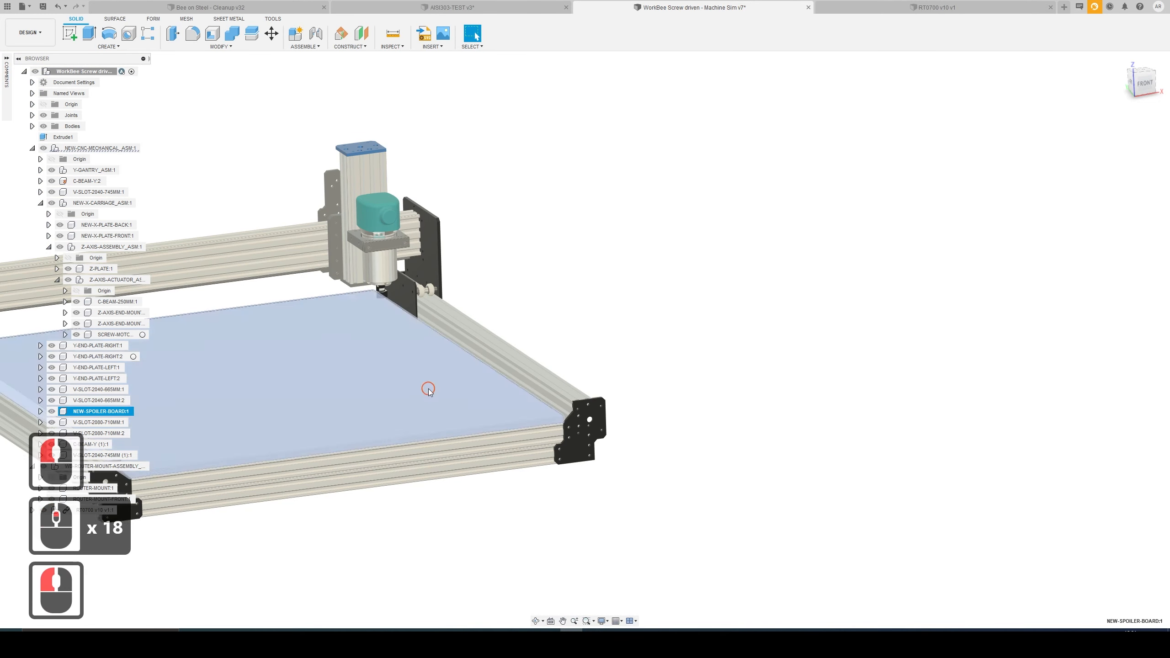
left_click(349, 366)
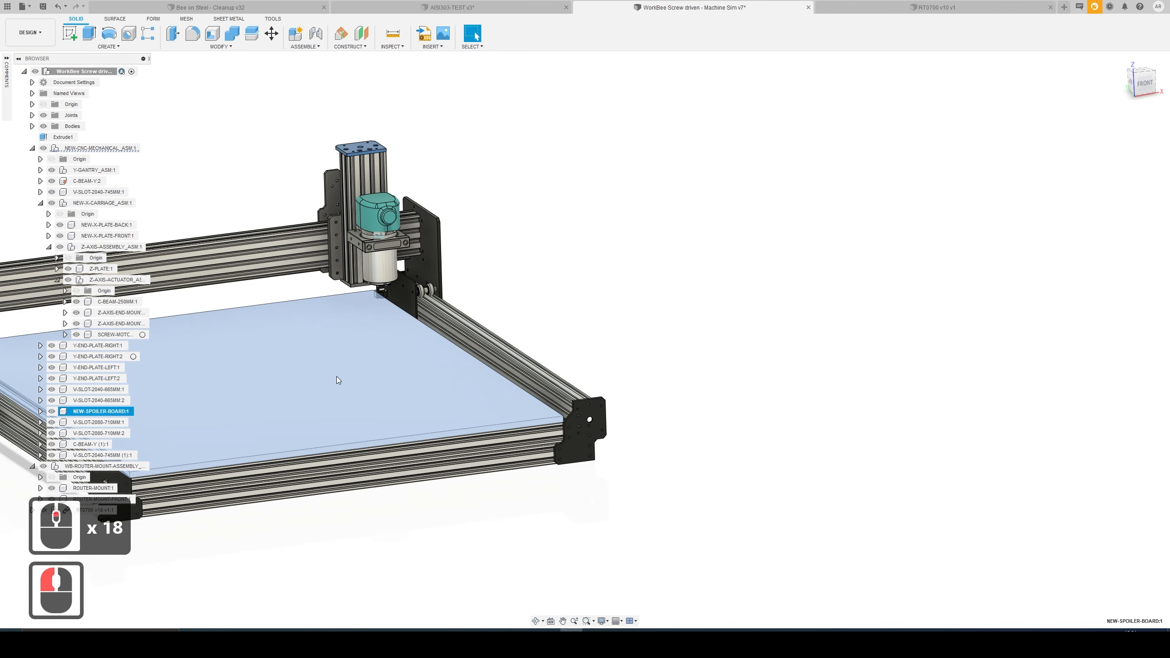
left_click(138, 411)
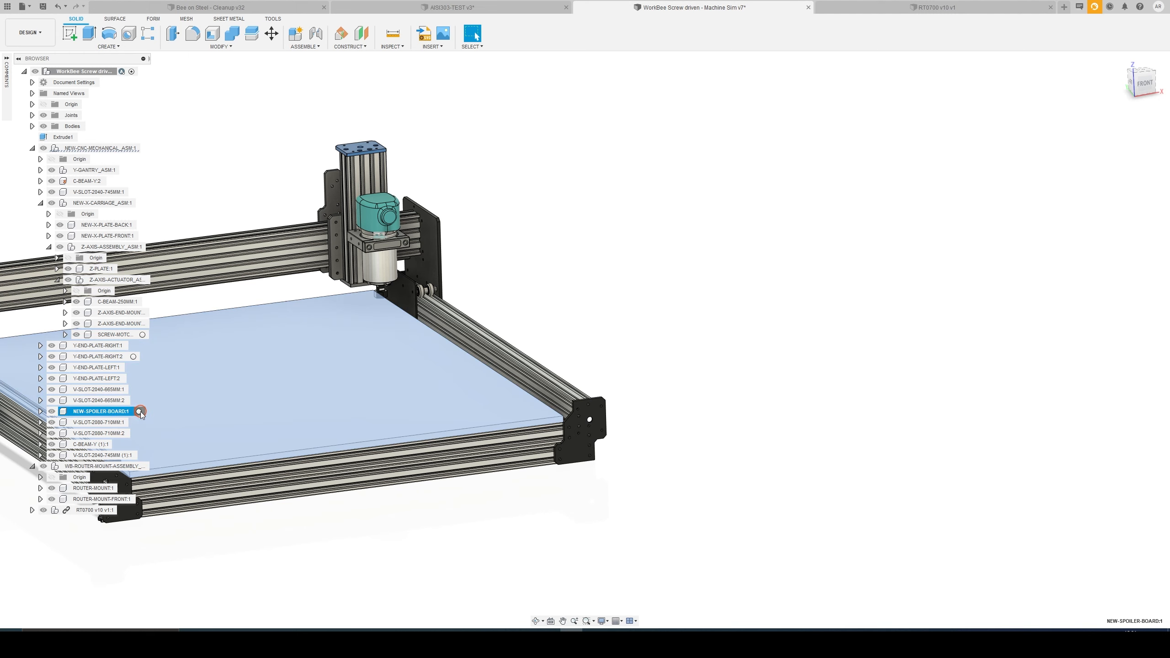
left_click(668, 275)
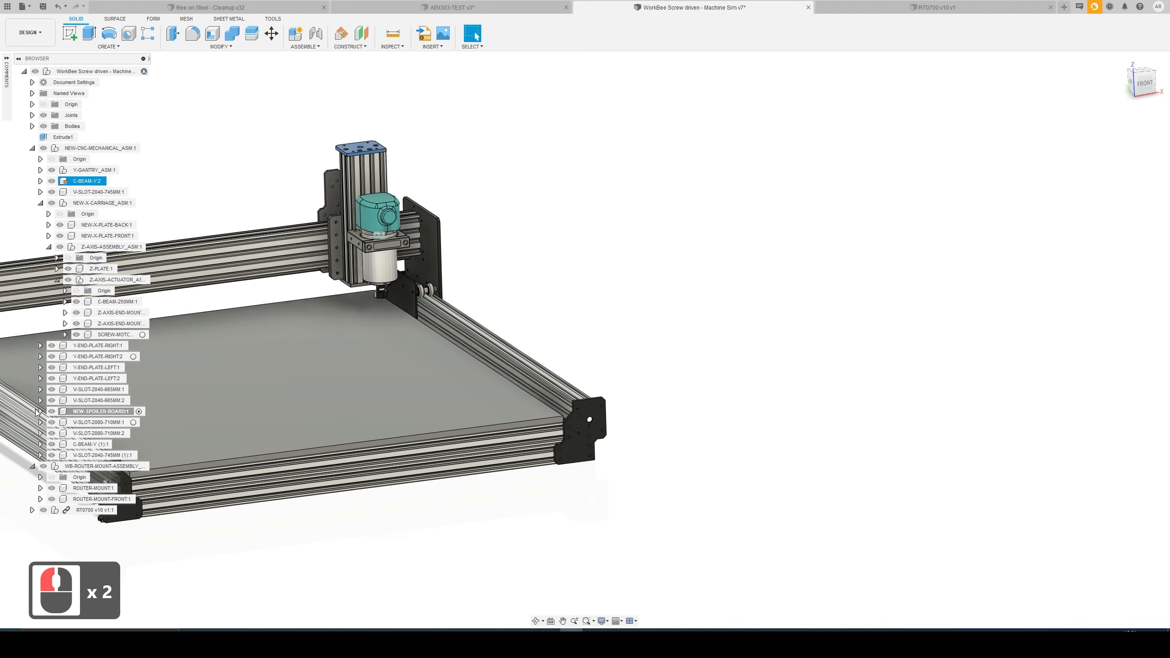
- Start a sketch on the spoiler board's top face and project that face into it
left_click(73, 38)
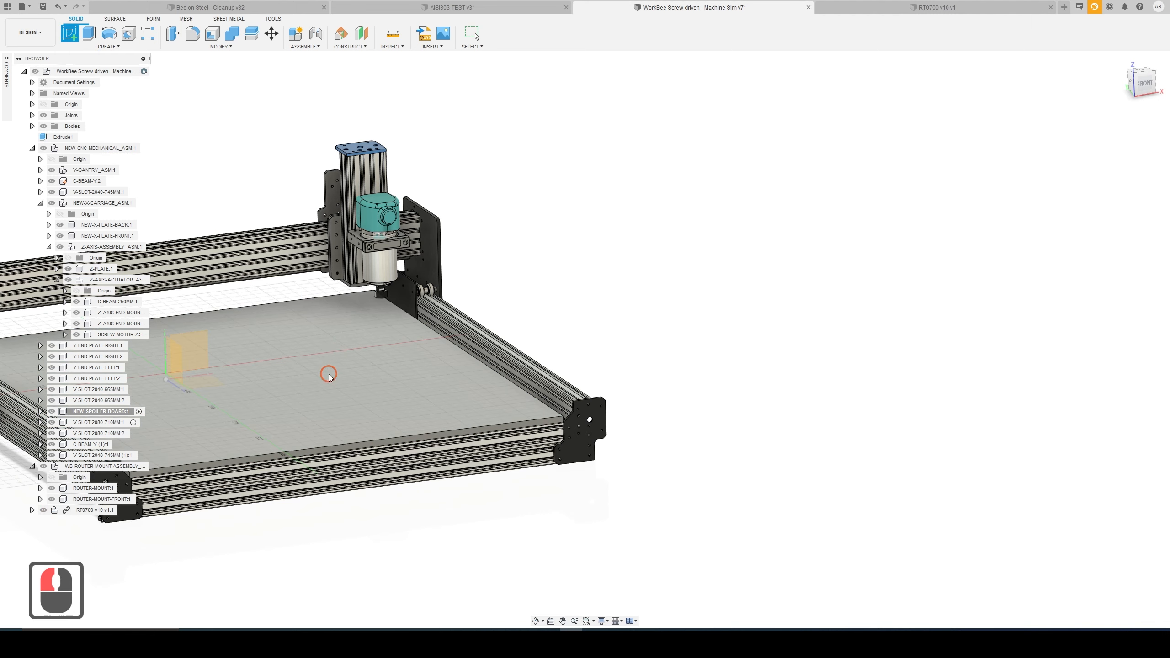
left_click(326, 371)
middle_click_drag(759, 327, 930, 284, "ctrl")
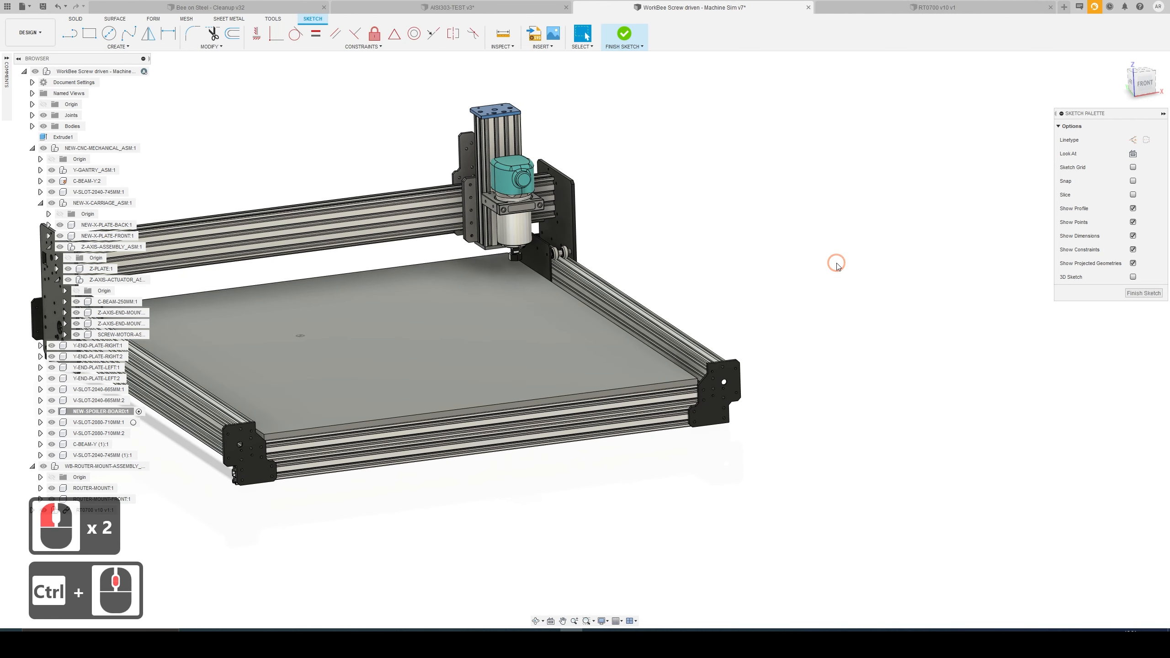
key("p")
left_click(512, 332)
key("Return")
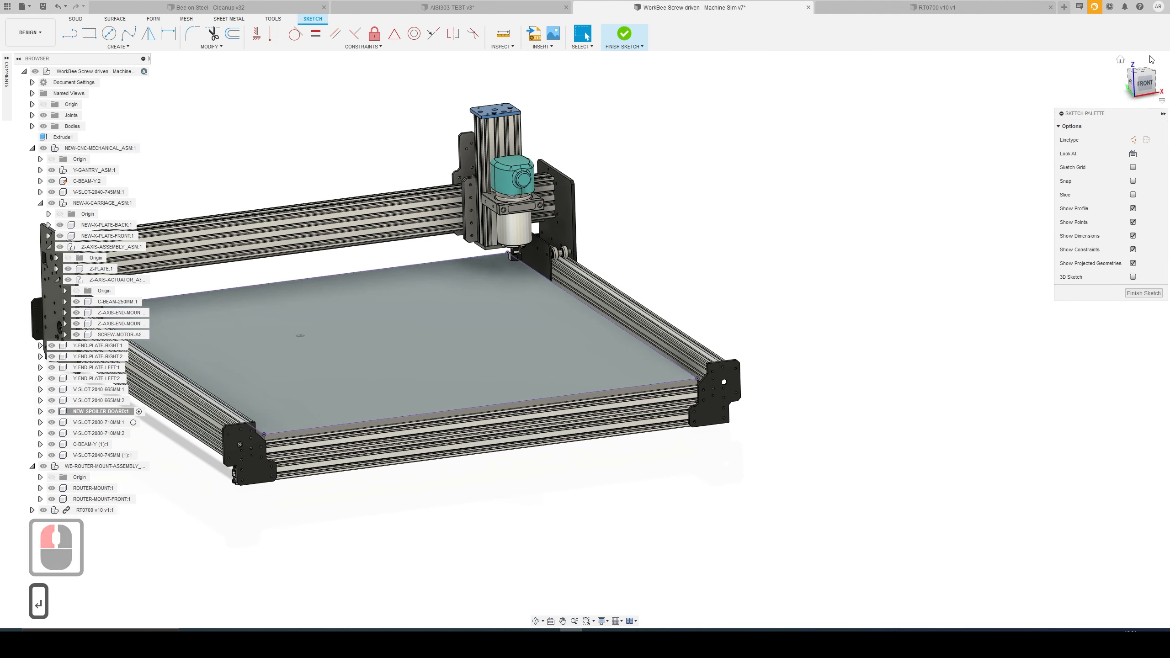
- Draw two construction lines crossing the spoiler board's top face, joining the midpoints of its opposite edges
left_click(1144, 72)
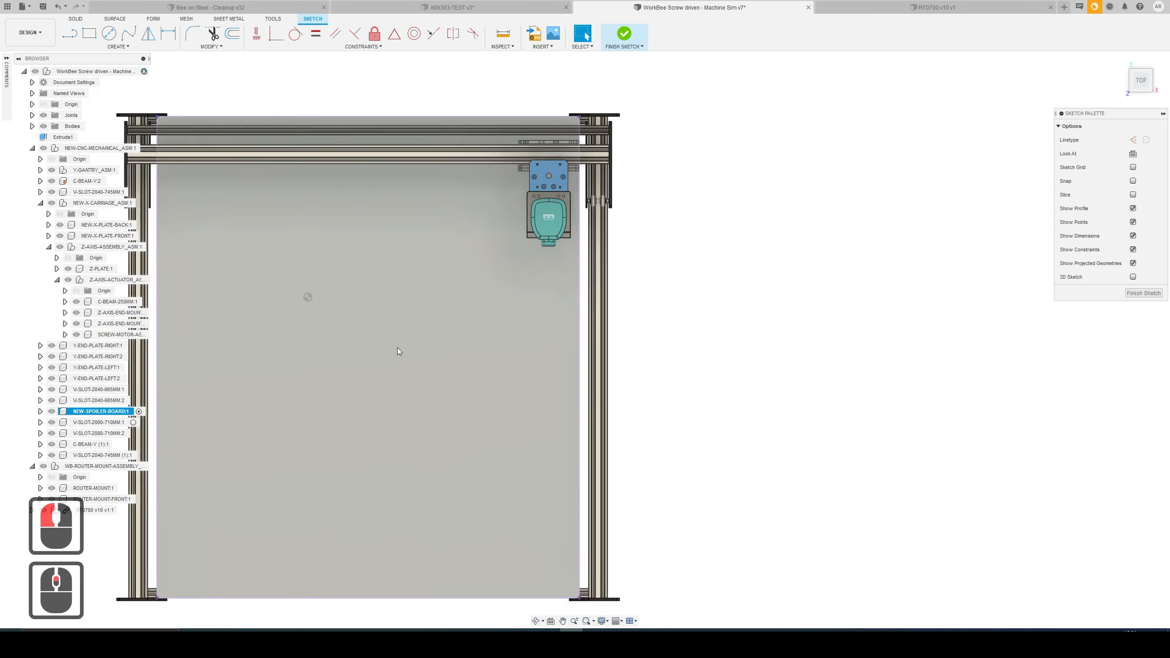
scroll(395, 352, "down", 7)
scroll(387, 366, "up", 3)
middle_click_drag(370, 409, 450, 384, "ctrl")
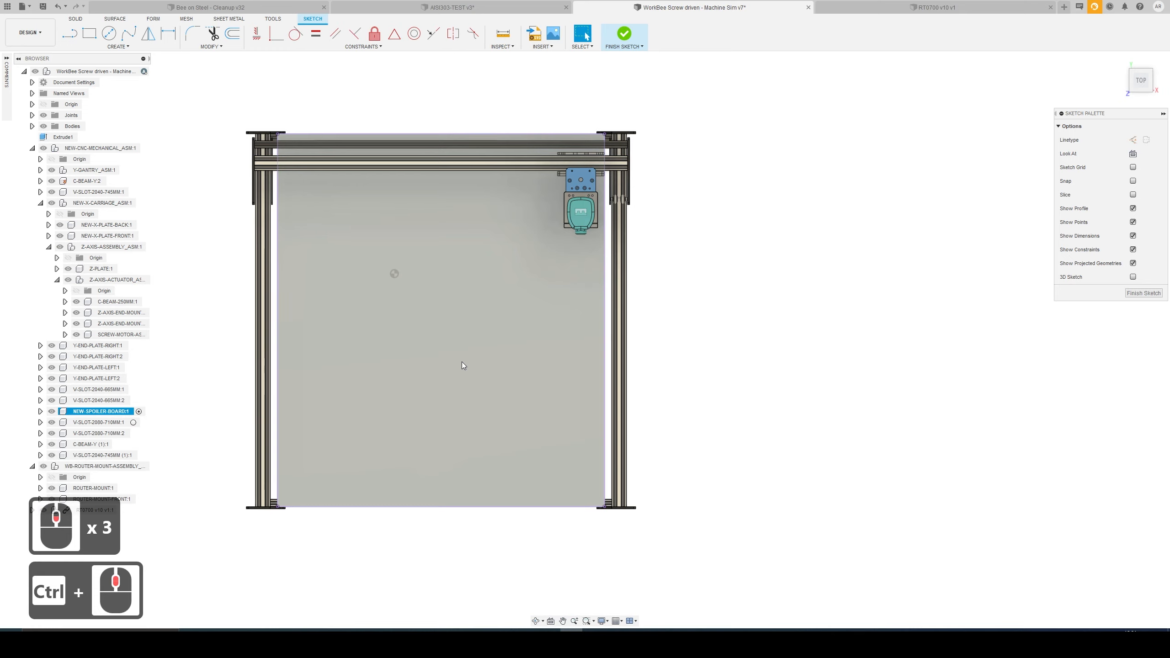
key("l")
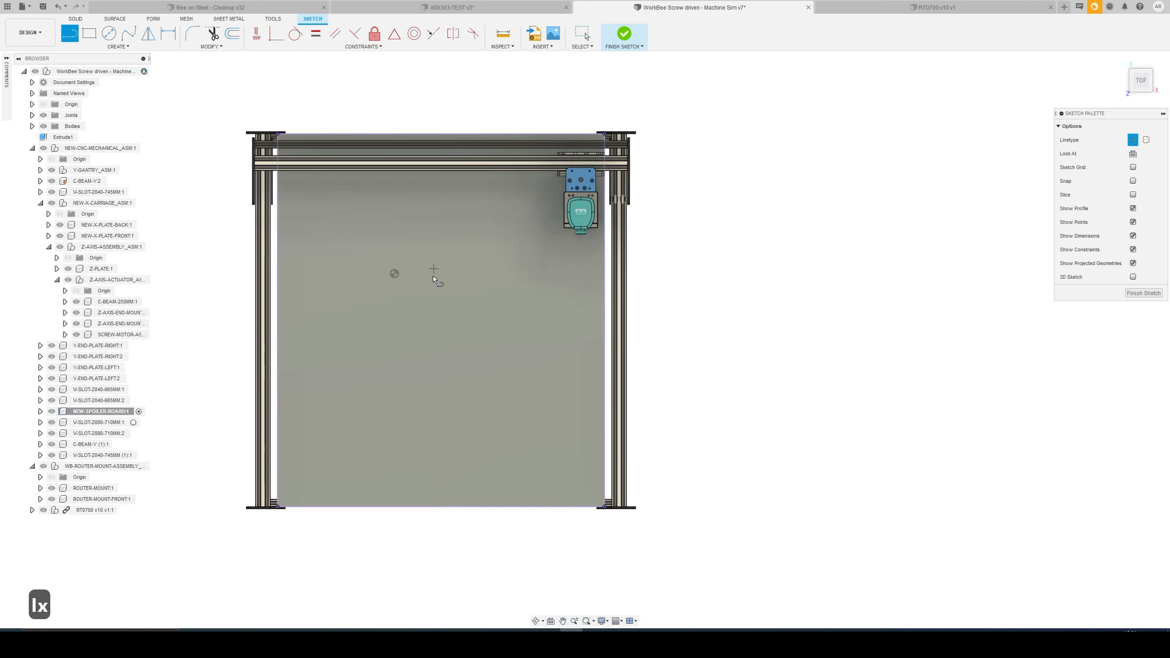
left_click(441, 133)
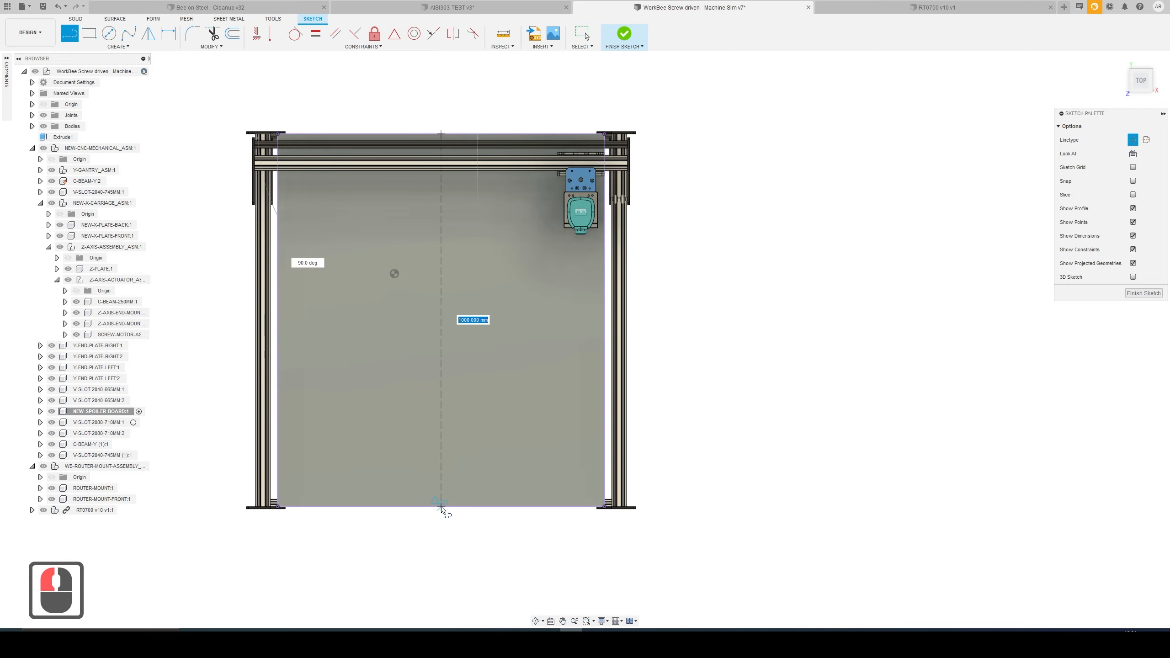
left_click(441, 507)
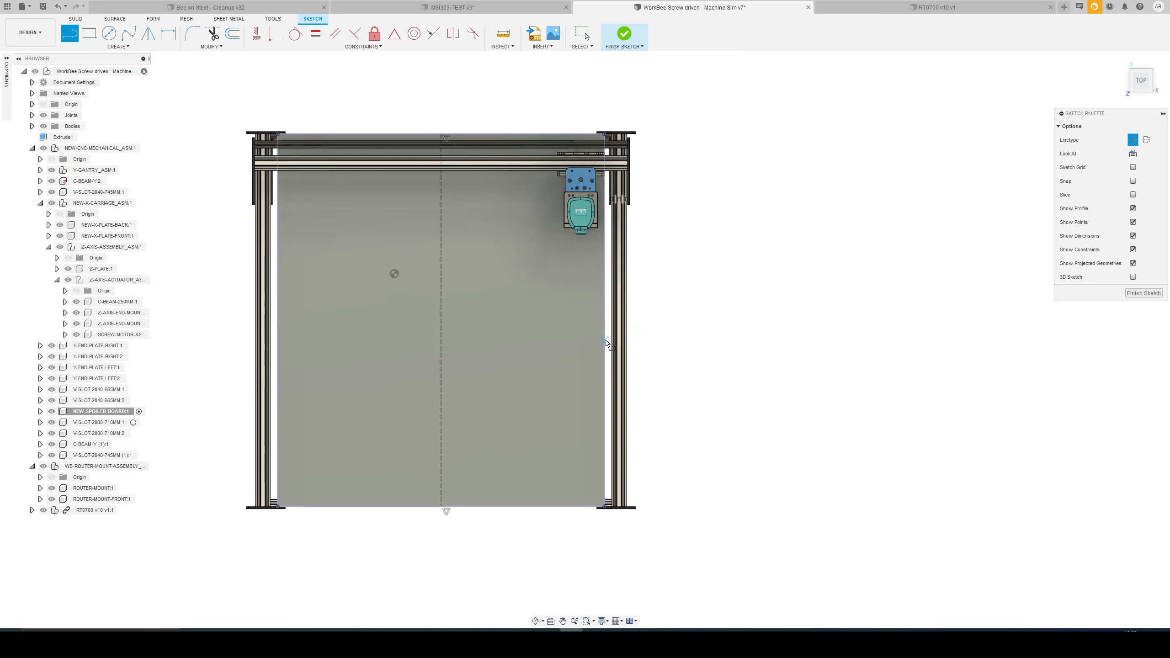
left_click(605, 321)
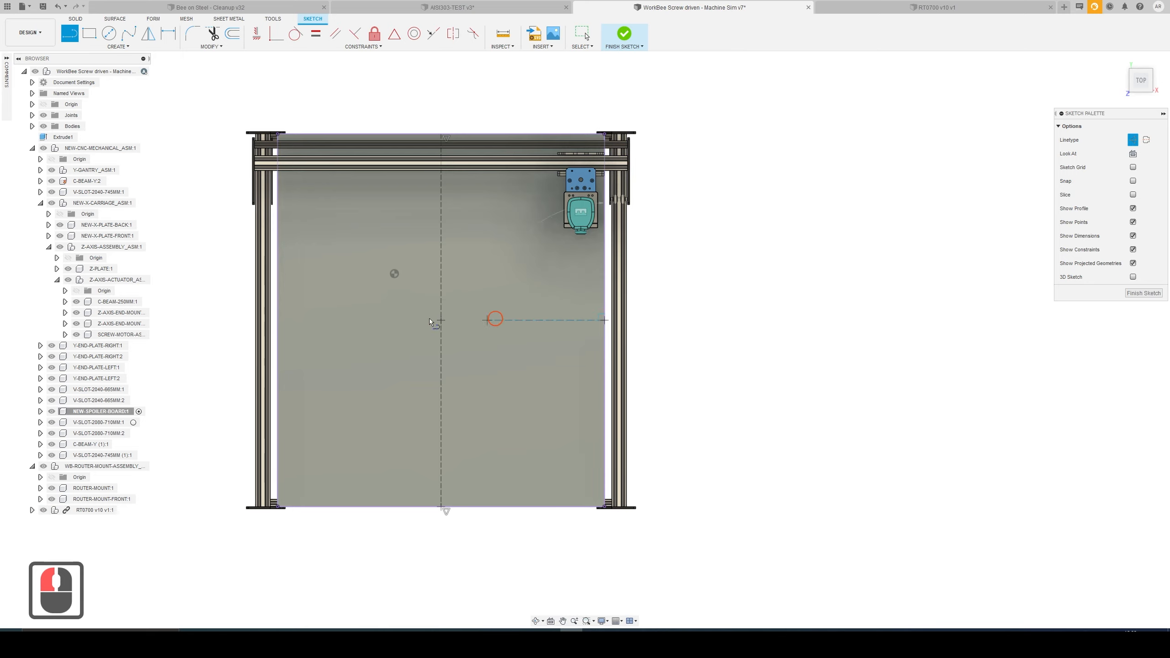
left_click(279, 321)
key("Escape")
- Sketch a 100 mm diameter circle centred where the two construction lines cross, and finish the sketch
key("c")
key("x")
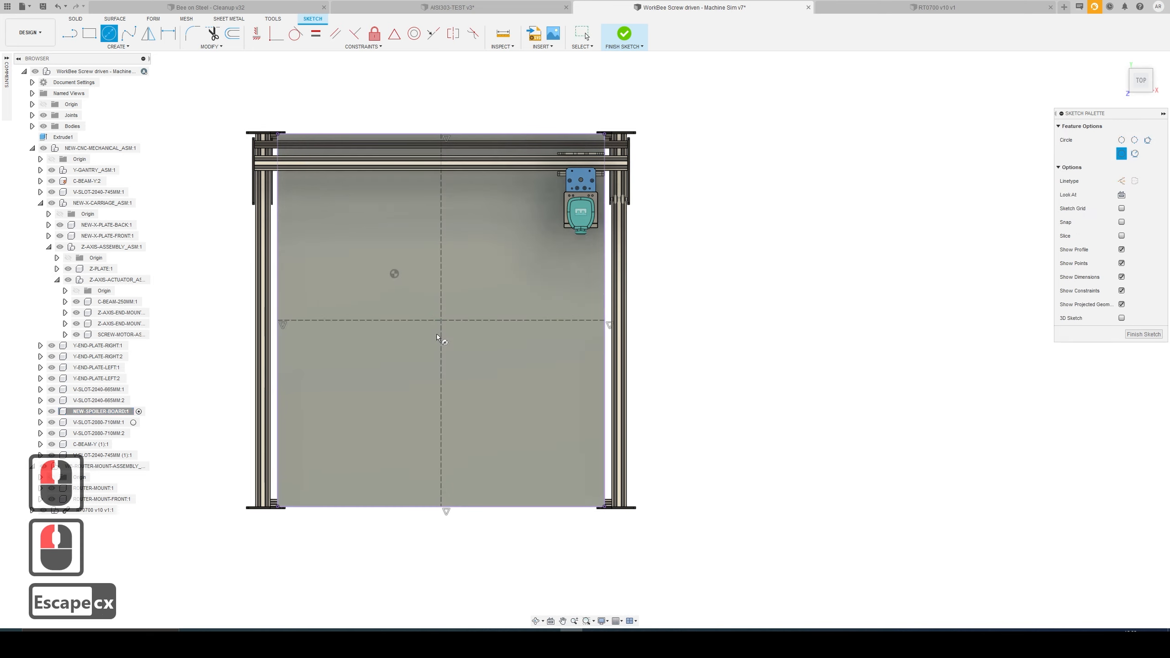
left_click(441, 321)
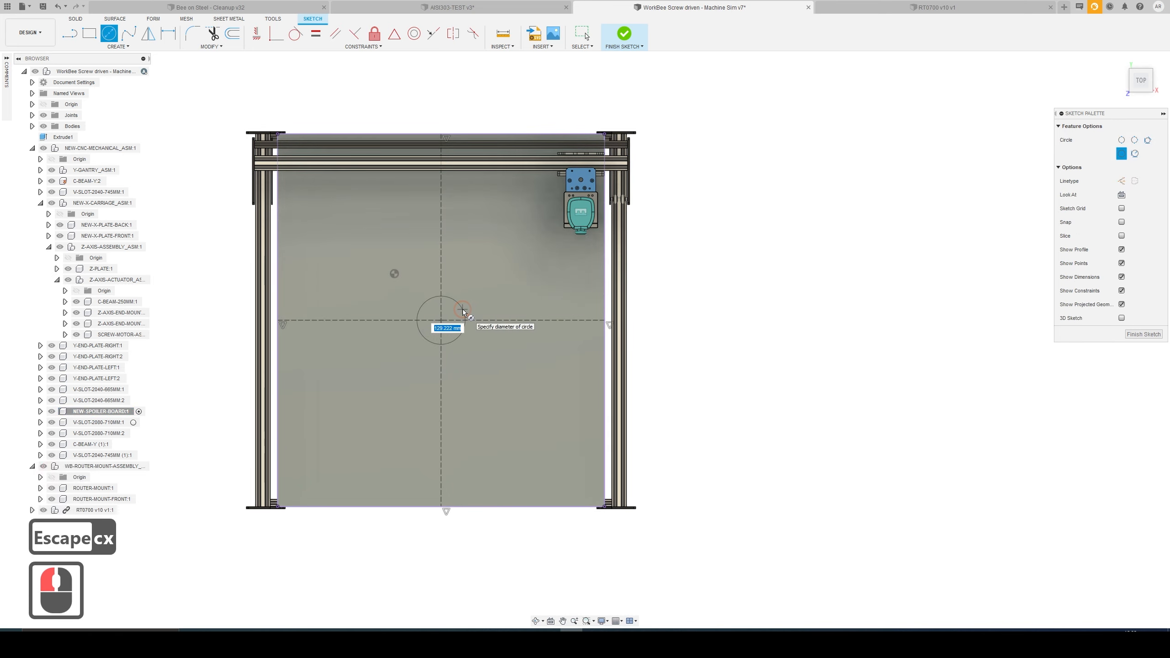
type("100")
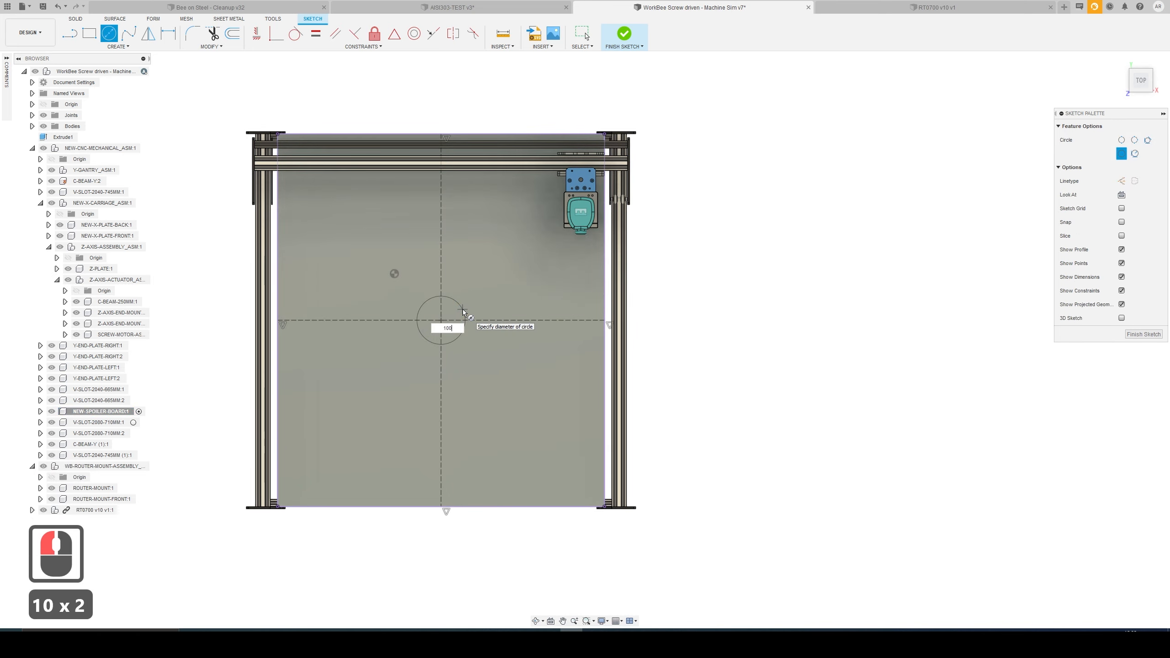
key("Return")
left_click(1152, 296)
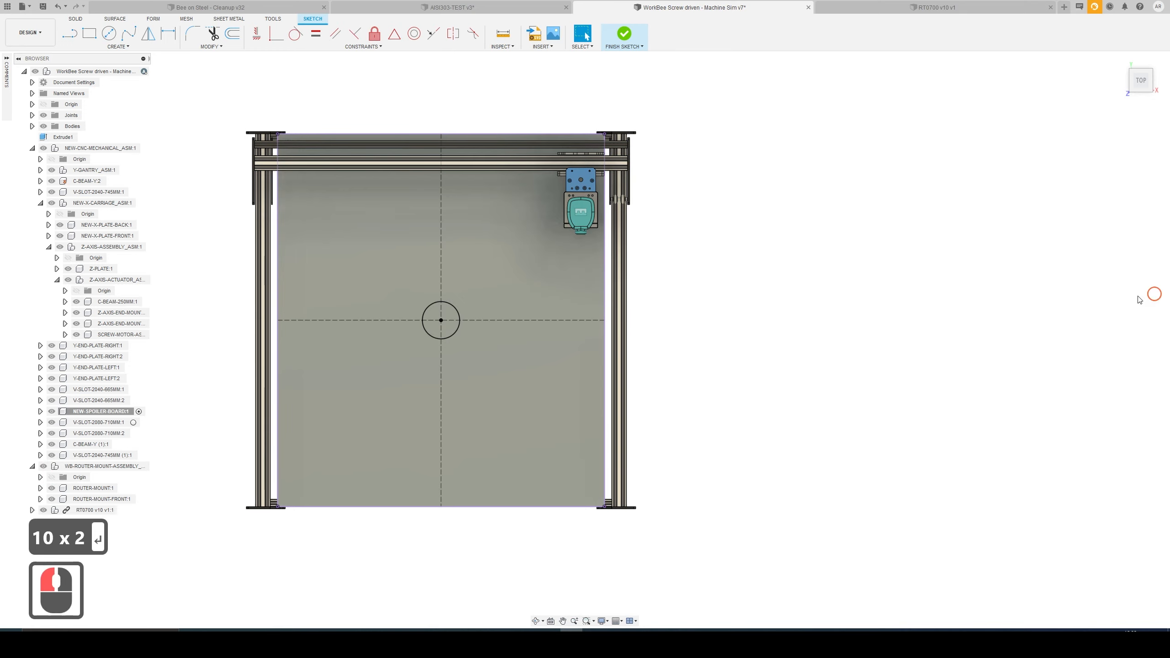
- Switch to the Manufacture workspace, enter Machine Builder and assign the Ooznest V1 Workbee machine from the local library
left_click(27, 34)
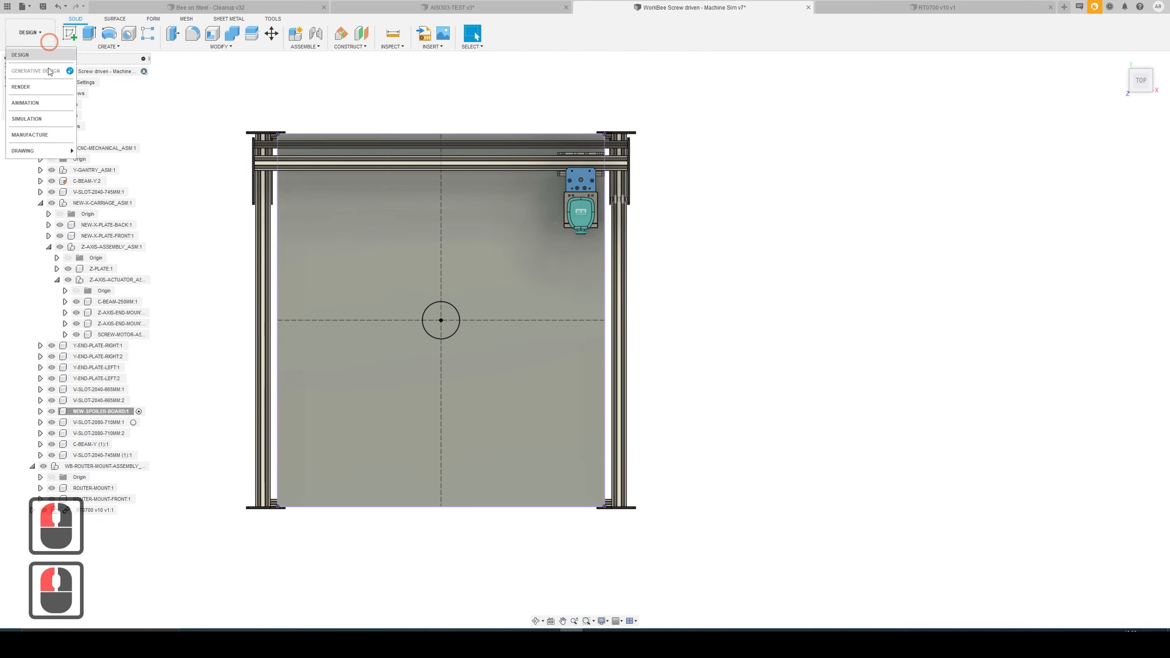
left_click(29, 135)
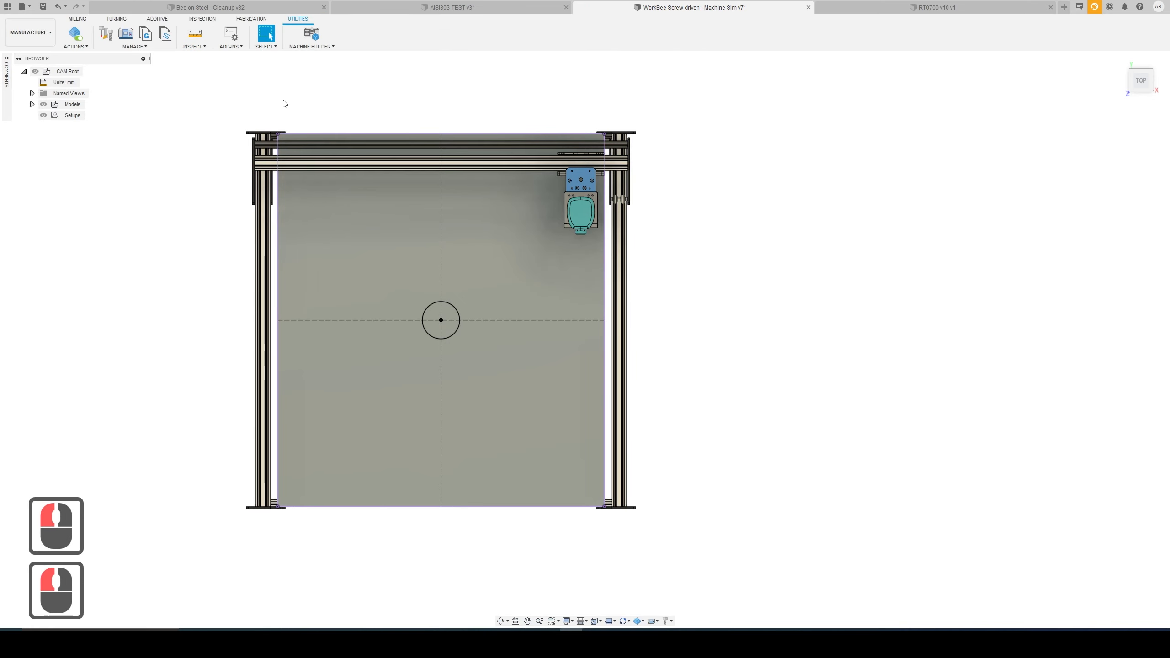
left_click(309, 34)
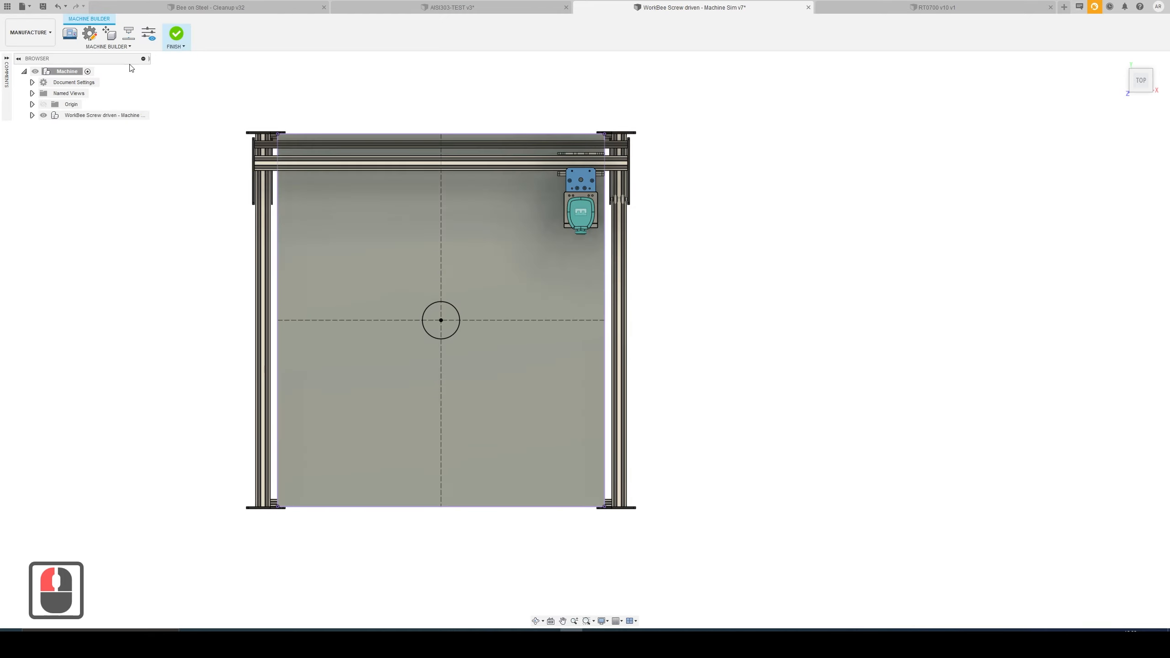
left_click(90, 37)
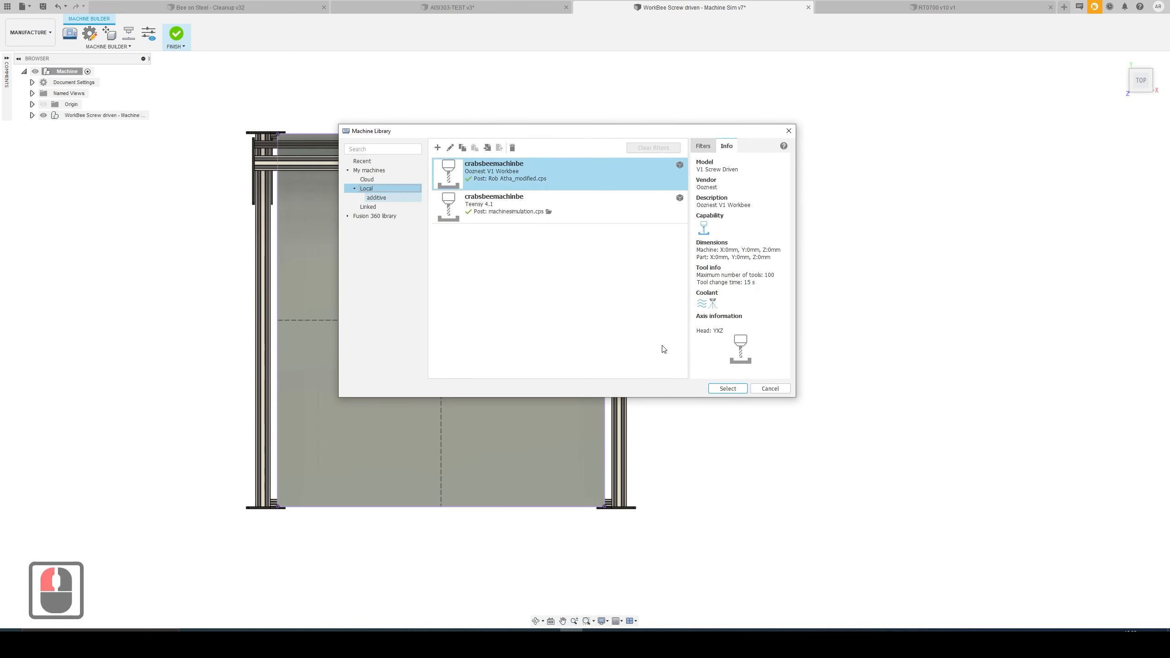
double_click(541, 170)
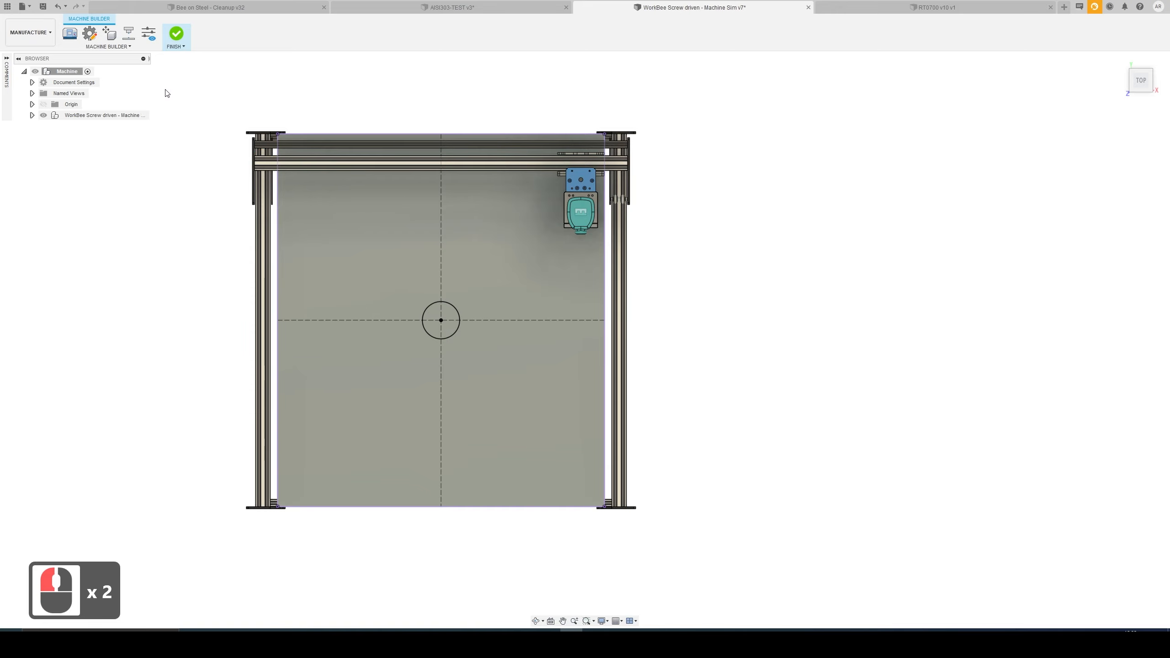
- Begin setting up the machine model with the 100 mm spoiler board circle as the part attach point
left_click(129, 33)
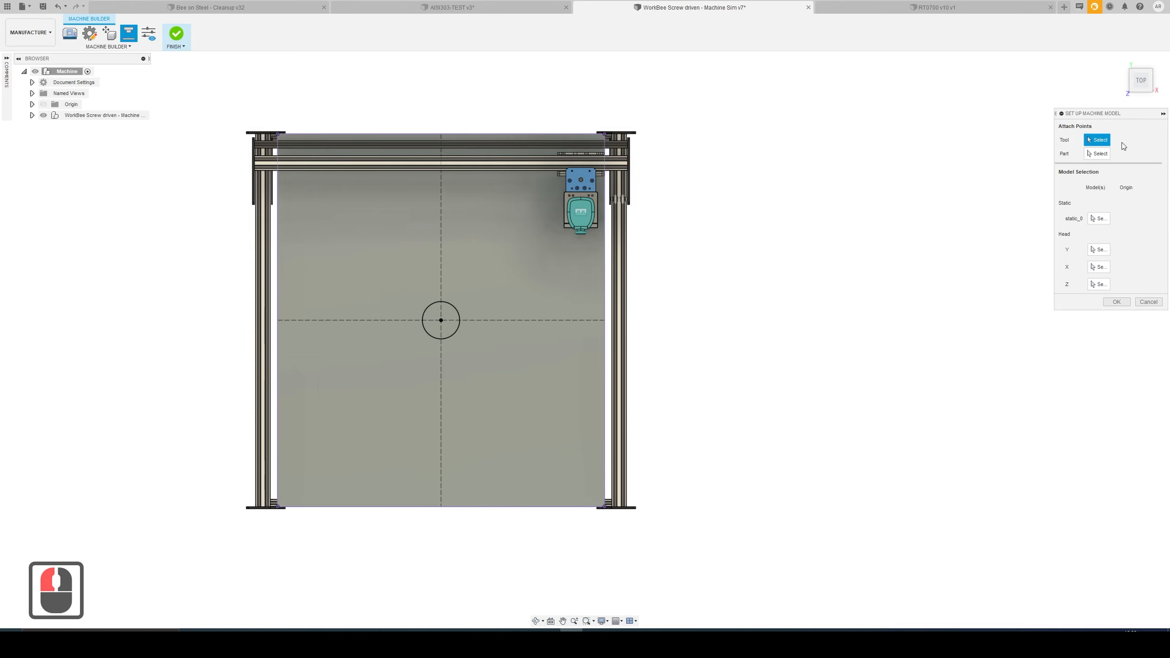
middle_click_drag(691, 252, 711, 223, "shift")
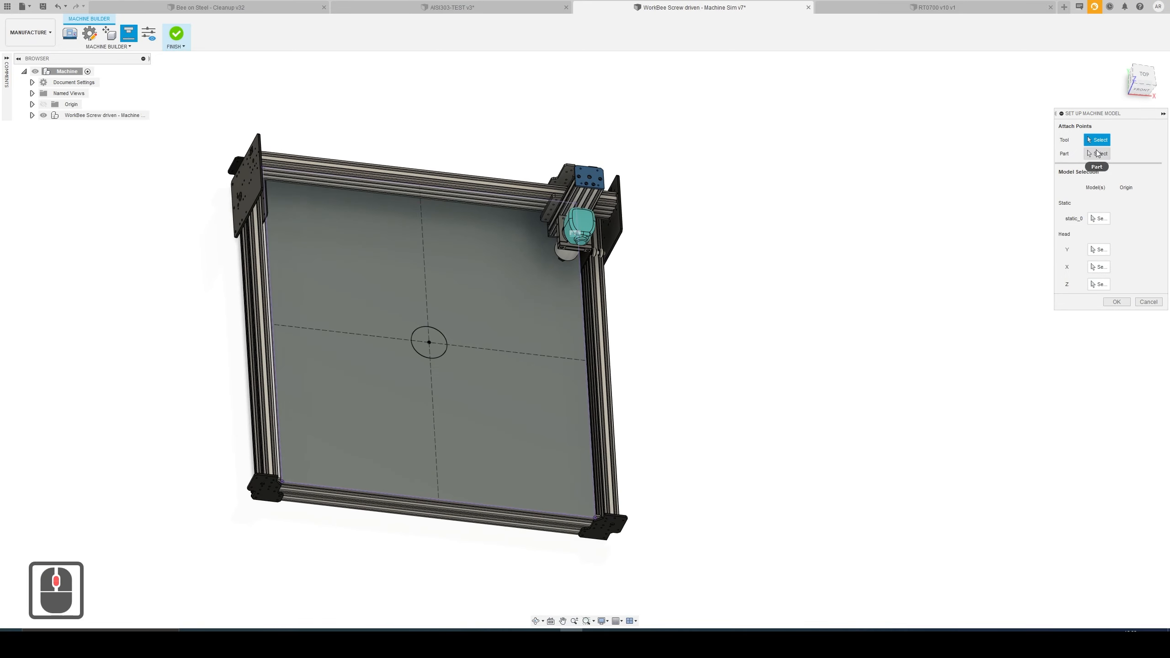
left_click(1097, 154)
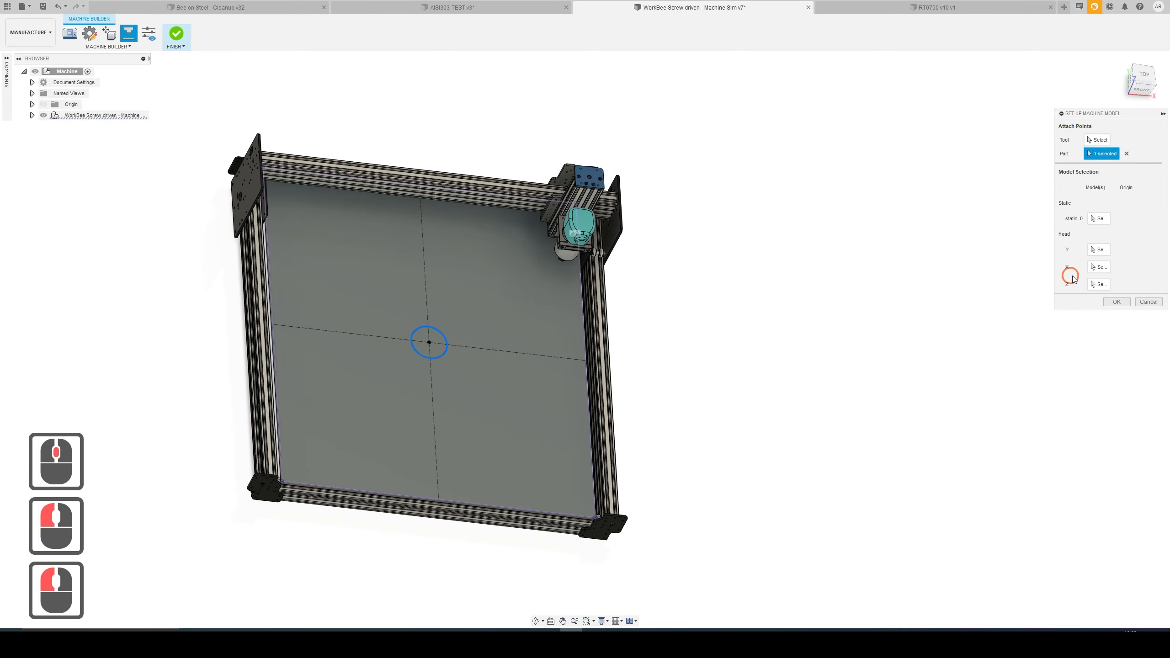
left_click(446, 351)
- Set the tool attach point to the circular opening on the underside of the spindle's collet nut
middle_click_drag(605, 320, 608, 293, "shift")
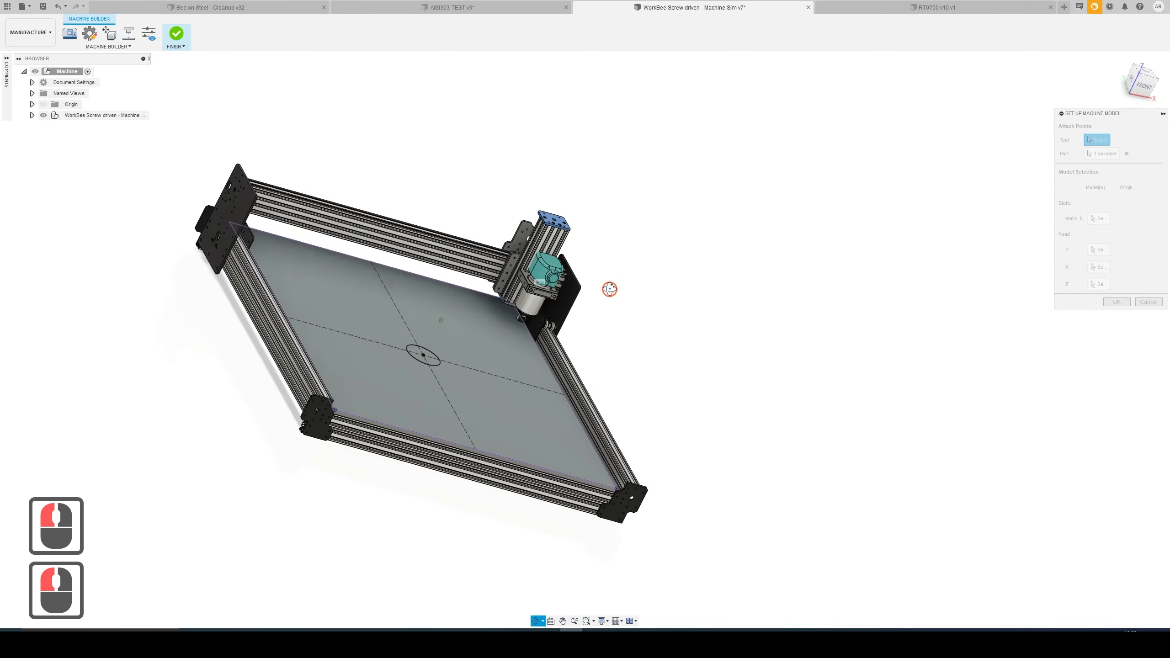
scroll(516, 325, "up", 20)
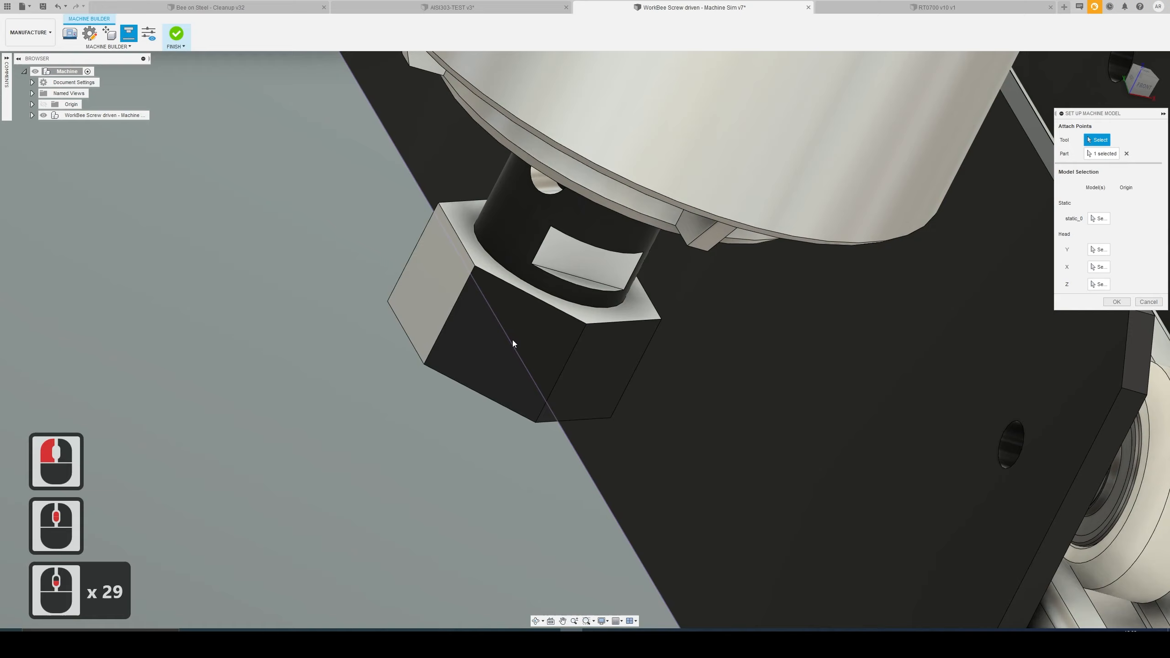
middle_click_drag(511, 340, 517, 332, "shift")
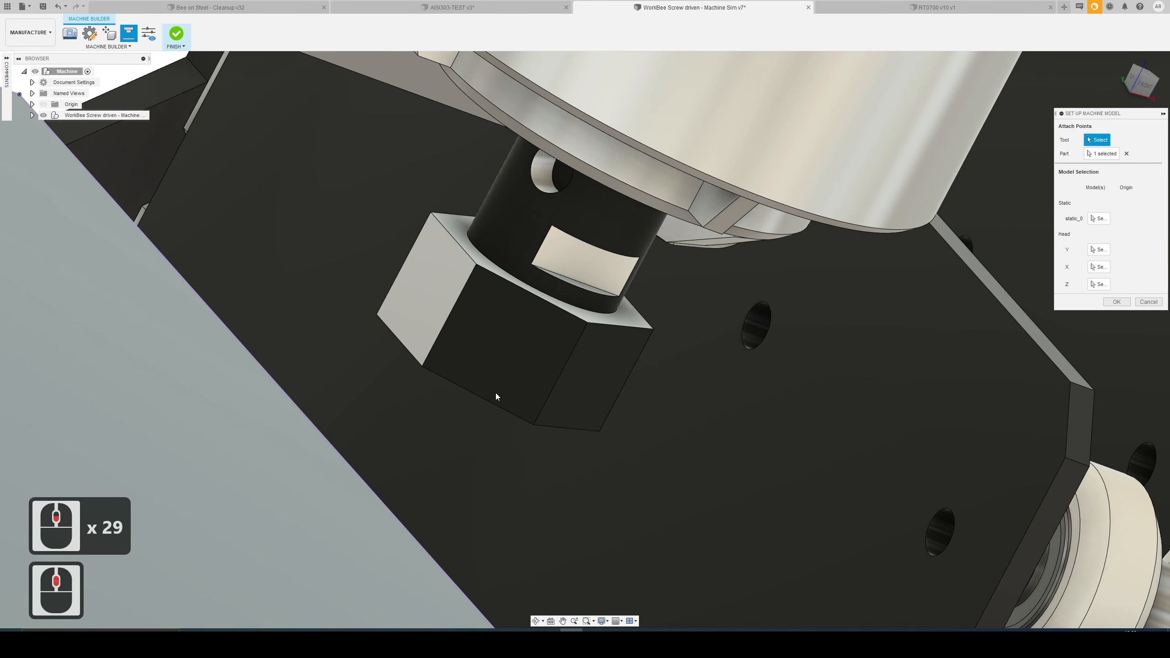
left_click(555, 385)
scroll(577, 338, "down", 19)
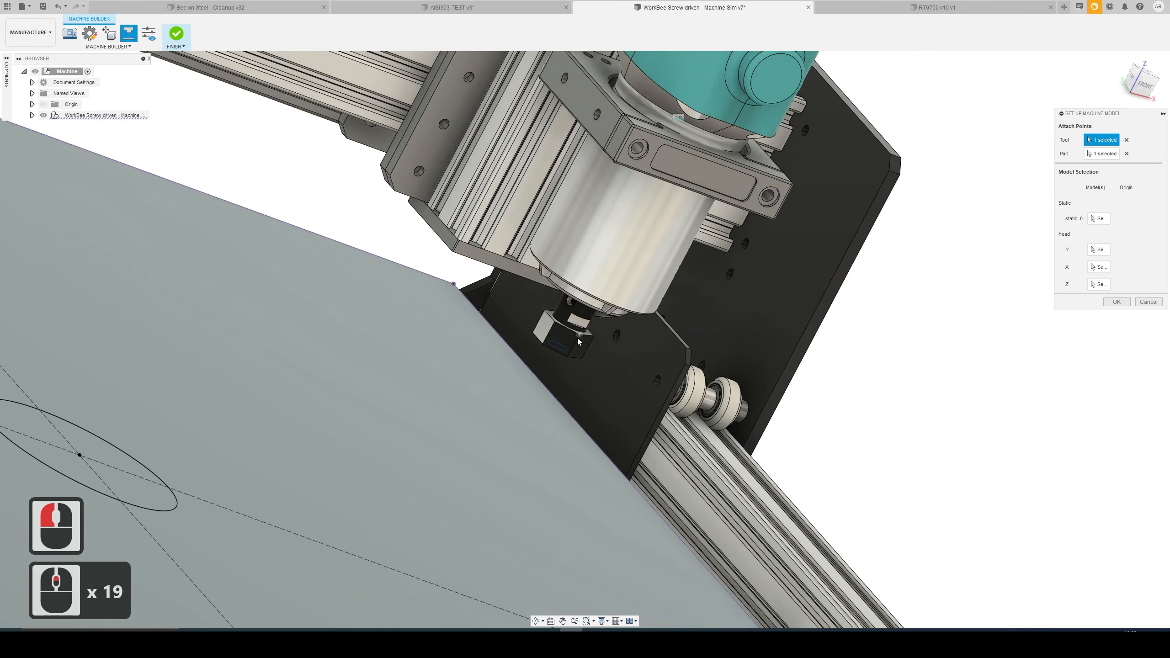
scroll(578, 338, "down", 11)
- Try to assign the side and front frame rails with their end plates to the static_0 model
middle_click_drag(898, 269, 1056, 225, "shift")
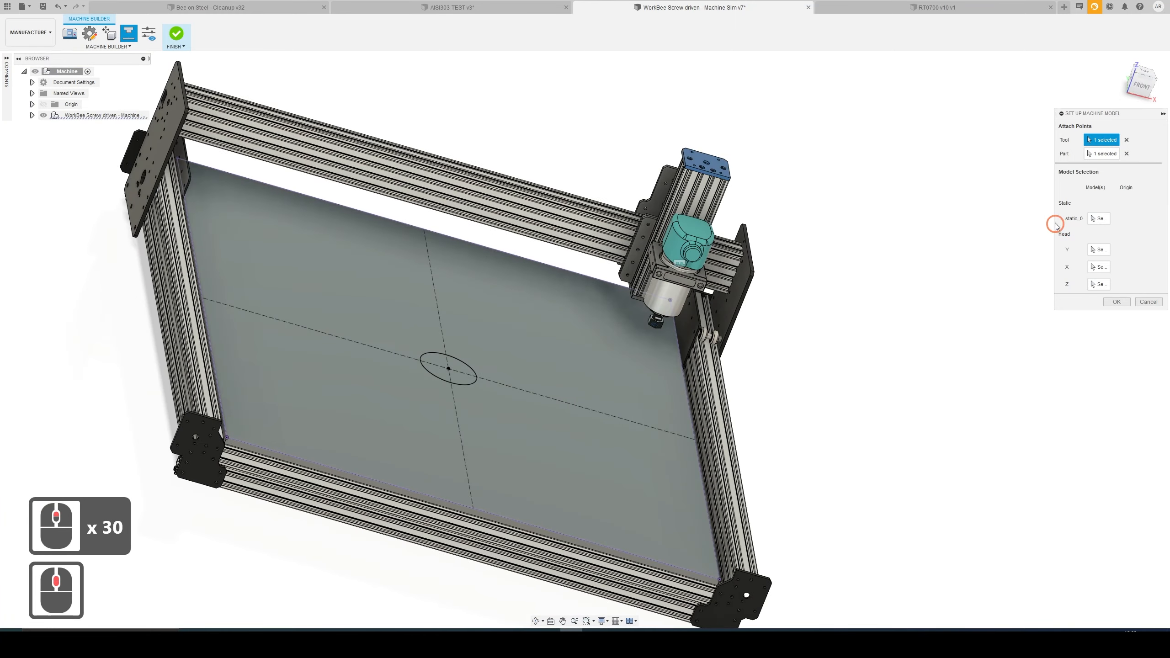
left_click(1105, 223)
middle_click_drag(478, 384, 433, 359, "shift")
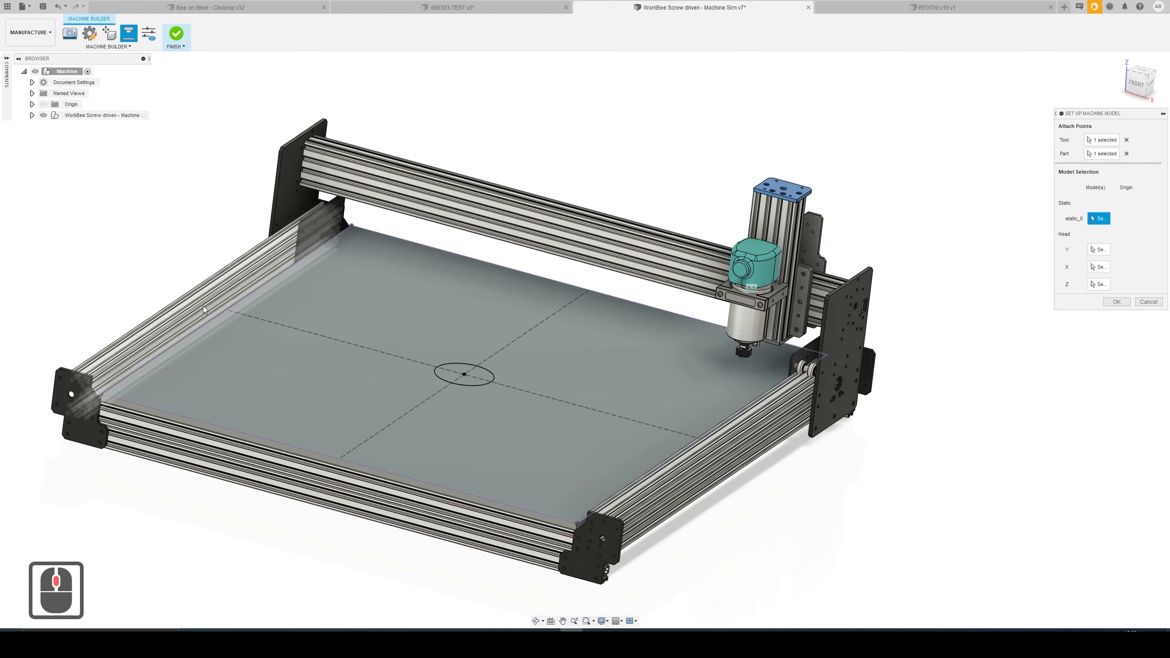
left_click(203, 305)
left_click(65, 387)
left_click(539, 531)
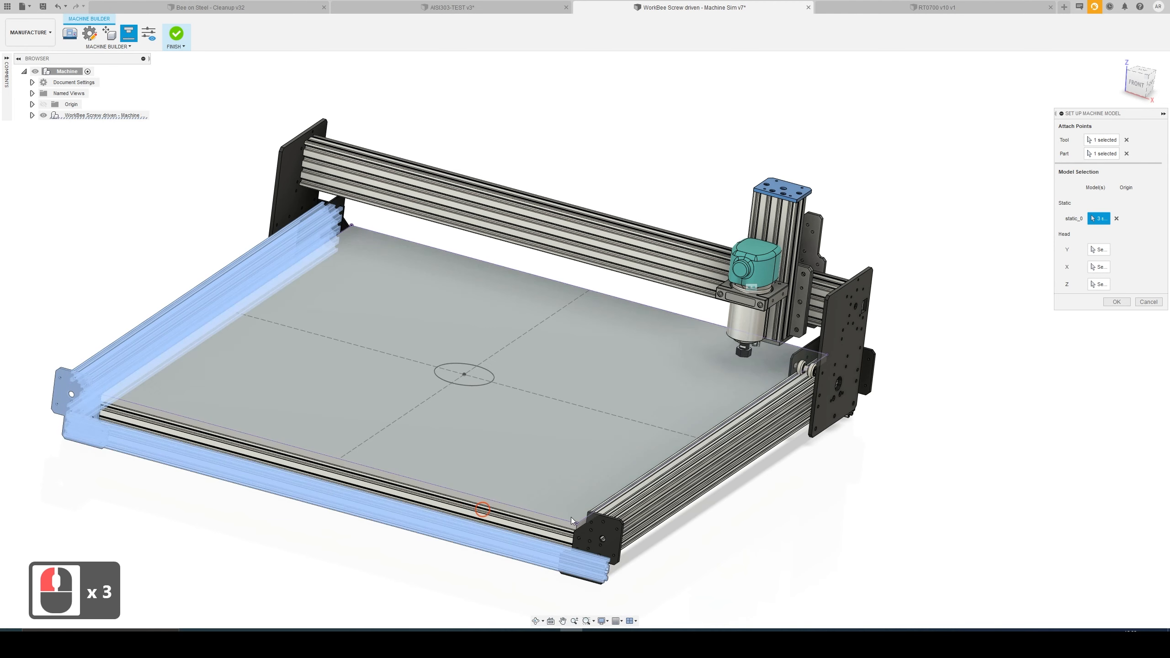
left_click(547, 531)
left_click(599, 540)
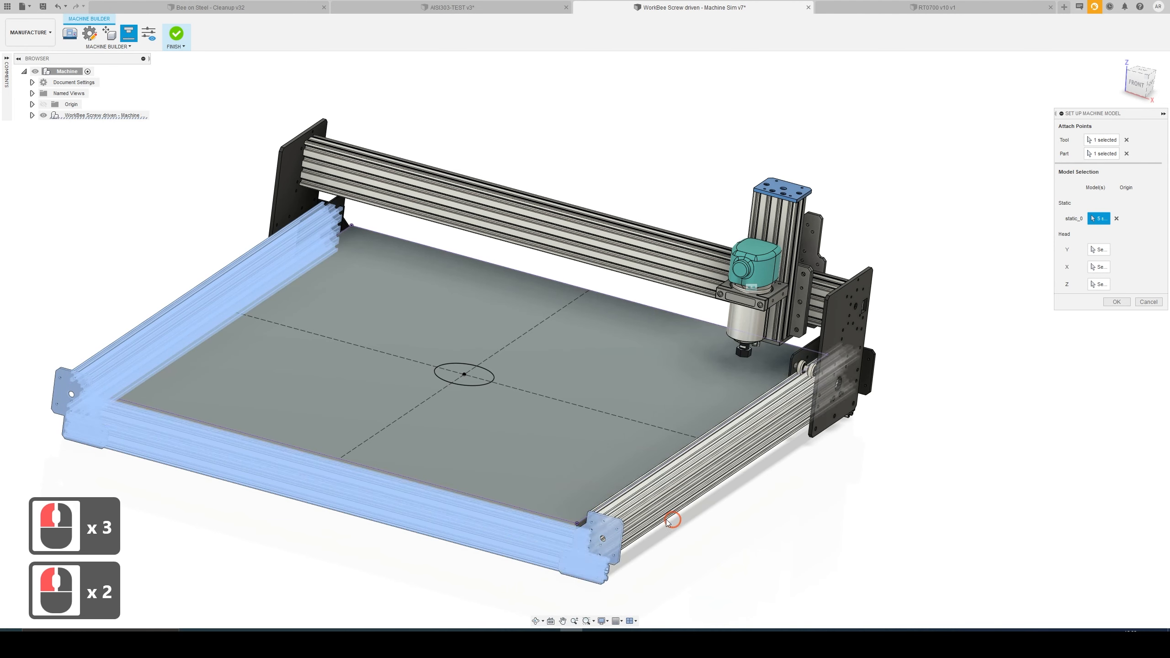
left_click(774, 466)
left_click(845, 446)
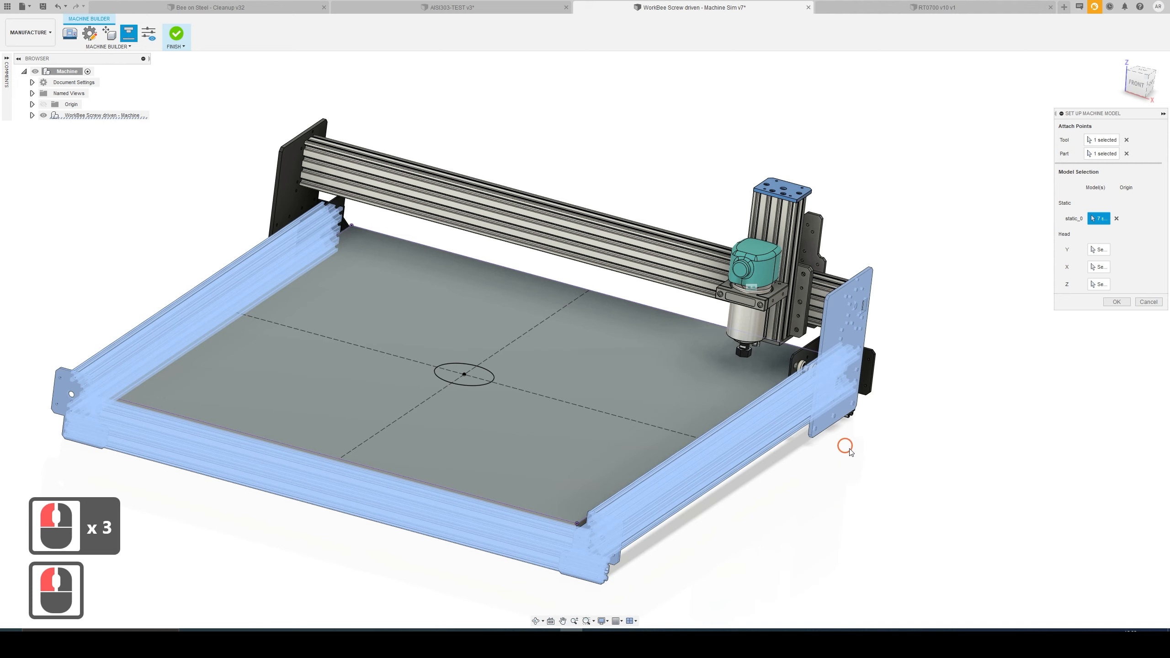
left_click(838, 428)
- Try to add the remaining end plate, the rear rail and the cross rails under the spoiler board to static_0
middle_click_drag(831, 436, 557, 443, "shift")
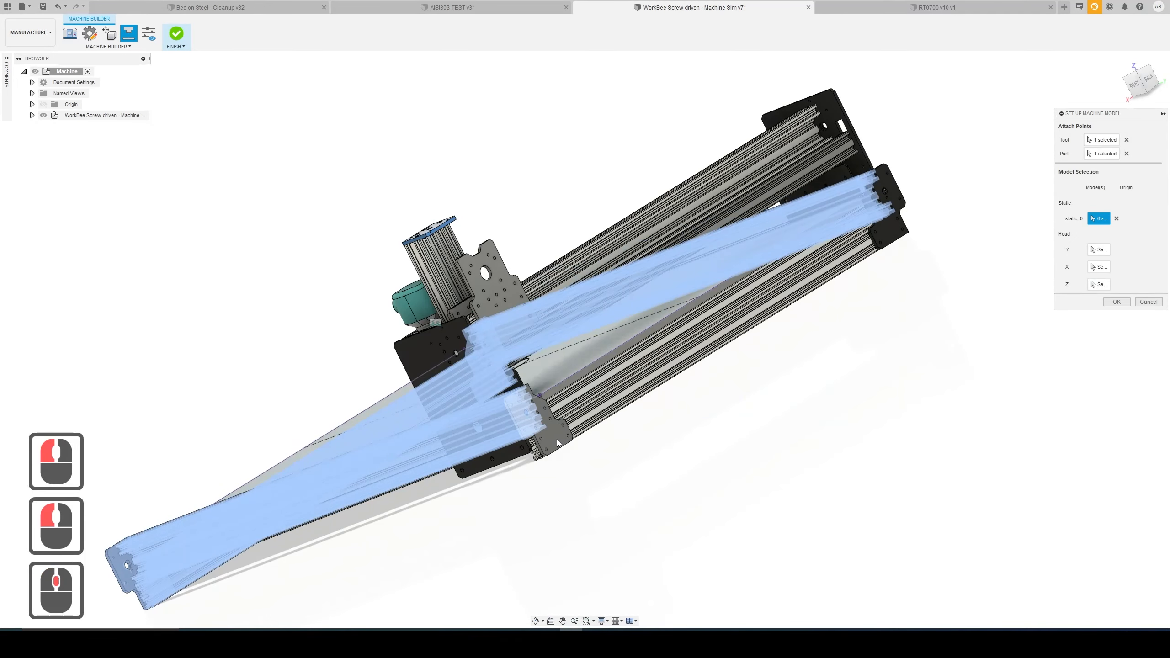
left_click(561, 440)
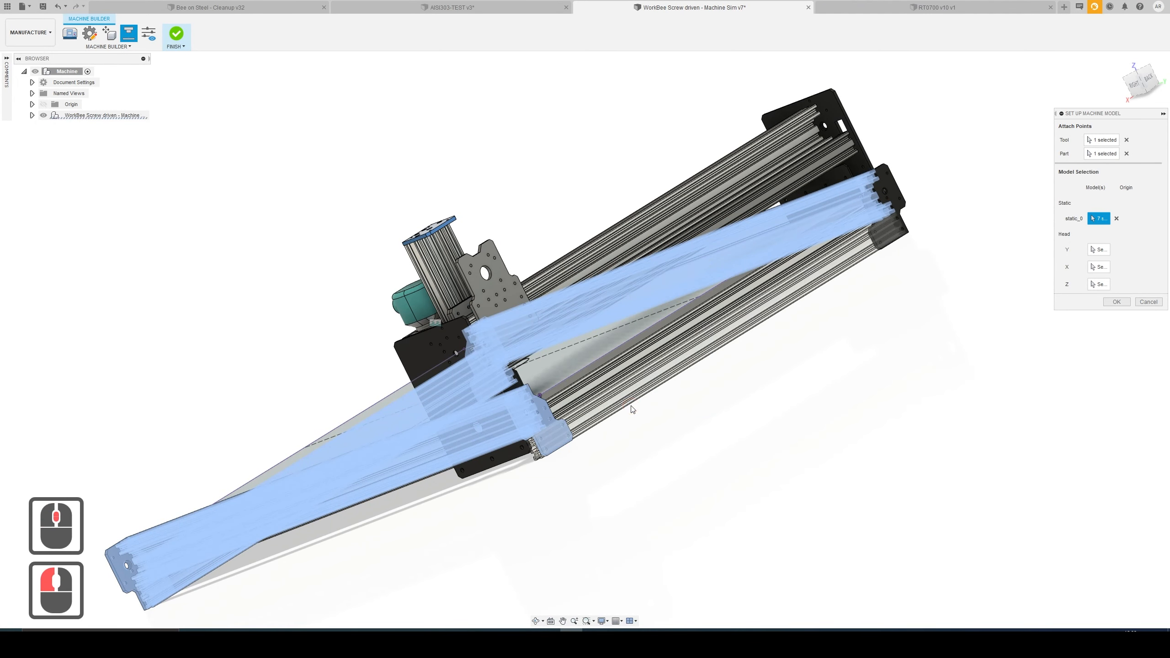
left_click(629, 403)
middle_click_drag(576, 413, 426, 608, "shift")
left_click(430, 373)
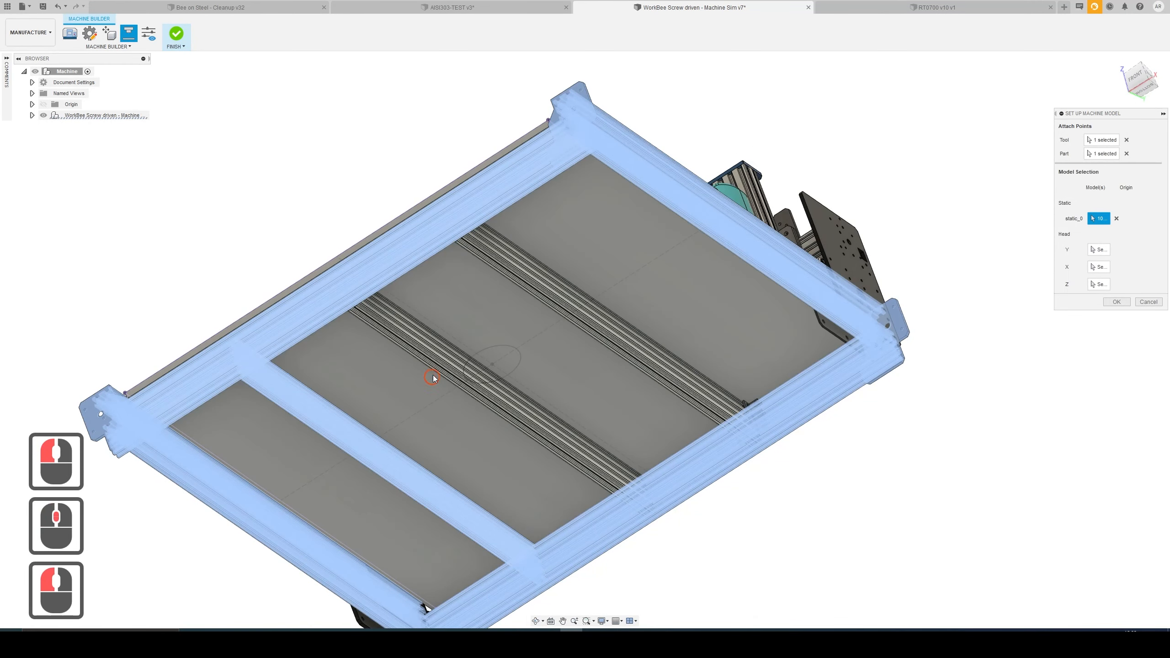
left_click(528, 290)
left_click(528, 288)
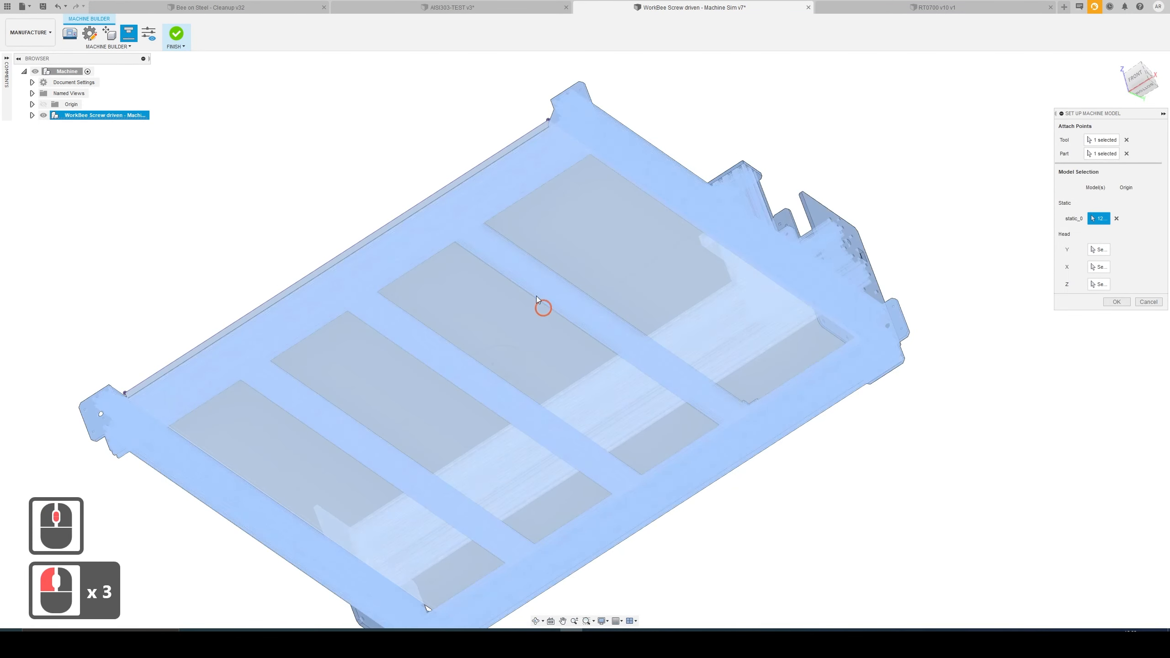
left_click(518, 288)
left_click(530, 280)
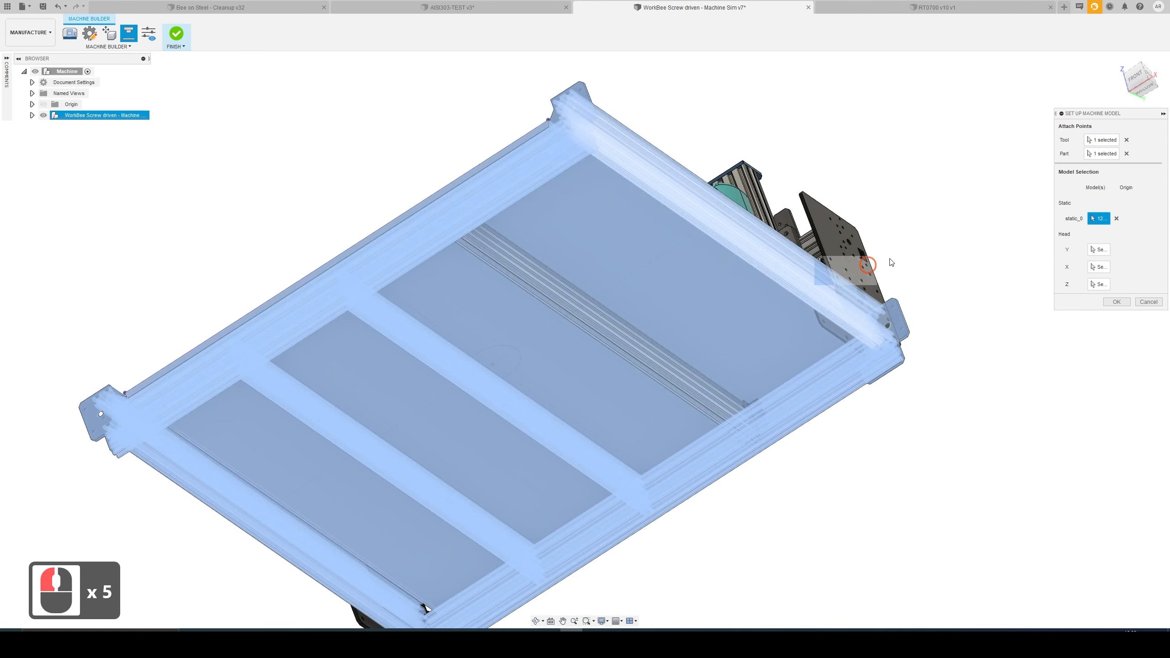
left_click(1116, 218)
left_click(689, 203)
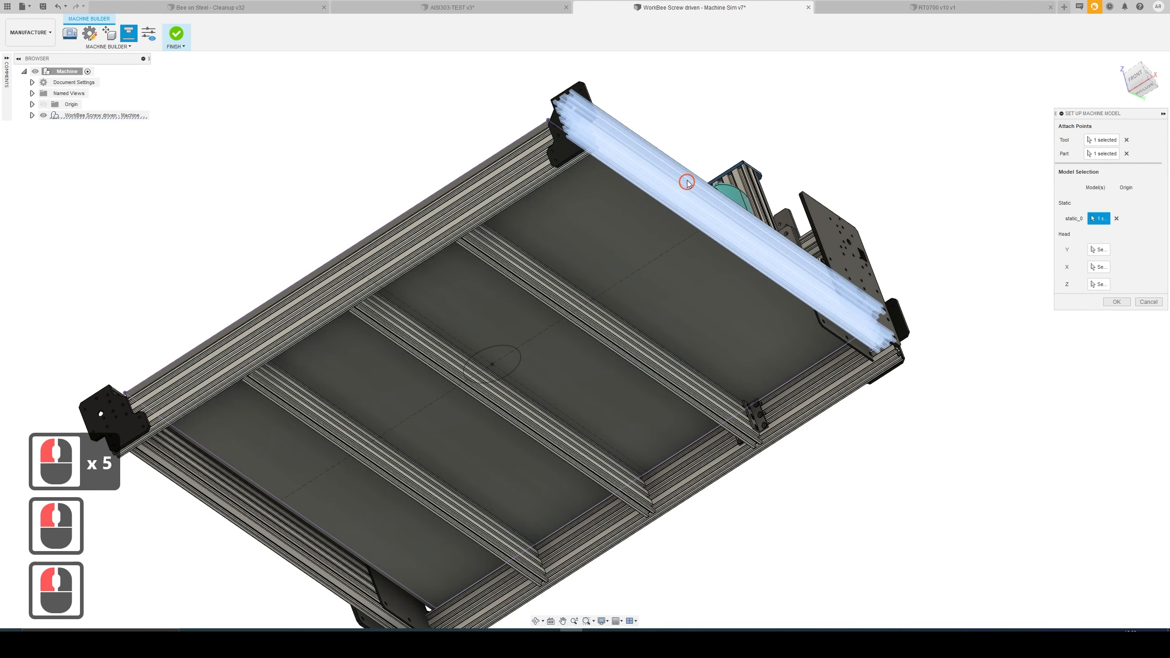
left_click(495, 194)
left_click(496, 260)
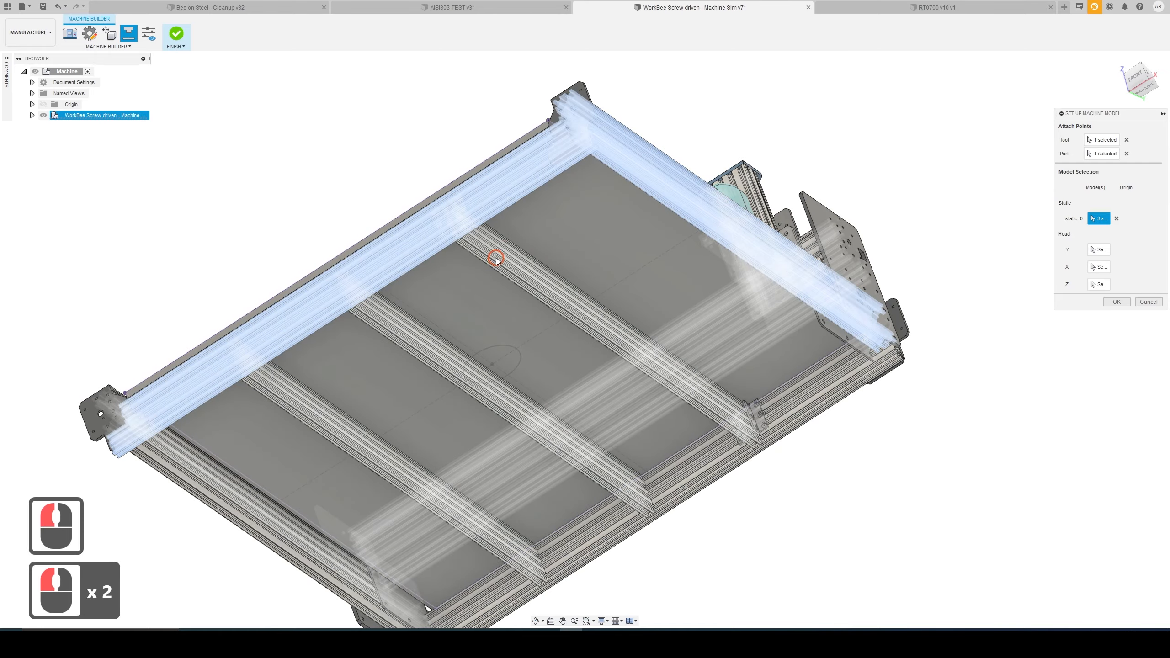
scroll(508, 249, "up", 10)
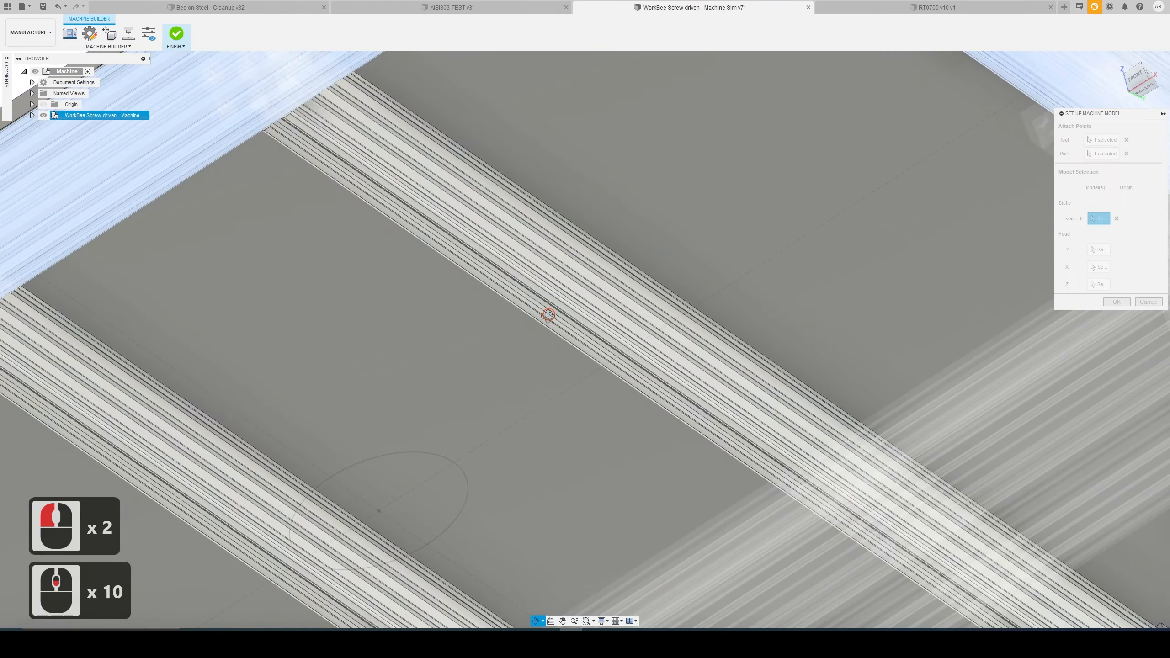
middle_click_drag(548, 314, 522, 338, "shift")
left_click_drag(521, 338, 489, 324, "shift")
left_click(429, 307)
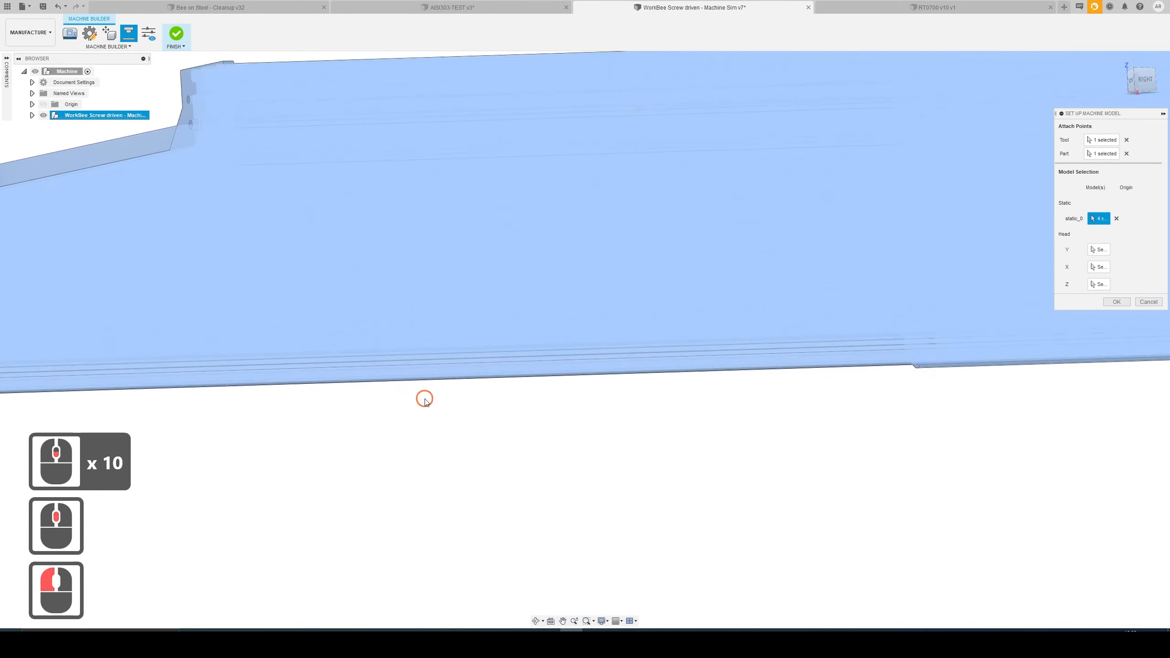
scroll(424, 399, "up", 9)
scroll(424, 400, "up", 2)
middle_click_drag(424, 399, 451, 455, "shift")
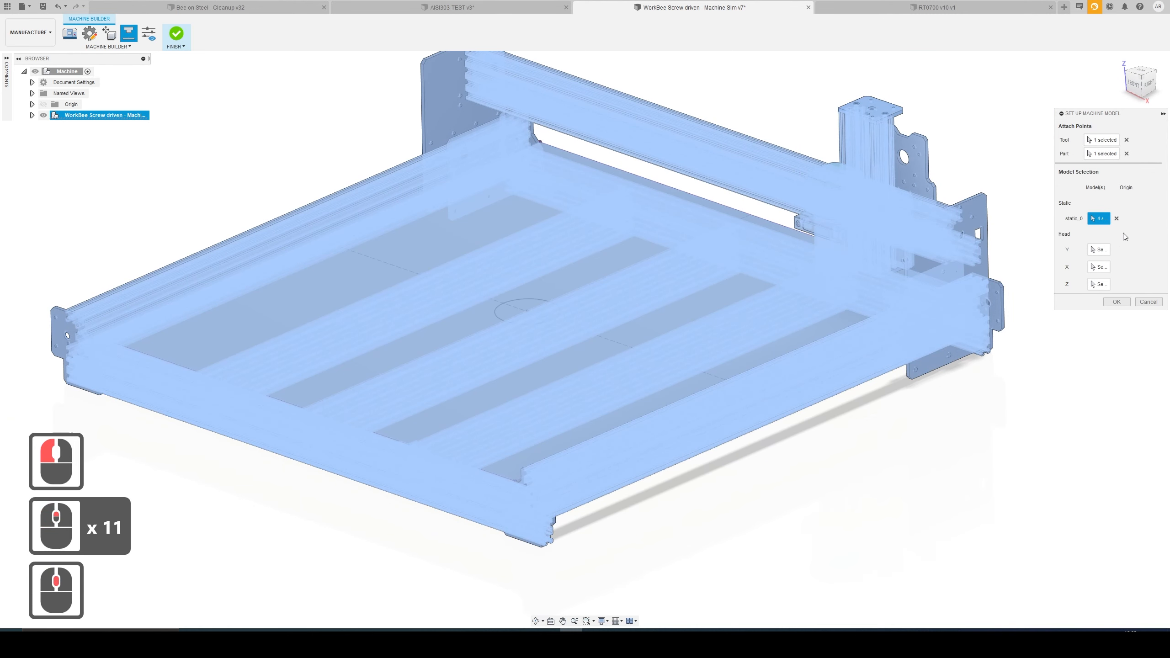
left_click(1117, 219)
- Assign one side rail, the front rail and the end plates at both front corners to the static_0 model
left_click(700, 418)
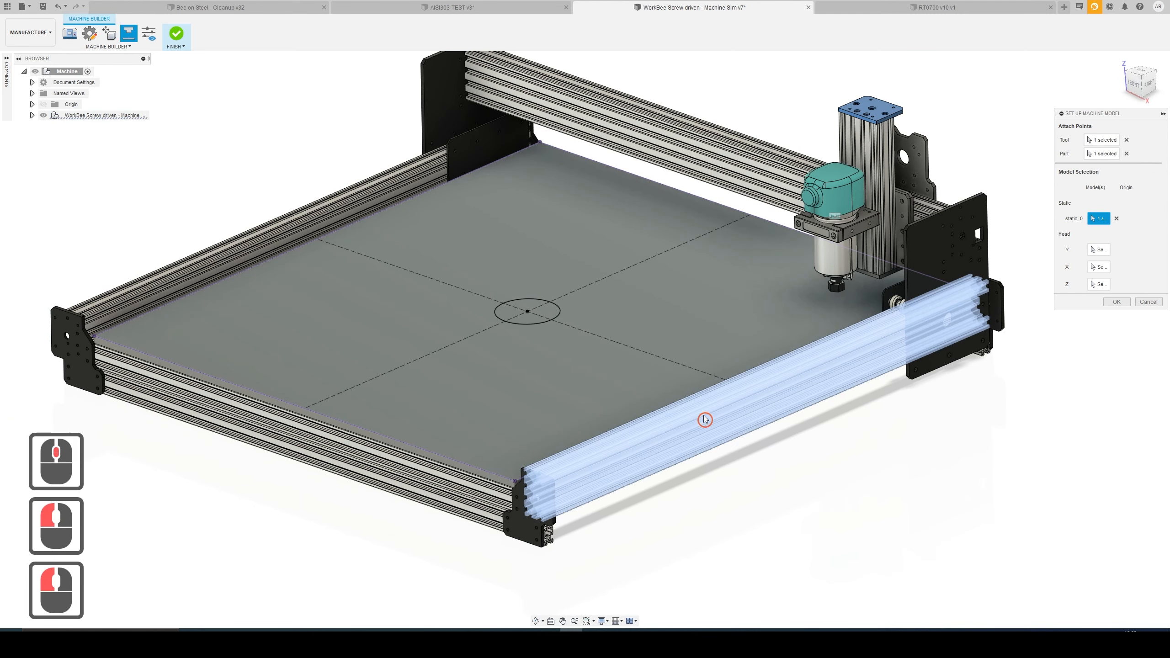
left_click(464, 484)
left_click(529, 534)
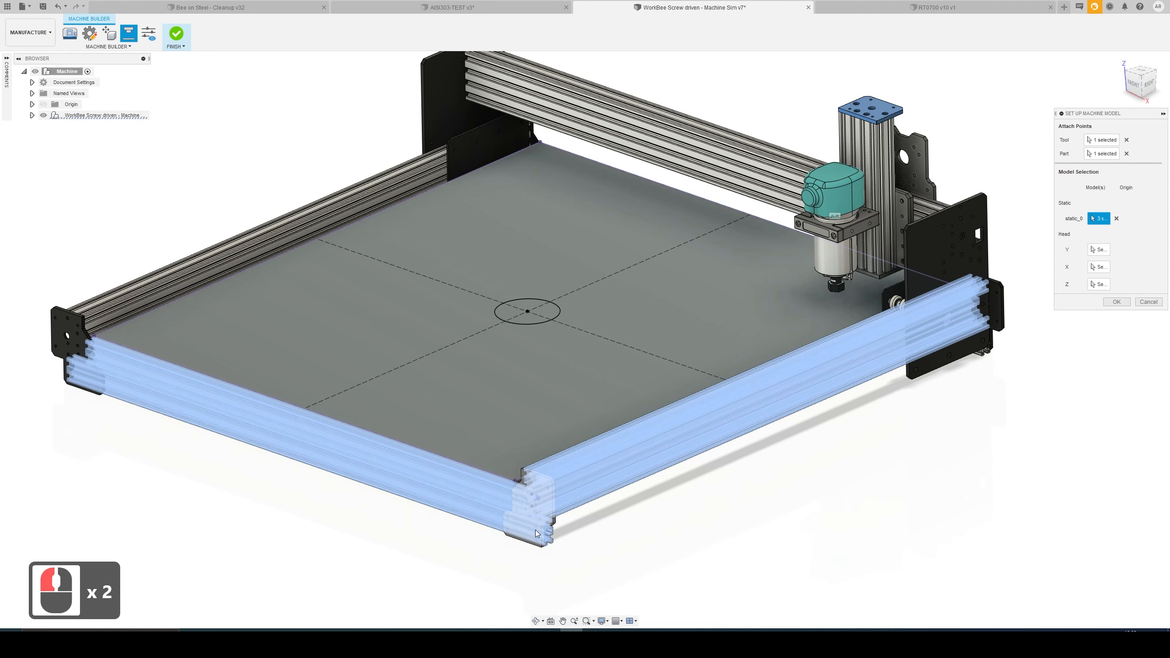
scroll(537, 546, "up", 10)
left_click(509, 521)
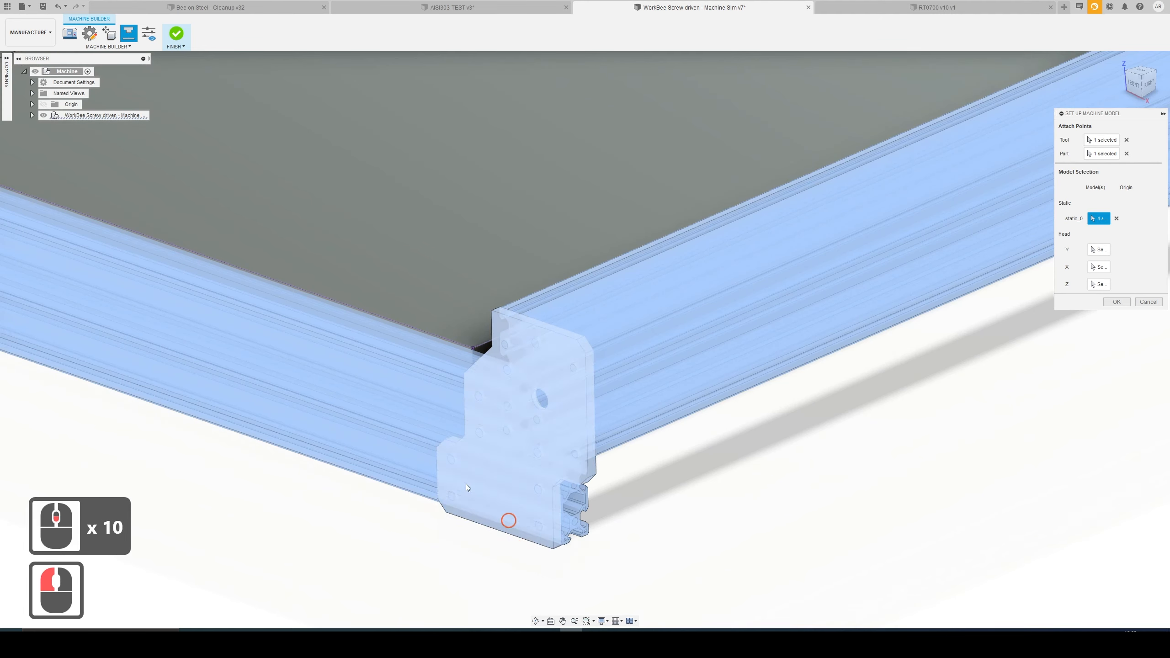
scroll(313, 391, "up", 7)
scroll(244, 350, "up", 1, "ctrl")
middle_click_drag(226, 345, 775, 407, "ctrl")
left_click(277, 200)
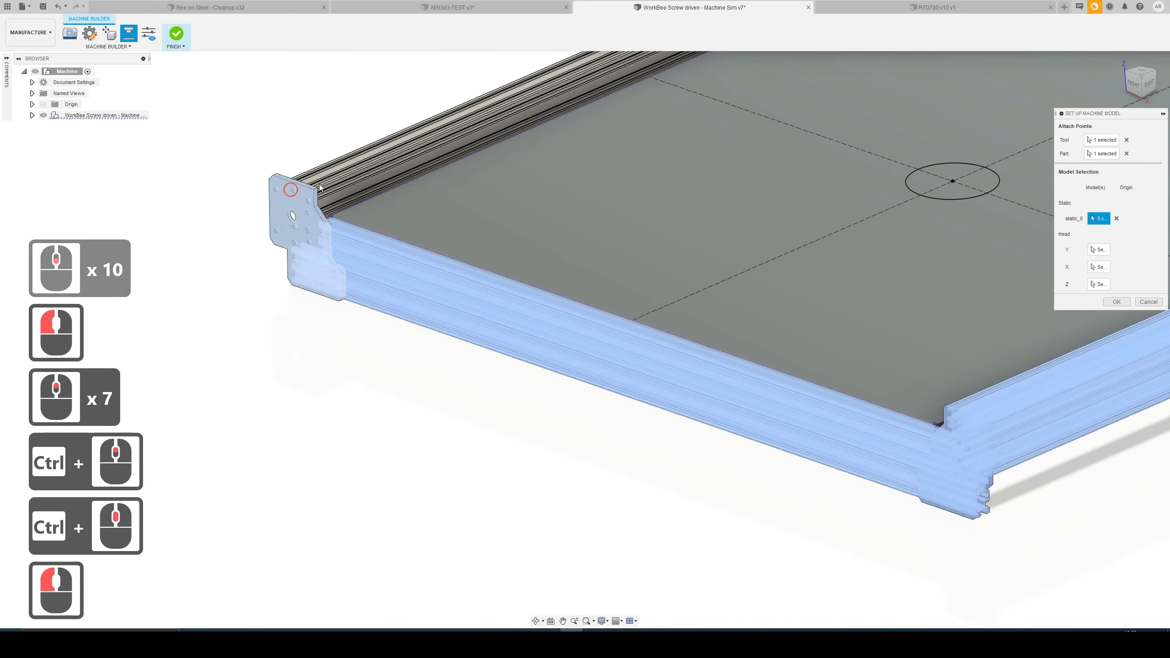
- Add the rear rail and the end plates at both rear corners to static_0
scroll(450, 178, "down", 8)
middle_click_drag(820, 258, 399, 362, "ctrl")
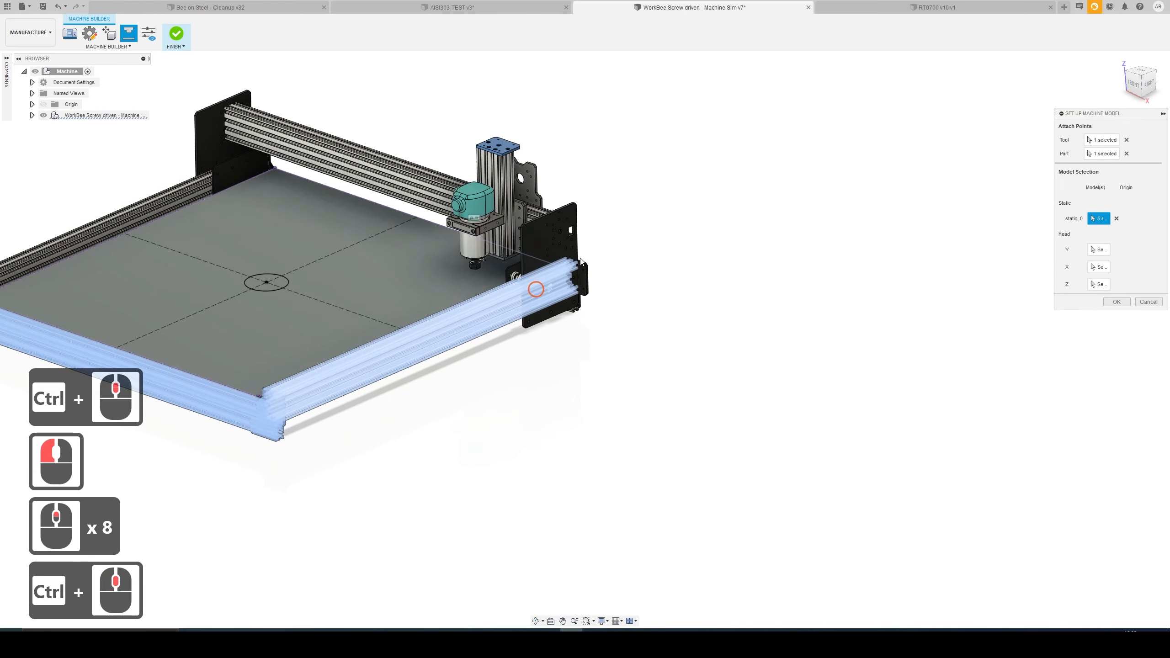
middle_click_drag(691, 273, 615, 267)
scroll(269, 233, "down", 5)
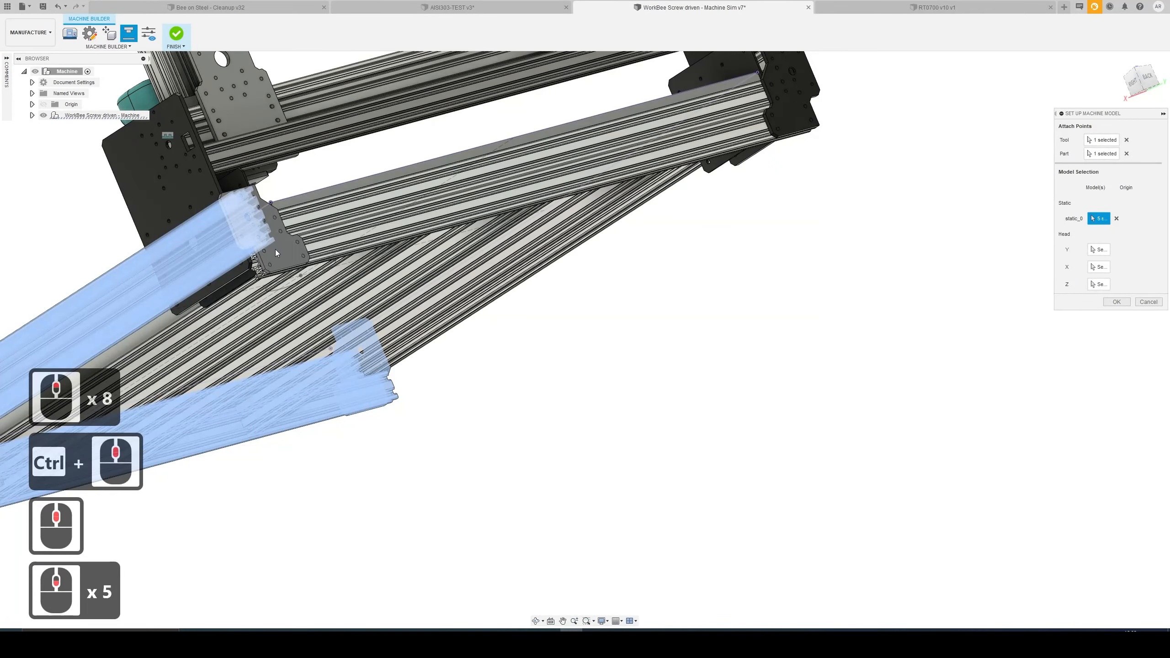
left_click(275, 249)
left_click(330, 228)
left_click(336, 217)
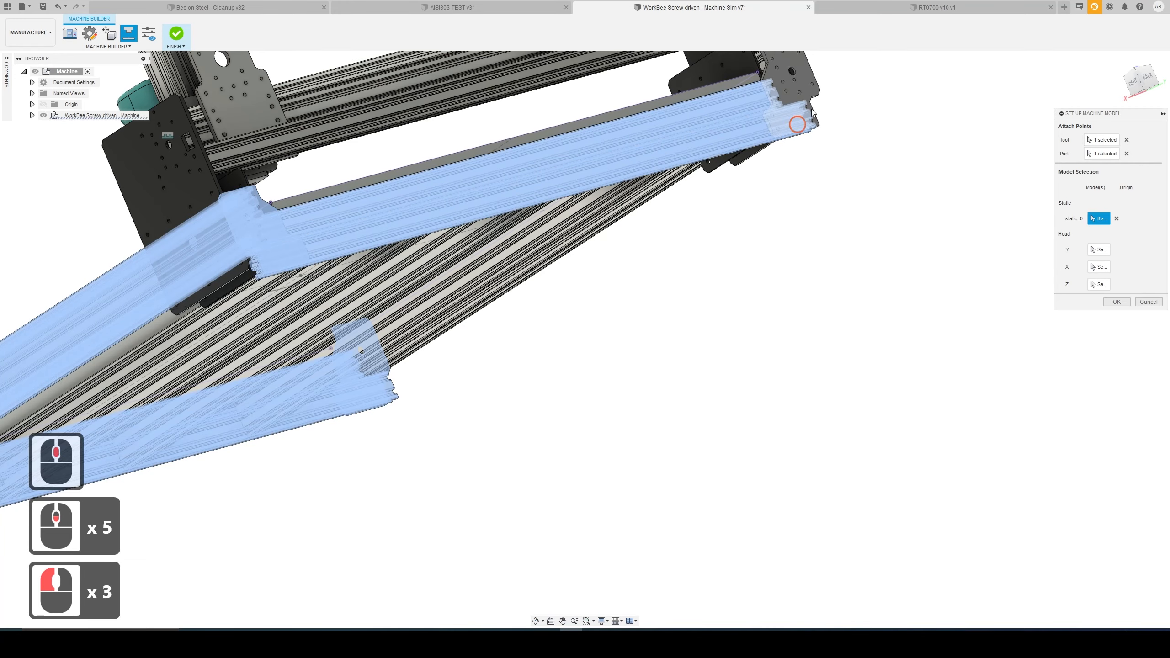
left_click(807, 84)
middle_click_drag(812, 161, 751, 192, "shift")
scroll(752, 191, "down", 7)
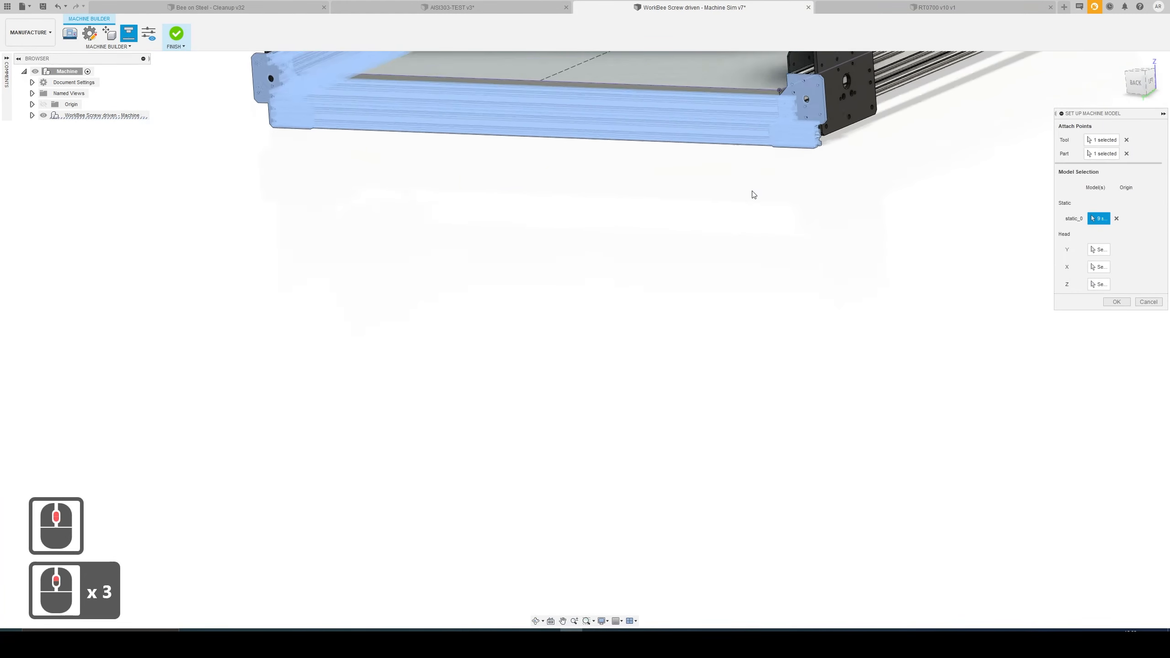
- Add the opposite side rail and two of the cross rails under the spoiler board to static_0
middle_click_drag(862, 172, 769, 342, "ctrl")
left_click(696, 304)
left_click(575, 312)
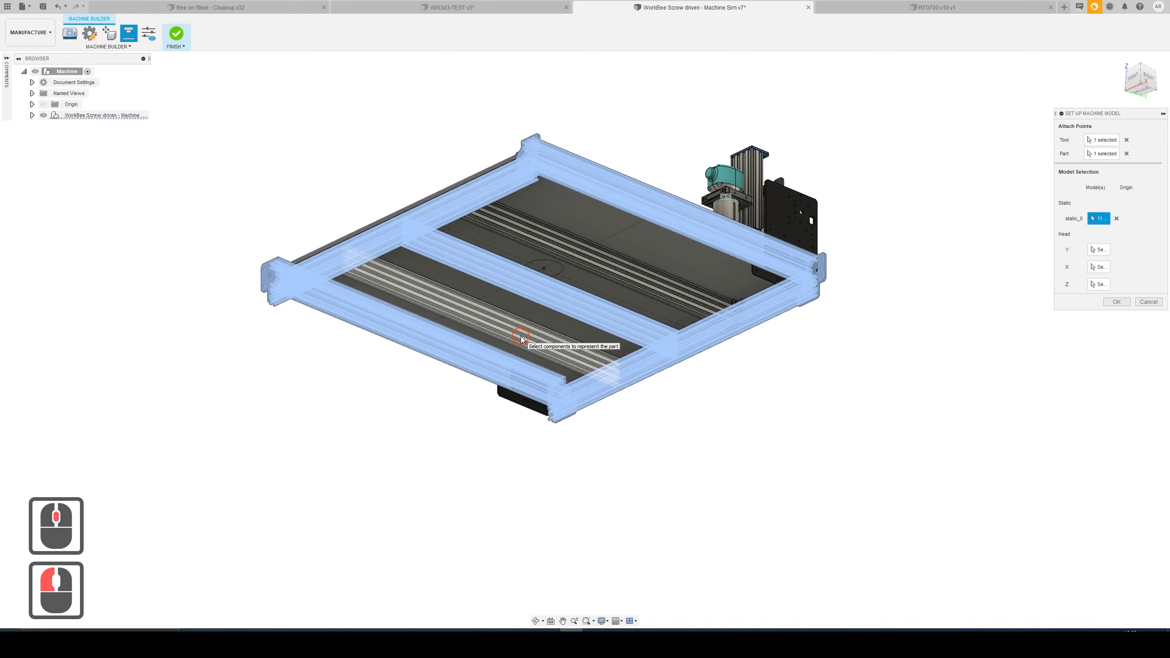
left_click(521, 340)
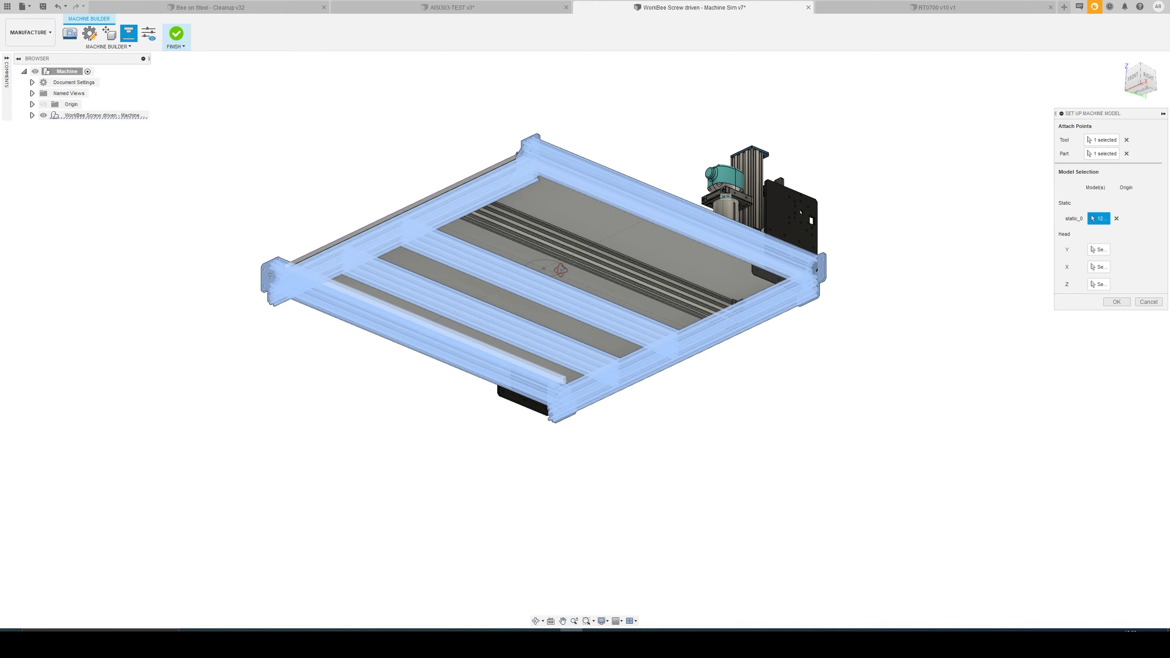
middle_click_drag(562, 268, 573, 309, "shift")
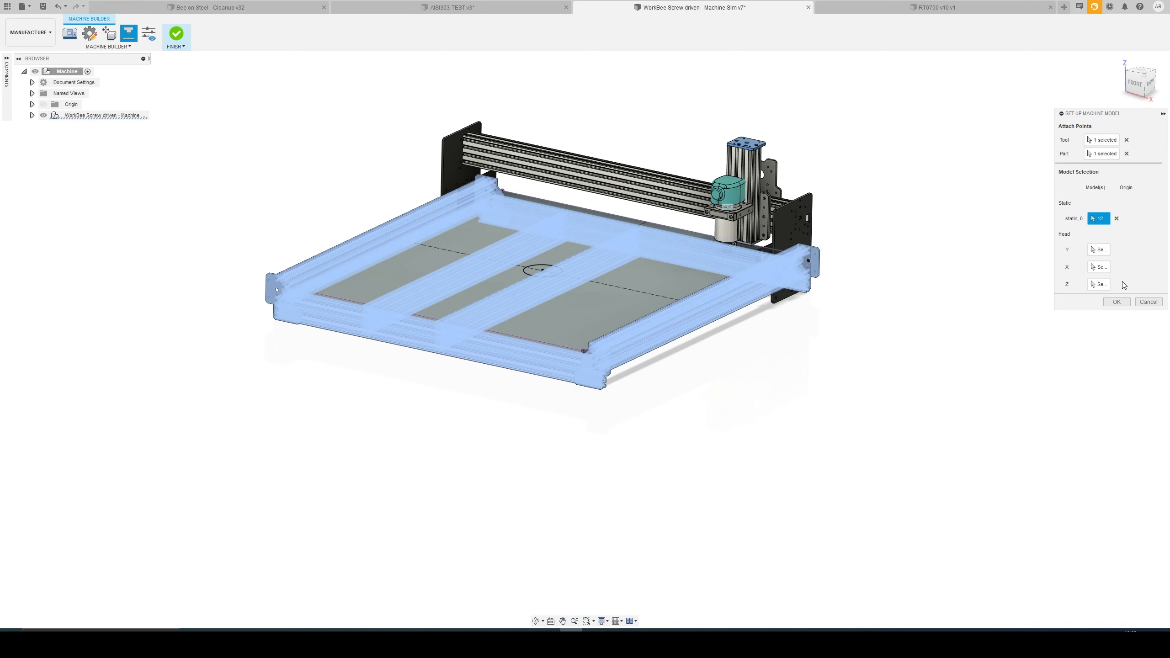
- Assign the vertical Z column profile with its bottom and top end plates to the Z axis
scroll(836, 205, "up", 10)
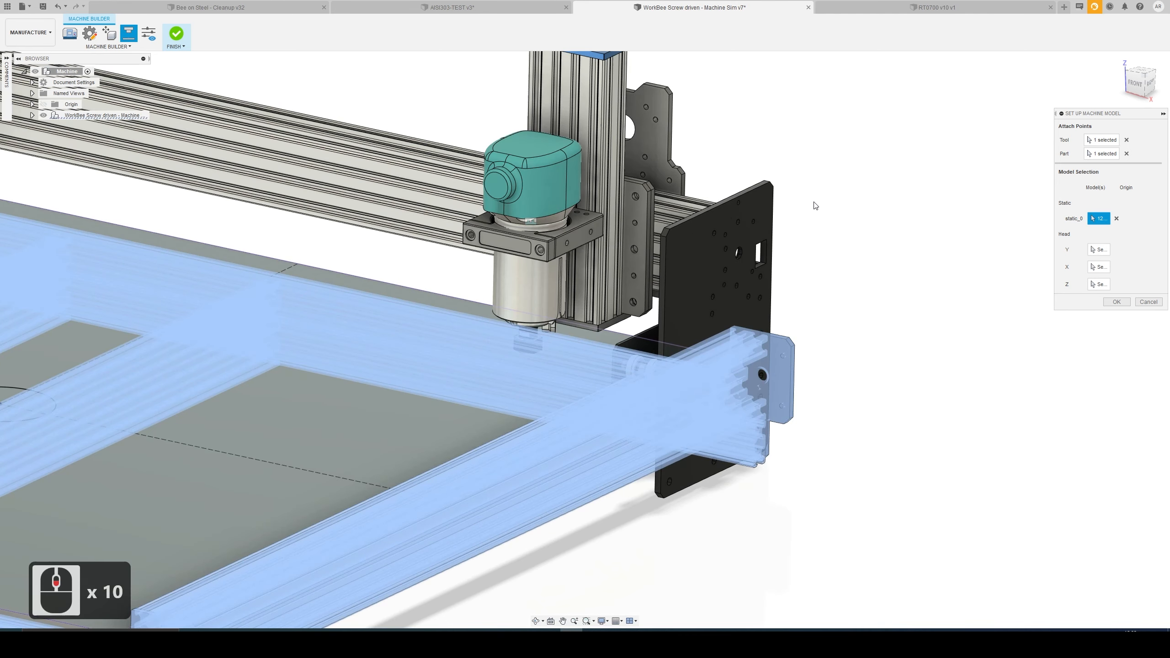
left_click(1092, 284)
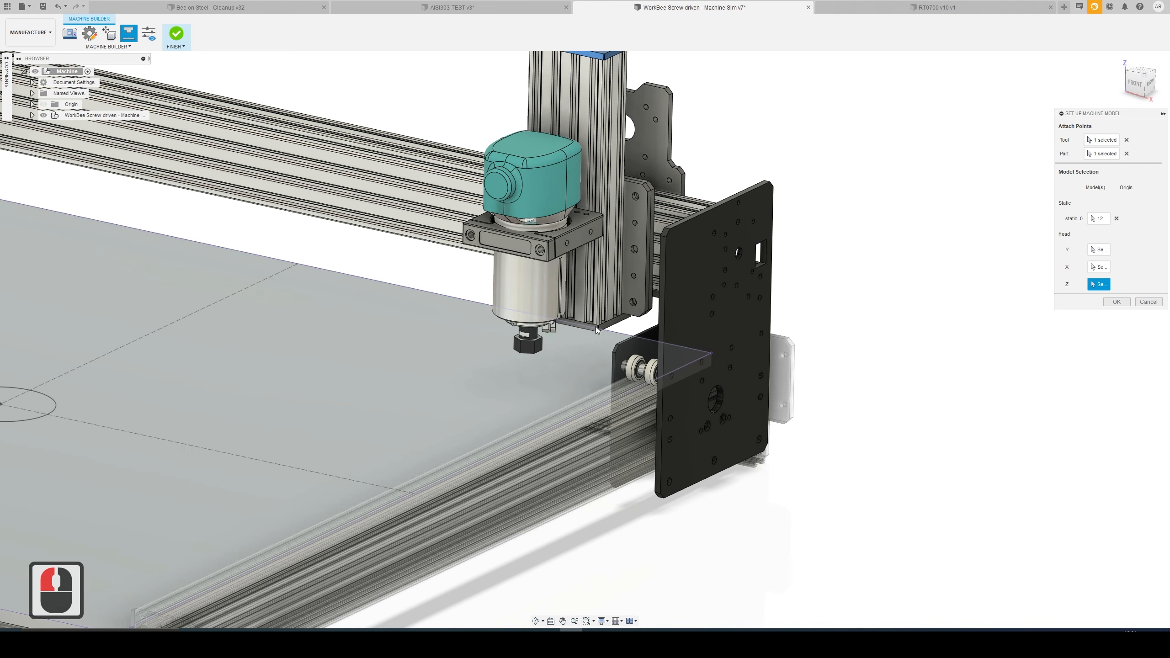
left_click(597, 326)
middle_click_drag(615, 205, 619, 273, "ctrl")
left_click(612, 104, "ctrl")
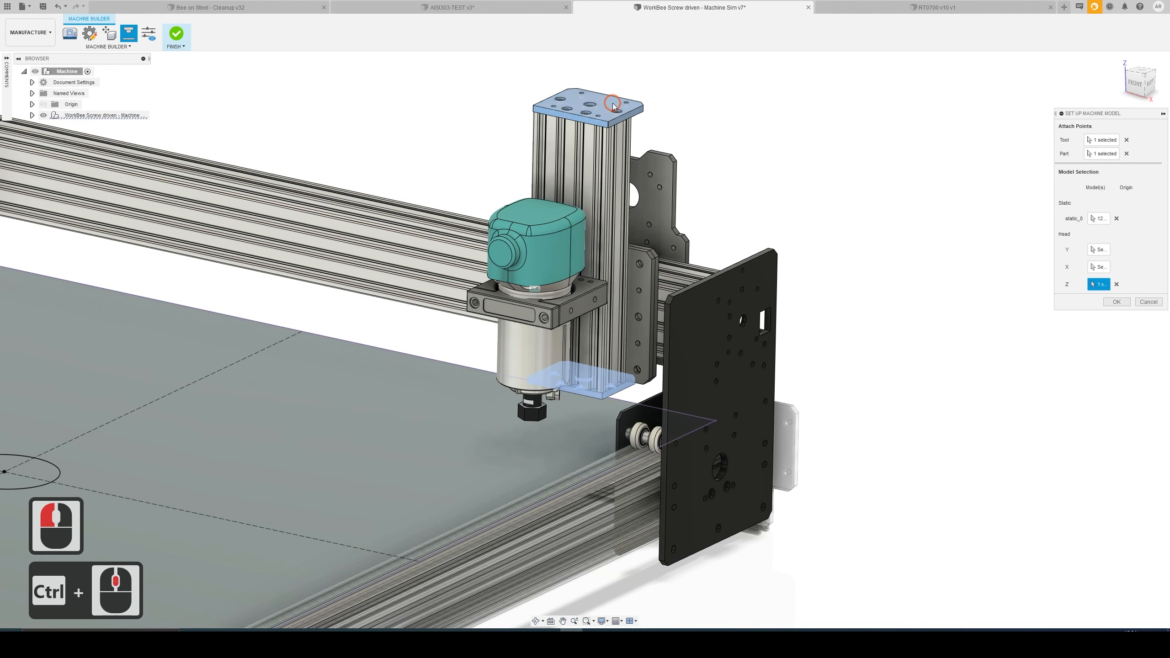
left_click(587, 165)
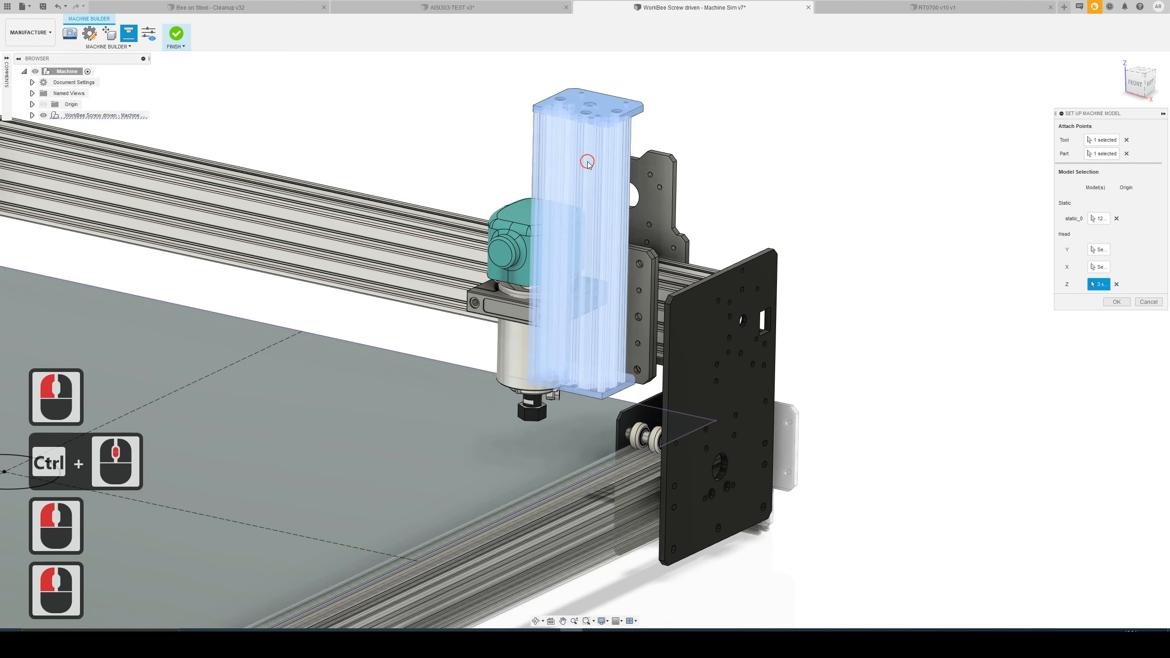
- Add the spindle with its collet nut and the spindle mount to the Z axis
left_click(514, 233)
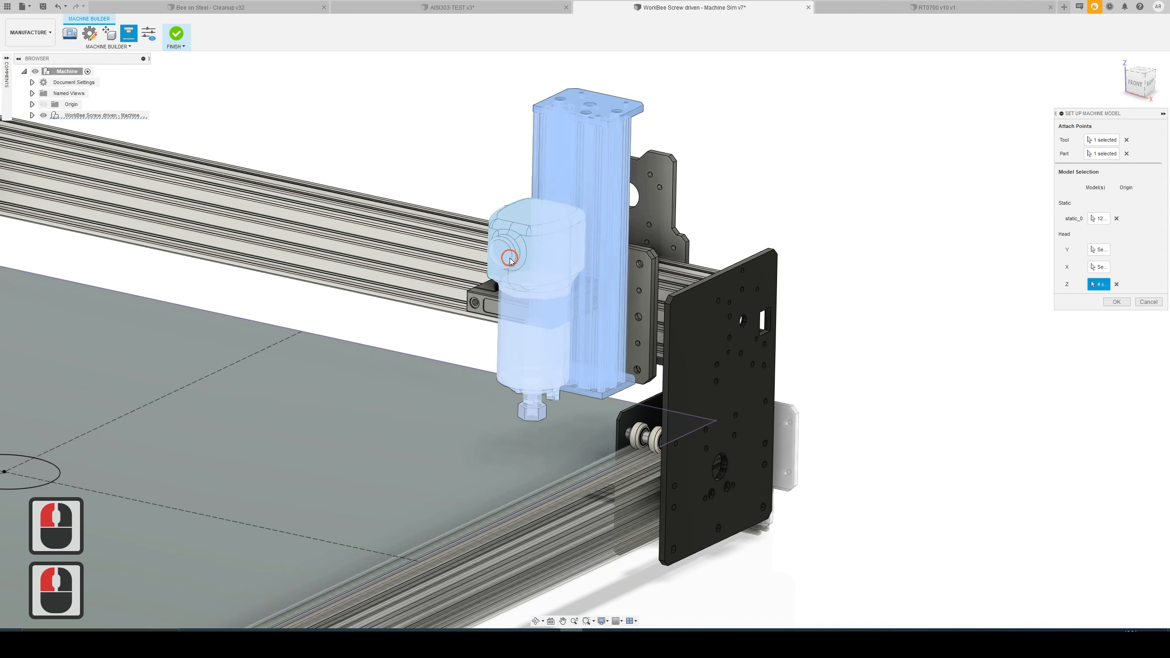
left_click(532, 422)
left_click(485, 286)
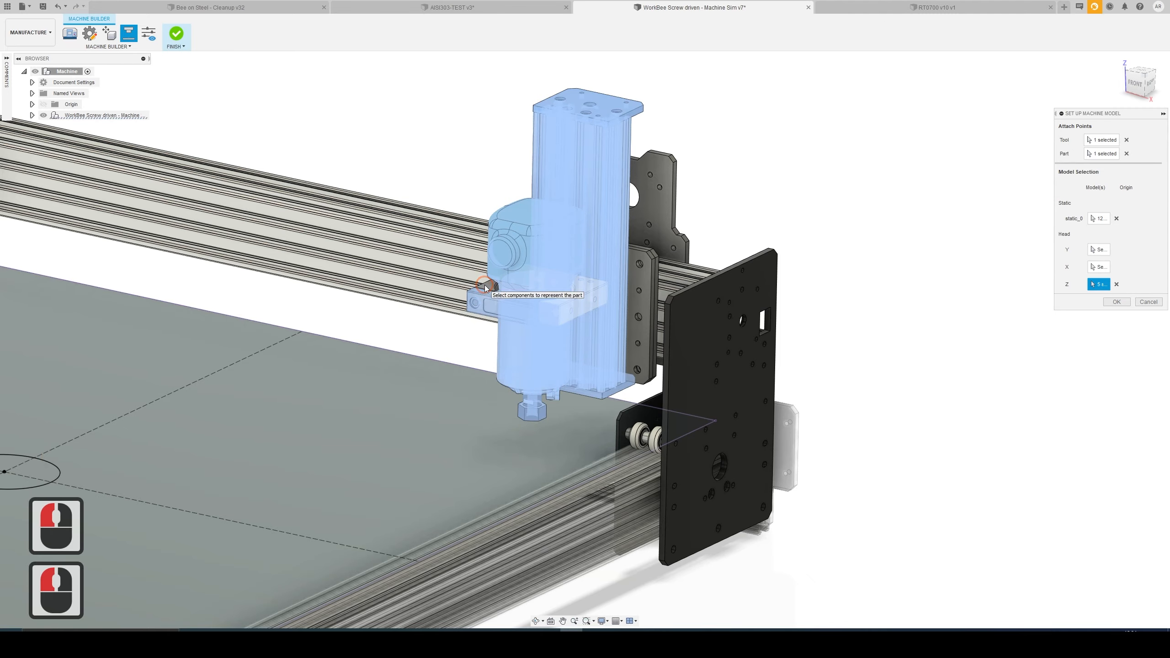
middle_click_drag(484, 286, 684, 152, "shift")
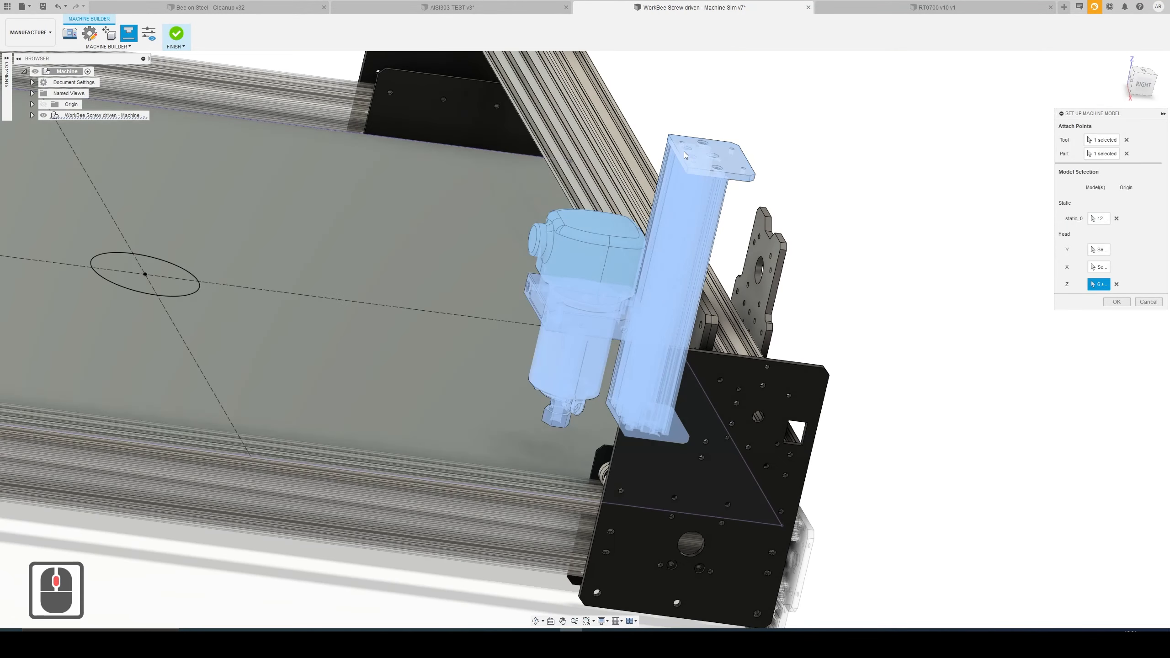
middle_click_drag(750, 115, 691, 214, "ctrl")
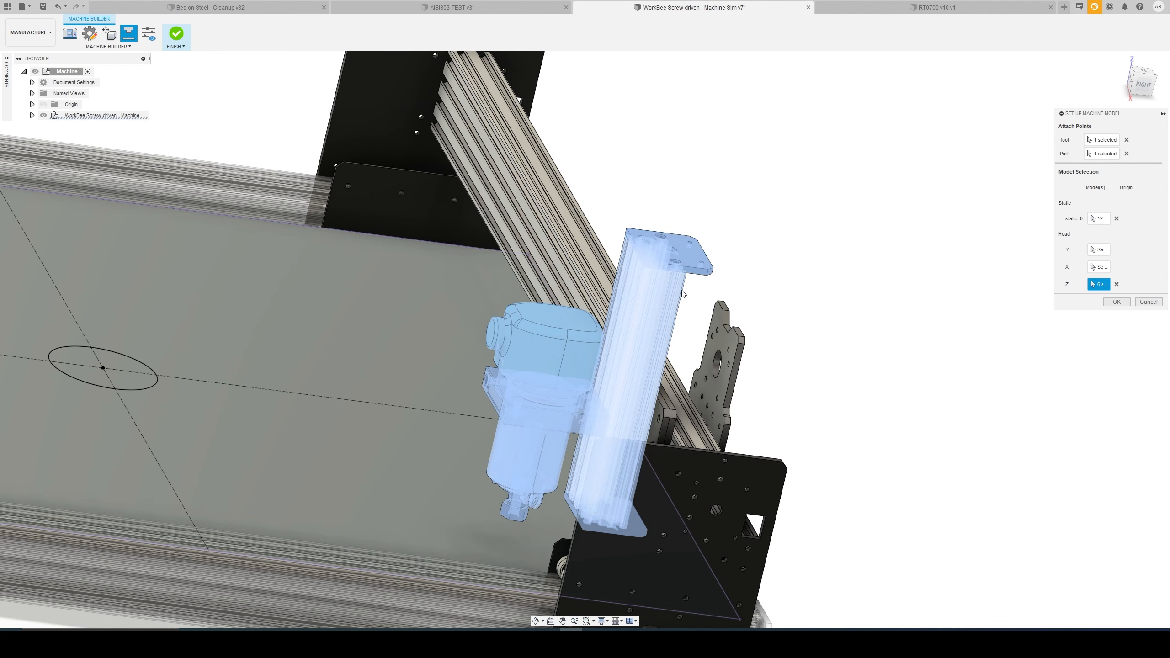
middle_click_drag(675, 326, 700, 283, "ctrl")
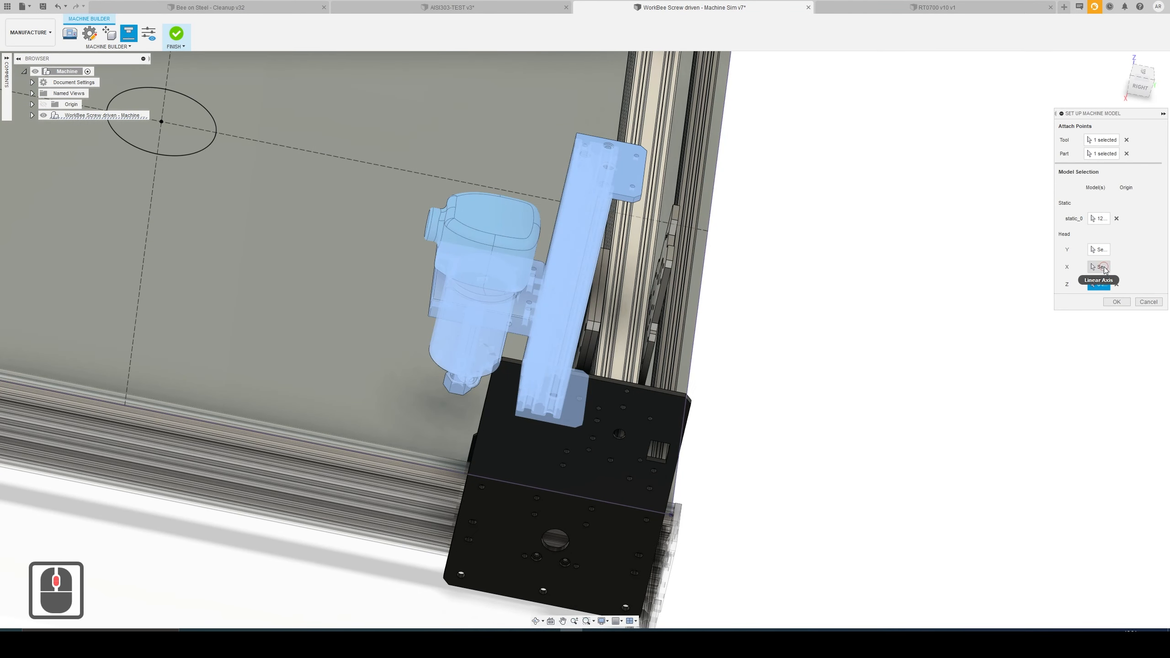
- Assign the carriage plates in front of and behind the gantry beam to the X axis
left_click(1102, 267)
left_click(593, 317)
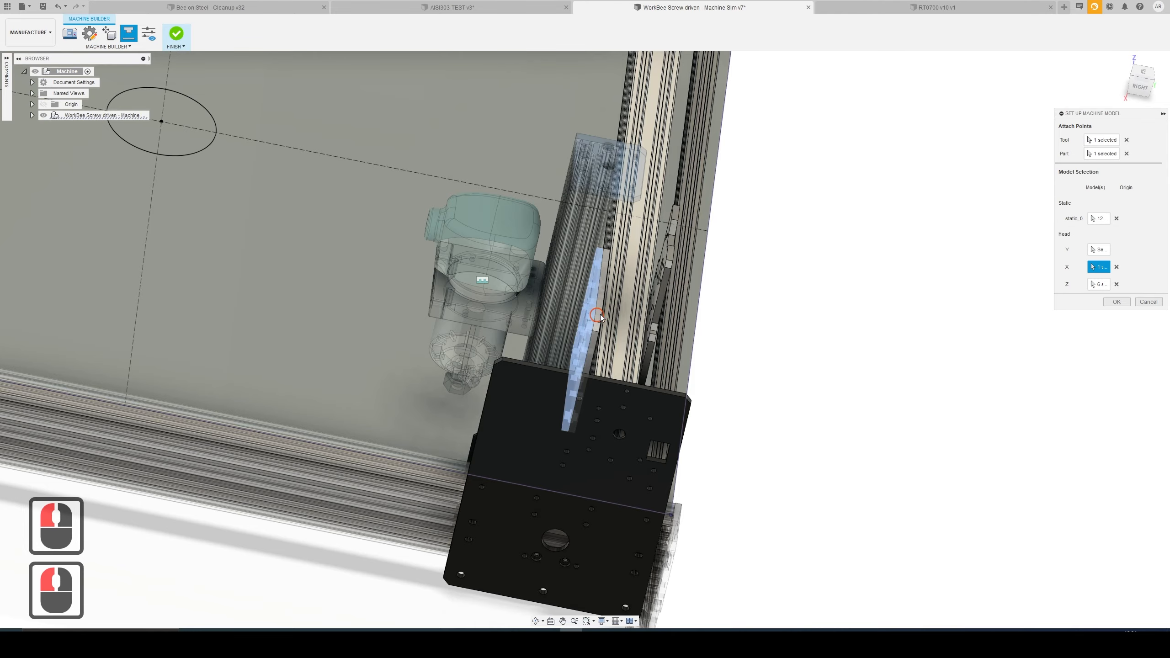
left_click(601, 316)
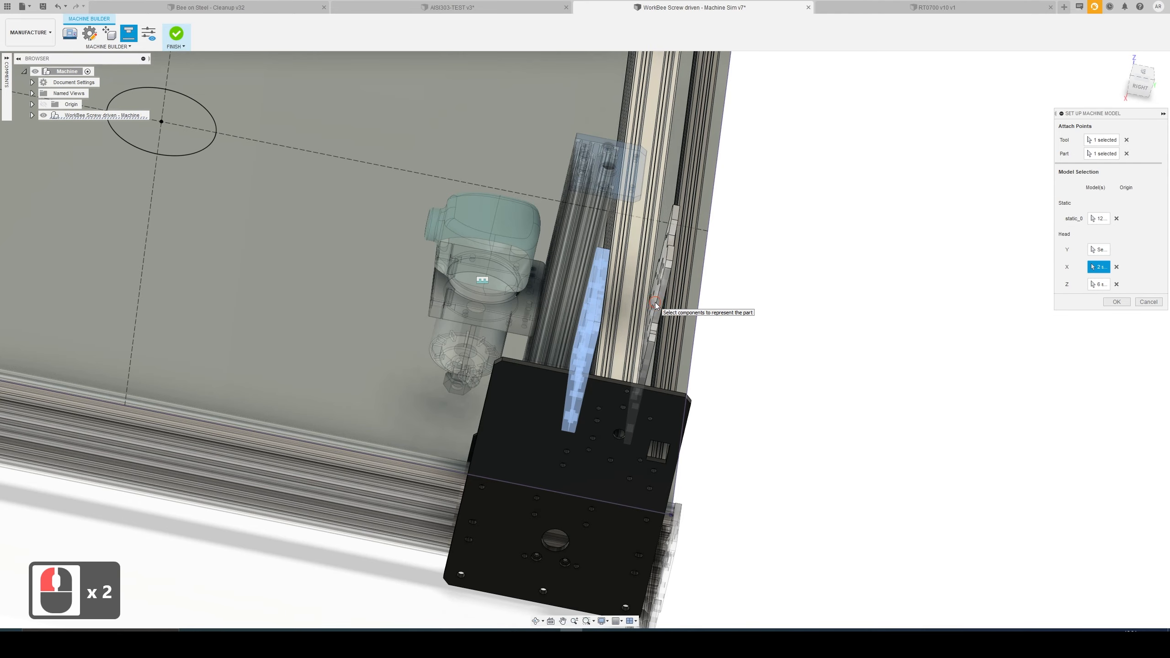
middle_click_drag(752, 310, 717, 338, "shift")
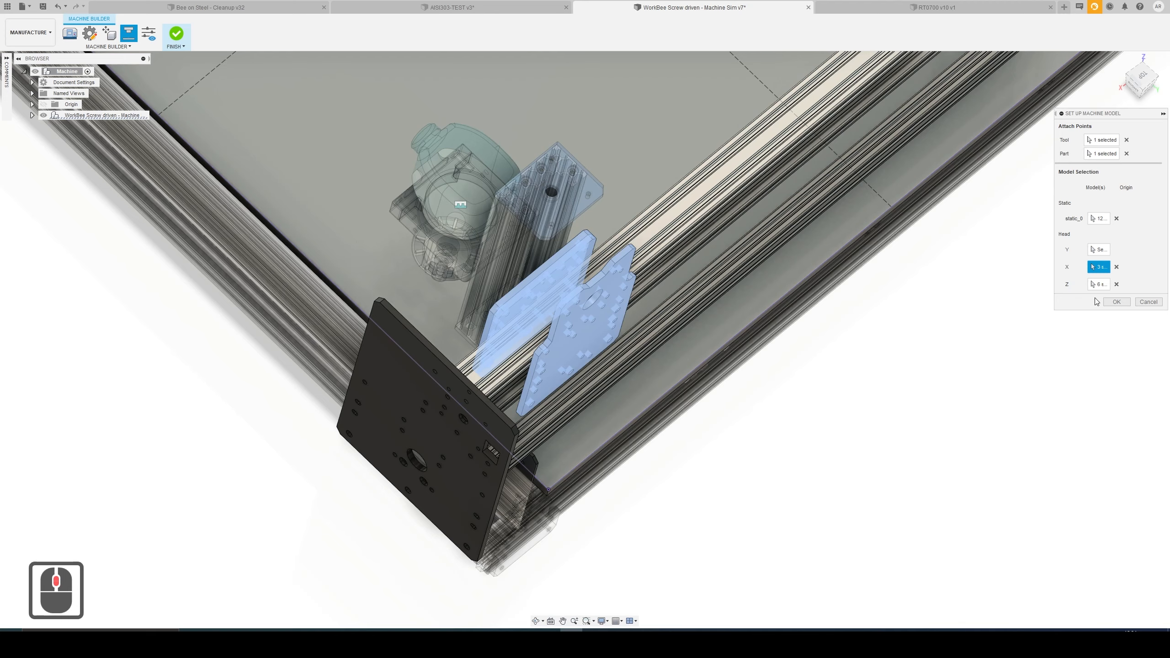
- Assign the gantry beam profiles and the inner and outer gantry plates at the spindle end to the Y axis
left_click(1098, 250)
middle_click_drag(793, 401, 786, 371, "shift")
left_click(672, 188)
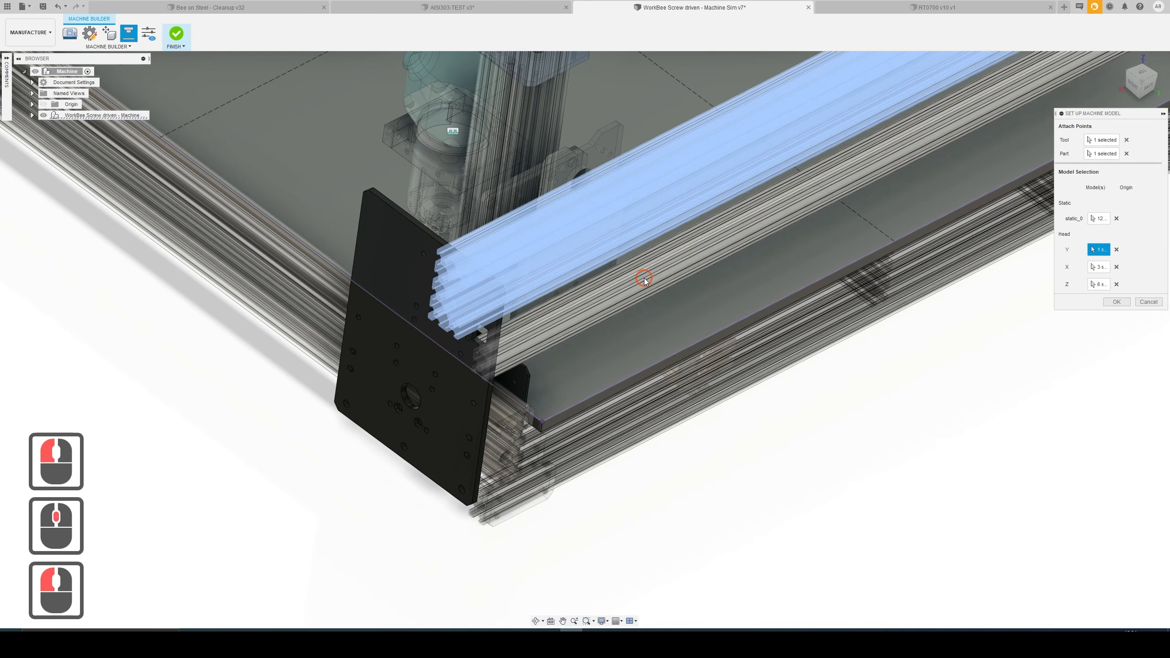
left_click(643, 280)
left_click(470, 402)
middle_click_drag(539, 401, 490, 365, "shift")
left_click(490, 364)
- Add the inner and outer plates at the gantry's far end to the Y axis and accept the machine model setup
scroll(641, 337, "up", 6)
middle_click_drag(641, 336, 297, 405, "ctrl")
left_click(748, 255)
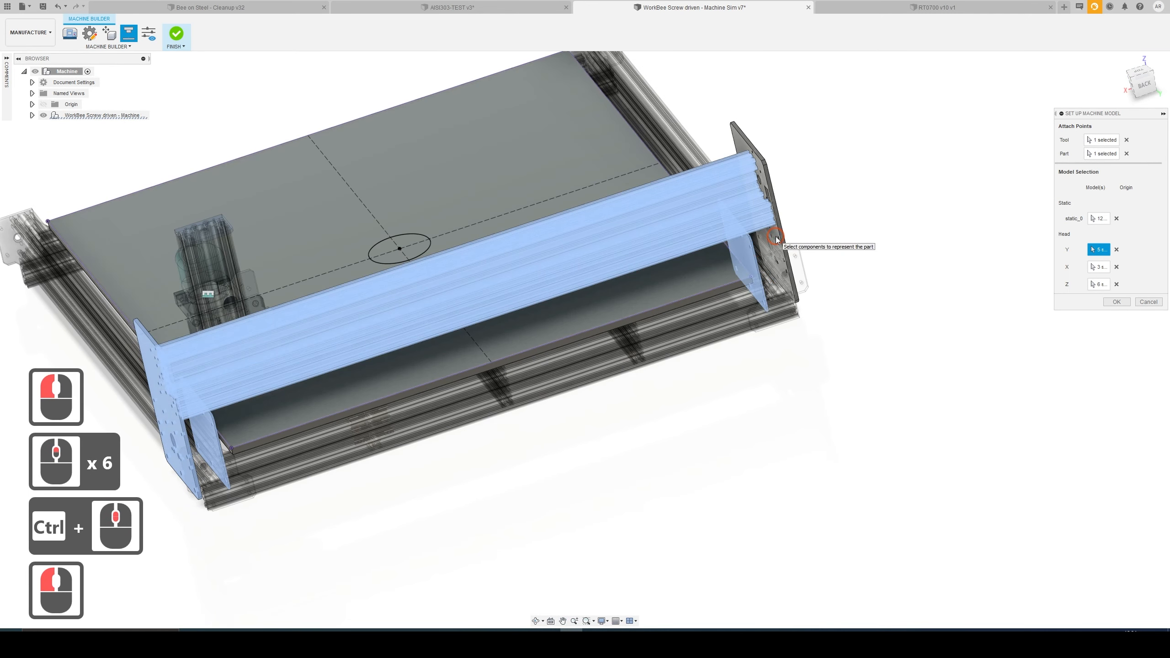
left_click(775, 240)
middle_click_drag(659, 392, 663, 312, "shift")
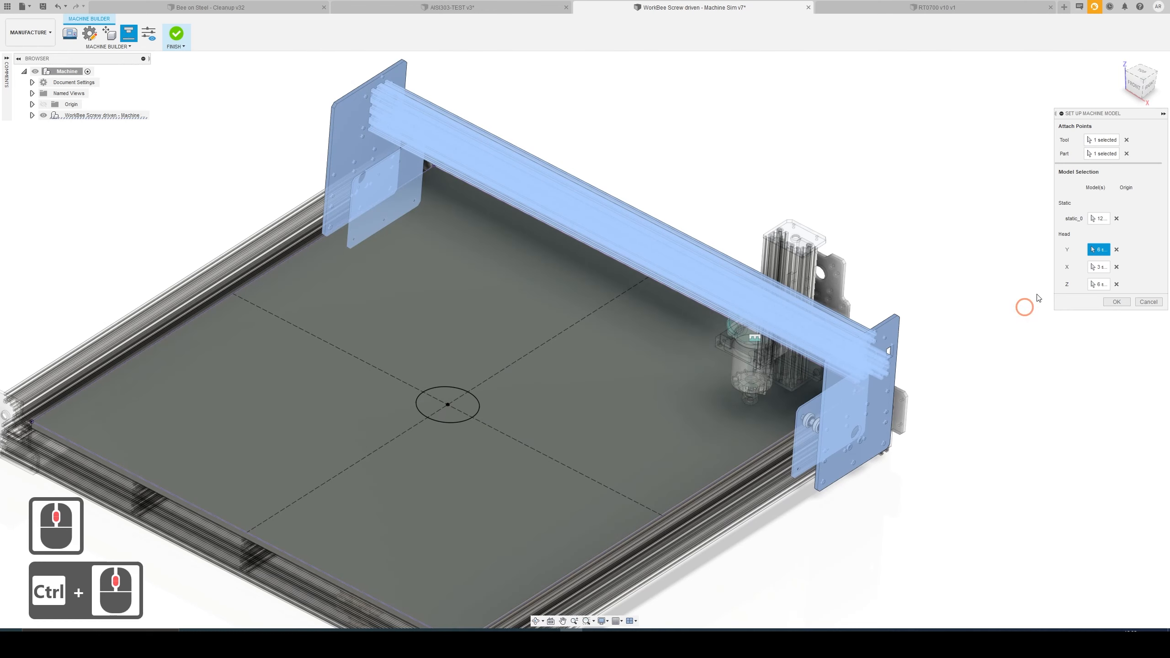
left_click(1119, 302)
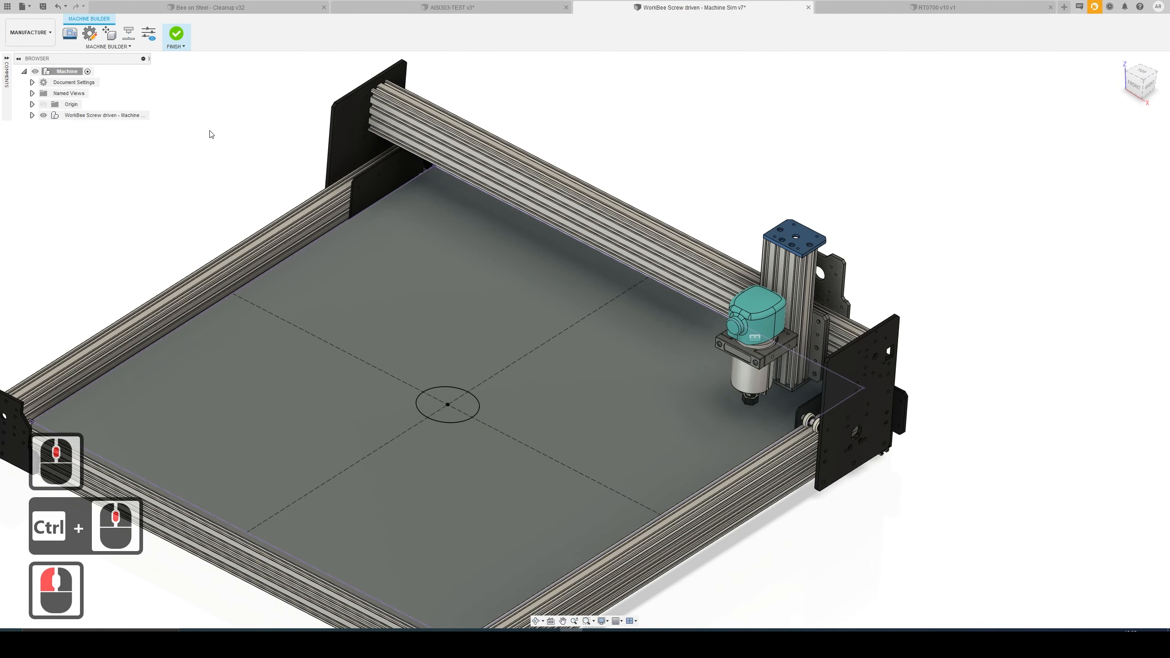
- Preview the machine movements by jogging the head axes to check that the assigned components move correctly
left_click(148, 36)
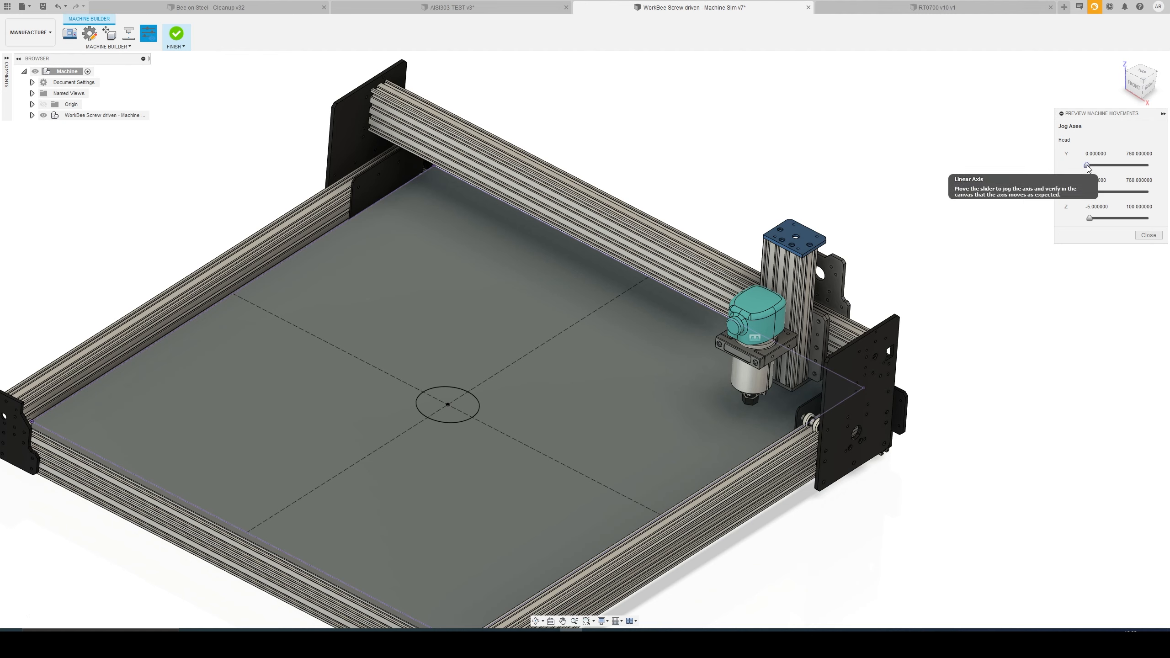
left_click_drag(1087, 166, 1087, 219)
left_click(1149, 235)
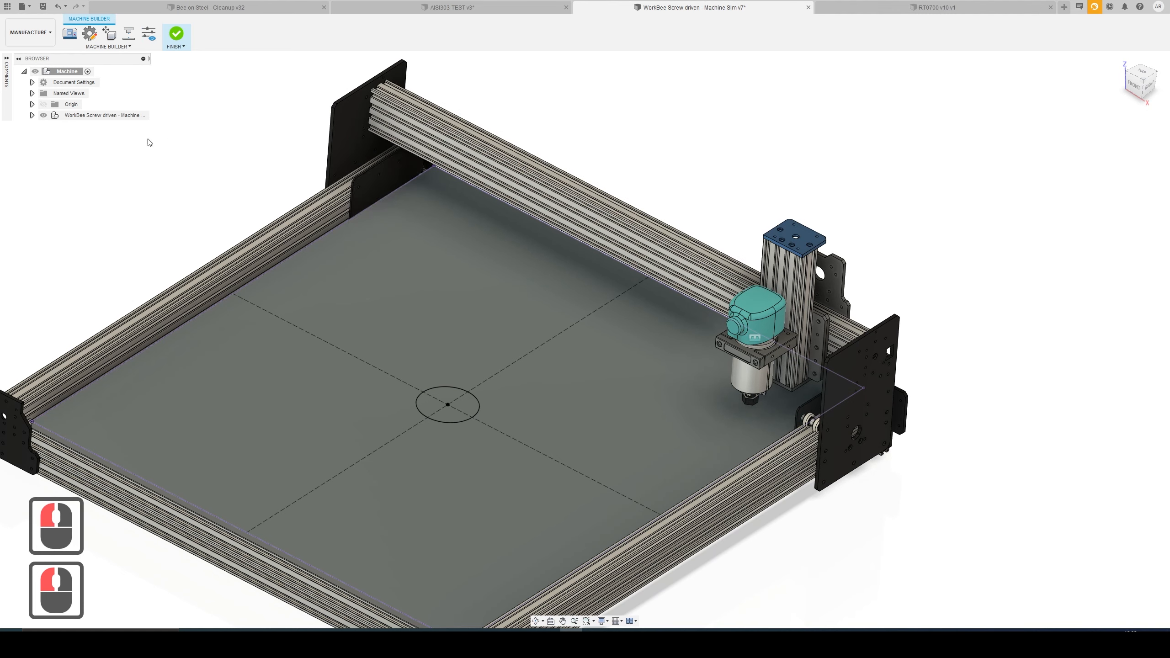
- Set the Y linear axis range in the machine configuration to a minimum of -760 mm and a maximum of 0
left_click(87, 39)
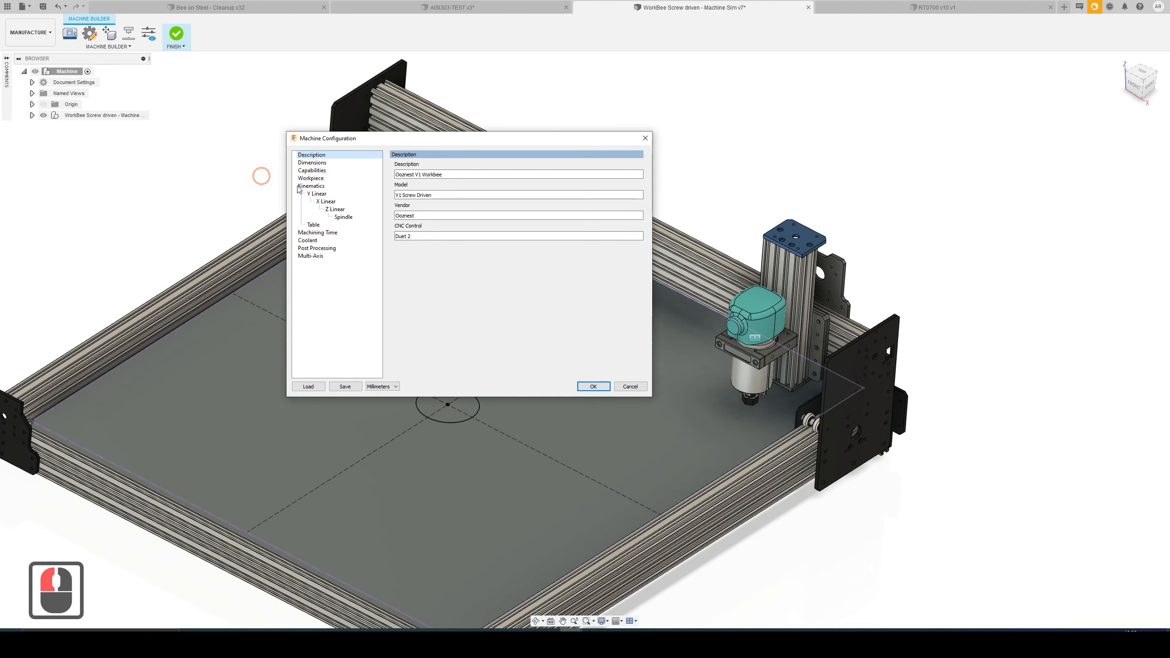
left_click(334, 198)
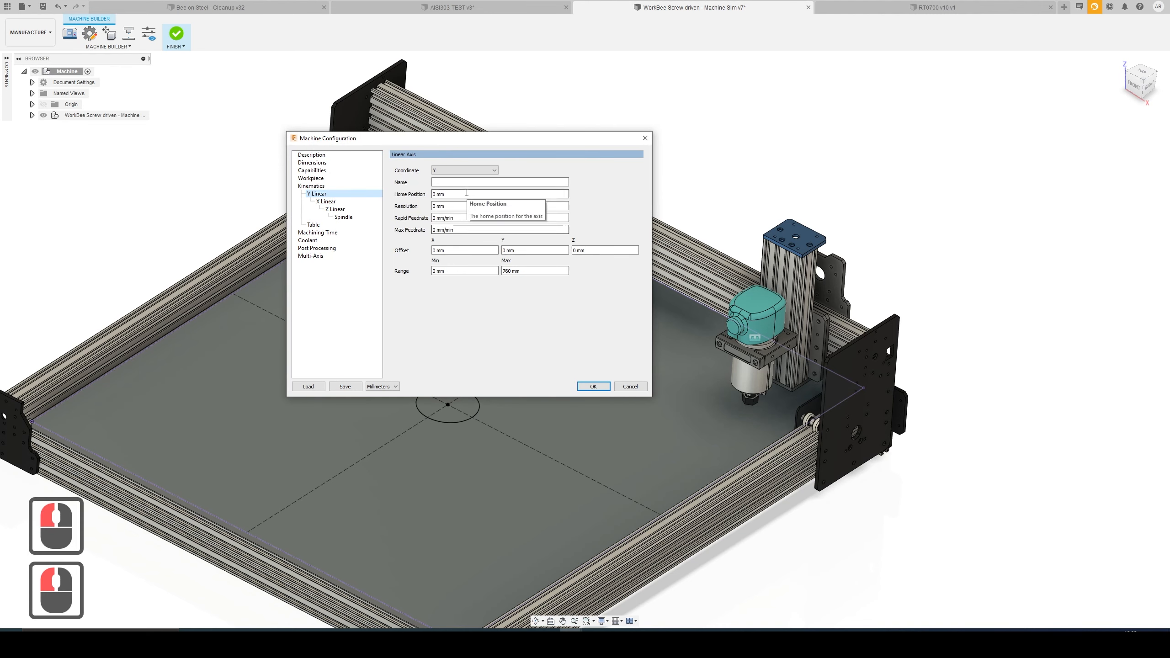
left_click(470, 272)
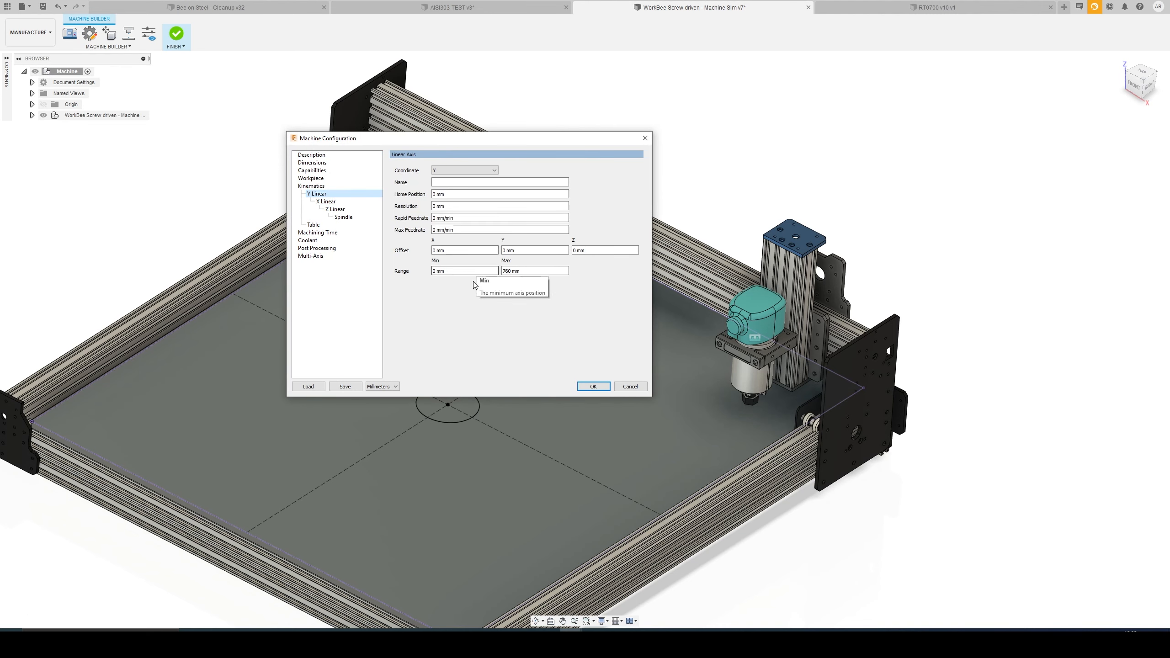
key("Home")
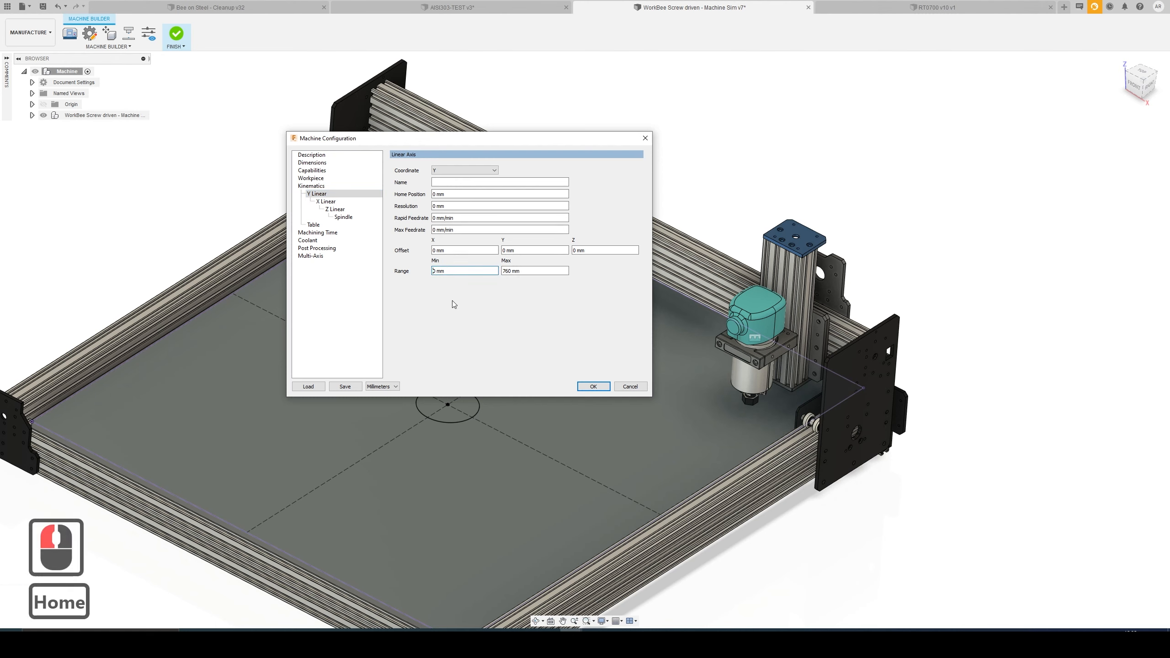
type("-76")
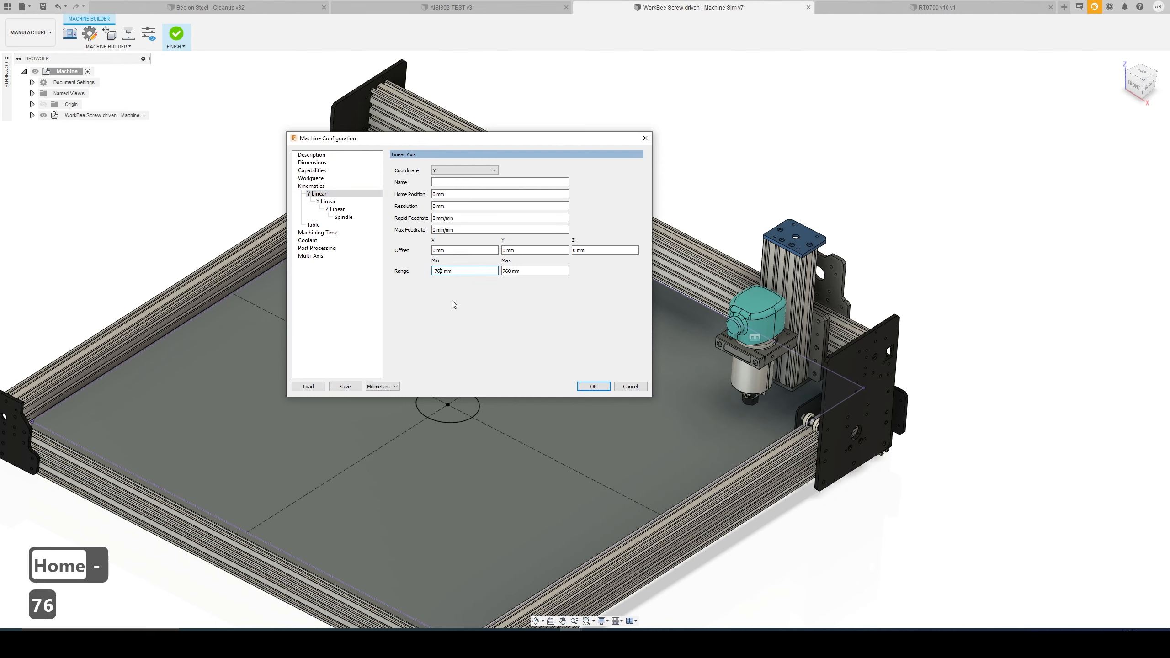
type("0")
key("BackSpace")
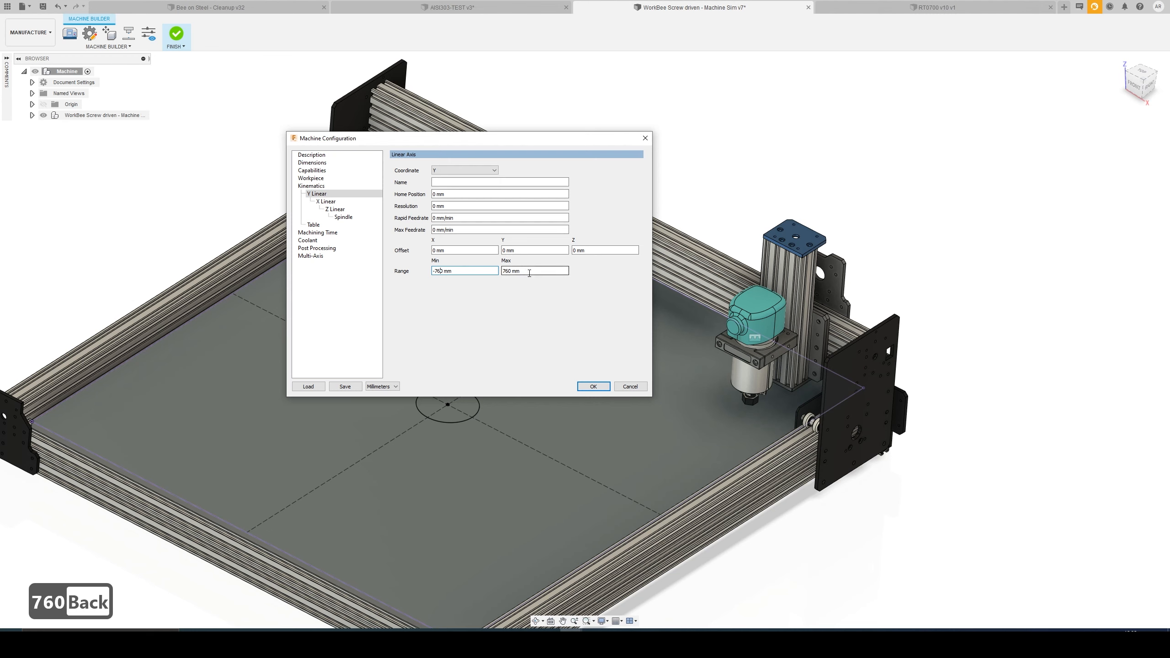
left_click_drag(530, 272, 484, 273)
key("Delete")
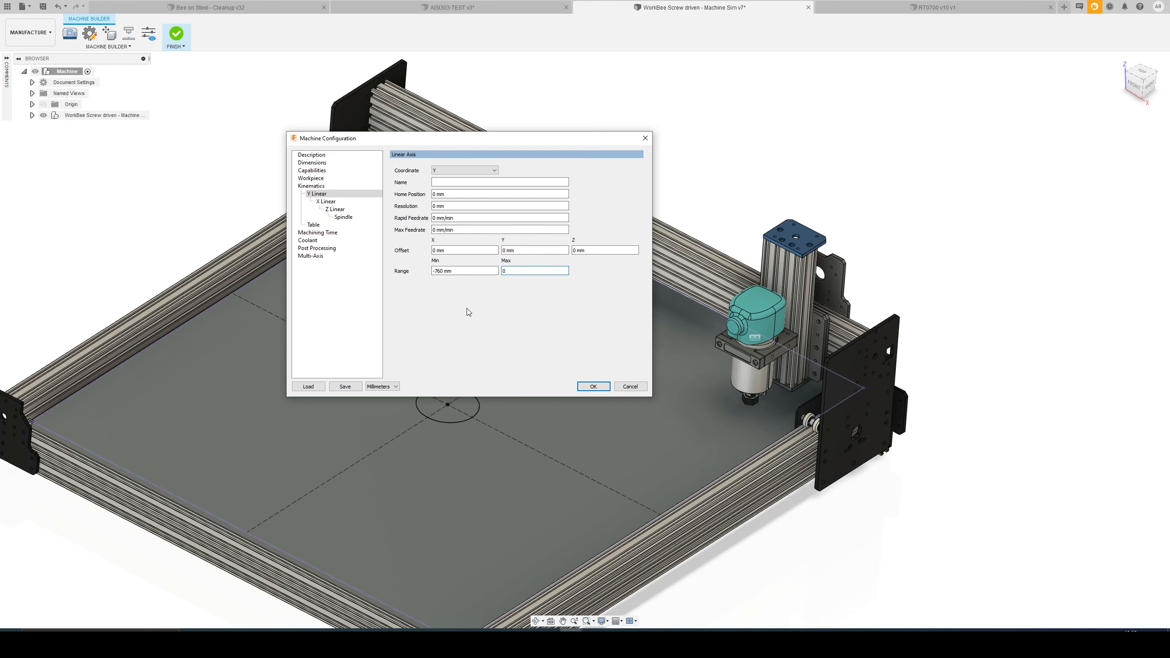
- Set the X linear axis range to a minimum of -760 mm and a maximum of 0
left_click(327, 202)
left_click(456, 273)
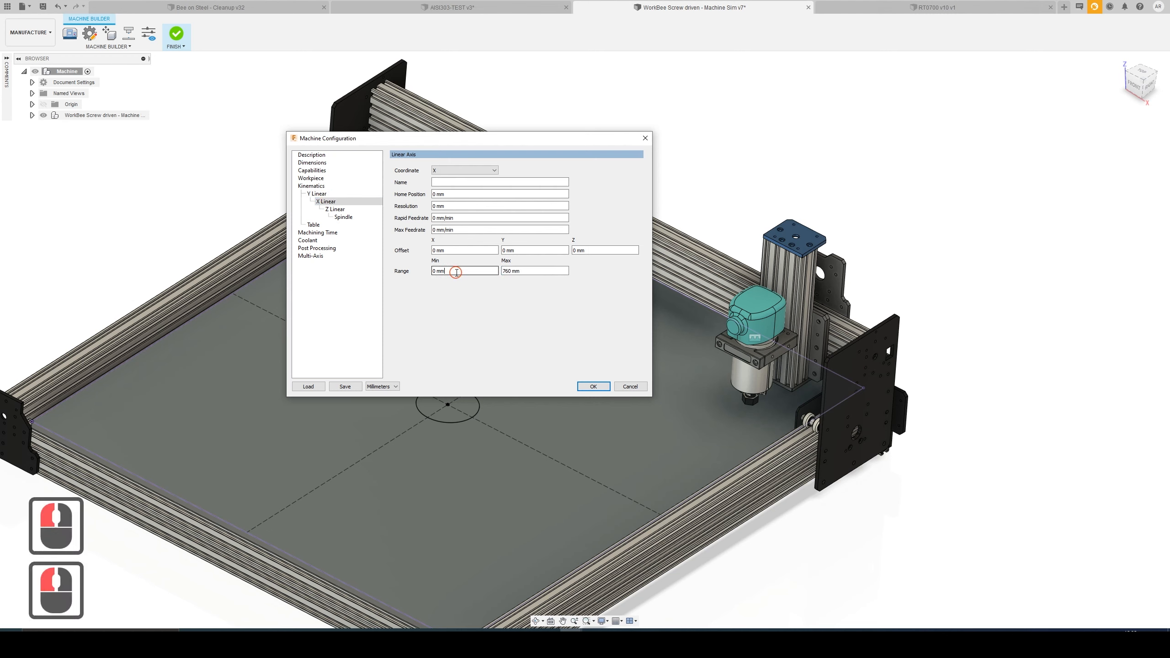
key("Home")
type("-76")
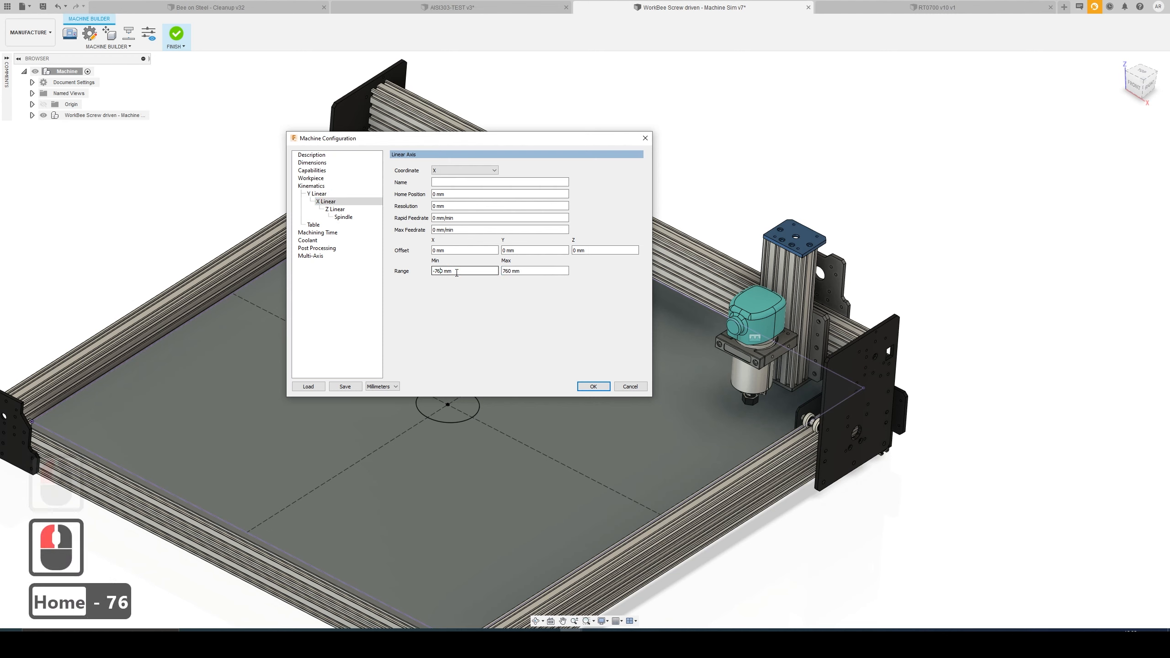
left_click(536, 271)
key("Home")
key("Delete")
key("Delete")
key("Delete")
key("Delete")
key("Delete")
key("Delete")
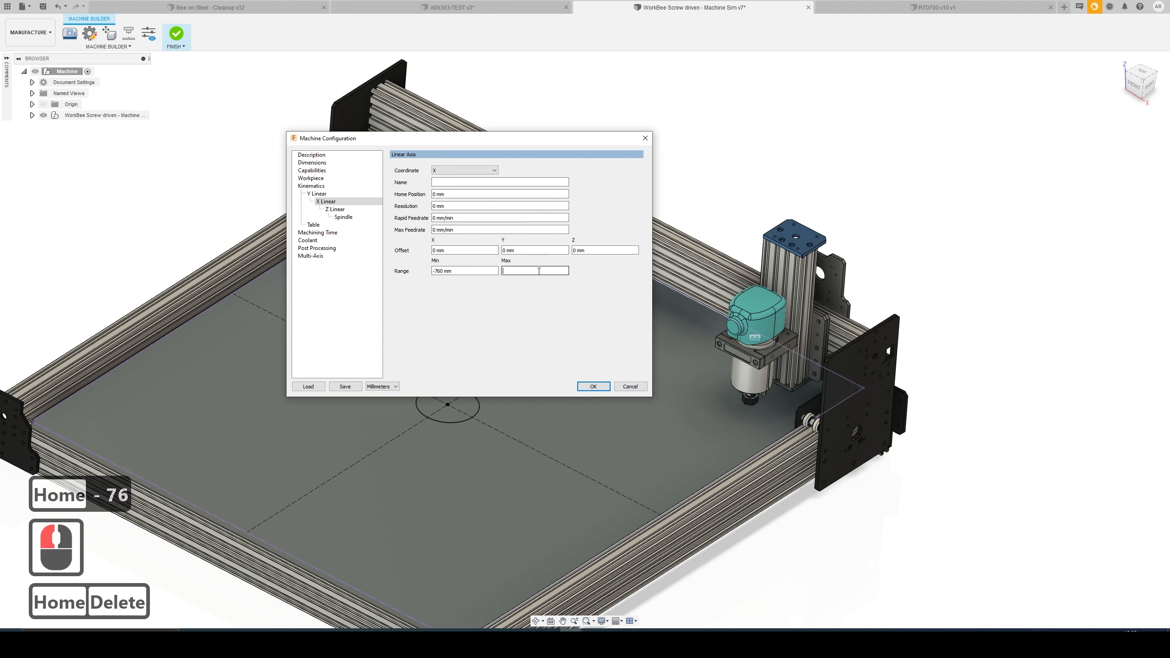
type("0")
- Set the Z linear axis range to a minimum of -97 mm and a maximum of 0, and accept the machine configuration
left_click(336, 209)
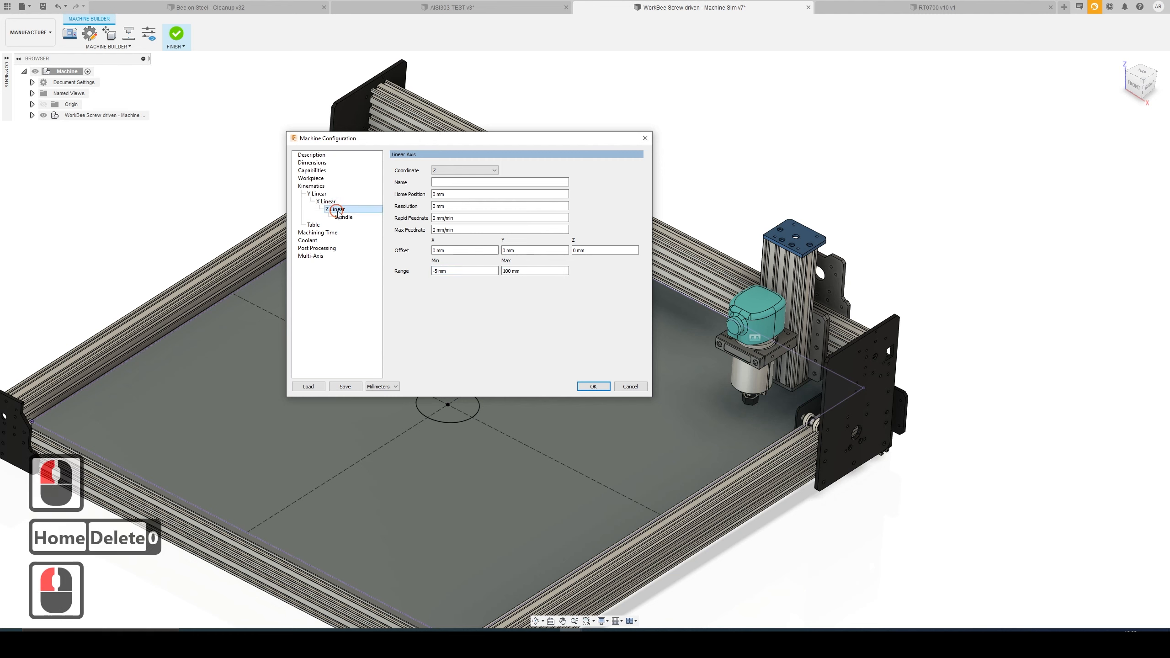
double_click(462, 271)
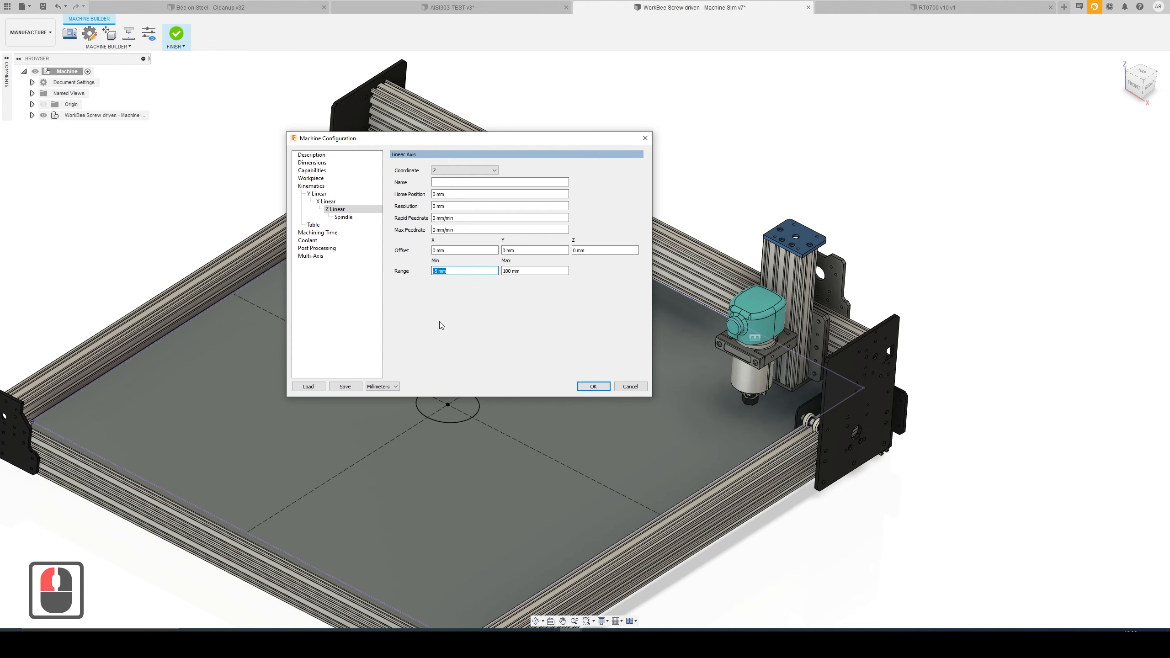
type("-10")
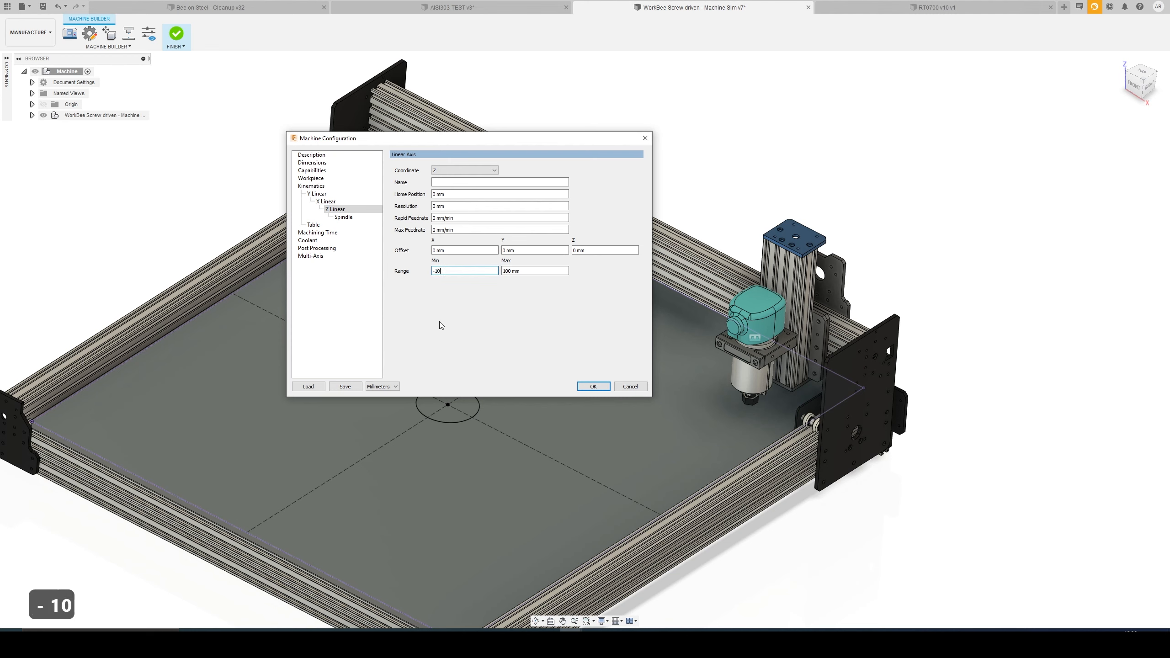
key("BackSpace")
key("BackSpace")
type("7")
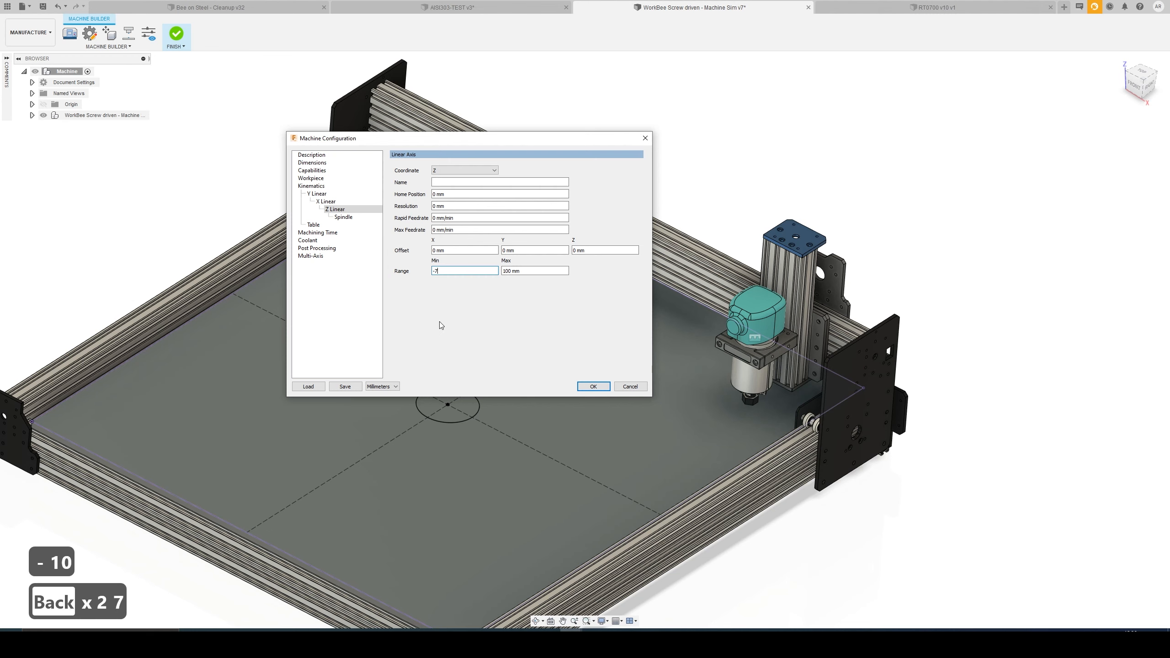
key("BackSpace")
type("97")
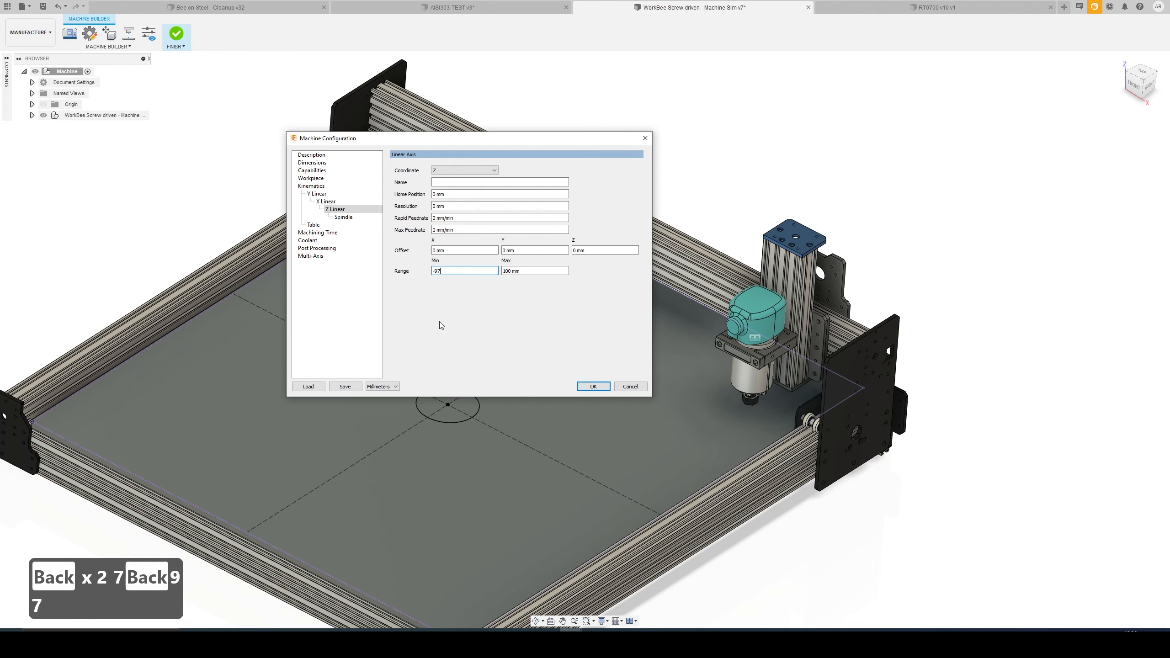
left_click(530, 271)
type("0")
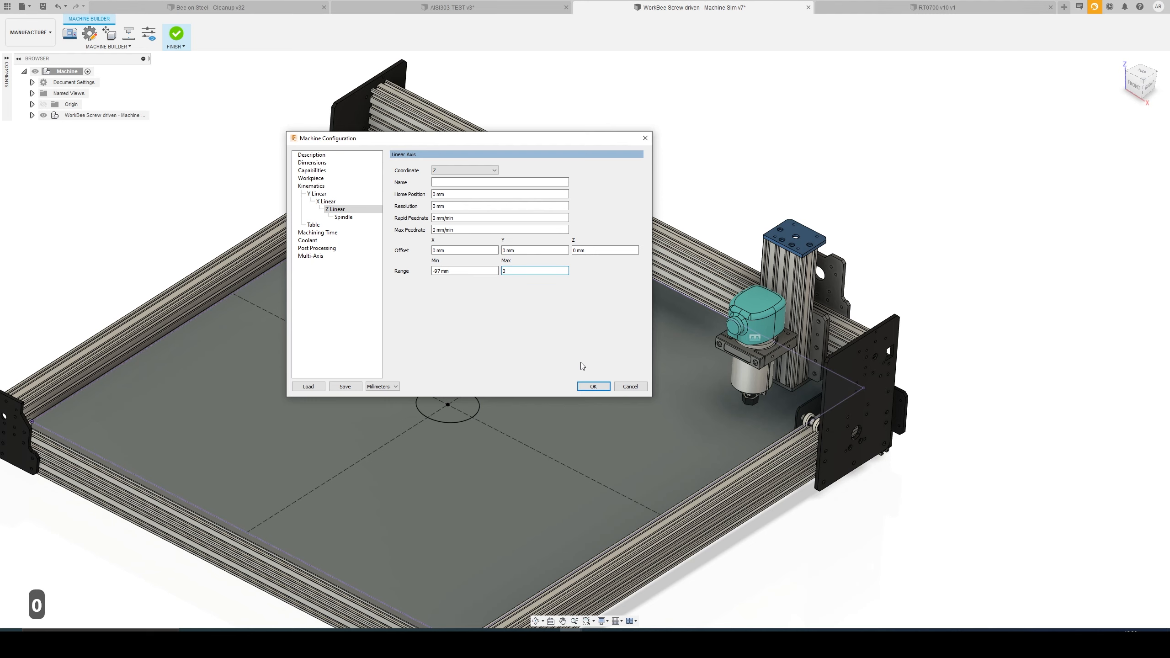
left_click(593, 386)
- Start the machine movement preview, try the Z axis, and examine the frame from underneath and from the spindle side
scroll(764, 422, "up", 4)
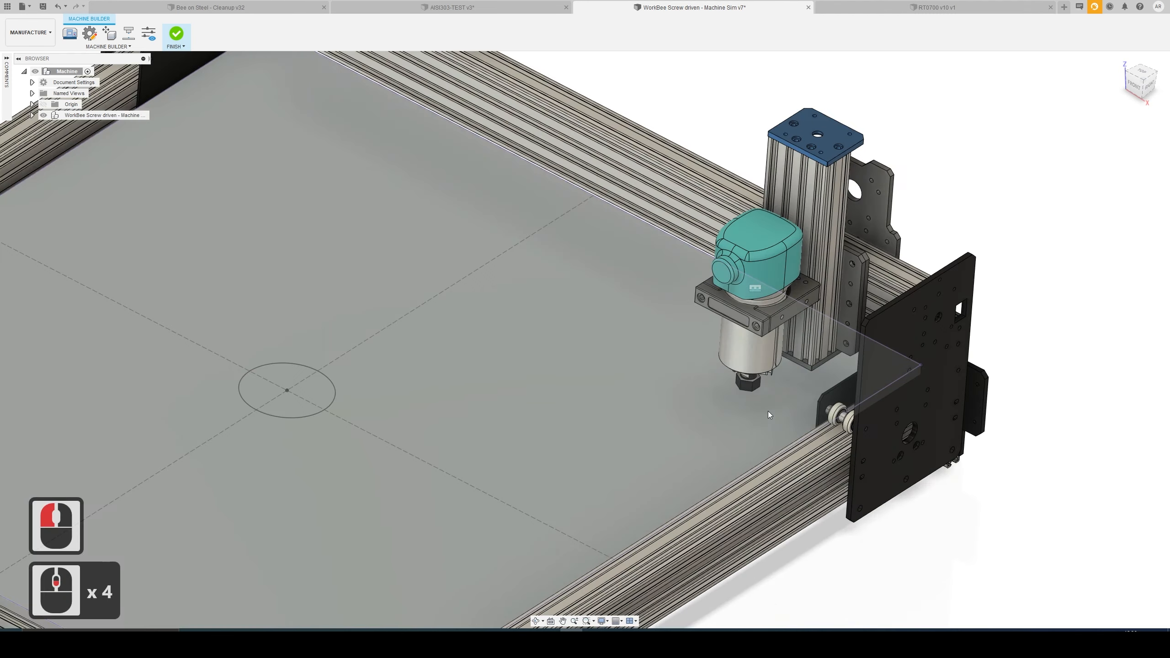
scroll(768, 415, "down", 1)
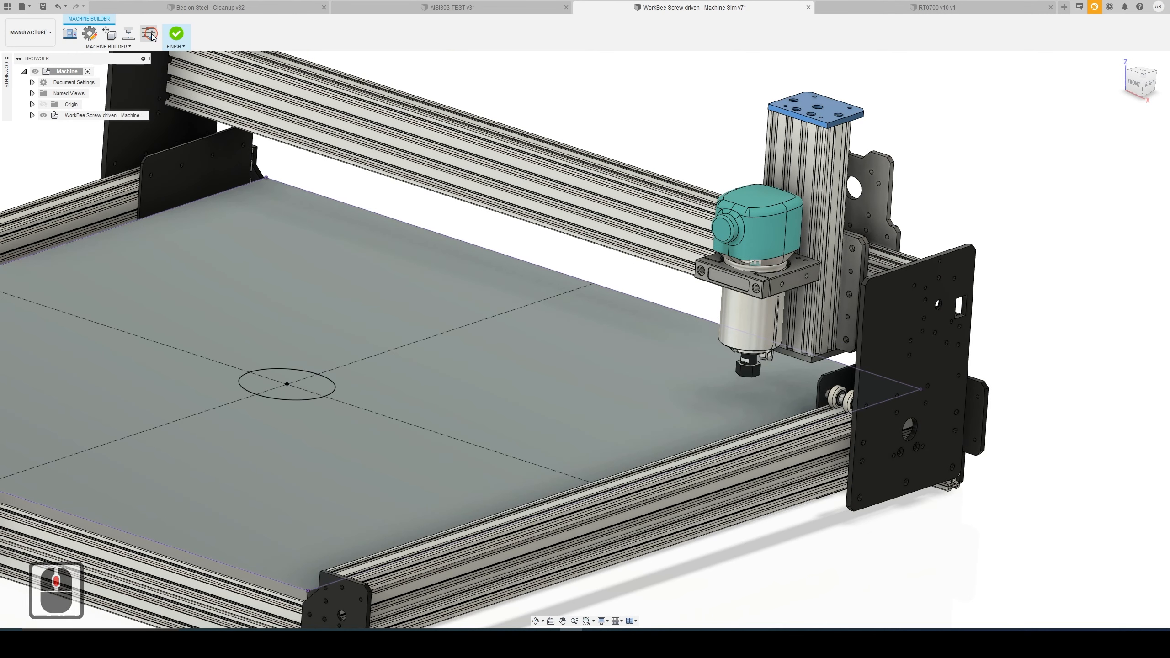
left_click(149, 34)
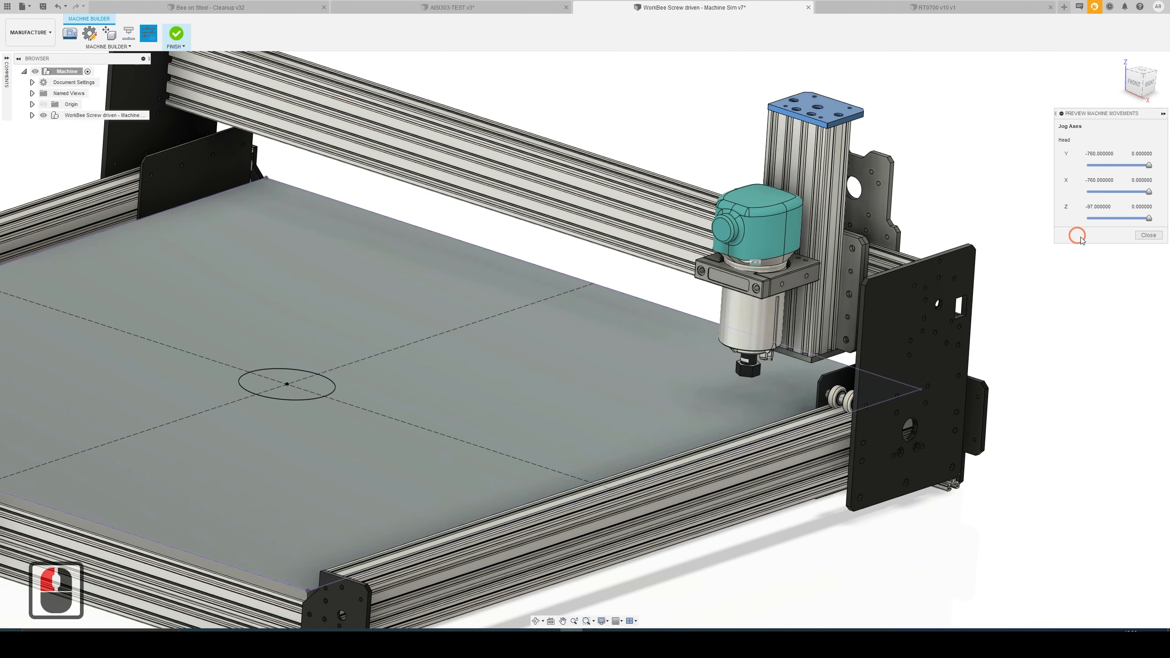
mouse_move(1147, 218)
left_mouse_down()
mouse_move(1087, 218)
mouse_move(1110, 236)
mouse_move(1161, 237)
mouse_move(1114, 237)
mouse_move(1148, 218)
left_mouse_up()
middle_click_drag(539, 382, 548, 235, "ctrl")
middle_click_drag(618, 322, 566, 288)
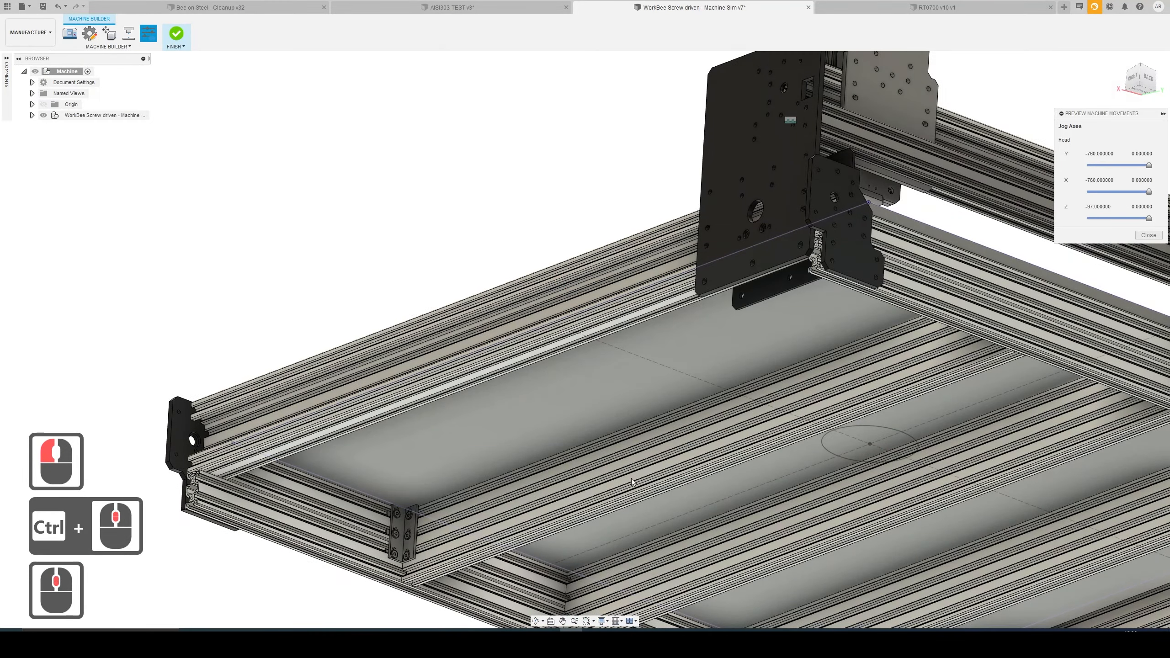
middle_click_drag(631, 482, 529, 317, "ctrl")
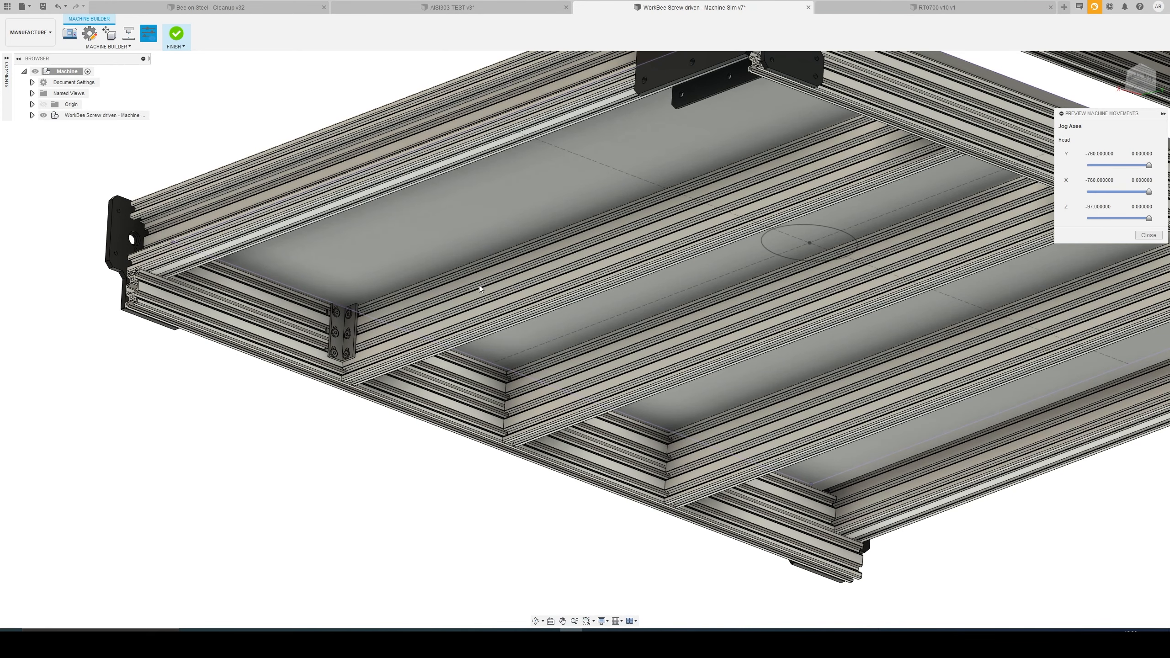
middle_click_drag(469, 293, 452, 300)
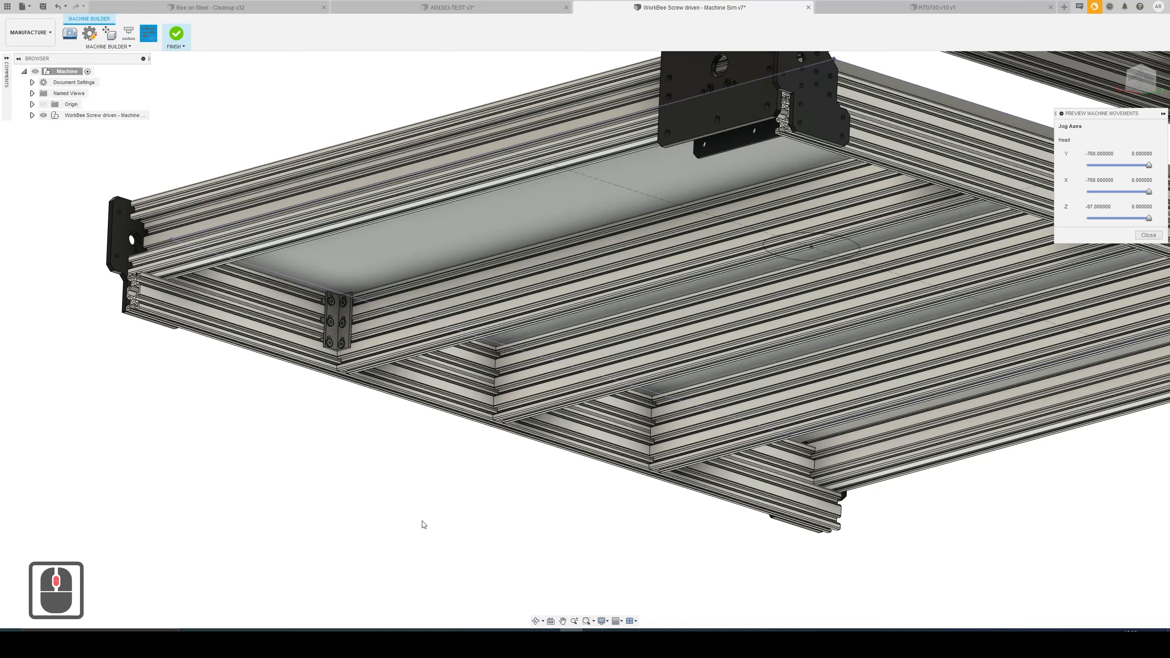
middle_click_drag(424, 524, 281, 342)
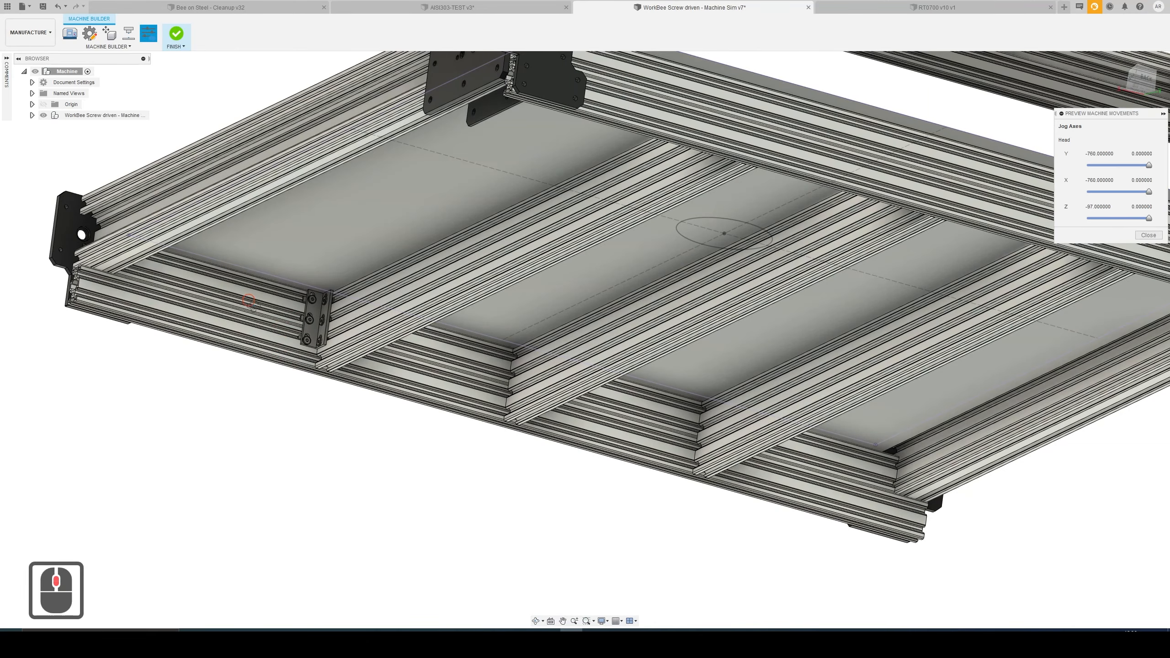
middle_click_drag(249, 300, 328, 332)
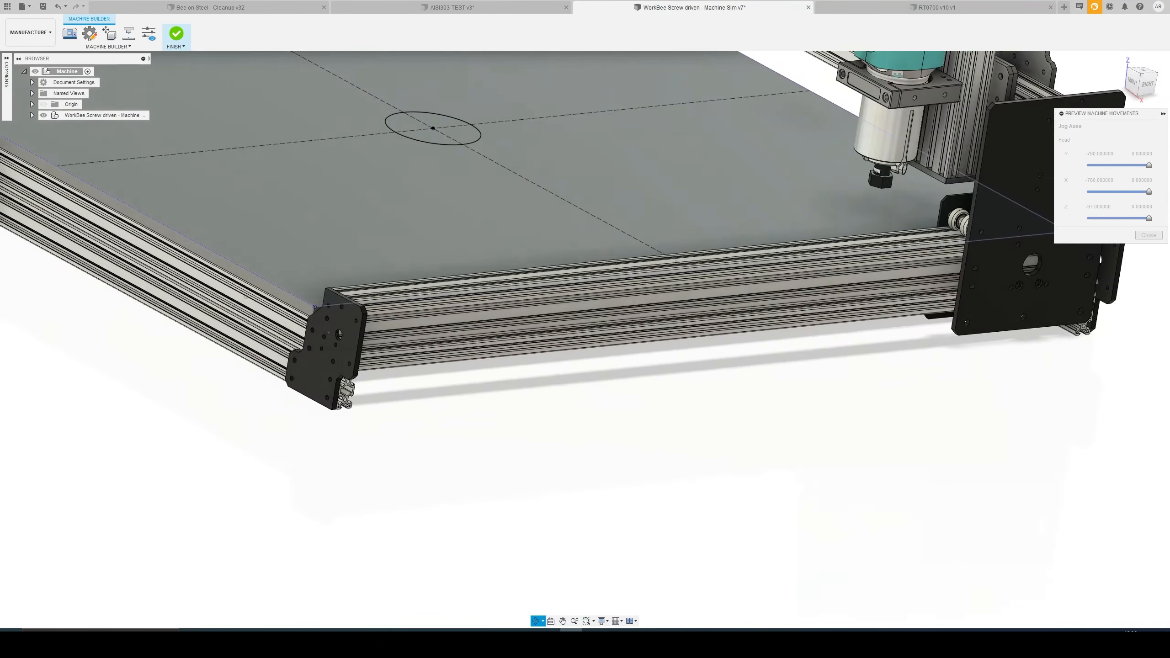
middle_click_drag(717, 237, 547, 419, "ctrl")
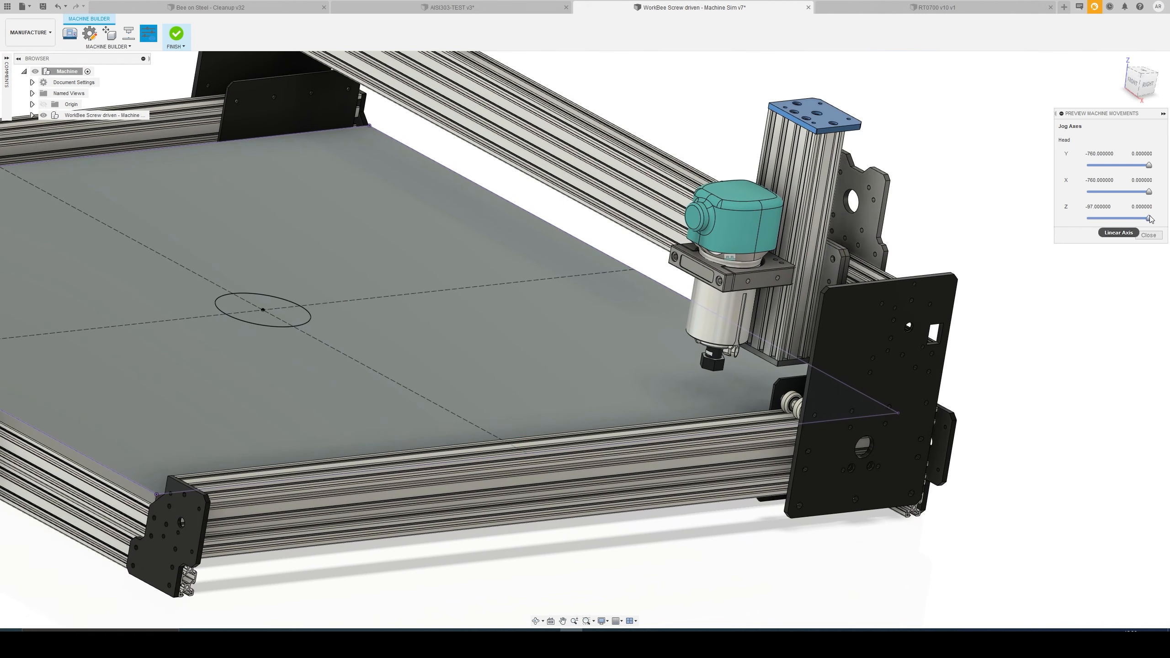
- Jog the Z, X and Y axes through their travel, checking X from the front and Y from the right side
left_click_drag(1149, 217, 1087, 191)
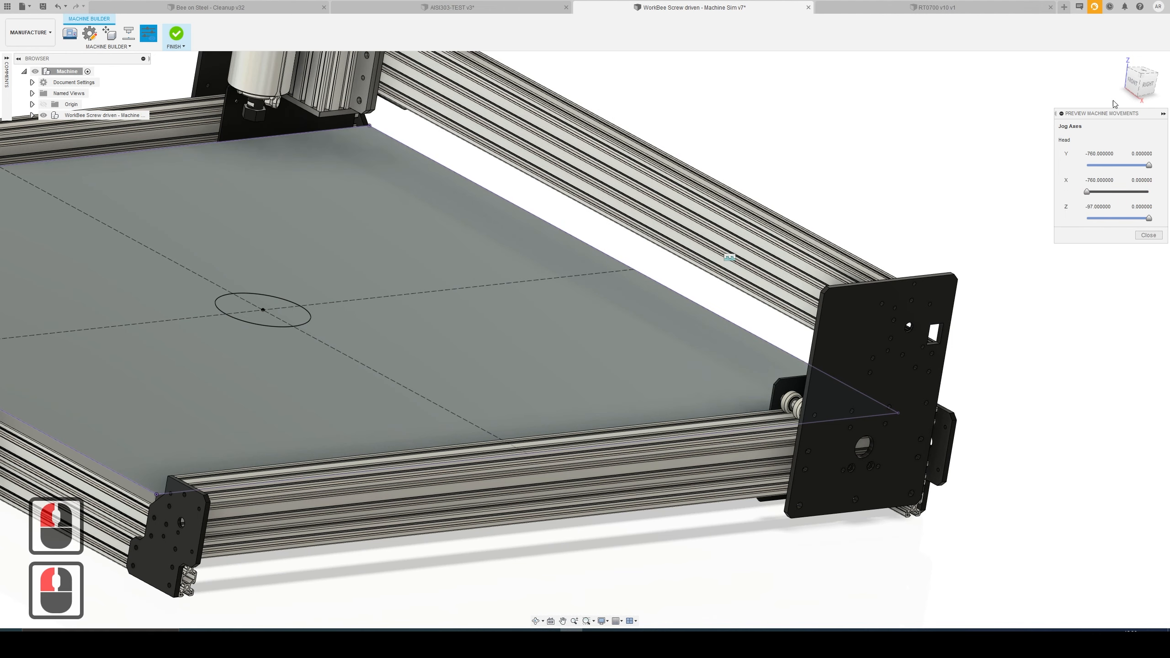
left_click(1131, 78)
middle_click(708, 226)
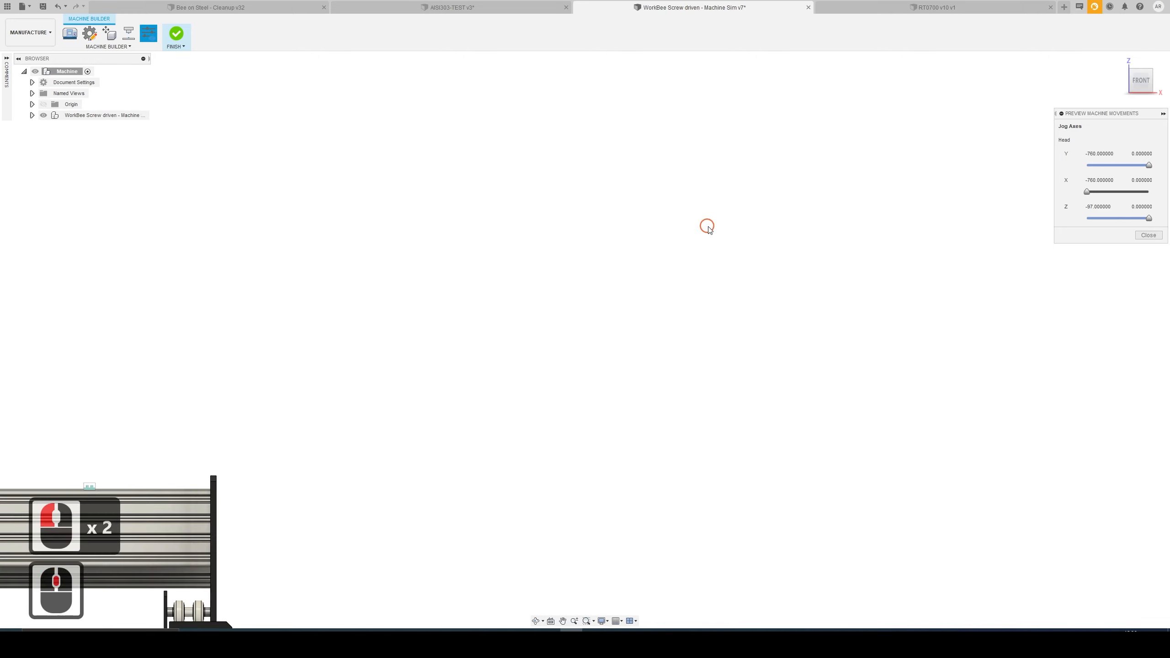
middle_click(708, 227)
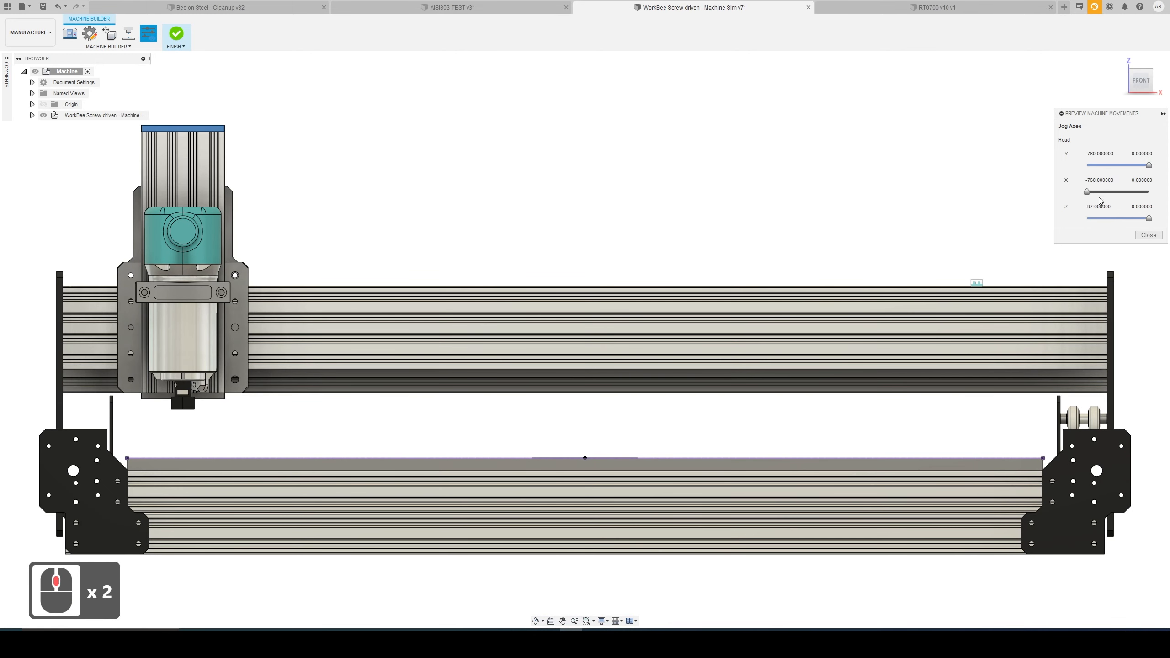
left_click_drag(1088, 194, 1060, 192)
left_click(1153, 81)
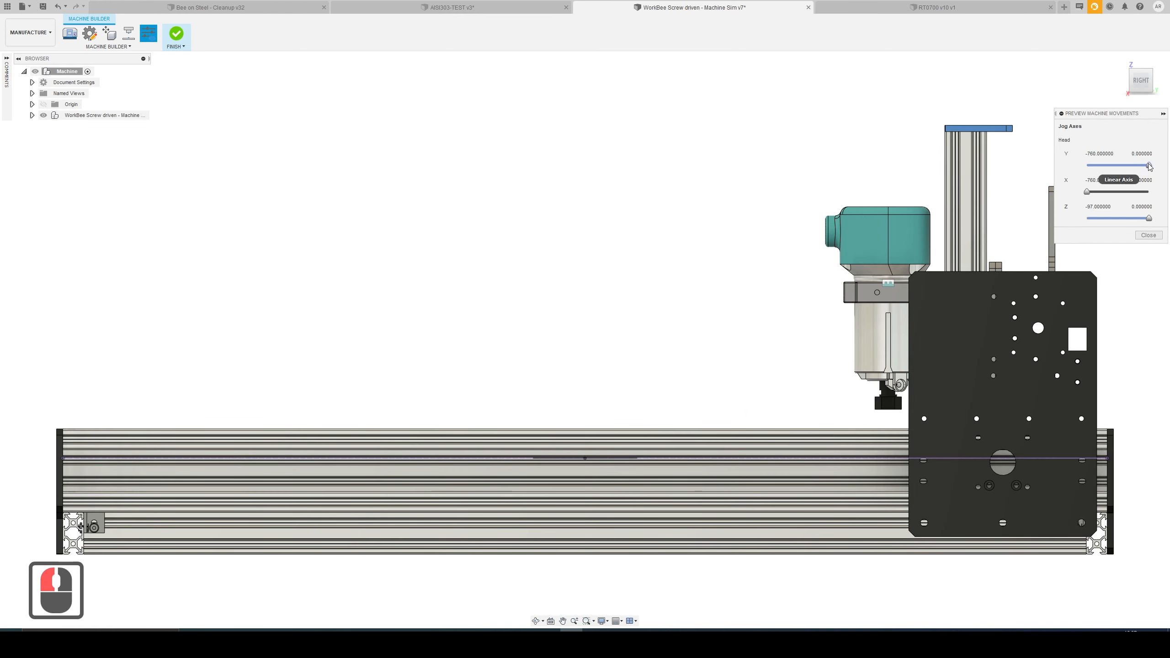
mouse_move(1148, 165)
left_mouse_down()
mouse_move(1083, 167)
mouse_move(1148, 171)
mouse_move(1125, 166)
mouse_move(1152, 181)
left_mouse_up()
- Inspect the wheels between the inner and outer gantry plates up close and end the movement preview
middle_click_drag(796, 242, 818, 250, "shift")
middle_click_drag(719, 194, 799, 243, "shift")
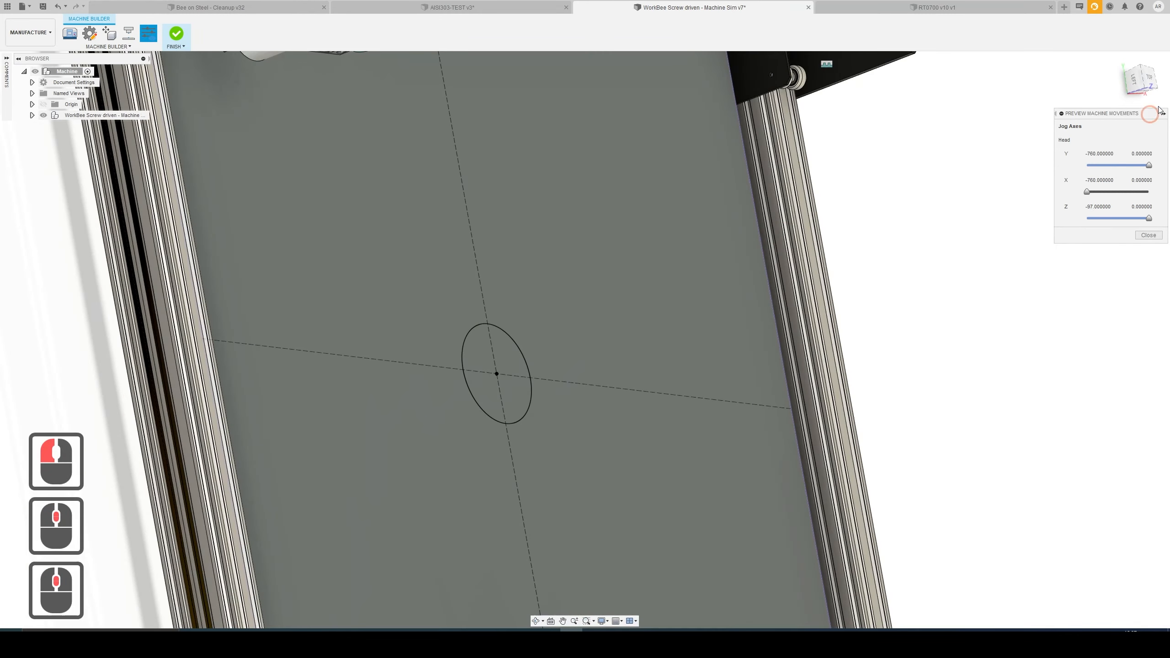
left_click(1120, 59)
middle_click_drag(825, 289, 743, 282, "shift")
scroll(760, 285, "up", 8)
scroll(765, 284, "up", 8)
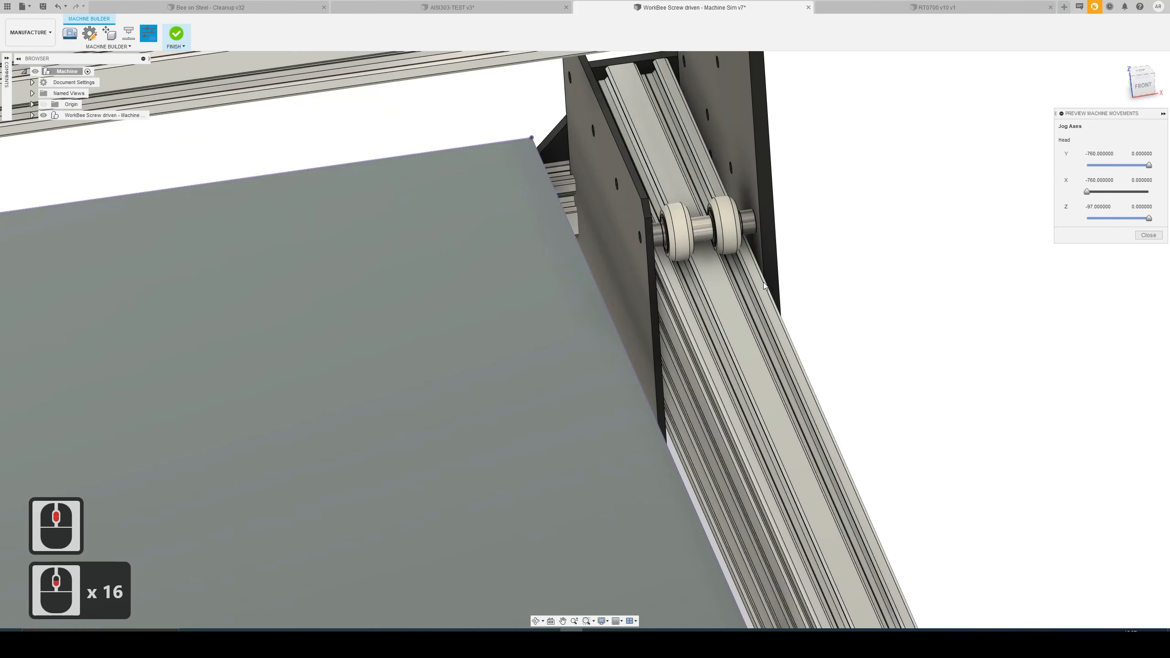
scroll(795, 279, "down", 1)
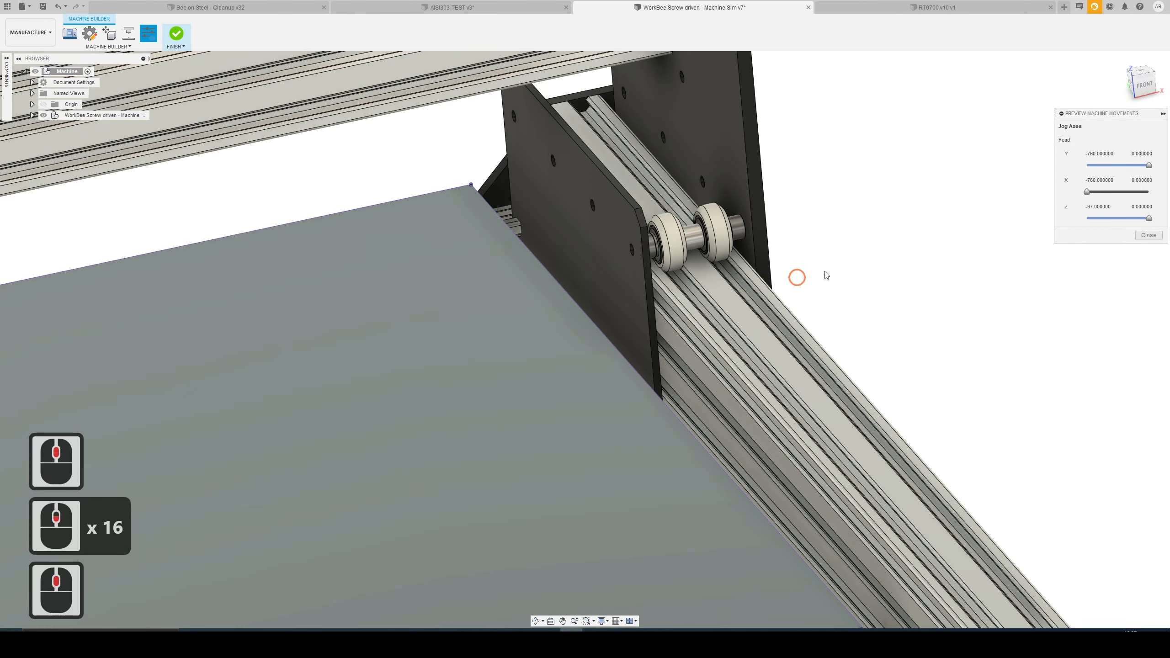
left_click(1148, 235)
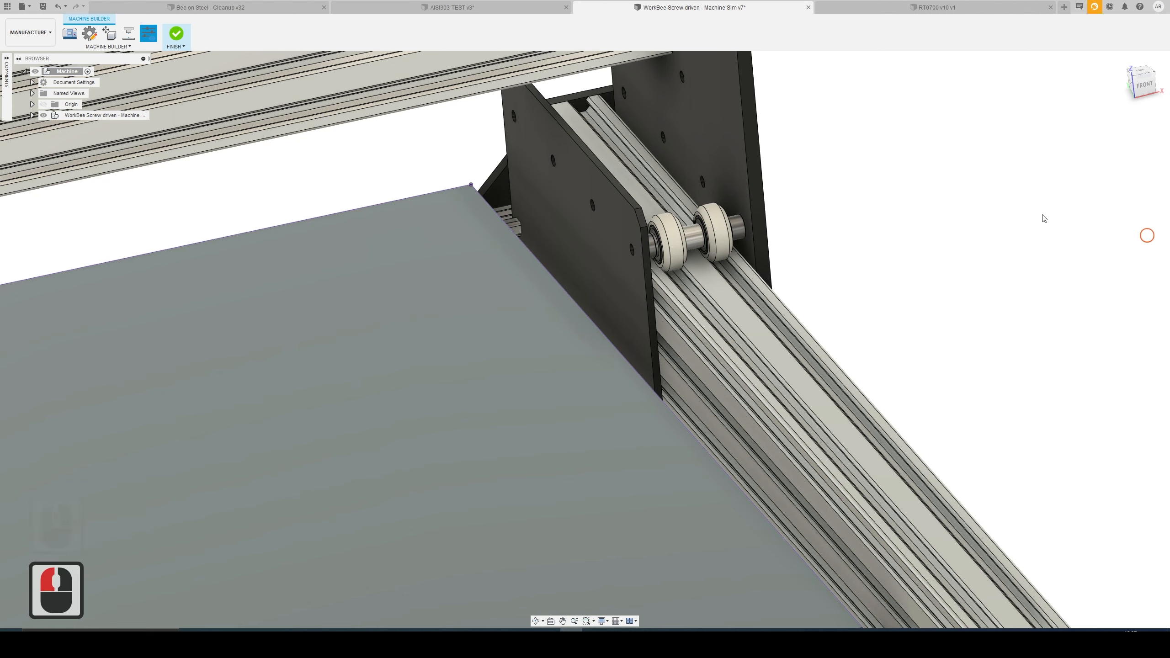
- Reopen the machine model setup and add the outer gantry wheel with its adjoining spacer and bearing parts to the Y axis components
left_click(129, 34)
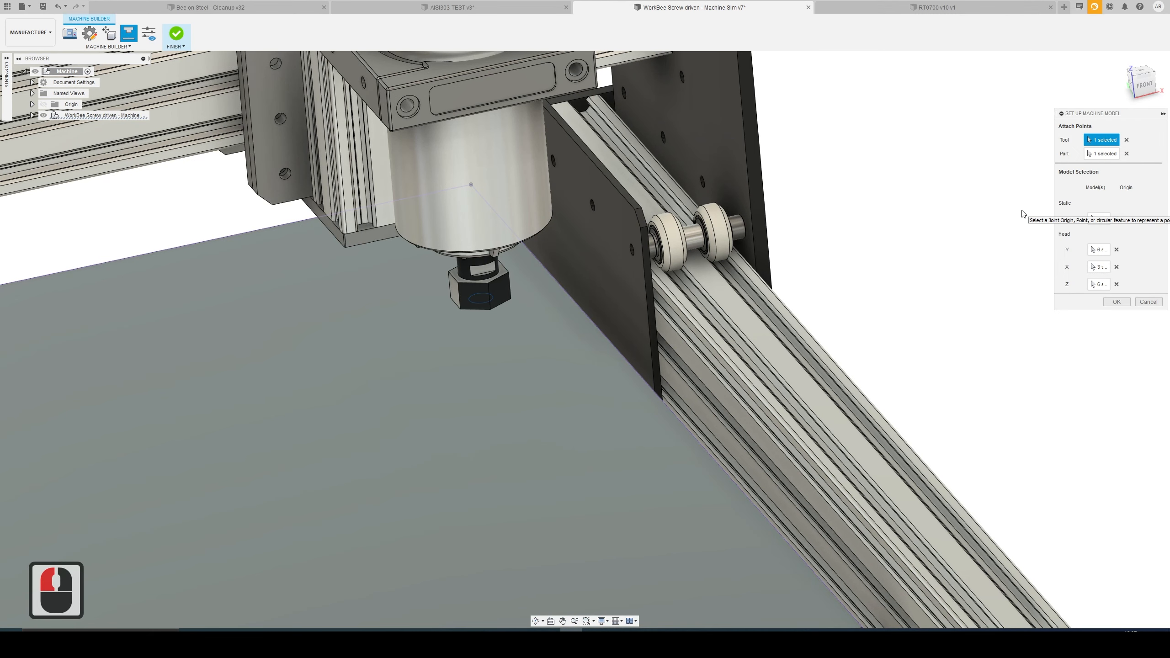
left_click(1099, 249)
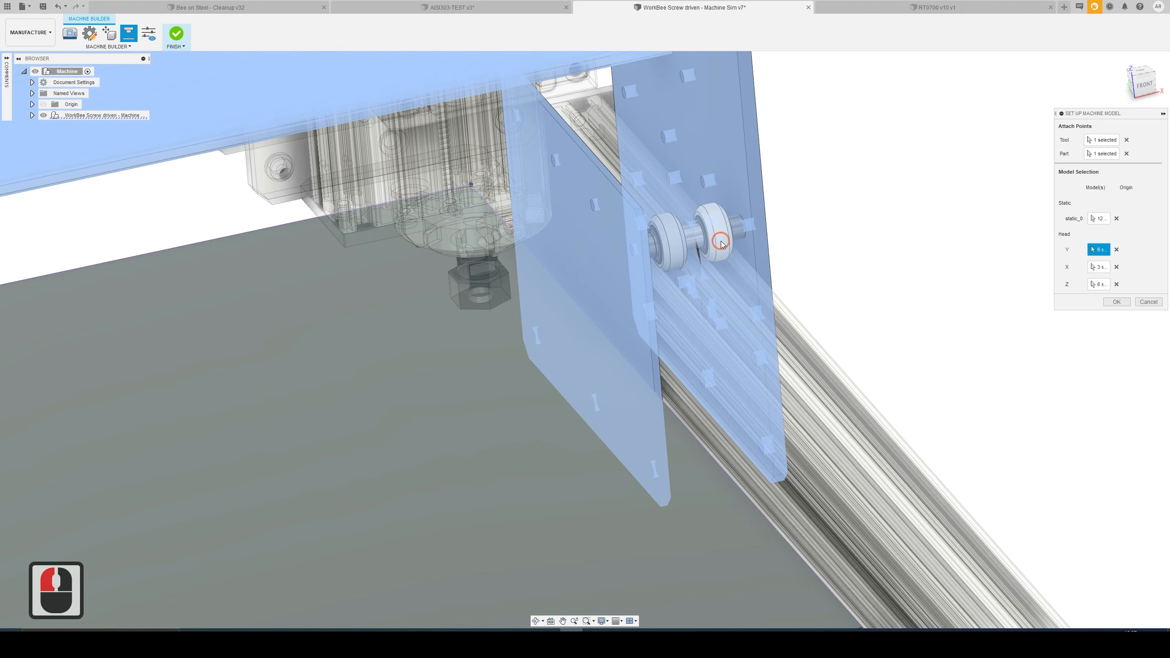
scroll(733, 230, "up", 9)
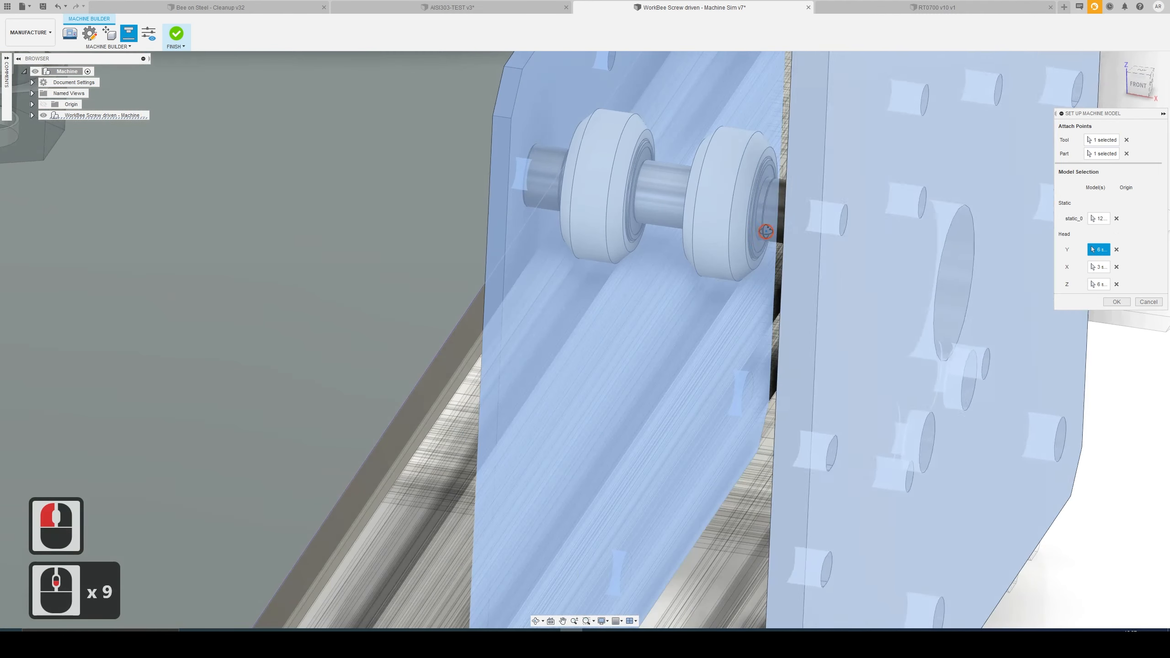
left_click(764, 220)
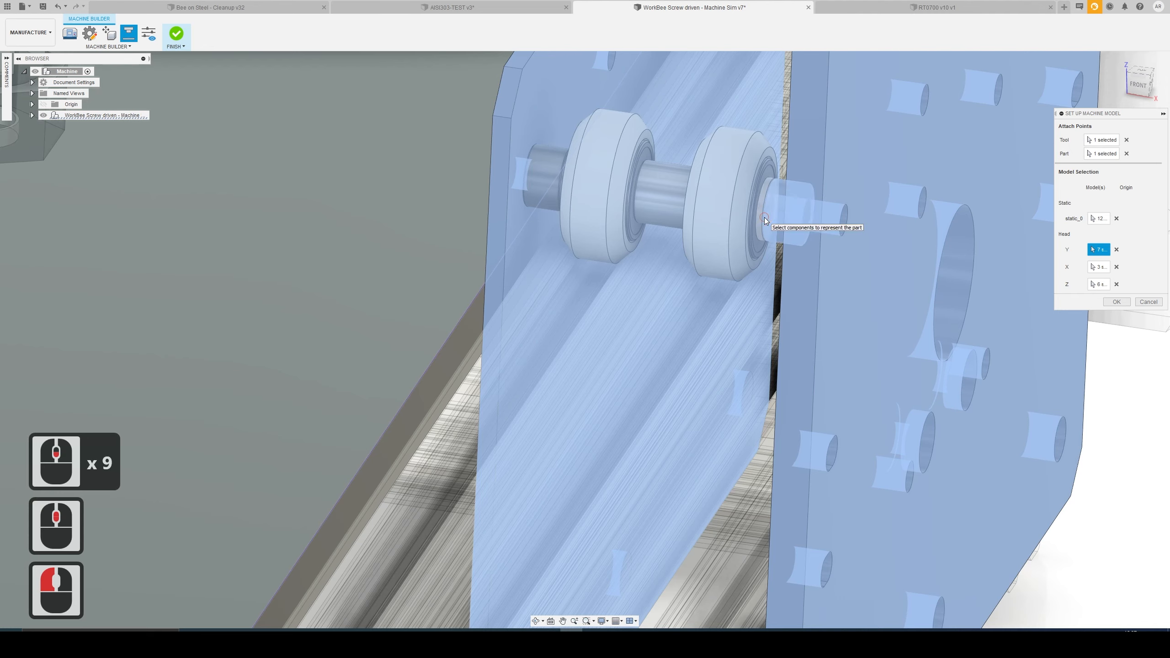
left_click(758, 242)
left_click(757, 246)
left_click(722, 232)
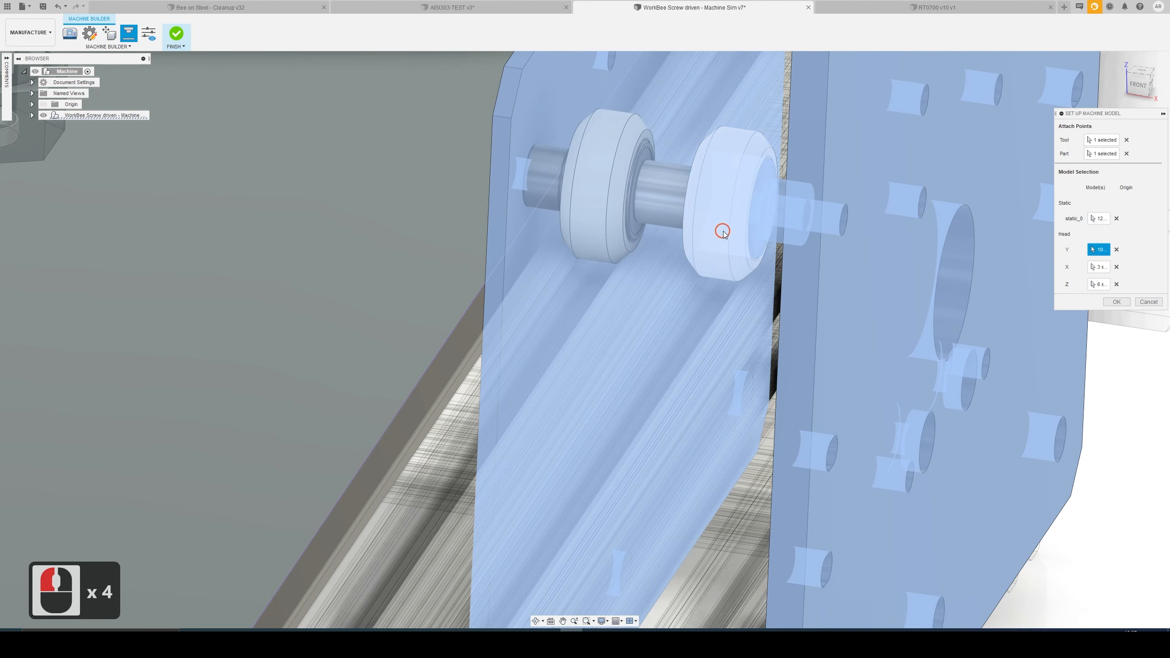
- Add the middle spacer, the inner wheel and its remaining bearing and spacer parts to the Y axis, and accept the machine model
middle_click_drag(722, 231, 741, 230)
left_click(667, 188)
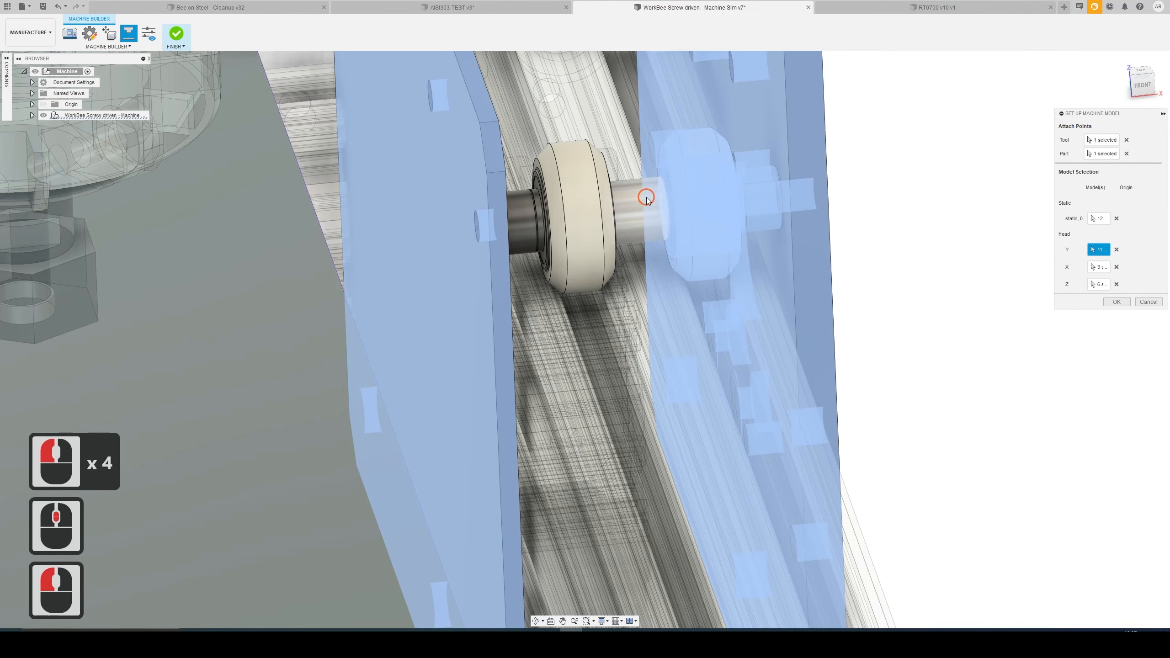
left_click(639, 201)
middle_click_drag(629, 203, 556, 204)
left_click(610, 199)
left_click(557, 204)
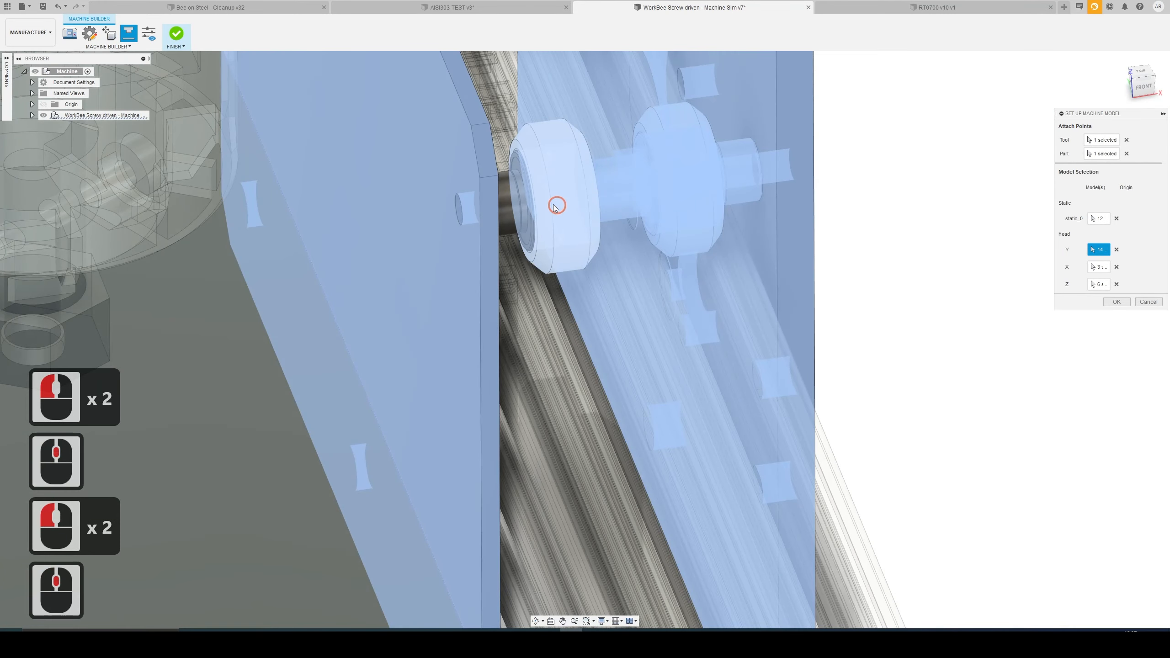
left_click(526, 217)
left_click(523, 219)
left_click(513, 215)
mouse_move(566, 243)
middle_mouse_down()
mouse_move(525, 242)
mouse_move(536, 240)
middle_mouse_up()
left_click(1117, 301)
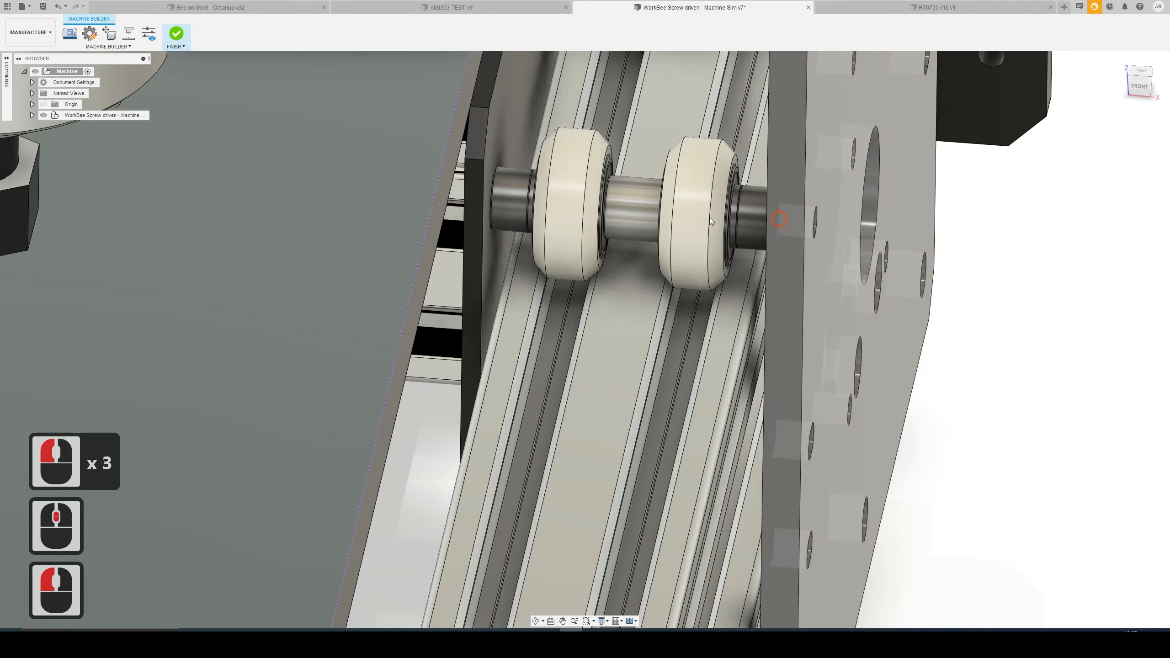
- Preview the machine movements by jogging the Y axis from the right side, return to the home view and end the preview
scroll(710, 230, "down", 20)
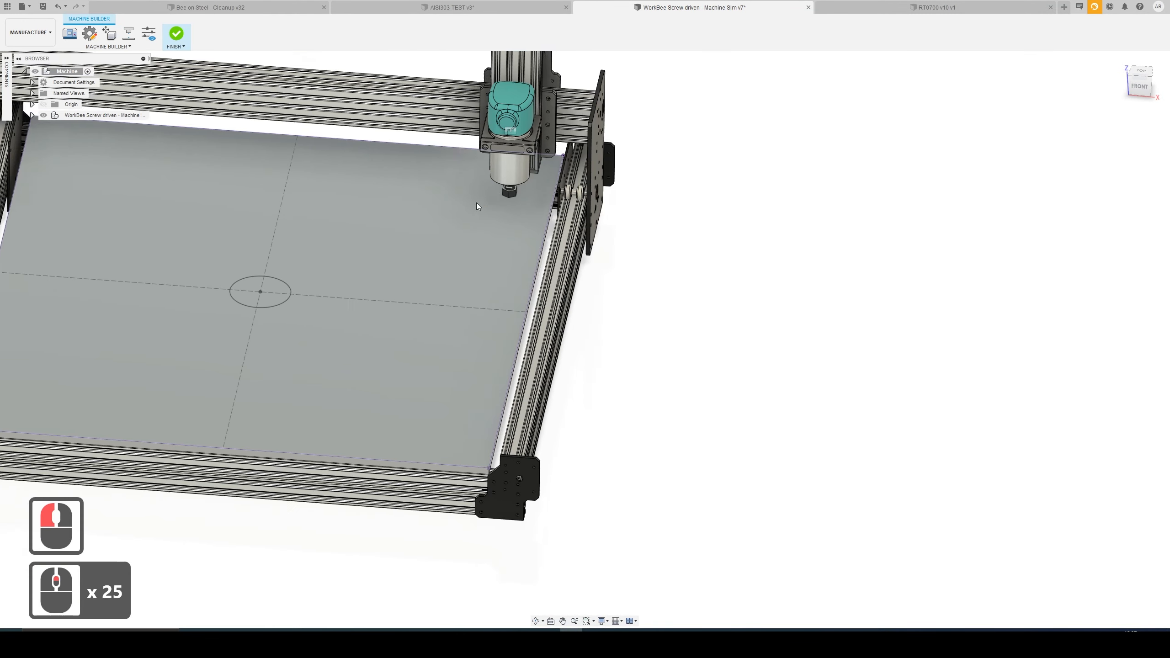
middle_click_drag(477, 203, 594, 174, "ctrl")
left_click(147, 29)
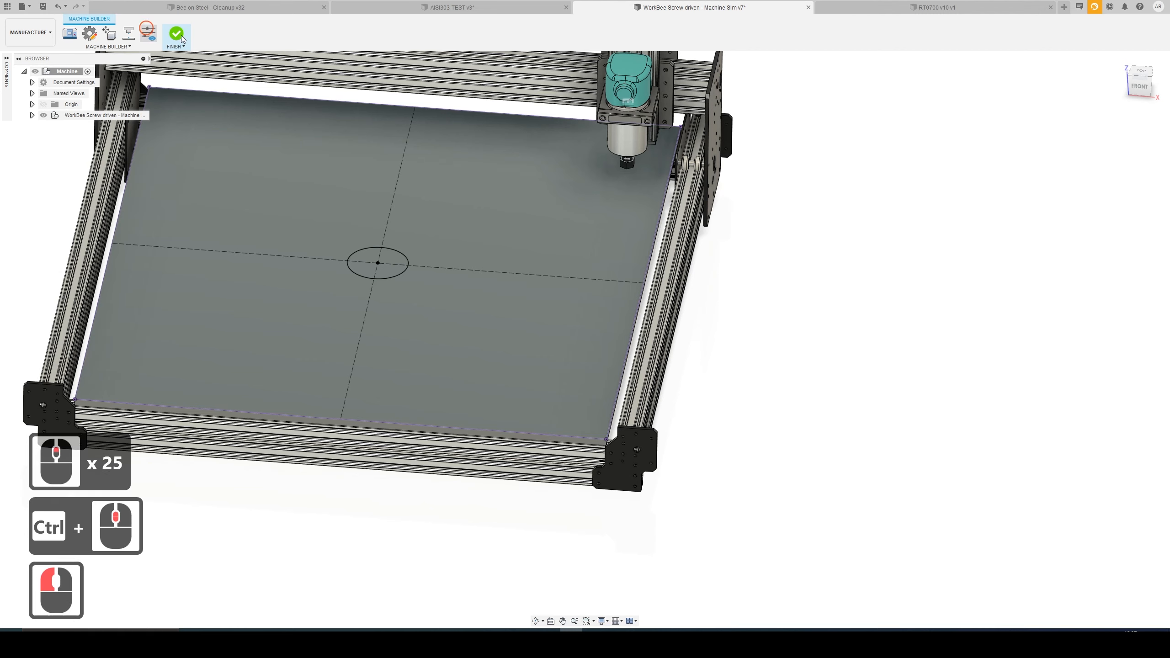
mouse_move(1148, 166)
left_mouse_down()
mouse_move(1069, 184)
mouse_move(1149, 174)
left_mouse_up()
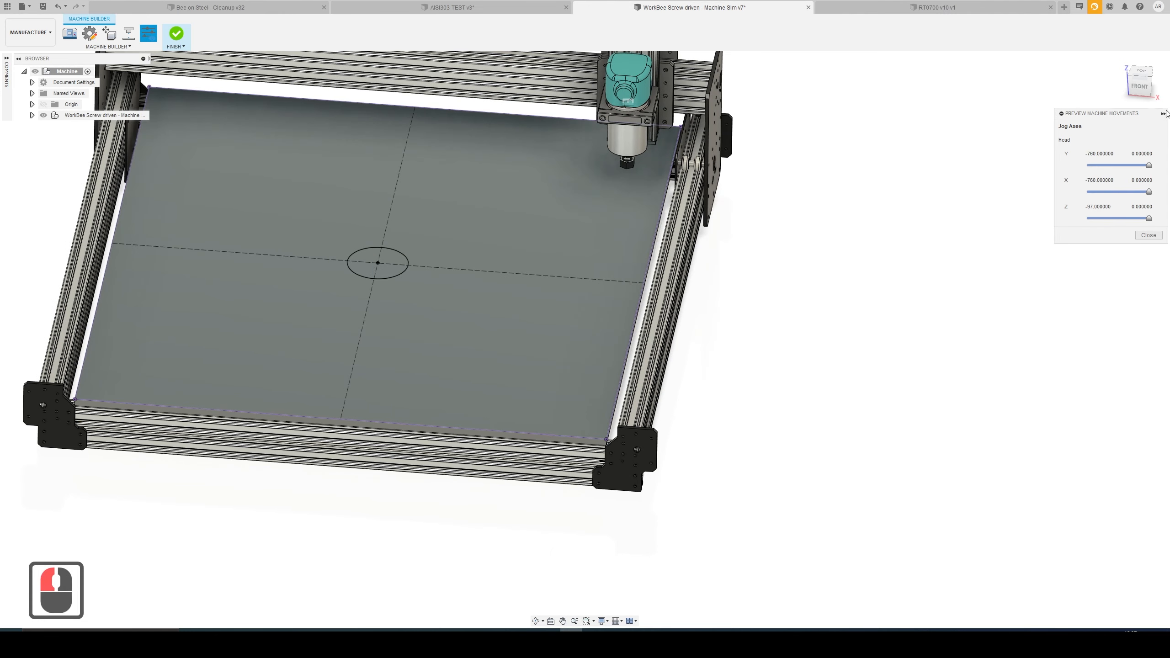
left_click(1144, 87)
left_click(1153, 84)
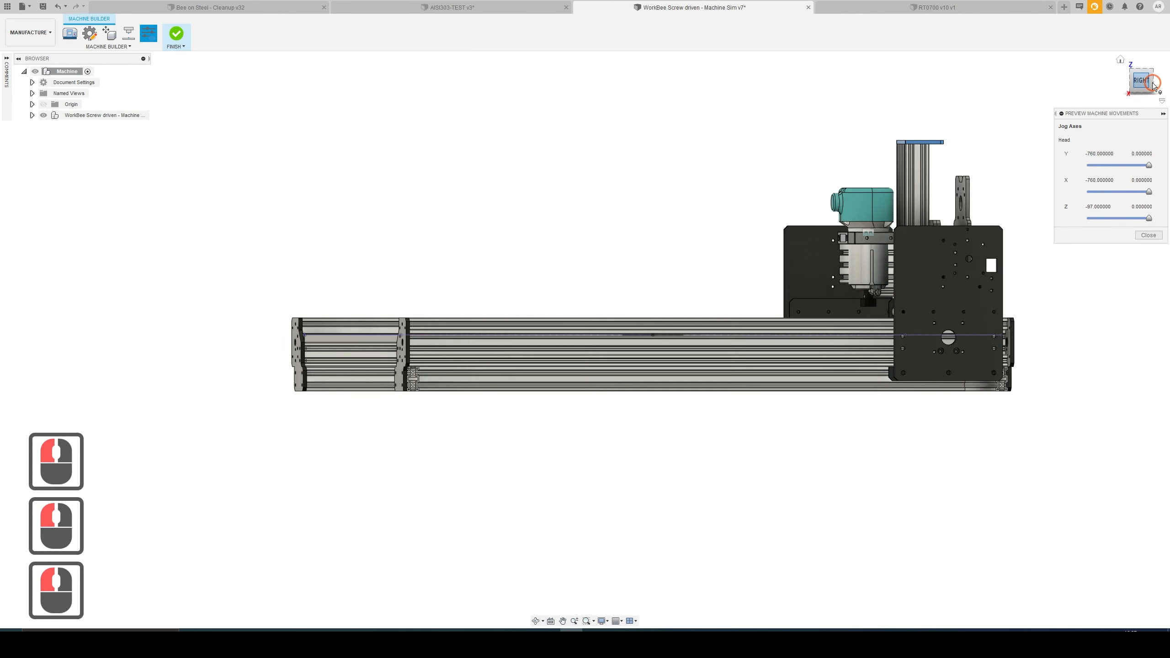
left_click(1137, 166)
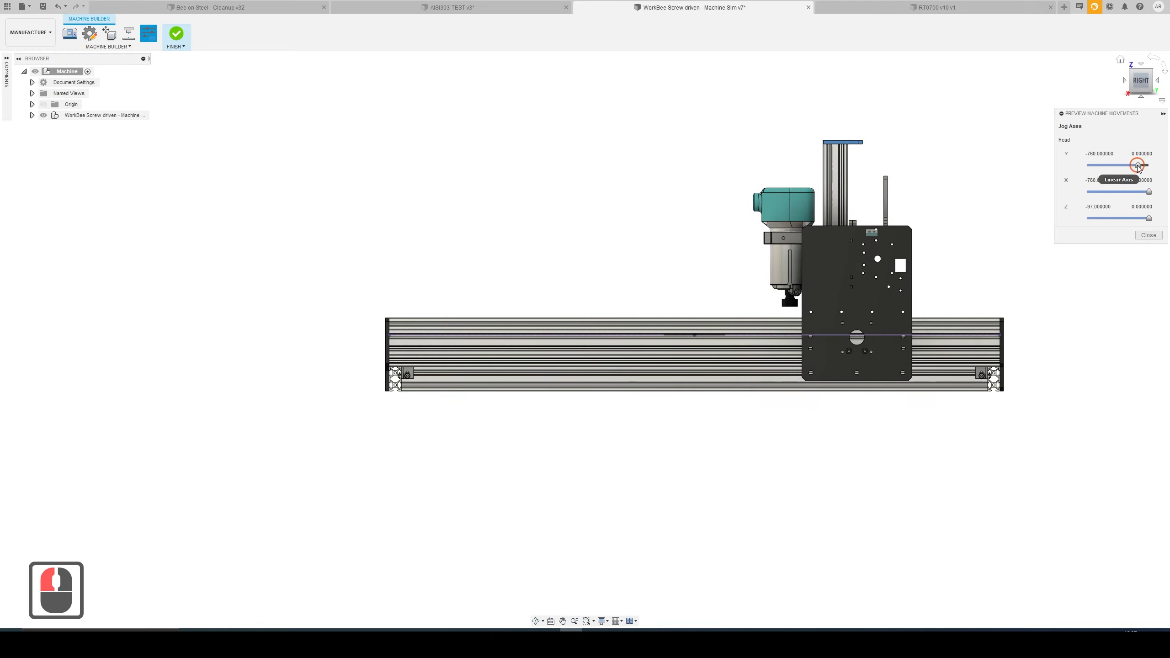
mouse_move(1137, 166)
left_mouse_down()
mouse_move(1085, 165)
mouse_move(1136, 166)
left_mouse_up()
left_click(1119, 60)
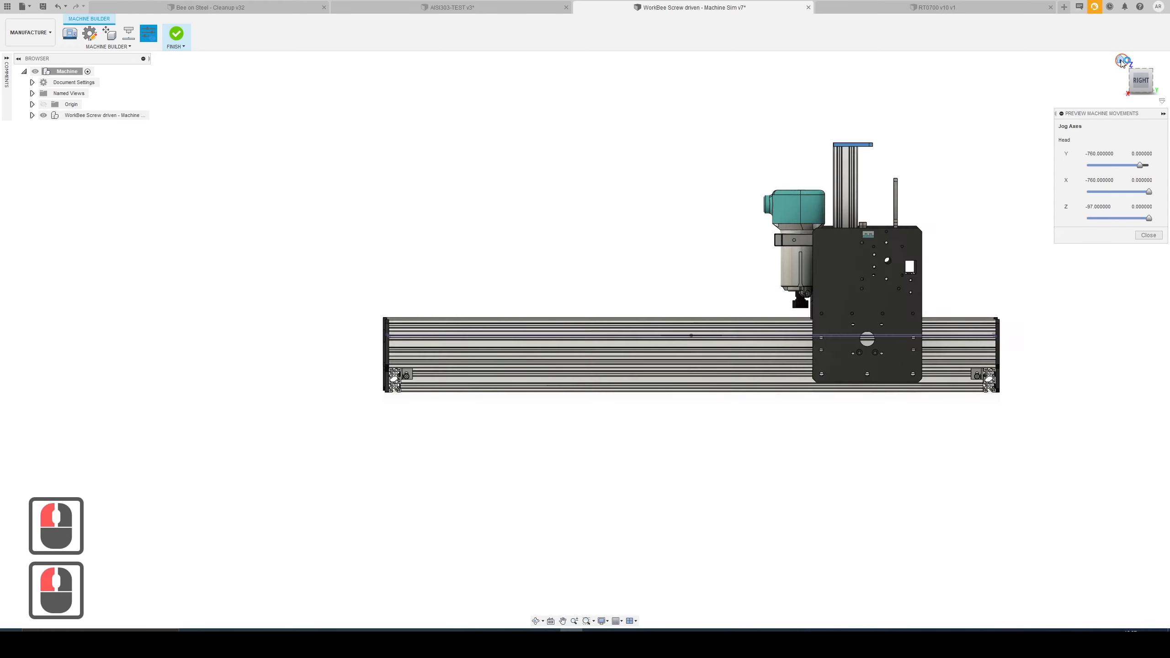
left_click(1142, 235)
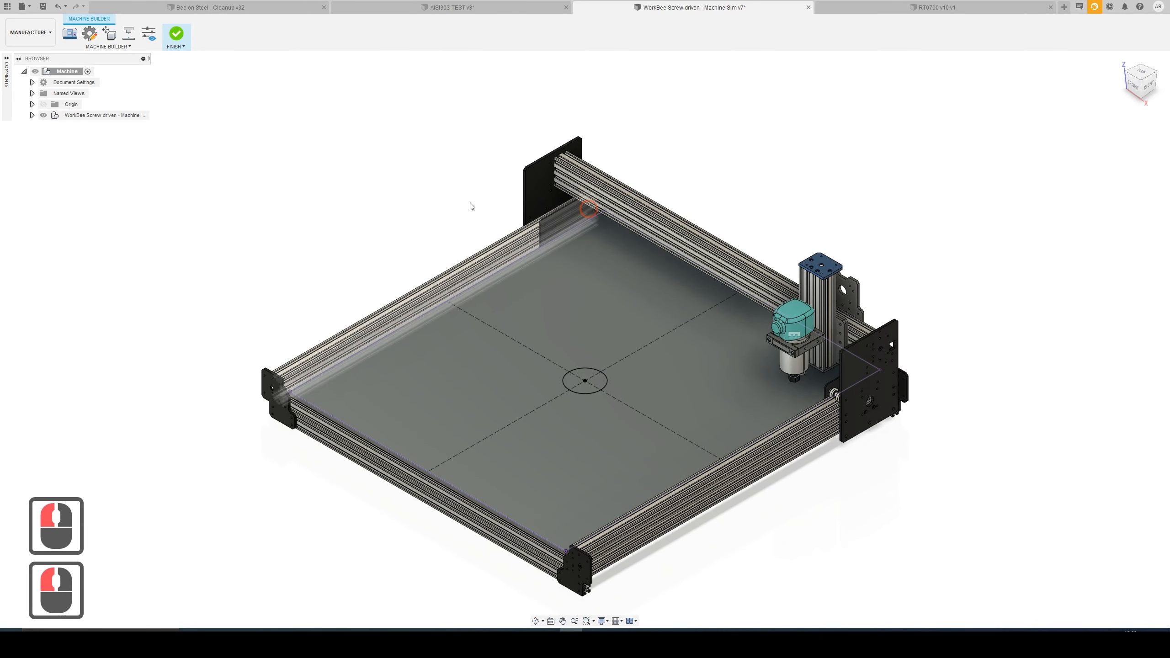
- Finish the Machine Builder session, saving the changes and updating the machine in the library
left_click(176, 34)
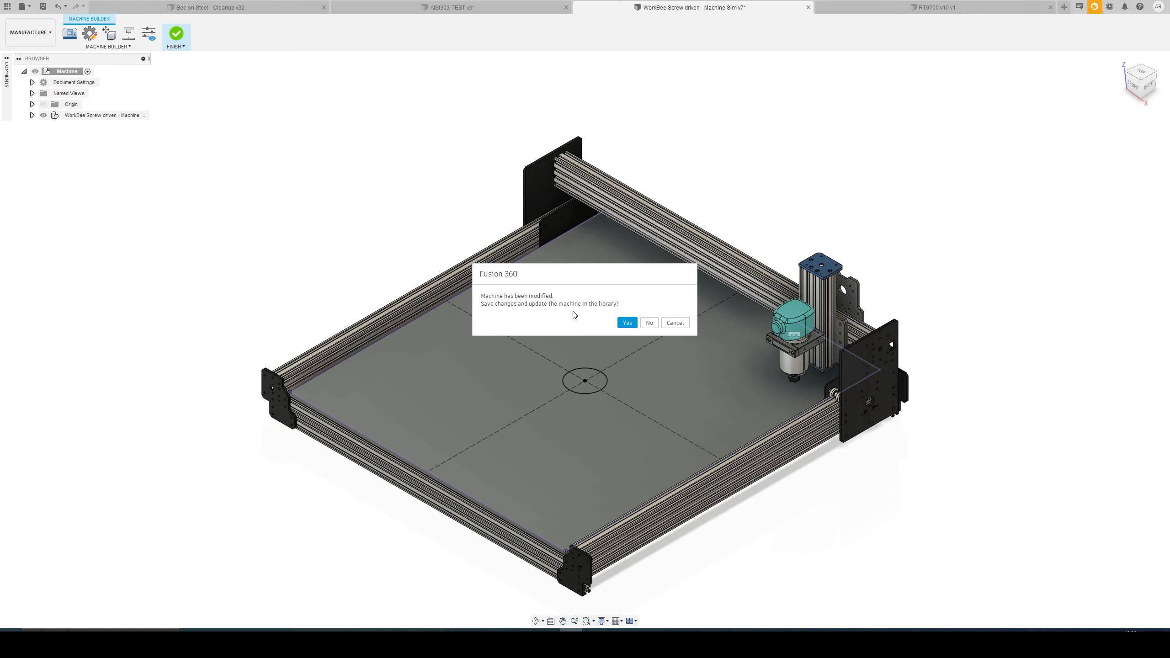
left_click(624, 323)
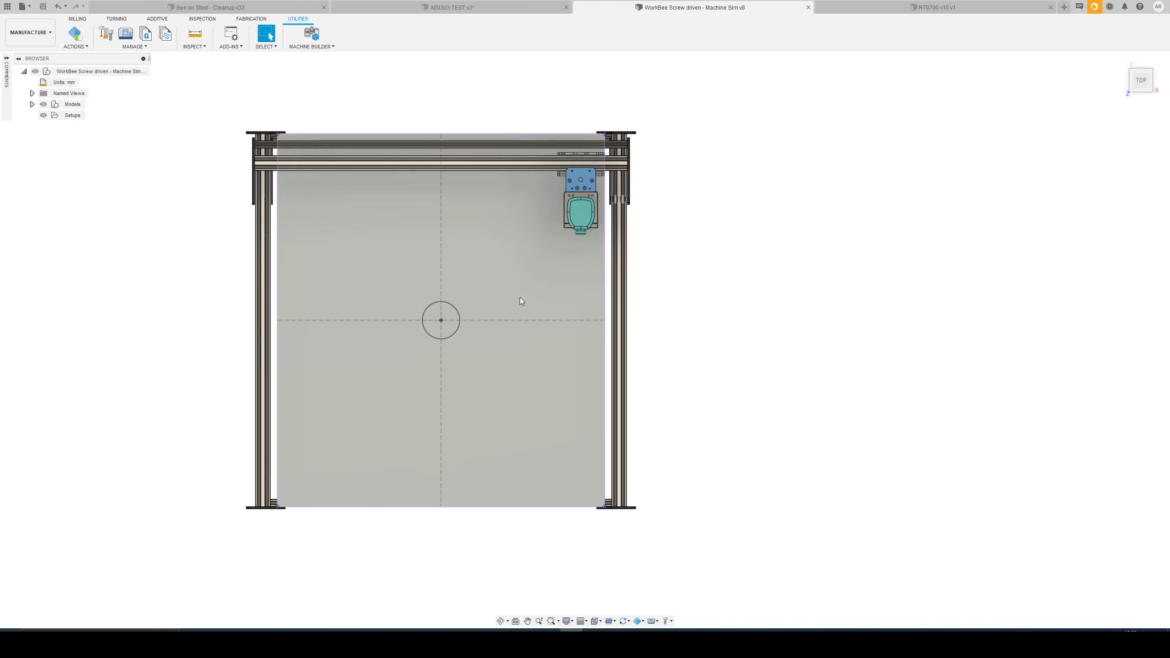
middle_click_drag(655, 268, 669, 222, "shift")
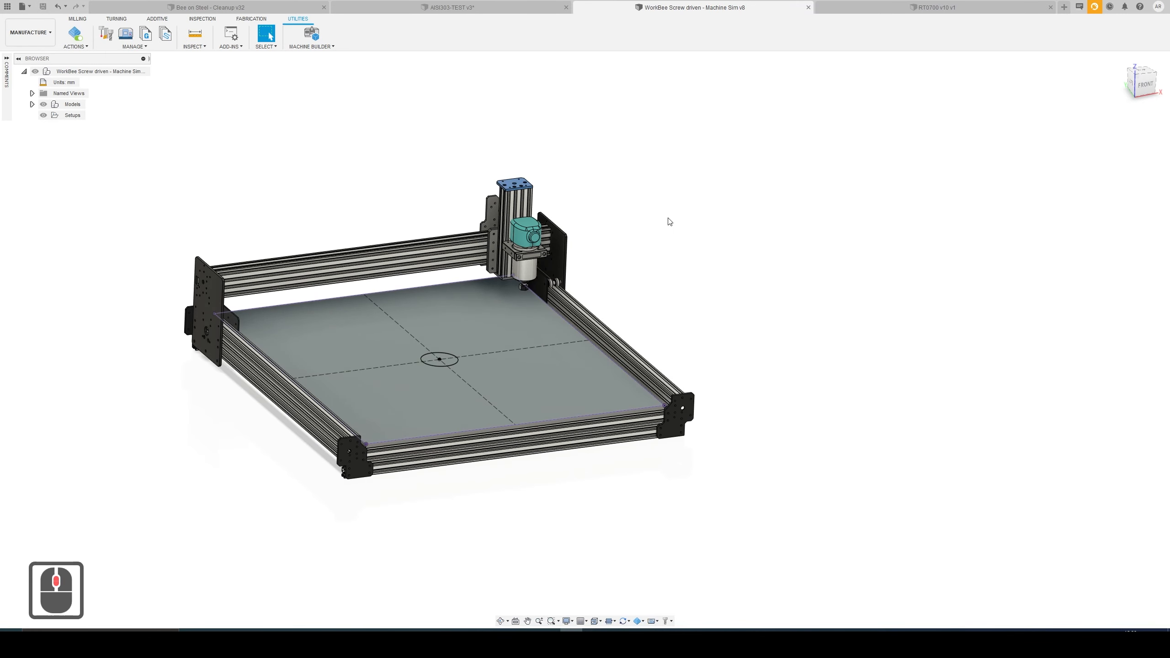
scroll(435, 362, "up", 3)
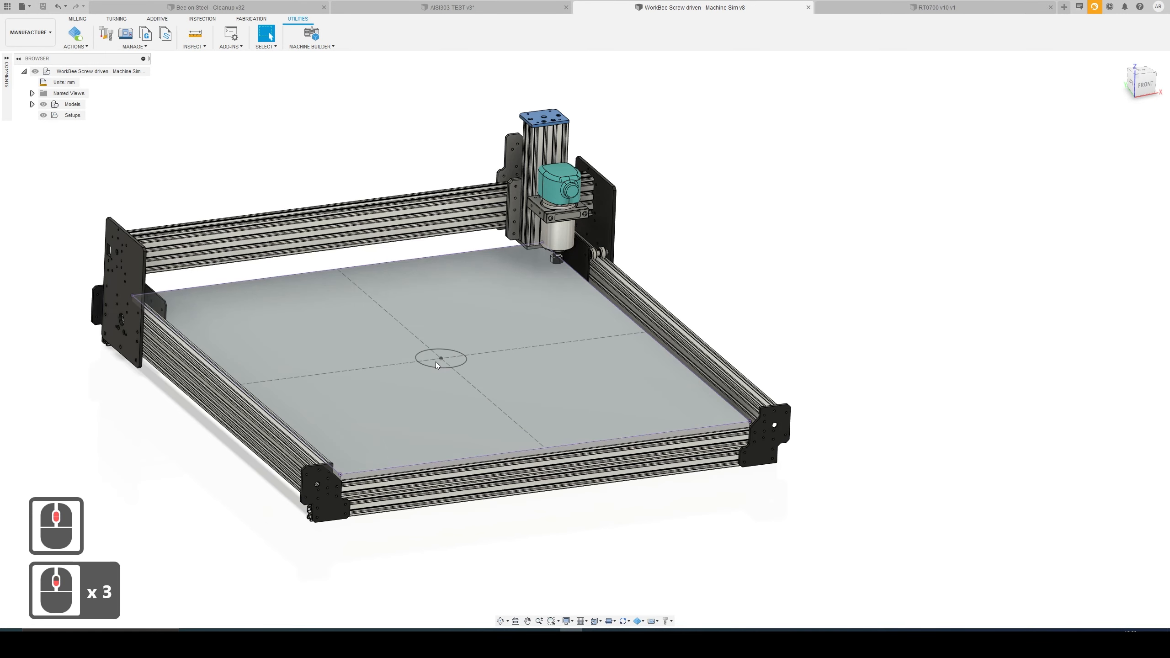
middle_click_drag(395, 375, 483, 374, "ctrl")
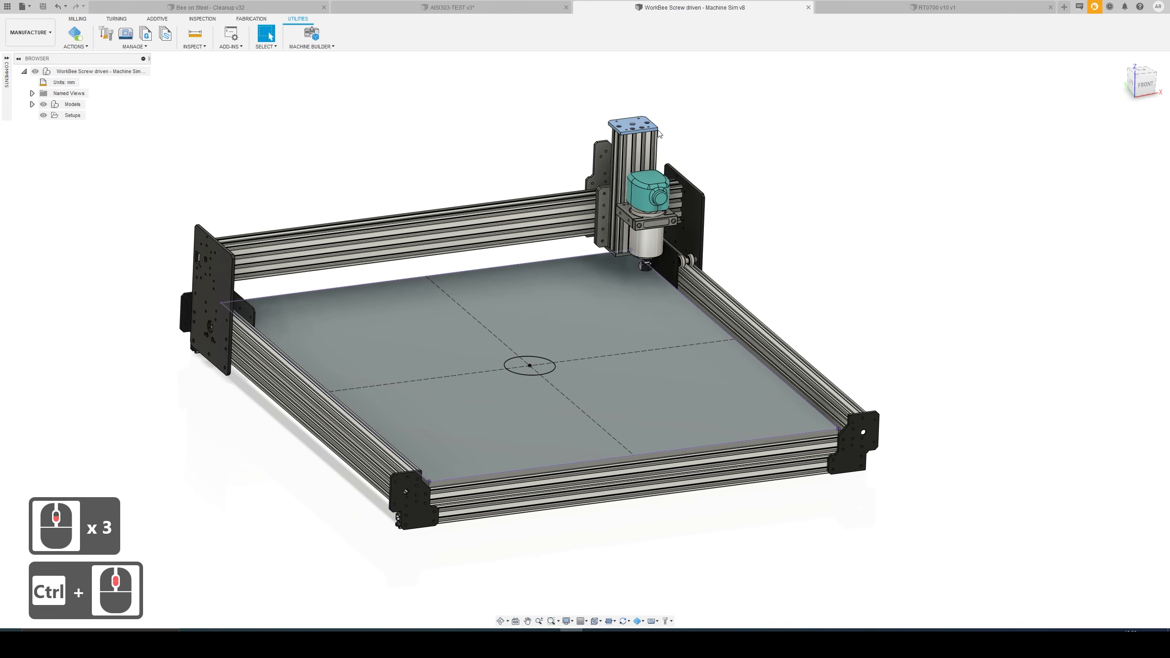
- Switch to the AISI303-TEST document and examine the machine currently attached to Setup1, with the setup selected and deselected
left_click(446, 10)
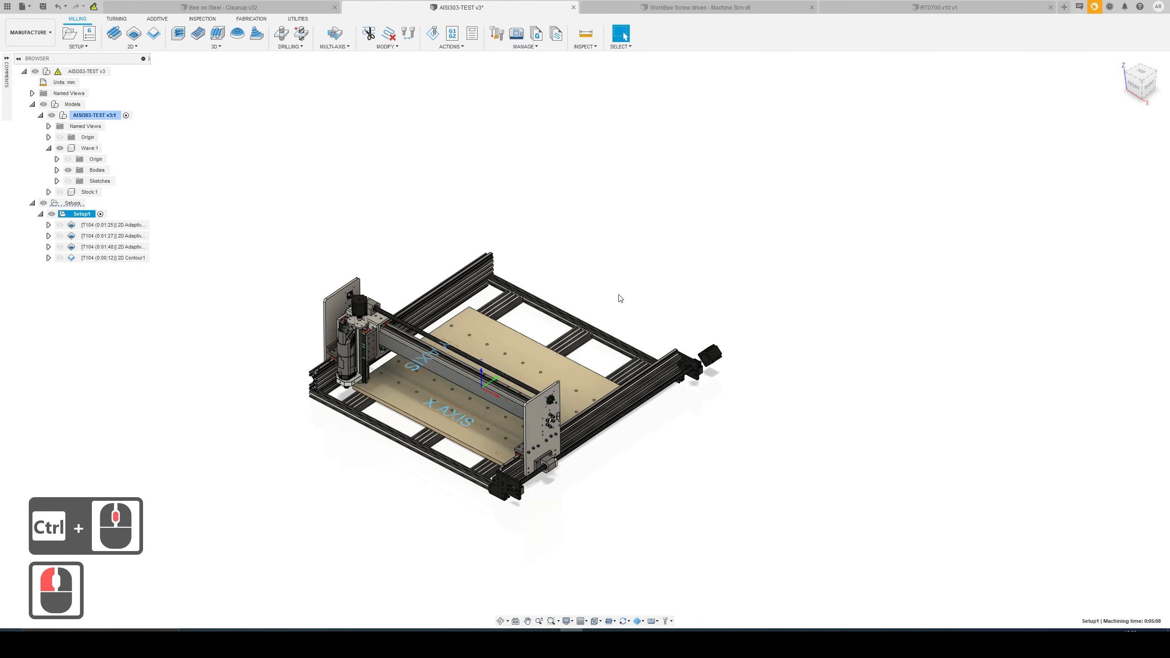
scroll(437, 391, "up", 3)
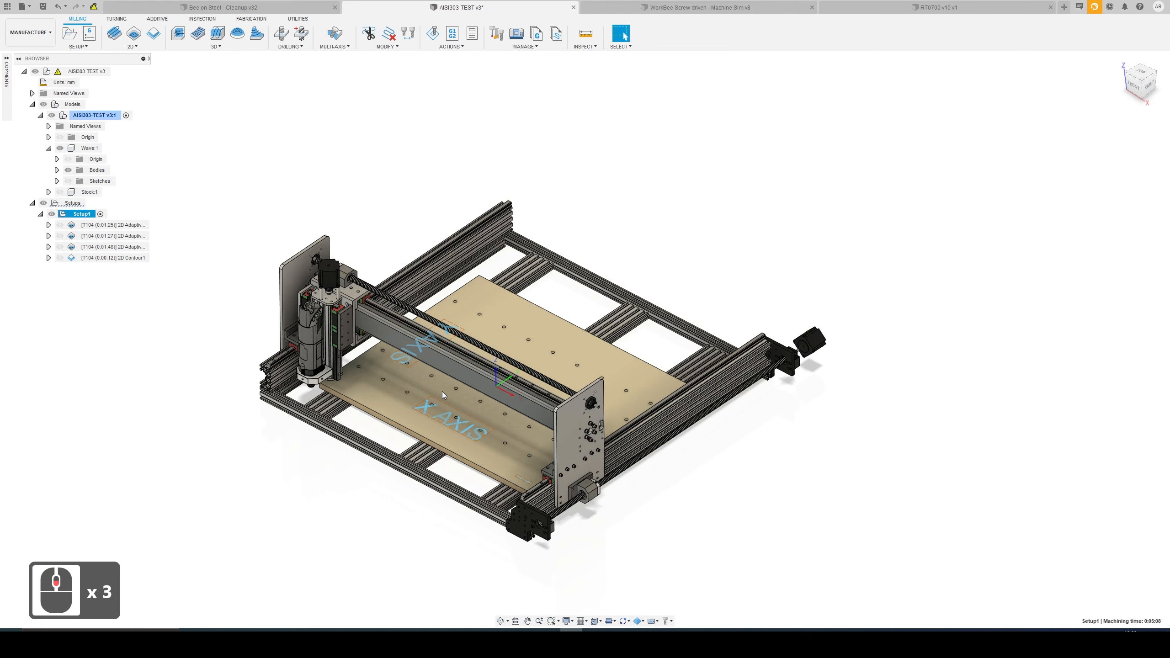
scroll(441, 393, "down", 3)
middle_click_drag(495, 433, 499, 412, "shift")
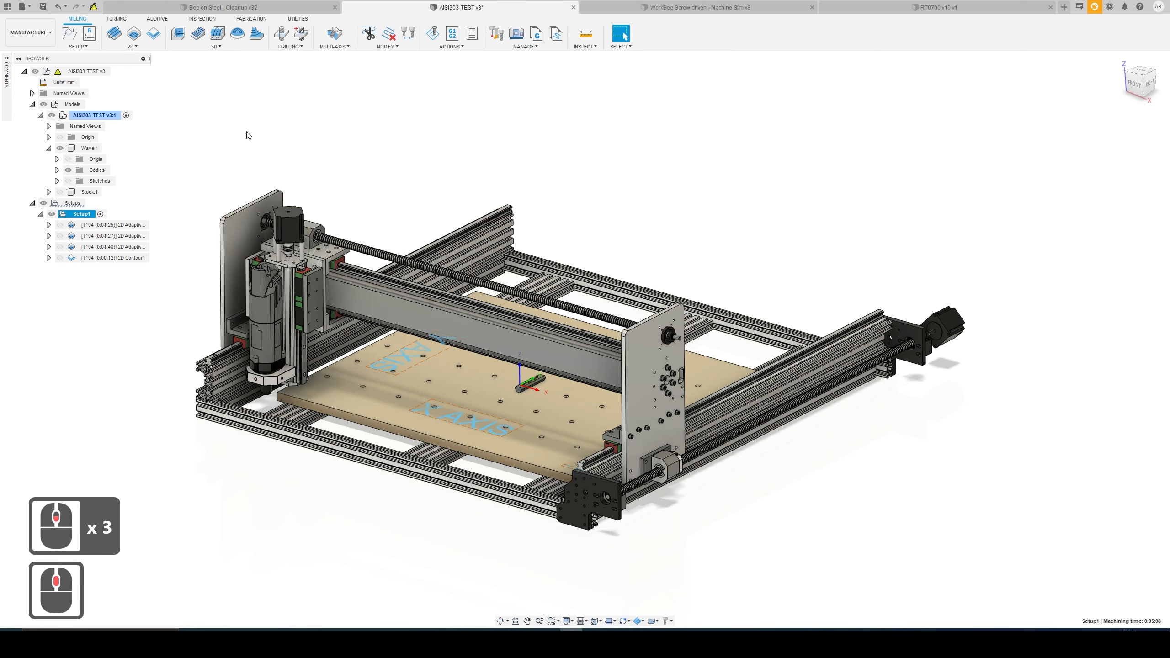
scroll(437, 351, "up", 2)
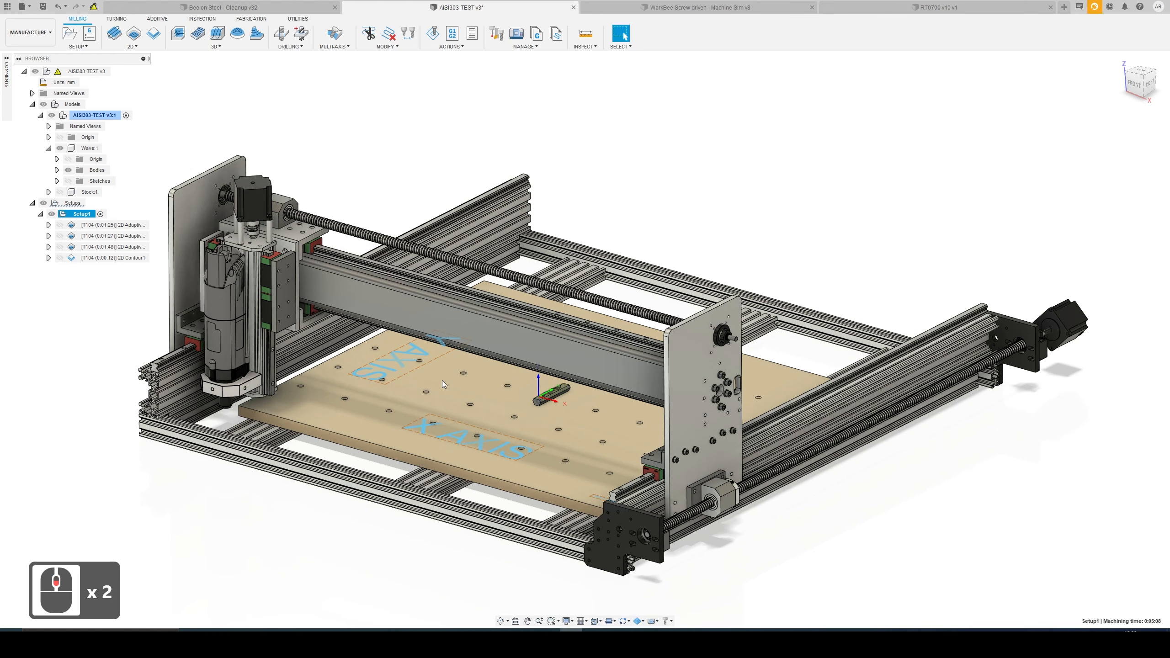
middle_click_drag(446, 423, 469, 406, "ctrl")
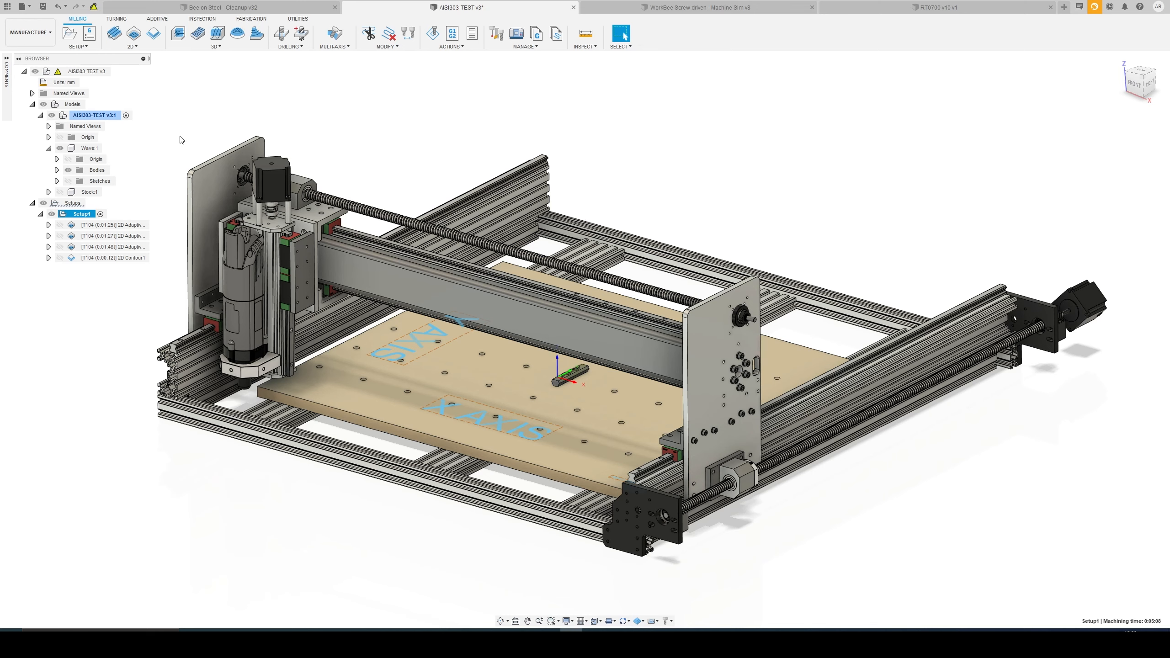
left_click(135, 197)
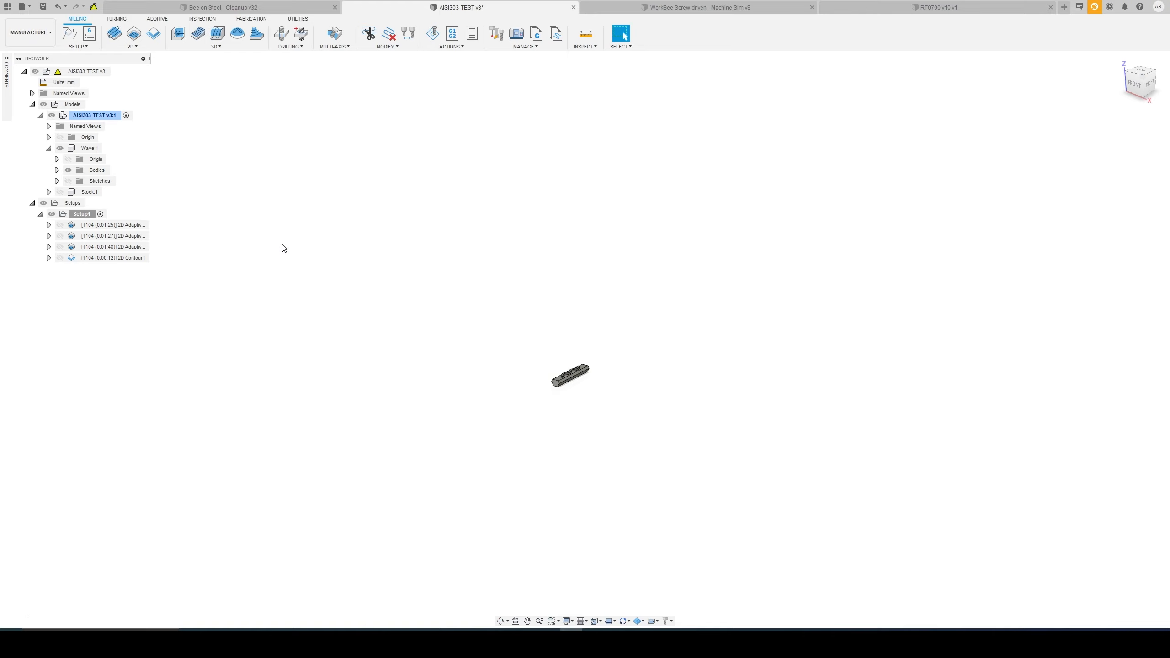
left_click(419, 294)
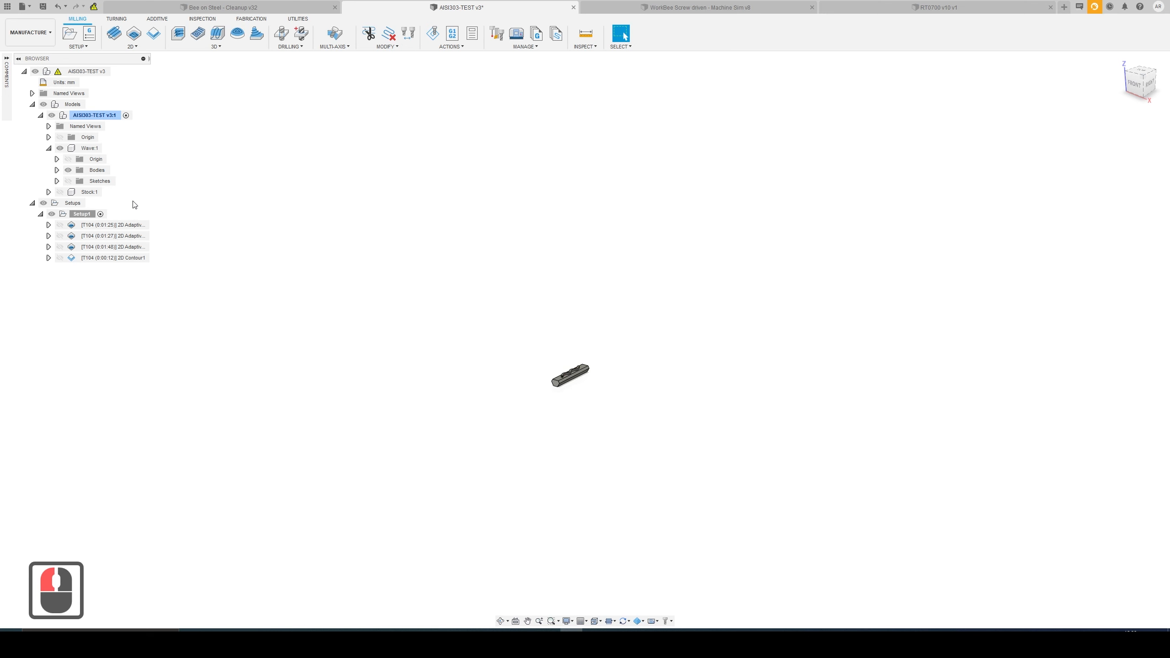
- Edit Setup1 and open the local machines in its machine selection, trying the Simulation ready filter and leaving it off
right_click(72, 214)
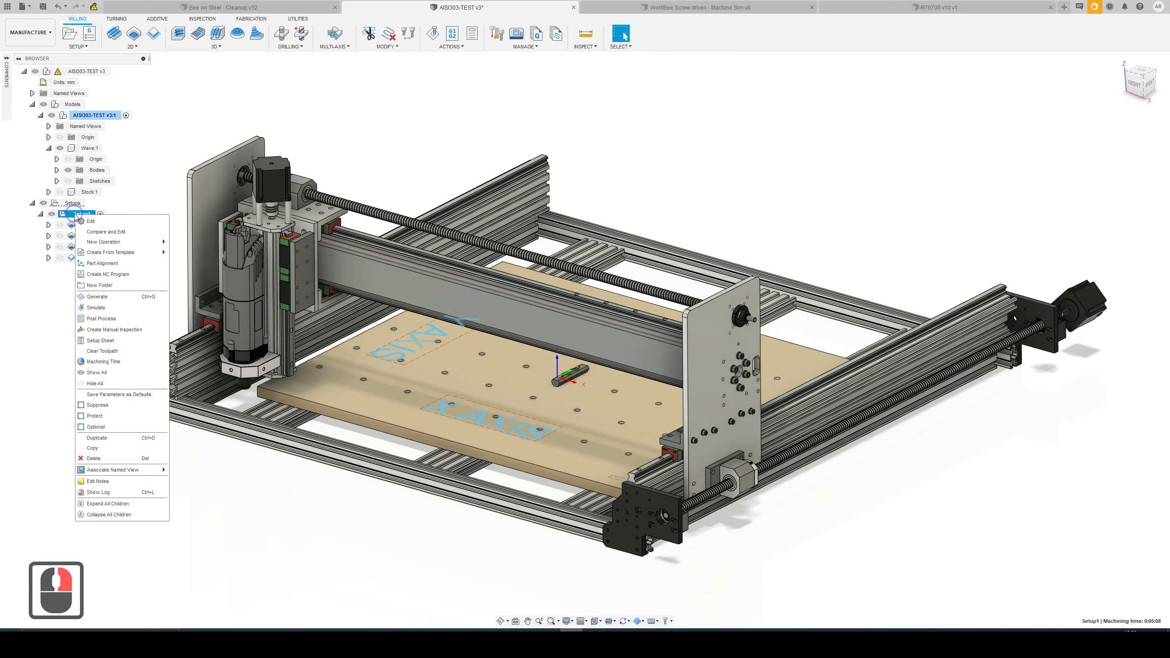
left_click(90, 221)
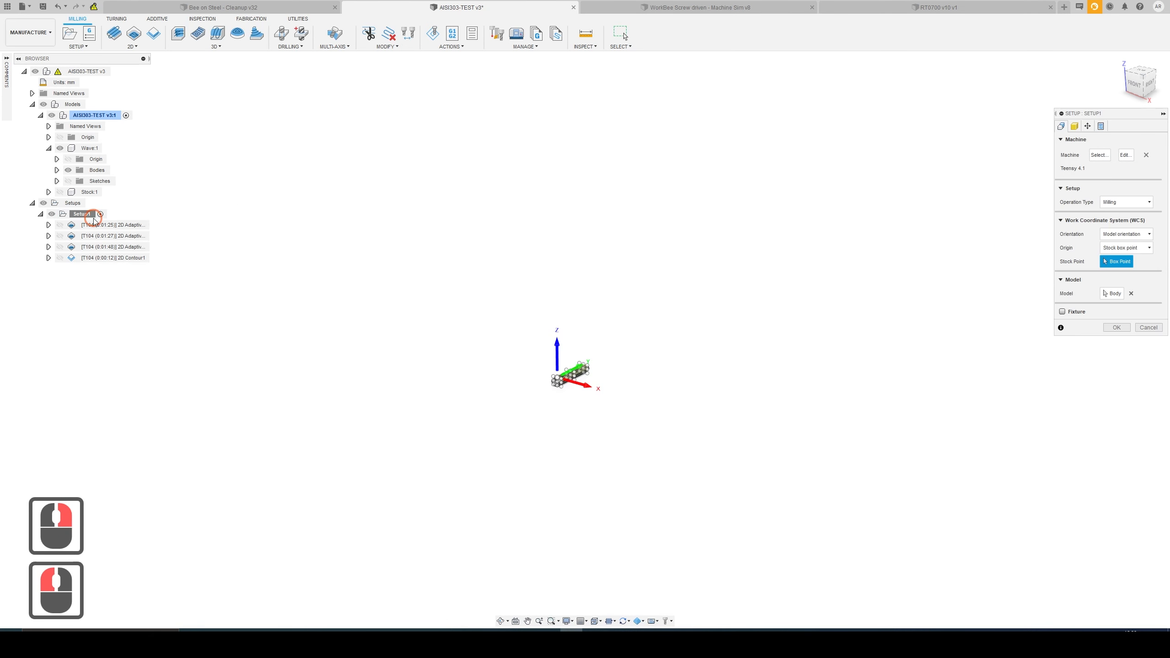
left_click(1099, 155)
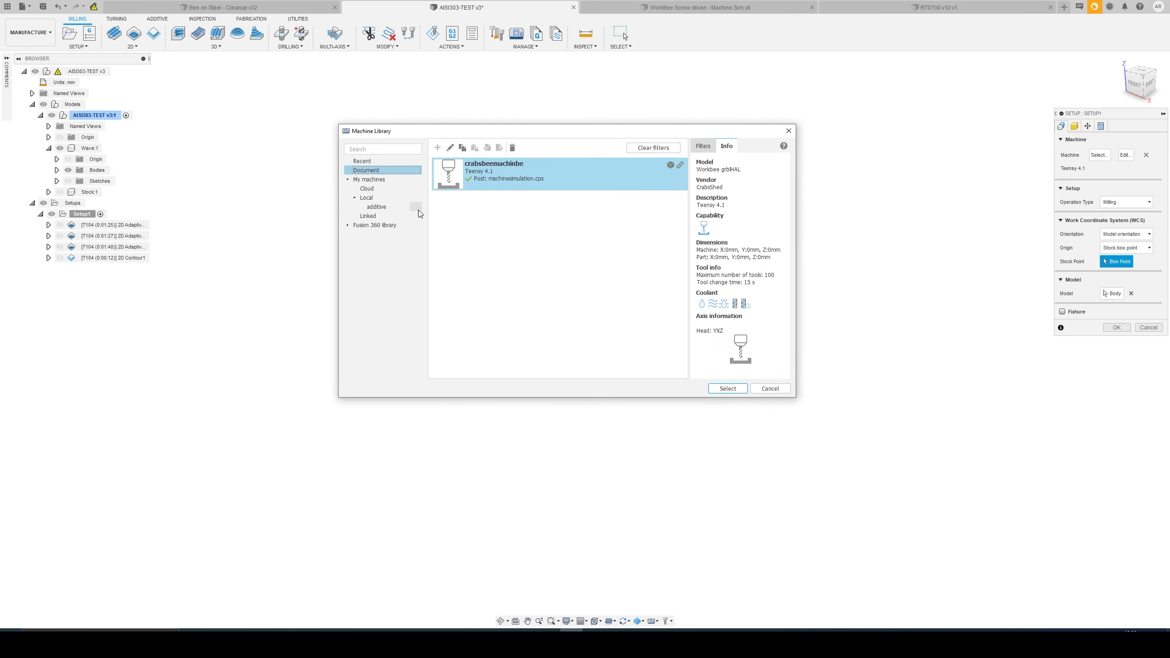
left_click(376, 199)
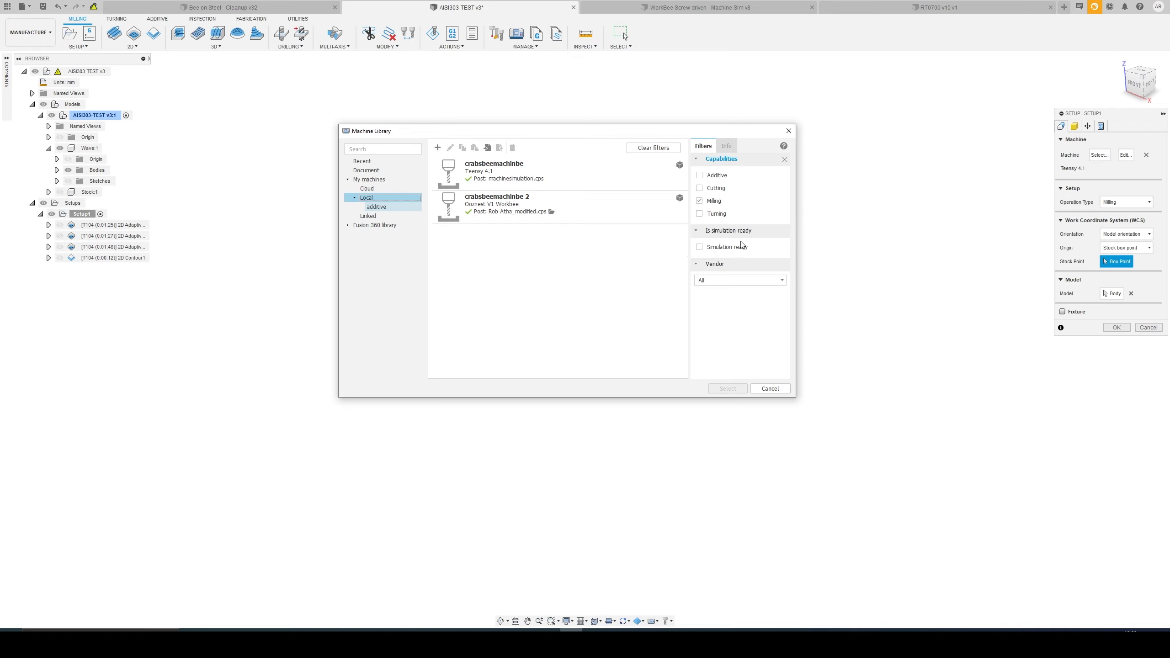
left_click(699, 248)
left_click(699, 248)
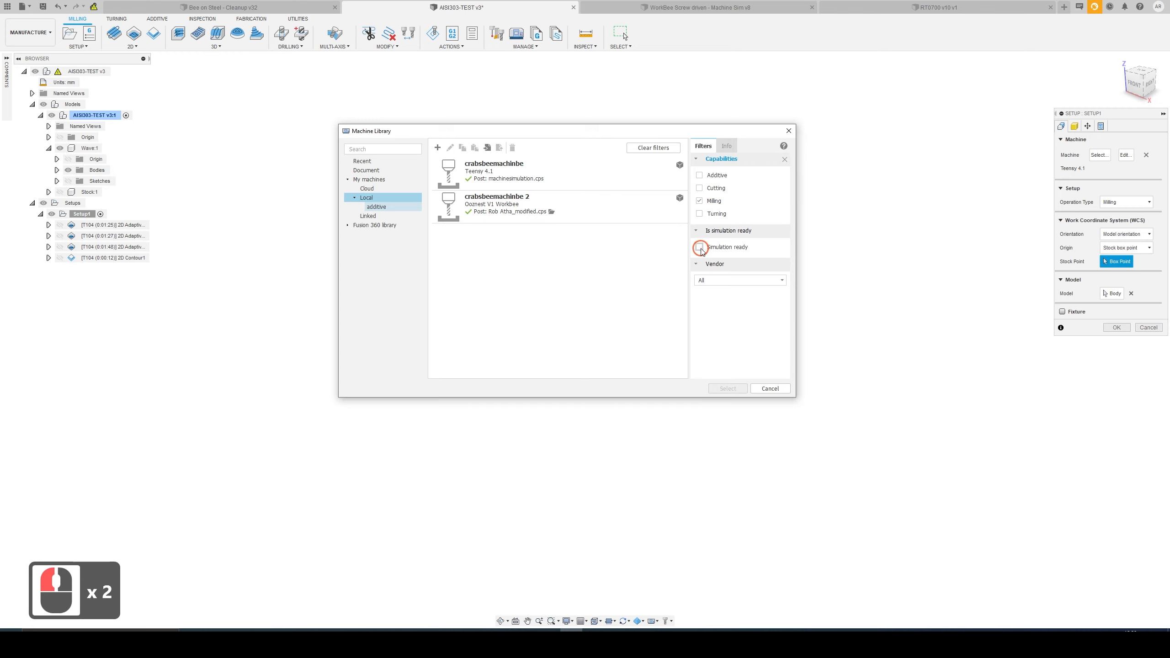
- Assign the local machine crabsbeemachinbe 2 to Setup1 and accept the setup
left_click(510, 209)
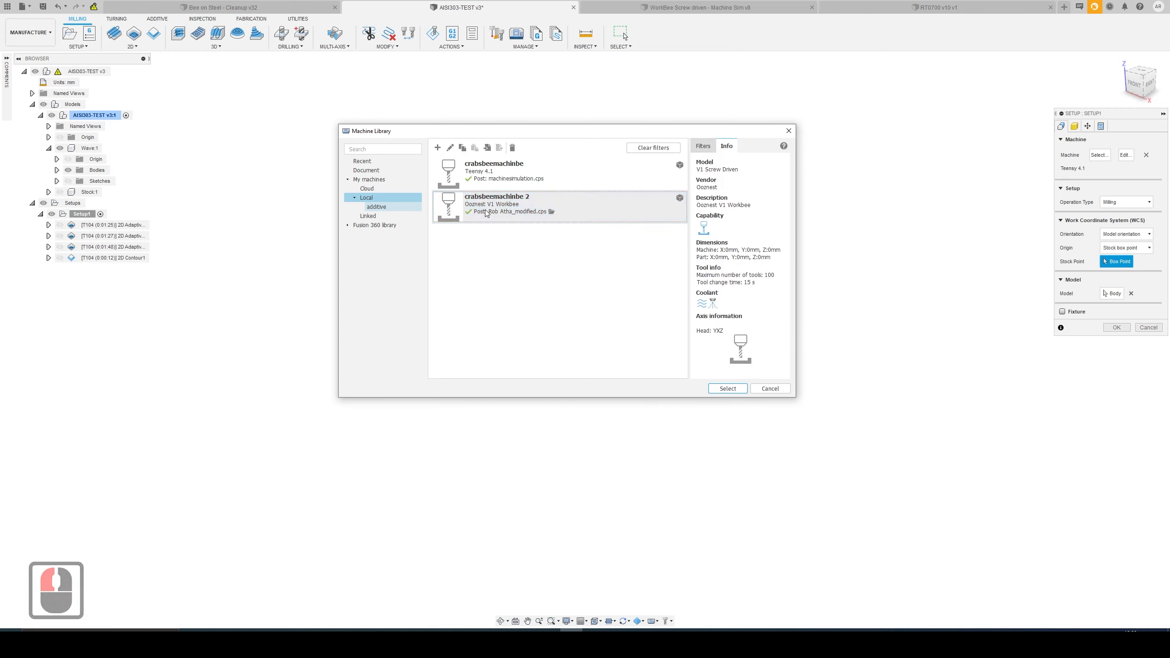
left_click(726, 388)
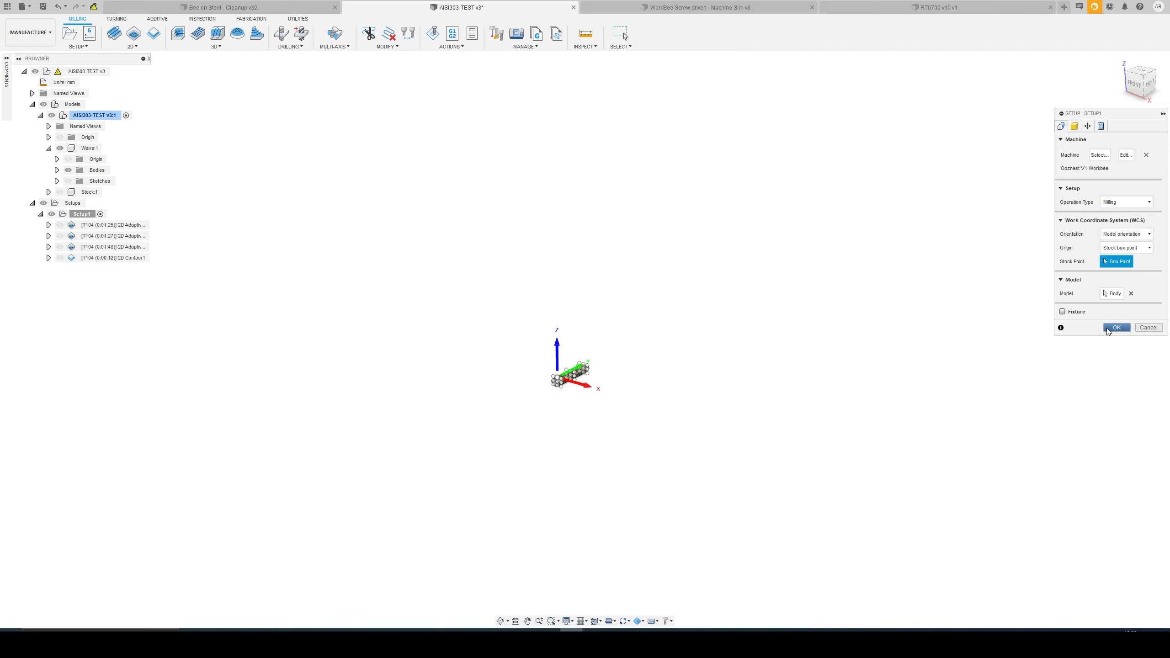
left_click(1116, 328)
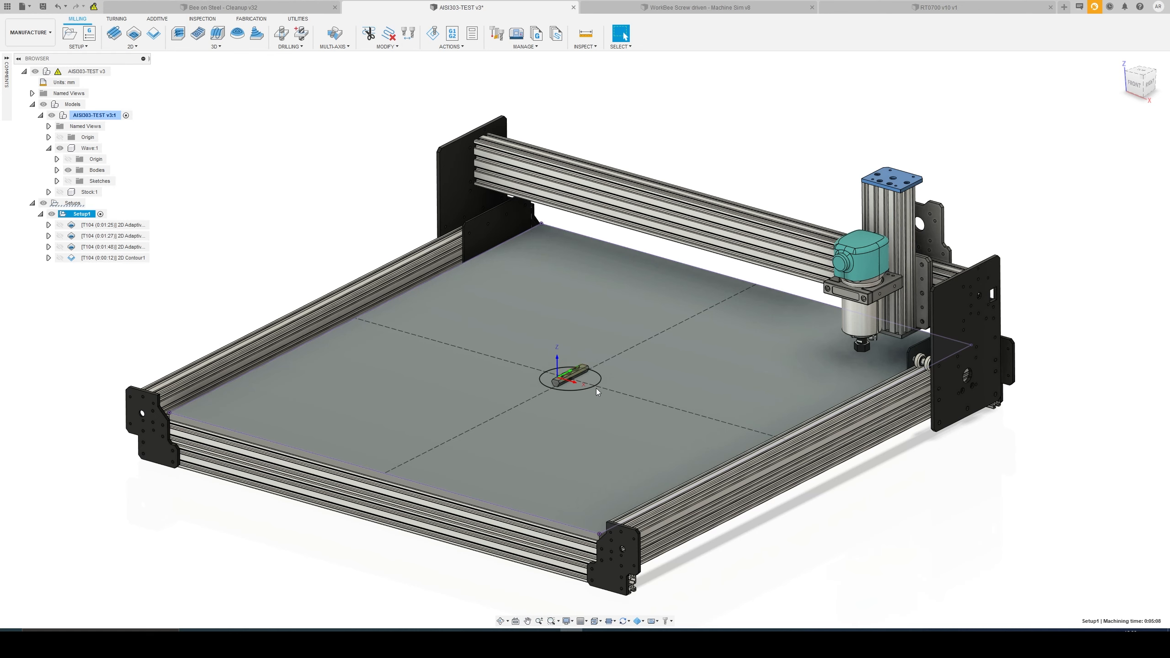
- Examine the part's placement on the WorkBee table from the front and at an angle, and check the view with Setup1 deselected
scroll(594, 384, "up", 3)
mouse_move(599, 381)
middle_mouse_down("shift")
mouse_move(600, 365)
mouse_move(599, 380)
mouse_move(576, 377)
middle_mouse_up("shift")
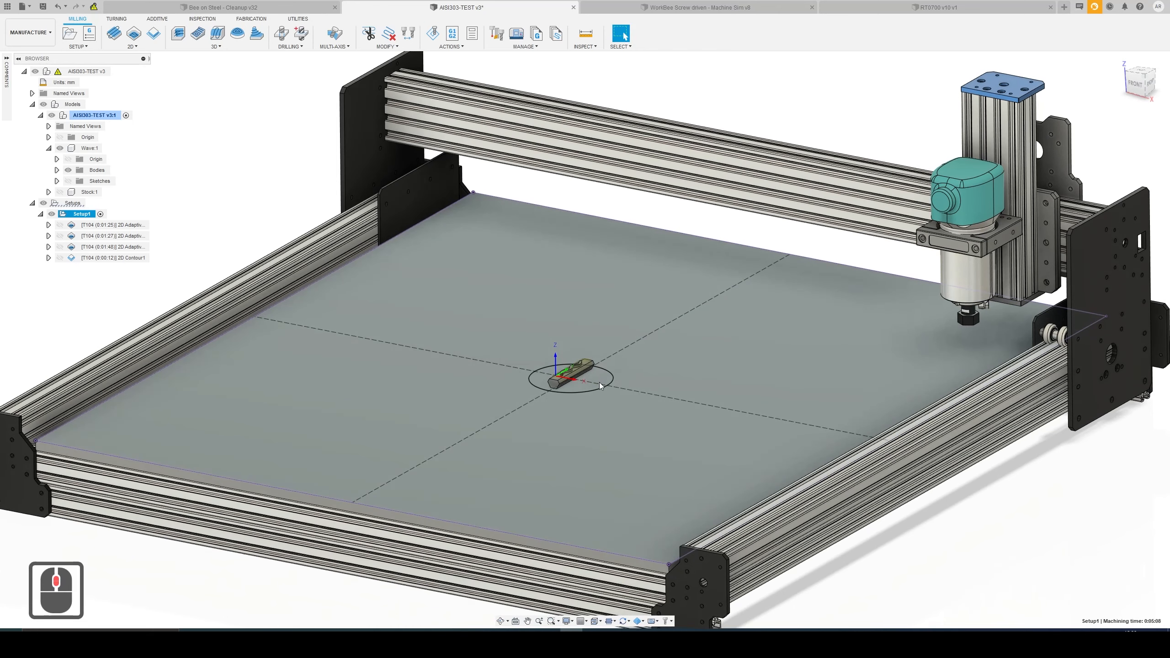
left_click(576, 377)
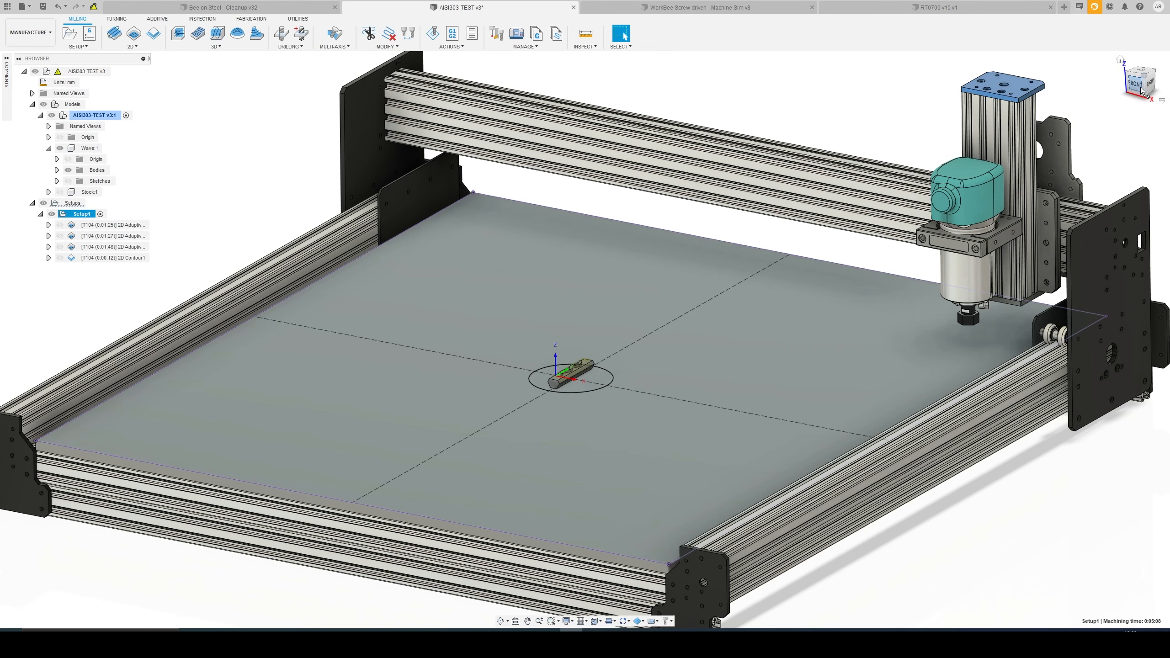
scroll(682, 266, "up", 2)
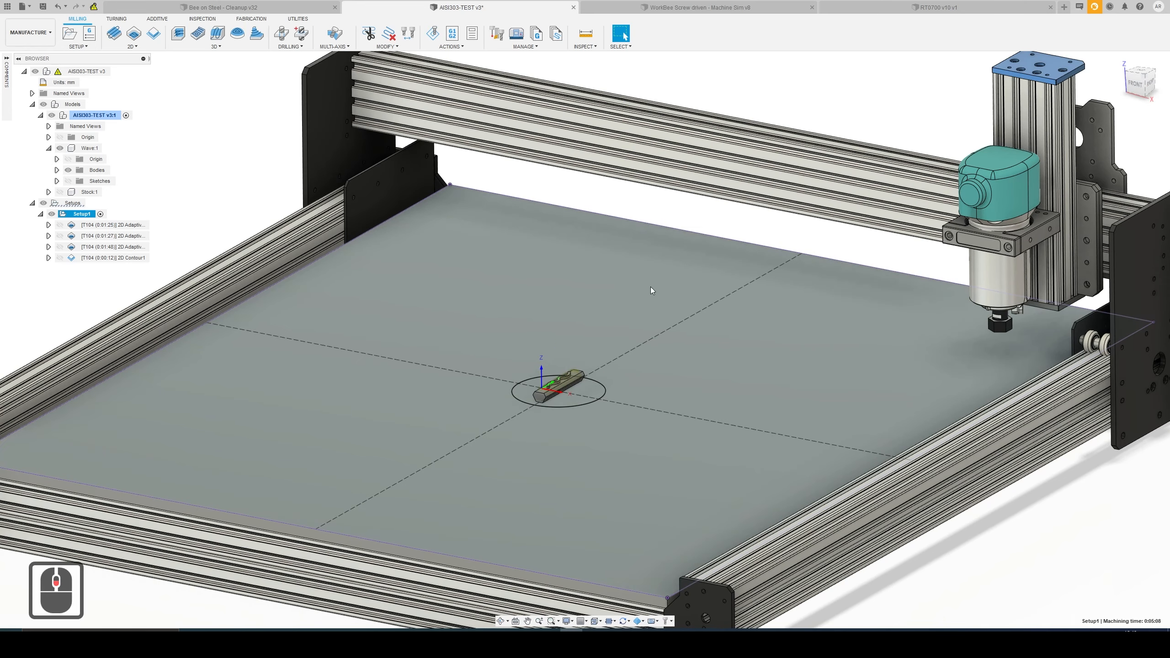
left_click(1131, 87)
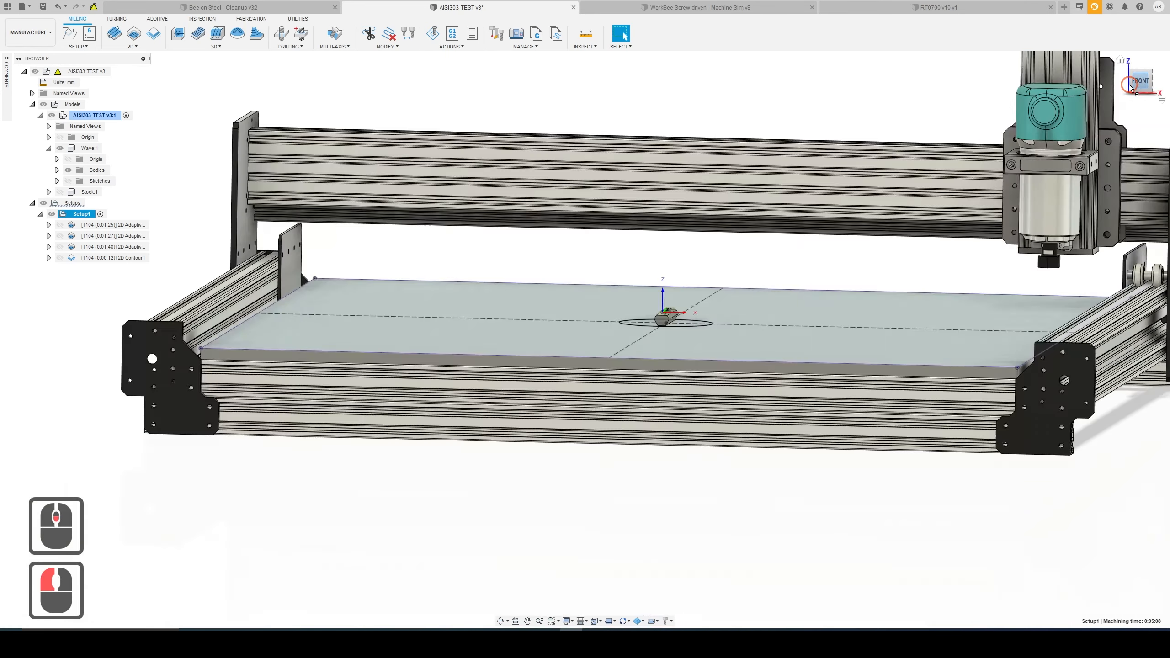
middle_click_drag(916, 114, 828, 125, "shift")
left_click(79, 214)
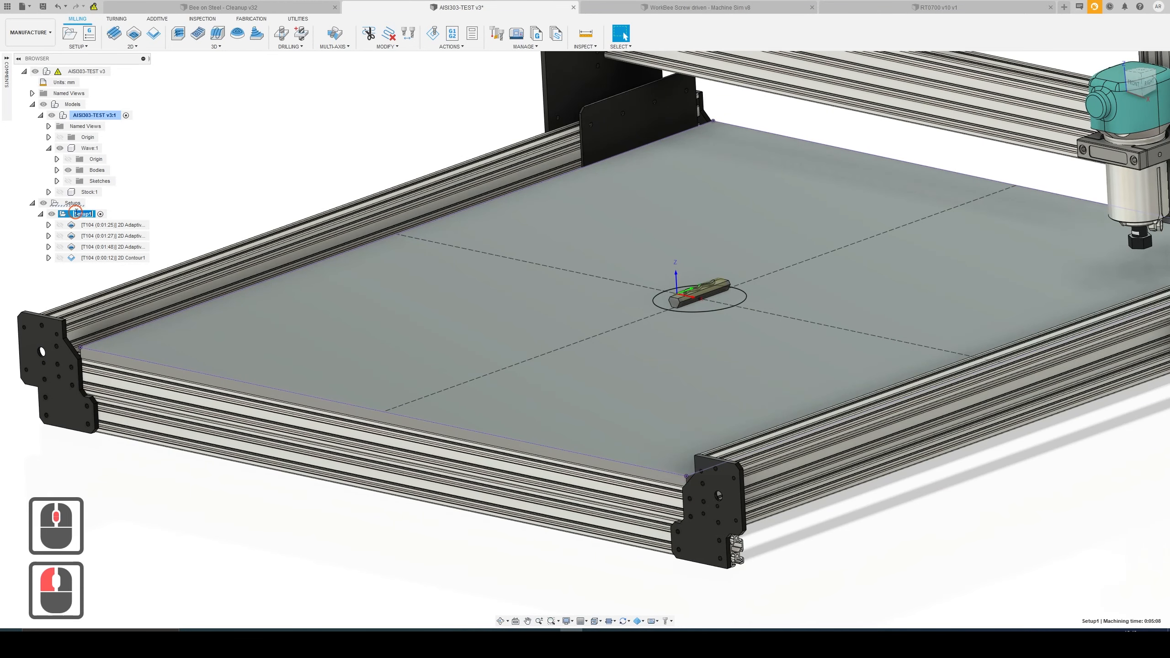
left_click(252, 133)
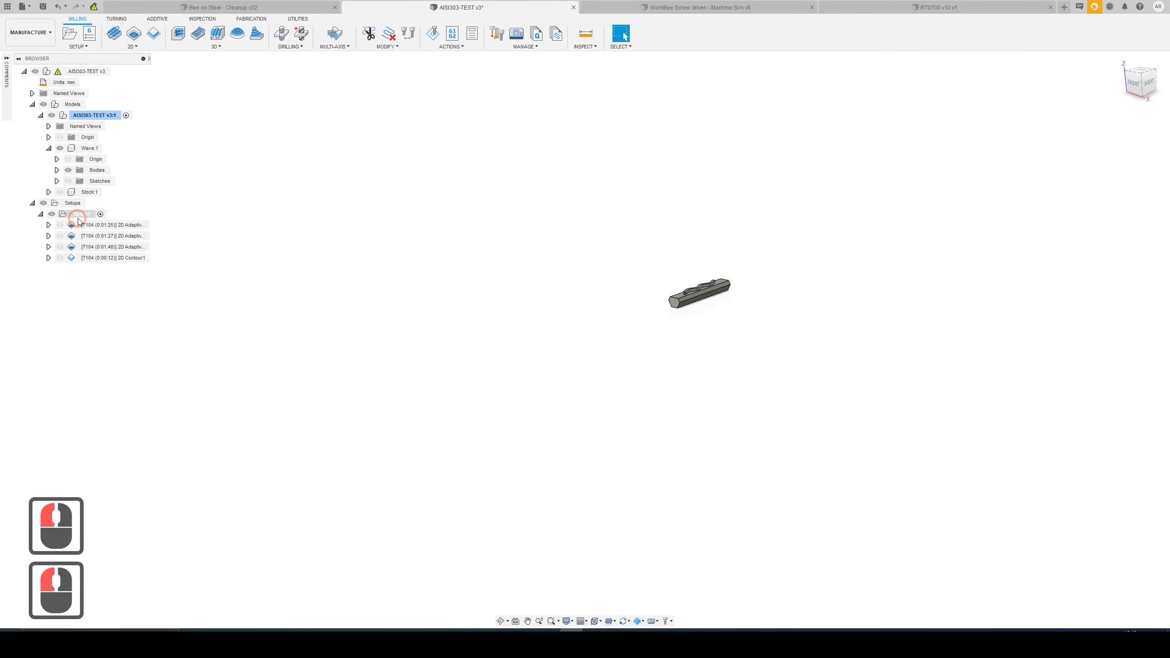
- Start the toolpath simulation of Setup1, accepting the default work coordinate system WCS1/G54
left_click(78, 217)
left_click(432, 34)
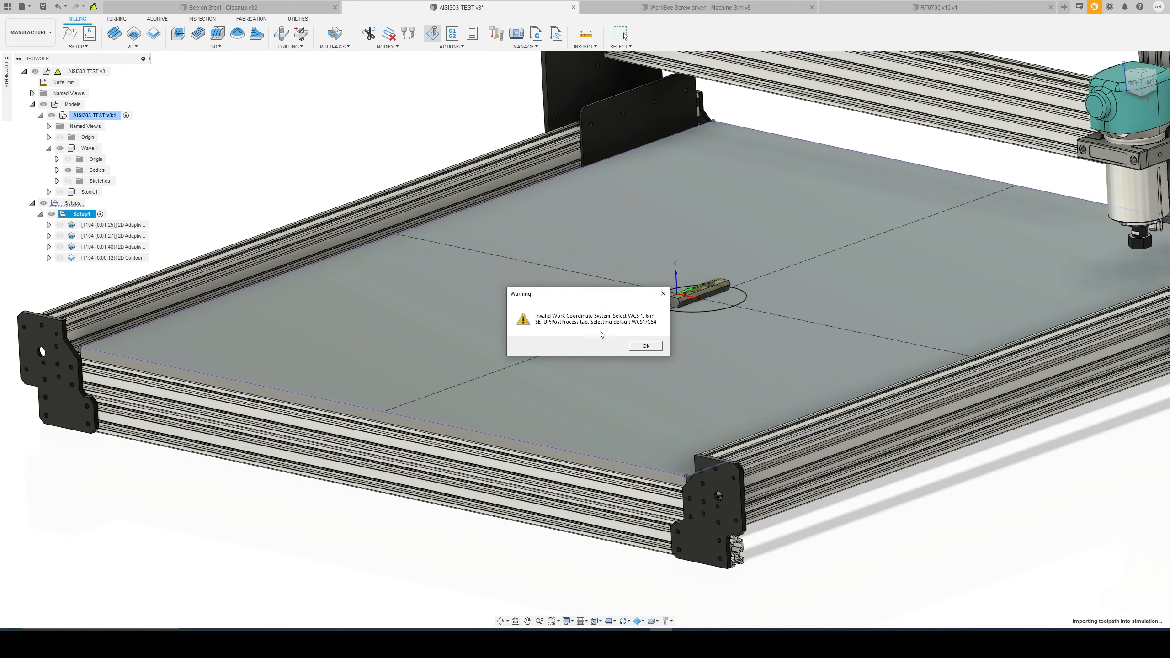
left_click(645, 345)
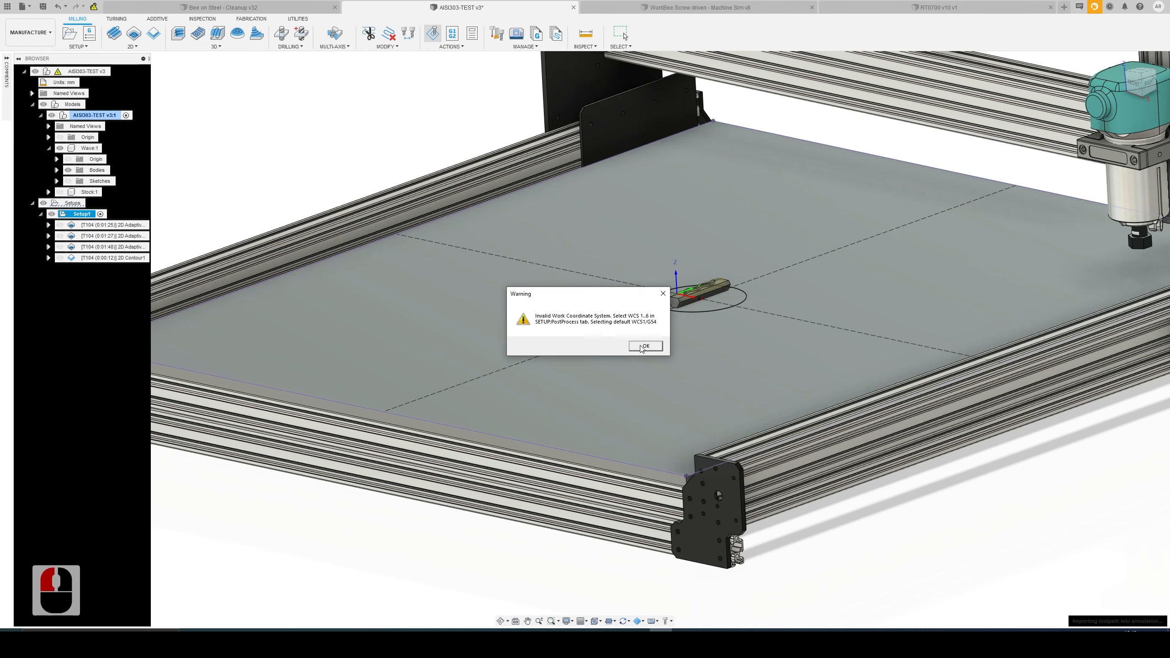
left_click(639, 345)
left_click(639, 345)
left_click(639, 345)
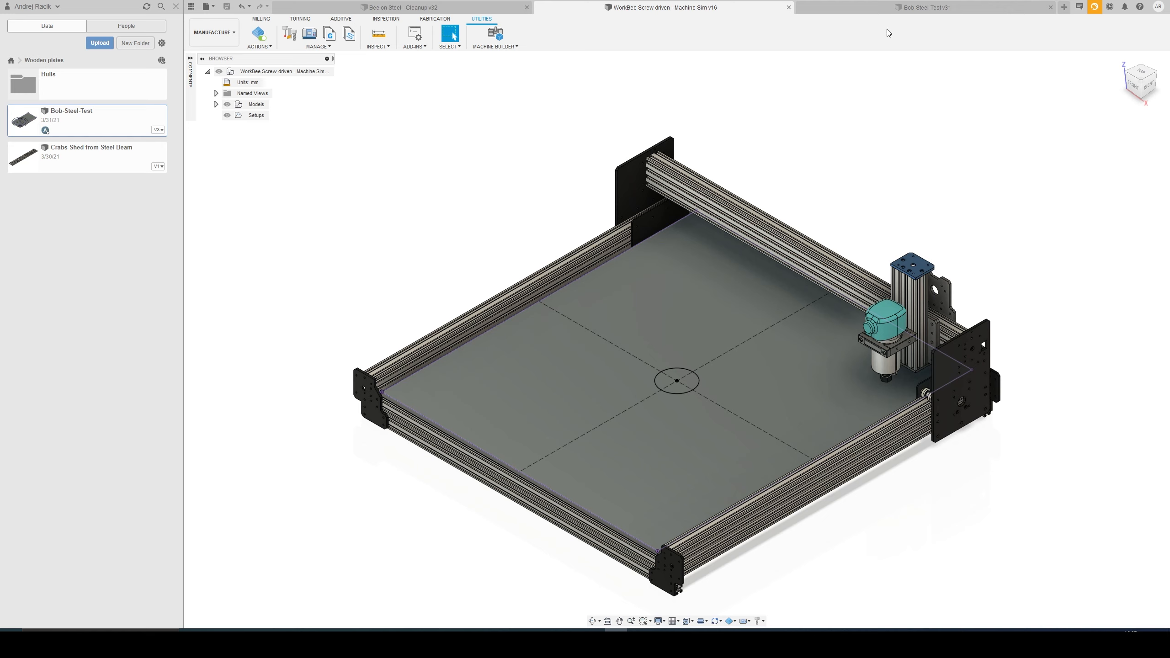
- Check the machine attached to Setup1 in the Bob-Steel-Test document and return to the WorkBee Screw driven - Machine Sim document
left_click(859, 11)
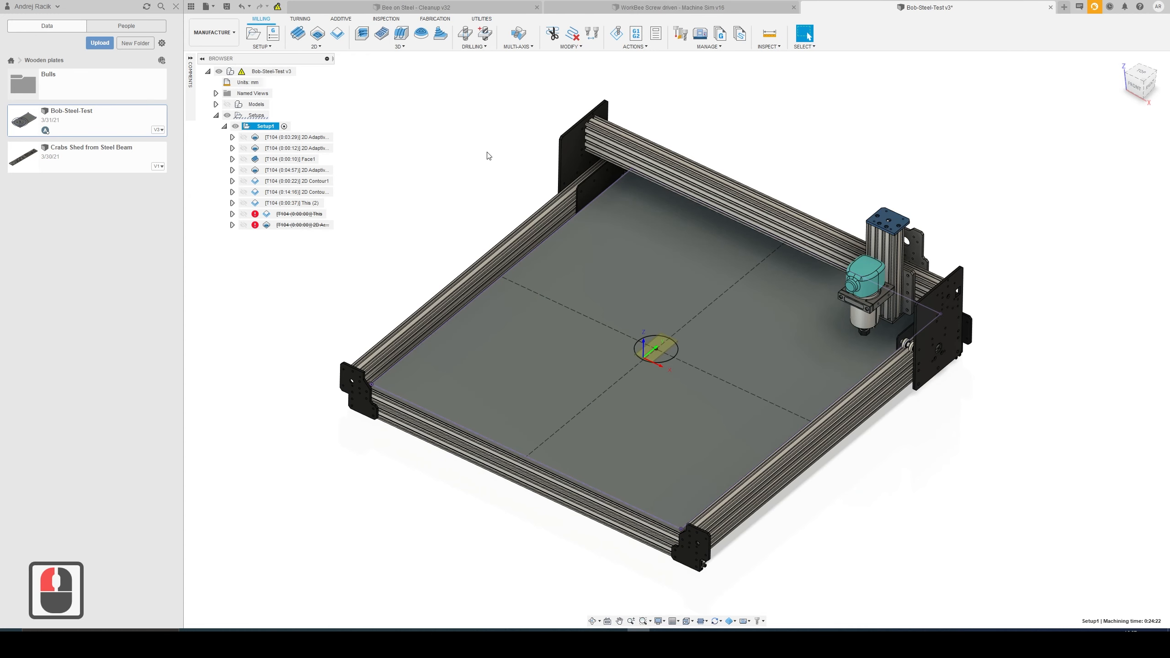
left_click(670, 8)
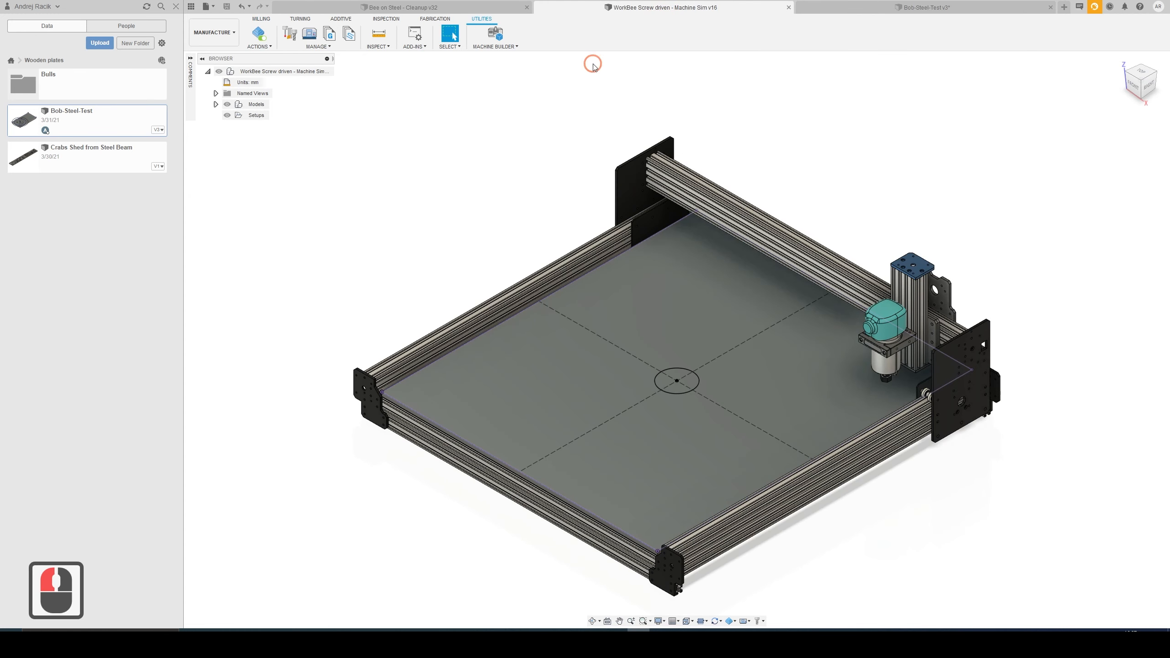